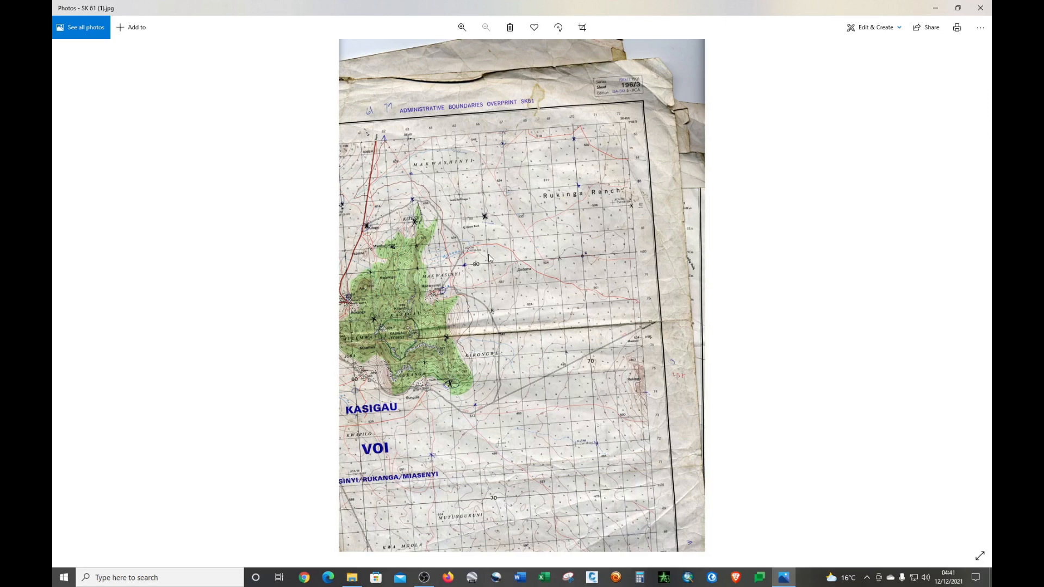
Close the scanned map image and its data folder, and start ArcMap with a blank map
{"action": "left_click", "coordinate": [981, 5]}
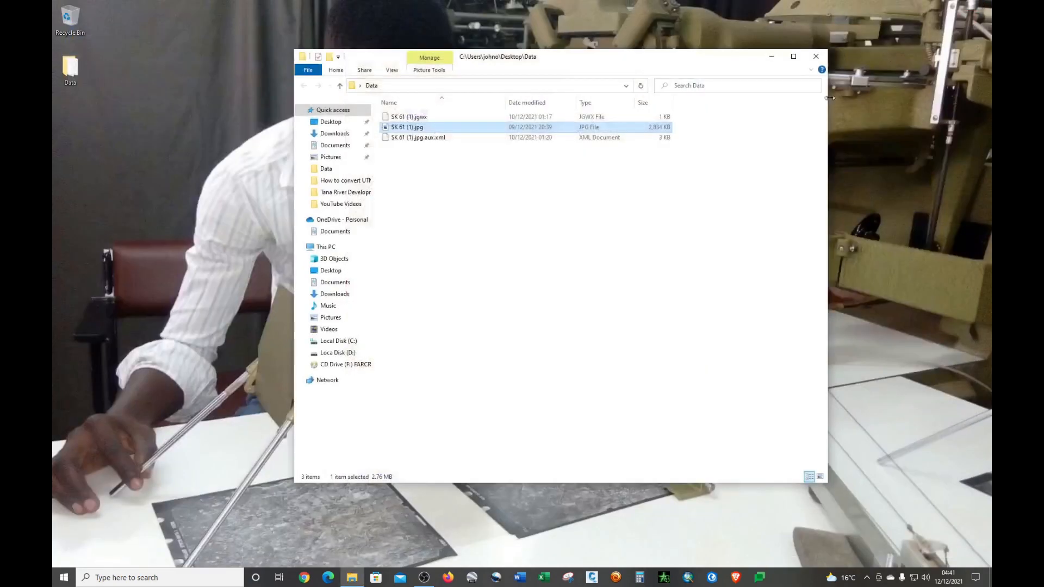
{"action": "left_click", "coordinate": [817, 58]}
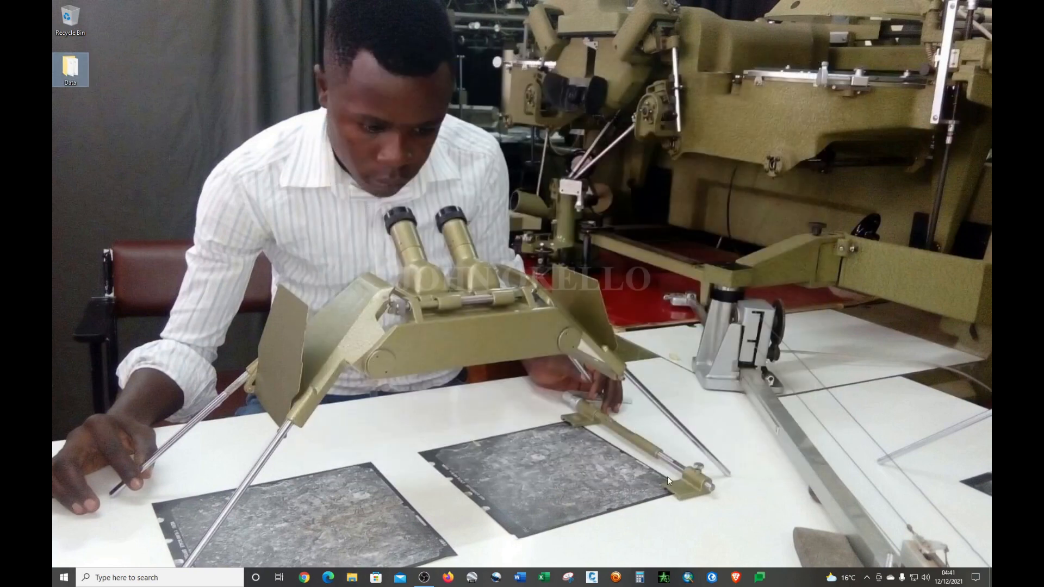
{"action": "left_click", "coordinate": [688, 578]}
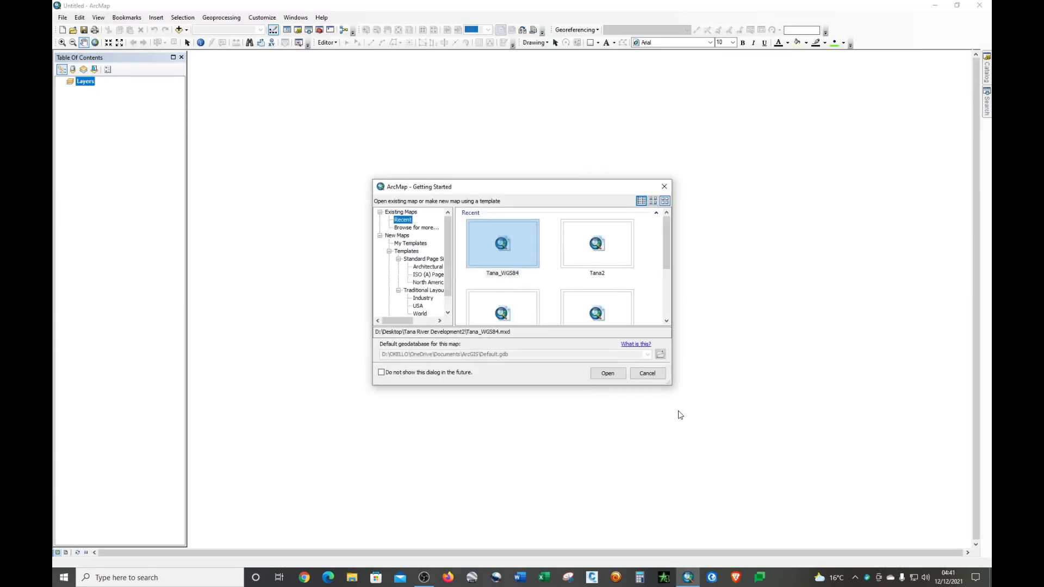
{"action": "left_click", "coordinate": [650, 373]}
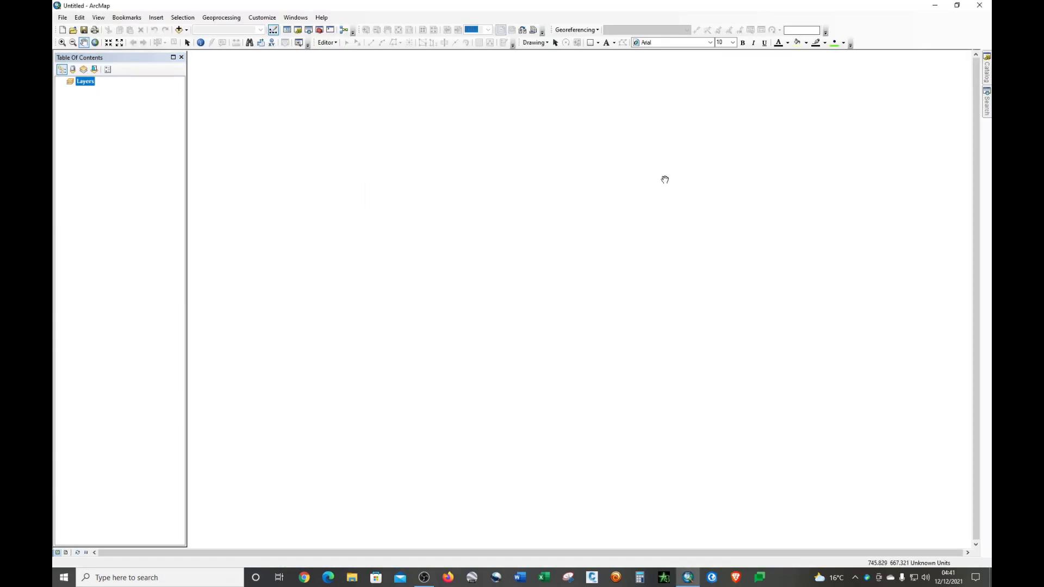
{"action": "left_click", "coordinate": [935, 5]}
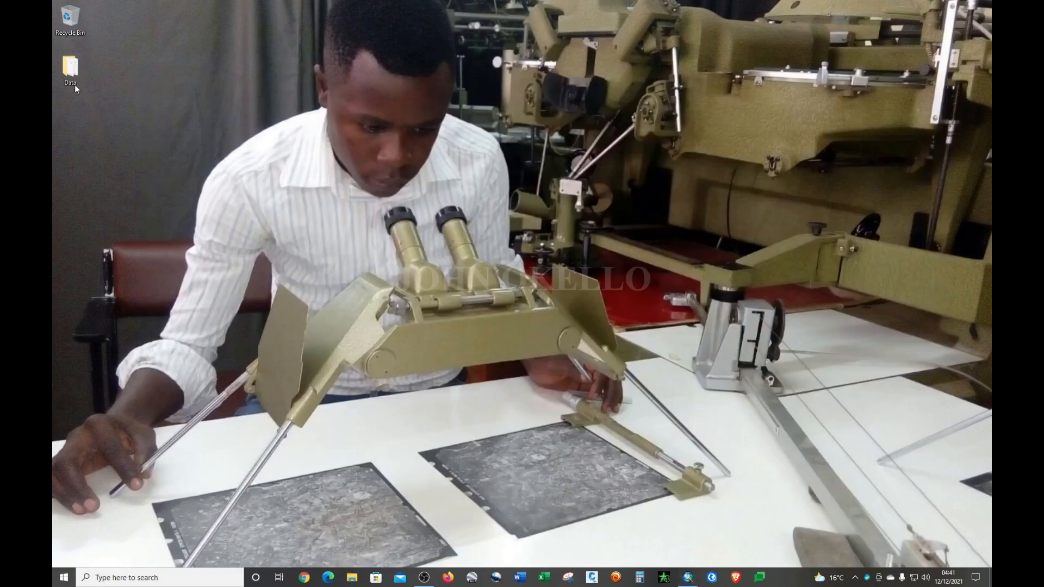
{"action": "left_click", "coordinate": [688, 577]}
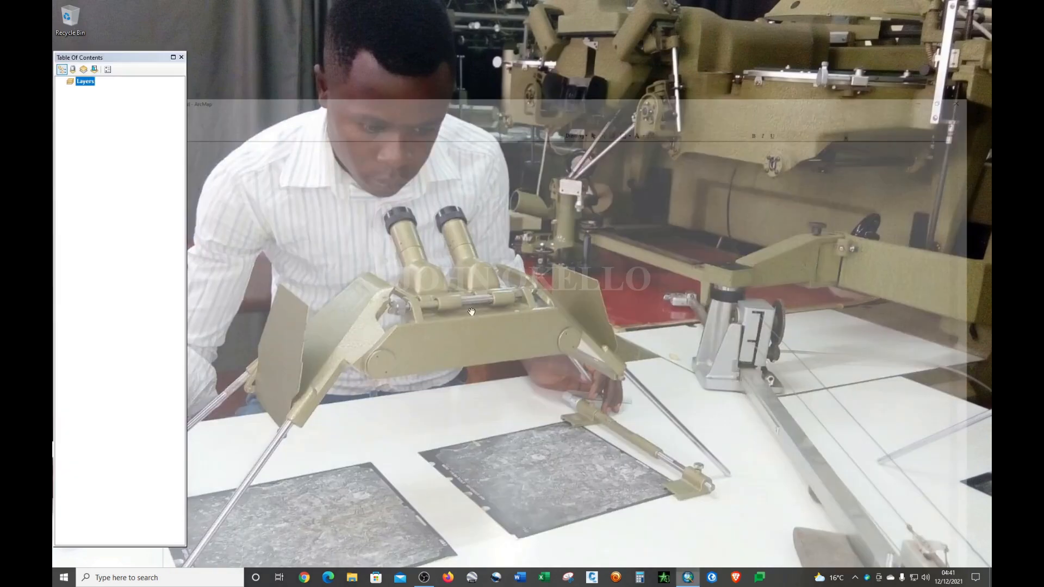
Connect the Data folder on the Desktop as a data source while adding data to the map
{"action": "left_click", "coordinate": [179, 31]}
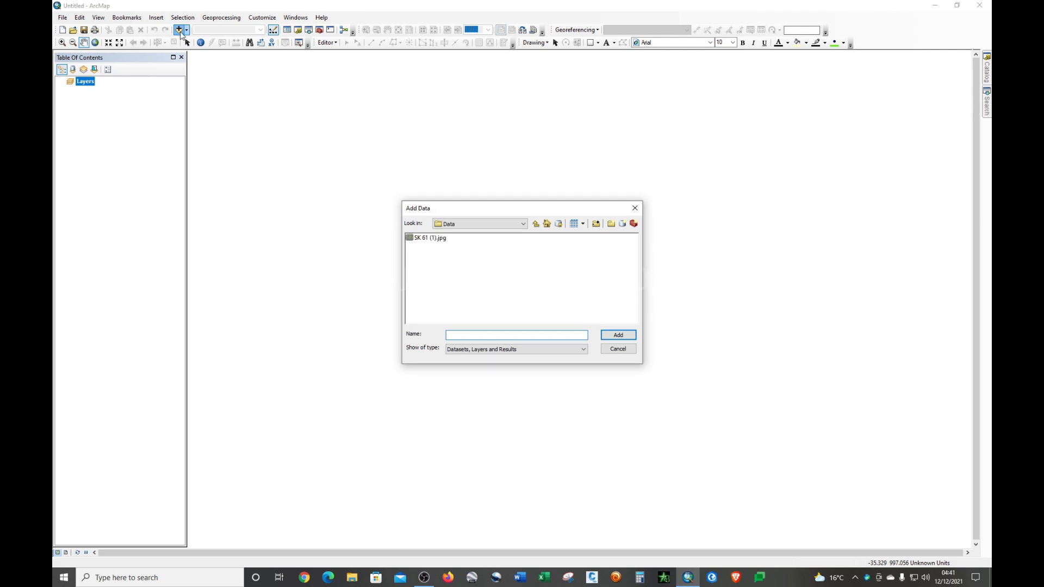
{"action": "left_click", "coordinate": [523, 225]}
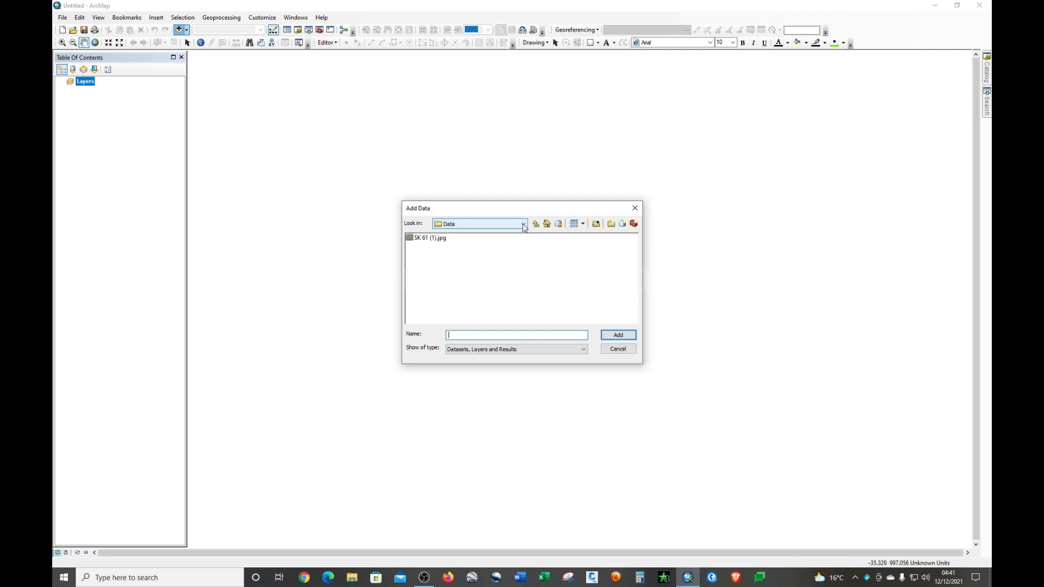
{"action": "left_click", "coordinate": [523, 225]}
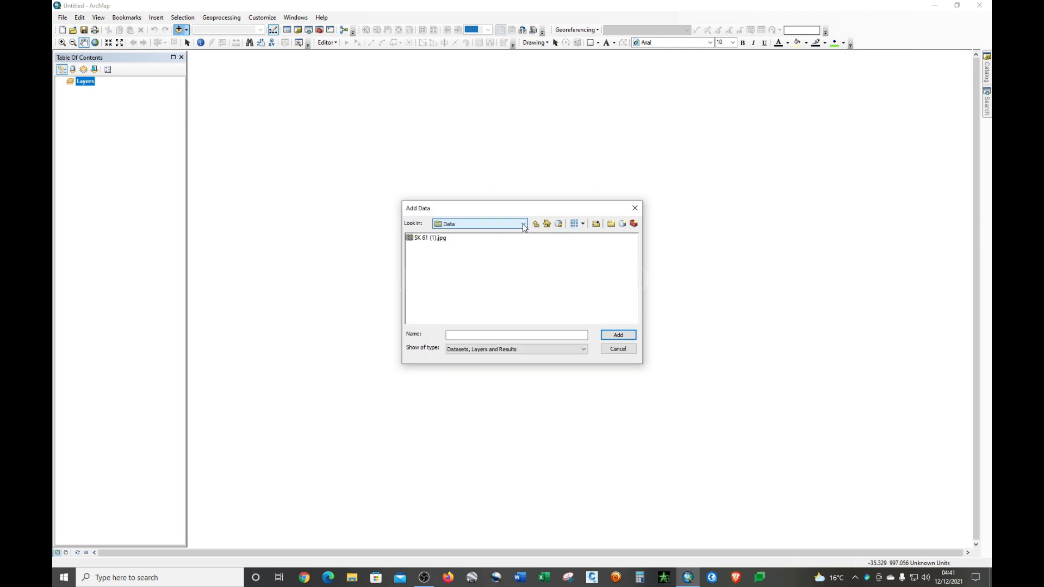
{"action": "left_click", "coordinate": [596, 224]}
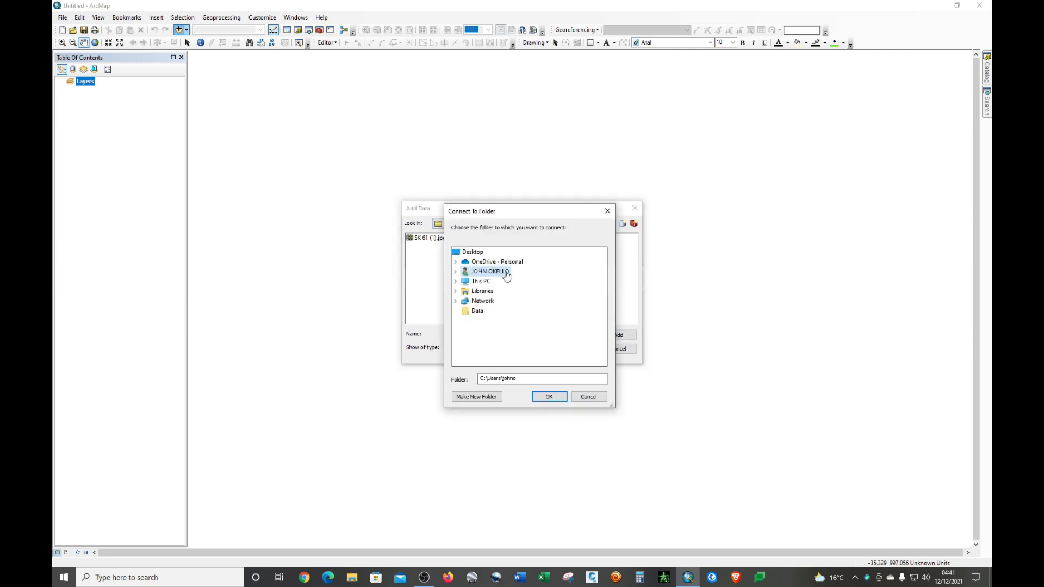
{"action": "left_click", "coordinate": [455, 281]}
{"action": "double_click", "coordinate": [490, 271]}
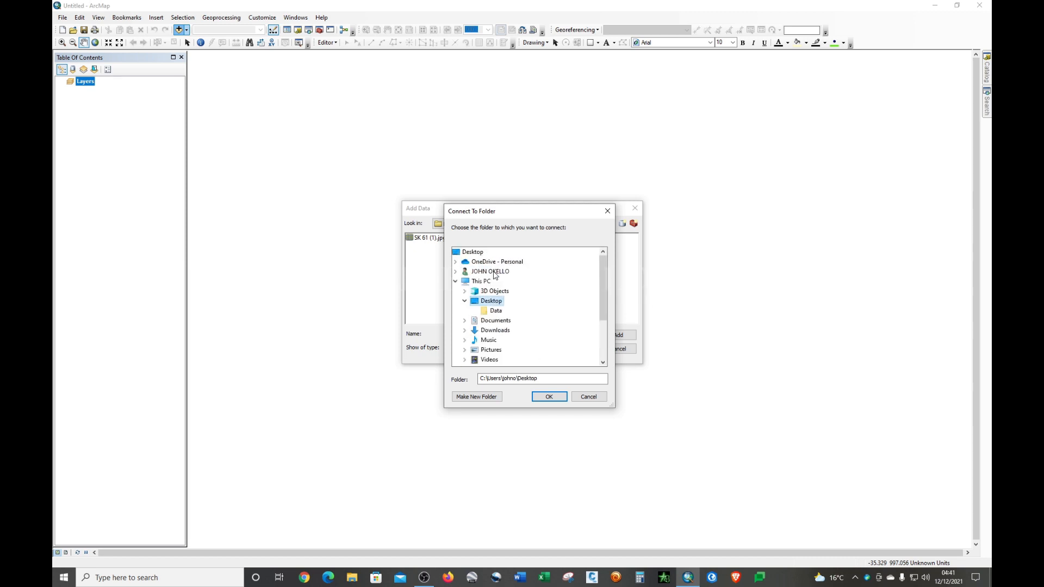
{"action": "left_click", "coordinate": [495, 311]}
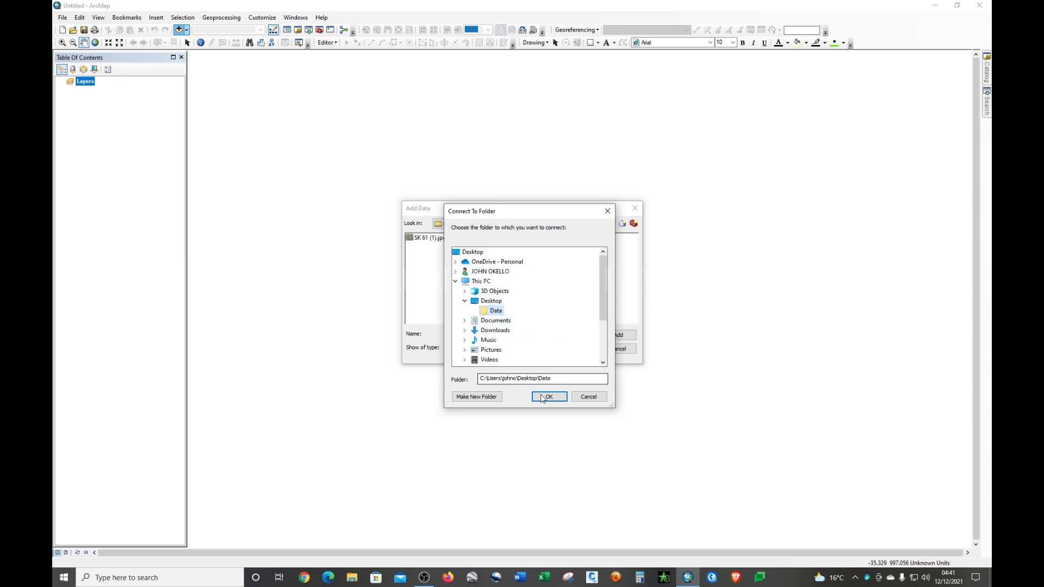
{"action": "left_click", "coordinate": [549, 396]}
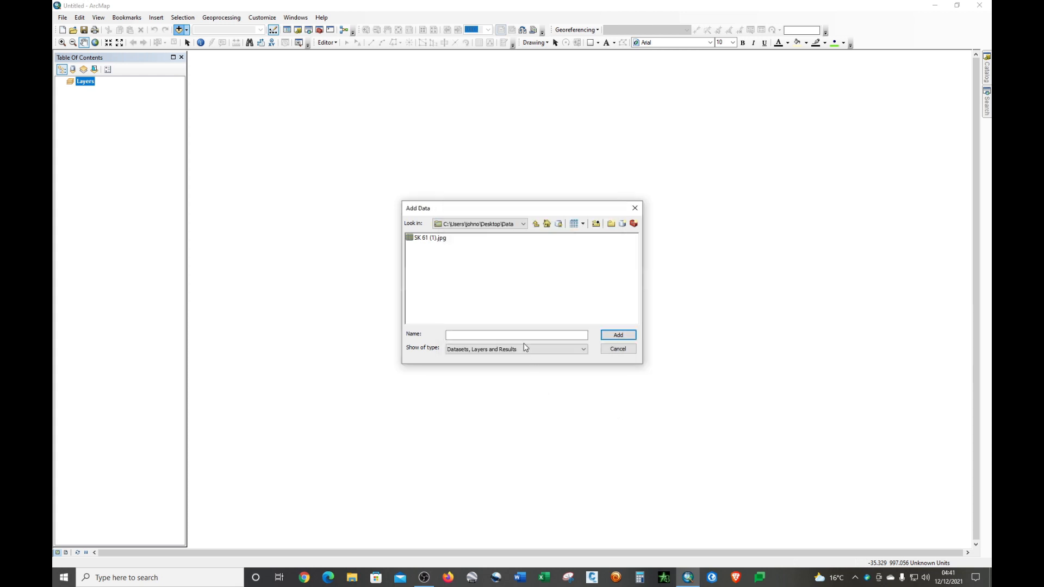
Add the scanned map SK 61 (1).jpg from the connected Desktop\Data folder to the map
{"action": "left_click", "coordinate": [522, 224]}
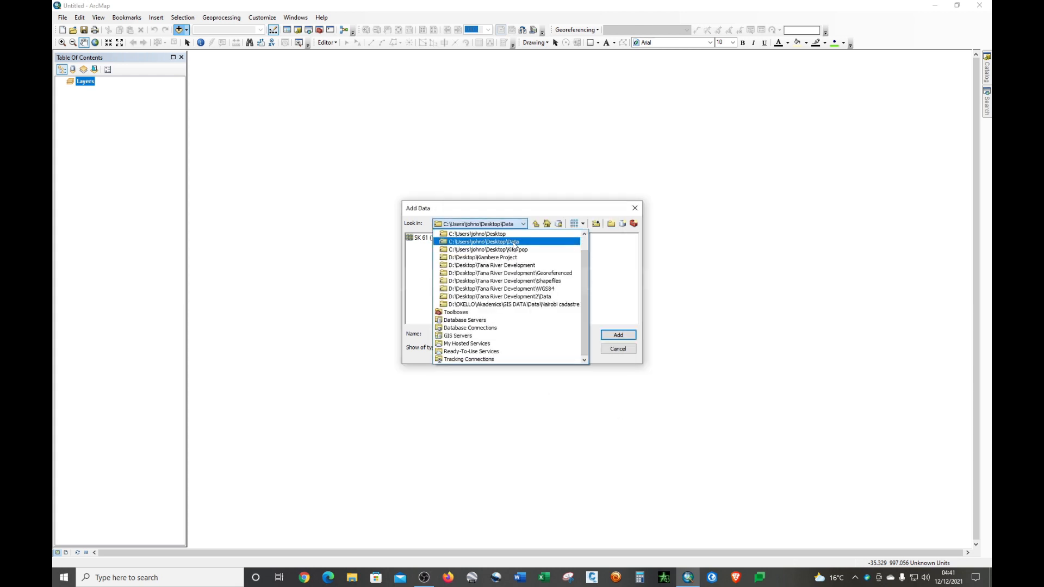
{"action": "left_click", "coordinate": [513, 242]}
{"action": "left_click", "coordinate": [434, 237]}
{"action": "left_click", "coordinate": [606, 335]}
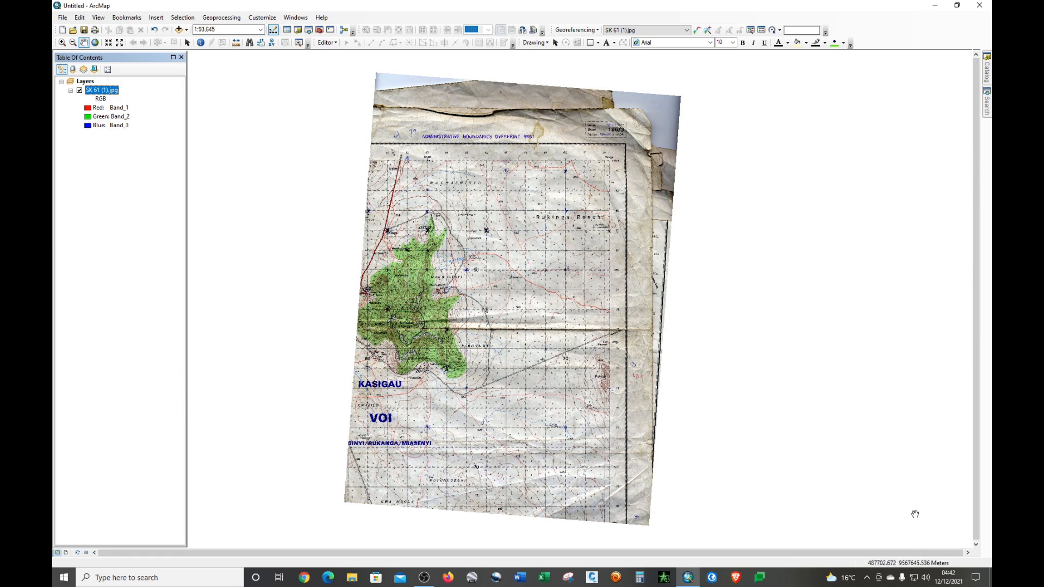
Examine the source properties of the SK 61 (1).jpg layer, including its extent and spatial reference
{"action": "left_click", "coordinate": [96, 90]}
{"action": "left_click", "coordinate": [87, 156]}
{"action": "left_click", "coordinate": [104, 192]}
{"action": "left_click", "coordinate": [105, 91]}
{"action": "left_click", "coordinate": [105, 91]}
{"action": "left_click", "coordinate": [115, 146]}
{"action": "right_click", "coordinate": [107, 92]}
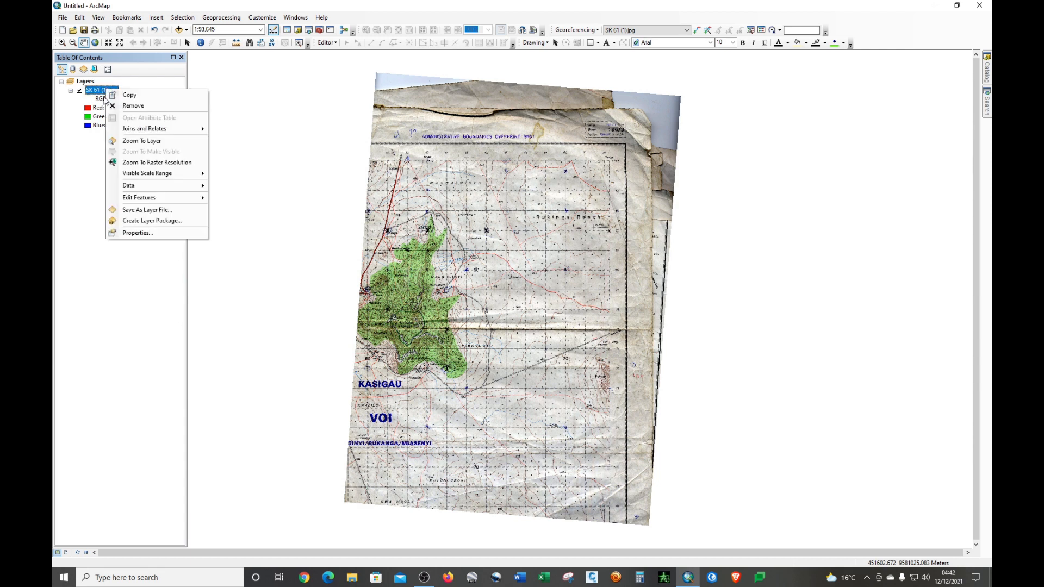
{"action": "left_click", "coordinate": [139, 232]}
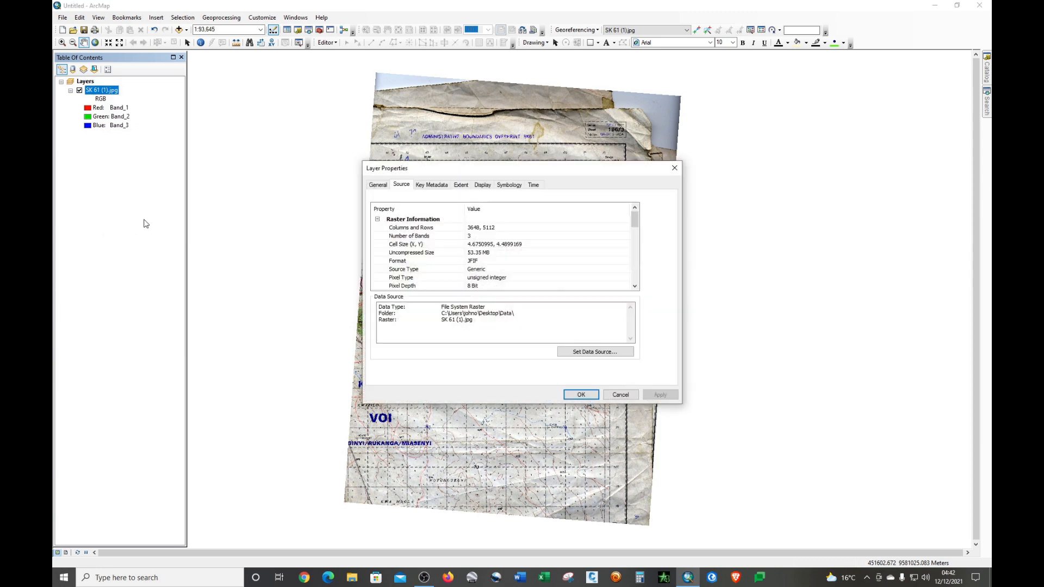
{"action": "left_click", "coordinate": [371, 188]}
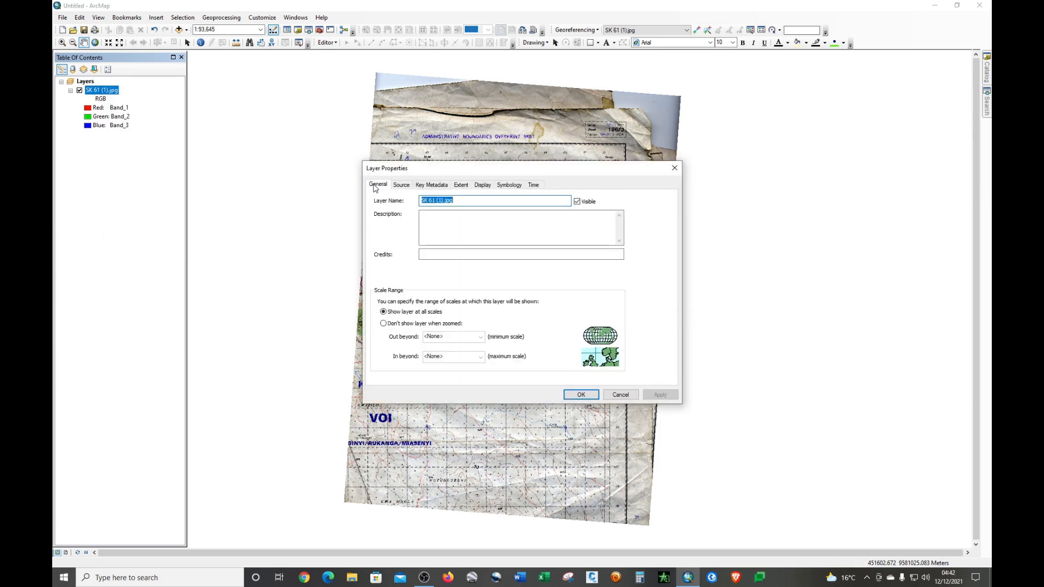
{"action": "left_click", "coordinate": [402, 186]}
{"action": "scroll", "coordinate": [426, 237], "scroll_direction": "down", "scroll_amount": 5}
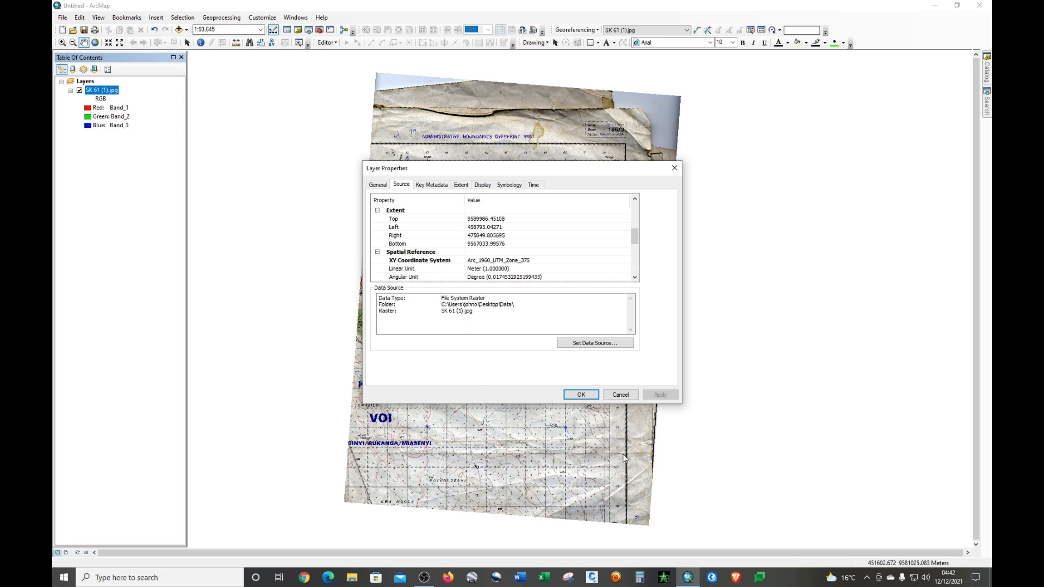
{"action": "left_click", "coordinate": [620, 395]}
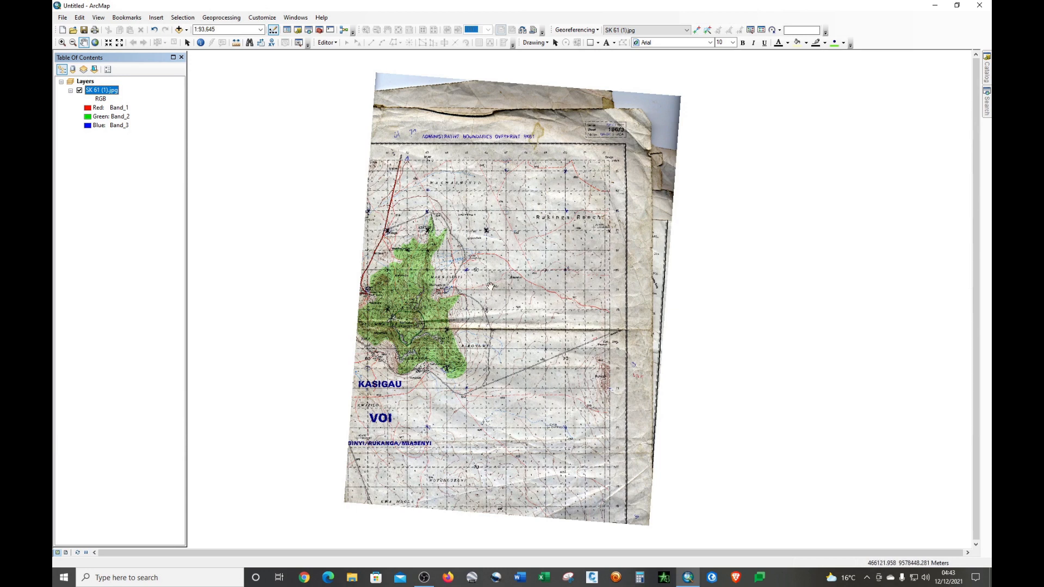
Open the Project Raster tool from the Data Management projection tools and set SK 61 (1).jpg as the input raster
{"action": "left_click", "coordinate": [319, 30]}
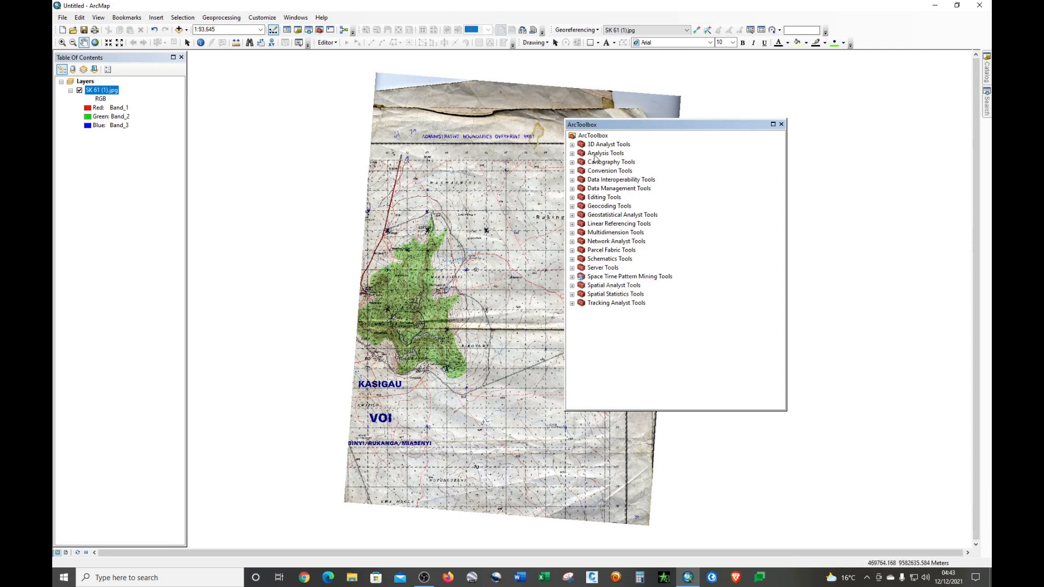
{"action": "left_click", "coordinate": [571, 188]}
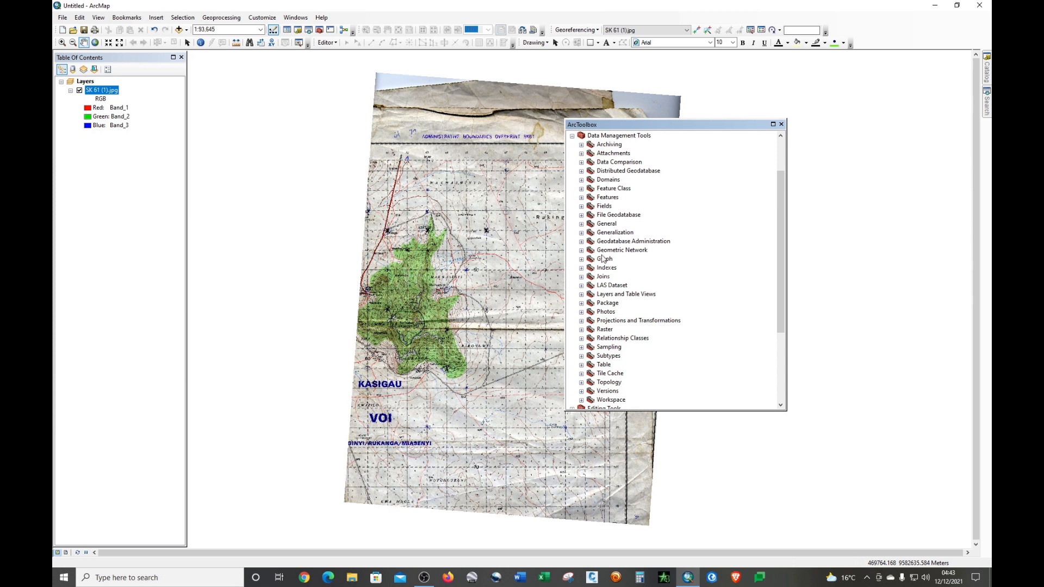
{"action": "left_click", "coordinate": [581, 321]}
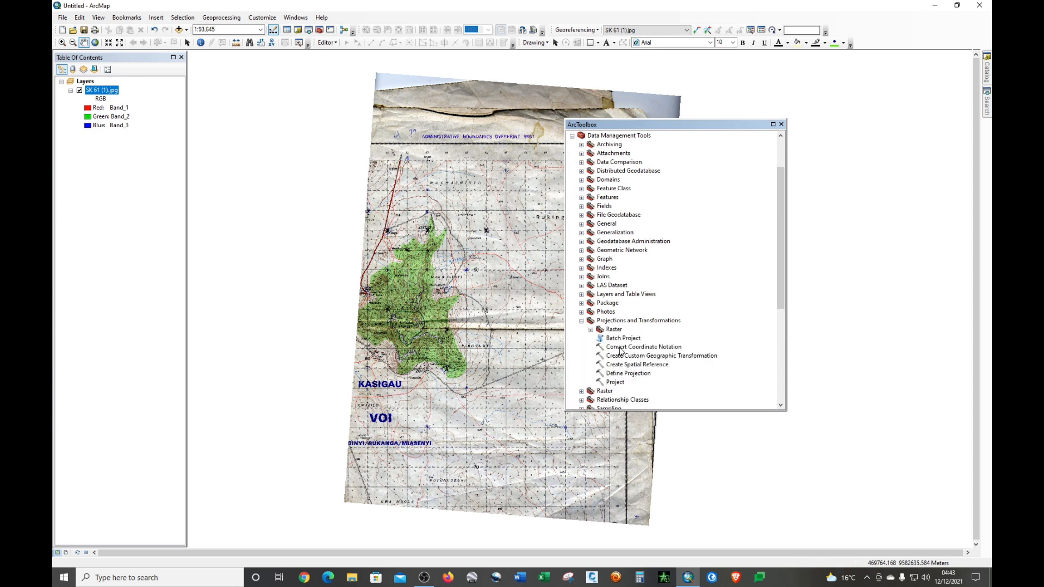
{"action": "scroll", "coordinate": [620, 351], "scroll_direction": "down", "scroll_amount": 1}
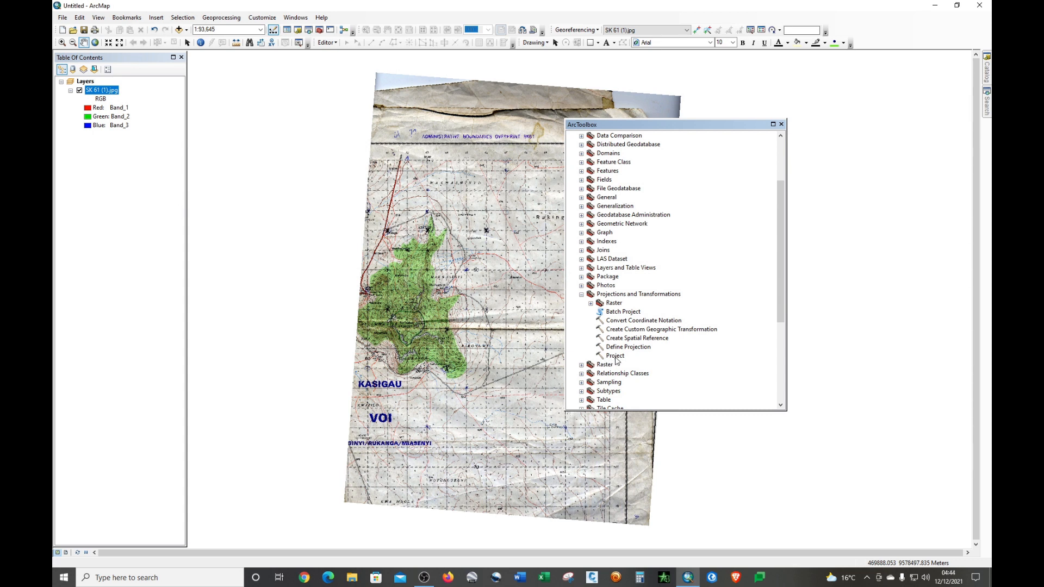
{"action": "left_click", "coordinate": [591, 303]}
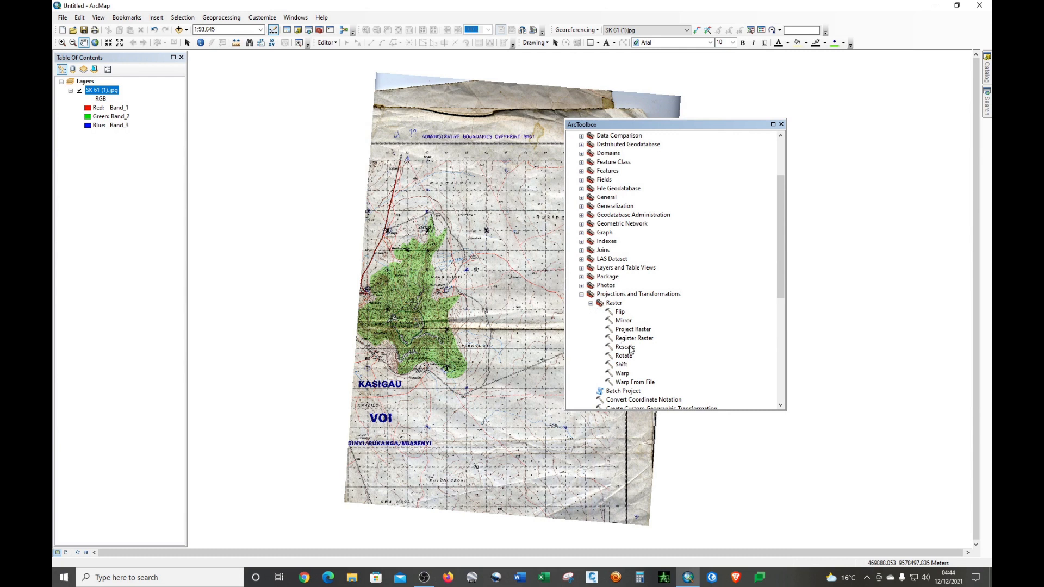
{"action": "left_click", "coordinate": [629, 330]}
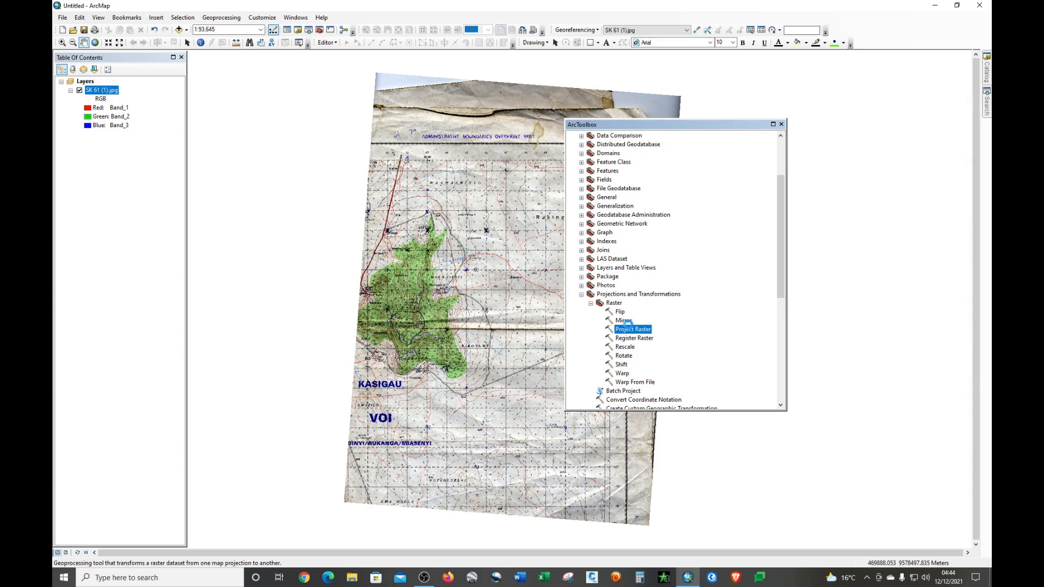
{"action": "double_click", "coordinate": [629, 329]}
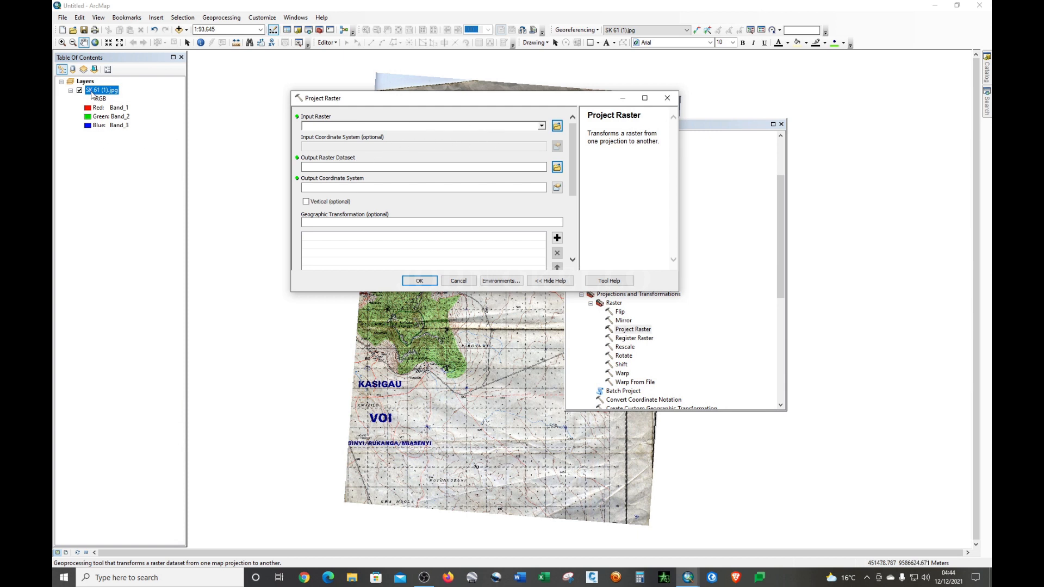
{"action": "left_click", "coordinate": [542, 127]}
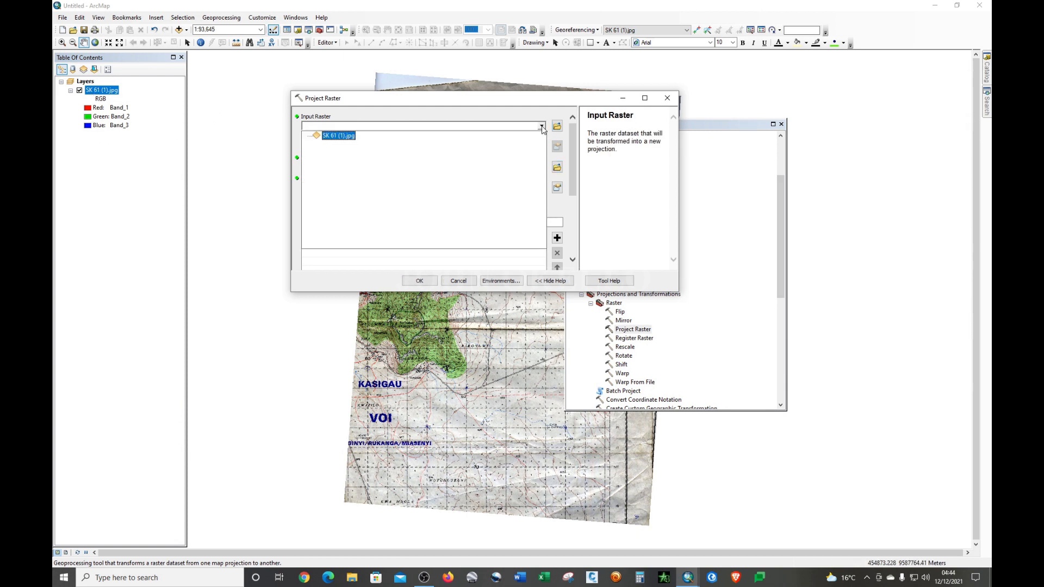
{"action": "left_click", "coordinate": [341, 136]}
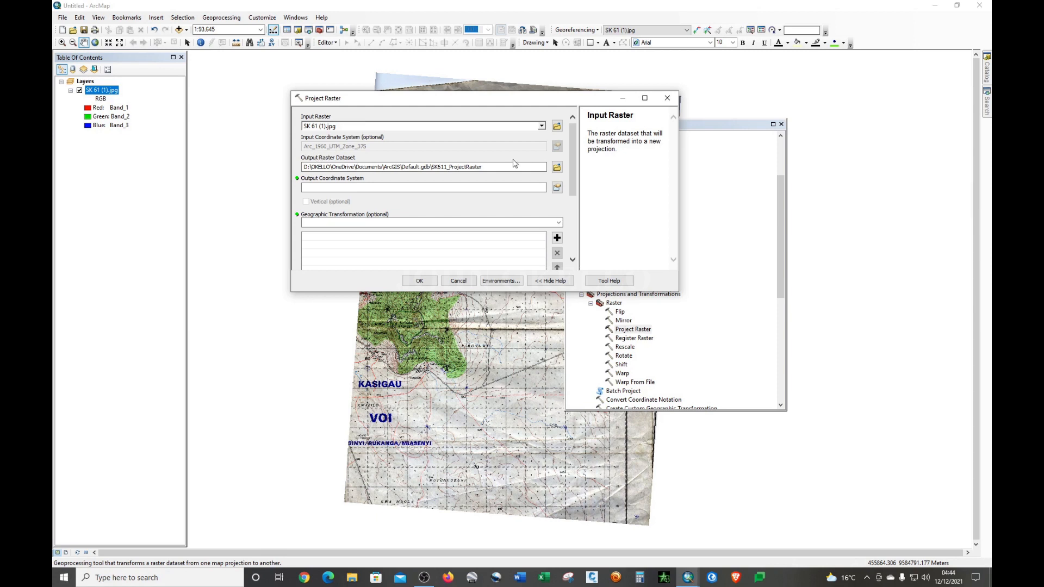
Create a new folder named Digitization on the Desktop for the output raster dataset
{"action": "left_click", "coordinate": [556, 167]}
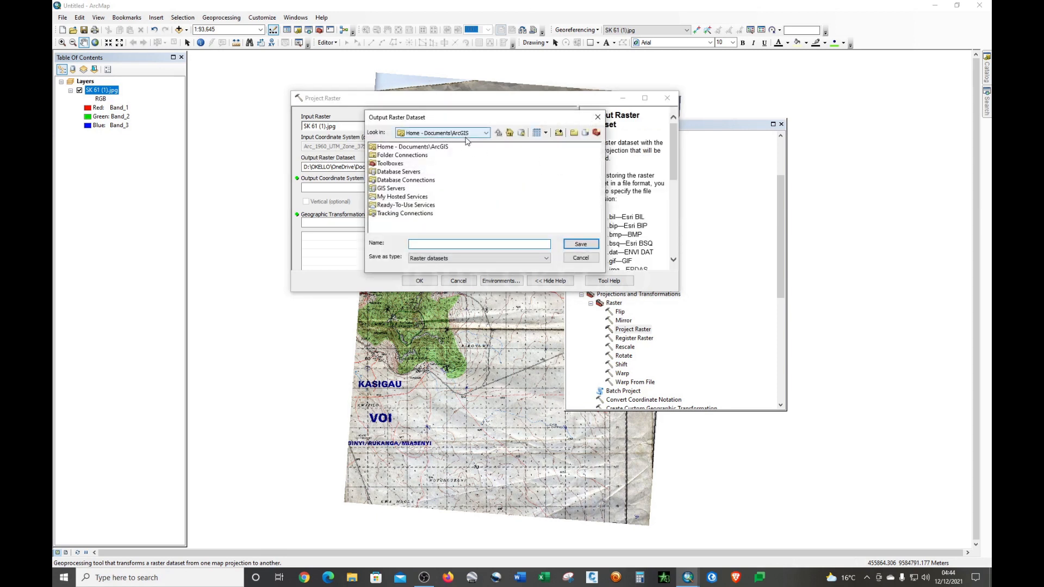
{"action": "left_click", "coordinate": [478, 133]}
{"action": "left_click", "coordinate": [487, 133]}
{"action": "left_click", "coordinate": [486, 133]}
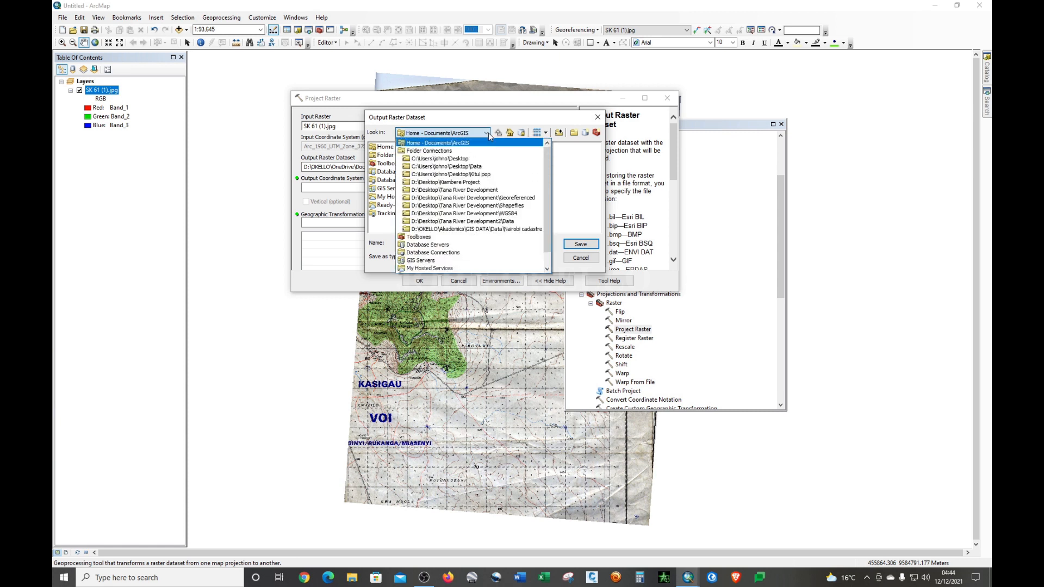
{"action": "left_click", "coordinate": [451, 158]}
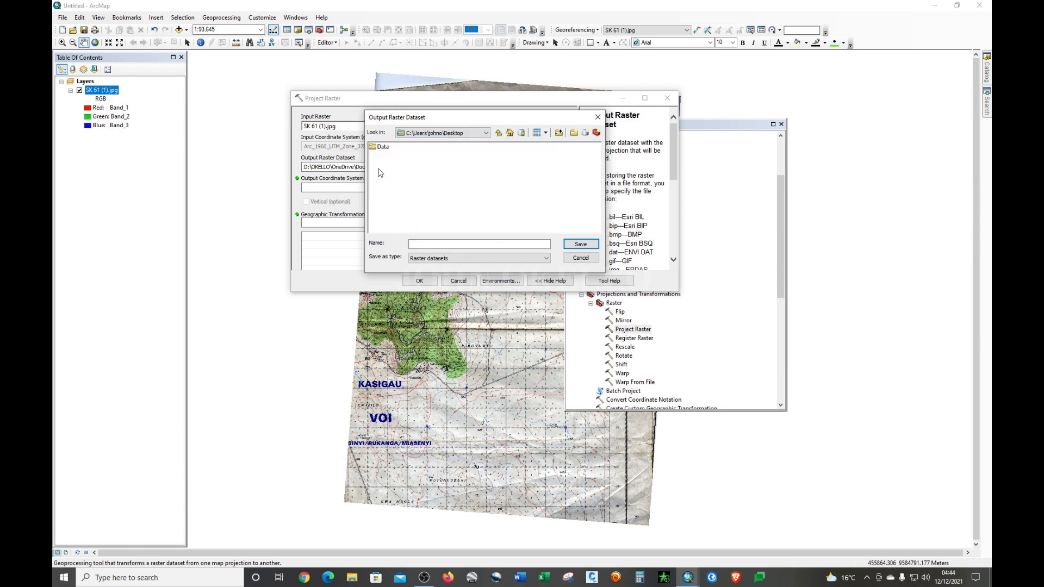
{"action": "left_click", "coordinate": [573, 134]}
{"action": "type", "text": "Digitization"}
{"action": "key", "text": "Return"}
Set the output raster dataset to SK_WGS84 inside the Digitization folder
{"action": "double_click", "coordinate": [389, 156]}
{"action": "left_click", "coordinate": [441, 242]}
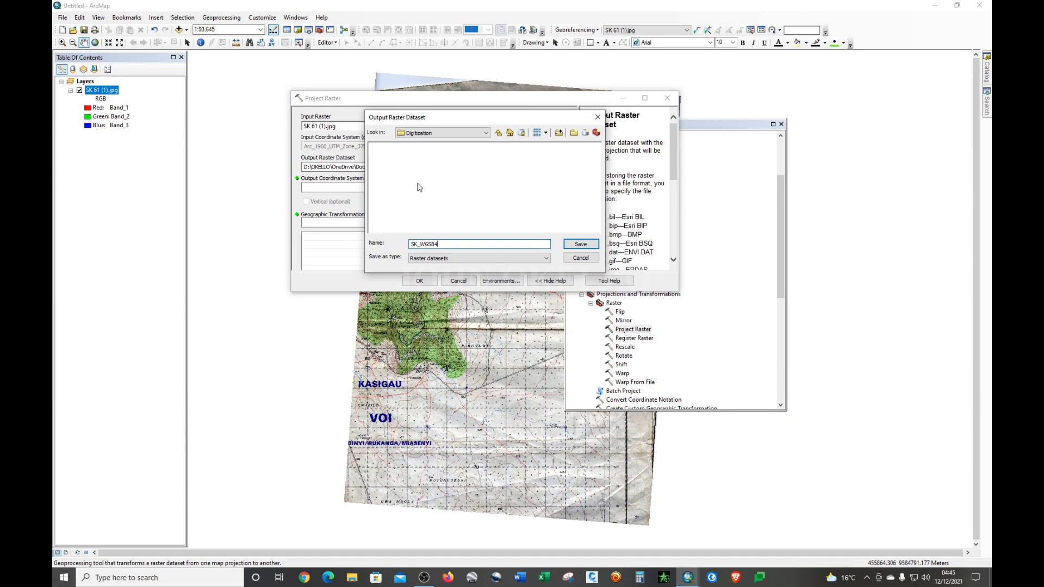
{"action": "left_click", "coordinate": [580, 243]}
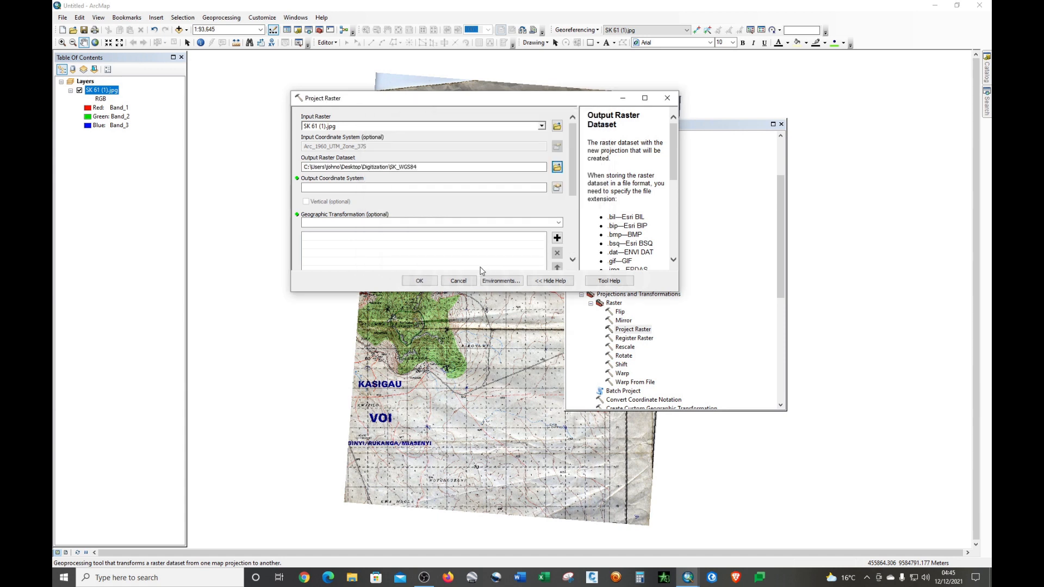
Set the output coordinate system to the geographic World system WGS 1984, run Project Raster and close the toolbox
{"action": "left_click", "coordinate": [307, 188]}
{"action": "left_click", "coordinate": [557, 188]}
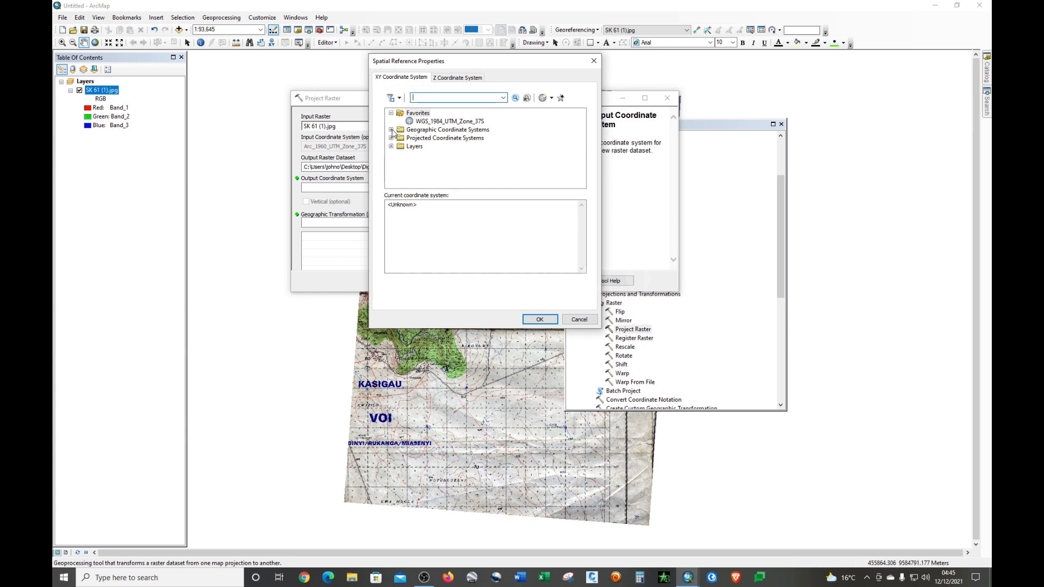
{"action": "left_click", "coordinate": [391, 130]}
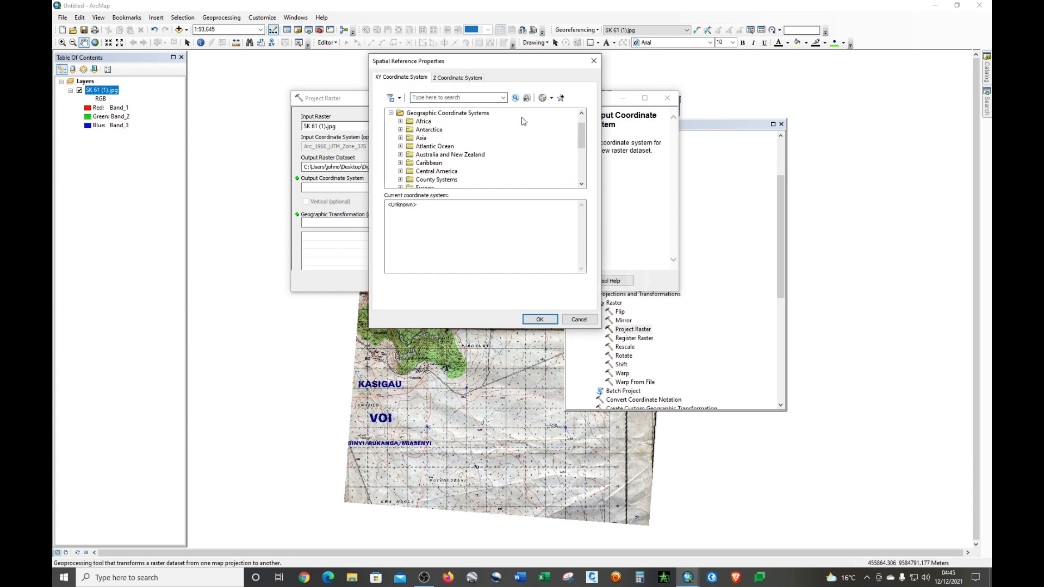
{"action": "scroll", "coordinate": [443, 156], "scroll_direction": "down", "scroll_amount": 4}
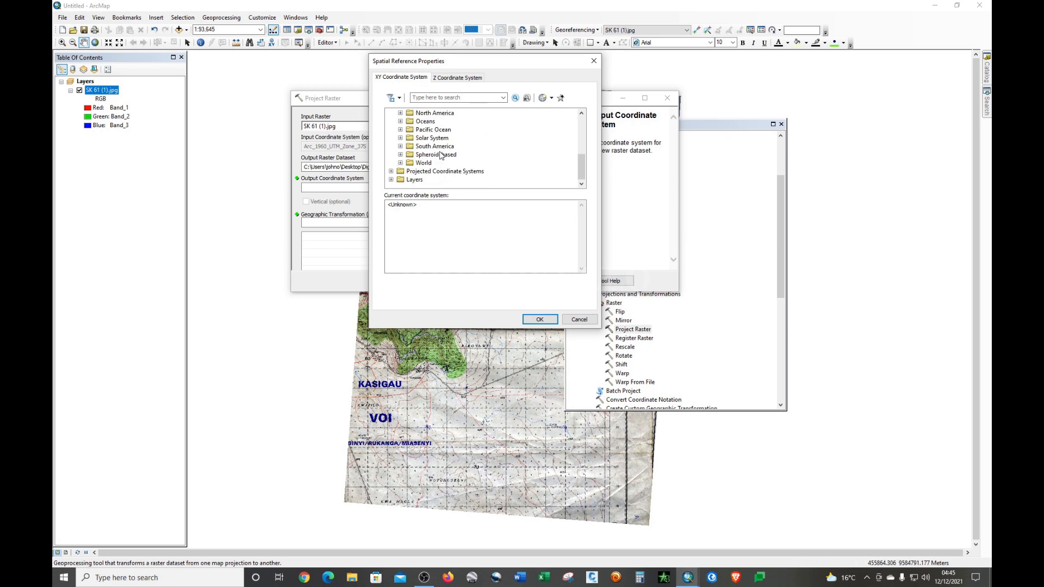
{"action": "left_click", "coordinate": [400, 163]}
{"action": "scroll", "coordinate": [434, 156], "scroll_direction": "down", "scroll_amount": 3}
{"action": "scroll", "coordinate": [435, 158], "scroll_direction": "down", "scroll_amount": 4}
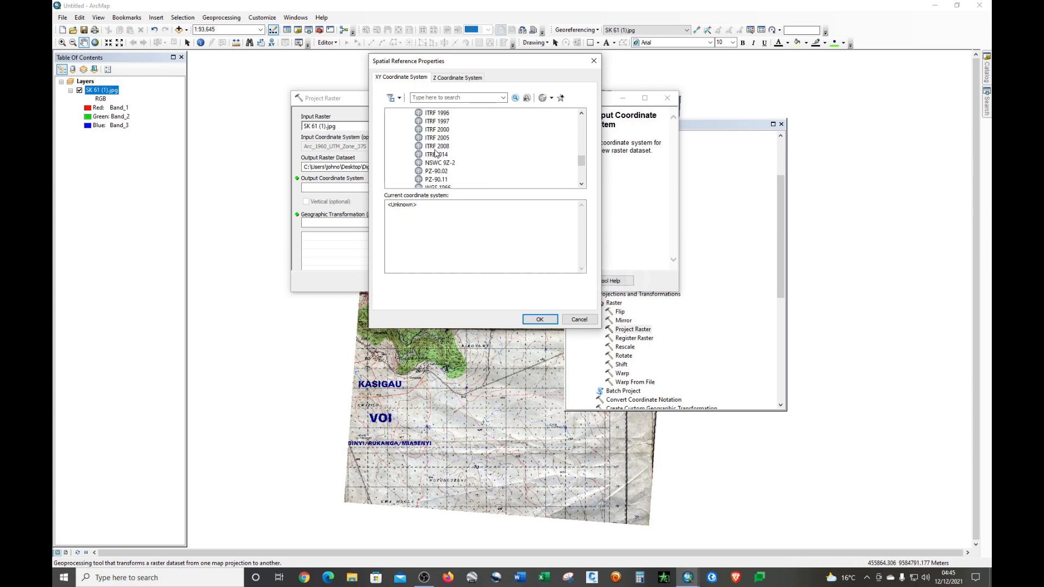
{"action": "scroll", "coordinate": [434, 167], "scroll_direction": "down", "scroll_amount": 3}
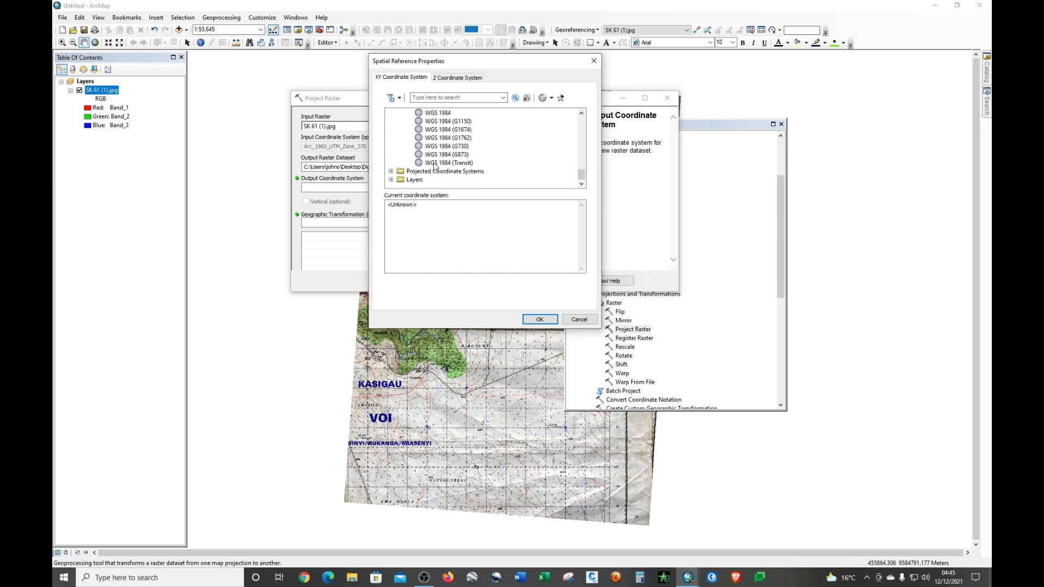
{"action": "scroll", "coordinate": [447, 126], "scroll_direction": "up", "scroll_amount": 1}
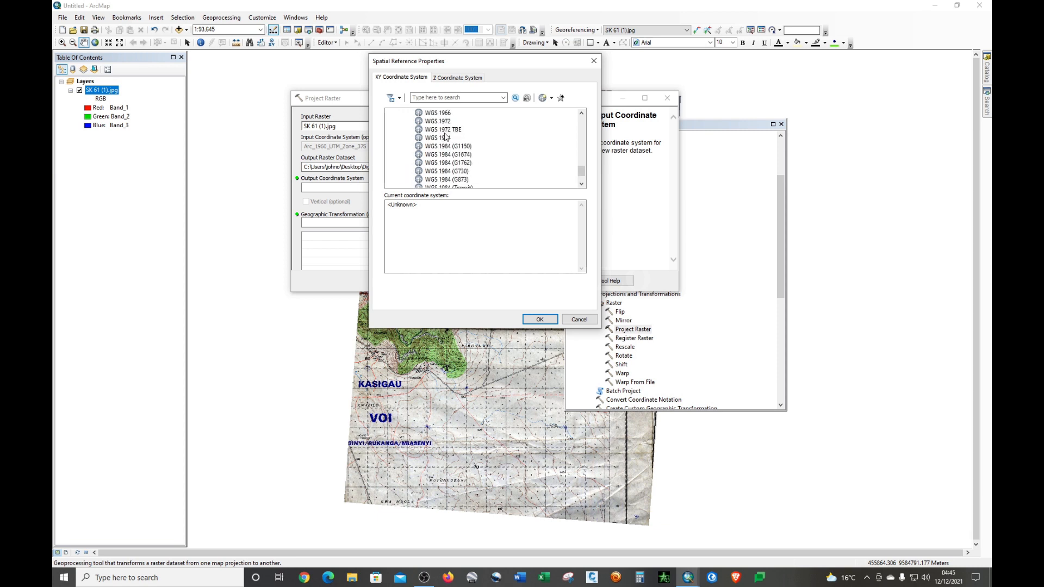
{"action": "left_click", "coordinate": [443, 138]}
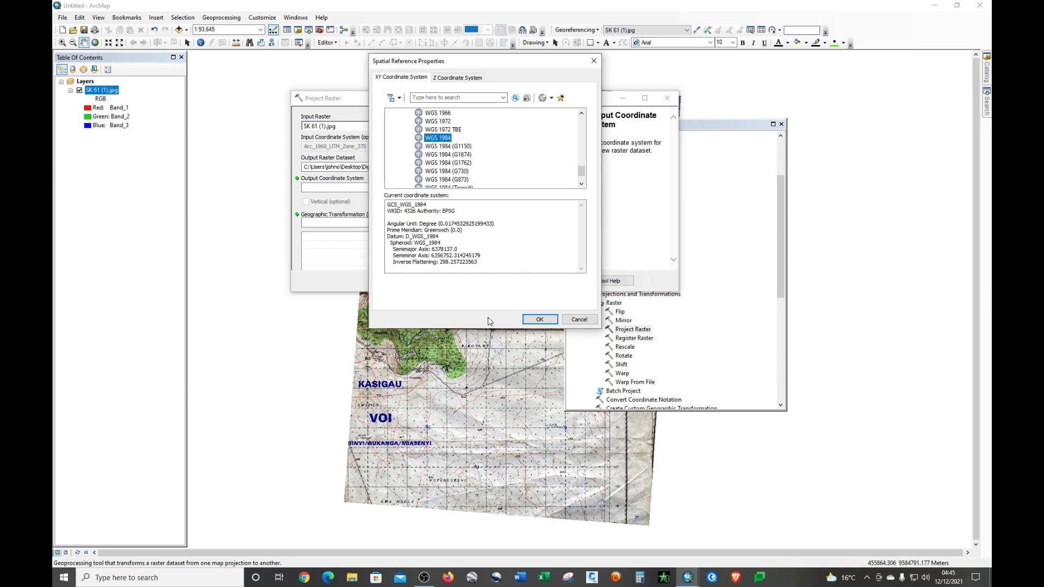
{"action": "left_click", "coordinate": [530, 319]}
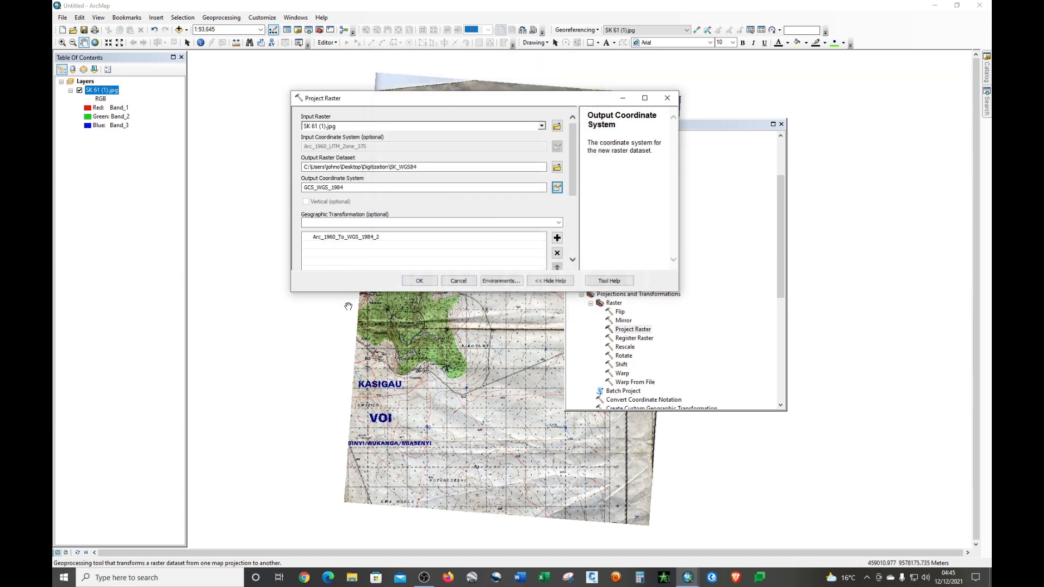
{"action": "left_click", "coordinate": [418, 281]}
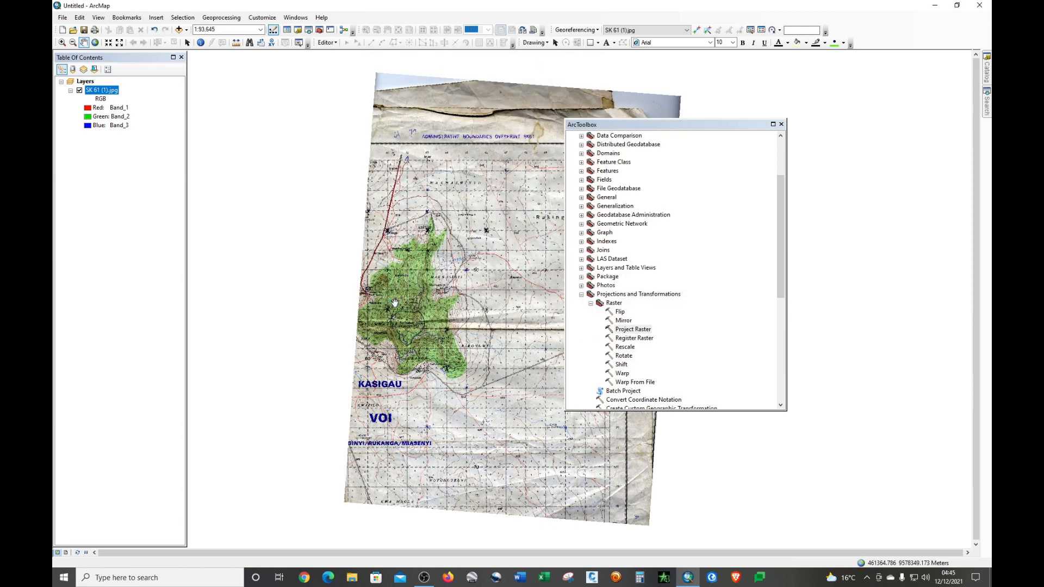
{"action": "left_click", "coordinate": [781, 123]}
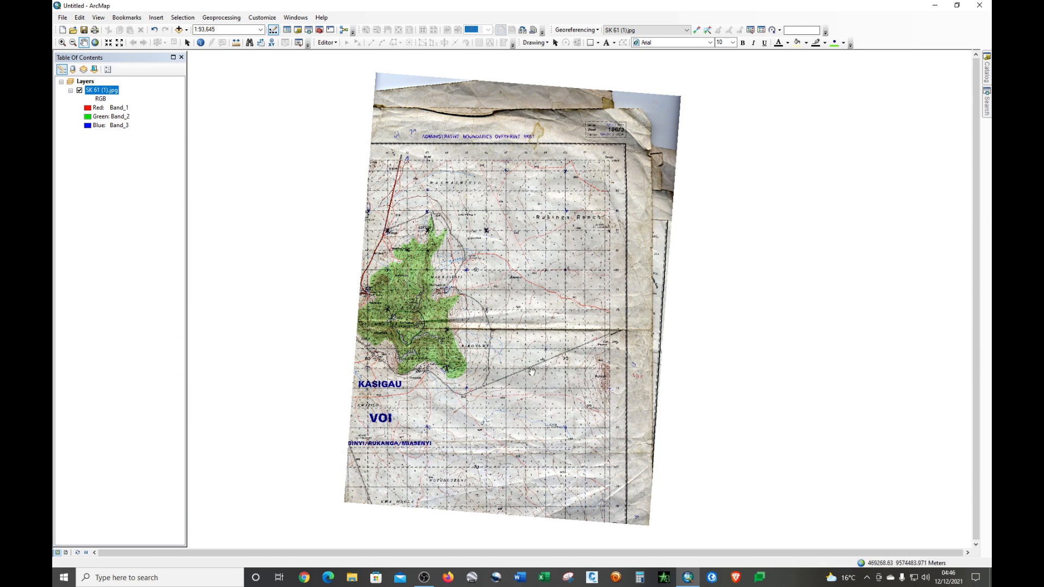
Check the Project Raster entry of the current session in the geoprocessing results
{"action": "mouse_move", "coordinate": [479, 338]}
{"action": "left_mouse_down"}
{"action": "mouse_move", "coordinate": [455, 360]}
{"action": "mouse_move", "coordinate": [464, 342]}
{"action": "left_mouse_up"}
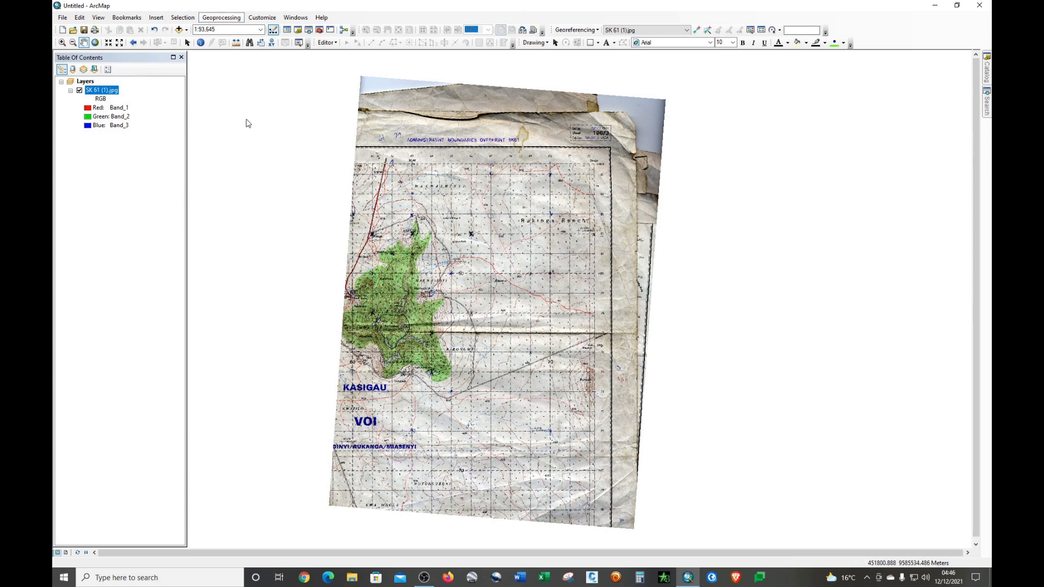
{"action": "left_click", "coordinate": [221, 17]}
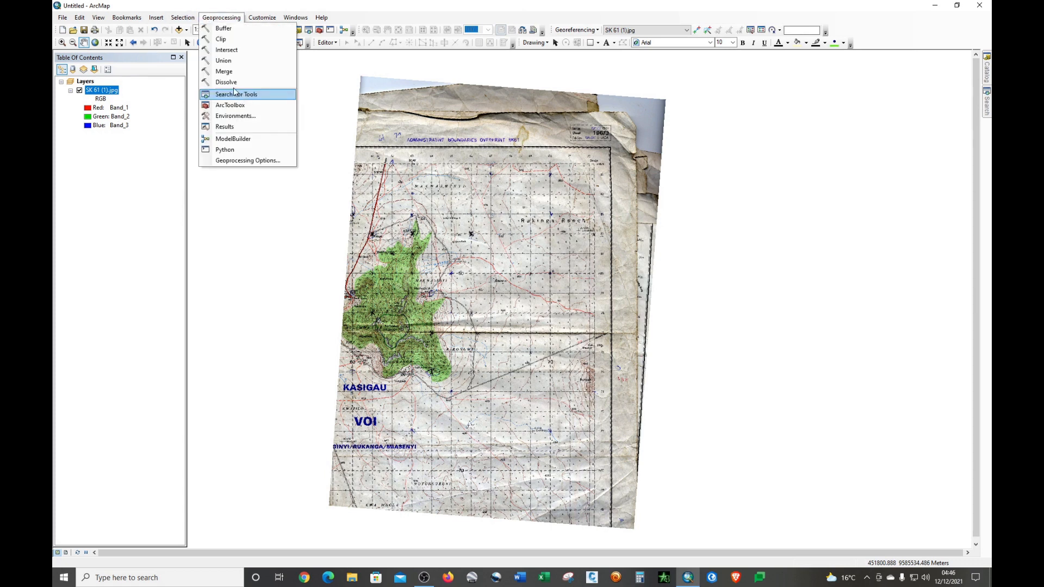
{"action": "left_click", "coordinate": [231, 128]}
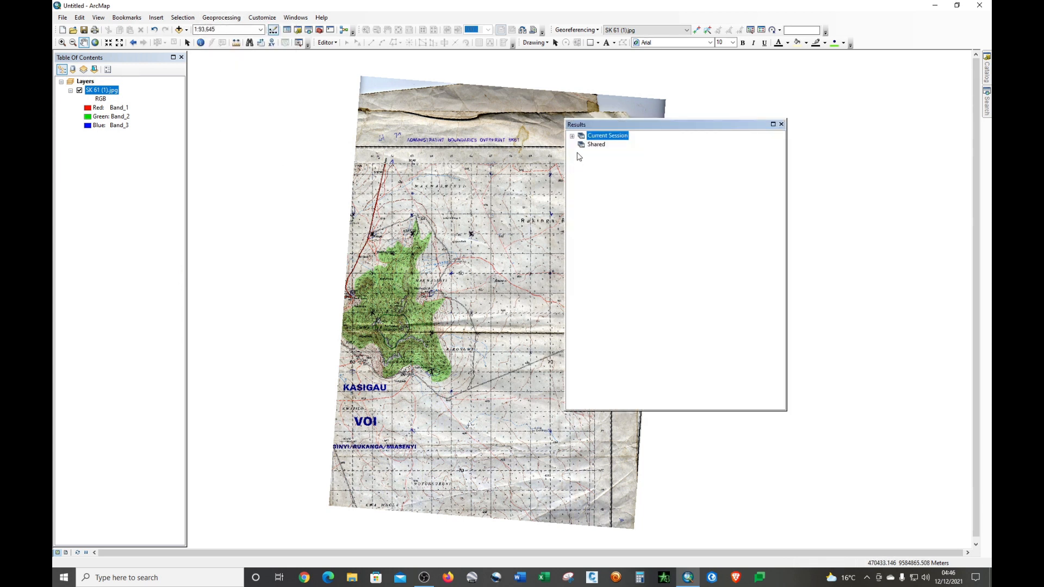
{"action": "left_click", "coordinate": [572, 136]}
{"action": "left_click", "coordinate": [582, 145]}
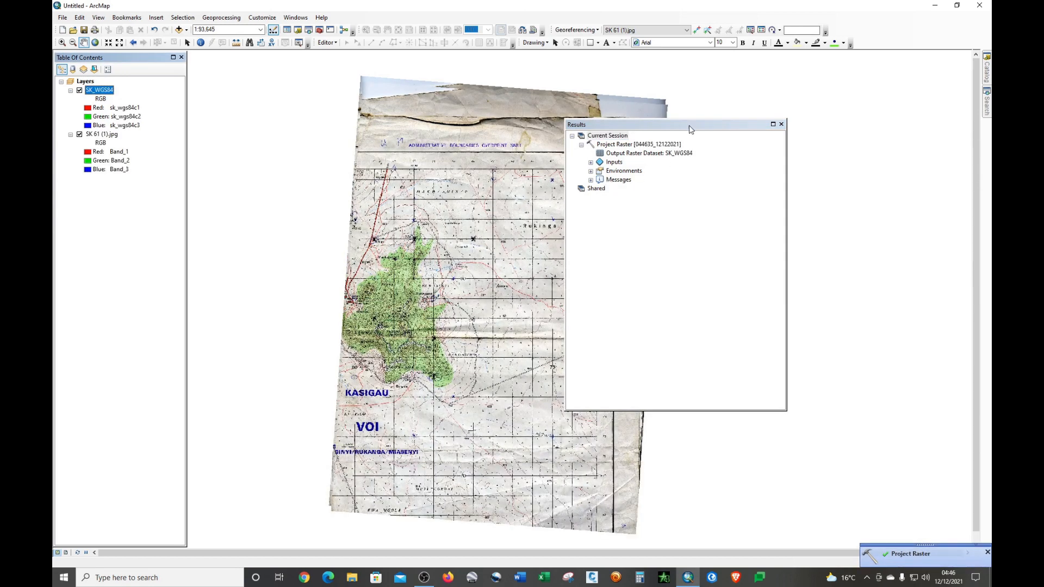
{"action": "left_click", "coordinate": [781, 124]}
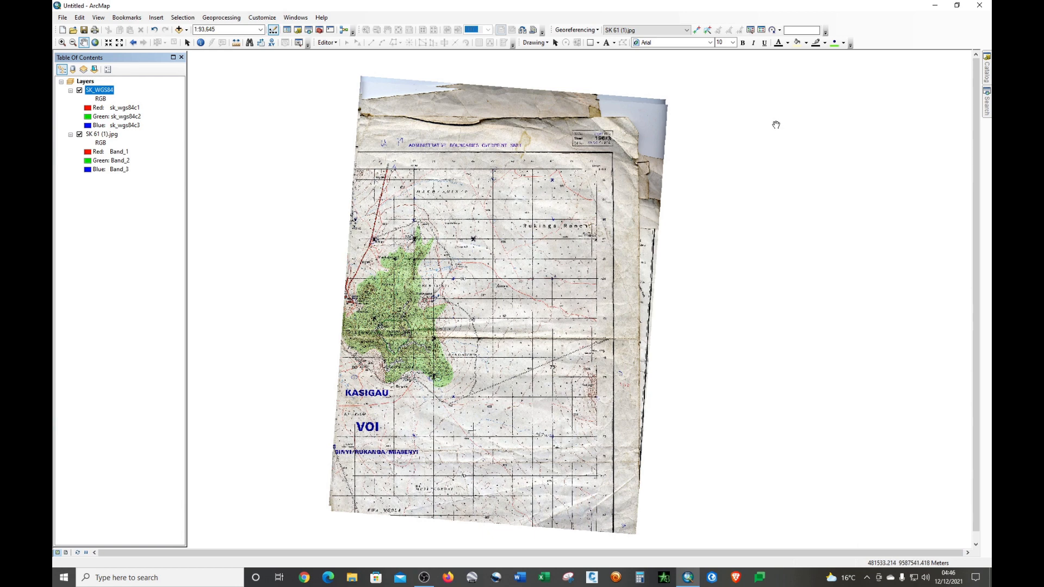
Close the map without saving changes and inspect the output files in the Desktop's Digitization folder
{"action": "left_click", "coordinate": [979, 5]}
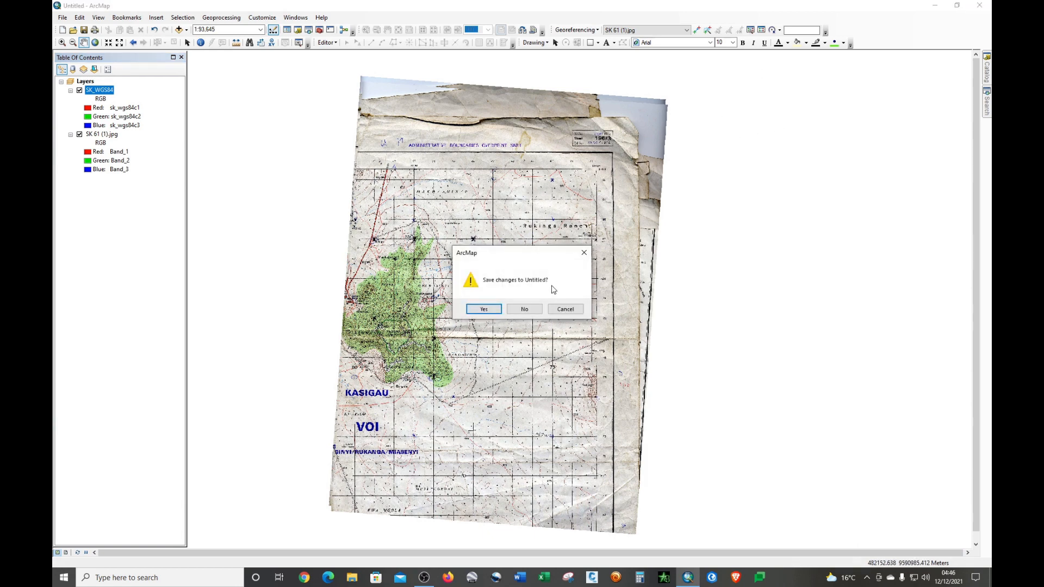
{"action": "left_click", "coordinate": [524, 309]}
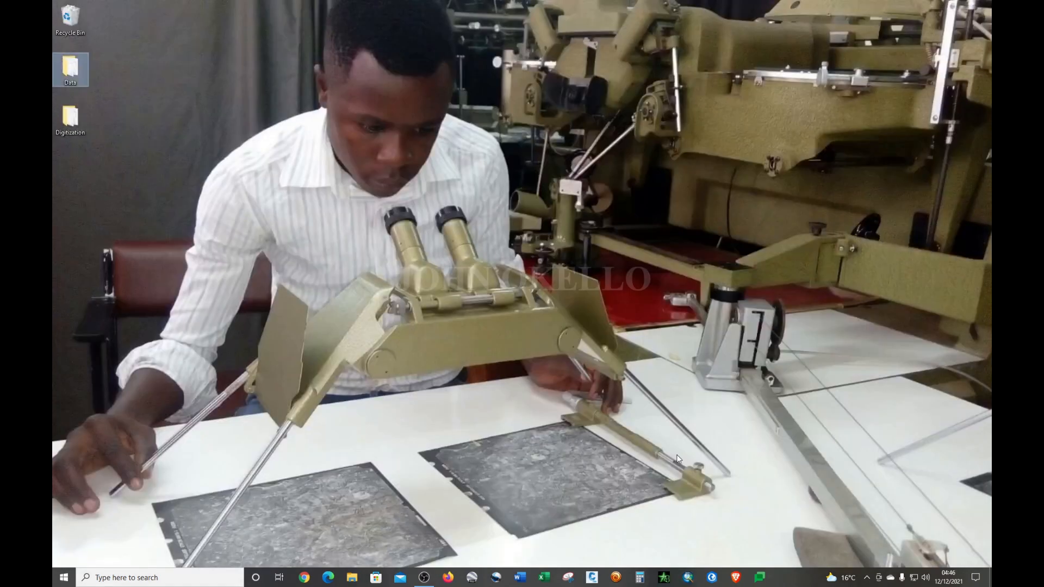
{"action": "double_click", "coordinate": [67, 121]}
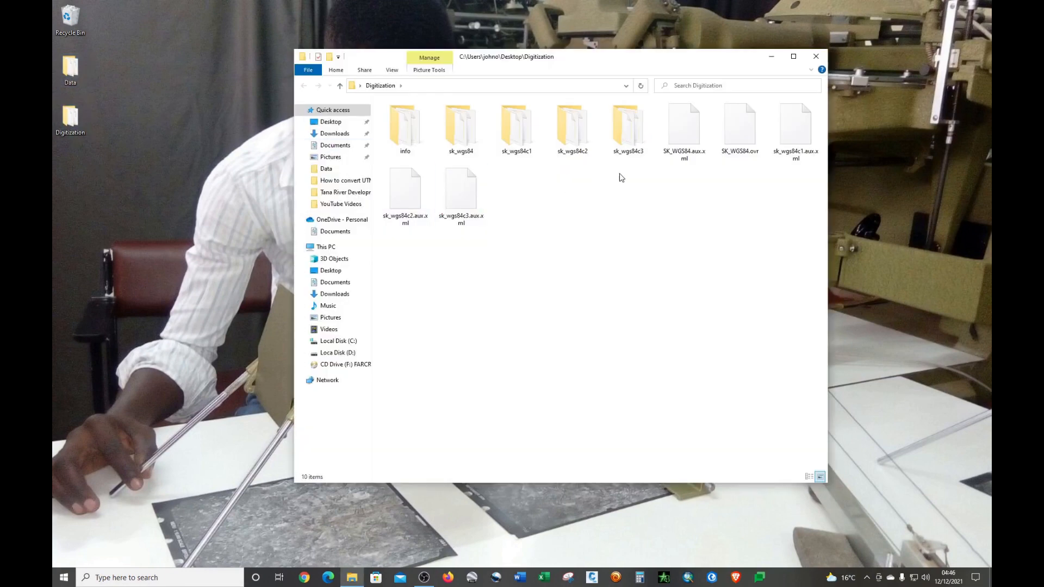
{"action": "left_click", "coordinate": [815, 56]}
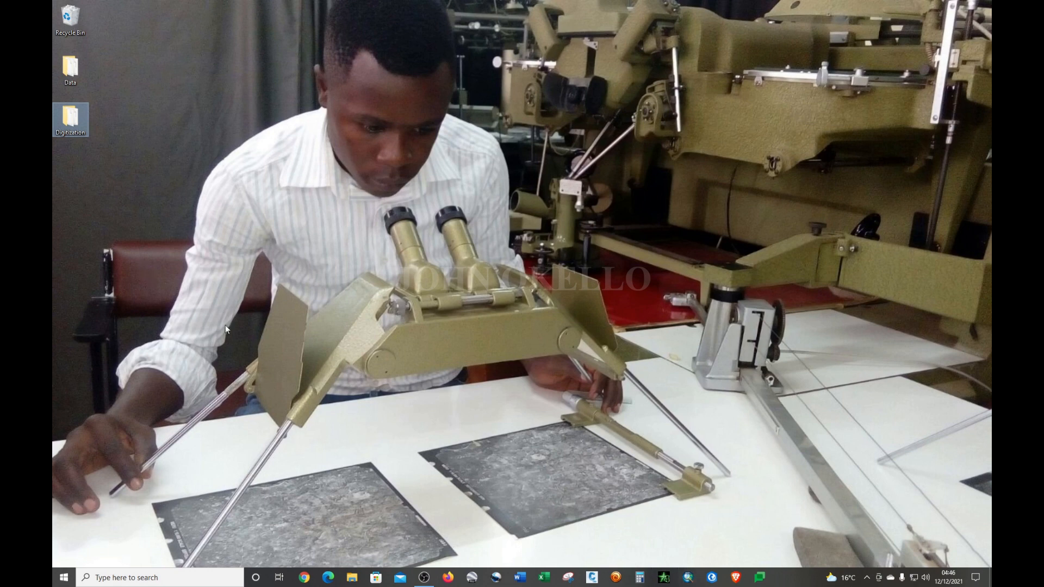
Start ArcMap with a blank map and add the sk_wgs84 raster from the Desktop's Digitization folder
{"action": "left_click", "coordinate": [687, 577]}
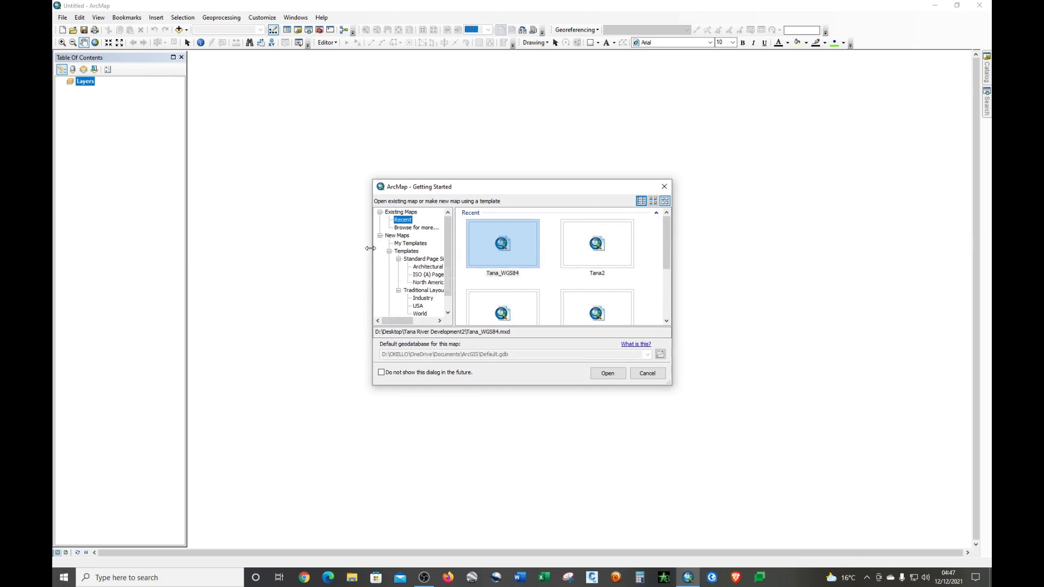
{"action": "left_click", "coordinate": [654, 373]}
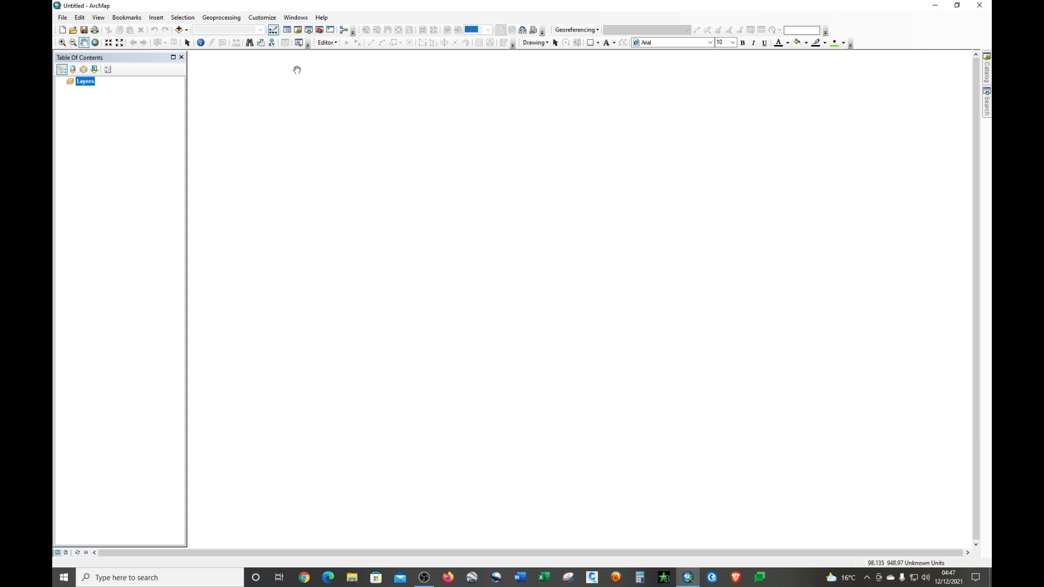
{"action": "left_click", "coordinate": [178, 29]}
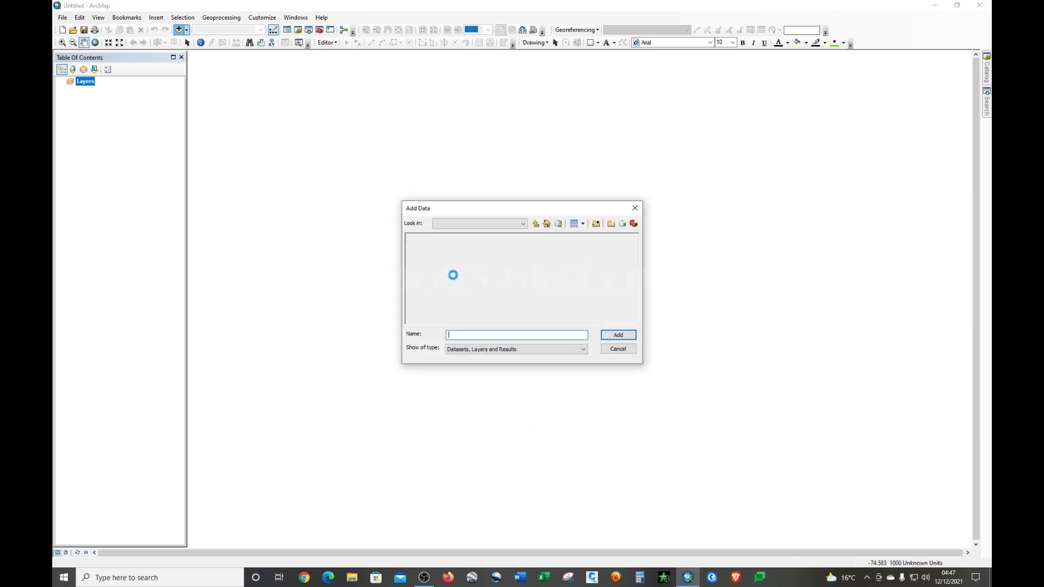
{"action": "left_click", "coordinate": [535, 223]}
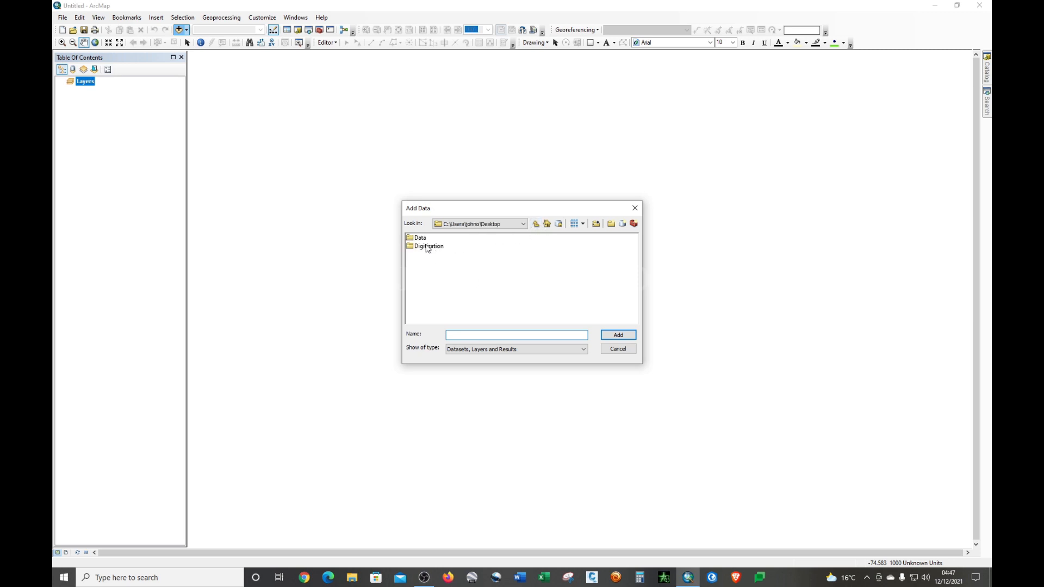
{"action": "left_click", "coordinate": [523, 225]}
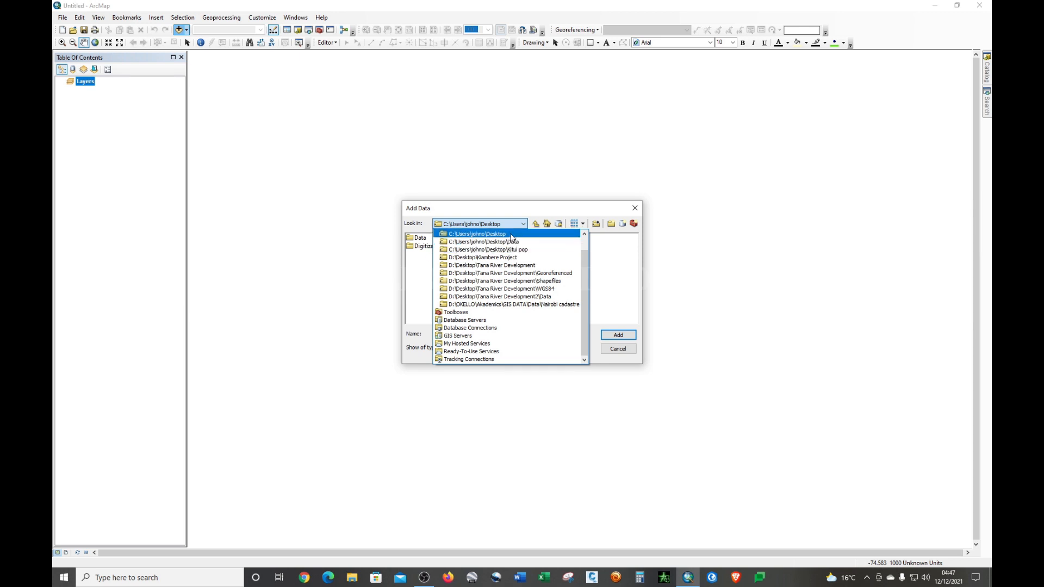
{"action": "left_click", "coordinate": [511, 235]}
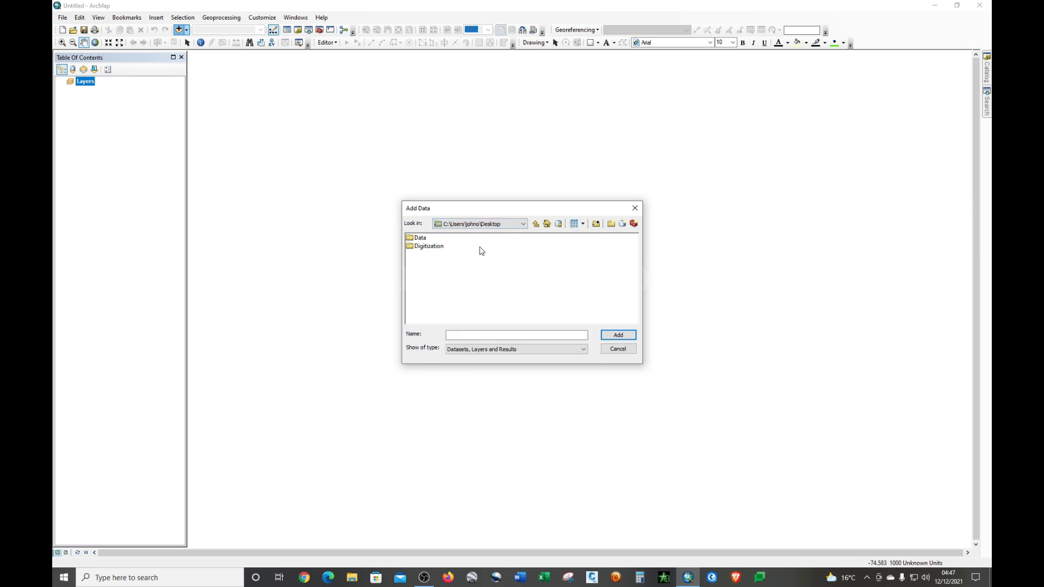
{"action": "double_click", "coordinate": [423, 248]}
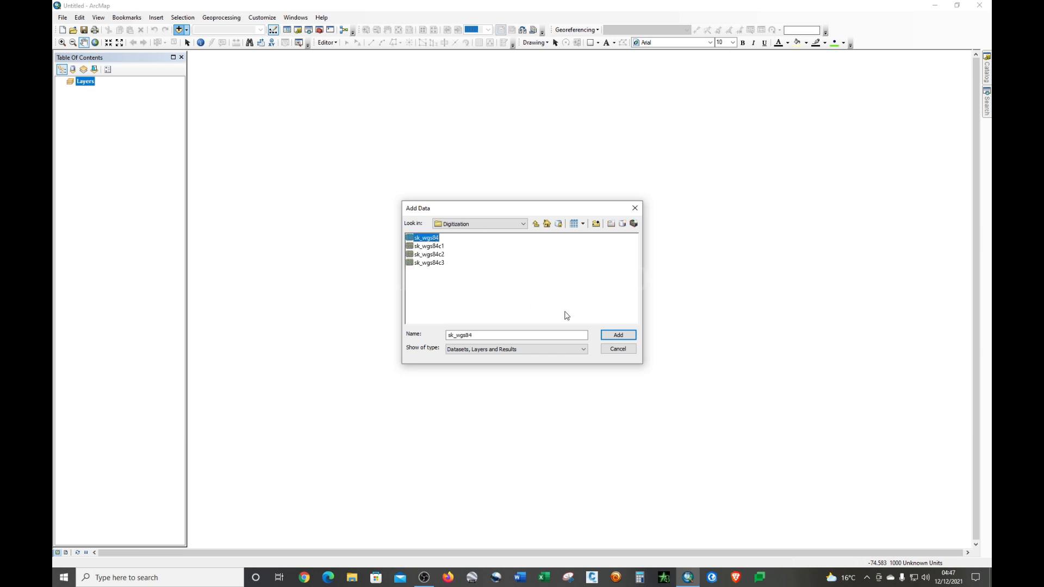
{"action": "left_click", "coordinate": [611, 335]}
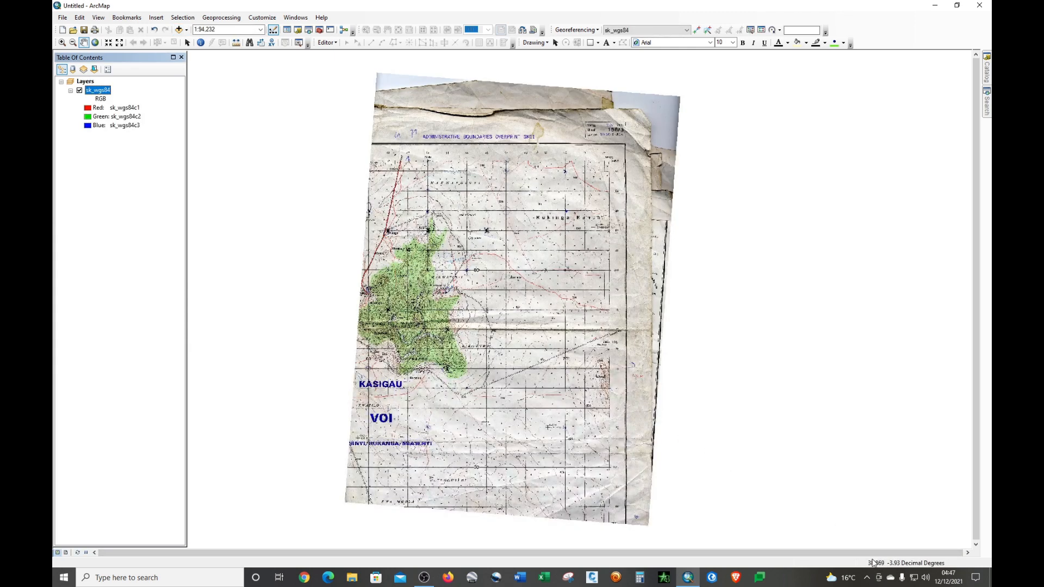
Examine the source properties of the sk_wgs84 layer, including its extent and spatial reference
{"action": "left_click", "coordinate": [95, 91]}
{"action": "left_click", "coordinate": [97, 140]}
{"action": "double_click", "coordinate": [93, 90]}
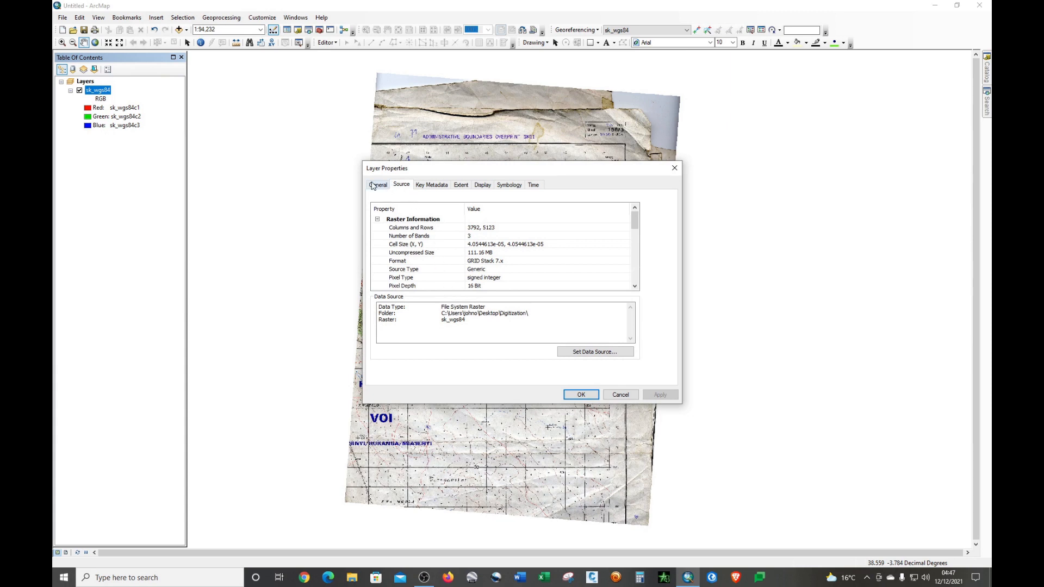
{"action": "scroll", "coordinate": [441, 268], "scroll_direction": "down", "scroll_amount": 3}
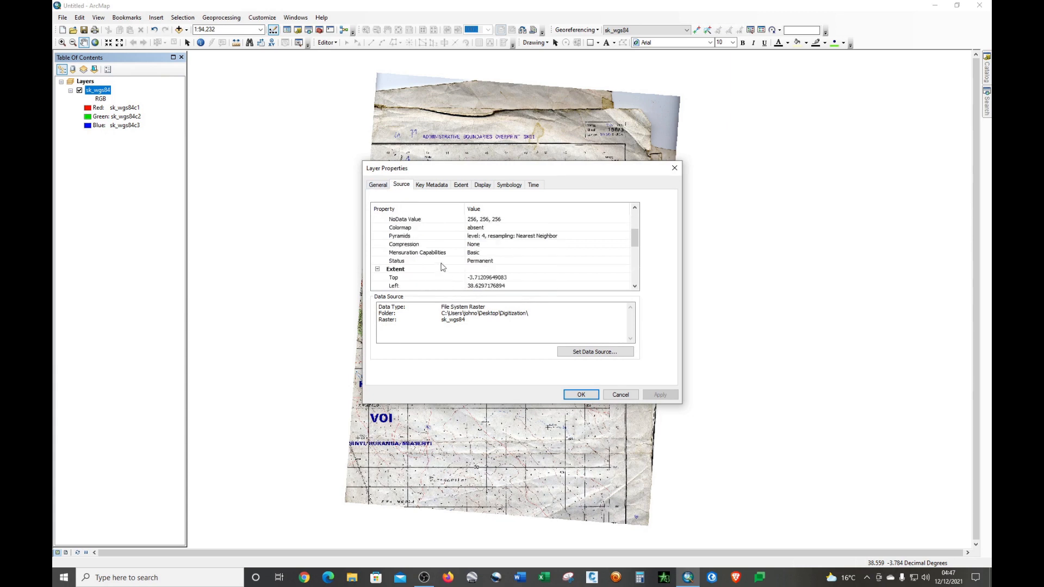
{"action": "scroll", "coordinate": [442, 266], "scroll_direction": "down", "scroll_amount": 2}
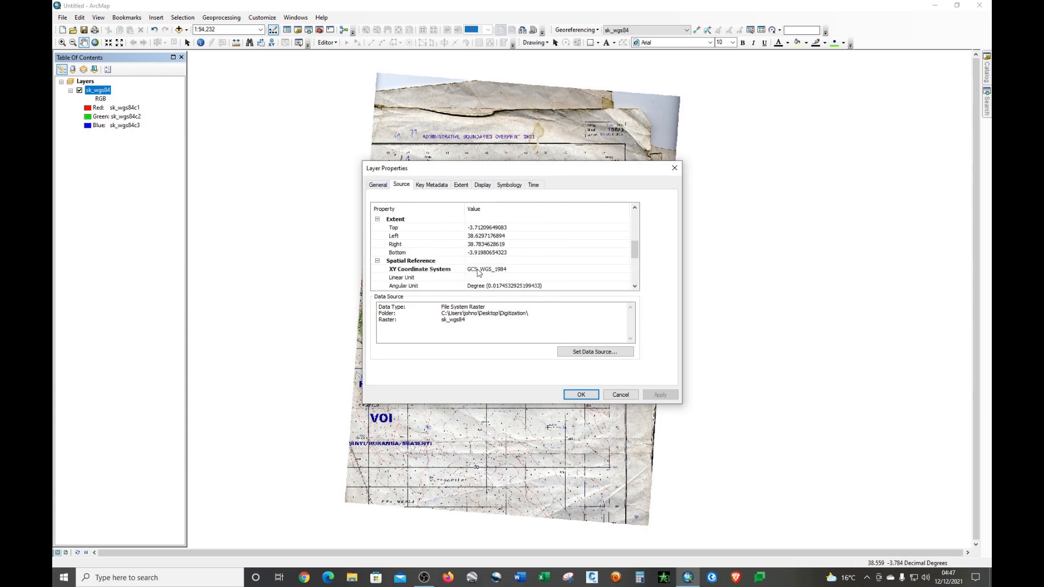
{"action": "scroll", "coordinate": [478, 273], "scroll_direction": "down", "scroll_amount": 1}
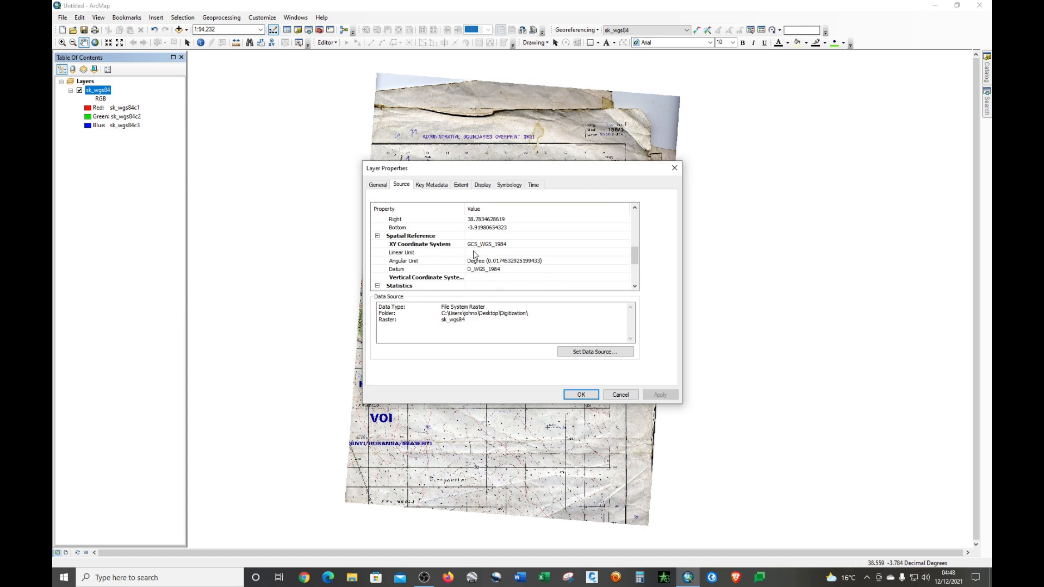
{"action": "left_click", "coordinate": [675, 168]}
Examine the reprojected map at 1:25,000 around Kitege, Makwasinyi and Kasigau Forest
{"action": "scroll", "coordinate": [412, 267], "scroll_direction": "down", "scroll_amount": 1}
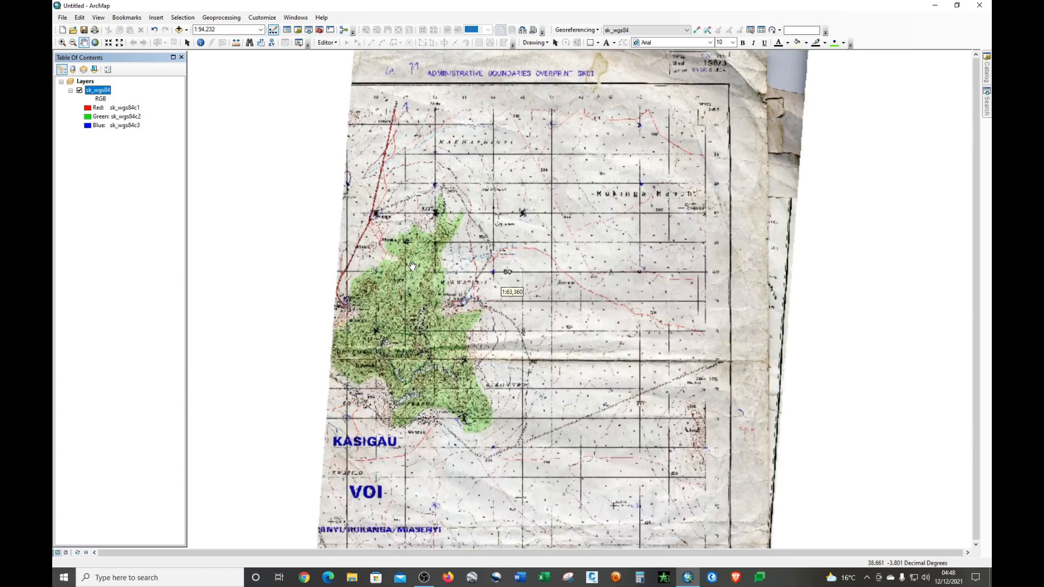
{"action": "scroll", "coordinate": [412, 266], "scroll_direction": "down", "scroll_amount": 1}
{"action": "scroll", "coordinate": [412, 266], "scroll_direction": "down", "scroll_amount": 2}
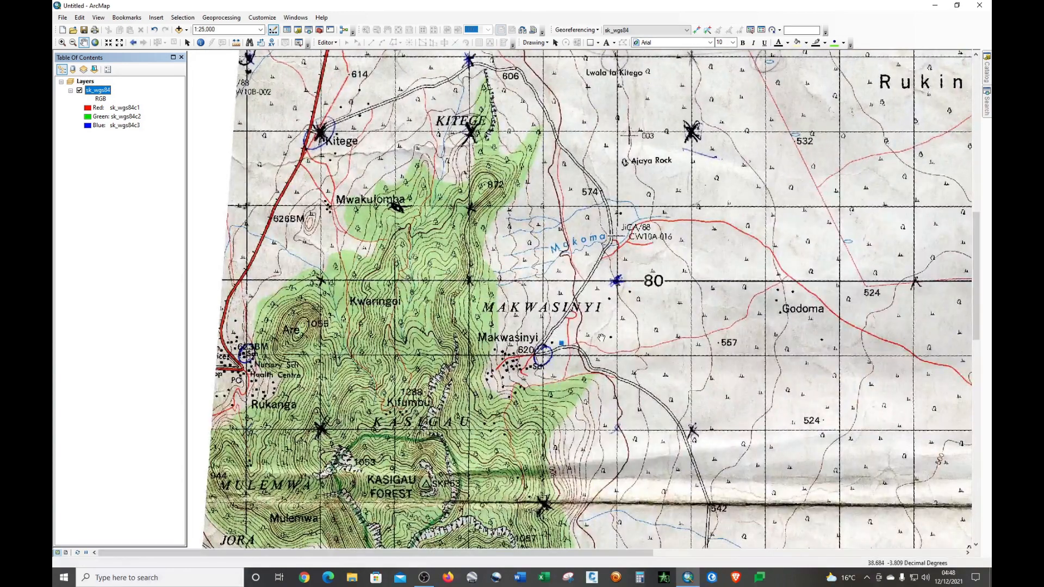
{"action": "left_click_drag", "start_coordinate": [570, 310], "coordinate": [525, 414]}
{"action": "left_click_drag", "start_coordinate": [503, 288], "coordinate": [553, 450]}
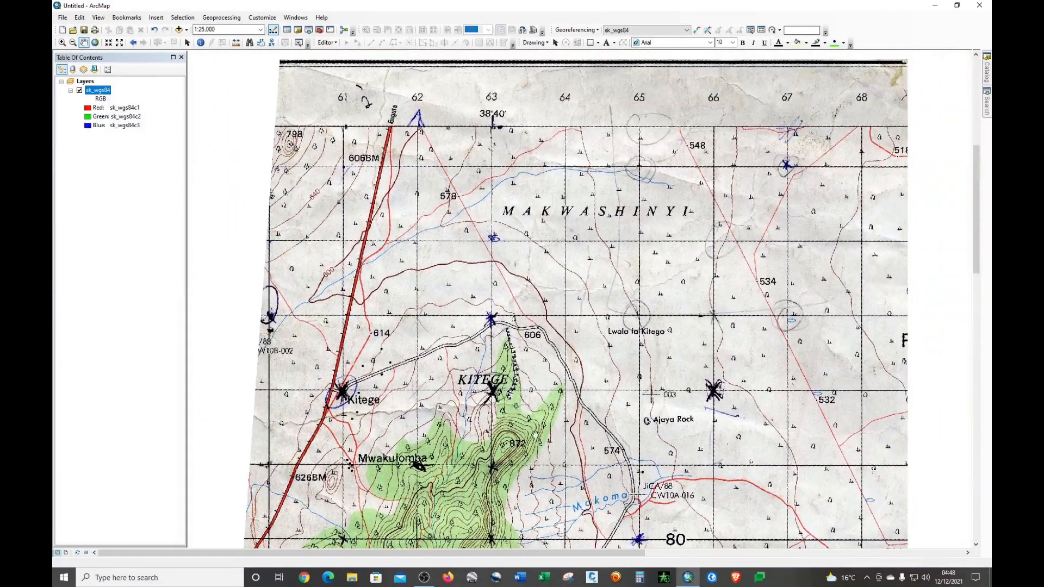
{"action": "left_click_drag", "start_coordinate": [618, 402], "coordinate": [554, 177]}
{"action": "left_click_drag", "start_coordinate": [503, 340], "coordinate": [623, 334]}
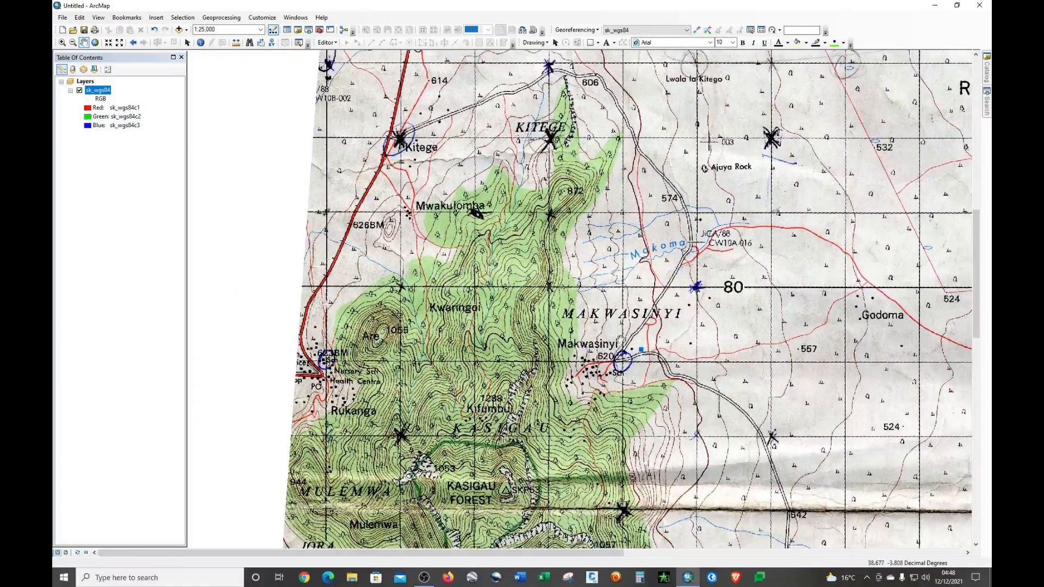
Examine the reprojected map from Makwasinyi and Kasigau Forest south to Bungule and Voi at 1:20,000 to 1:30,000
{"action": "left_click_drag", "start_coordinate": [584, 429], "coordinate": [476, 462]}
{"action": "scroll", "coordinate": [530, 387], "scroll_direction": "up", "scroll_amount": 1}
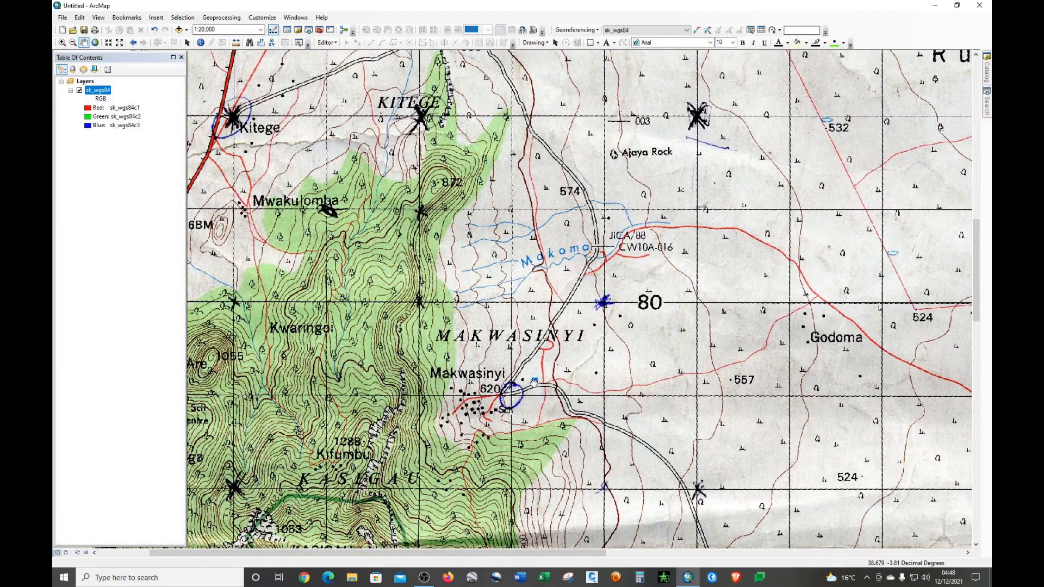
{"action": "left_click_drag", "start_coordinate": [539, 382], "coordinate": [397, 303]}
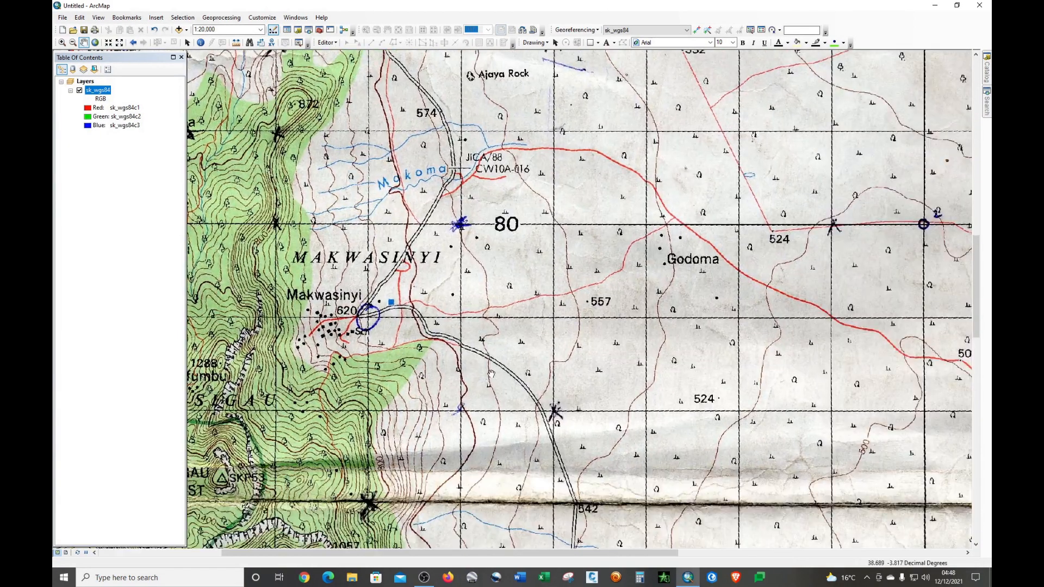
{"action": "scroll", "coordinate": [491, 374], "scroll_direction": "down", "scroll_amount": 1}
{"action": "left_click_drag", "start_coordinate": [534, 444], "coordinate": [565, 297]}
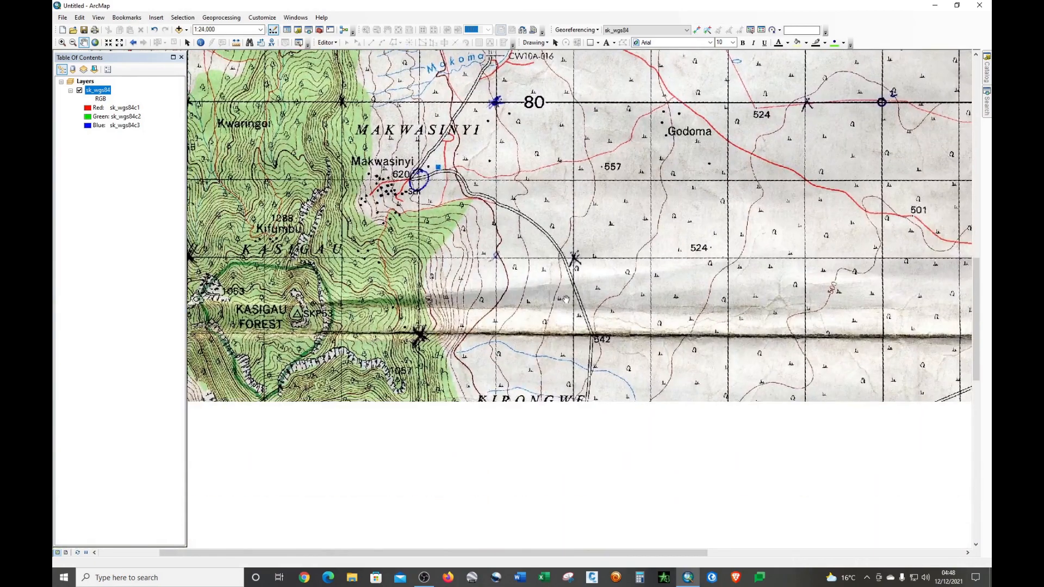
{"action": "scroll", "coordinate": [581, 429], "scroll_direction": "down", "scroll_amount": 1}
{"action": "left_click_drag", "start_coordinate": [451, 469], "coordinate": [623, 429]}
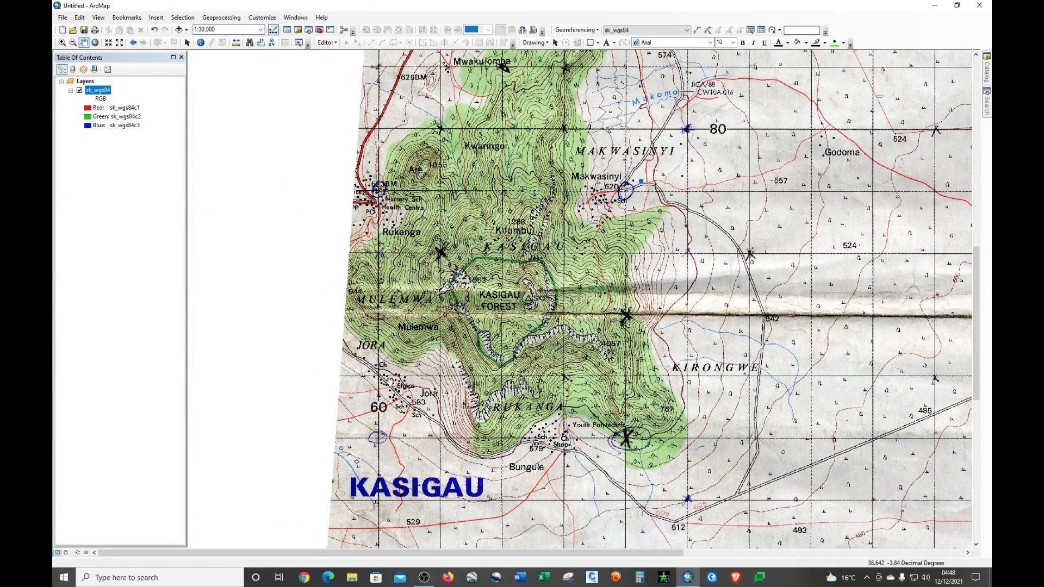
{"action": "left_click_drag", "start_coordinate": [439, 440], "coordinate": [364, 386]}
{"action": "left_click_drag", "start_coordinate": [584, 488], "coordinate": [422, 307]}
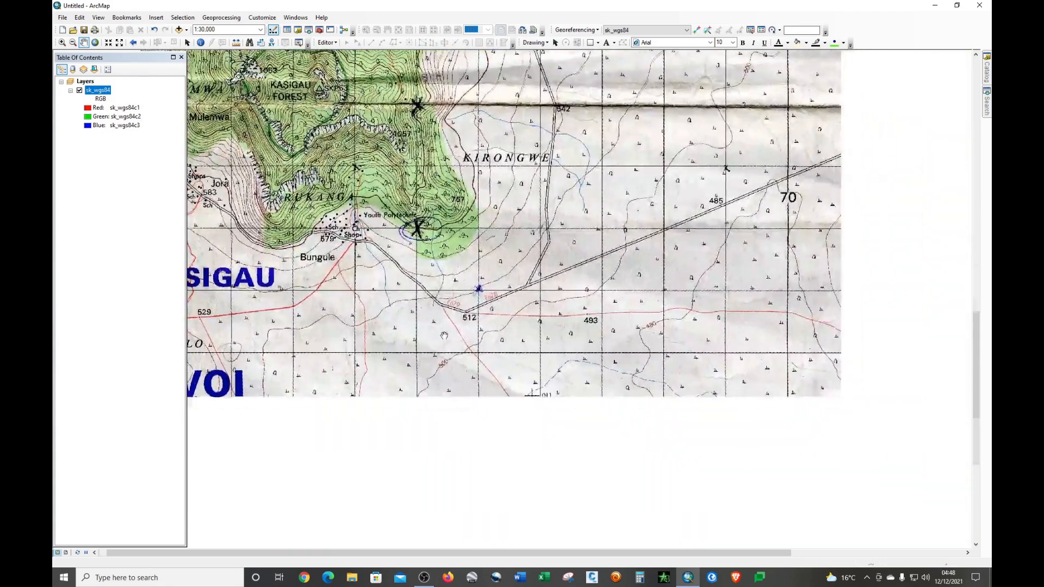
{"action": "left_click_drag", "start_coordinate": [764, 494], "coordinate": [792, 361]}
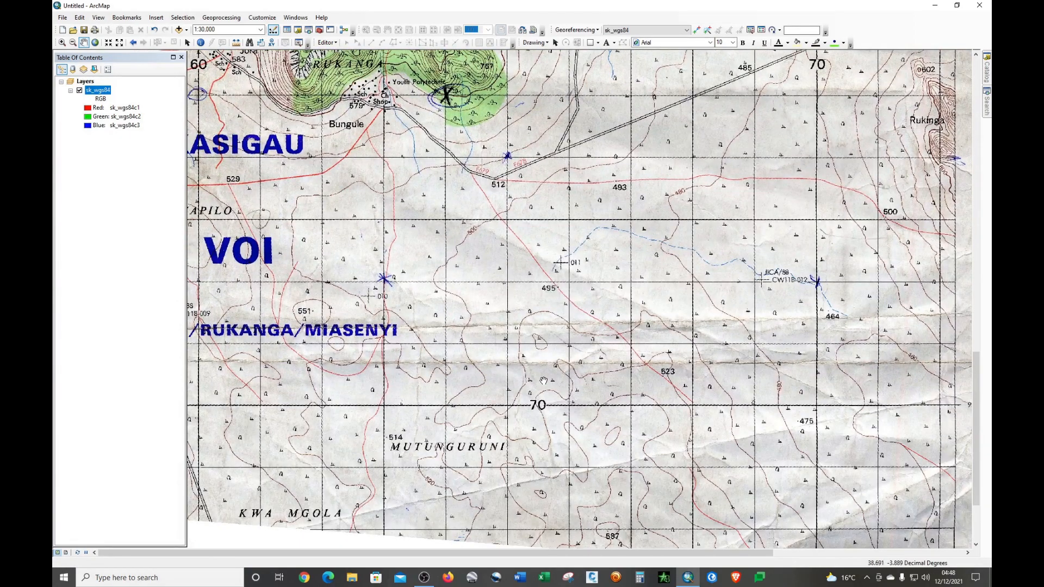
Examine the map's northern part around Makwashinyi, Rukinga Ranch and Kitege, plus the area down to Kirongwe, at 1:30,000
{"action": "left_click_drag", "start_coordinate": [625, 248], "coordinate": [669, 554]}
{"action": "left_click_drag", "start_coordinate": [618, 149], "coordinate": [682, 418]}
{"action": "left_click_drag", "start_coordinate": [597, 240], "coordinate": [509, 404]}
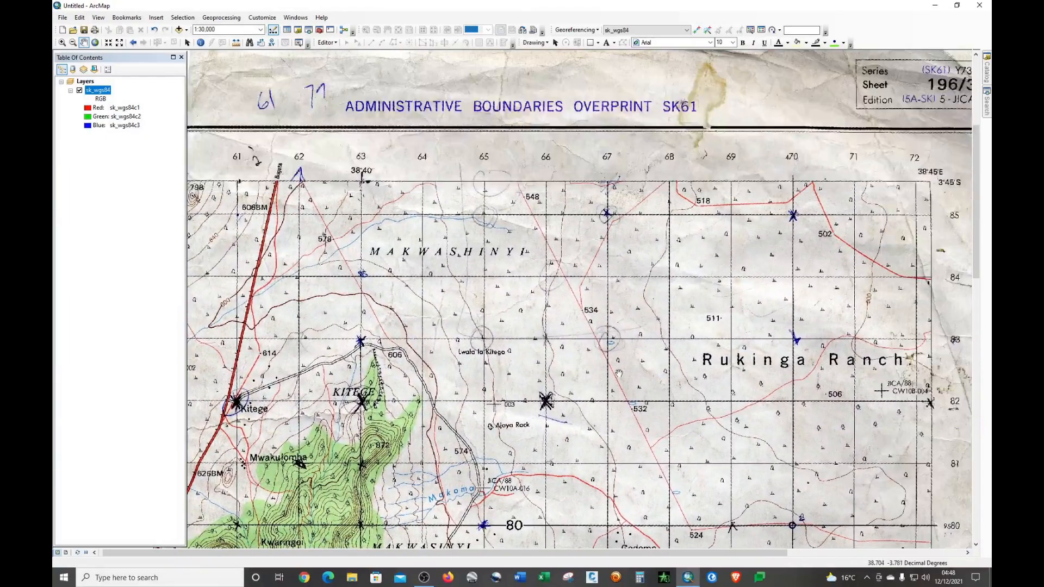
{"action": "left_click_drag", "start_coordinate": [572, 420], "coordinate": [561, 299]}
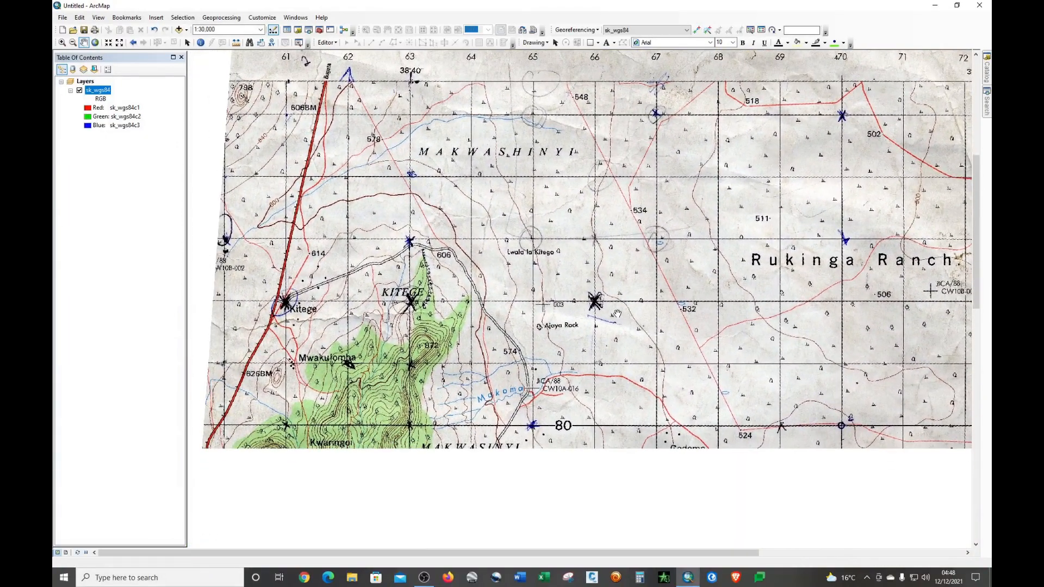
{"action": "left_click_drag", "start_coordinate": [625, 438], "coordinate": [583, 374]}
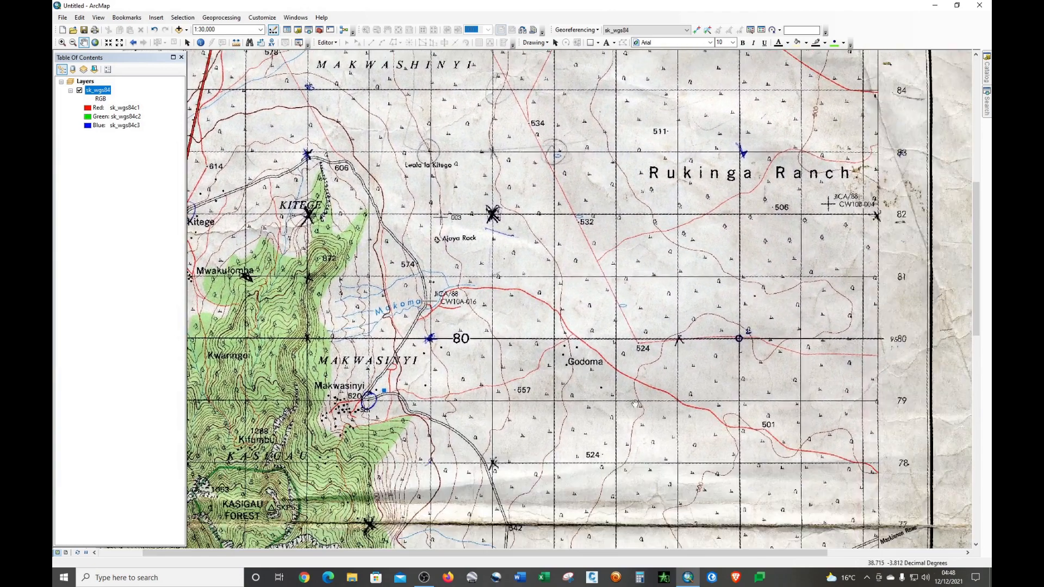
{"action": "left_click_drag", "start_coordinate": [443, 415], "coordinate": [615, 271]}
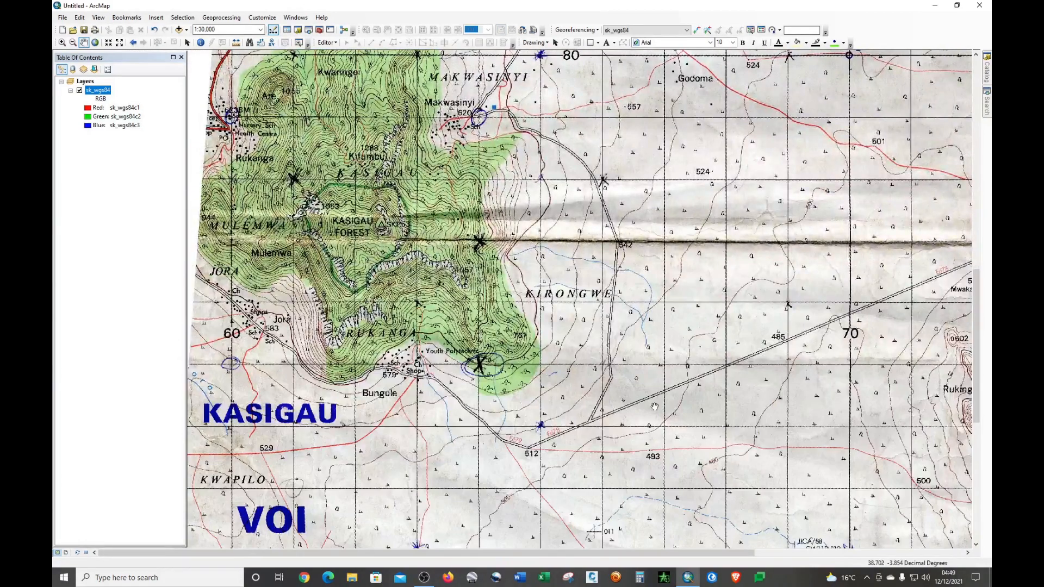
{"action": "left_click_drag", "start_coordinate": [642, 230], "coordinate": [610, 442]}
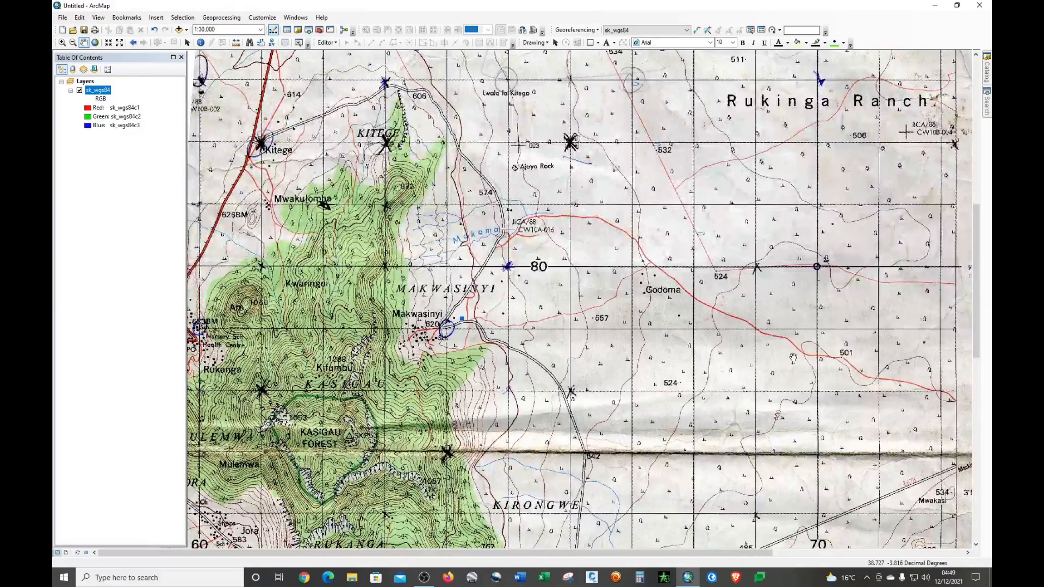
{"action": "left_click_drag", "start_coordinate": [395, 180], "coordinate": [548, 433]}
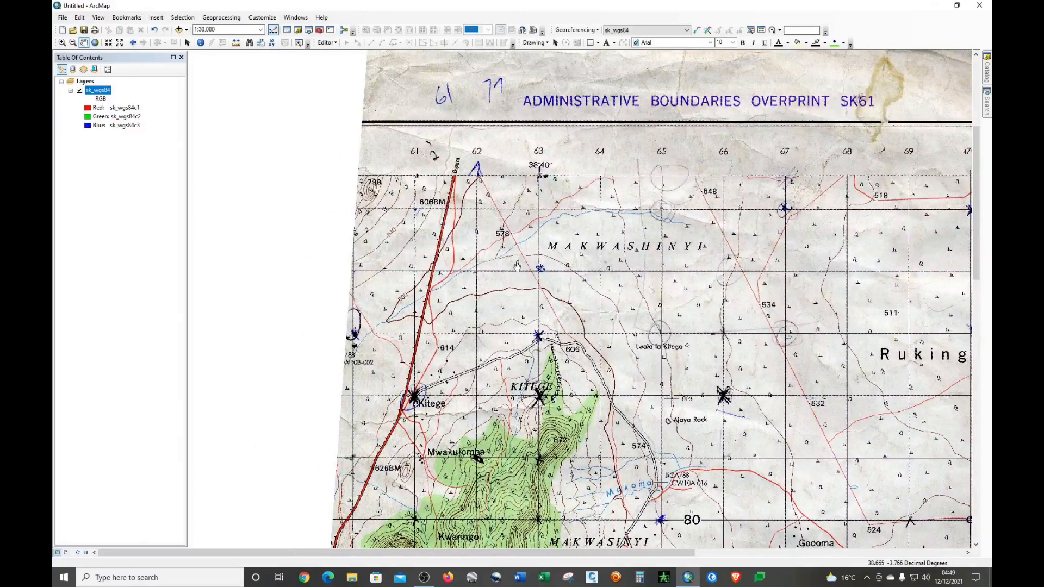
Examine the Kasigau Forest and Kirongwe area, and view the wider map sheet at 1:62,500
{"action": "left_click_drag", "start_coordinate": [710, 407], "coordinate": [571, 320]}
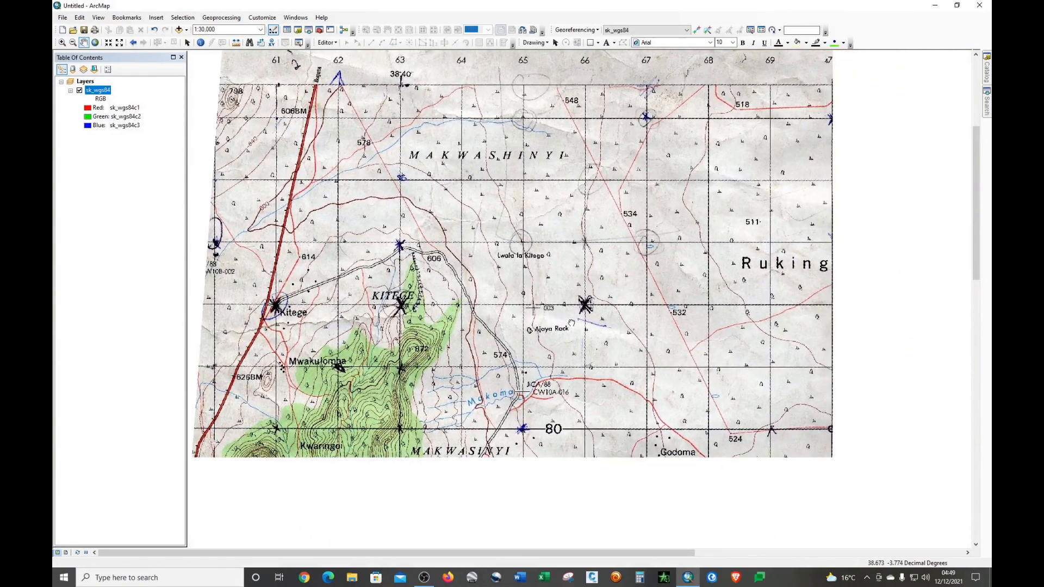
{"action": "left_click_drag", "start_coordinate": [557, 449], "coordinate": [693, 323]}
{"action": "left_click_drag", "start_coordinate": [533, 413], "coordinate": [617, 331]}
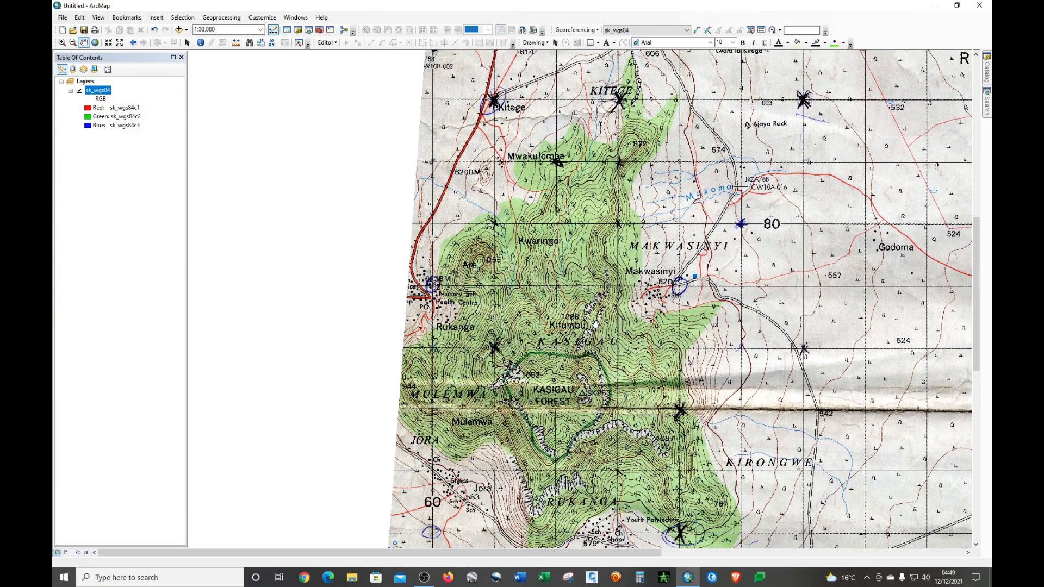
{"action": "left_click_drag", "start_coordinate": [604, 394], "coordinate": [564, 360]}
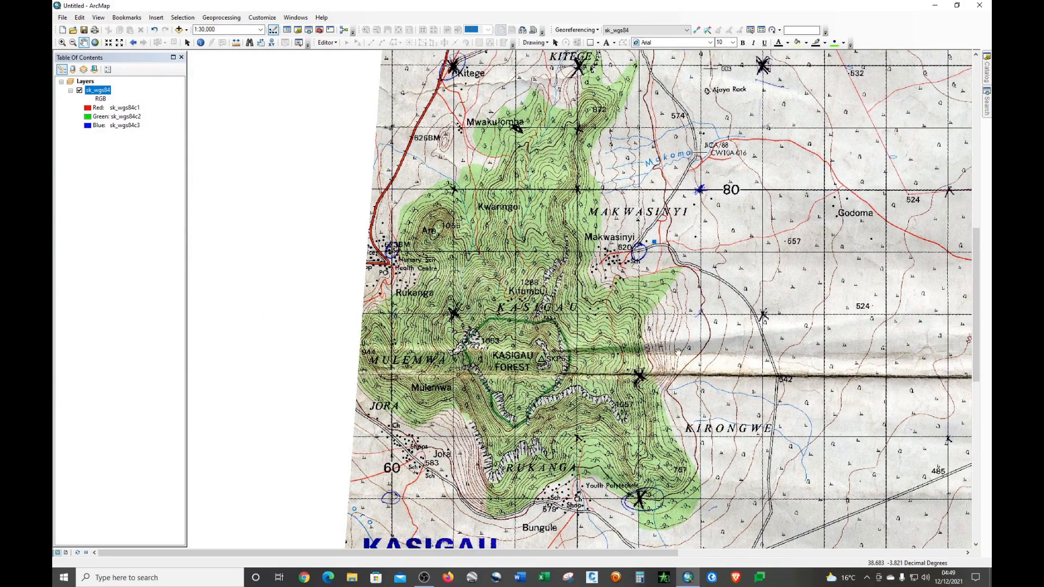
{"action": "left_click_drag", "start_coordinate": [670, 461], "coordinate": [537, 341]}
{"action": "scroll", "coordinate": [537, 341], "scroll_direction": "up", "scroll_amount": 3}
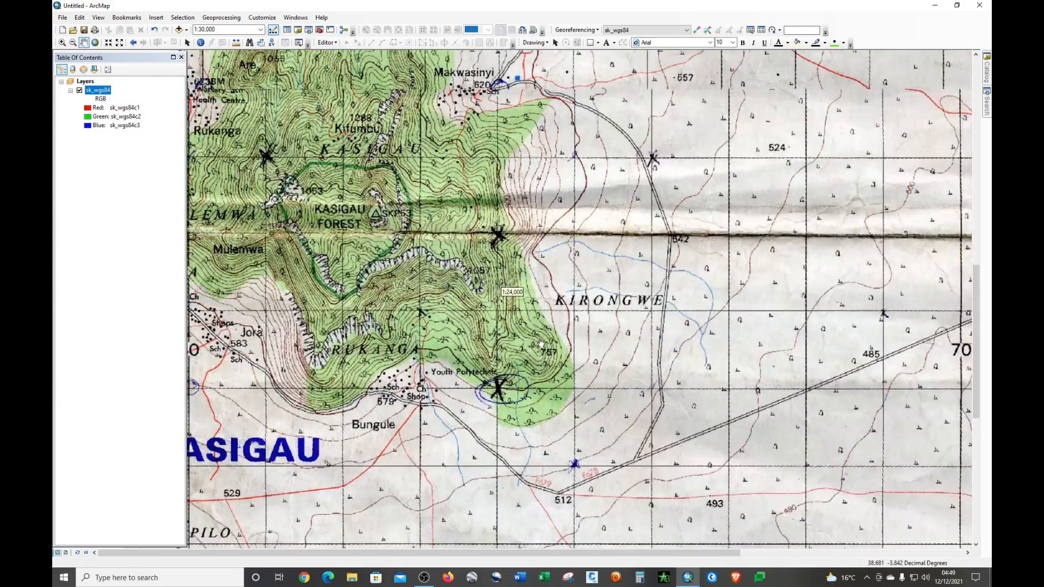
{"action": "scroll", "coordinate": [541, 343], "scroll_direction": "up", "scroll_amount": 2}
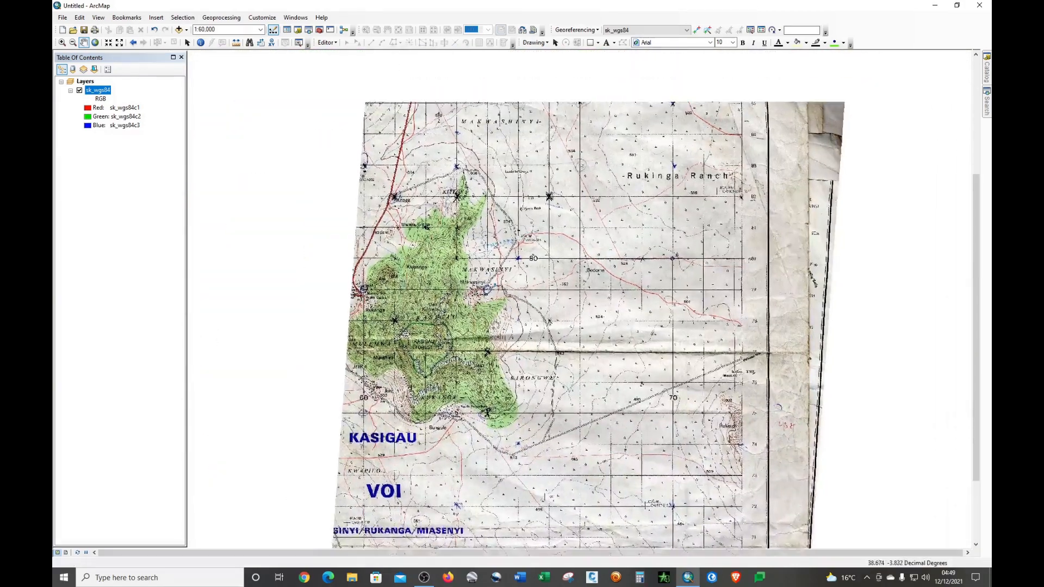
{"action": "left_click_drag", "start_coordinate": [513, 325], "coordinate": [449, 309]}
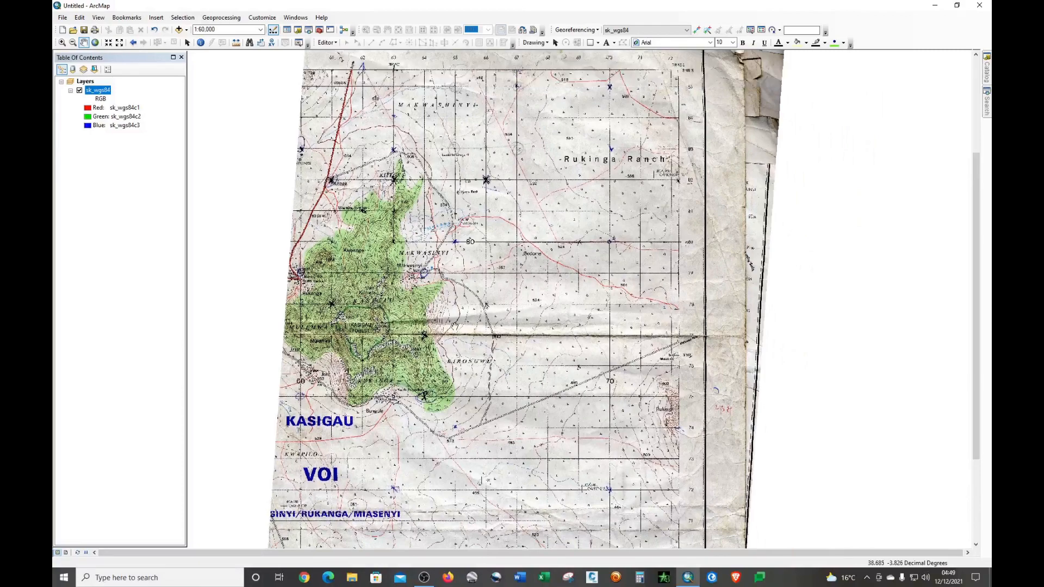
{"action": "left_click_drag", "start_coordinate": [553, 248], "coordinate": [553, 338]}
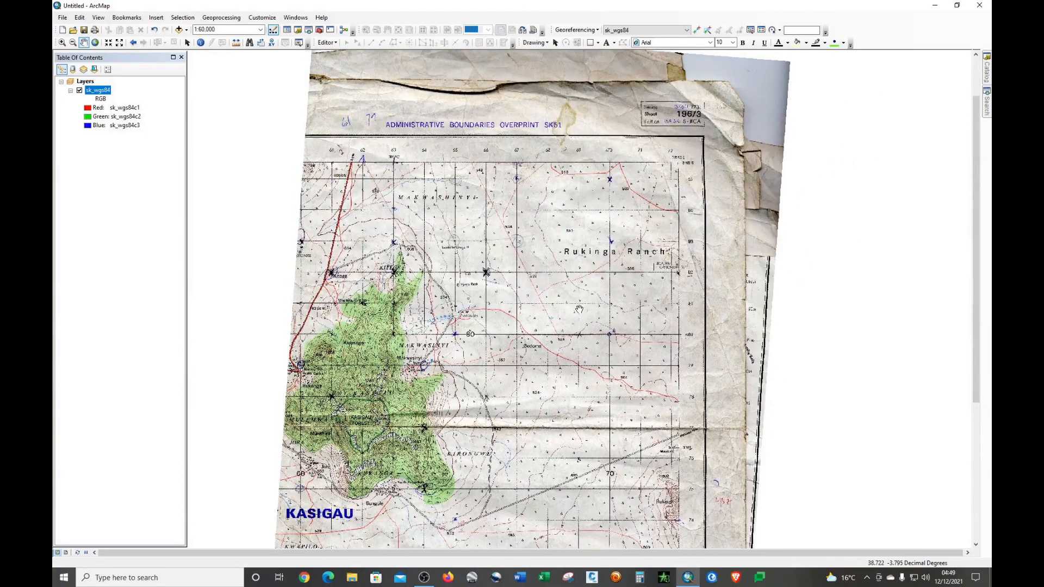
{"action": "scroll", "coordinate": [581, 307], "scroll_direction": "up", "scroll_amount": 1}
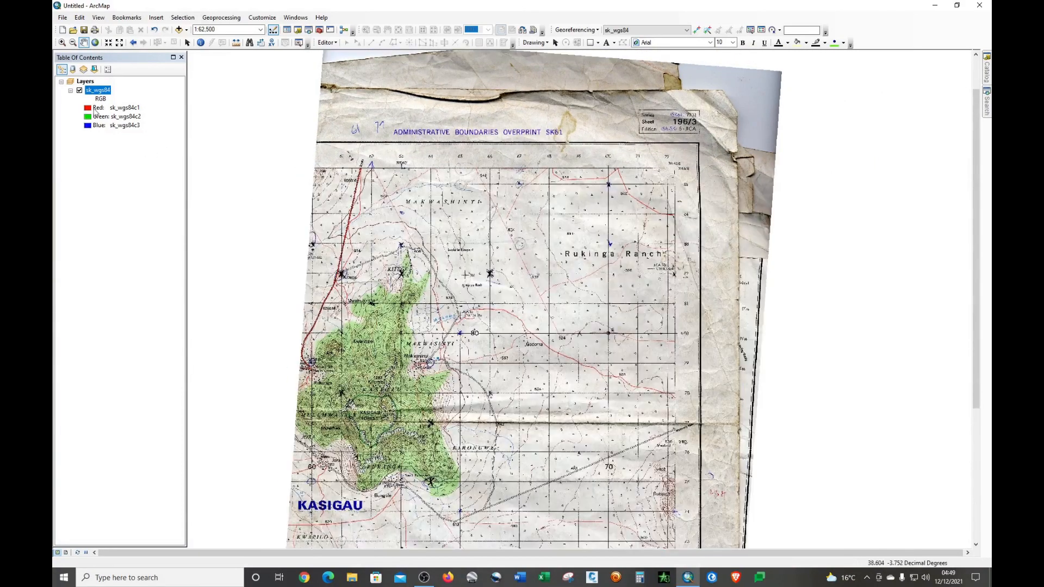
Add the OpenStreetMap basemap to the map
{"action": "left_click", "coordinate": [187, 30]}
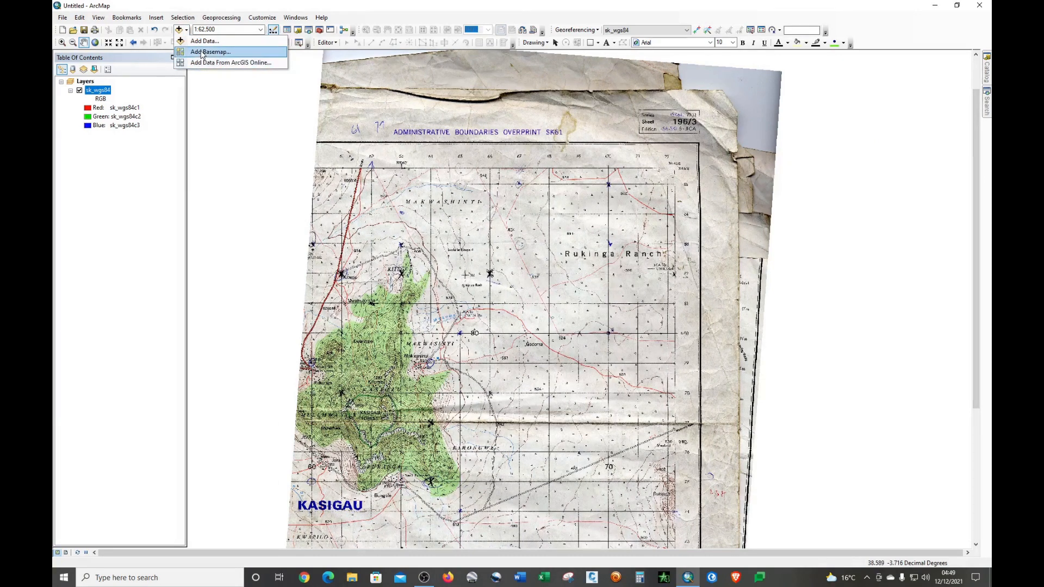
{"action": "left_click", "coordinate": [209, 51]}
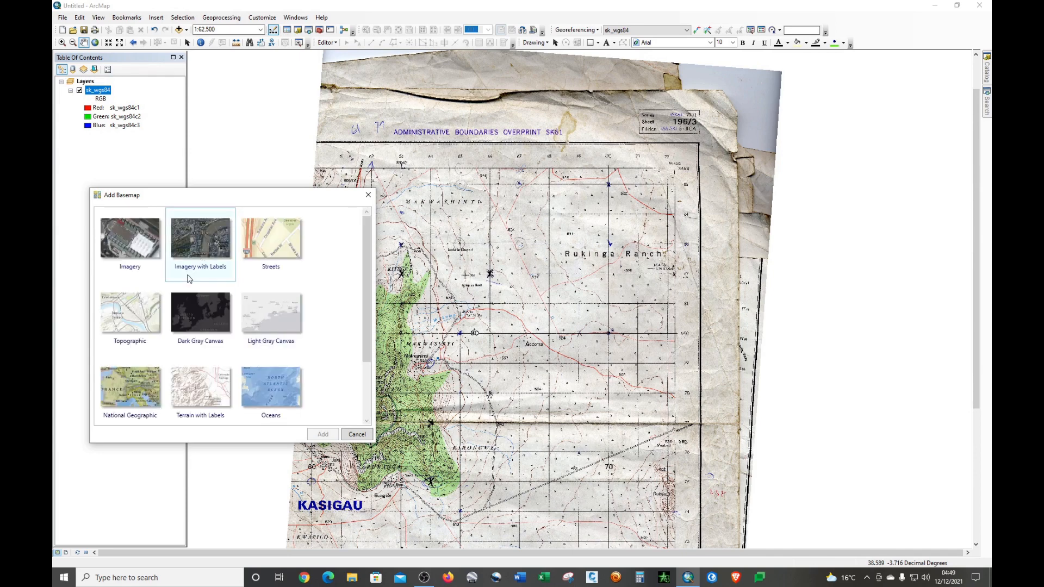
{"action": "scroll", "coordinate": [163, 264], "scroll_direction": "down", "scroll_amount": 1}
{"action": "scroll", "coordinate": [164, 265], "scroll_direction": "up", "scroll_amount": 1}
{"action": "scroll", "coordinate": [165, 266], "scroll_direction": "down", "scroll_amount": 1}
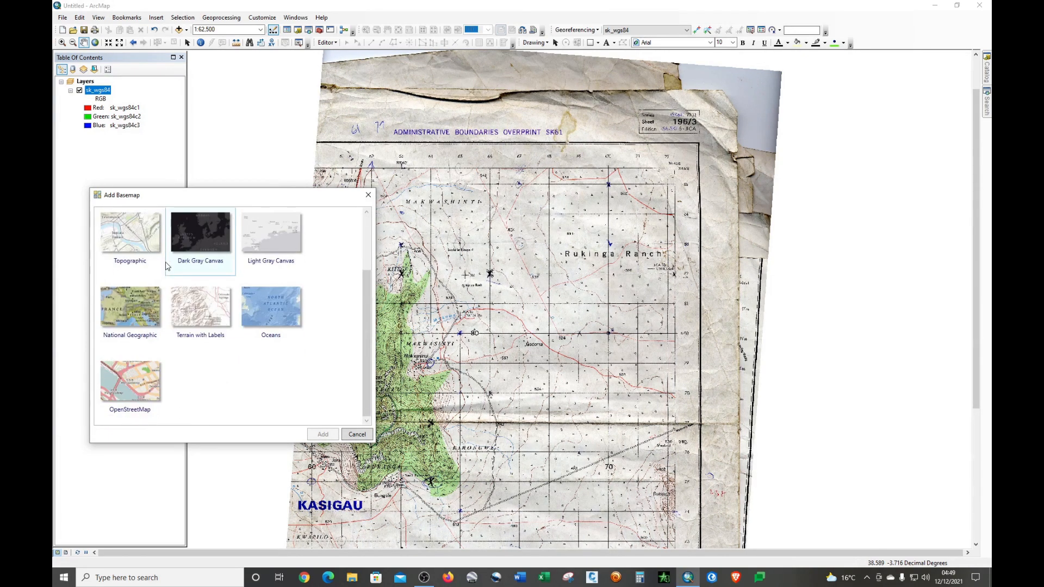
{"action": "left_click", "coordinate": [130, 397]}
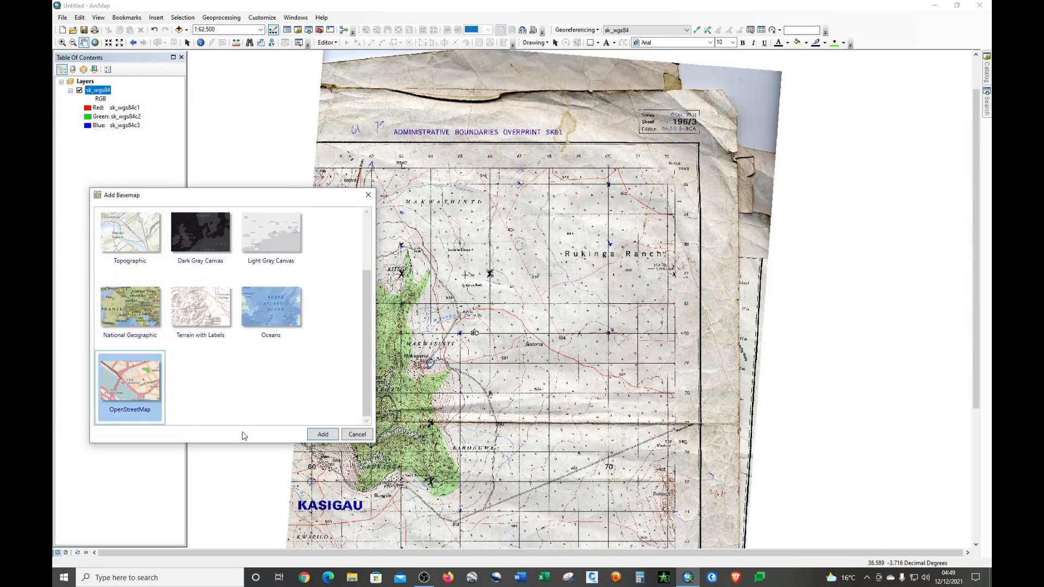
{"action": "left_click", "coordinate": [322, 434]}
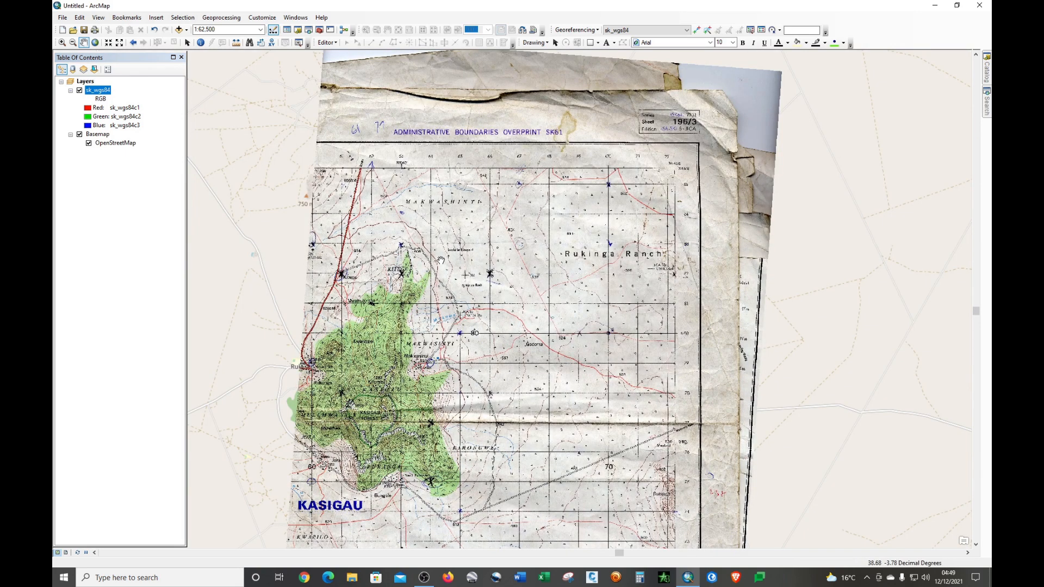
Increase the transparency of the sk_wgs84 layer so the OpenStreetMap basemap shows through it
{"action": "left_click_drag", "start_coordinate": [457, 263], "coordinate": [532, 261]}
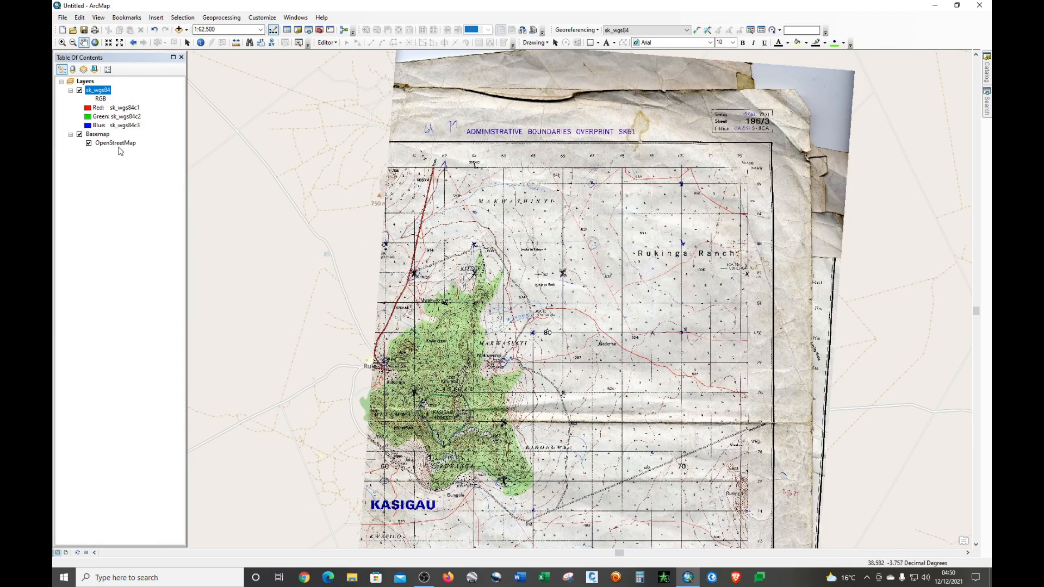
{"action": "right_click", "coordinate": [97, 91]}
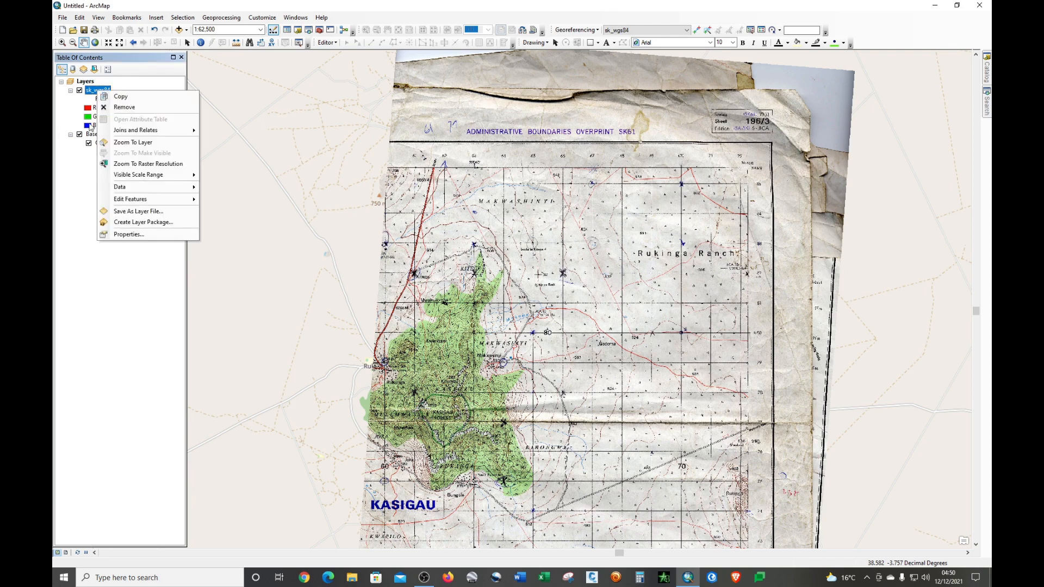
{"action": "left_click", "coordinate": [124, 232]}
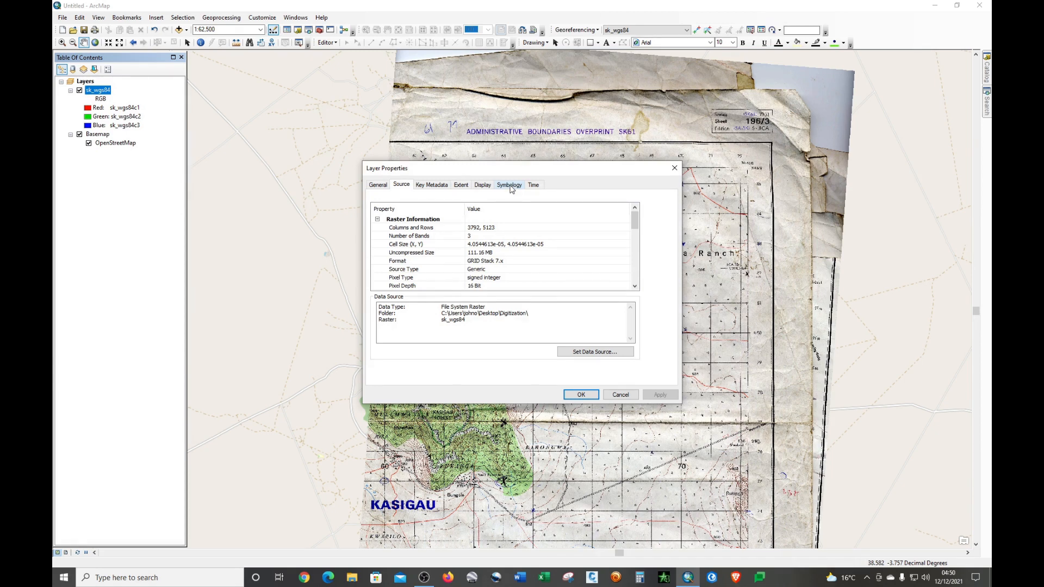
{"action": "left_click", "coordinate": [481, 185]}
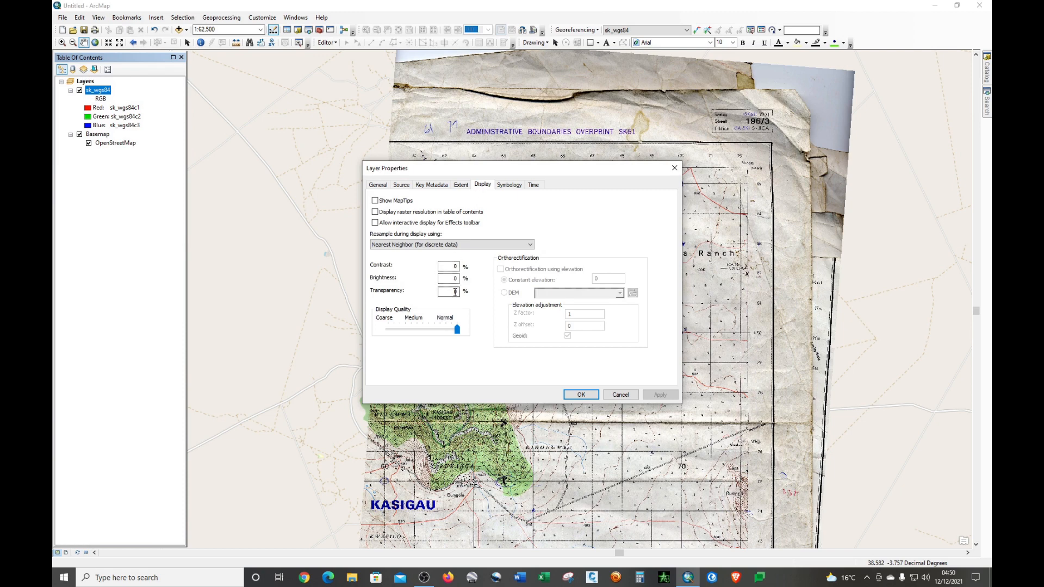
{"action": "type", "text": "5"}
{"action": "left_click", "coordinate": [663, 396]}
{"action": "left_click", "coordinate": [590, 396]}
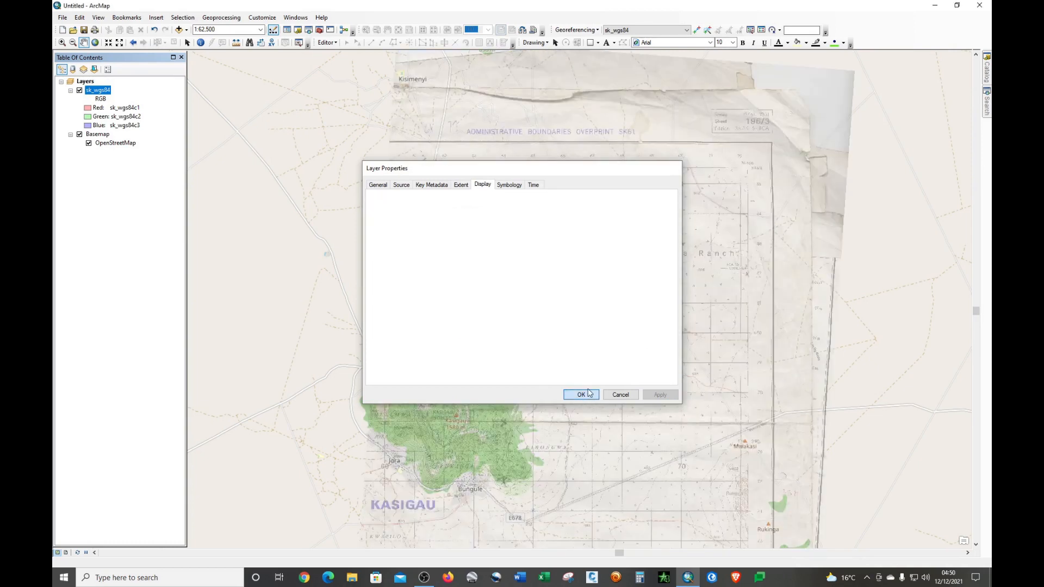
Compare the semi-transparent scanned map with OpenStreetMap around Kasigau and Rukinga Ranch, and hide the Basemap group
{"action": "left_click_drag", "start_coordinate": [680, 305], "coordinate": [609, 259]}
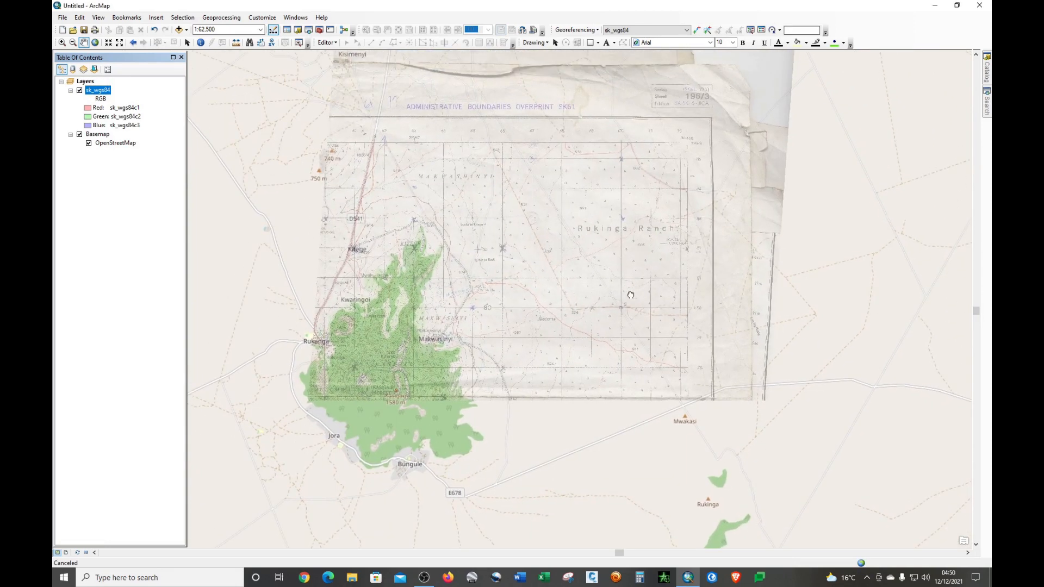
{"action": "left_click_drag", "start_coordinate": [667, 388], "coordinate": [661, 321]}
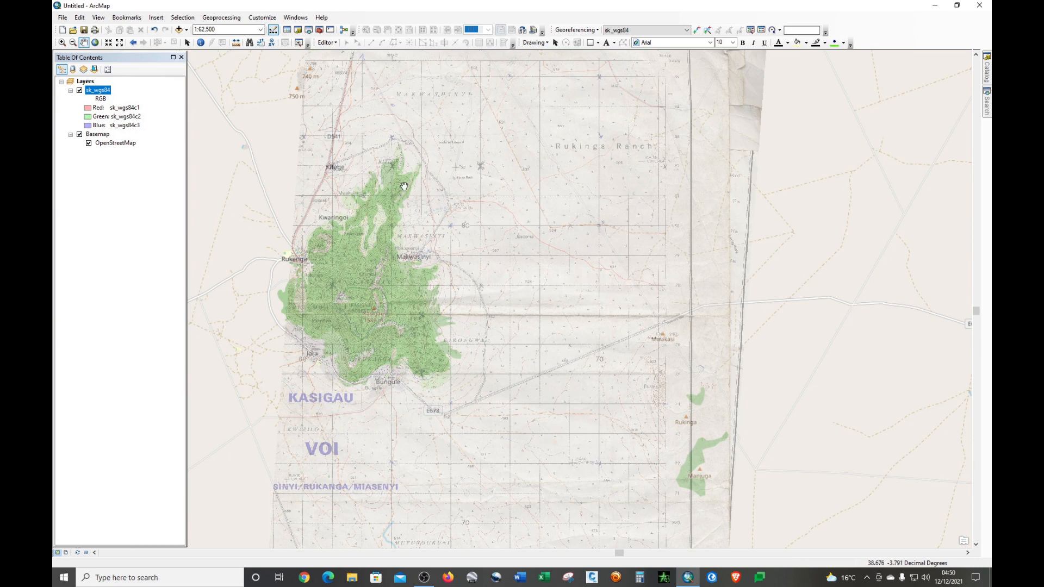
{"action": "left_click_drag", "start_coordinate": [462, 270], "coordinate": [484, 307]}
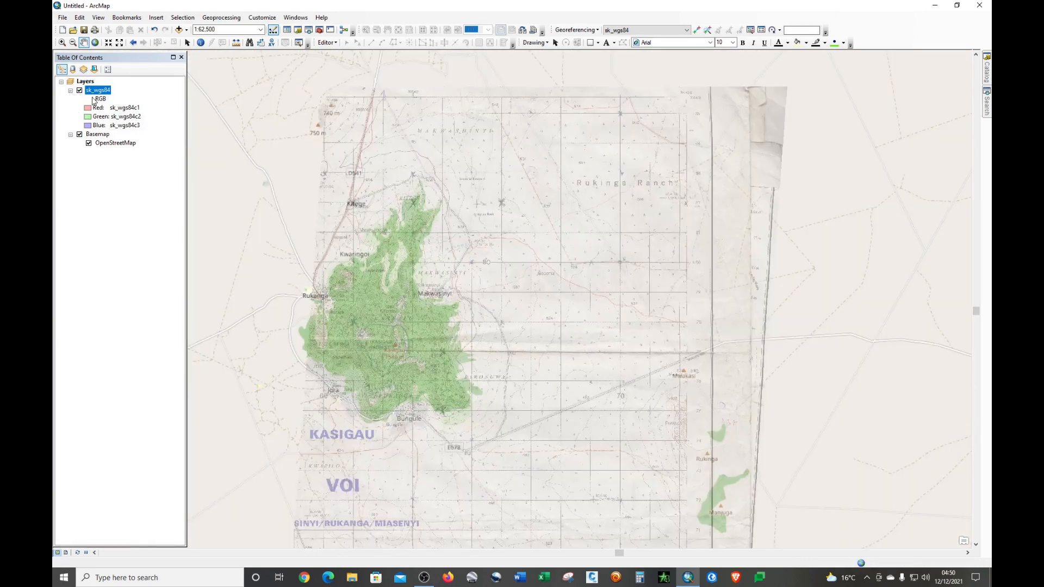
{"action": "left_click", "coordinate": [80, 135]}
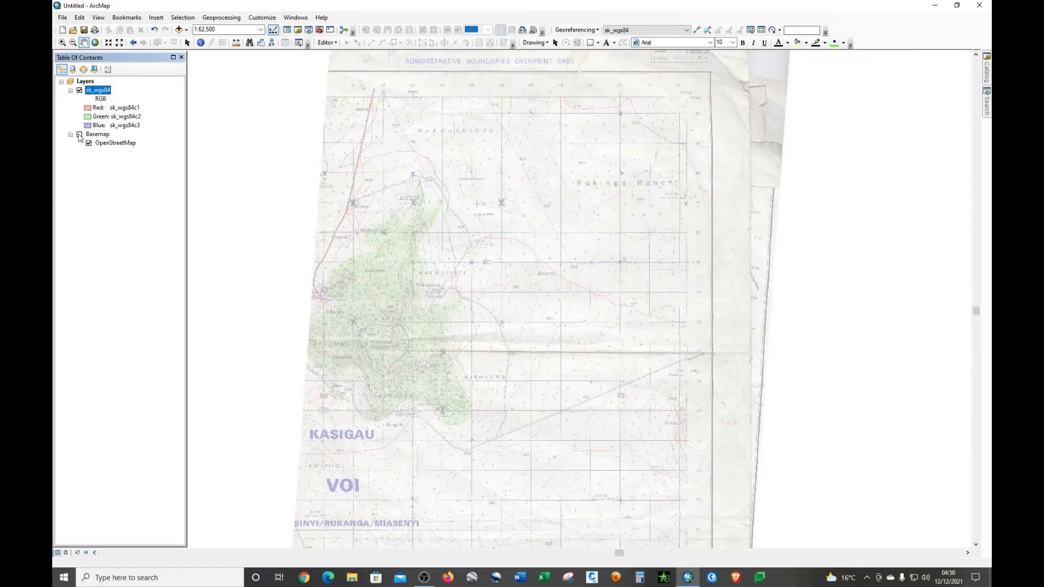
Remove the transparency applied to the sk_wgs84 layer
{"action": "right_click", "coordinate": [97, 90]}
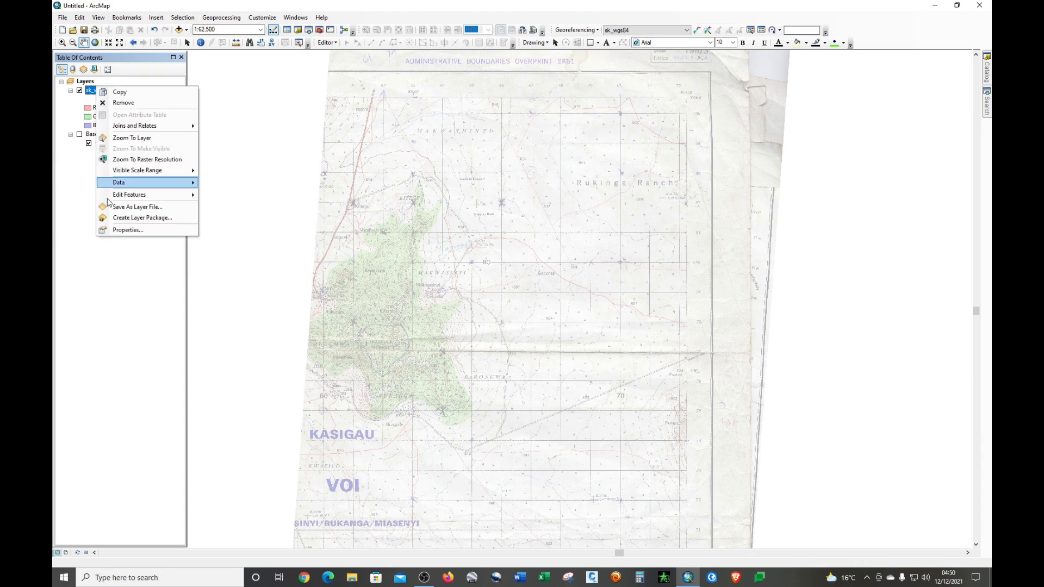
{"action": "left_click", "coordinate": [124, 230]}
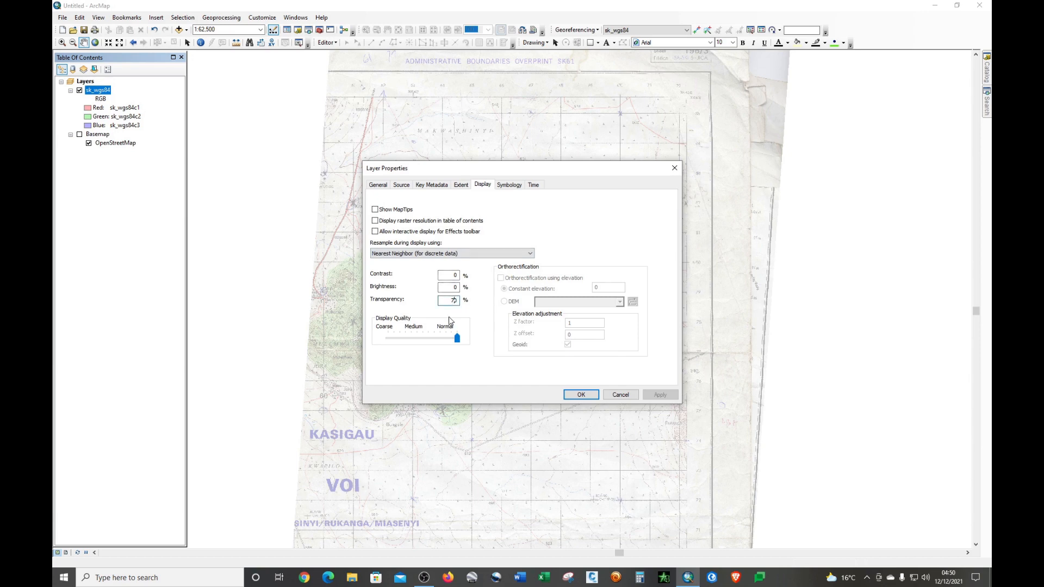
{"action": "key", "text": "BackSpace"}
{"action": "left_click", "coordinate": [581, 394]}
Examine the opaque scanned map around Kasigau Forest, Kitege, Makwashinyi and Rukinga Ranch at scales up to 1:25,000
{"action": "left_click_drag", "start_coordinate": [530, 243], "coordinate": [568, 269]}
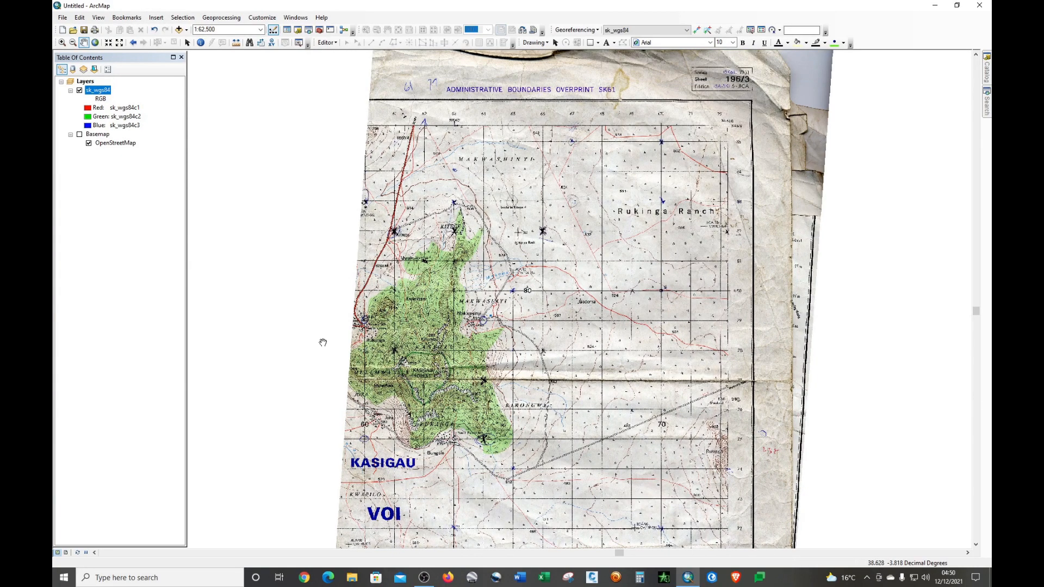
{"action": "scroll", "coordinate": [444, 277], "scroll_direction": "down", "scroll_amount": 1}
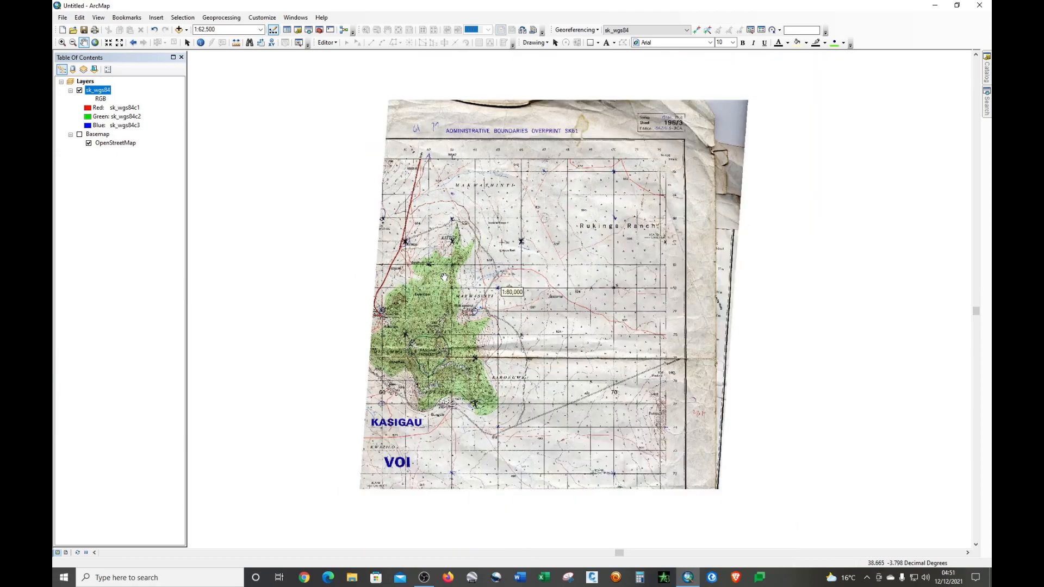
{"action": "scroll", "coordinate": [442, 277], "scroll_direction": "up", "scroll_amount": 1}
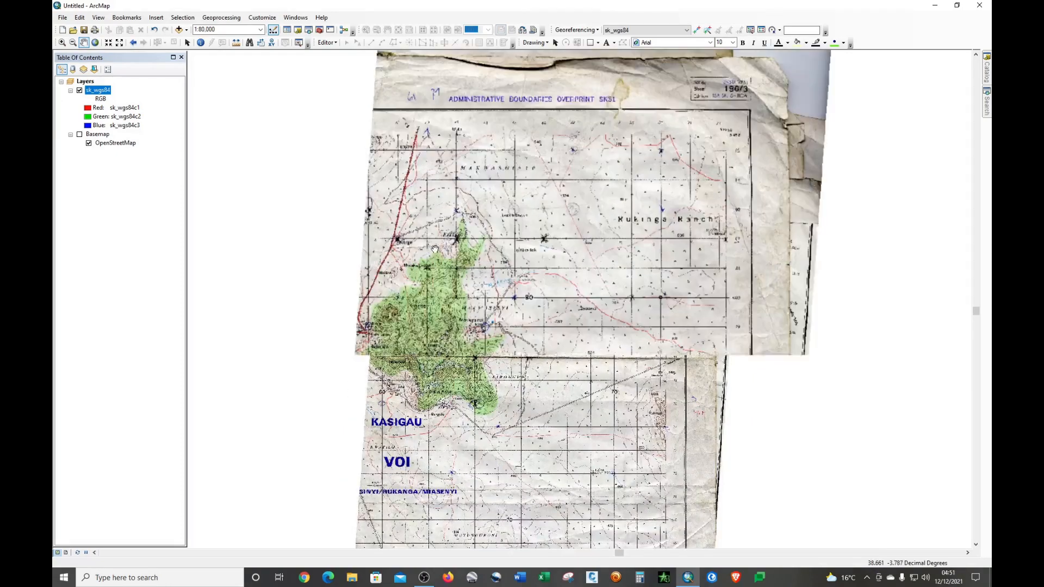
{"action": "scroll", "coordinate": [515, 282], "scroll_direction": "up", "scroll_amount": 3}
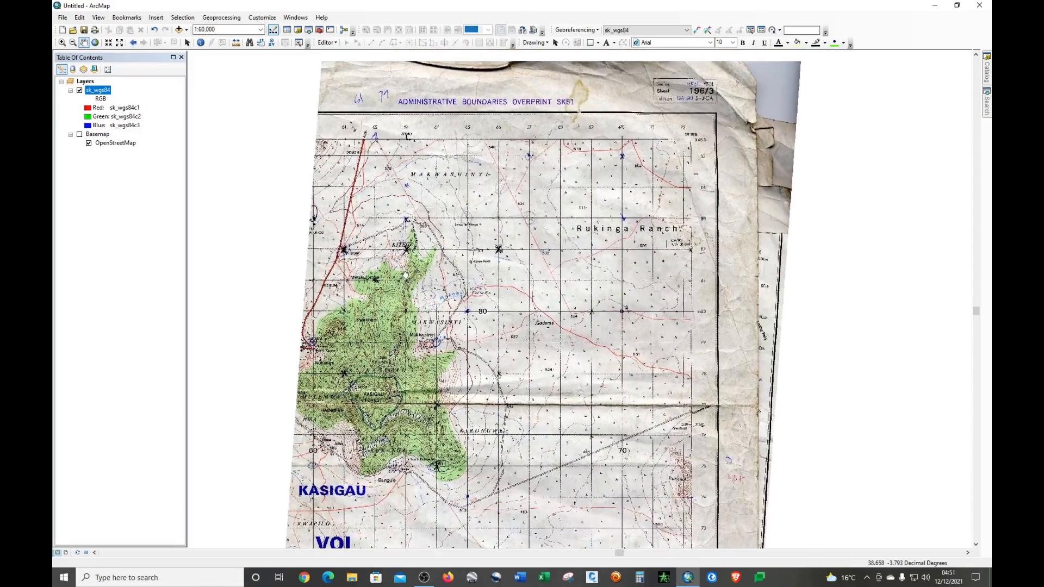
{"action": "scroll", "coordinate": [395, 311], "scroll_direction": "up", "scroll_amount": 1}
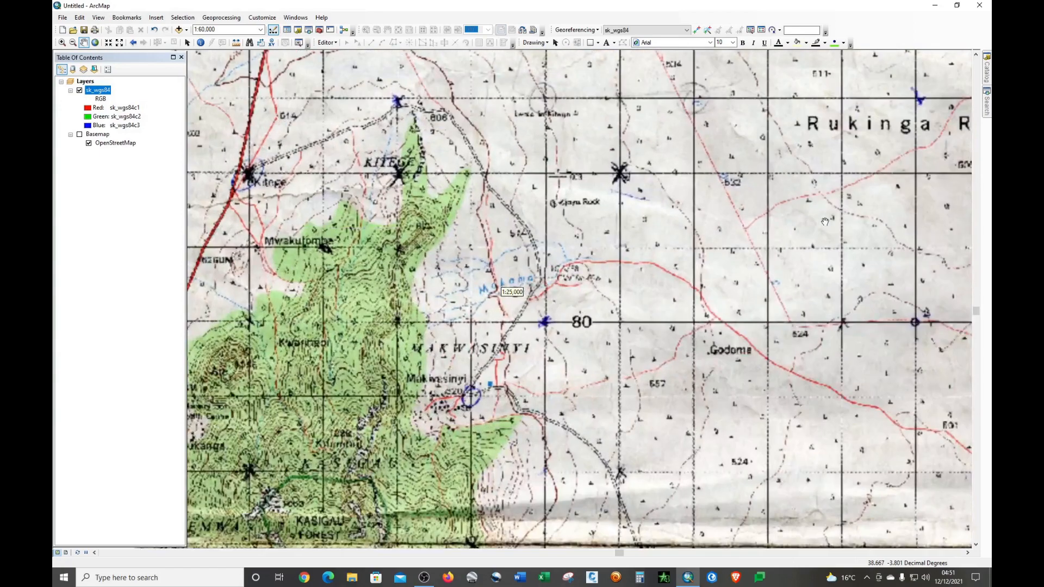
{"action": "left_click", "coordinate": [986, 73]}
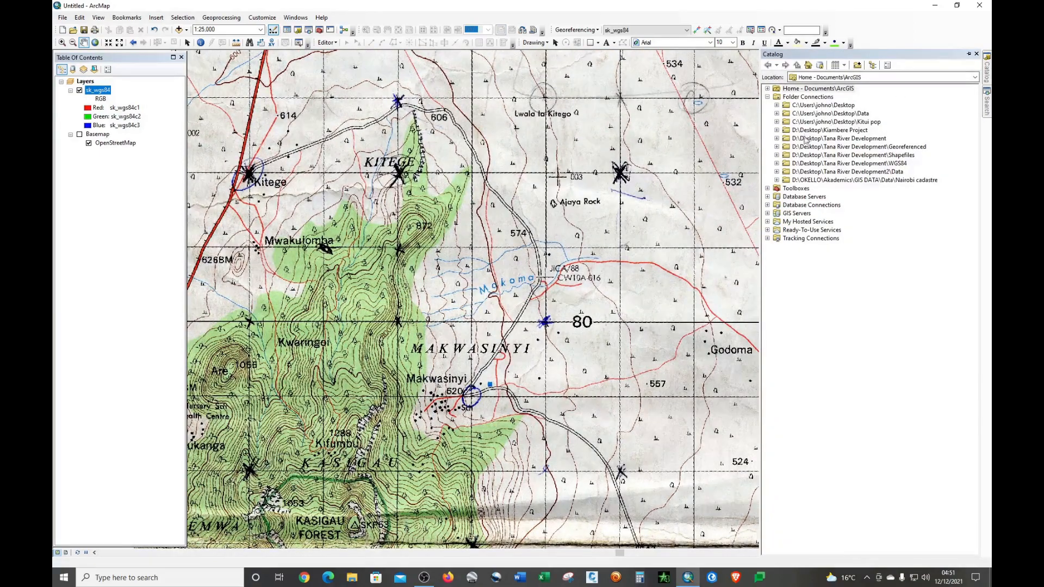
{"action": "left_click", "coordinate": [767, 96]}
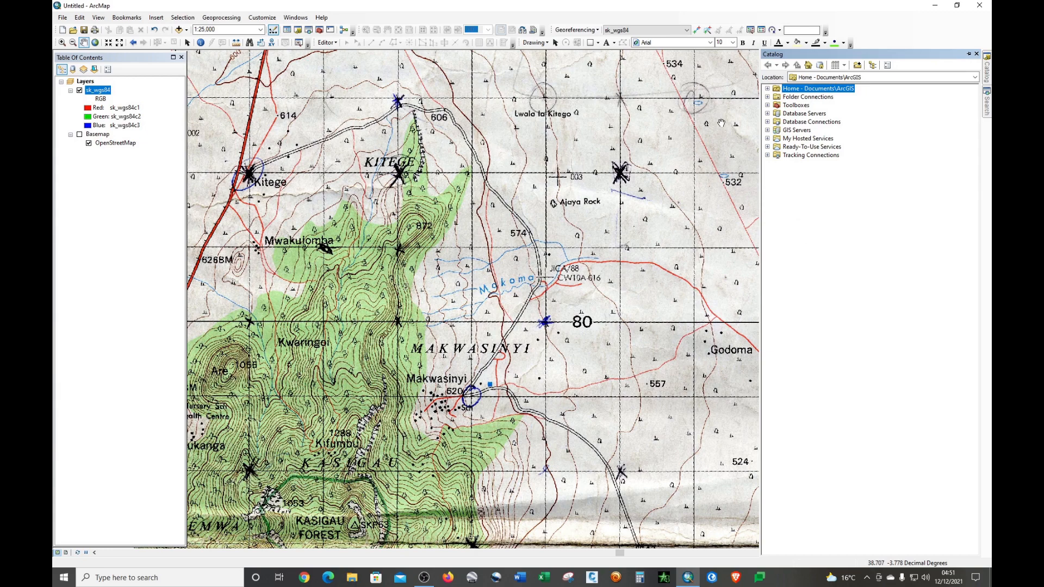
{"action": "left_click_drag", "start_coordinate": [720, 123], "coordinate": [500, 301]}
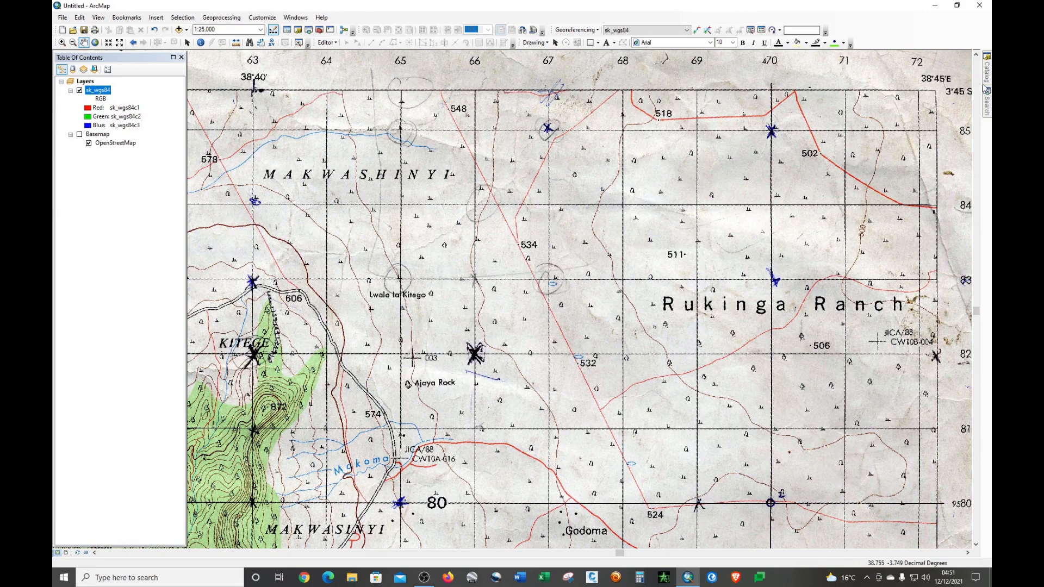
Expand the Desktop folder connection in the Catalog and select its Digitization folder
{"action": "left_click", "coordinate": [298, 30]}
{"action": "mouse_move", "coordinate": [989, 76]}
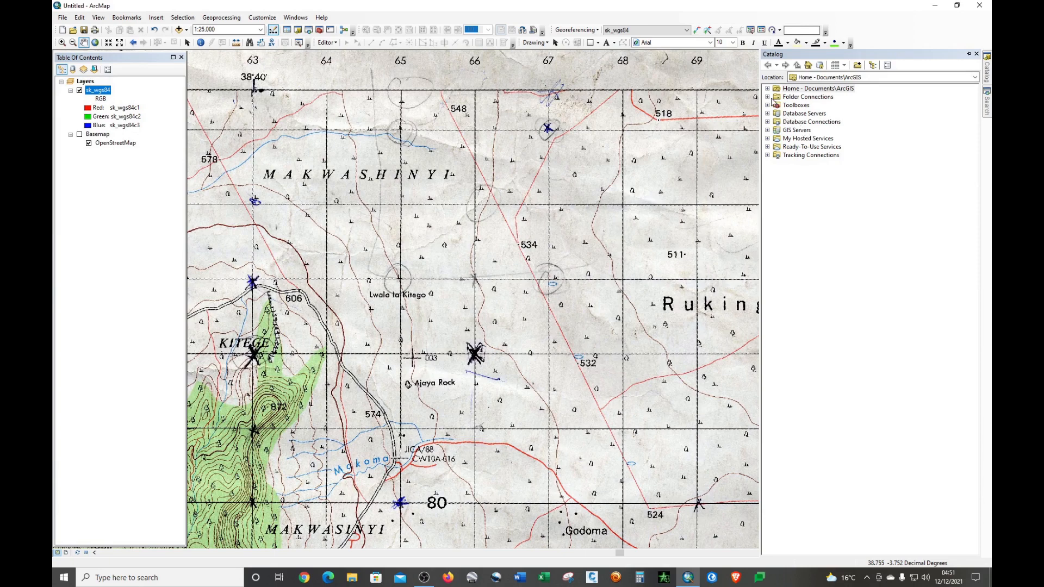
{"action": "left_click", "coordinate": [767, 97]}
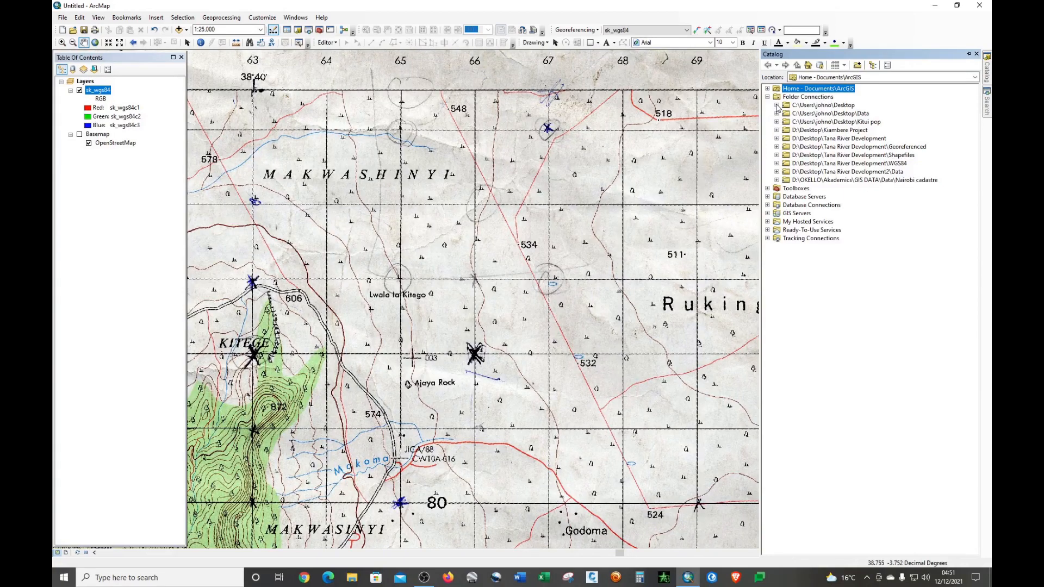
{"action": "left_click", "coordinate": [777, 105]}
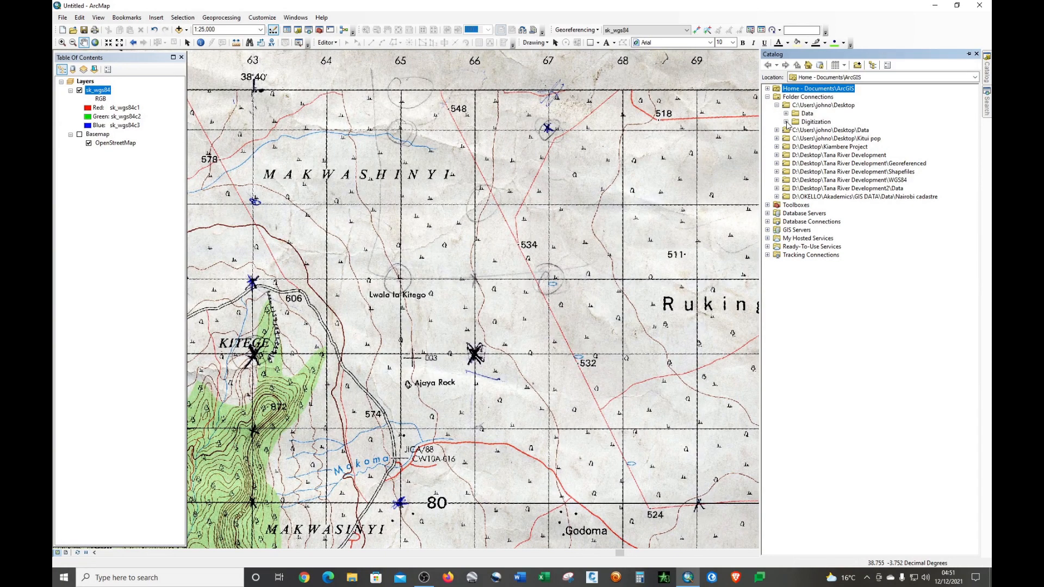
{"action": "left_click", "coordinate": [786, 122]}
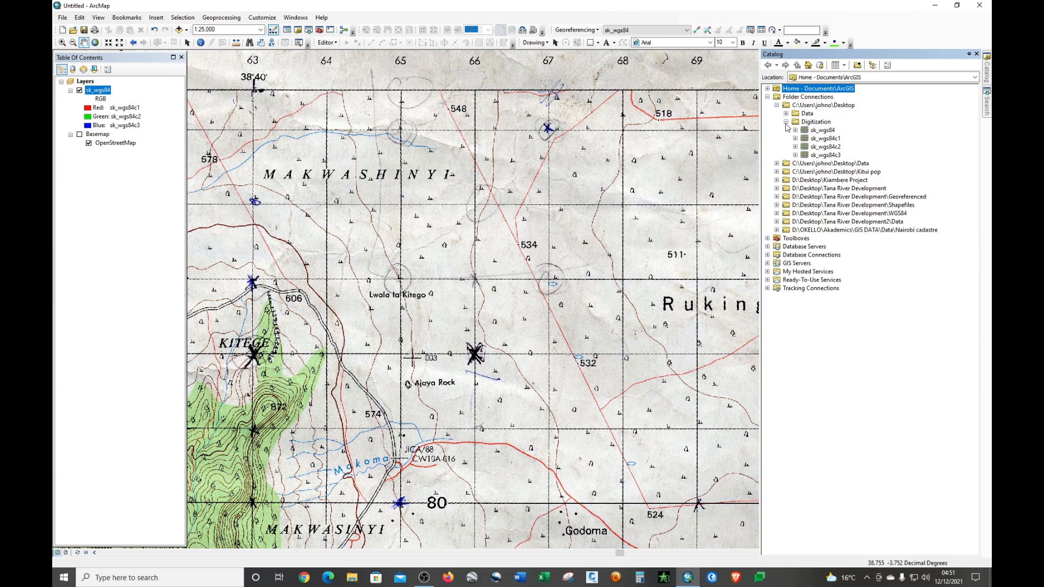
{"action": "left_click", "coordinate": [805, 124]}
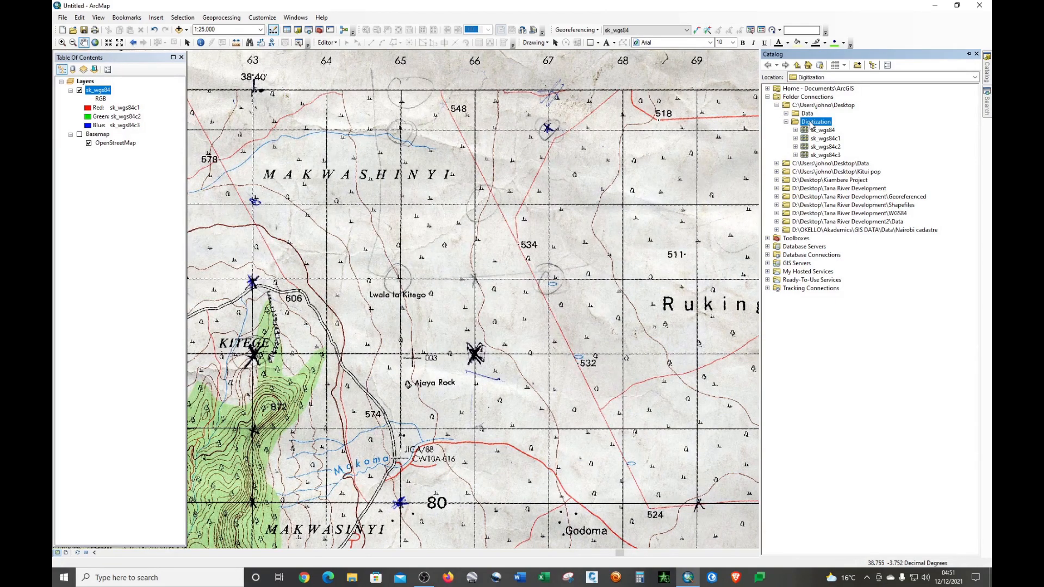
{"action": "left_click", "coordinate": [819, 124]}
{"action": "left_click", "coordinate": [874, 131]}
Create a new folder named Feature Classes inside the Digitization folder
{"action": "right_click", "coordinate": [827, 123]}
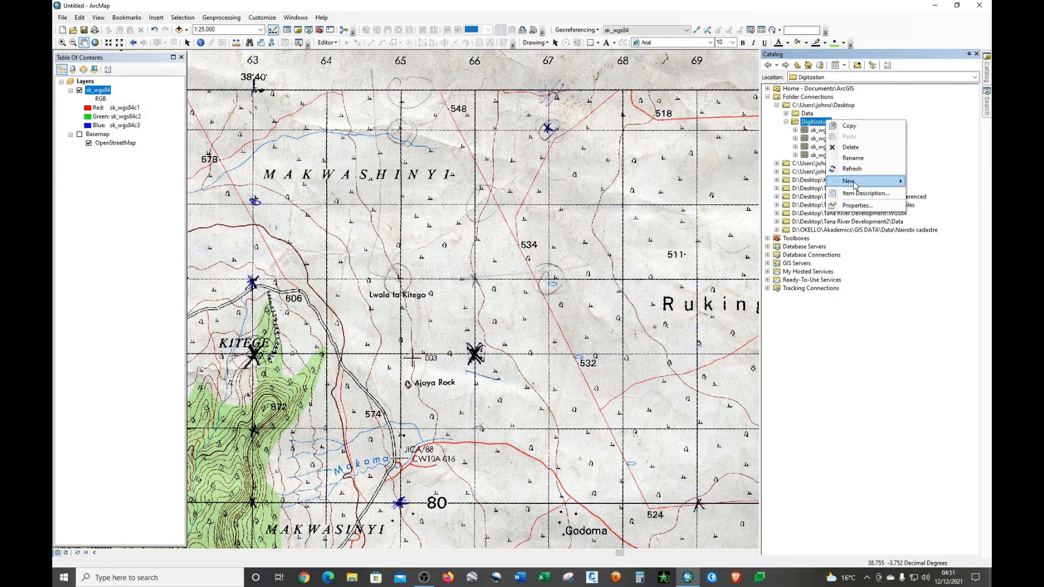
{"action": "mouse_move", "coordinate": [855, 184]}
{"action": "left_click", "coordinate": [778, 186]}
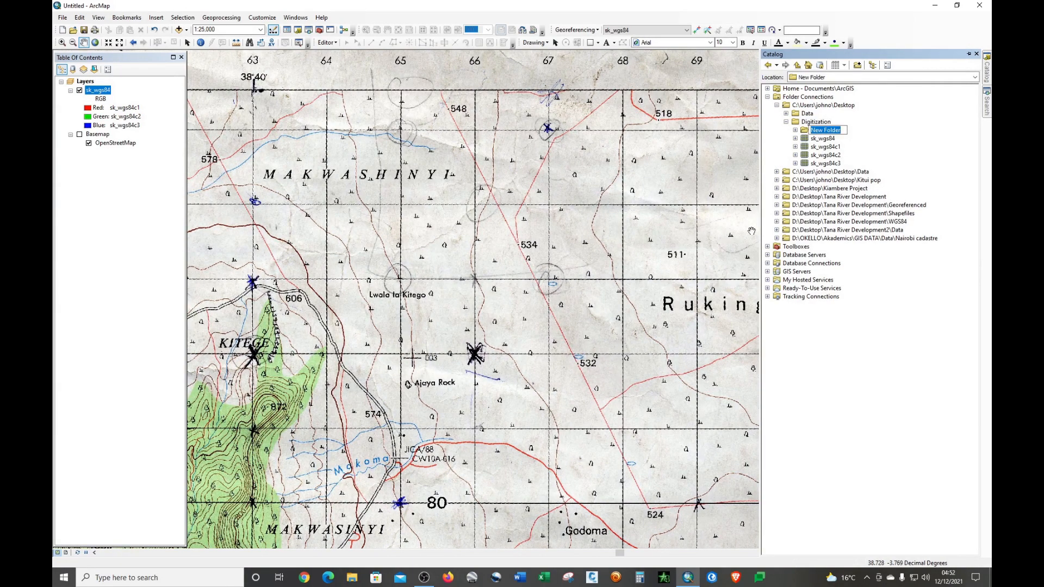
{"action": "type", "text": "Feature Classes"}
{"action": "key", "text": "Return"}
{"action": "right_click", "coordinate": [825, 133]}
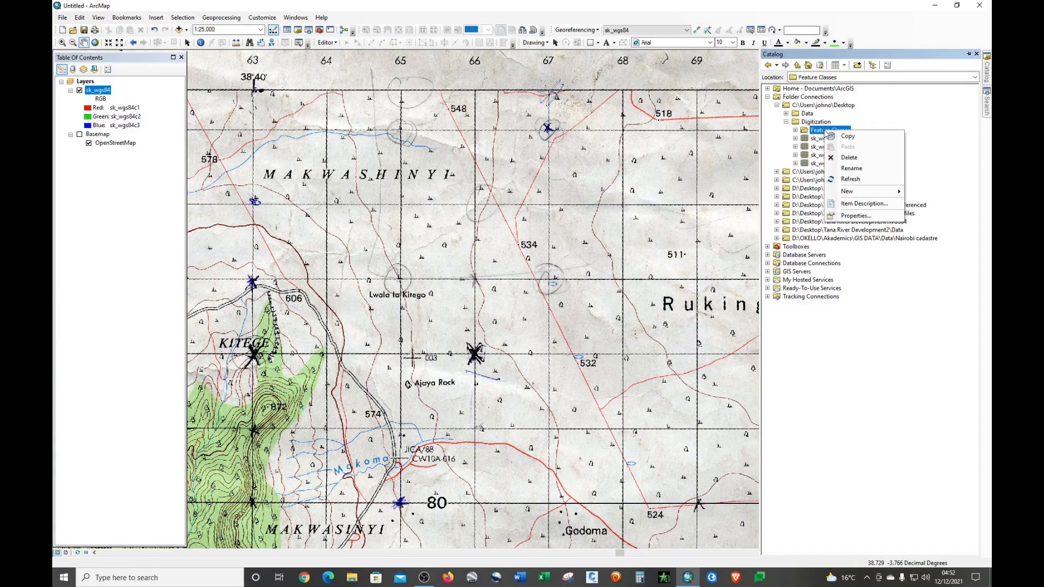
{"action": "left_click", "coordinate": [889, 346]}
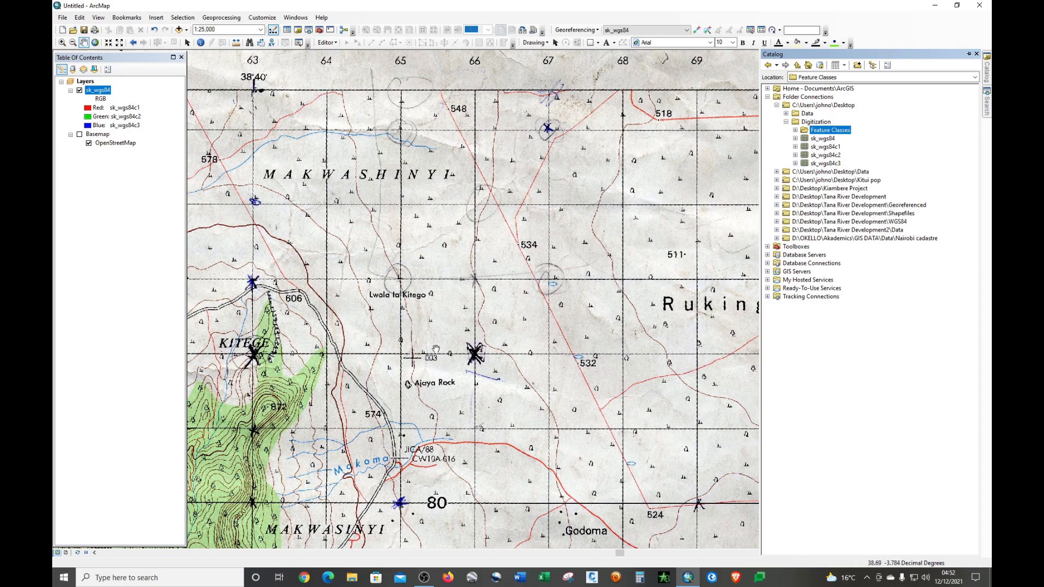
Examine the map features available for digitizing around Kitege, Makwasinyi, Godoma, Kasigau Forest and Rukinga Ranch
{"action": "scroll", "coordinate": [527, 298], "scroll_direction": "up", "scroll_amount": 1}
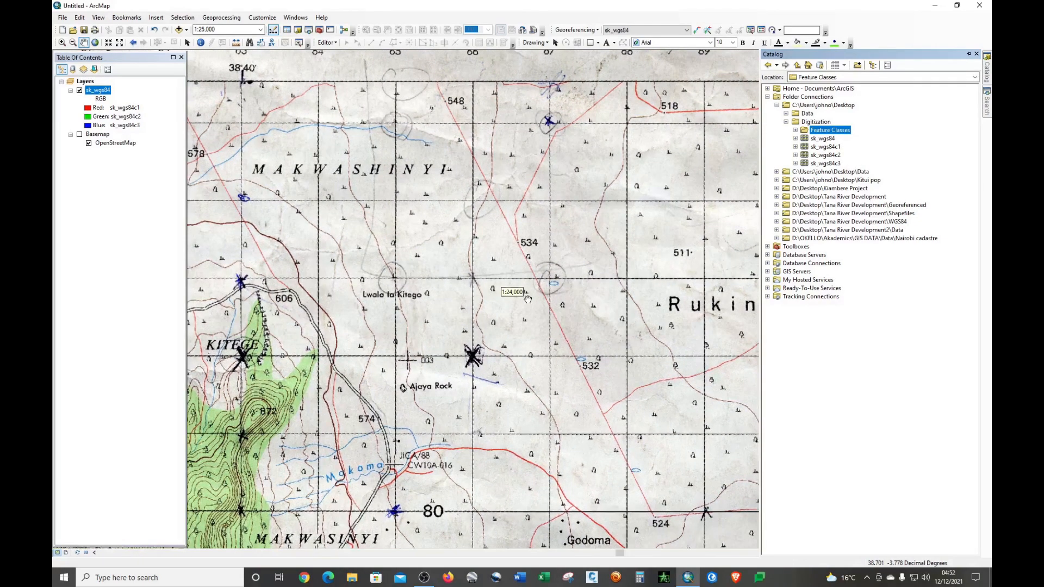
{"action": "scroll", "coordinate": [527, 298], "scroll_direction": "down", "scroll_amount": 1}
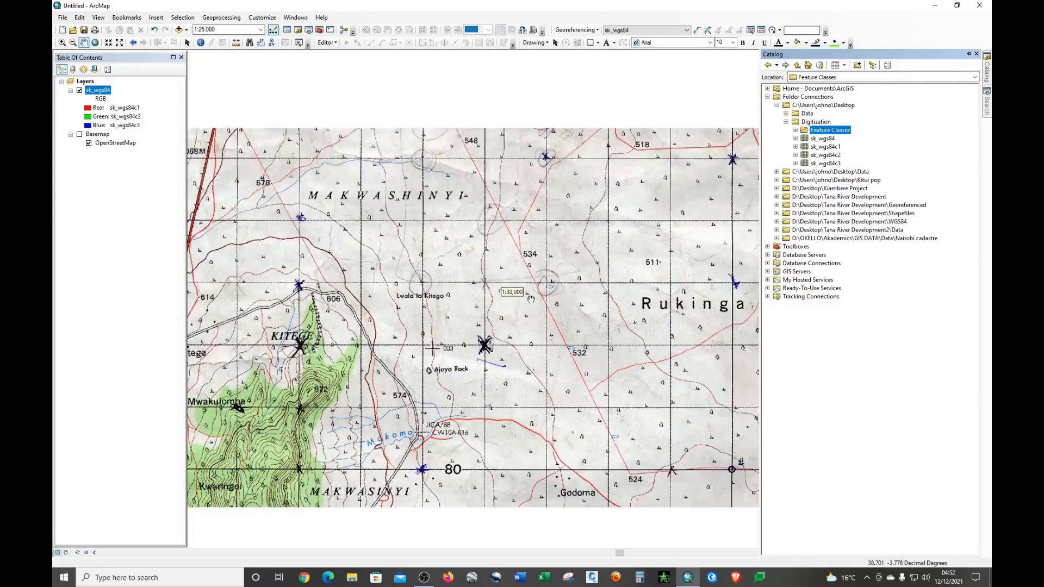
{"action": "scroll", "coordinate": [529, 299], "scroll_direction": "down", "scroll_amount": 3}
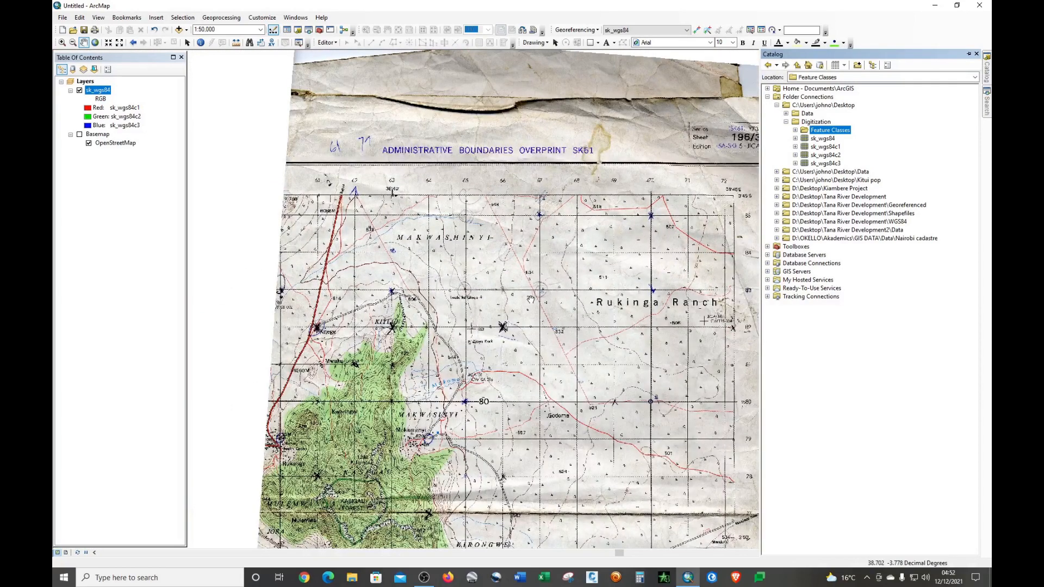
{"action": "left_click_drag", "start_coordinate": [436, 339], "coordinate": [521, 383]}
{"action": "left_click_drag", "start_coordinate": [506, 325], "coordinate": [456, 342]}
{"action": "left_click_drag", "start_coordinate": [430, 465], "coordinate": [471, 357]}
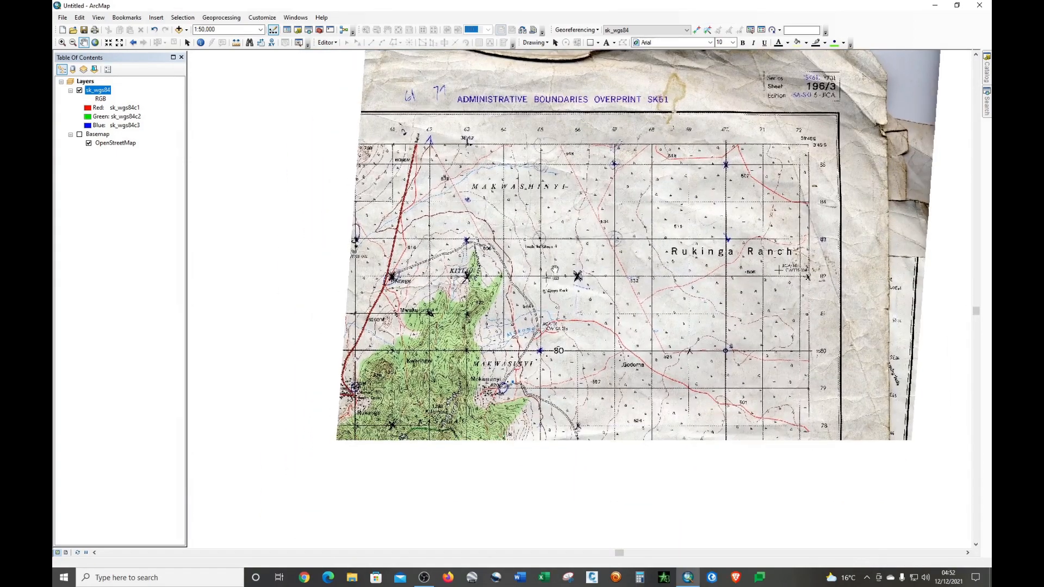
{"action": "scroll", "coordinate": [482, 365], "scroll_direction": "up", "scroll_amount": 1}
{"action": "scroll", "coordinate": [483, 365], "scroll_direction": "up", "scroll_amount": 3}
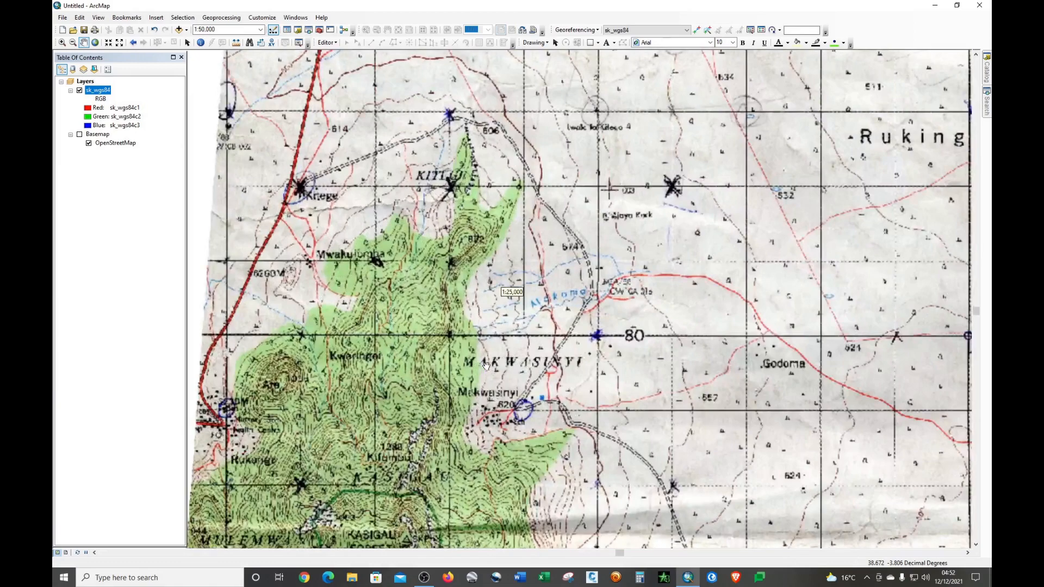
{"action": "left_click_drag", "start_coordinate": [720, 389], "coordinate": [487, 396]}
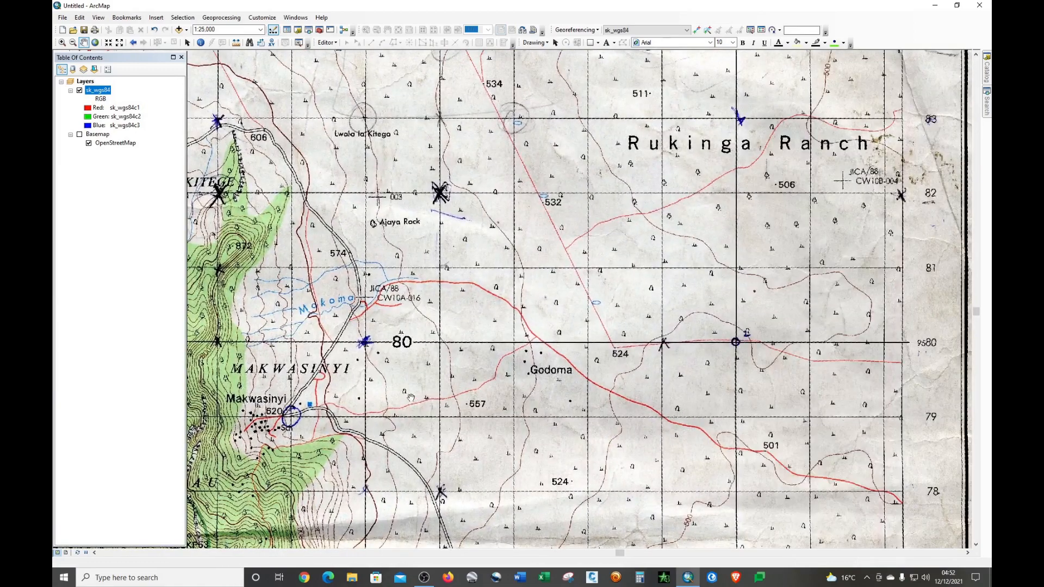
{"action": "left_click_drag", "start_coordinate": [560, 389], "coordinate": [592, 368]}
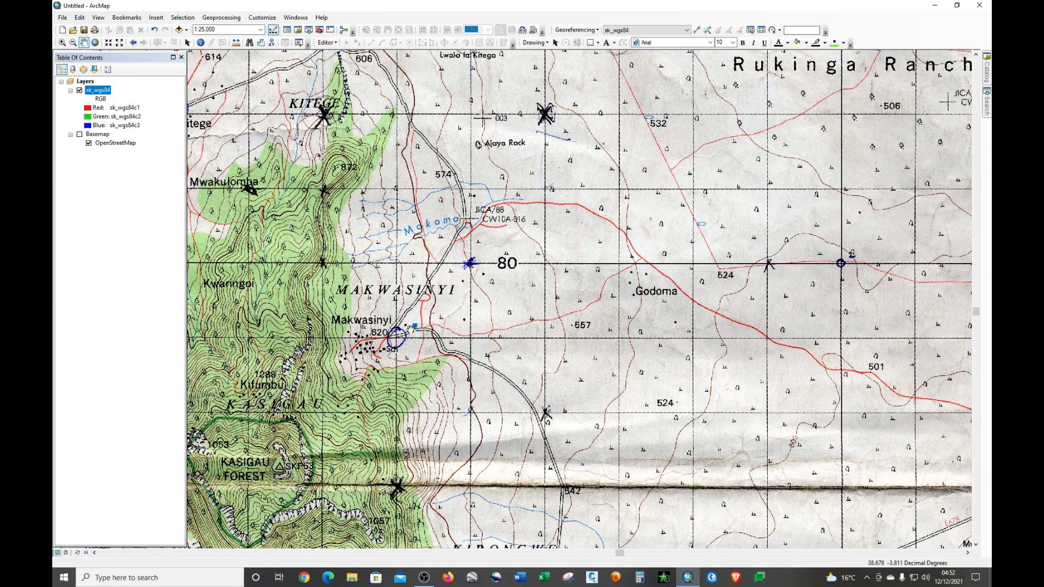
{"action": "scroll", "coordinate": [435, 351], "scroll_direction": "up", "scroll_amount": 1}
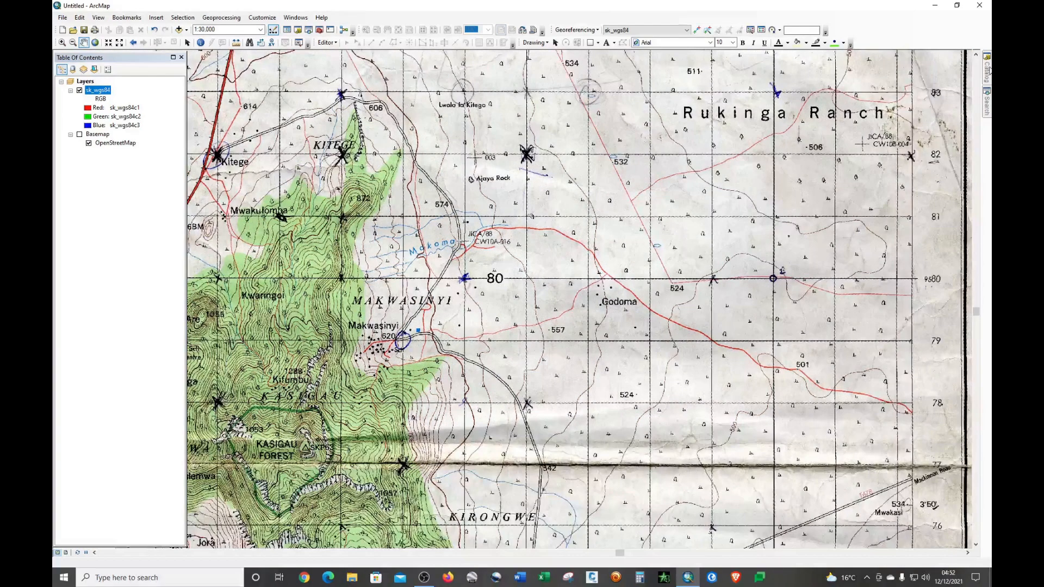
Start a new shapefile in the Feature Classes folder, naming it Water Point and keeping the Point feature type
{"action": "mouse_move", "coordinate": [987, 71]}
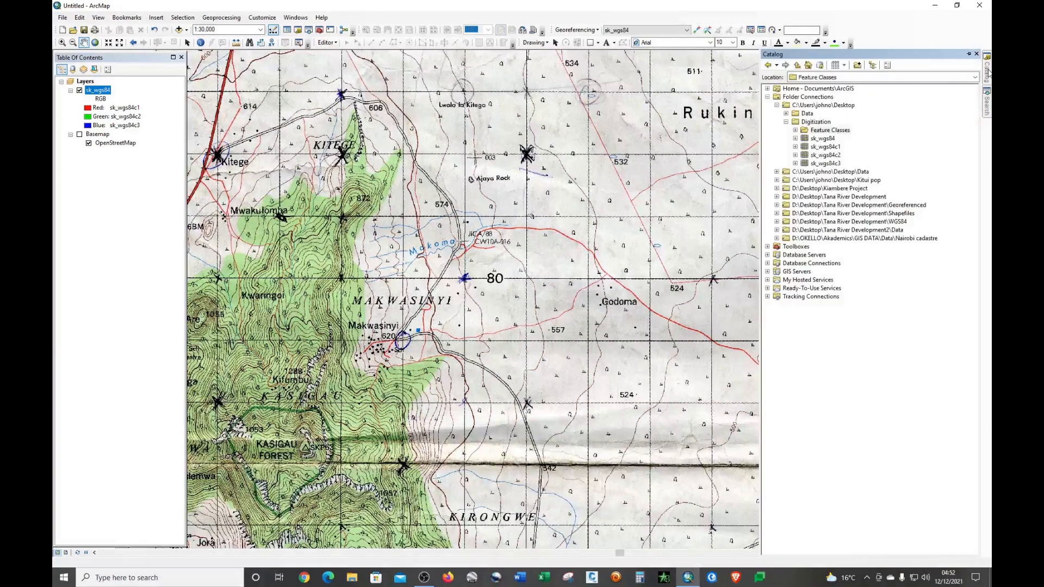
{"action": "left_click", "coordinate": [817, 134]}
{"action": "right_click", "coordinate": [818, 133]}
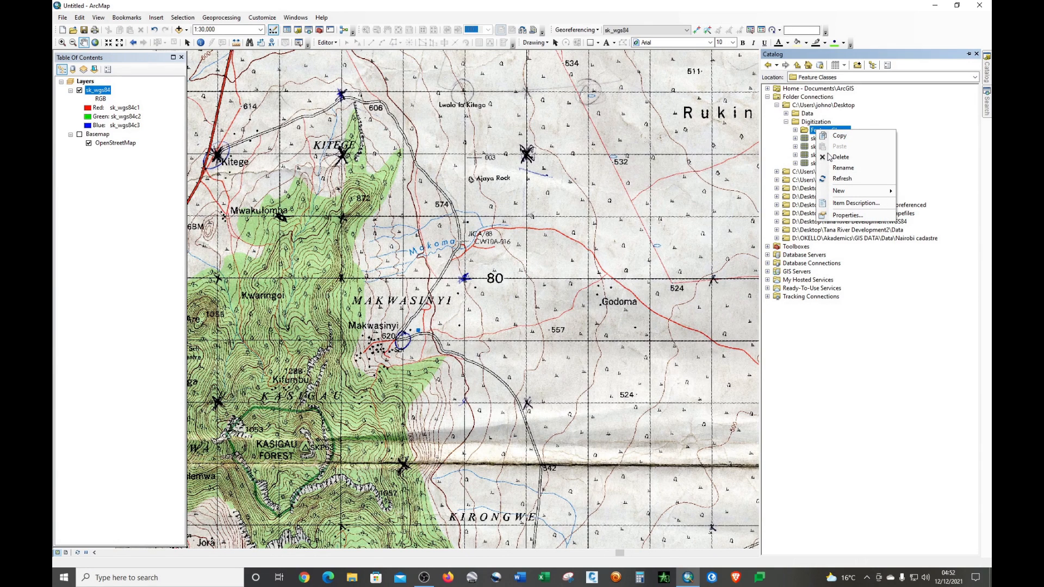
{"action": "mouse_move", "coordinate": [845, 192]}
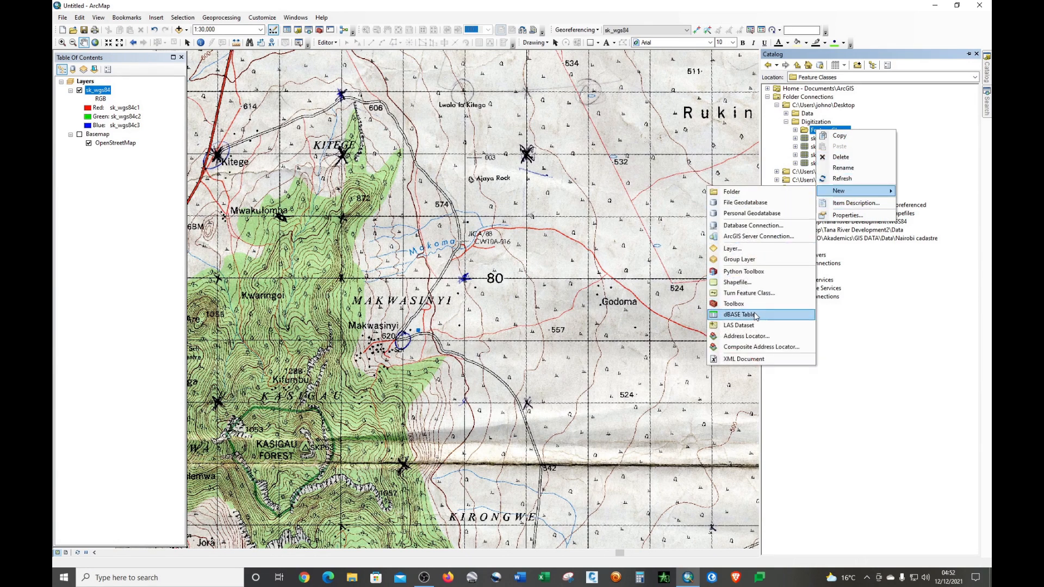
{"action": "left_click", "coordinate": [737, 283]}
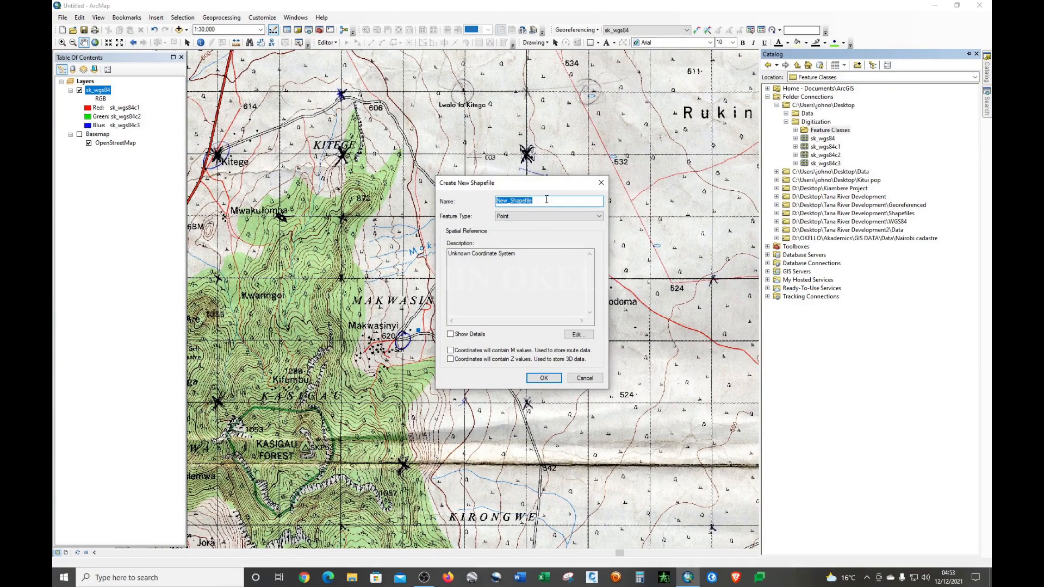
{"action": "type", "text": "Water Point"}
{"action": "left_click", "coordinate": [514, 220]}
{"action": "left_click", "coordinate": [513, 219]}
{"action": "left_click", "coordinate": [513, 219]}
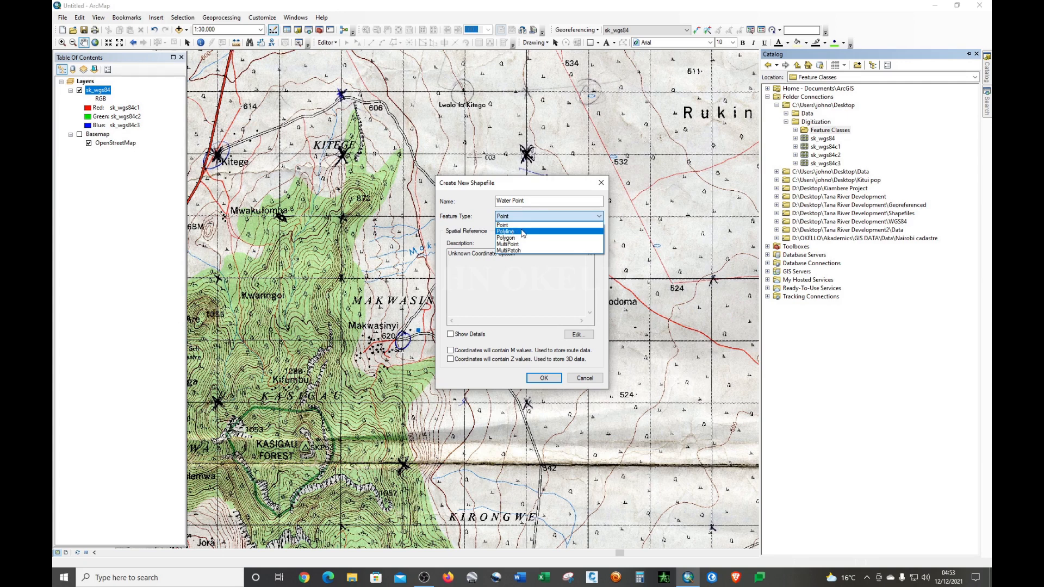
{"action": "left_click", "coordinate": [521, 217]}
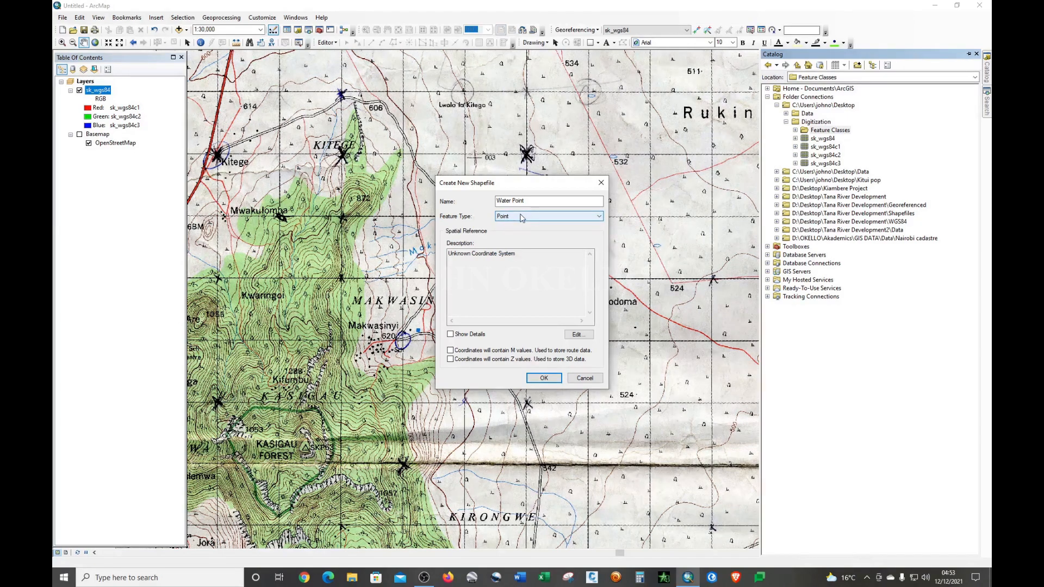
Import the coordinate system of the sk_wgs84 raster as the spatial reference of the Water Point shapefile and create the shapefile
{"action": "left_click", "coordinate": [577, 335]}
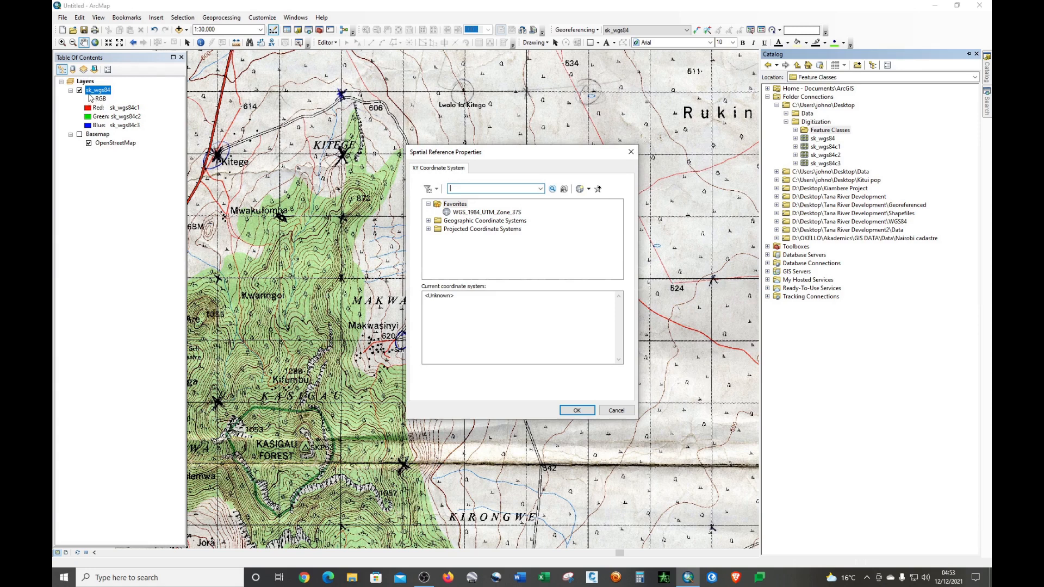
{"action": "left_click", "coordinate": [428, 221]}
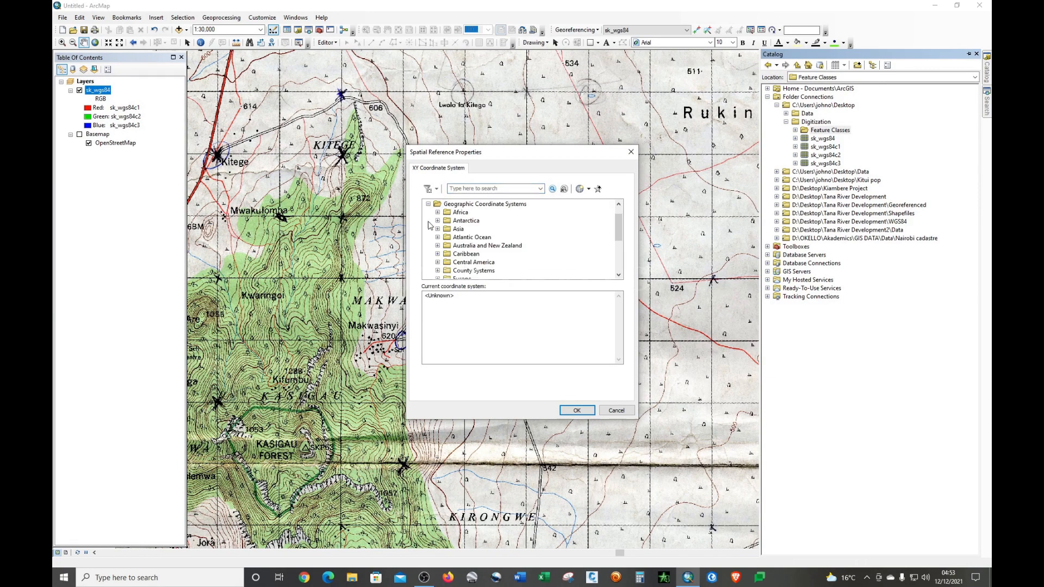
{"action": "left_click", "coordinate": [428, 205]}
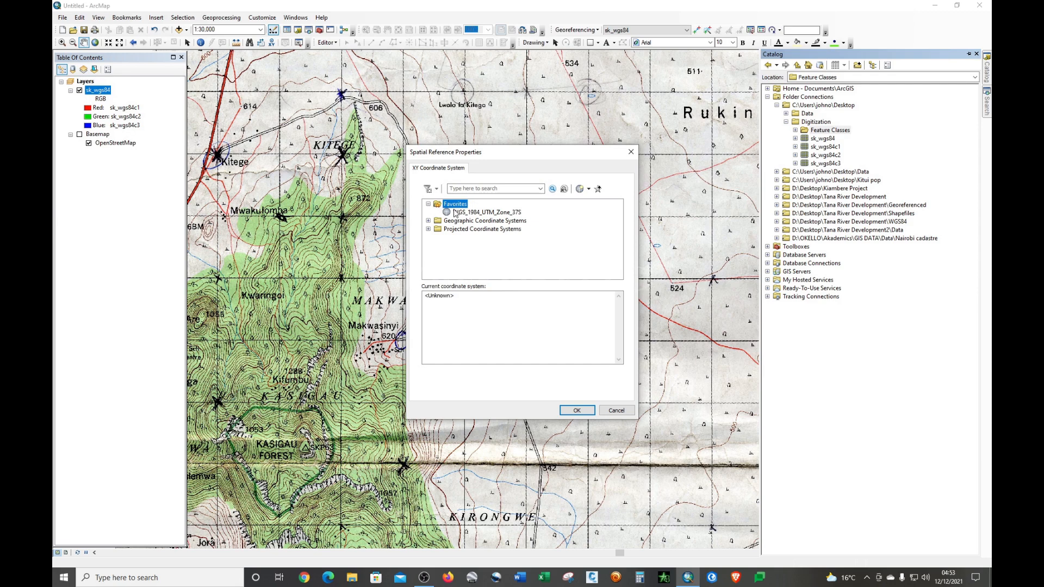
{"action": "left_click", "coordinate": [589, 189]}
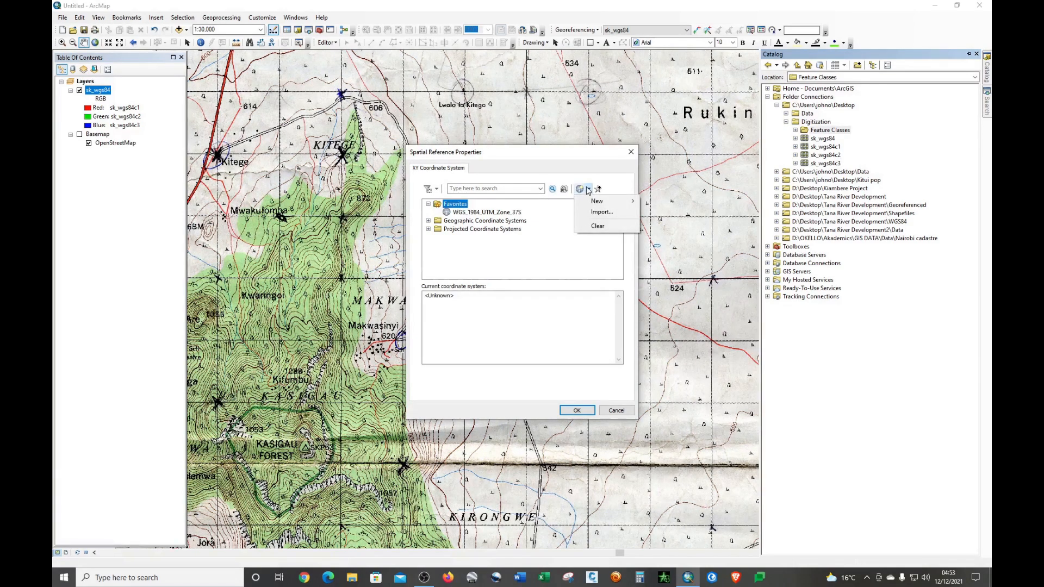
{"action": "left_click", "coordinate": [564, 228]}
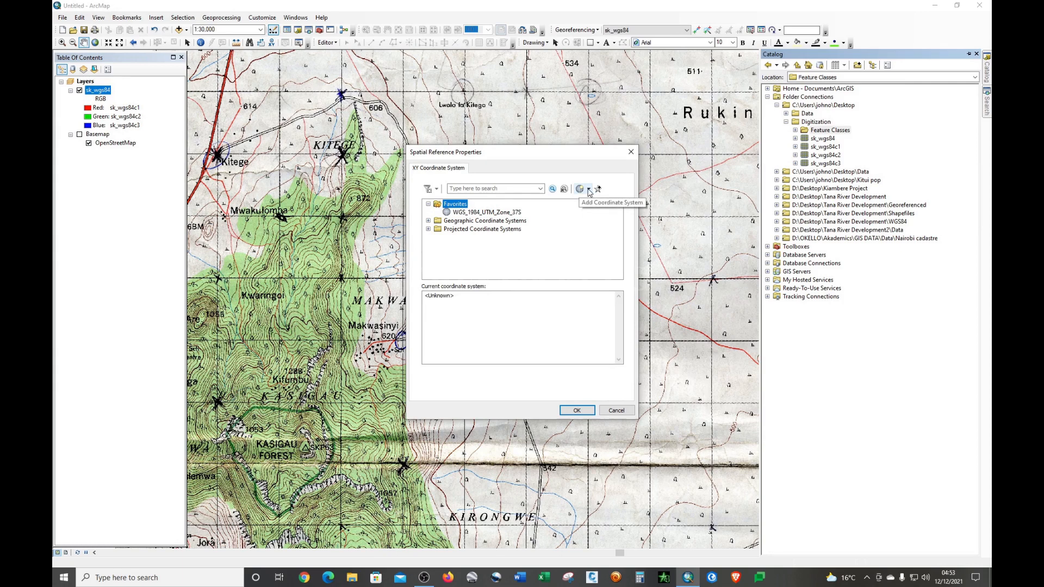
{"action": "left_click", "coordinate": [588, 190]}
{"action": "left_click", "coordinate": [594, 213]}
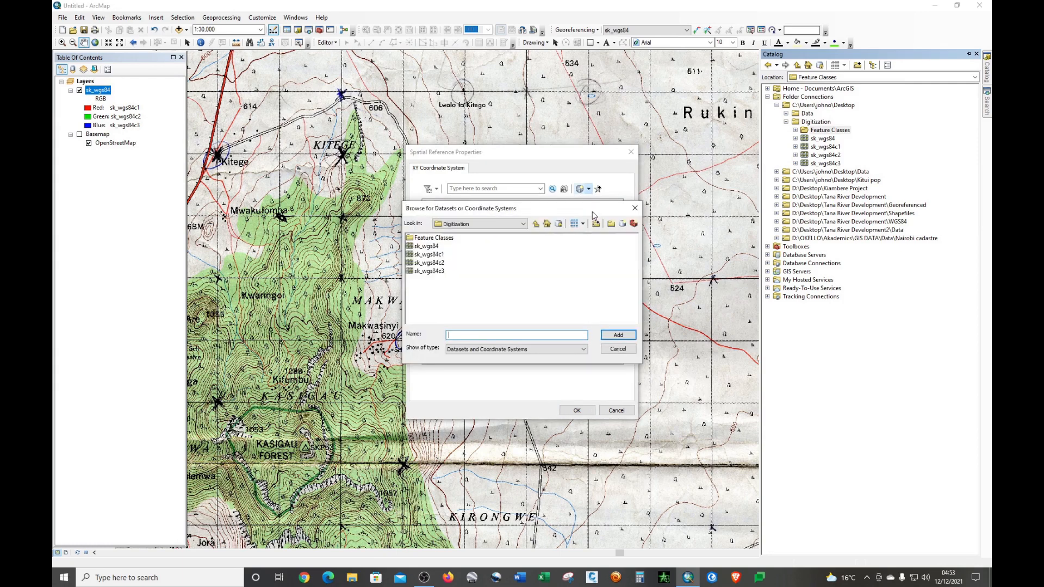
{"action": "left_click", "coordinate": [430, 248]}
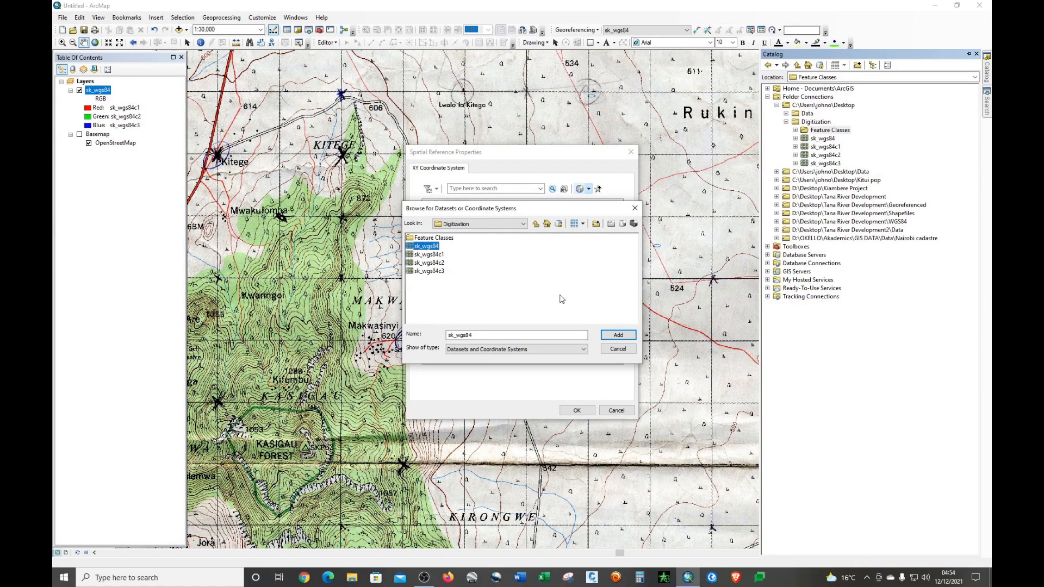
{"action": "left_click", "coordinate": [610, 336]}
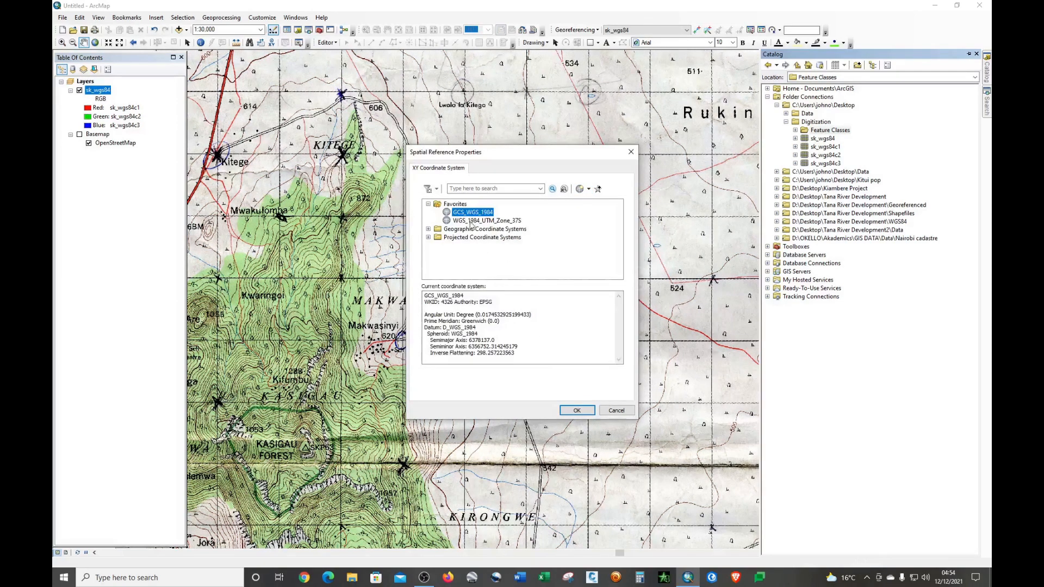
{"action": "left_click", "coordinate": [576, 409]}
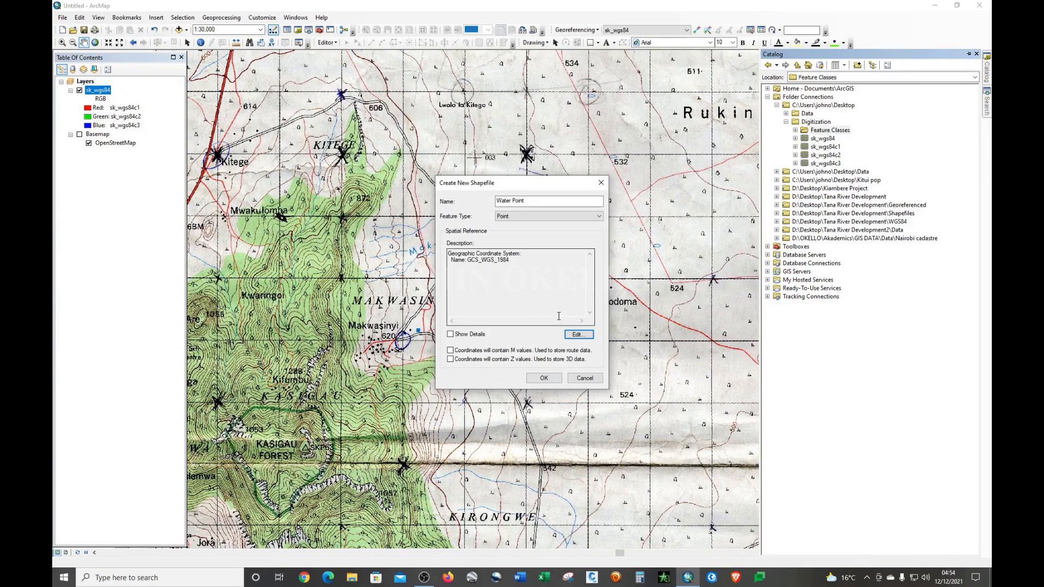
{"action": "left_click", "coordinate": [540, 383]}
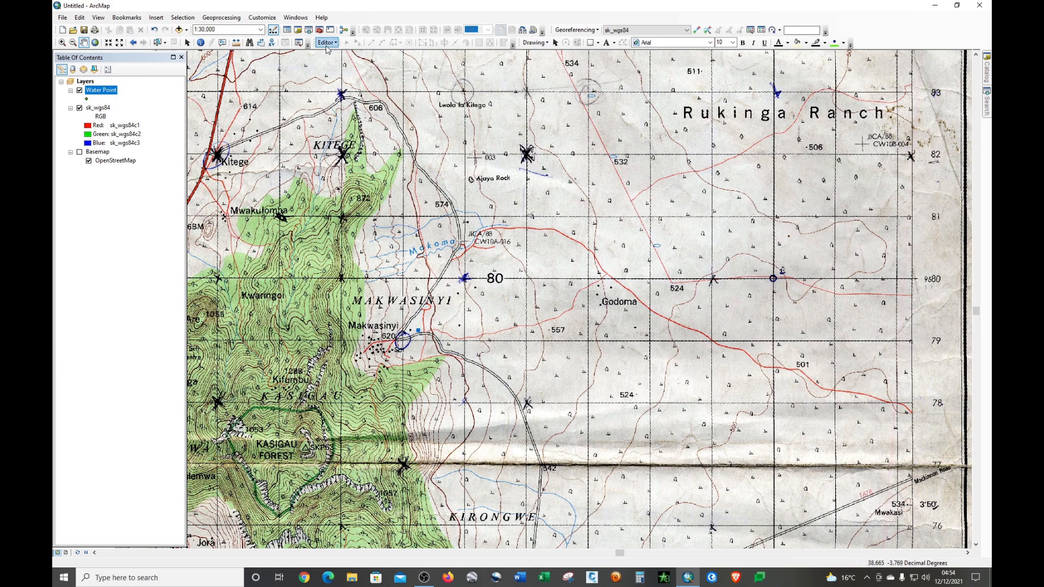
Undock and close the Editor toolbar, turn it back on and dock it beside the Drawing toolbar
{"action": "left_click_drag", "start_coordinate": [315, 41], "coordinate": [339, 112]}
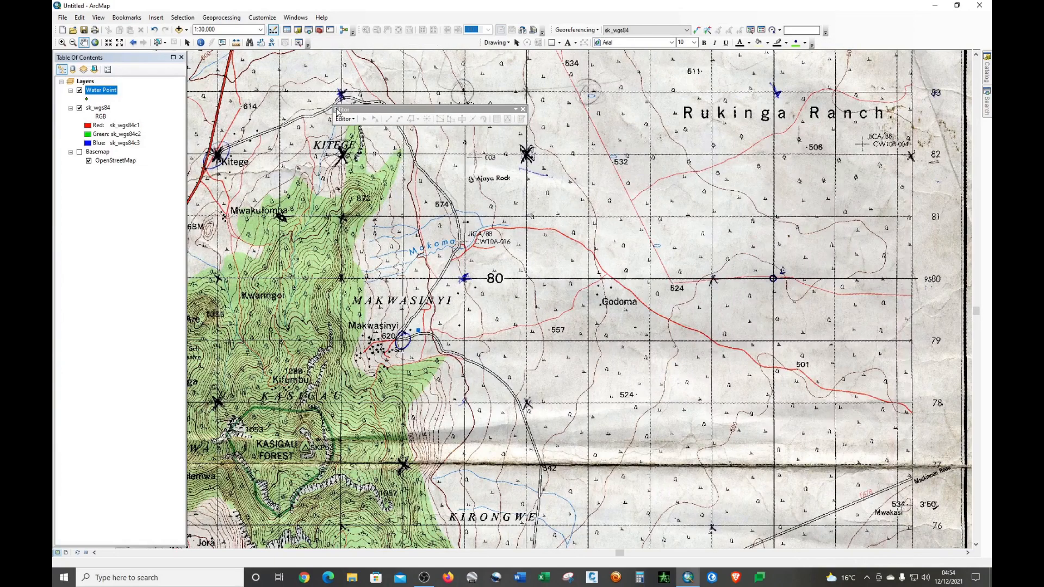
{"action": "left_click", "coordinate": [523, 109]}
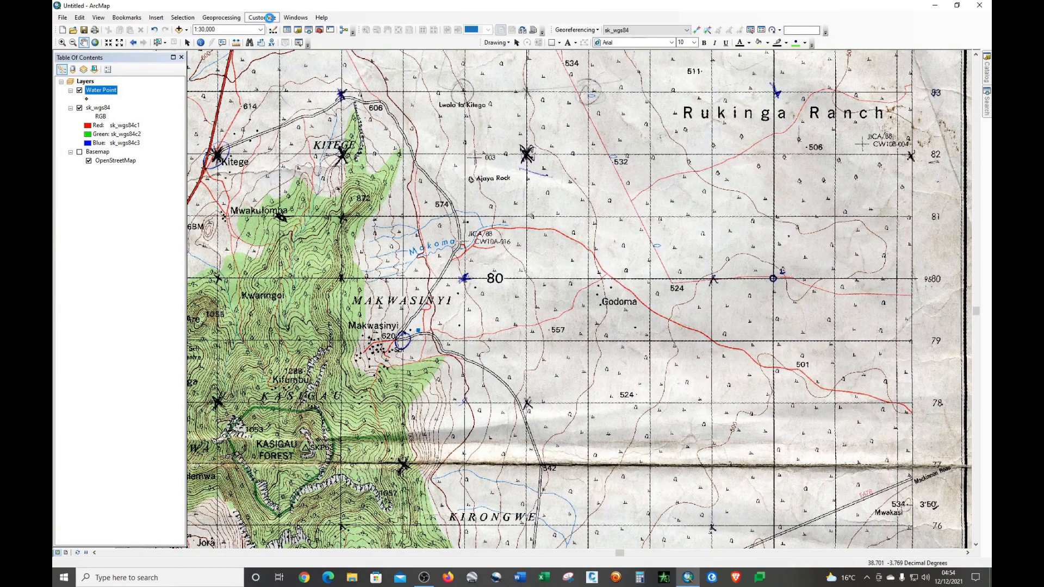
{"action": "left_click", "coordinate": [270, 18]}
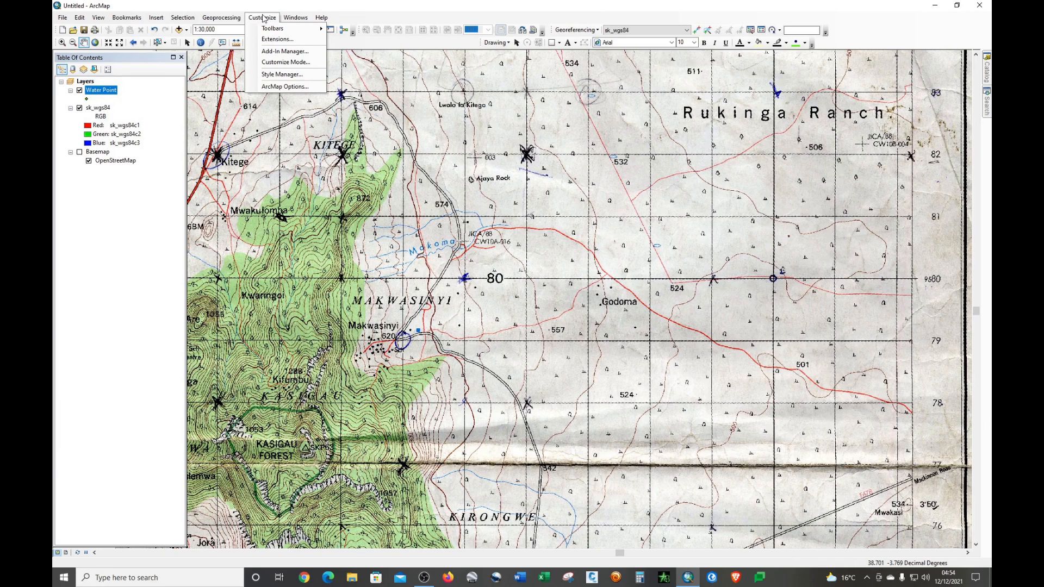
{"action": "mouse_move", "coordinate": [275, 30]}
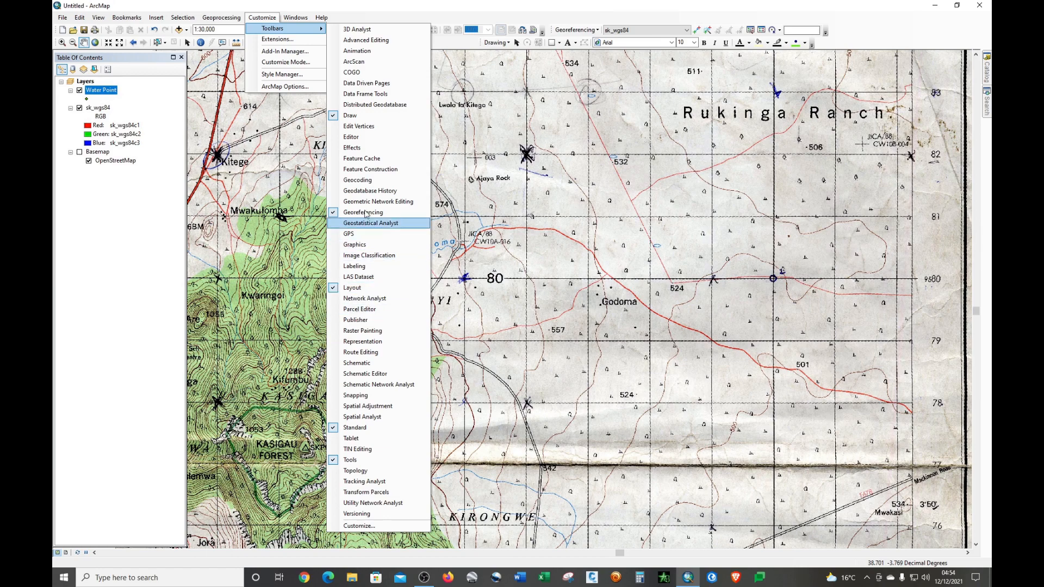
{"action": "left_click", "coordinate": [361, 139]}
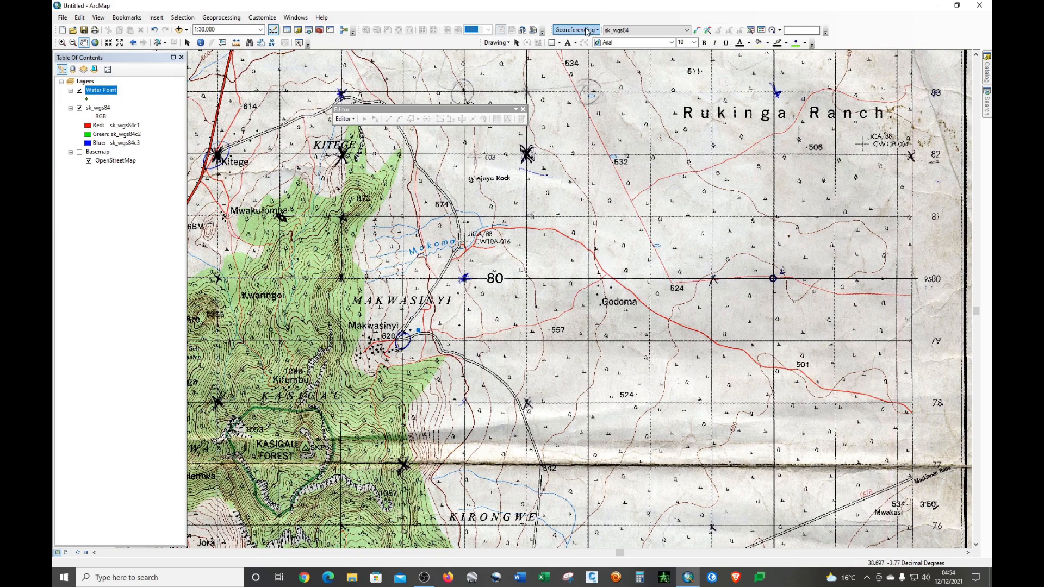
{"action": "left_click_drag", "start_coordinate": [404, 111], "coordinate": [381, 43]}
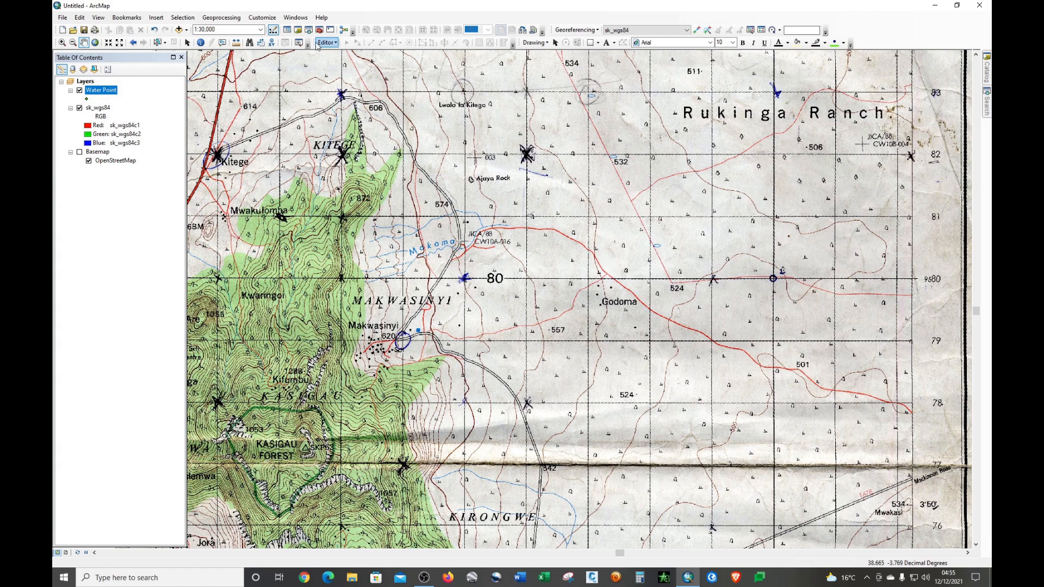
Start an edit session for the Water Point layer, keeping the Editor toolbar docked
{"action": "left_click", "coordinate": [328, 43]}
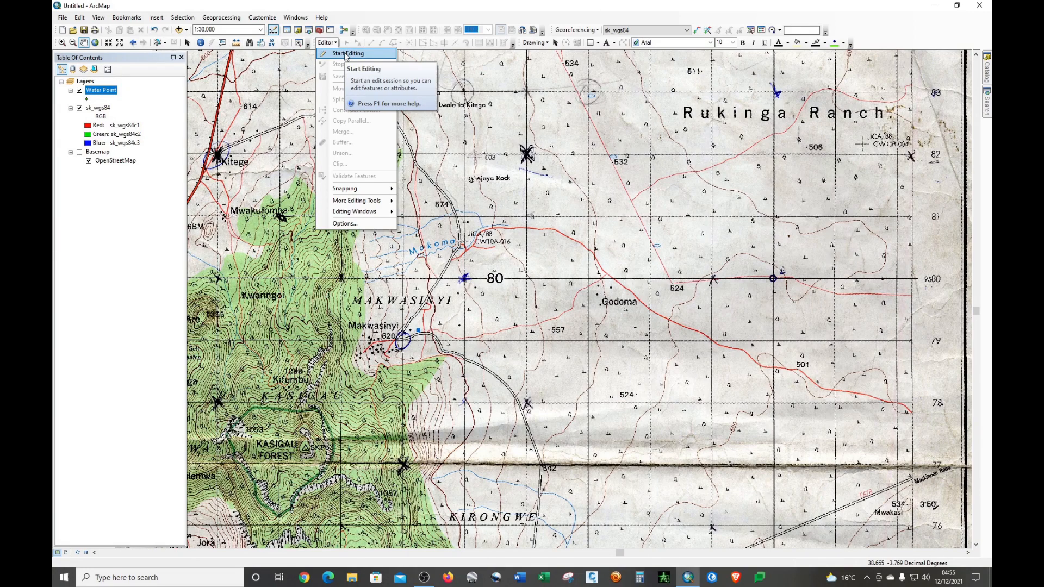
{"action": "left_click", "coordinate": [346, 53]}
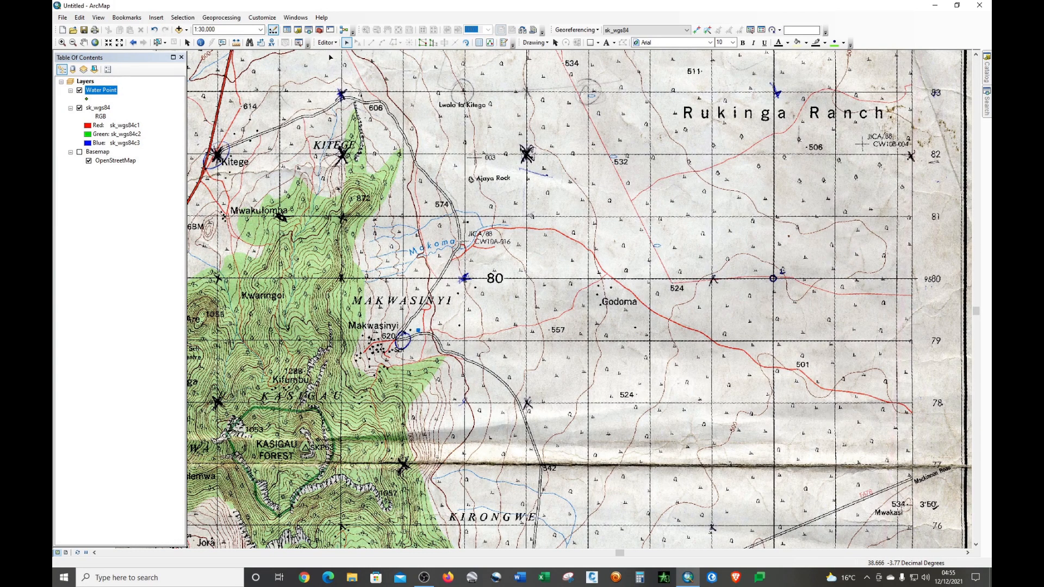
{"action": "left_click_drag", "start_coordinate": [313, 43], "coordinate": [405, 41]}
{"action": "mouse_move", "coordinate": [323, 38]}
{"action": "left_mouse_down"}
{"action": "mouse_move", "coordinate": [307, 39]}
{"action": "mouse_move", "coordinate": [378, 41]}
{"action": "mouse_move", "coordinate": [312, 42]}
{"action": "left_mouse_up"}
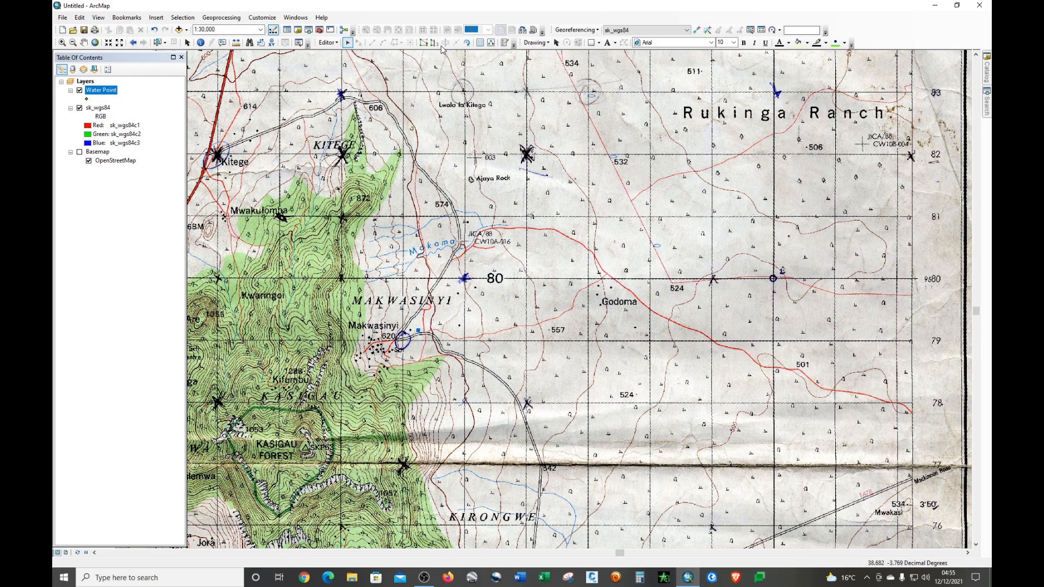
Digitize a point with the Water Point template and Point construction tool on the blue square symbol just east of Makwasinyi
{"action": "left_click", "coordinate": [505, 44]}
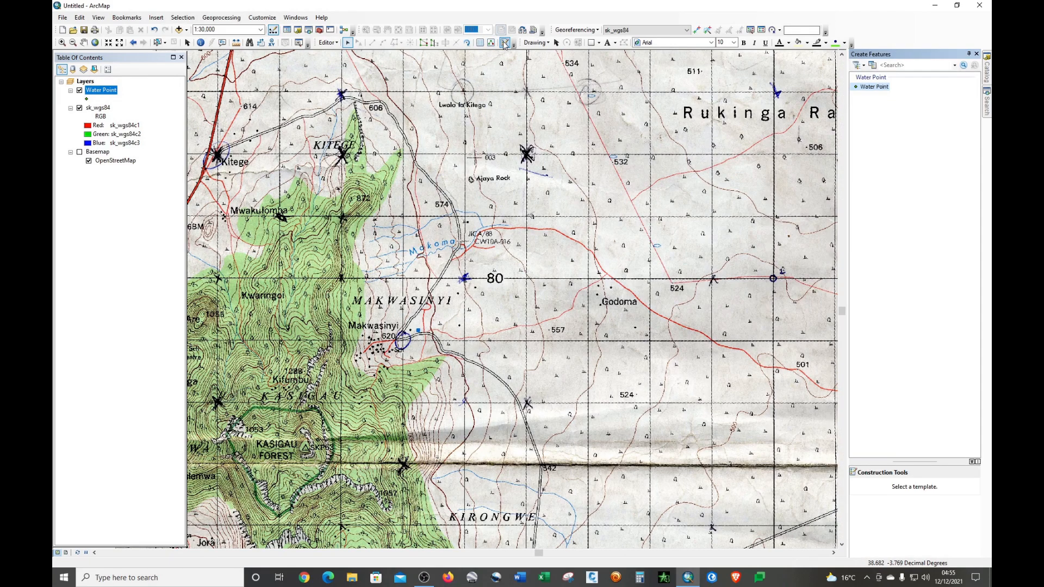
{"action": "left_click", "coordinate": [876, 88]}
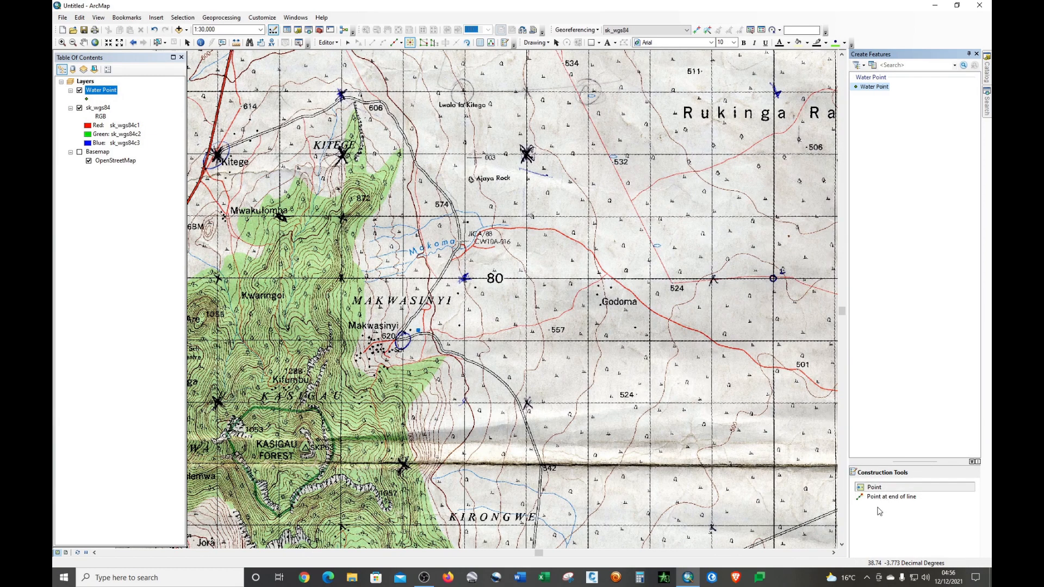
{"action": "left_click", "coordinate": [880, 489]}
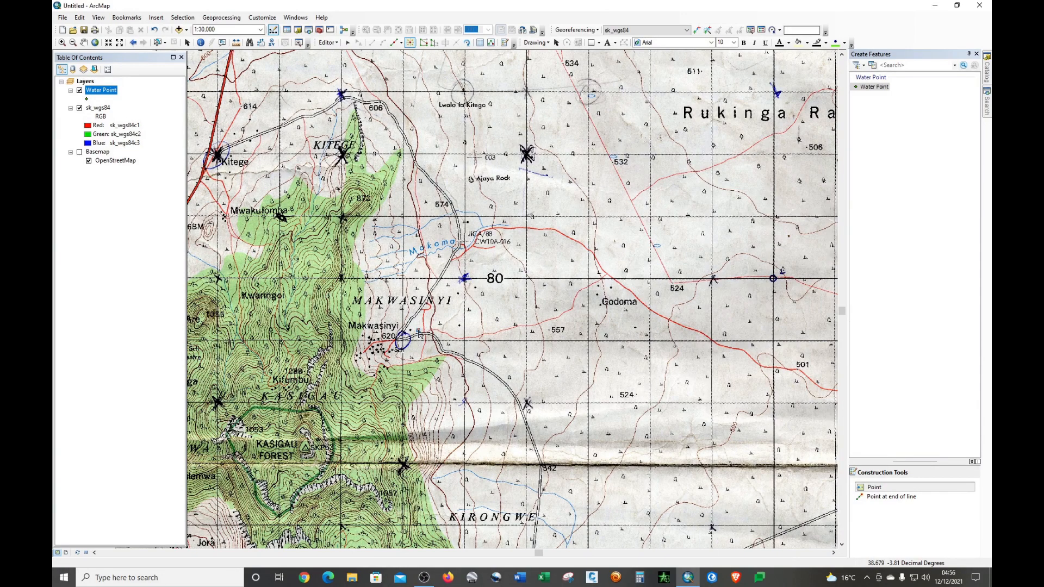
{"action": "scroll", "coordinate": [405, 325], "scroll_direction": "up", "scroll_amount": 1}
{"action": "scroll", "coordinate": [404, 324], "scroll_direction": "down", "scroll_amount": 5}
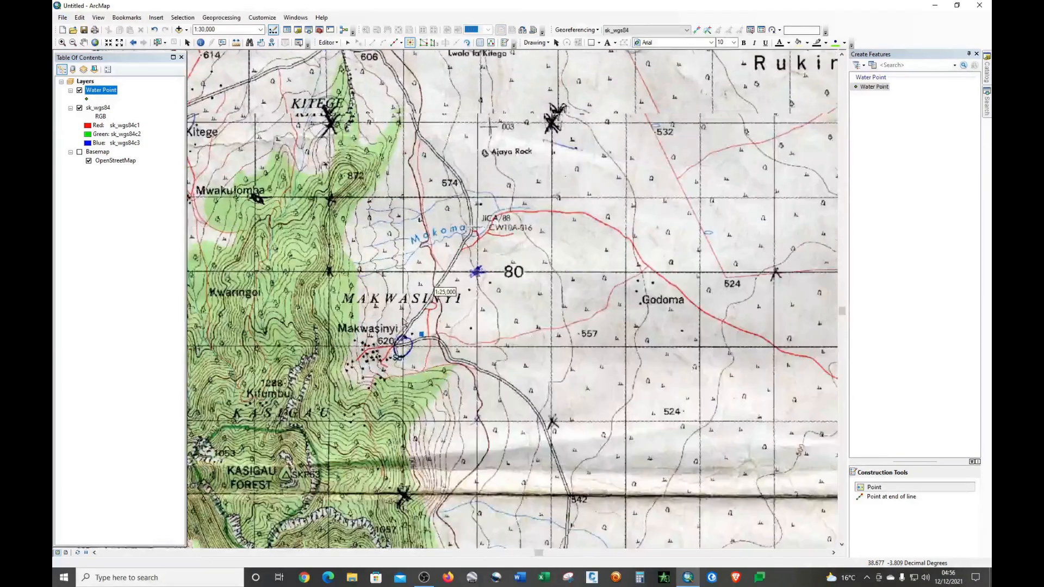
{"action": "scroll", "coordinate": [403, 322], "scroll_direction": "down", "scroll_amount": 1}
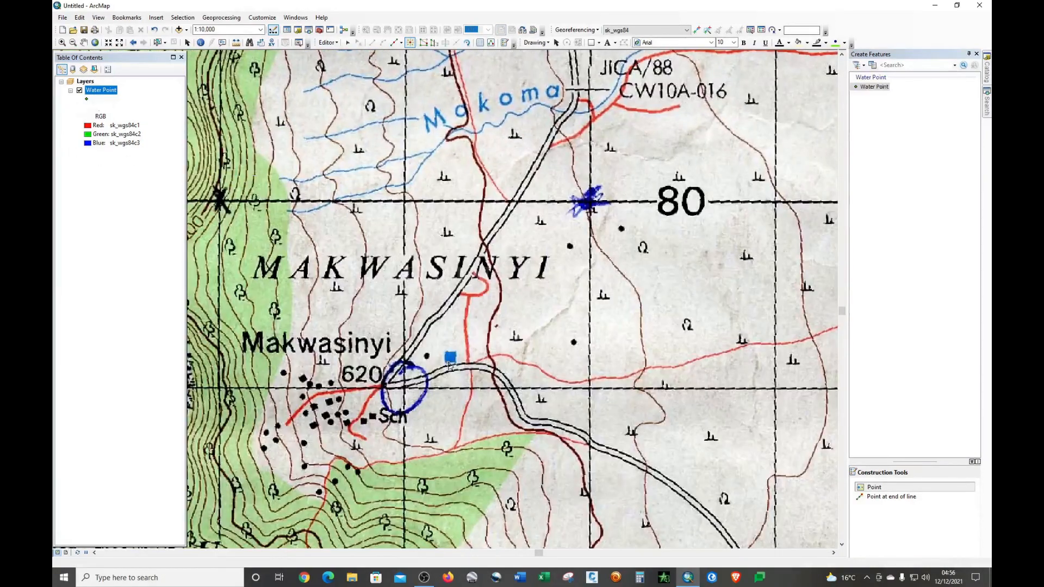
{"action": "left_click", "coordinate": [450, 358]}
Save the edits made to the Water Point layer and end the edit session
{"action": "scroll", "coordinate": [613, 369], "scroll_direction": "up", "scroll_amount": 1}
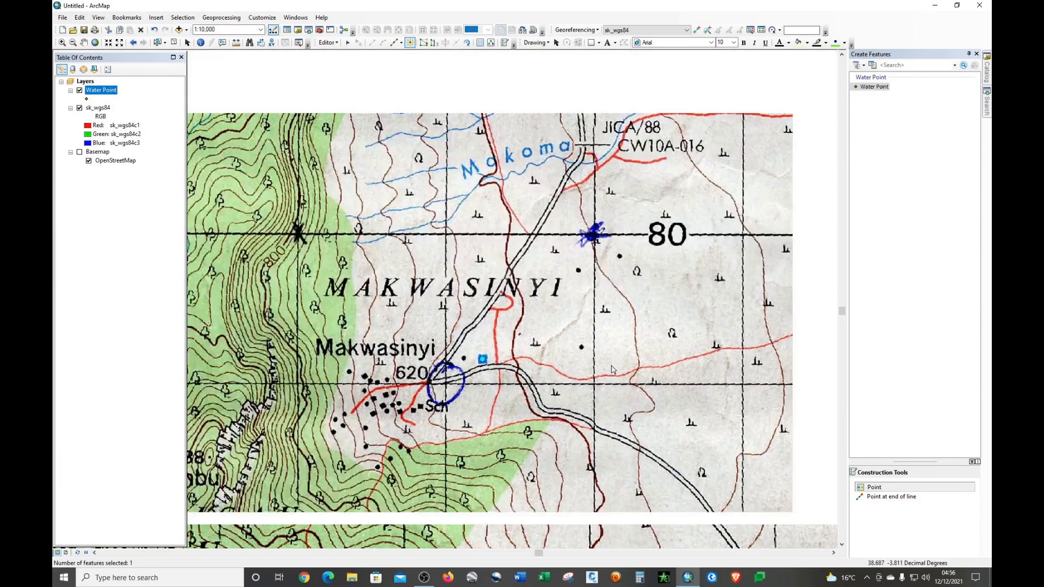
{"action": "scroll", "coordinate": [548, 275], "scroll_direction": "up", "scroll_amount": 1}
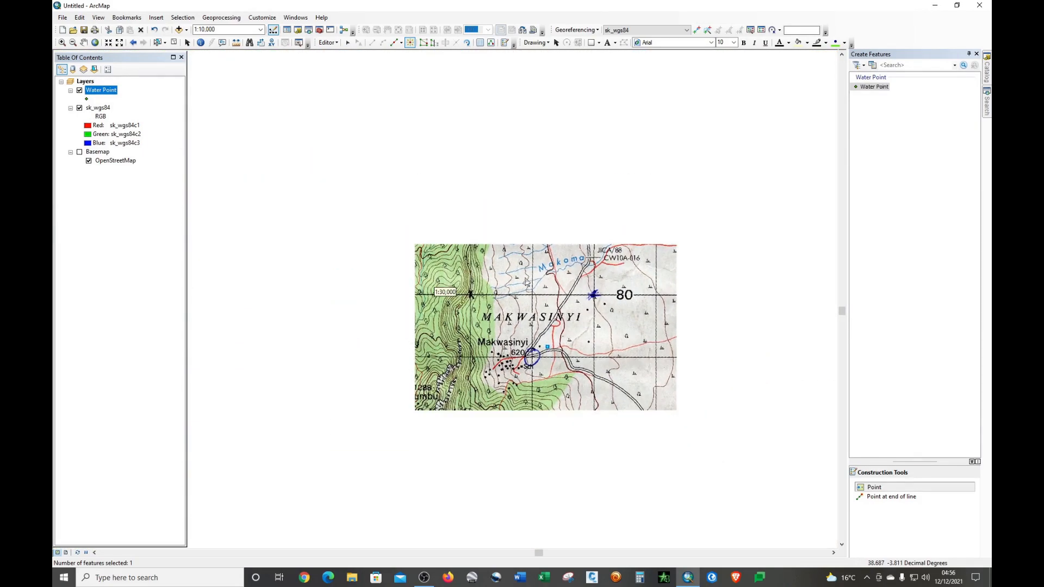
{"action": "scroll", "coordinate": [524, 280], "scroll_direction": "up", "scroll_amount": 1}
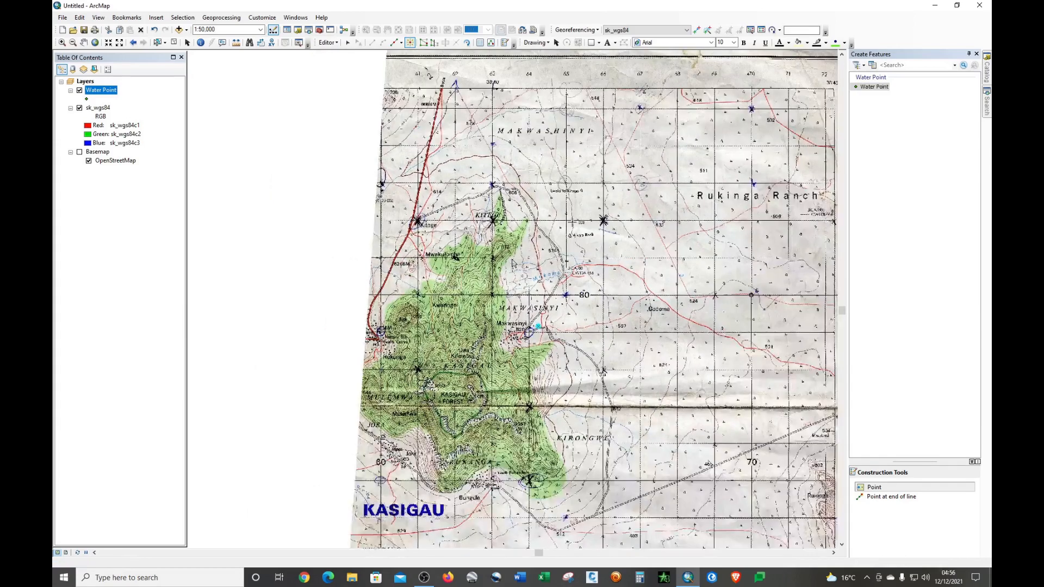
{"action": "scroll", "coordinate": [511, 262], "scroll_direction": "up", "scroll_amount": 1}
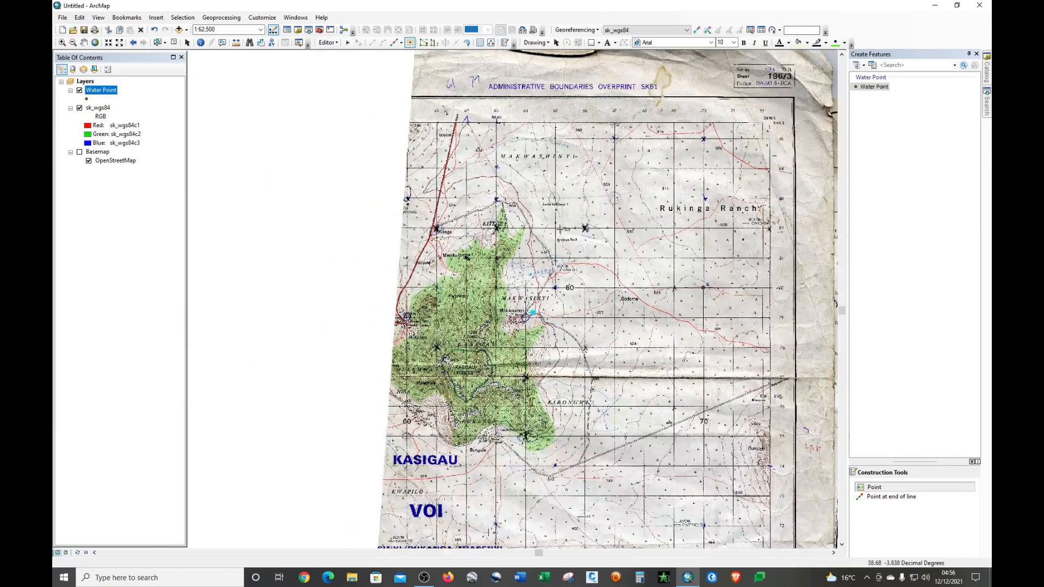
{"action": "scroll", "coordinate": [495, 399], "scroll_direction": "up", "scroll_amount": 1}
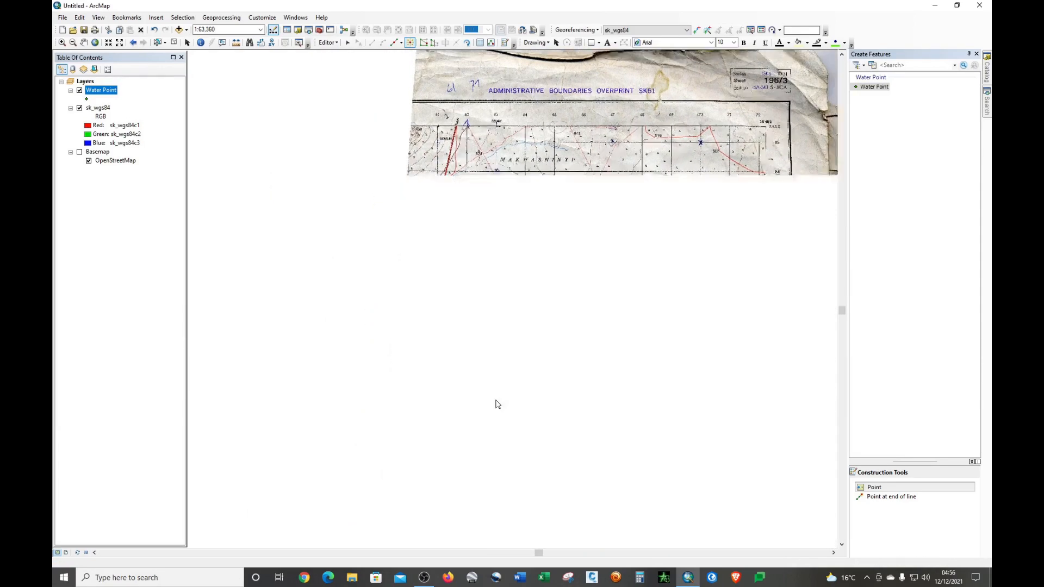
{"action": "scroll", "coordinate": [495, 402], "scroll_direction": "down", "scroll_amount": 1}
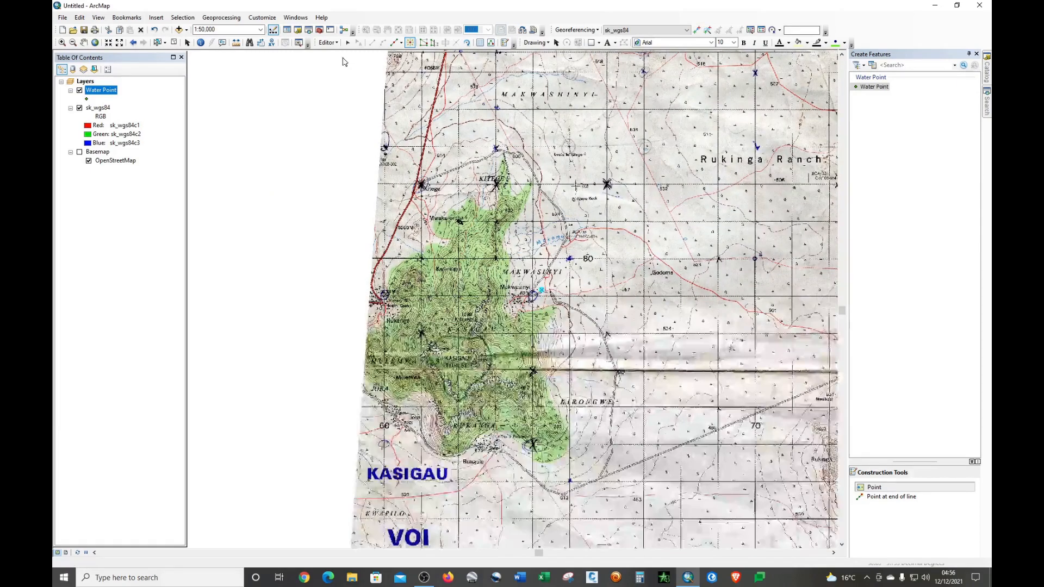
{"action": "left_click", "coordinate": [336, 43]}
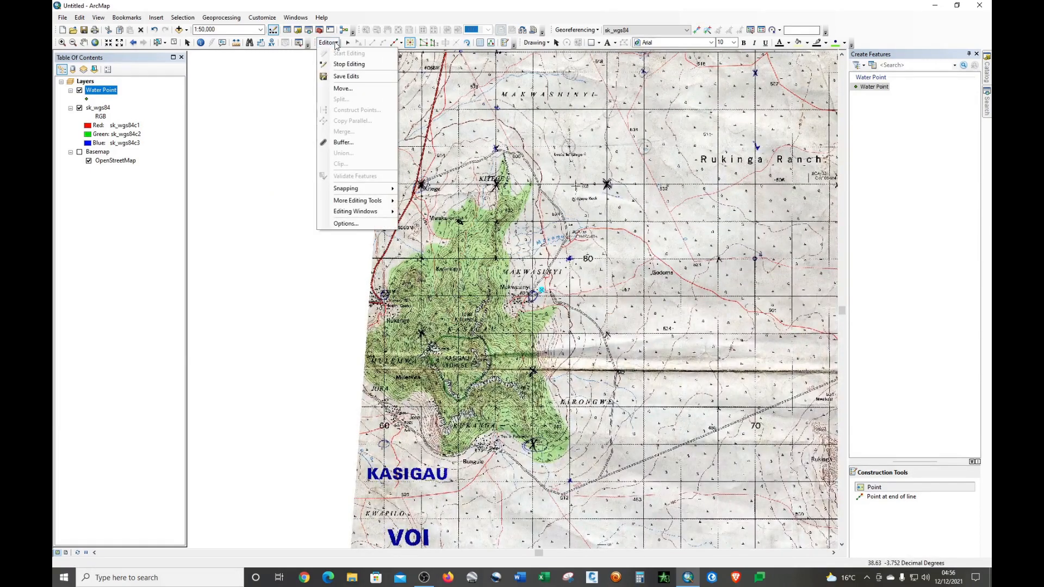
{"action": "left_click", "coordinate": [343, 76]}
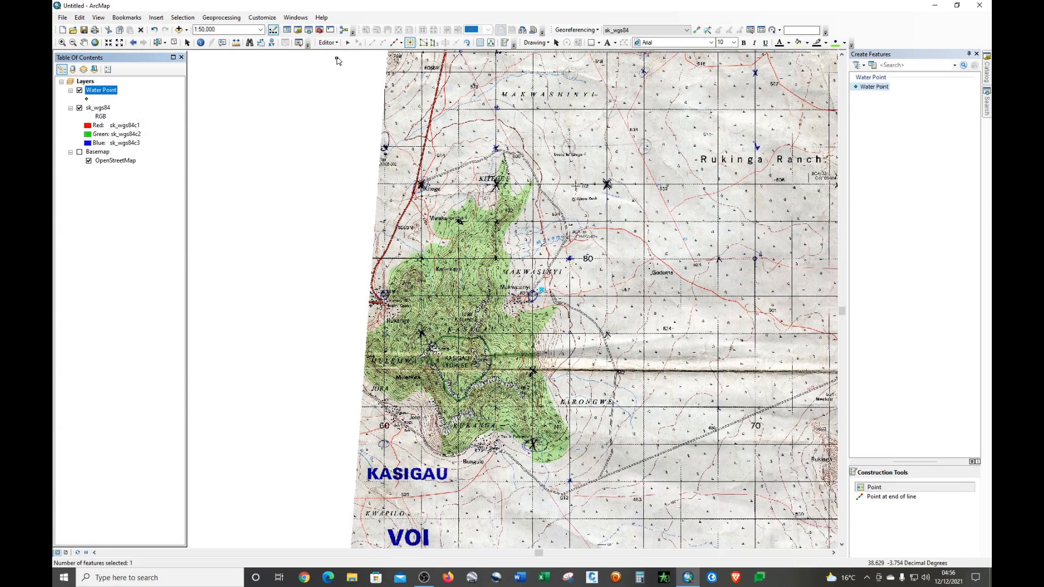
{"action": "left_click", "coordinate": [337, 43]}
{"action": "left_click", "coordinate": [342, 61]}
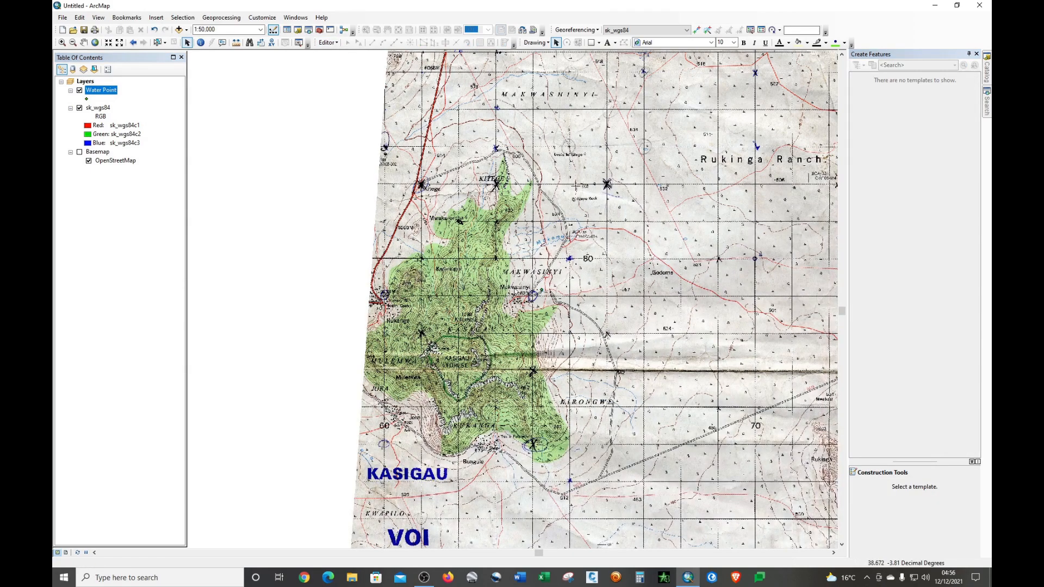
{"action": "scroll", "coordinate": [550, 291], "scroll_direction": "up", "scroll_amount": 1}
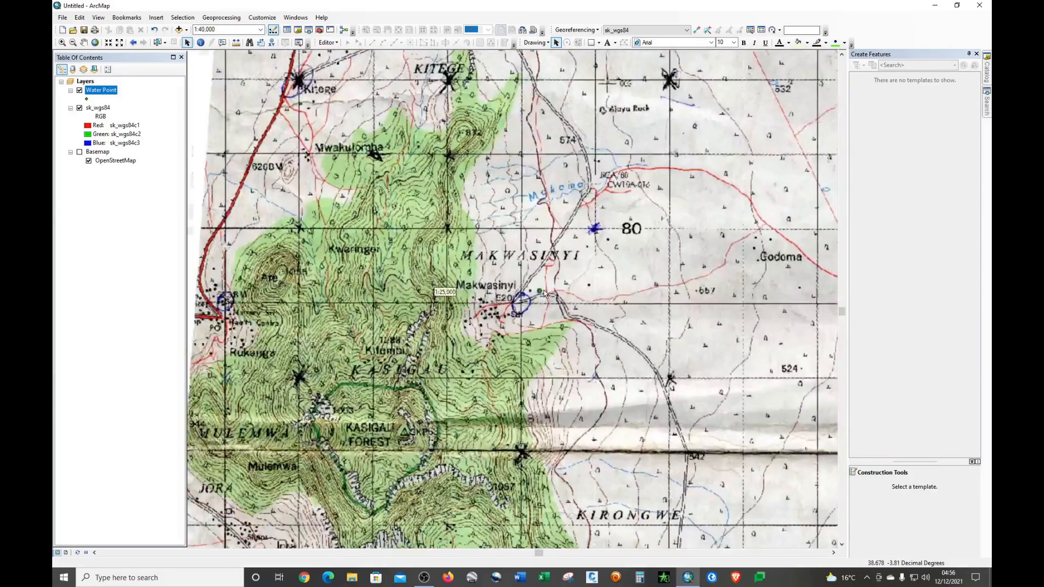
{"action": "scroll", "coordinate": [545, 294], "scroll_direction": "up", "scroll_amount": 1}
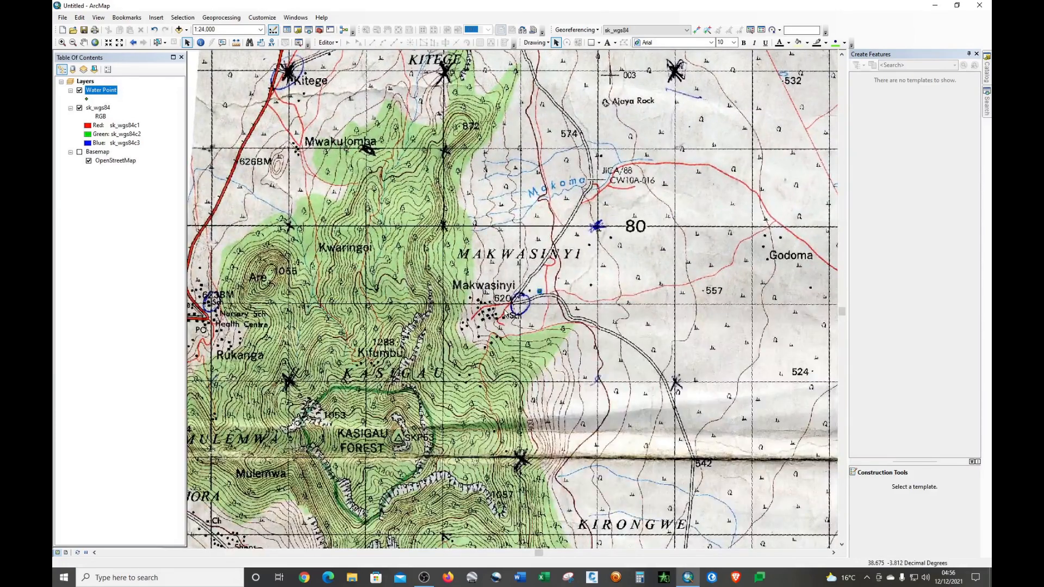
{"action": "scroll", "coordinate": [508, 316], "scroll_direction": "down", "scroll_amount": 1}
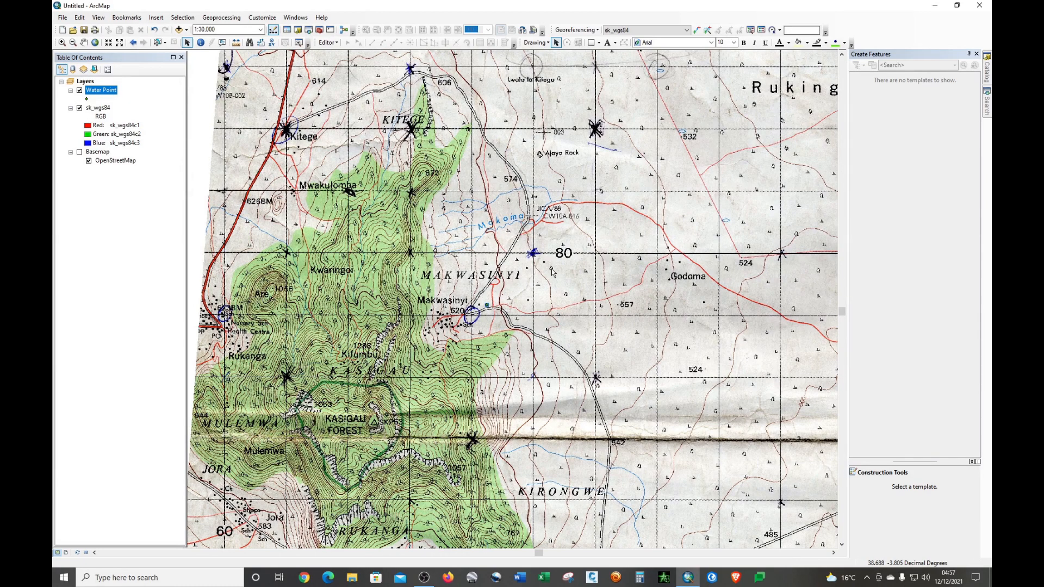
{"action": "left_click", "coordinate": [334, 44]}
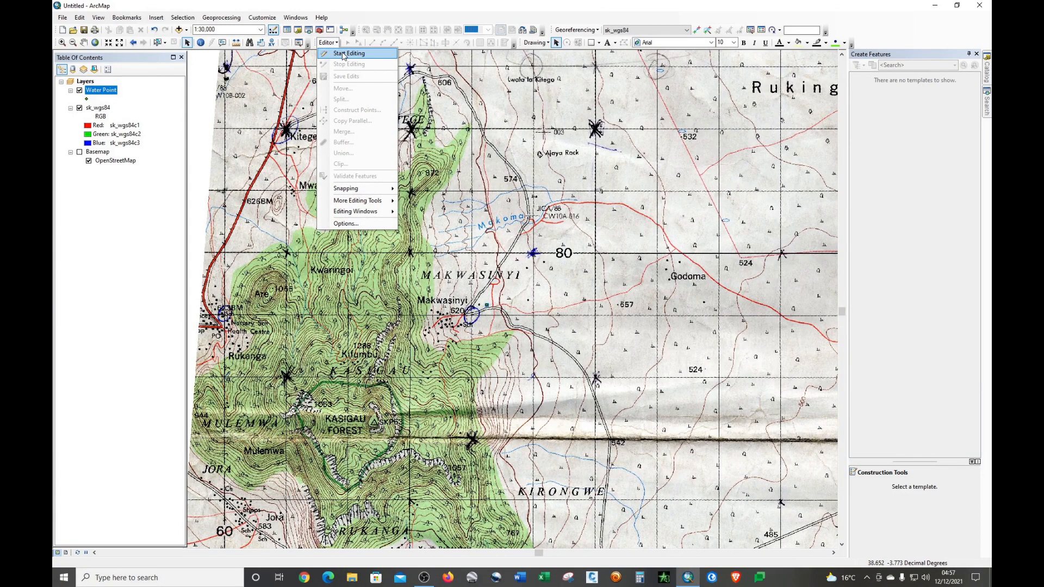
{"action": "left_click", "coordinate": [344, 54]}
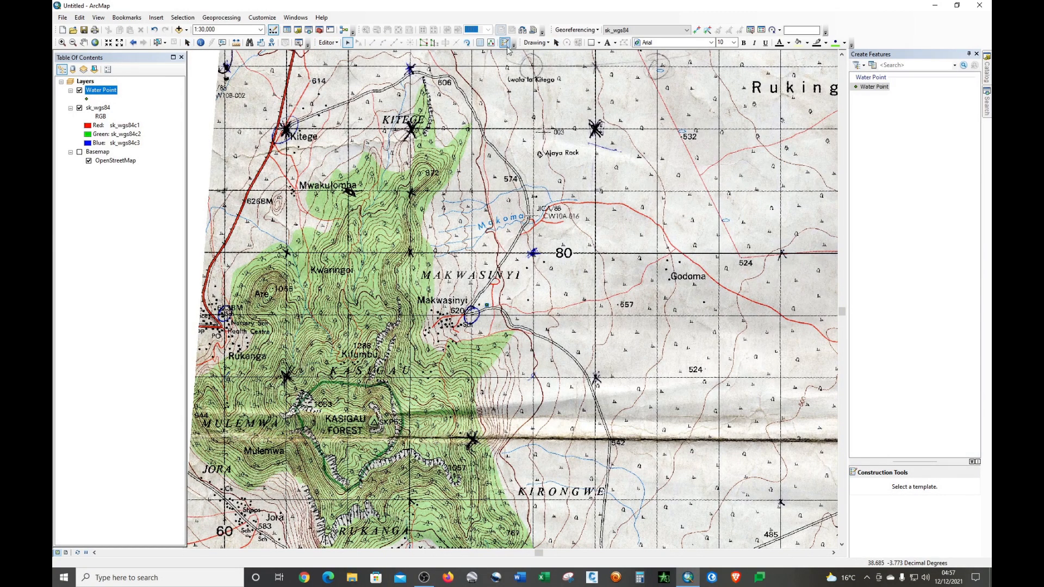
{"action": "left_click", "coordinate": [873, 86]}
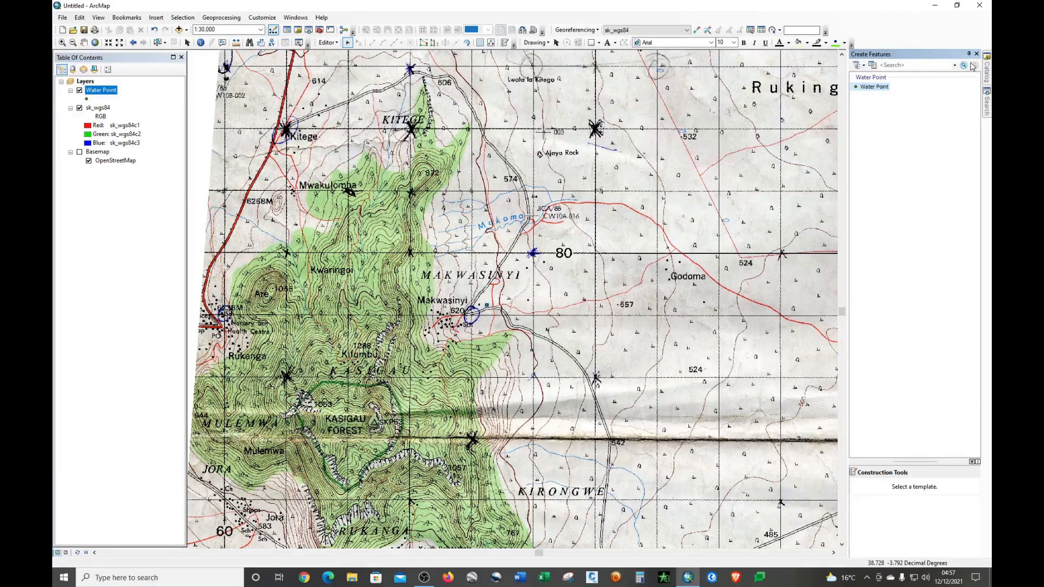
{"action": "left_click", "coordinate": [329, 42]}
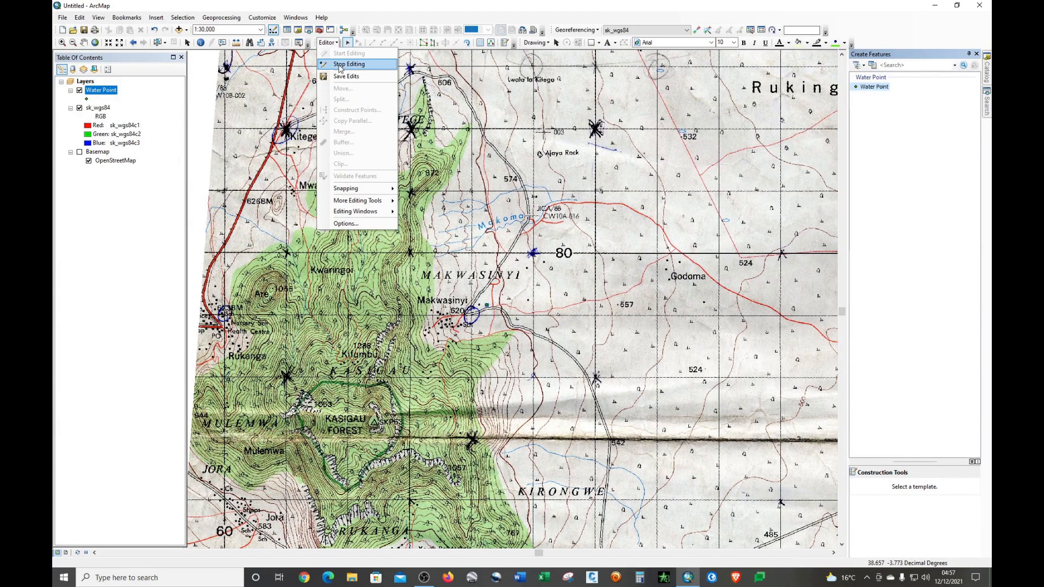
{"action": "left_click", "coordinate": [342, 67]}
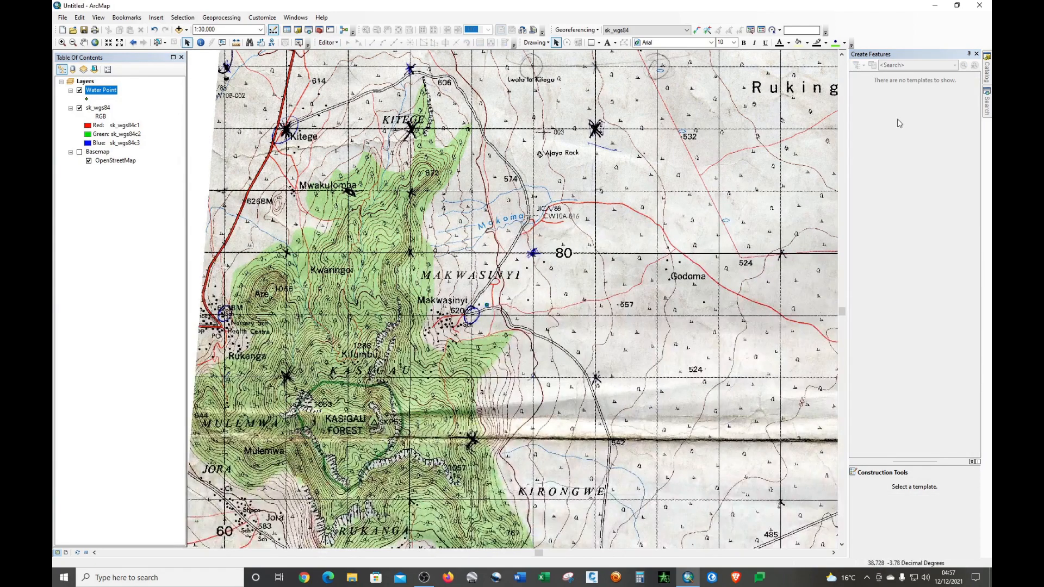
Start a new point shapefile named Shrubs in the Feature Classes folder
{"action": "mouse_move", "coordinate": [986, 63]}
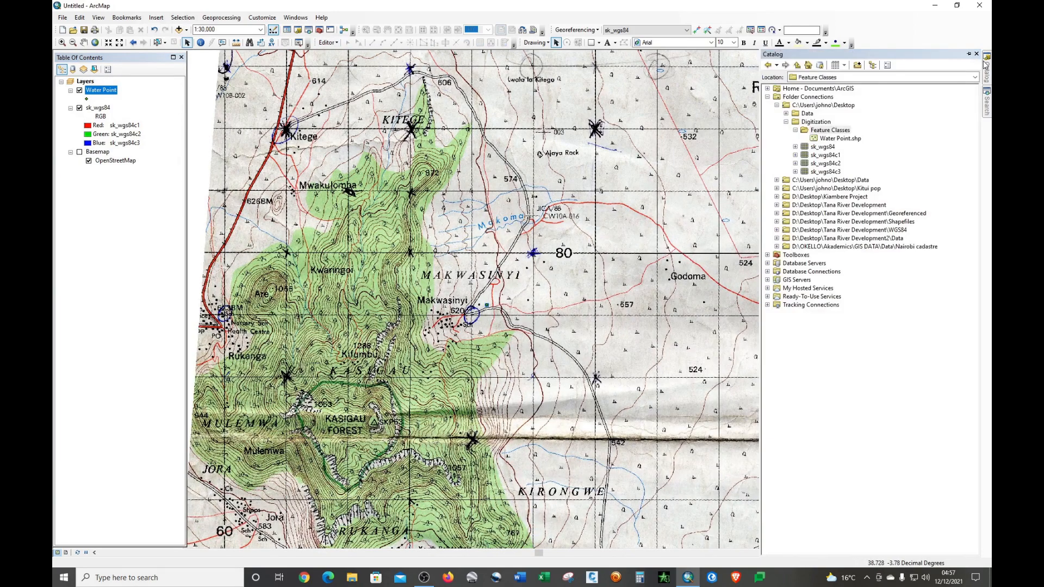
{"action": "right_click", "coordinate": [826, 133]}
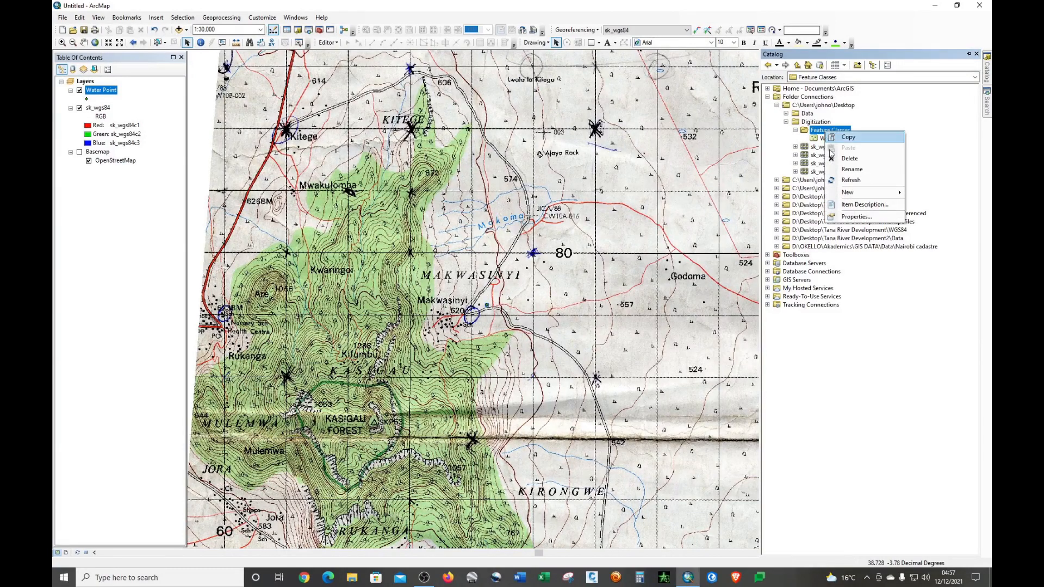
{"action": "mouse_move", "coordinate": [850, 193]}
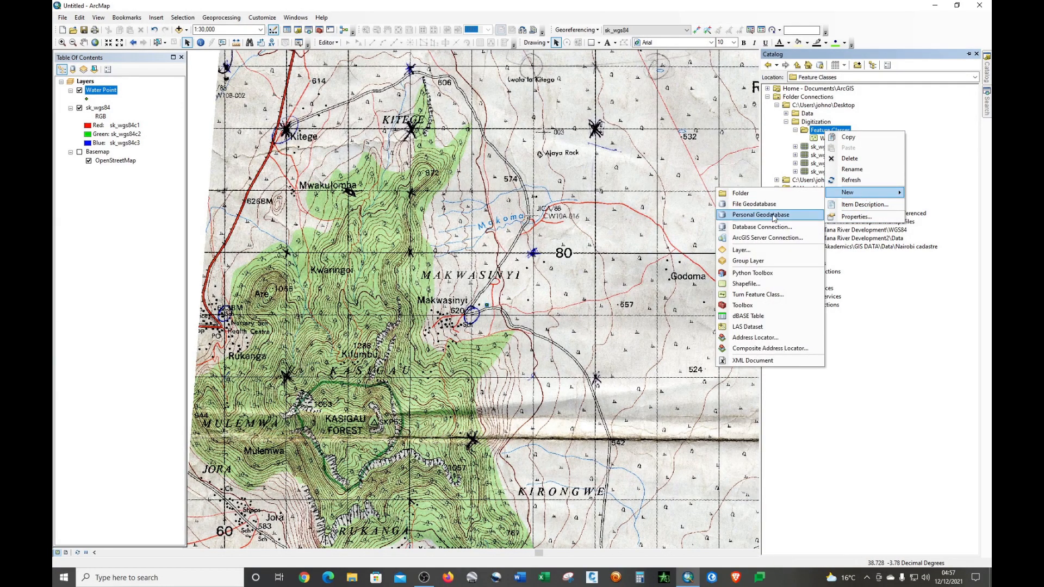
{"action": "left_click", "coordinate": [745, 283]}
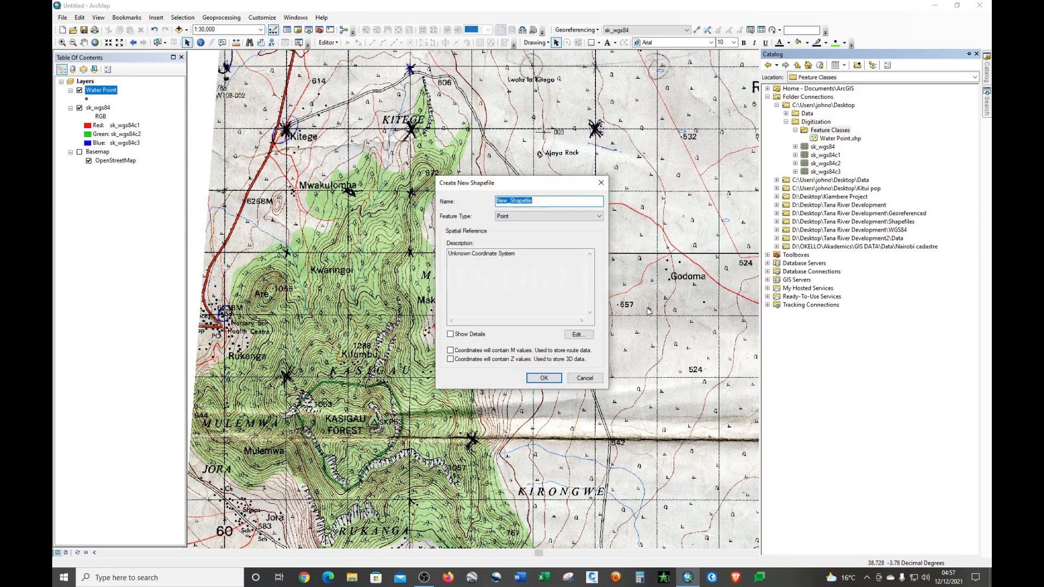
{"action": "left_click_drag", "start_coordinate": [513, 188], "coordinate": [591, 260]}
{"action": "type", "text": "Shrubs"}
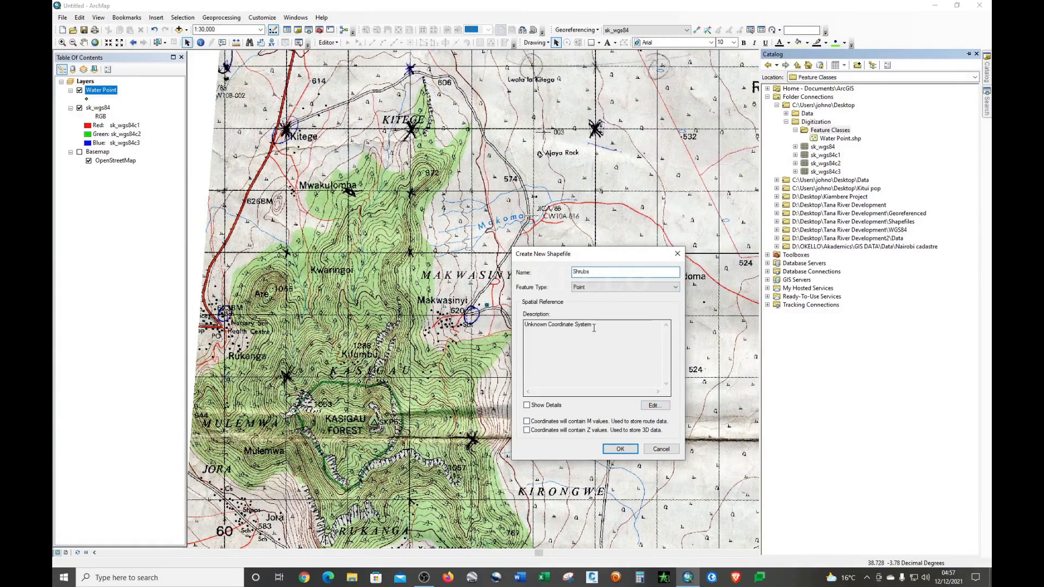
Import the GCS_WGS_1984 coordinate system from the sk_wgs84 raster for the Shrubs shapefile and create it
{"action": "left_click", "coordinate": [654, 407]}
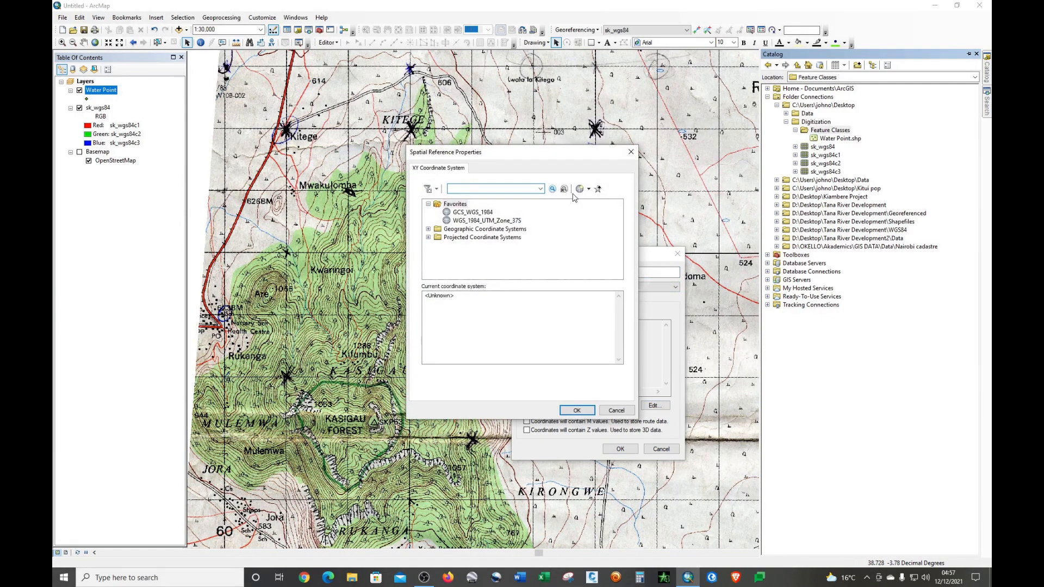
{"action": "left_click", "coordinate": [589, 189]}
{"action": "left_click", "coordinate": [598, 212]}
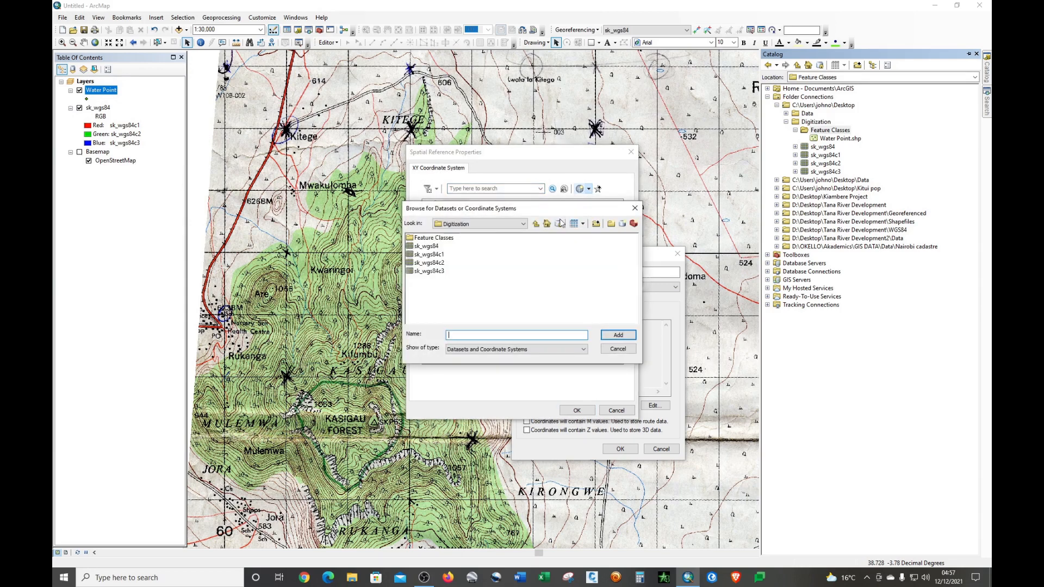
{"action": "left_click", "coordinate": [429, 245]}
{"action": "left_click", "coordinate": [618, 336]}
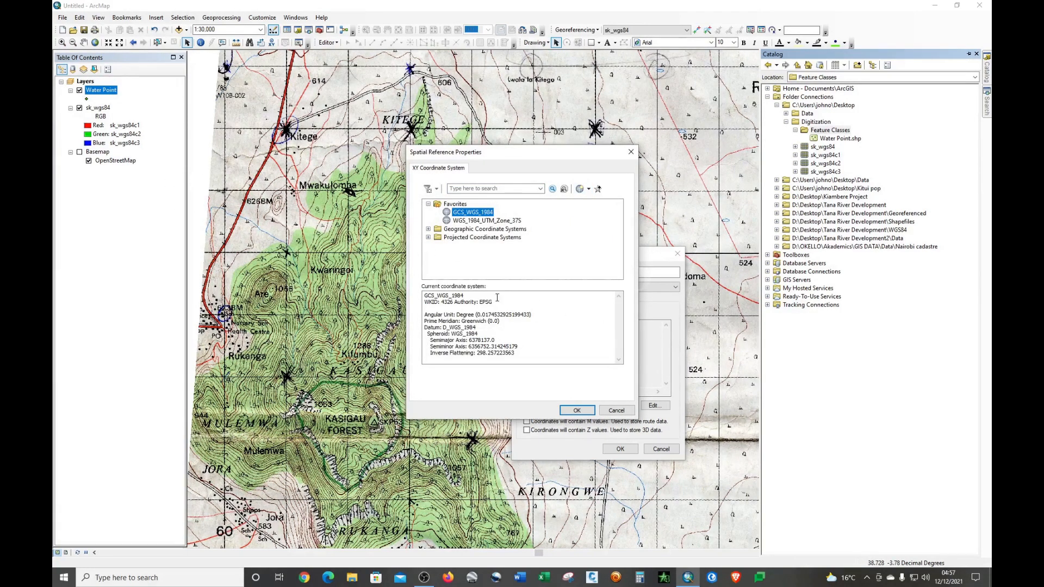
{"action": "left_click", "coordinate": [573, 409]}
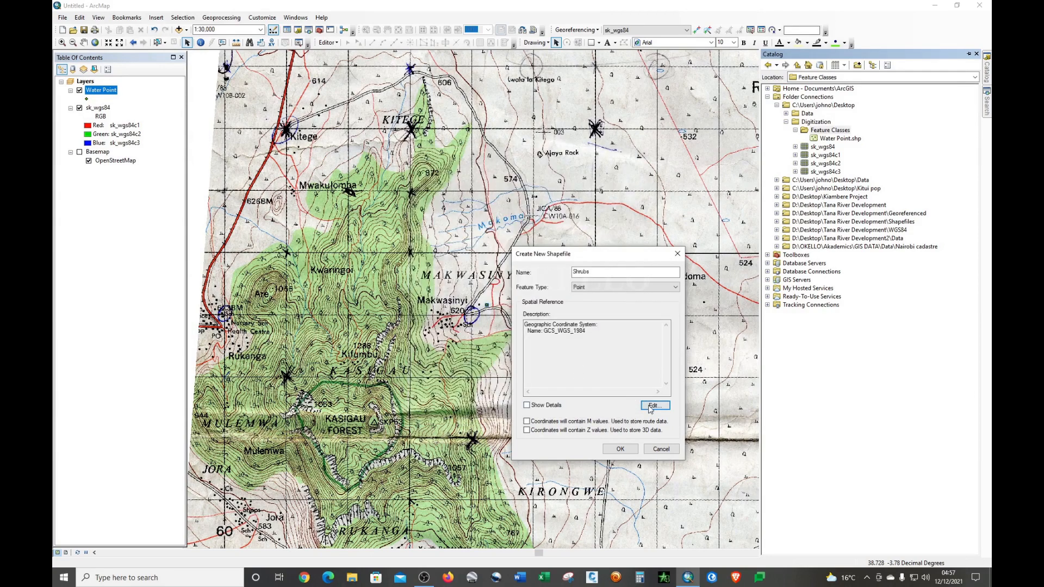
{"action": "left_click", "coordinate": [620, 448]}
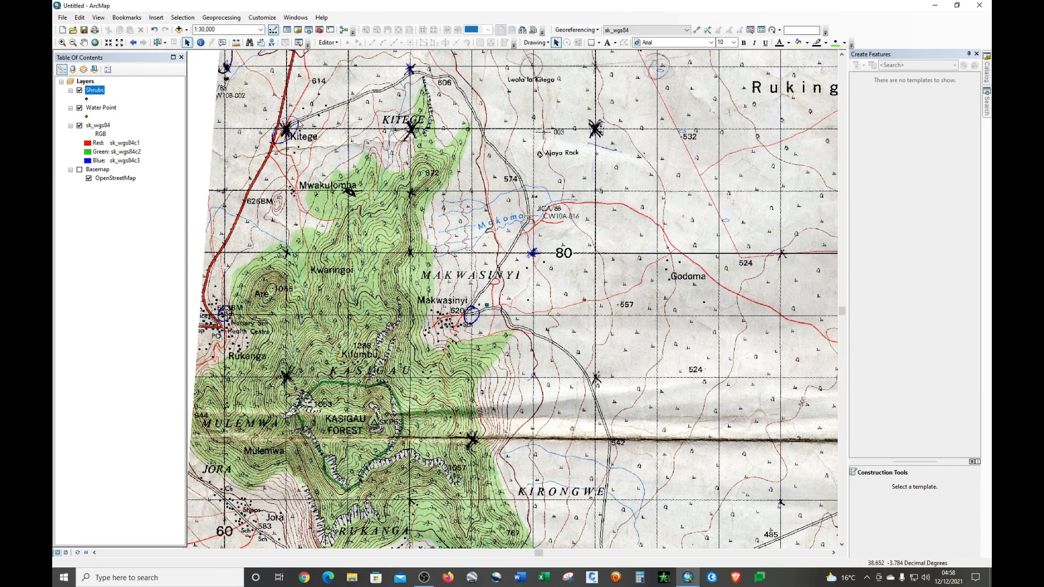
Start an edit session with the feature templates available for the Shrubs layer
{"action": "left_click", "coordinate": [335, 44]}
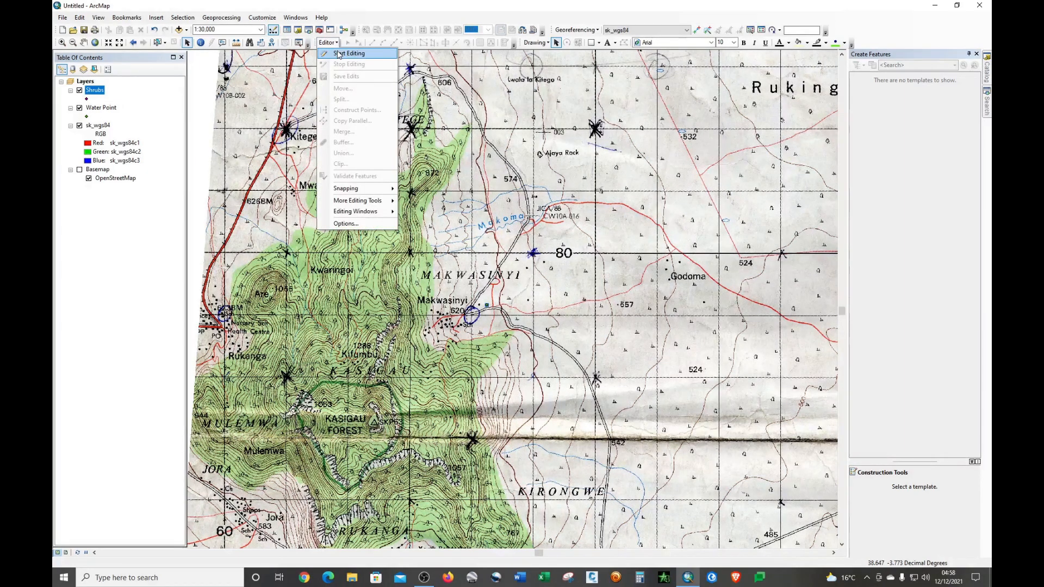
{"action": "left_click", "coordinate": [348, 54]}
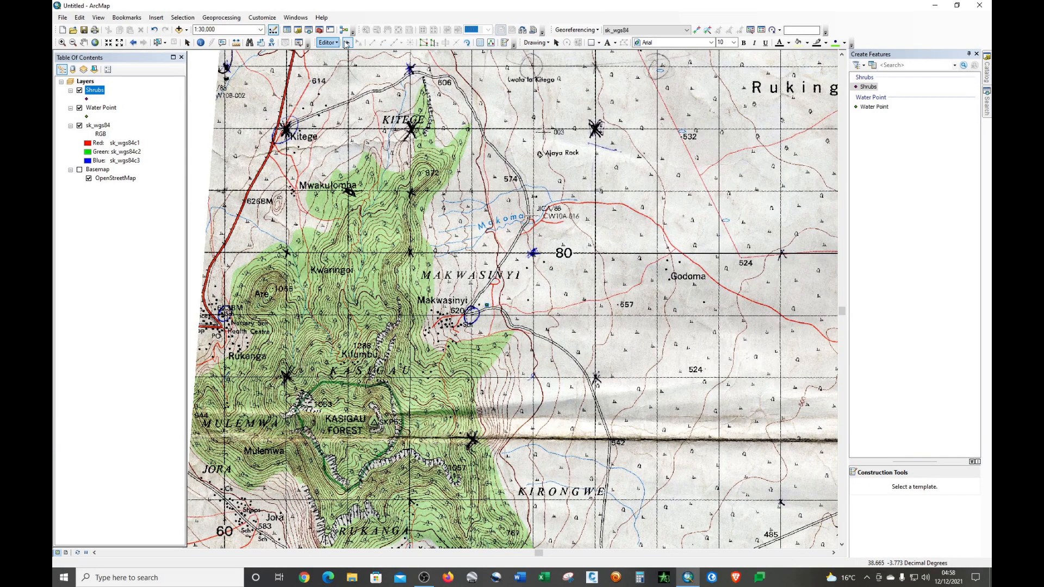
{"action": "left_click", "coordinate": [504, 43]}
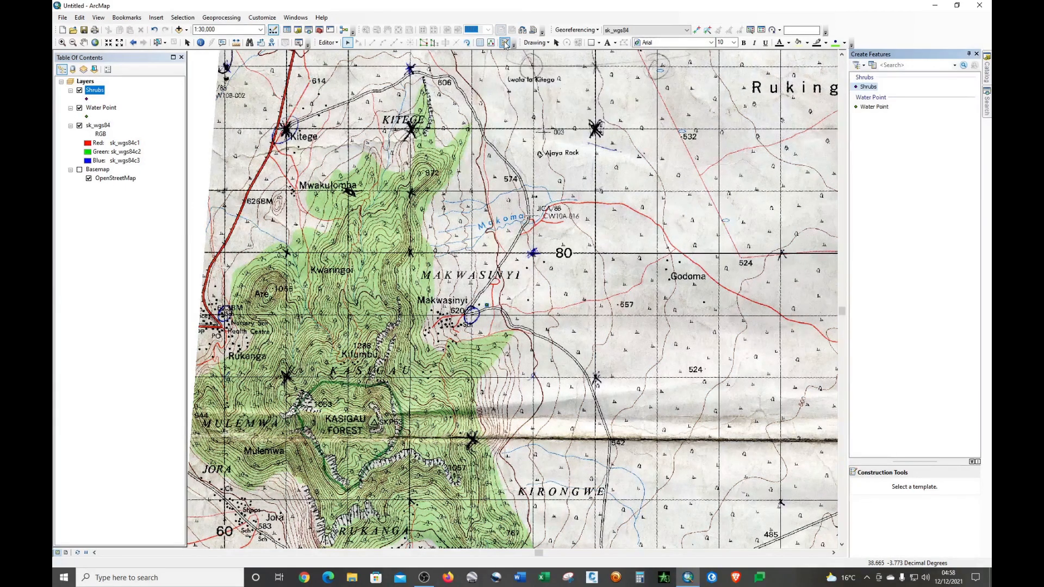
Digitize several points with the Shrubs template and Point construction tool on the shrub symbols around Kitege and Makwashinyi
{"action": "left_click", "coordinate": [868, 88]}
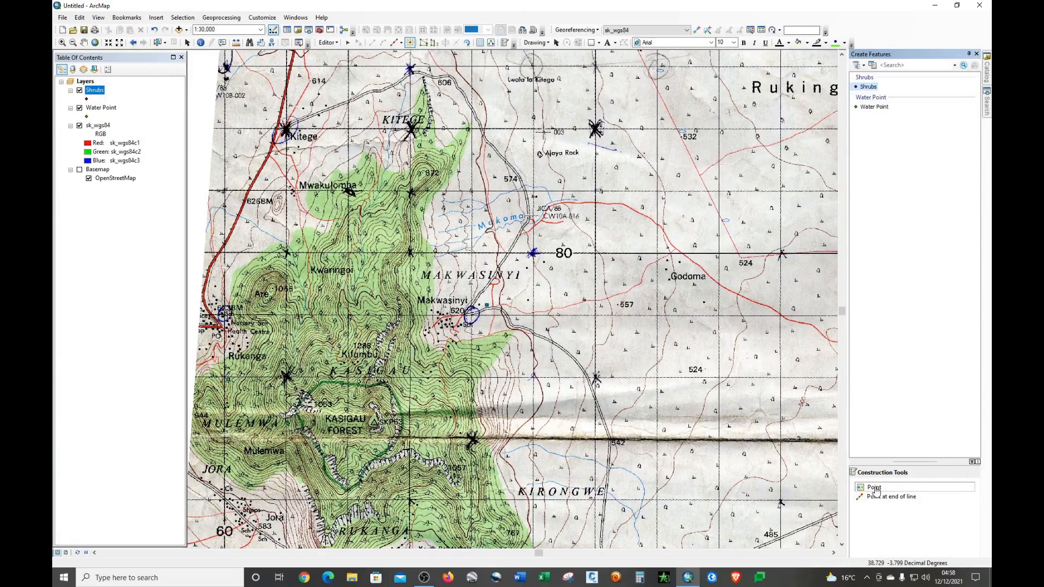
{"action": "scroll", "coordinate": [587, 472], "scroll_direction": "down", "scroll_amount": 3}
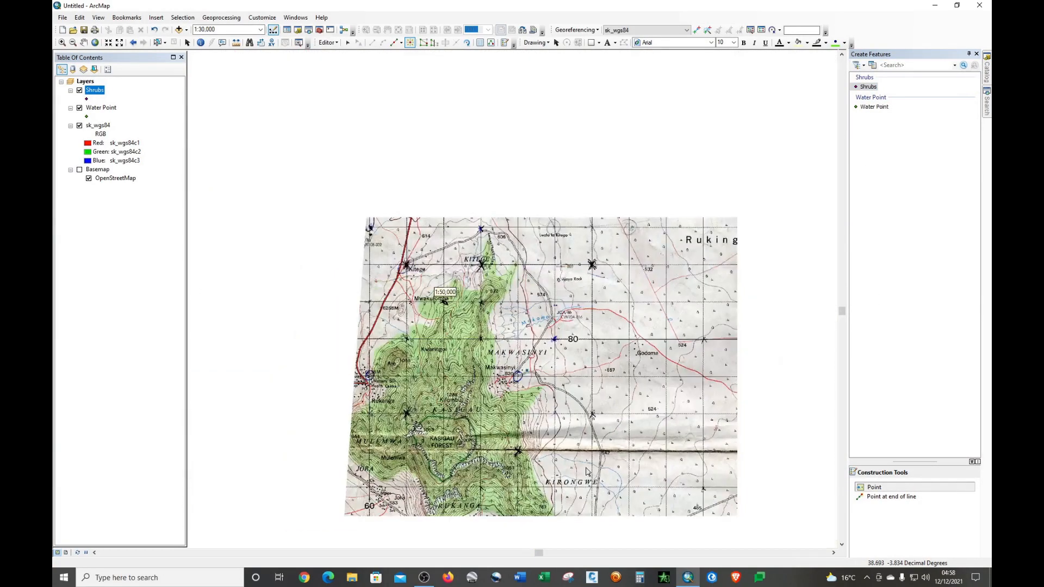
{"action": "scroll", "coordinate": [446, 121], "scroll_direction": "up", "scroll_amount": 3}
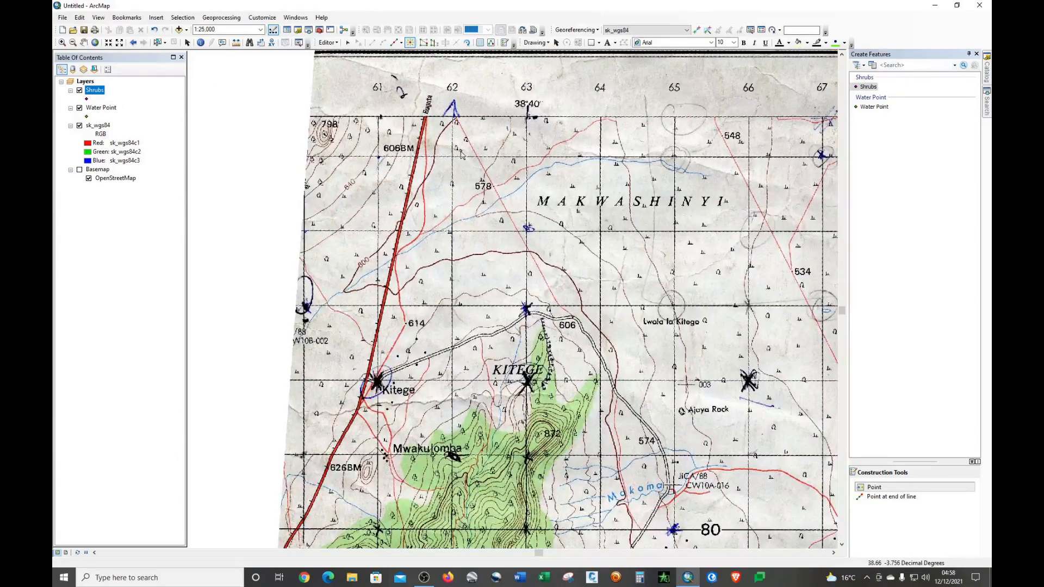
{"action": "left_click", "coordinate": [455, 148]}
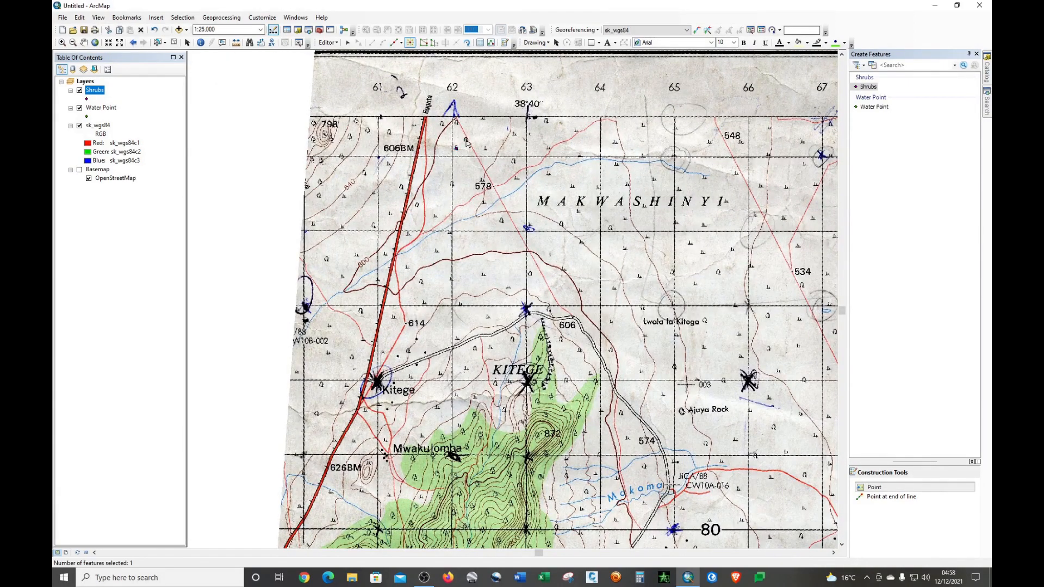
{"action": "left_click", "coordinate": [368, 130]}
{"action": "left_click", "coordinate": [356, 118]}
{"action": "left_click", "coordinate": [420, 281]}
{"action": "left_click", "coordinate": [622, 412]}
{"action": "left_click", "coordinate": [566, 382]}
{"action": "left_click", "coordinate": [723, 382]}
{"action": "left_click", "coordinate": [611, 226]}
Digitize more Shrubs points on the symbols north and south of the Rukinga Ranch label
{"action": "left_click", "coordinate": [84, 43]}
{"action": "left_click_drag", "start_coordinate": [648, 239], "coordinate": [405, 202]}
{"action": "left_click_drag", "start_coordinate": [699, 327], "coordinate": [593, 303]}
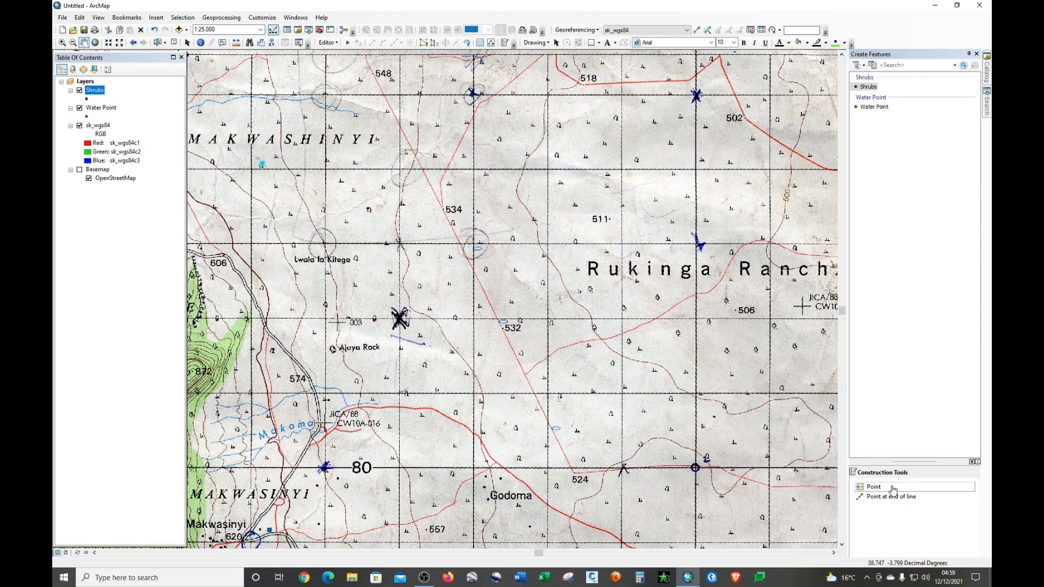
{"action": "left_click", "coordinate": [893, 488]}
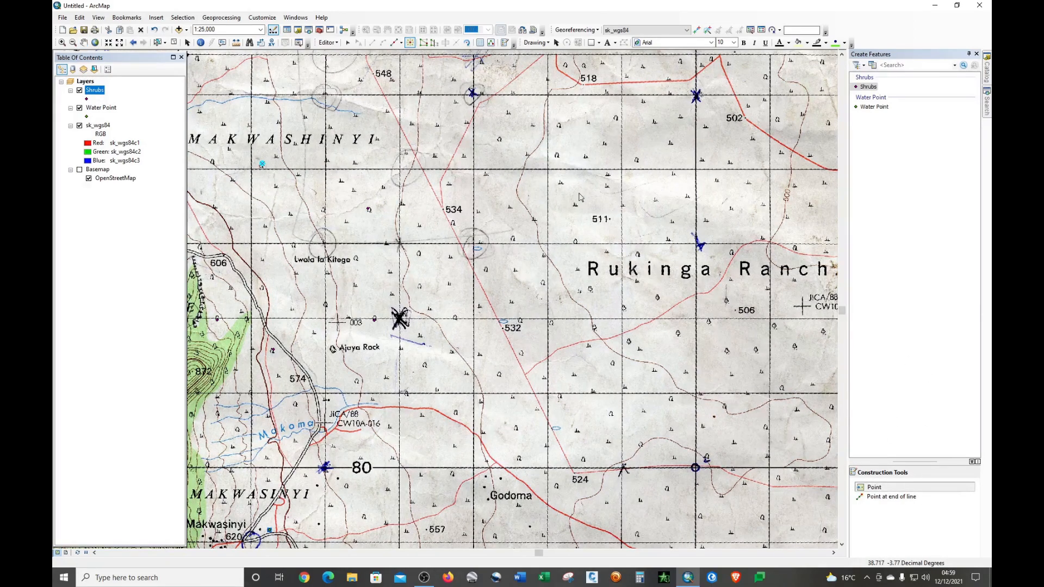
{"action": "left_click", "coordinate": [558, 124]}
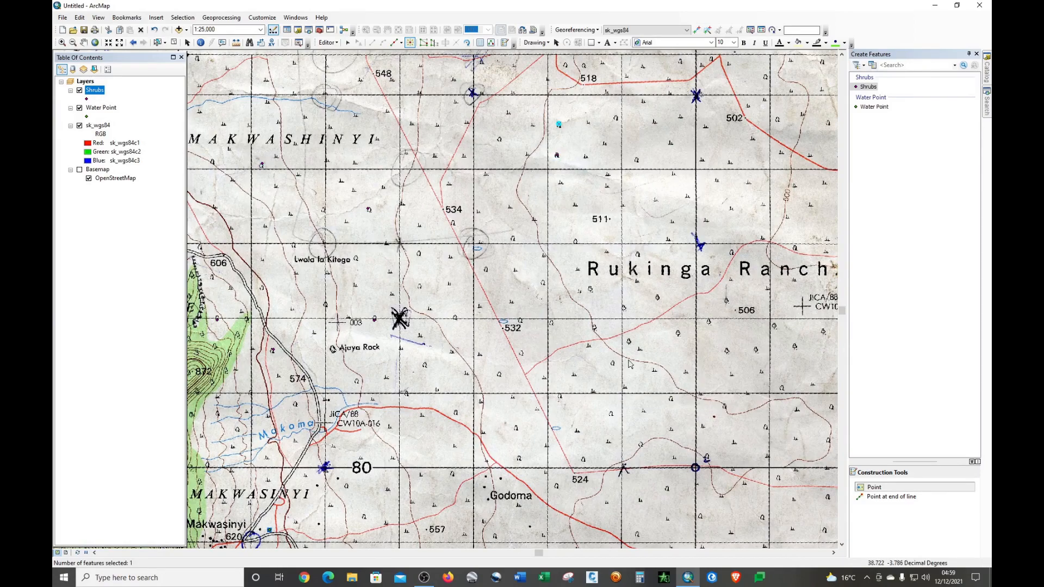
{"action": "left_click", "coordinate": [755, 351]}
{"action": "left_click", "coordinate": [775, 325]}
{"action": "left_click", "coordinate": [794, 346]}
{"action": "left_click", "coordinate": [583, 459]}
{"action": "left_click", "coordinate": [640, 446]}
{"action": "left_click", "coordinate": [672, 399]}
Digitize Shrubs points on the symbols south of Godoma and on both sides of the road near Kirongwe
{"action": "left_click", "coordinate": [83, 42]}
{"action": "left_click_drag", "start_coordinate": [446, 305], "coordinate": [517, 80]}
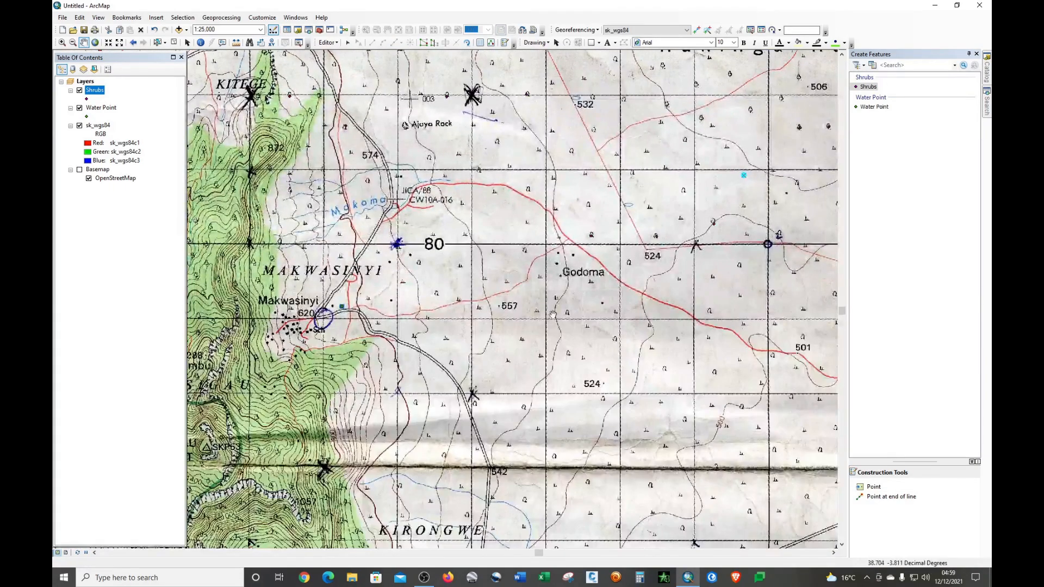
{"action": "left_click_drag", "start_coordinate": [553, 314], "coordinate": [448, 200]}
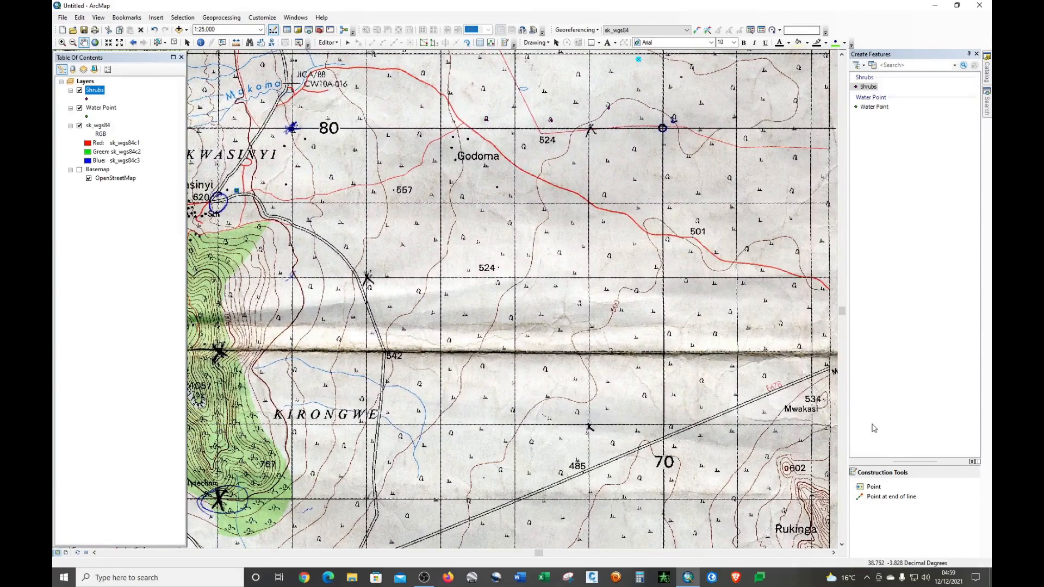
{"action": "left_click", "coordinate": [873, 487]}
{"action": "left_click", "coordinate": [482, 366]}
{"action": "left_click", "coordinate": [464, 239]}
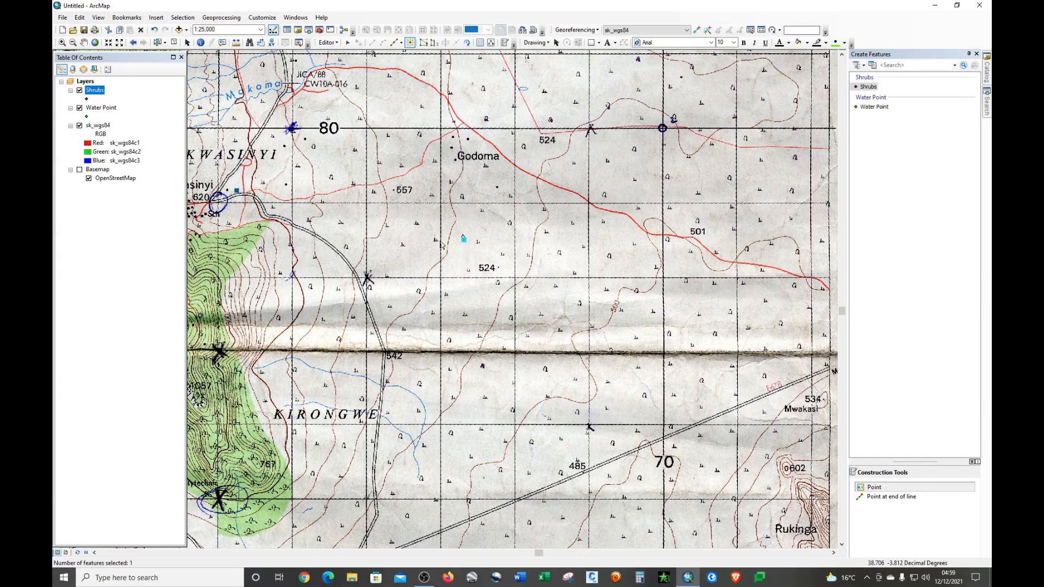
{"action": "left_click", "coordinate": [278, 318]}
{"action": "left_click", "coordinate": [449, 433]}
{"action": "left_click", "coordinate": [499, 470]}
Digitize Shrubs points on the symbols west and southwest of Rukinga hill, including near spot heights 493 and 500
{"action": "left_click", "coordinate": [83, 42]}
{"action": "left_click_drag", "start_coordinate": [599, 356], "coordinate": [418, 129]}
{"action": "left_click", "coordinate": [880, 488]}
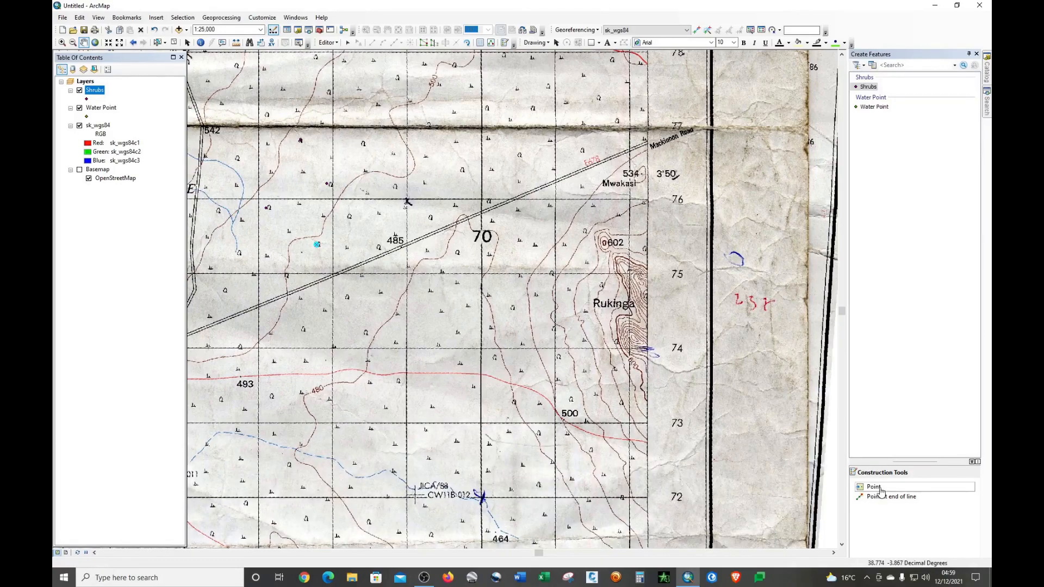
{"action": "left_click", "coordinate": [552, 273]}
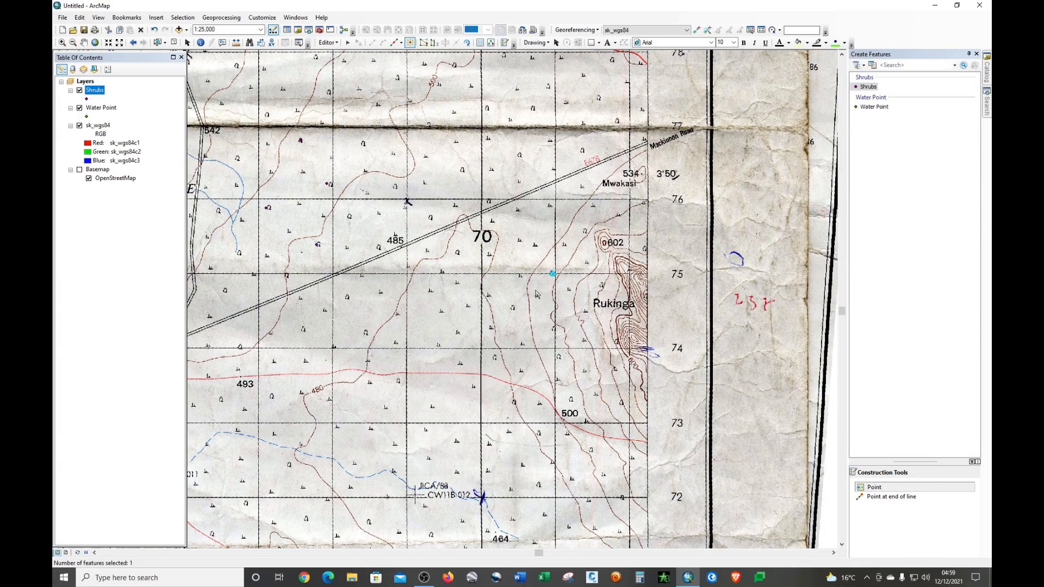
{"action": "left_click", "coordinate": [514, 309]}
{"action": "left_click", "coordinate": [540, 434]}
{"action": "left_click", "coordinate": [398, 382]}
{"action": "left_click", "coordinate": [431, 534]}
{"action": "left_click", "coordinate": [222, 399]}
{"action": "left_click", "coordinate": [272, 397]}
Digitize Shrubs points on the symbols in the map's southwest corner, between the VOI lettering and Kwa Mgola
{"action": "left_click", "coordinate": [83, 43]}
{"action": "left_click_drag", "start_coordinate": [224, 344], "coordinate": [587, 274]}
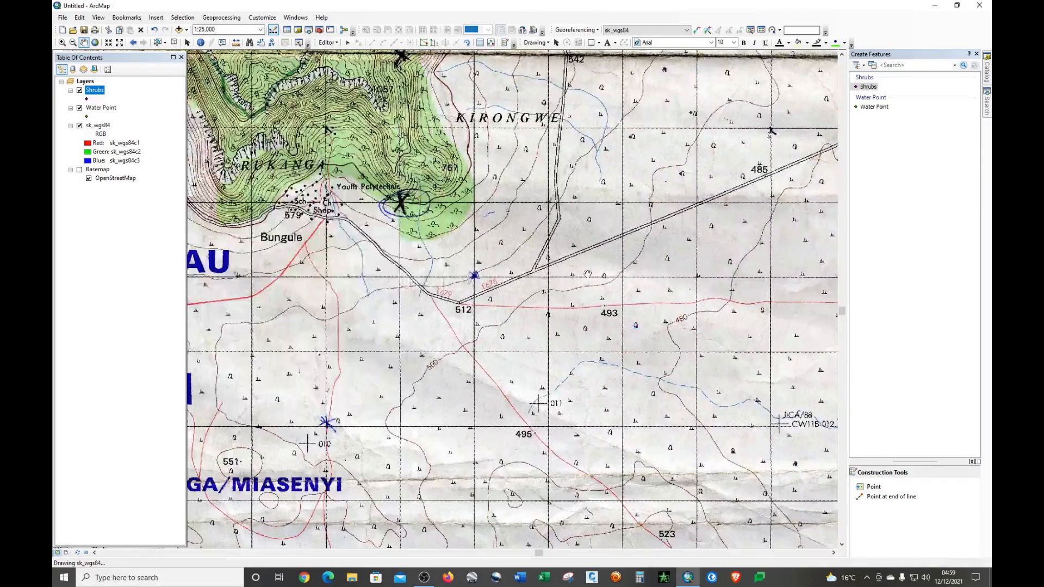
{"action": "left_click_drag", "start_coordinate": [459, 366], "coordinate": [775, 250]}
{"action": "mouse_move", "coordinate": [533, 267]}
{"action": "left_mouse_down"}
{"action": "mouse_move", "coordinate": [562, 226]}
{"action": "mouse_move", "coordinate": [545, 162]}
{"action": "left_mouse_up"}
{"action": "left_click", "coordinate": [873, 486]}
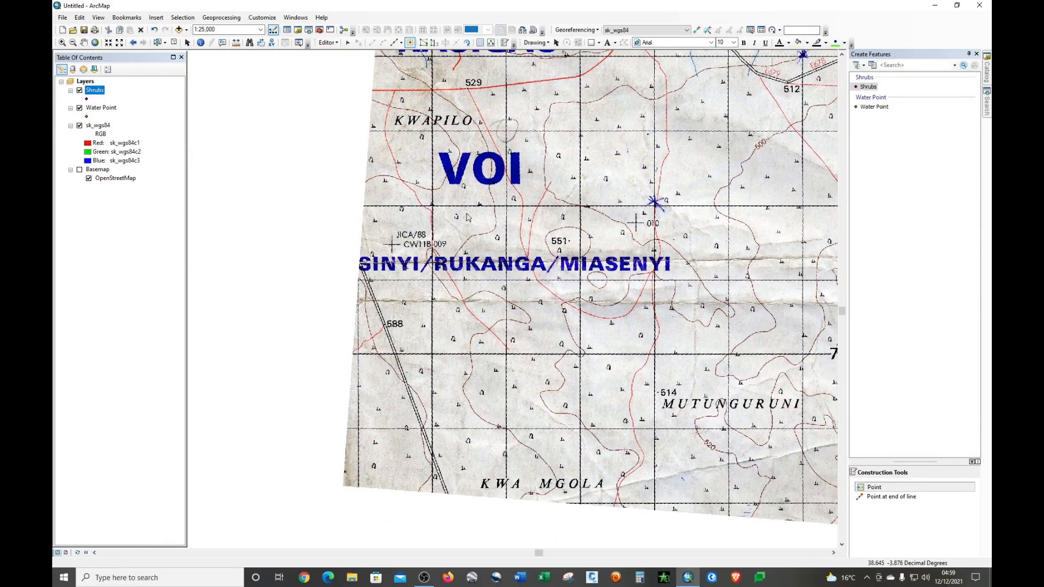
{"action": "left_click", "coordinate": [401, 209]}
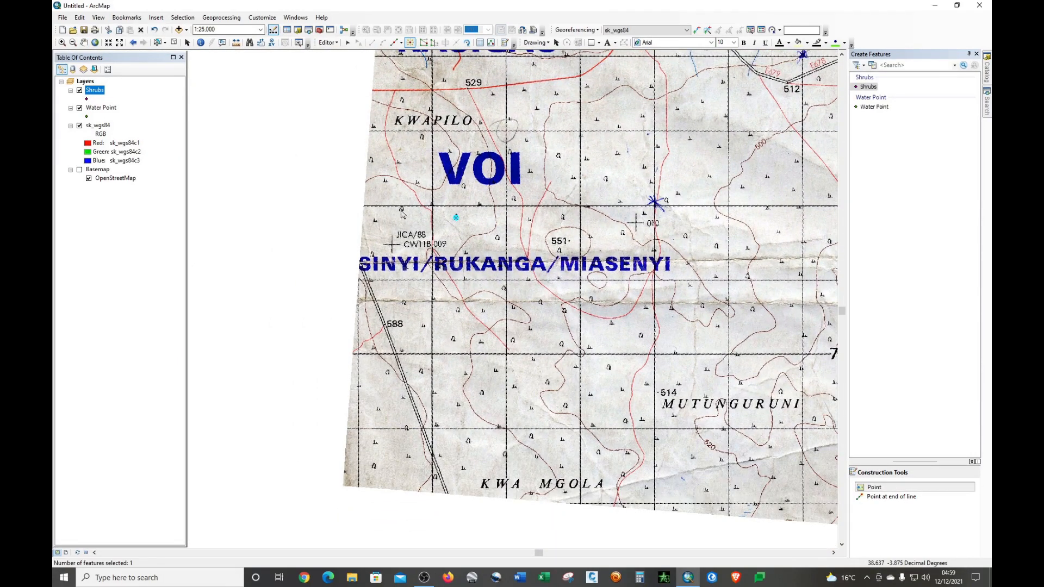
{"action": "left_click", "coordinate": [453, 340]}
{"action": "left_click", "coordinate": [561, 344]}
{"action": "left_click", "coordinate": [605, 178]}
{"action": "left_click", "coordinate": [598, 452]}
{"action": "left_click", "coordinate": [623, 473]}
{"action": "left_click", "coordinate": [467, 442]}
{"action": "left_click", "coordinate": [422, 371]}
Digitize Shrubs points on the symbols west of Rukinga hill, on both sides of the double-line road near spot height 485
{"action": "left_click", "coordinate": [84, 42]}
{"action": "mouse_move", "coordinate": [706, 209]}
{"action": "left_mouse_down"}
{"action": "mouse_move", "coordinate": [449, 390]}
{"action": "mouse_move", "coordinate": [262, 390]}
{"action": "mouse_move", "coordinate": [227, 481]}
{"action": "mouse_move", "coordinate": [199, 485]}
{"action": "left_mouse_up"}
{"action": "left_click_drag", "start_coordinate": [613, 485], "coordinate": [503, 320]}
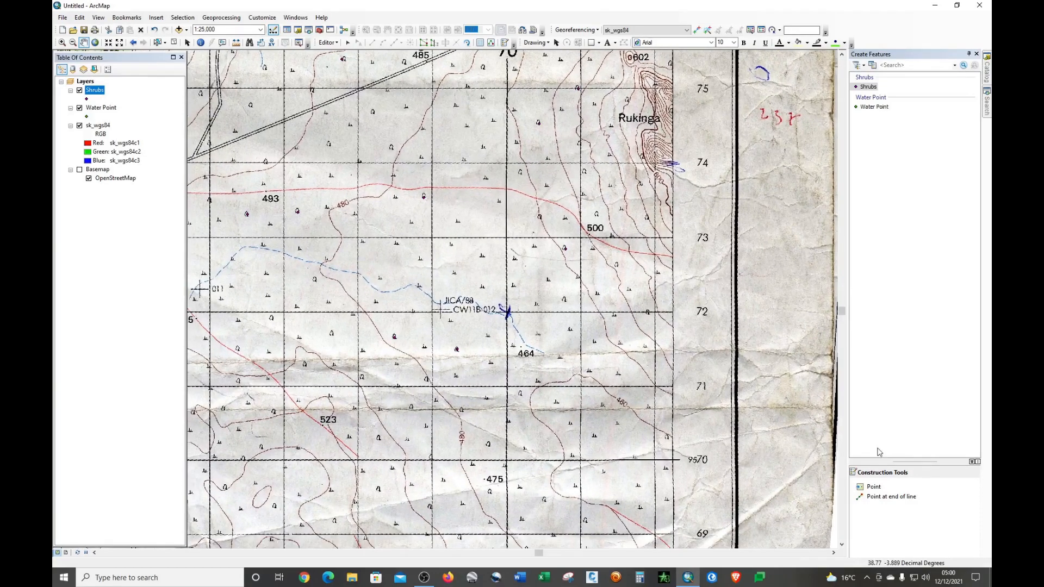
{"action": "left_click", "coordinate": [865, 488]}
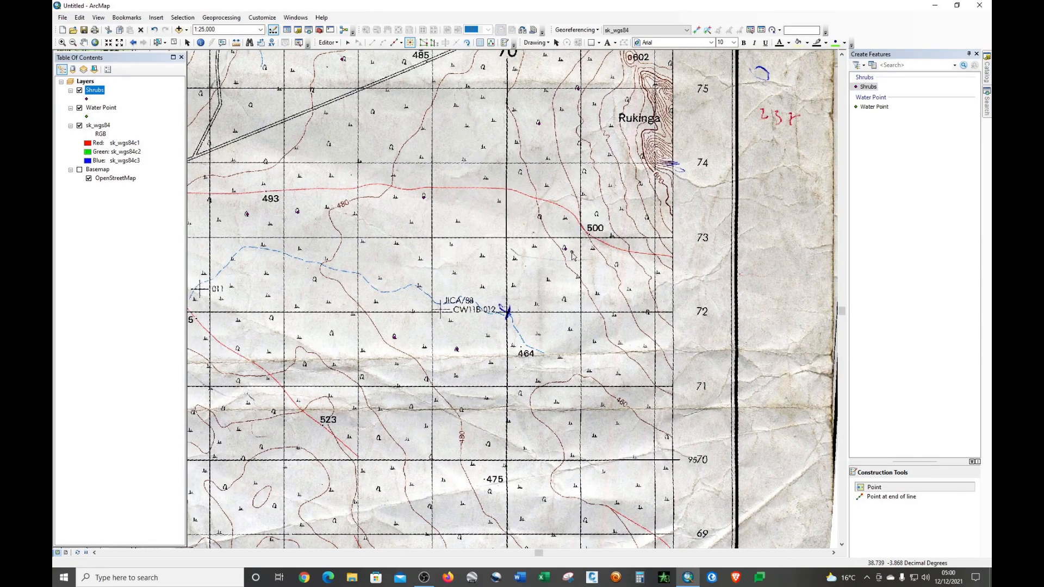
{"action": "left_click", "coordinate": [518, 172]}
{"action": "left_click", "coordinate": [329, 144]}
{"action": "left_click", "coordinate": [373, 110]}
{"action": "left_click", "coordinate": [391, 147]}
{"action": "left_click", "coordinate": [250, 106]}
{"action": "left_click", "coordinate": [263, 69]}
Digitize Shrubs points on the symbols east of Makwasinyi, between Godoma and spot height 542
{"action": "left_click", "coordinate": [83, 42]}
{"action": "left_click_drag", "start_coordinate": [345, 220], "coordinate": [571, 378]}
{"action": "left_click_drag", "start_coordinate": [380, 263], "coordinate": [766, 440]}
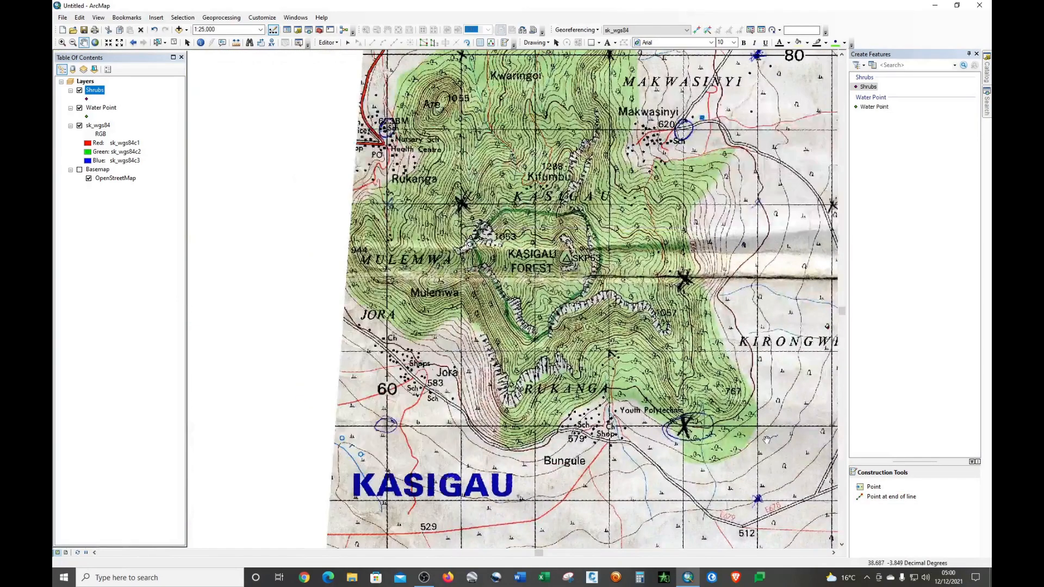
{"action": "left_click_drag", "start_coordinate": [746, 376], "coordinate": [681, 516]}
{"action": "left_click_drag", "start_coordinate": [658, 339], "coordinate": [603, 417]}
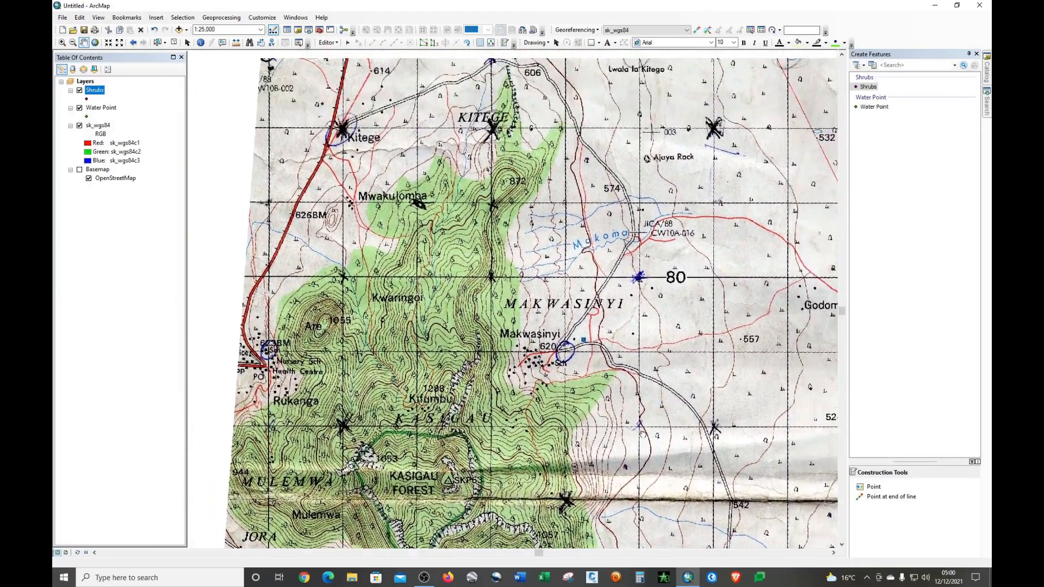
{"action": "left_click_drag", "start_coordinate": [781, 525], "coordinate": [590, 392]}
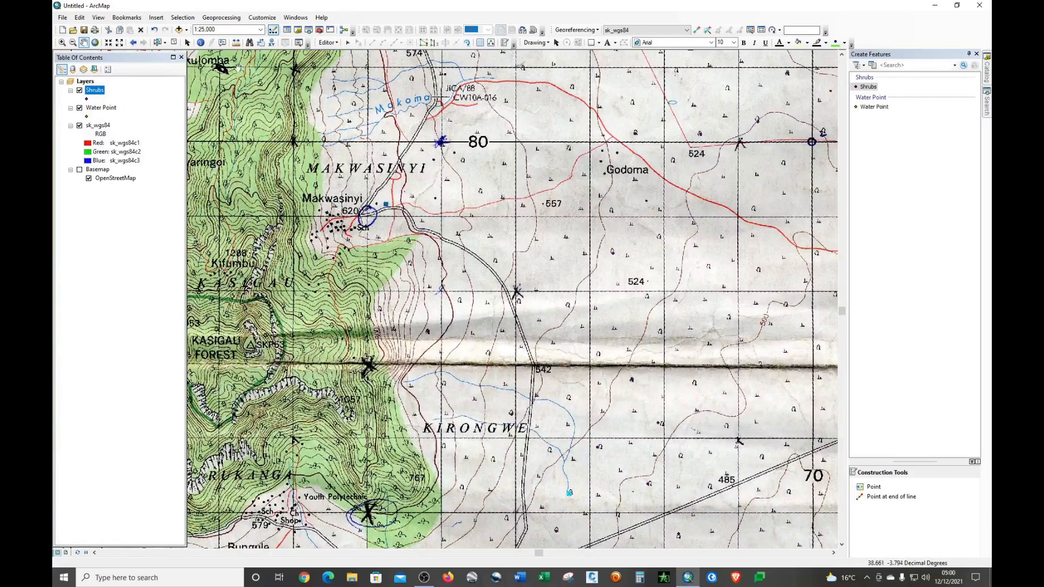
{"action": "left_click", "coordinate": [881, 488]}
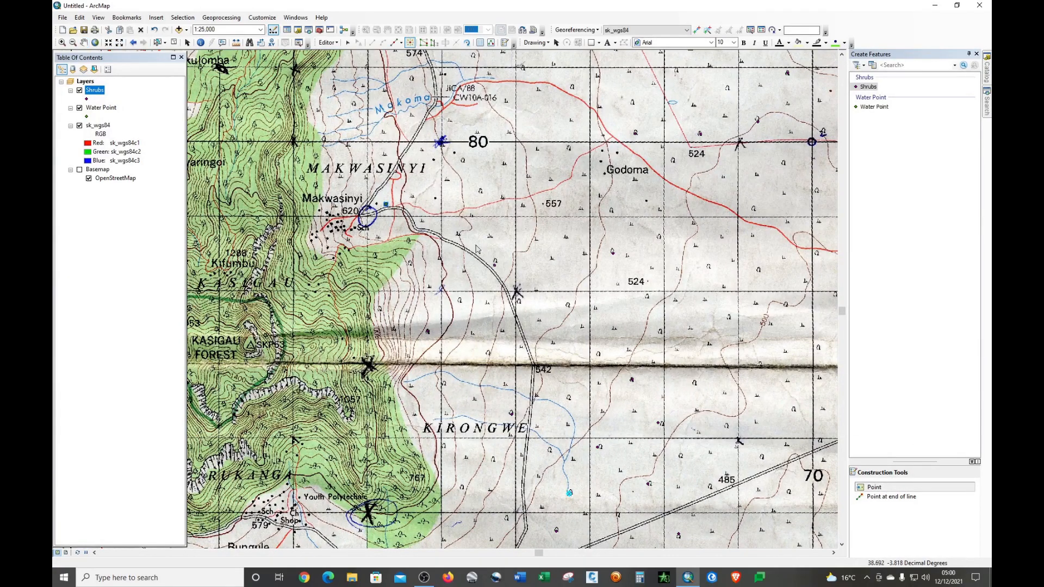
{"action": "left_click", "coordinate": [479, 192]}
{"action": "left_click", "coordinate": [463, 160]}
{"action": "left_click", "coordinate": [567, 148]}
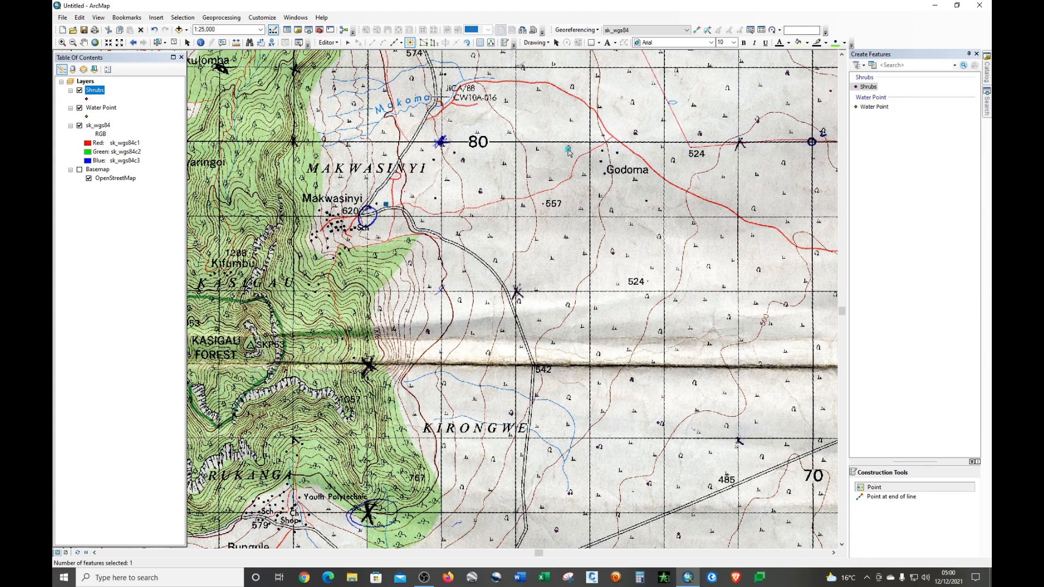
{"action": "left_click", "coordinate": [573, 86]}
{"action": "left_click", "coordinate": [566, 304]}
{"action": "left_click", "coordinate": [461, 302]}
{"action": "left_click", "coordinate": [489, 352]}
Save the Shrubs edits and end the editing session
{"action": "left_click", "coordinate": [334, 43]}
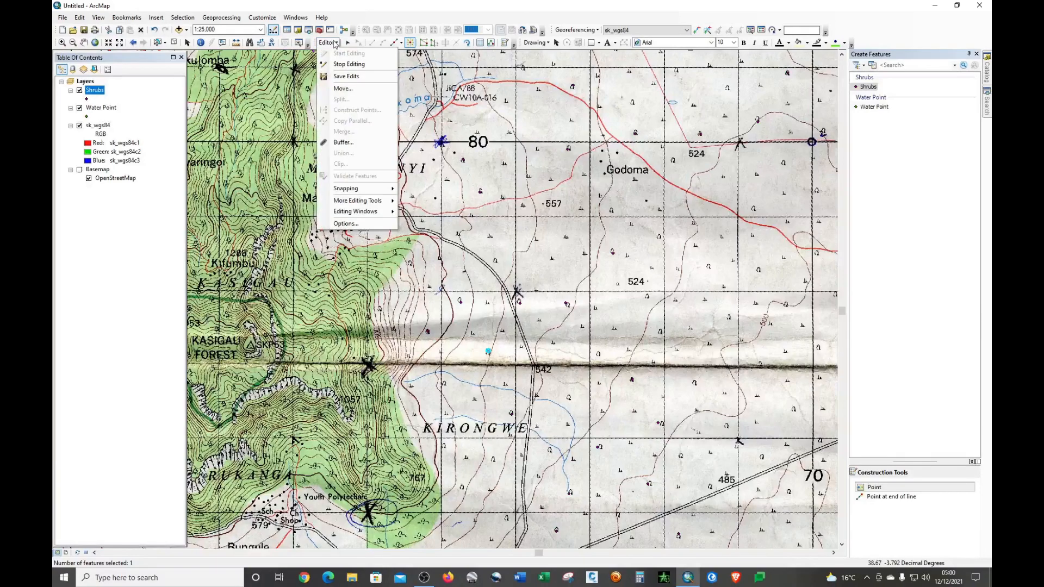
{"action": "left_click", "coordinate": [343, 77]}
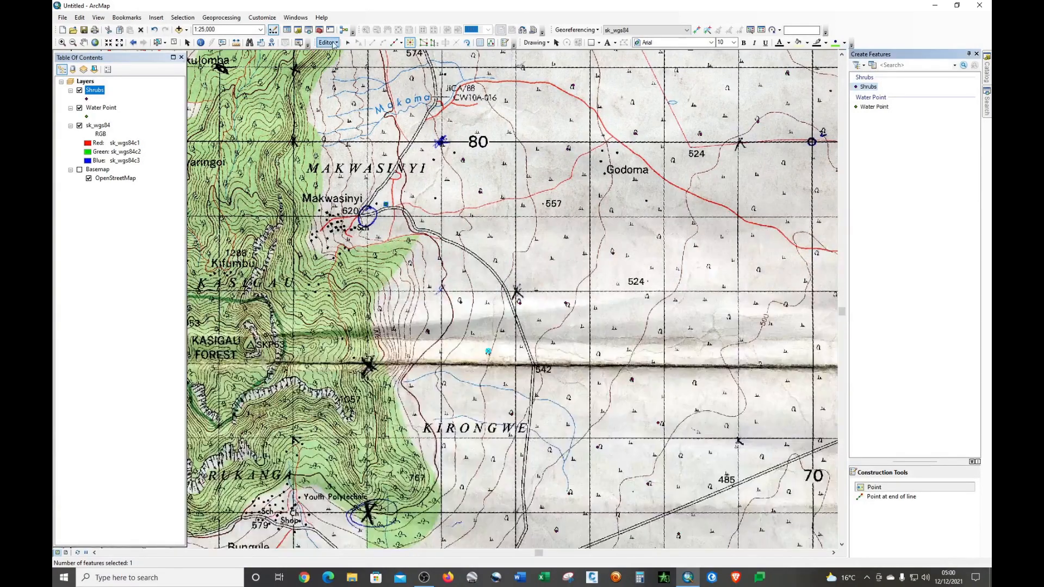
{"action": "left_click", "coordinate": [332, 43]}
{"action": "left_click", "coordinate": [344, 64]}
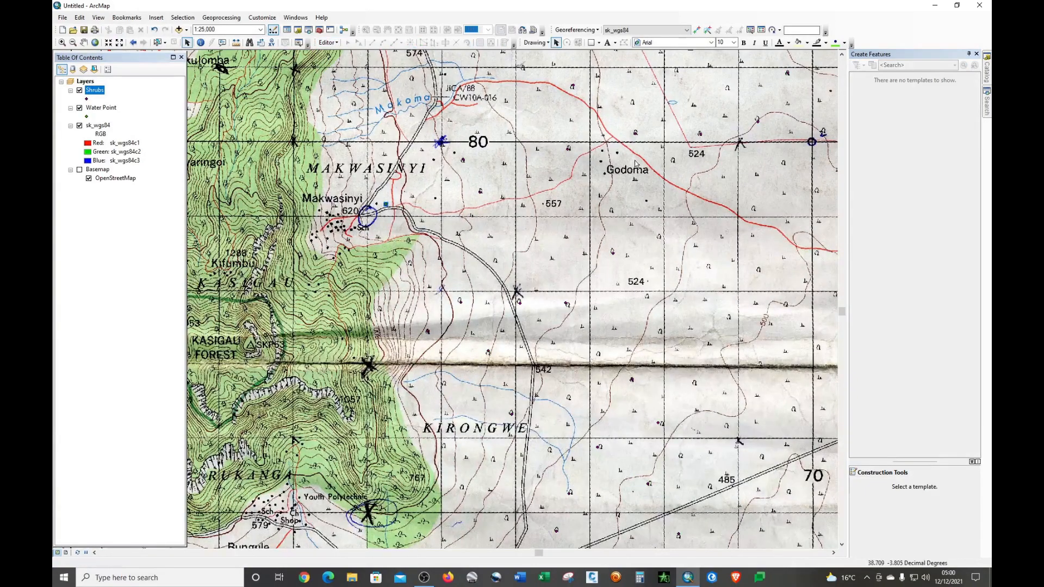
Start a new point shapefile named Scrubs in the Feature Classes folder
{"action": "left_click", "coordinate": [987, 76]}
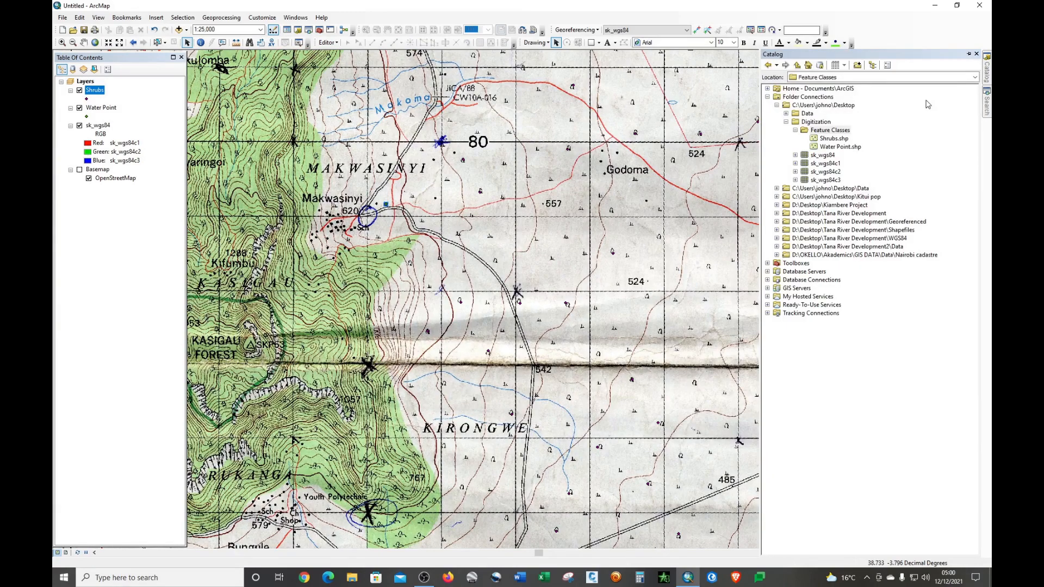
{"action": "right_click", "coordinate": [830, 131]}
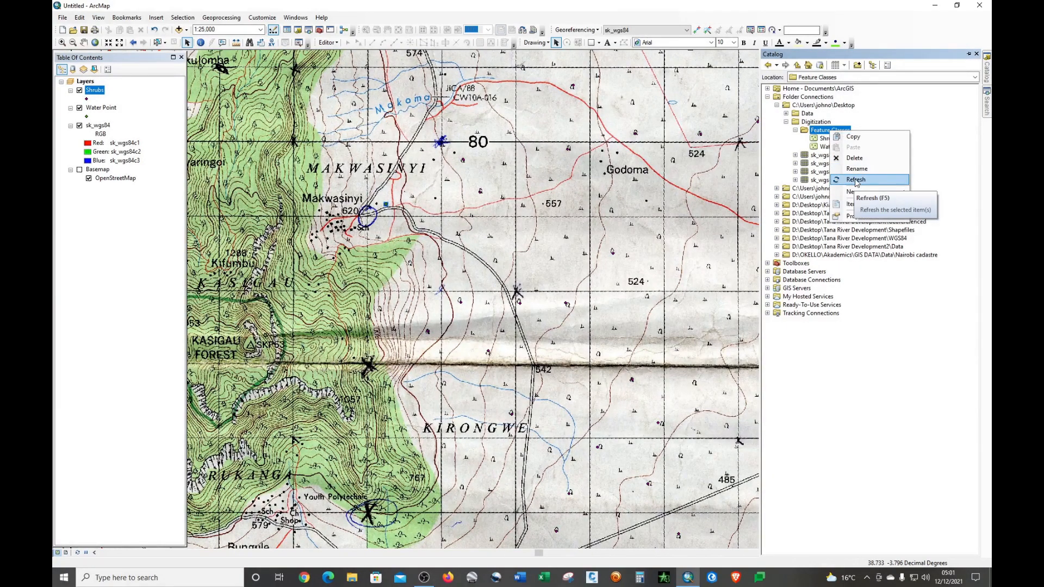
{"action": "mouse_move", "coordinate": [855, 196]}
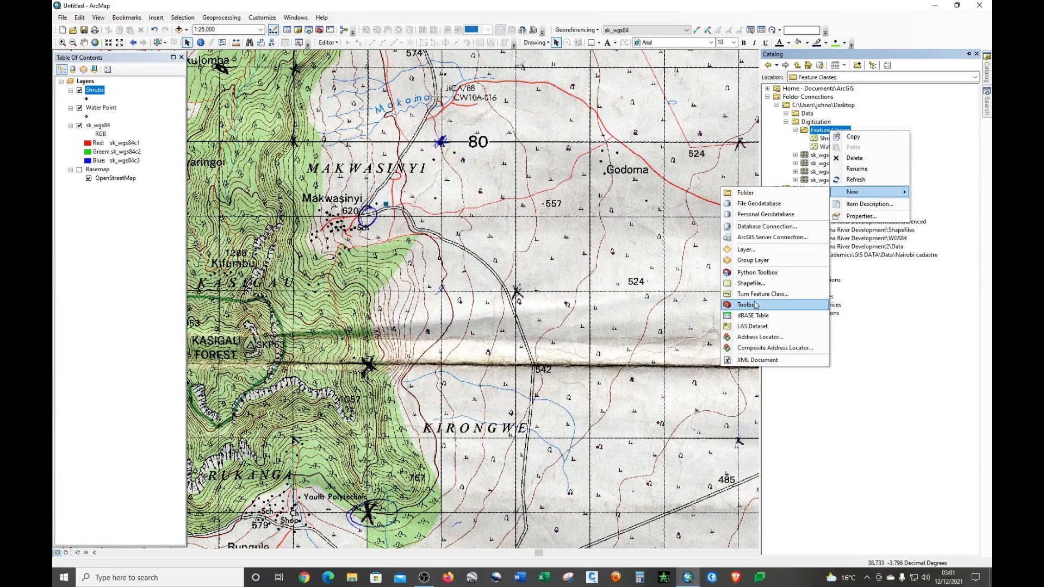
{"action": "left_click", "coordinate": [756, 284]}
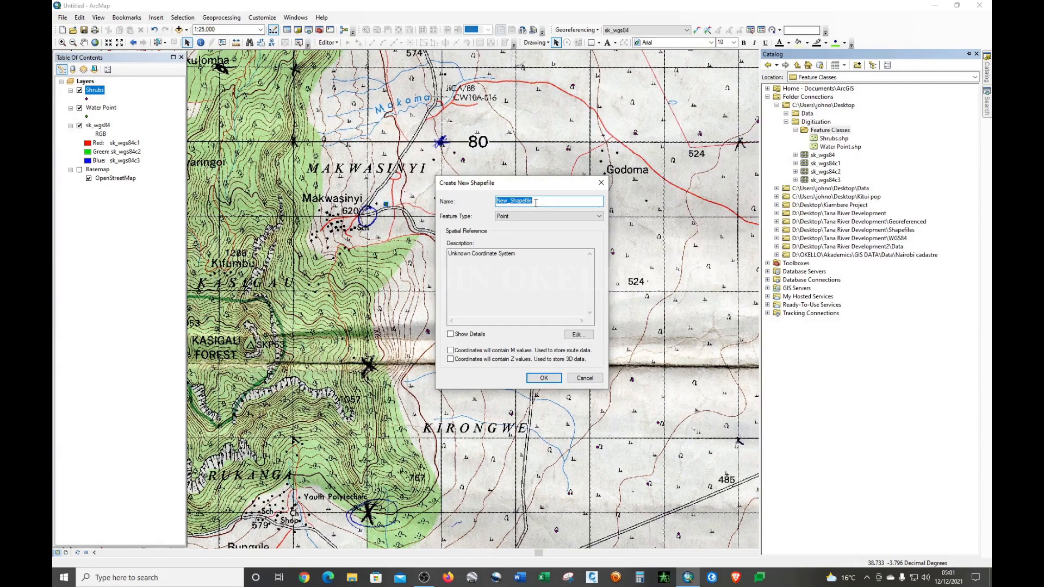
{"action": "type", "text": "Scrubs"}
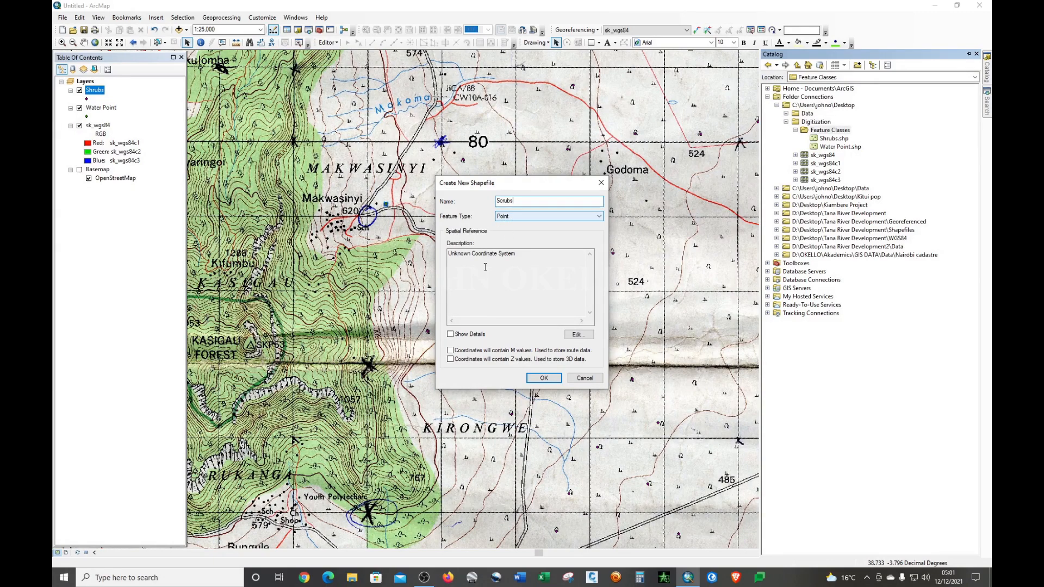
Assign the world geographic coordinate system WGS 1984 to the Scrubs shapefile and create it
{"action": "left_click", "coordinate": [578, 335]}
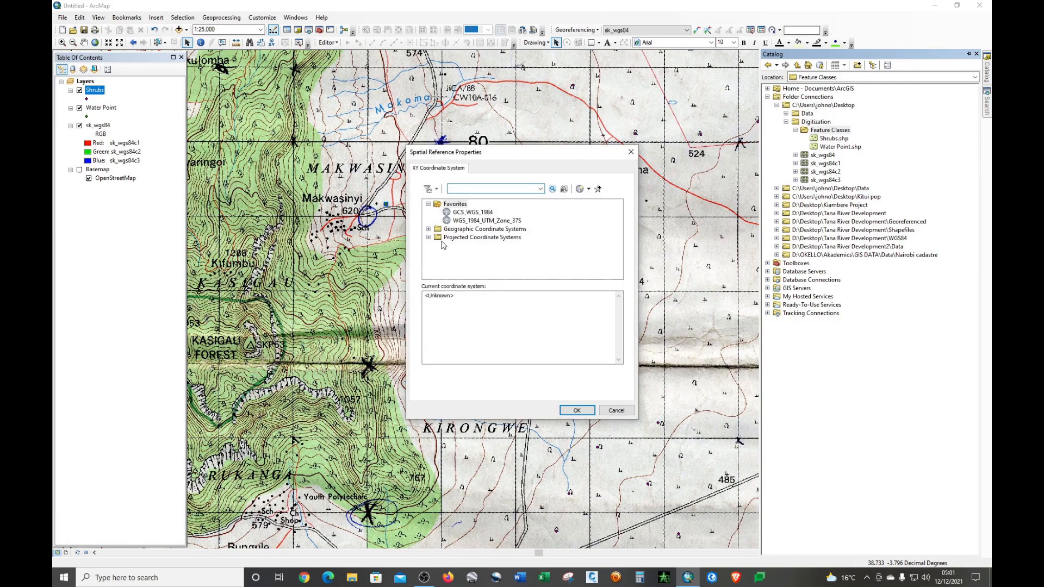
{"action": "left_click", "coordinate": [428, 229]}
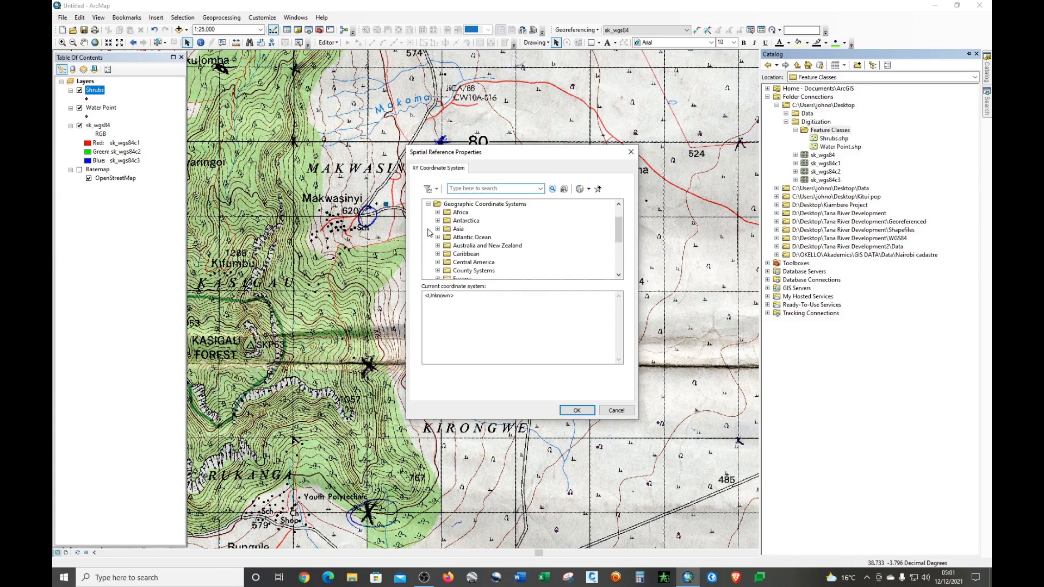
{"action": "scroll", "coordinate": [473, 247], "scroll_direction": "down", "scroll_amount": 3}
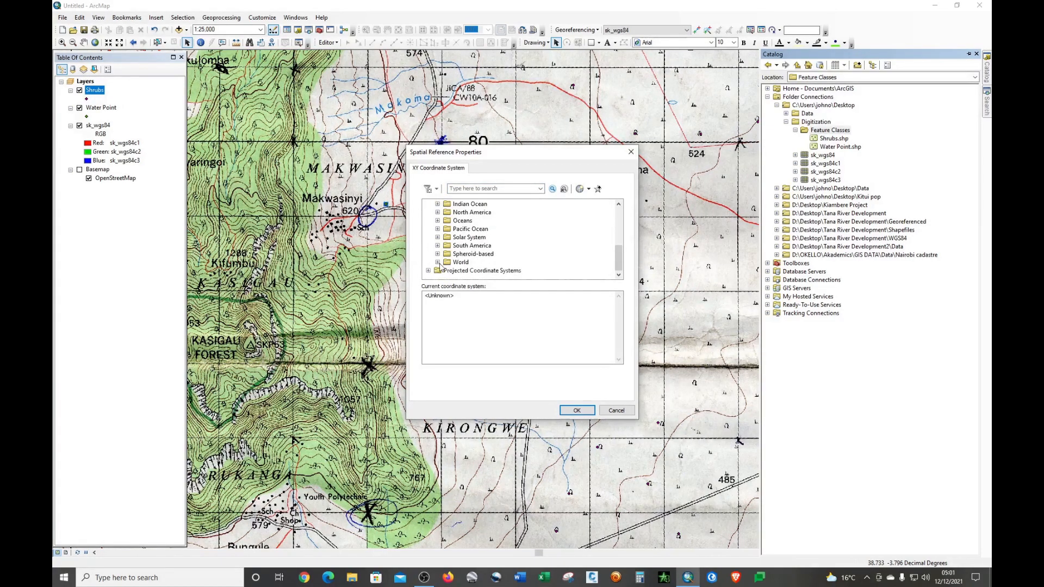
{"action": "left_click", "coordinate": [437, 262]}
{"action": "scroll", "coordinate": [505, 257], "scroll_direction": "down", "scroll_amount": 6}
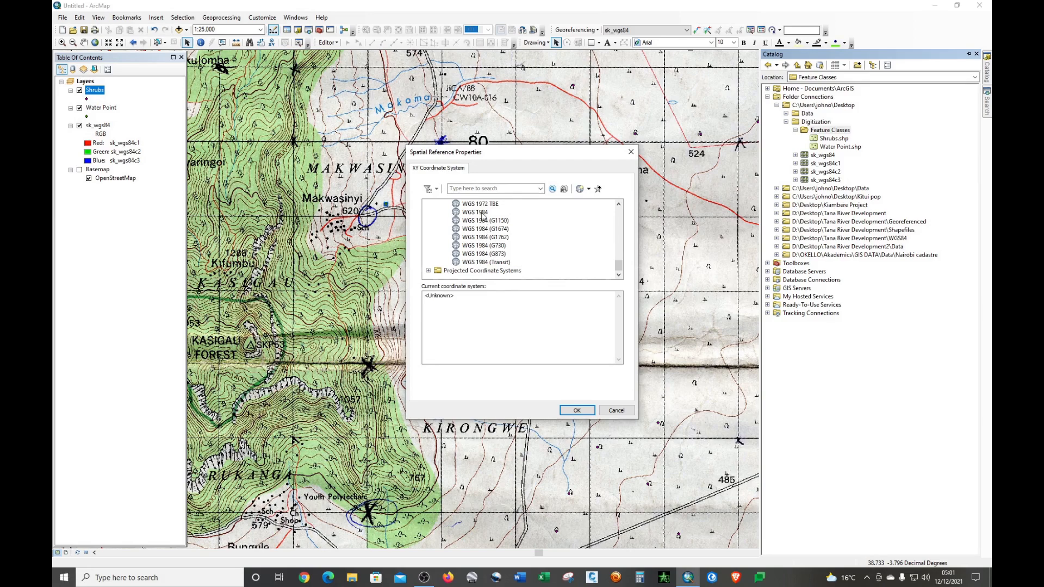
{"action": "left_click", "coordinate": [476, 213]}
{"action": "left_click", "coordinate": [579, 411]}
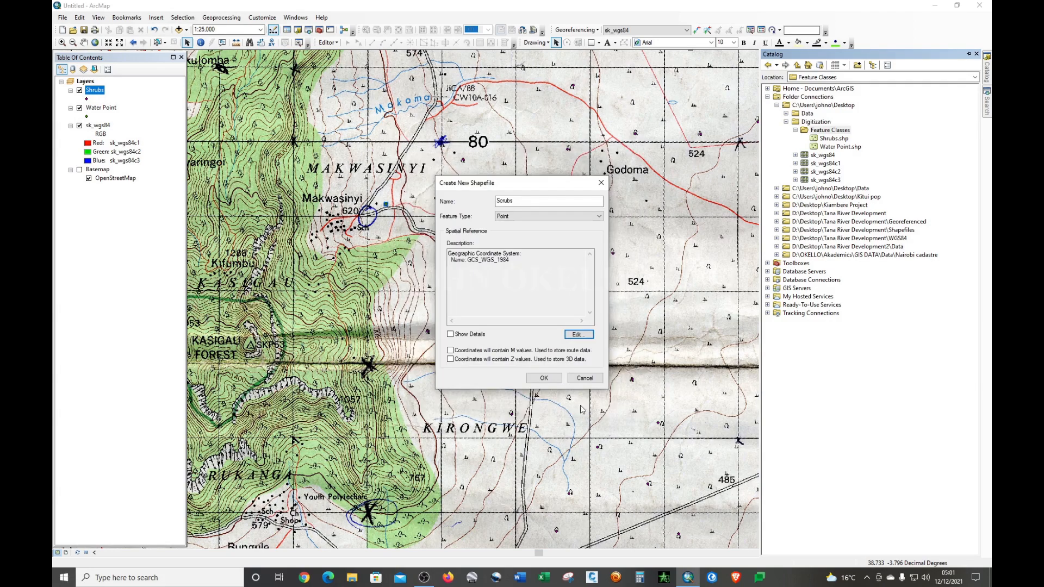
{"action": "left_click", "coordinate": [544, 378]}
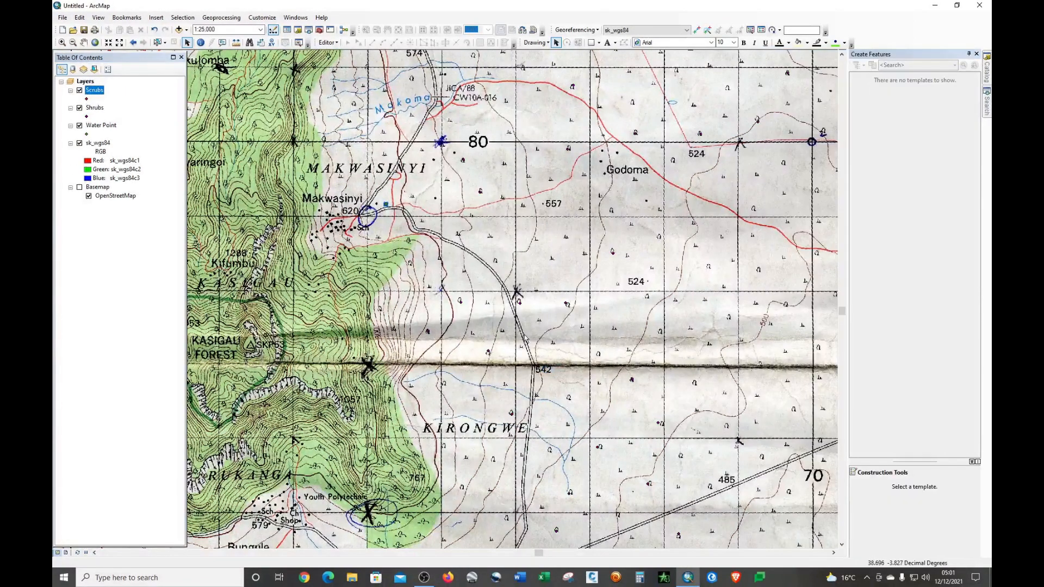
Start an editing session and digitize Scrubs points on the symbols around spot heights 542 and 557 and south of Godoma
{"action": "left_click", "coordinate": [335, 43]}
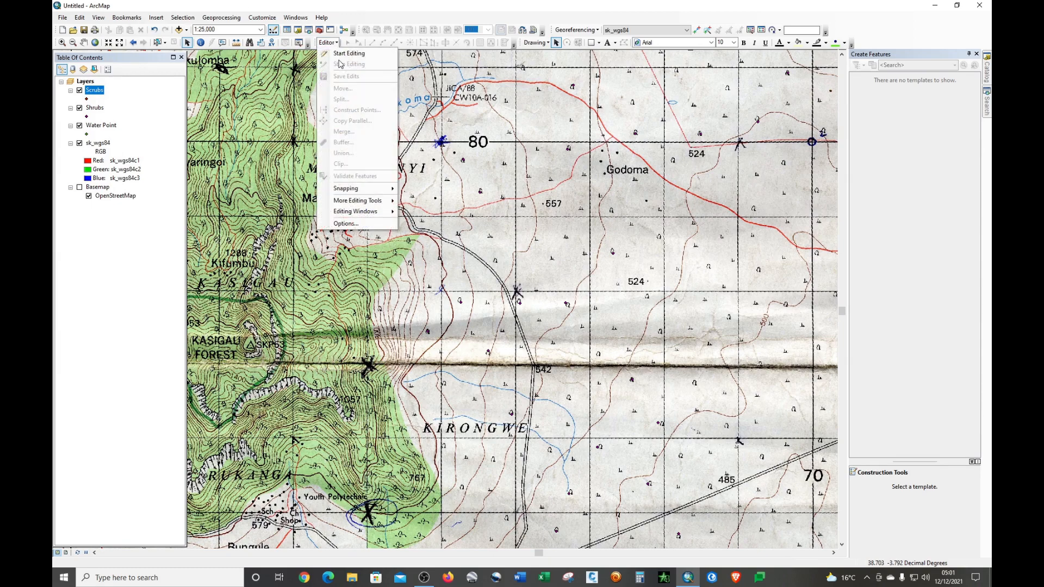
{"action": "left_click", "coordinate": [342, 54]}
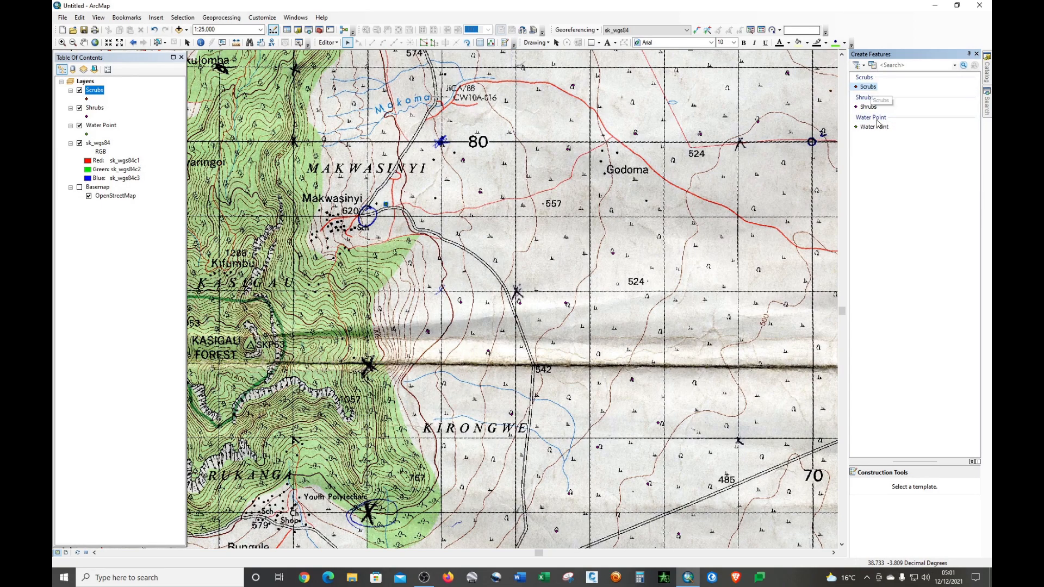
{"action": "left_click", "coordinate": [868, 88]}
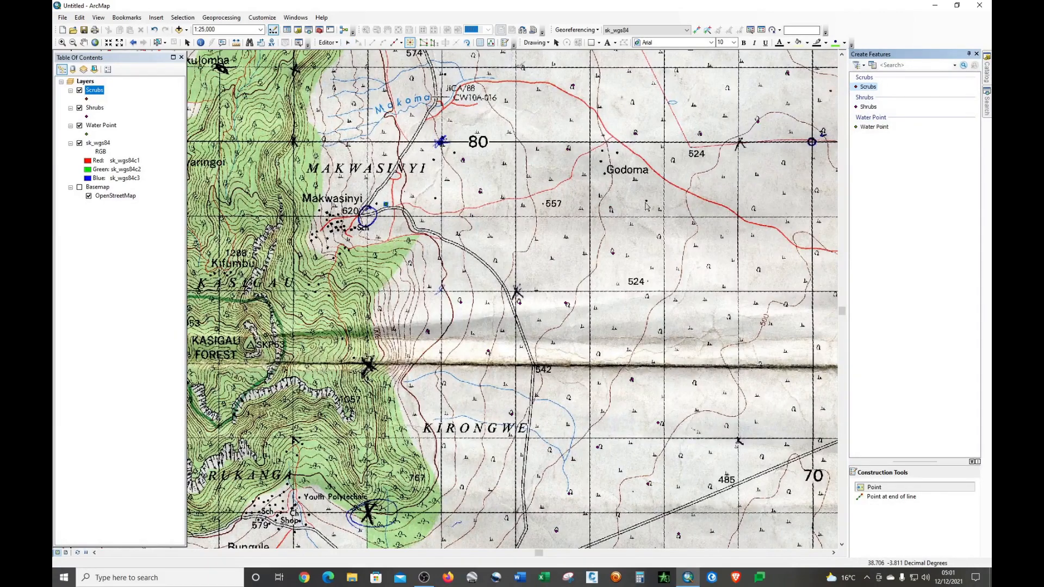
{"action": "left_click", "coordinate": [875, 489]}
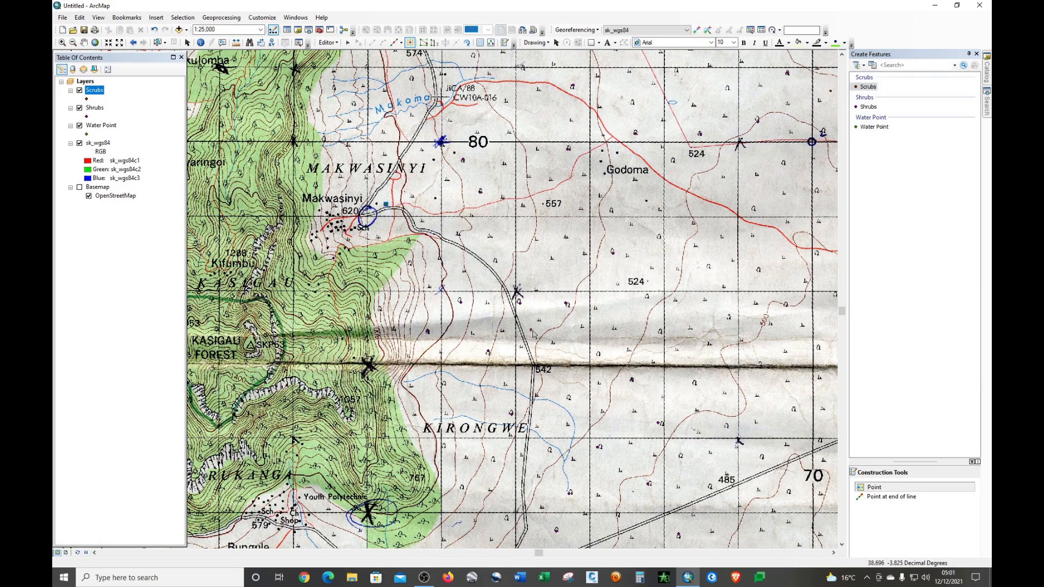
{"action": "left_click", "coordinate": [552, 343]}
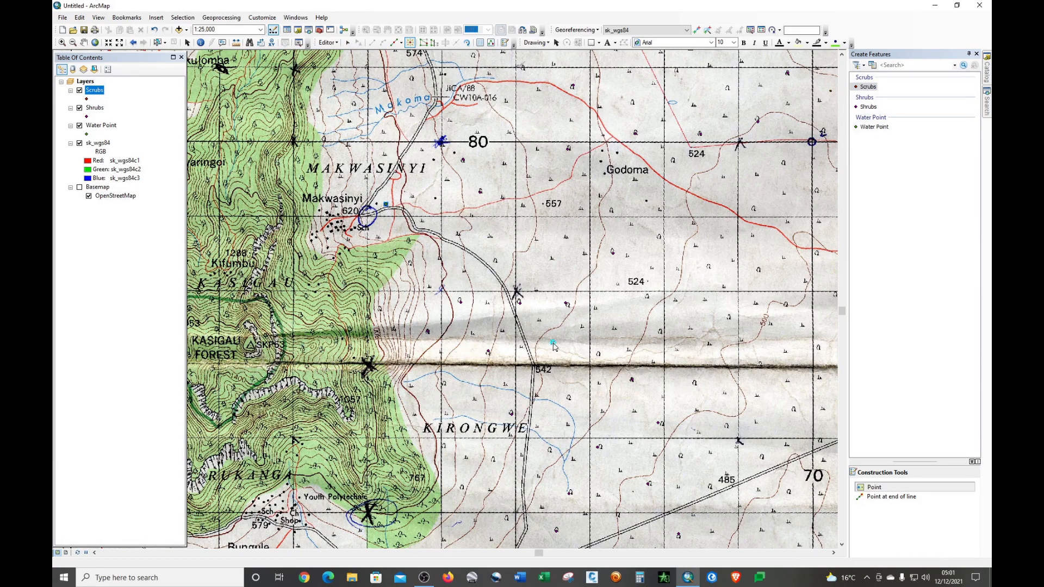
{"action": "left_click", "coordinate": [583, 327]}
{"action": "left_click", "coordinate": [630, 225]}
{"action": "left_click", "coordinate": [550, 178]}
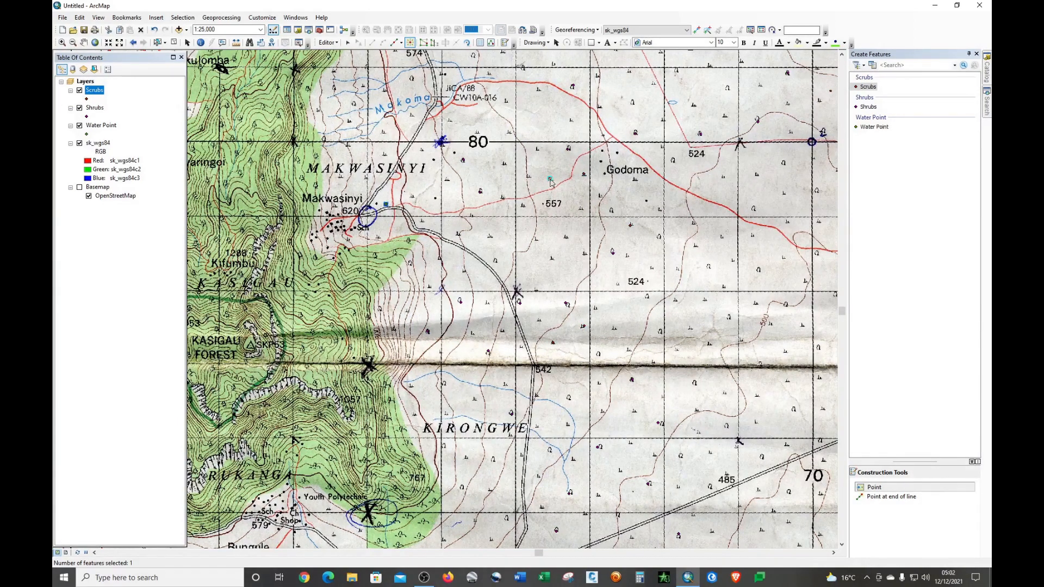
Digitize Scrubs points in the map's northwest, near the start of the Makwashinyi lettering, below 606BM and north of Kitege
{"action": "left_click", "coordinate": [84, 43]}
{"action": "left_click_drag", "start_coordinate": [418, 155], "coordinate": [690, 470]}
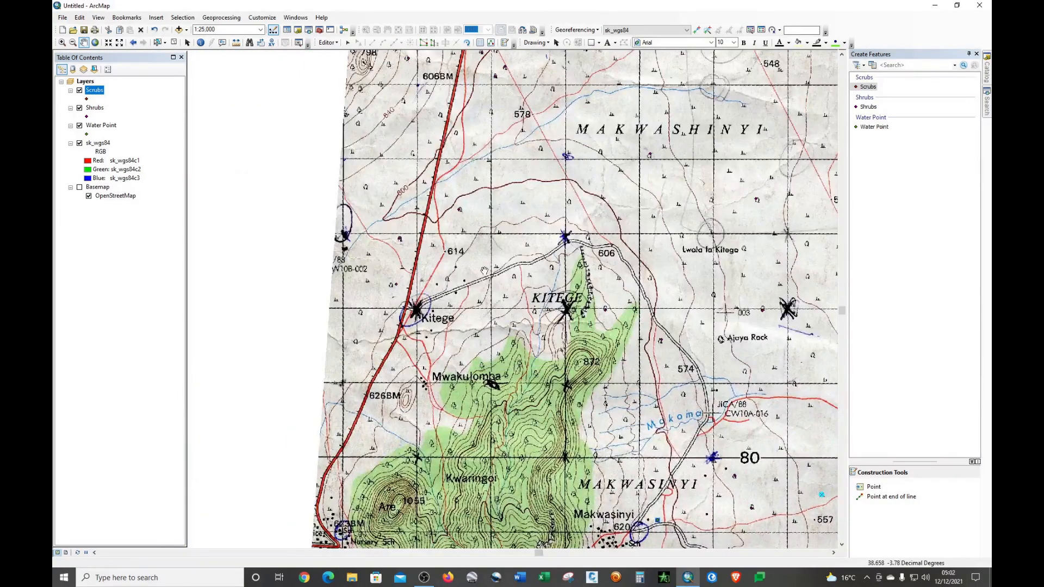
{"action": "left_click_drag", "start_coordinate": [484, 270], "coordinate": [410, 426]}
{"action": "left_click", "coordinate": [873, 487]}
{"action": "left_click", "coordinate": [512, 258]}
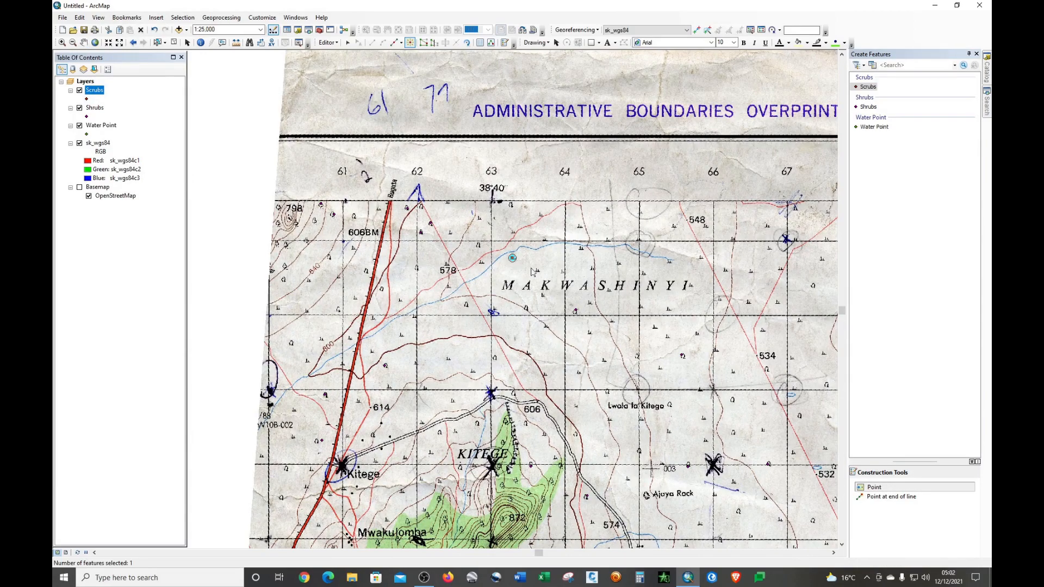
{"action": "left_click", "coordinate": [536, 271]}
{"action": "left_click", "coordinate": [352, 247]}
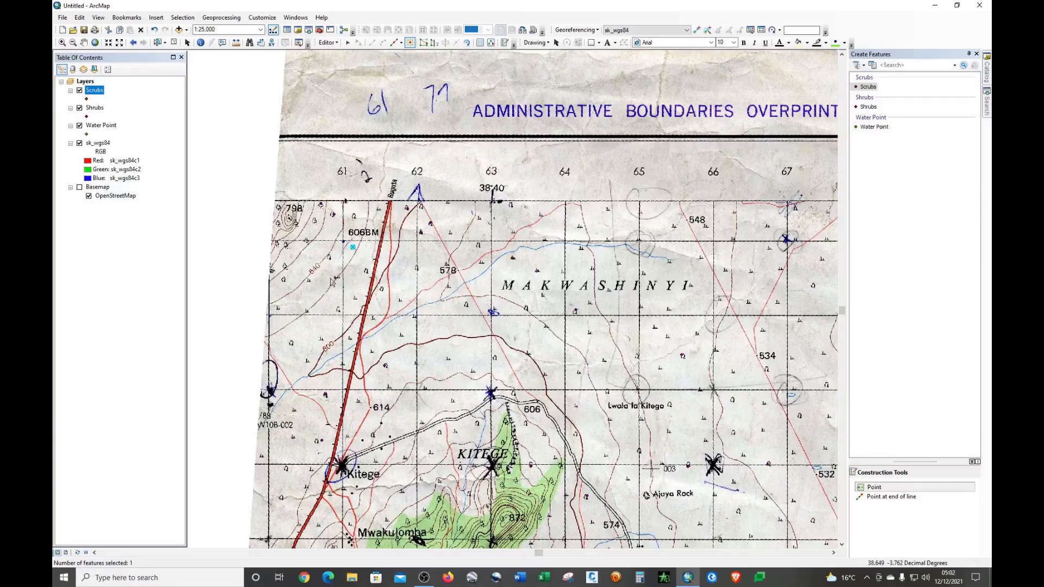
{"action": "left_click", "coordinate": [354, 297]}
{"action": "left_click", "coordinate": [359, 401]}
{"action": "left_click", "coordinate": [292, 437]}
Digitize Scrubs points on the symbols above and below the Makwashinyi lettering, down to the area northeast of spot height 606
{"action": "left_click", "coordinate": [578, 373]}
{"action": "left_click", "coordinate": [701, 256]}
{"action": "left_click", "coordinate": [673, 226]}
{"action": "left_click", "coordinate": [578, 229]}
{"action": "left_click", "coordinate": [588, 332]}
Digitize Scrubs points north of the Rukinga Ranch label, around spot heights 511 and 502
{"action": "left_click", "coordinate": [84, 43]}
{"action": "left_click_drag", "start_coordinate": [668, 304], "coordinate": [352, 244]}
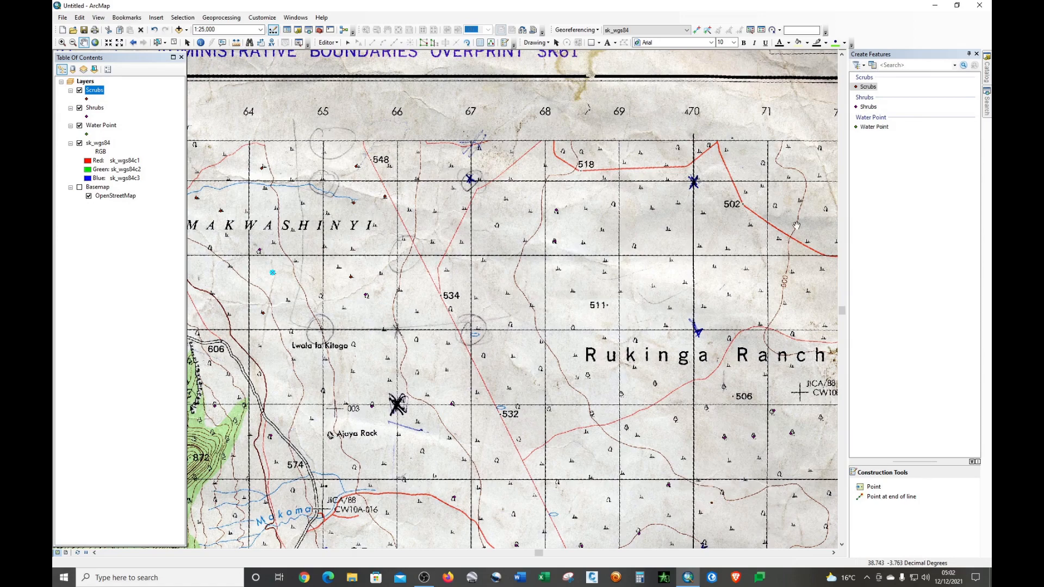
{"action": "left_click", "coordinate": [881, 491]}
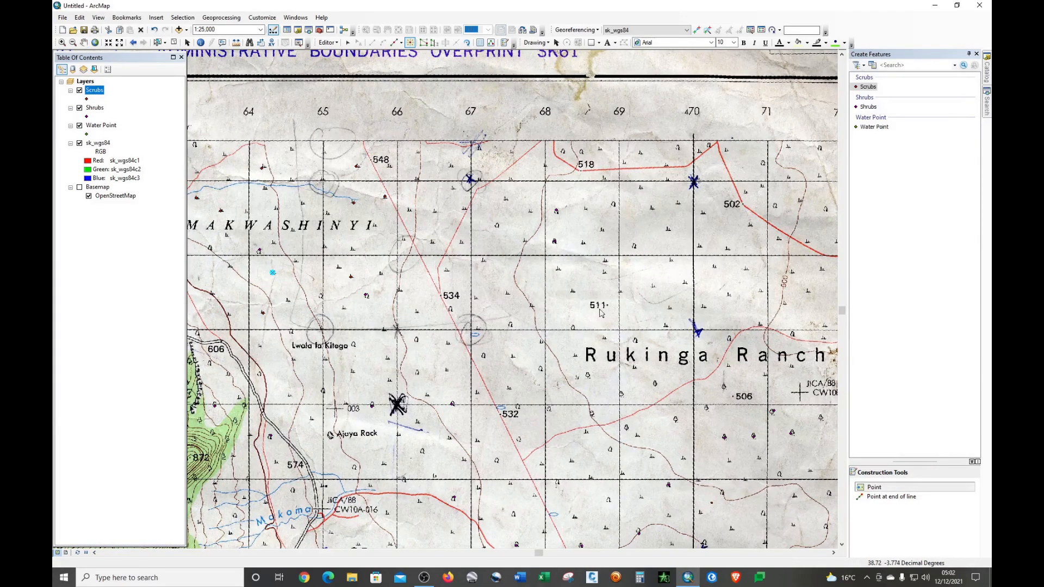
{"action": "left_click", "coordinate": [571, 292]}
{"action": "left_click", "coordinate": [651, 207]}
{"action": "left_click", "coordinate": [678, 204]}
{"action": "left_click", "coordinate": [704, 307]}
{"action": "left_click", "coordinate": [798, 201]}
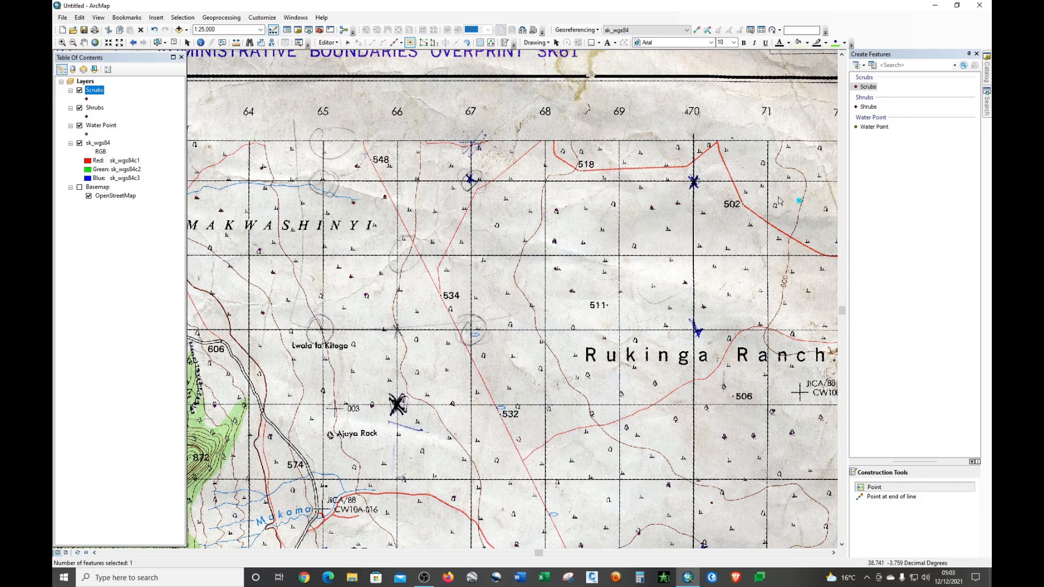
{"action": "left_click", "coordinate": [818, 177]}
Digitize Scrubs points from the Rukinga Ranch label west to Lwala la Kitego and south toward Makoma, undoing one misplaced point
{"action": "left_click", "coordinate": [605, 337]}
{"action": "left_click", "coordinate": [507, 293]}
{"action": "left_click", "coordinate": [514, 357]}
{"action": "left_click", "coordinate": [351, 371]}
{"action": "left_click", "coordinate": [387, 358]}
{"action": "key", "text": "ctrl+z"}
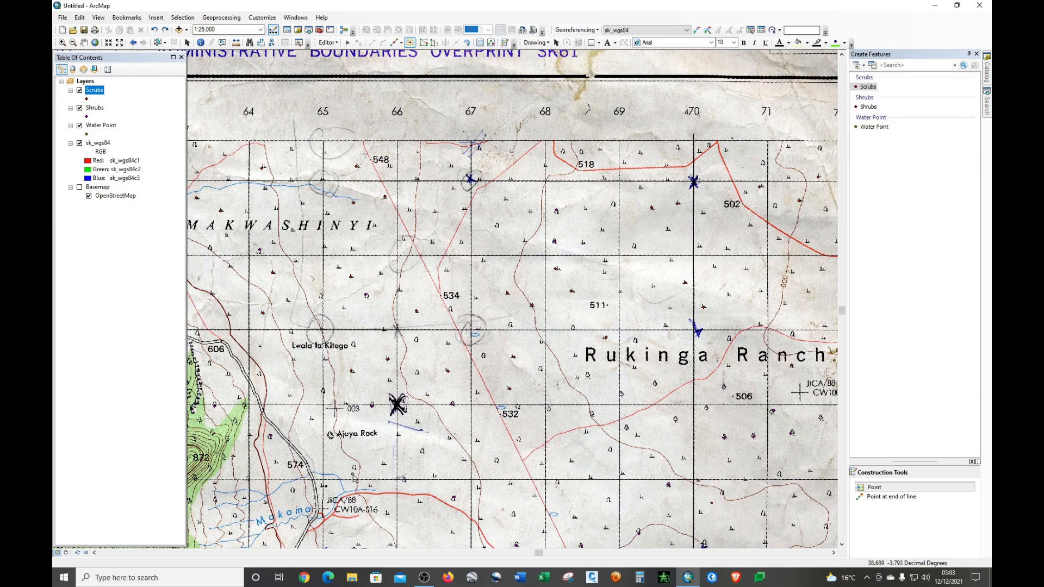
{"action": "left_click", "coordinate": [463, 460]}
{"action": "left_click", "coordinate": [418, 503]}
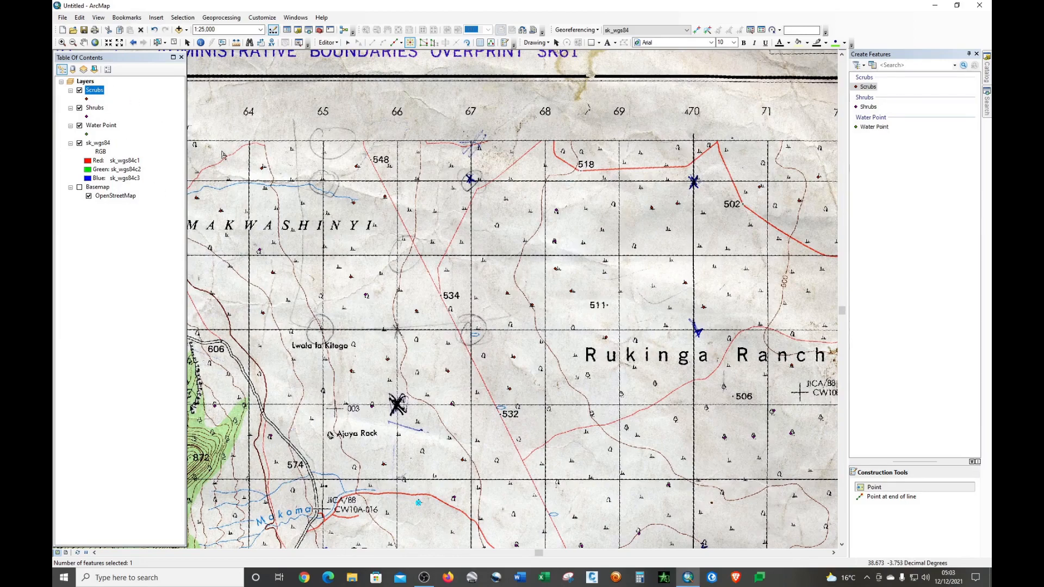
Delete the currently selected last point from the Scrubs attribute table
{"action": "left_click", "coordinate": [92, 92]}
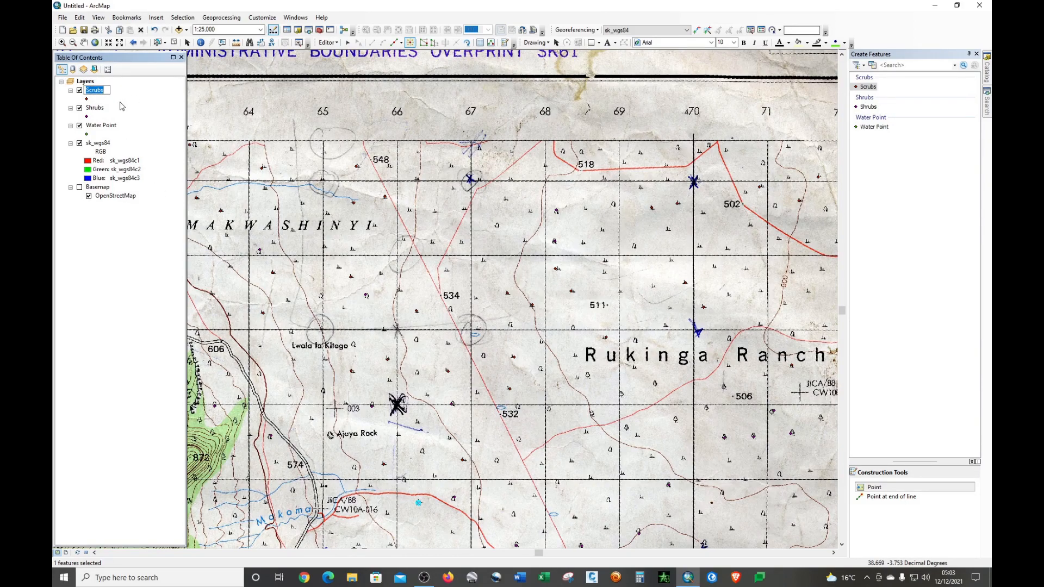
{"action": "left_click", "coordinate": [117, 100]}
{"action": "right_click", "coordinate": [98, 93]}
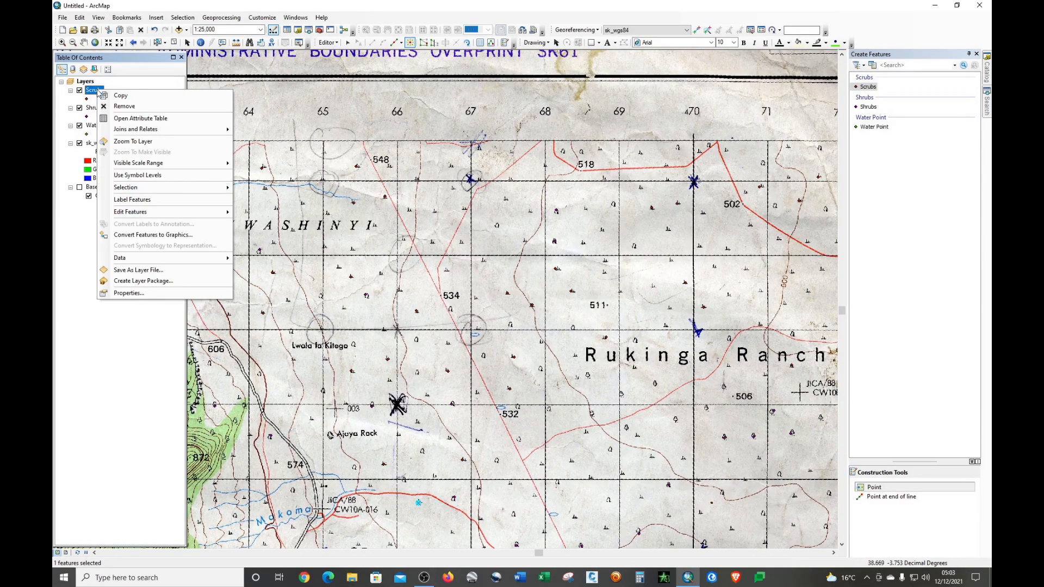
{"action": "left_click", "coordinate": [146, 120]}
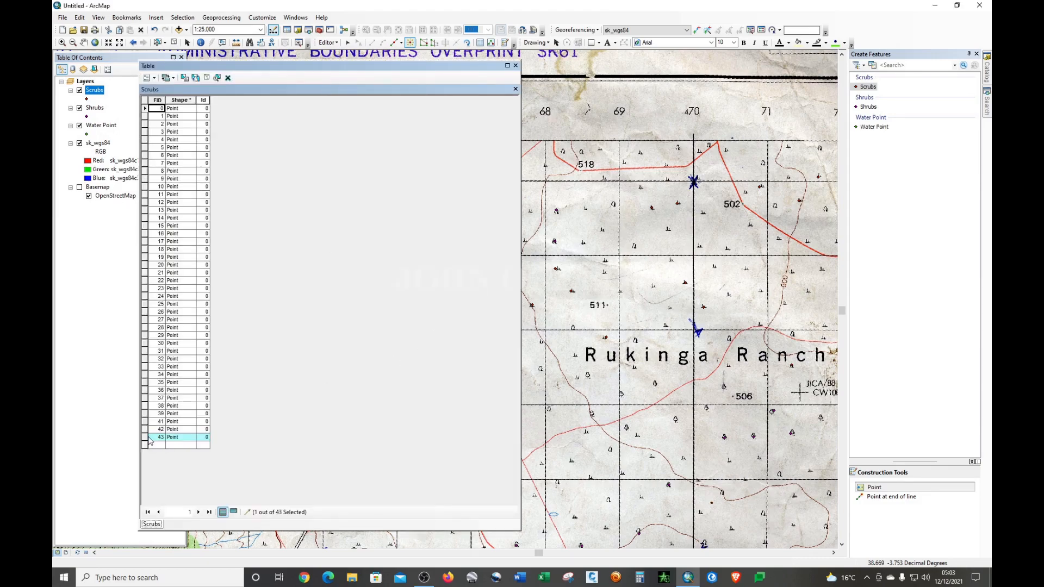
{"action": "left_click", "coordinate": [228, 77]}
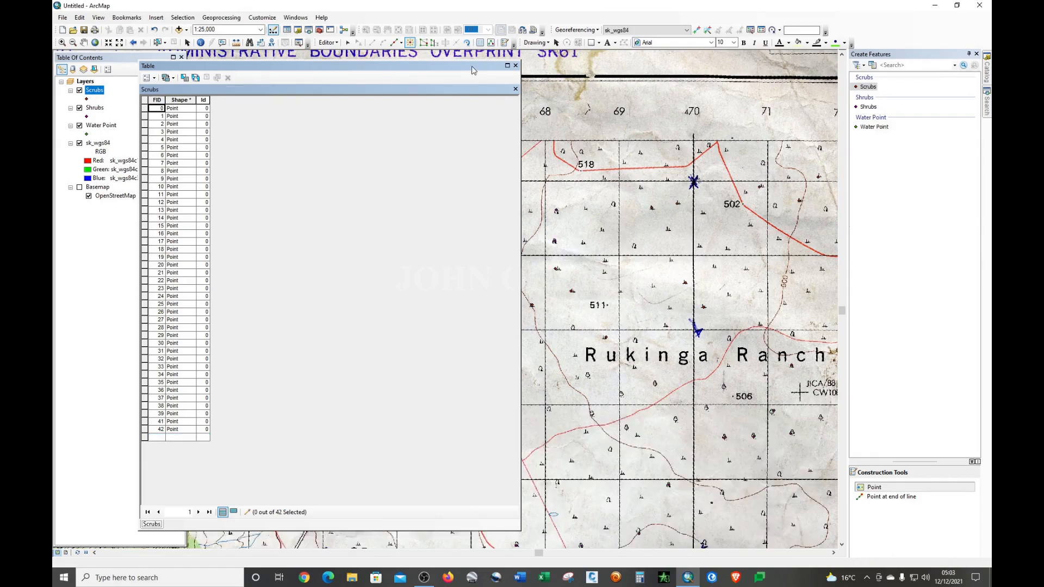
{"action": "left_click", "coordinate": [516, 66]}
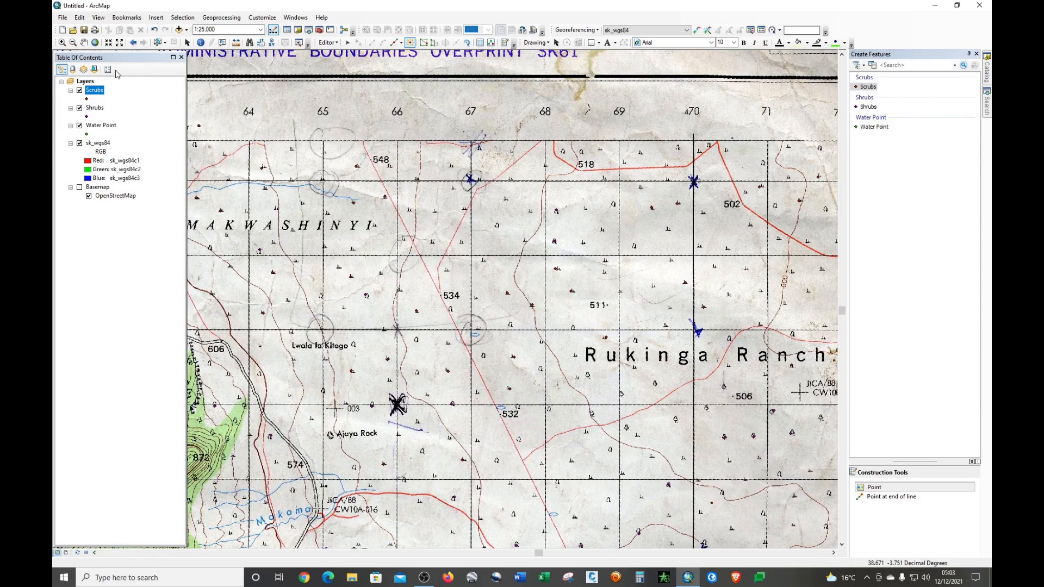
Digitize Scrubs points east of spot height 524, beside Makoma, and near Makwasinyi west of Godoma
{"action": "left_click", "coordinate": [83, 42]}
{"action": "left_click_drag", "start_coordinate": [404, 362], "coordinate": [401, 206]}
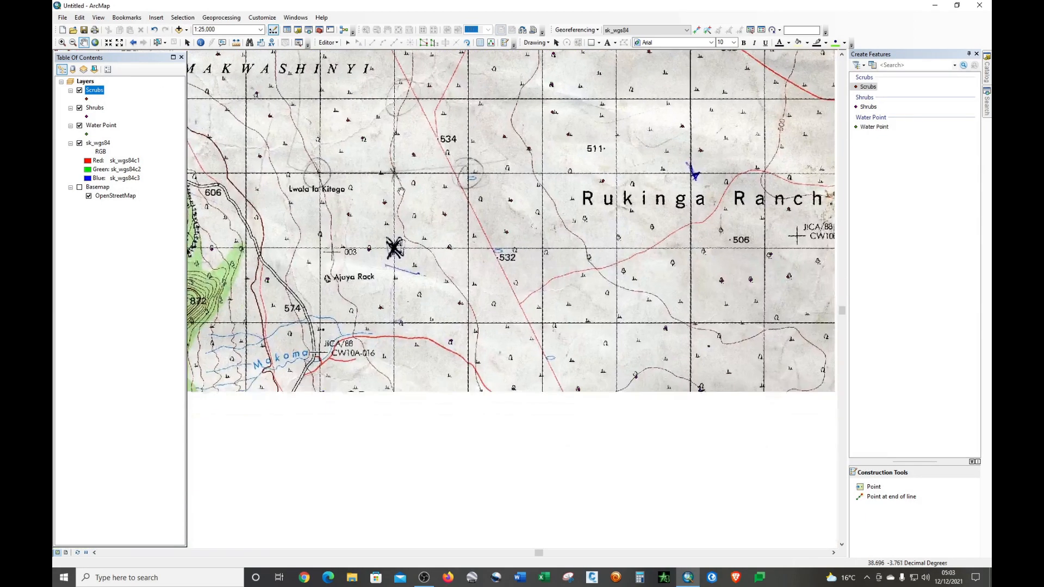
{"action": "left_click", "coordinate": [886, 490]}
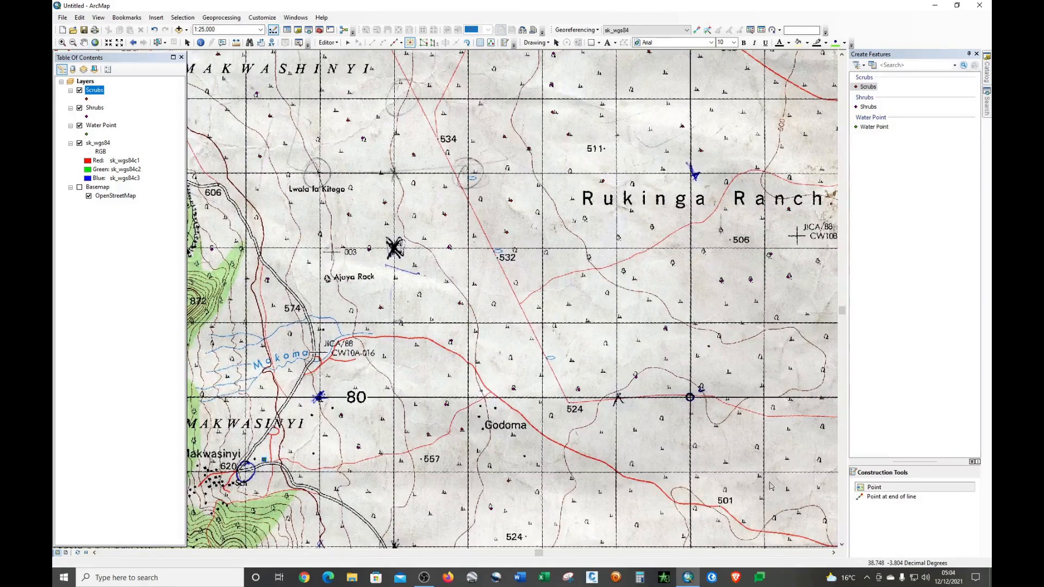
{"action": "left_click", "coordinate": [636, 429]}
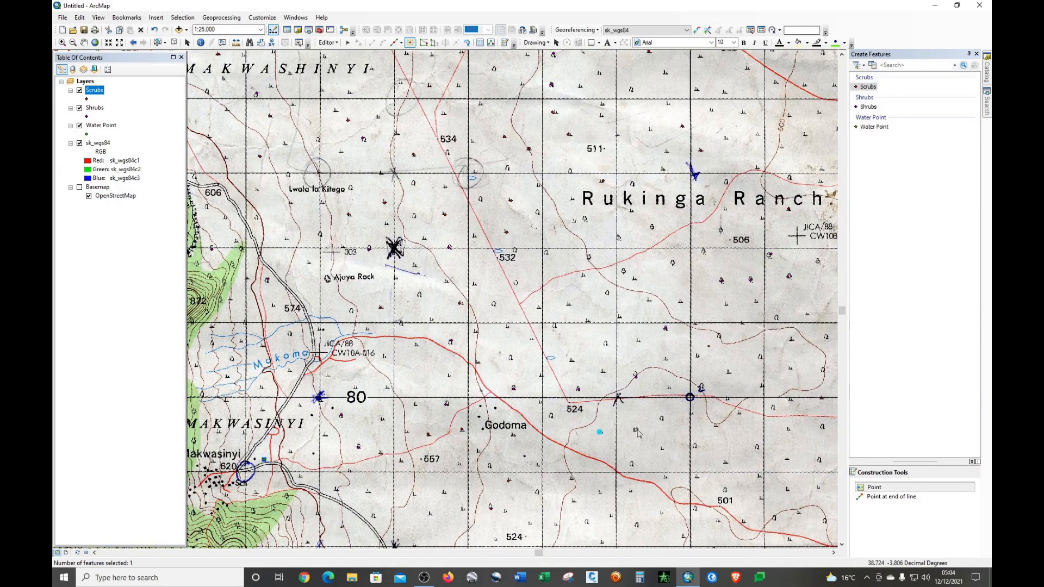
{"action": "left_click", "coordinate": [384, 356]}
{"action": "left_click", "coordinate": [259, 388]}
{"action": "left_click", "coordinate": [350, 469]}
{"action": "left_click", "coordinate": [370, 492]}
Digitize Scrubs points northeast of spot height 485, around the 70 grid label, and northwest to the area south of spot height 524
{"action": "left_click", "coordinate": [84, 42]}
{"action": "left_click_drag", "start_coordinate": [632, 447], "coordinate": [630, 115]}
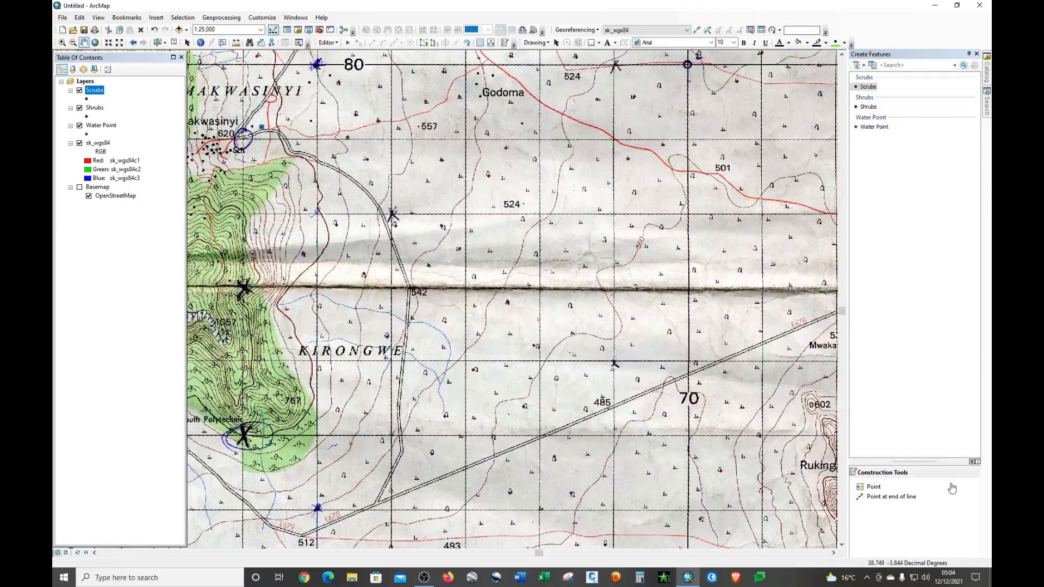
{"action": "left_click", "coordinate": [894, 489]}
{"action": "left_click", "coordinate": [726, 403]}
{"action": "left_click", "coordinate": [700, 331]}
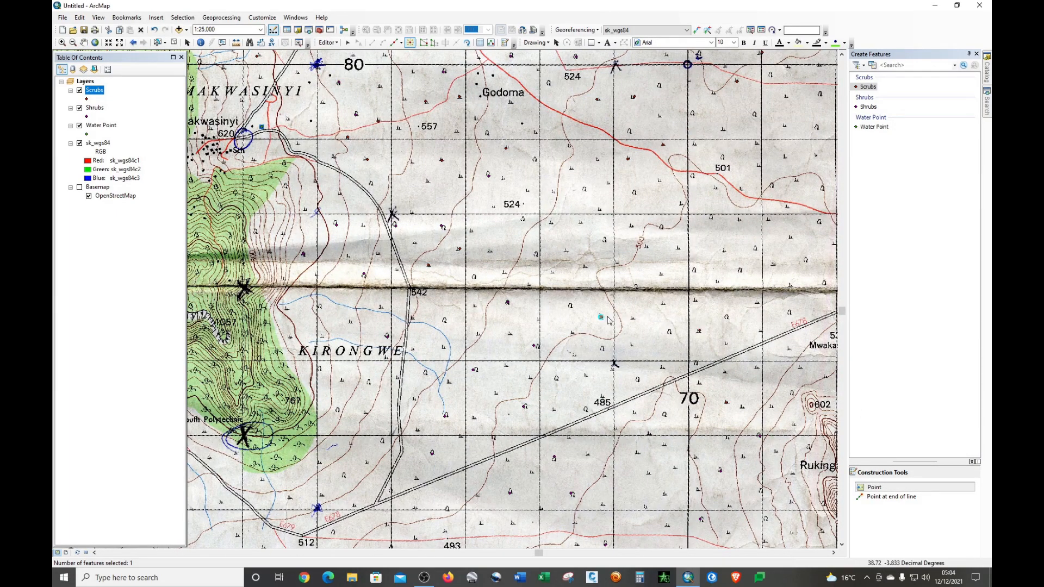
{"action": "left_click", "coordinate": [633, 319]}
{"action": "left_click", "coordinate": [490, 250]}
Digitize Scrubs points east of the Kirongwe lettering and south along the double-line road below spot height 485
{"action": "left_click", "coordinate": [444, 347]}
{"action": "left_click", "coordinate": [412, 348]}
{"action": "left_click", "coordinate": [367, 463]}
{"action": "left_click", "coordinate": [590, 456]}
{"action": "left_click", "coordinate": [648, 473]}
{"action": "left_click", "coordinate": [726, 438]}
Digitize Scrubs points west of spot heights 512 and 495, from north of the Mutunguruni lettering up toward the Youth Polytechnic
{"action": "left_click", "coordinate": [83, 42]}
{"action": "left_click_drag", "start_coordinate": [473, 320], "coordinate": [425, 143]}
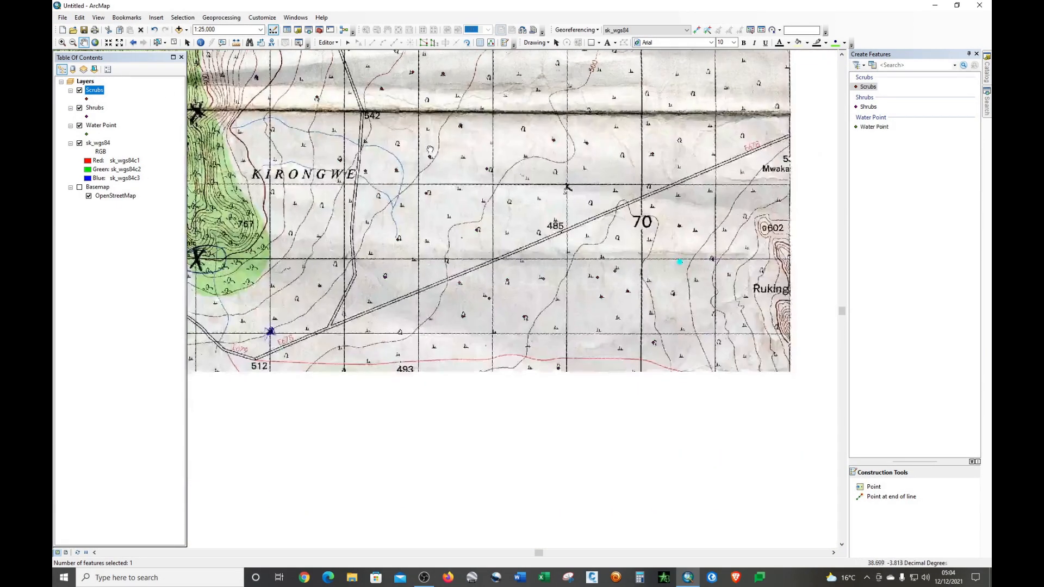
{"action": "left_click_drag", "start_coordinate": [459, 340], "coordinate": [548, 188]}
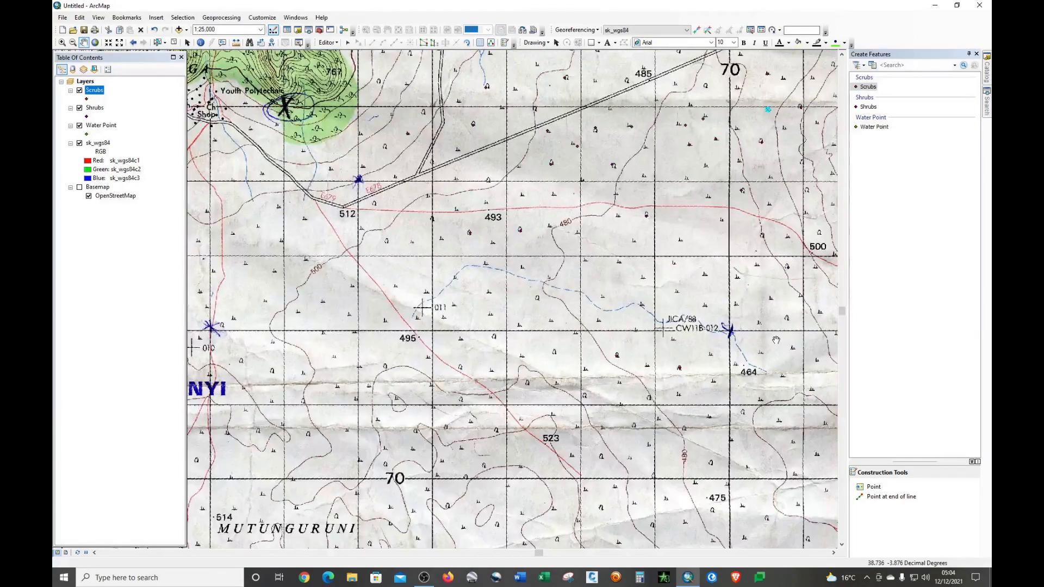
{"action": "left_click", "coordinate": [869, 487]}
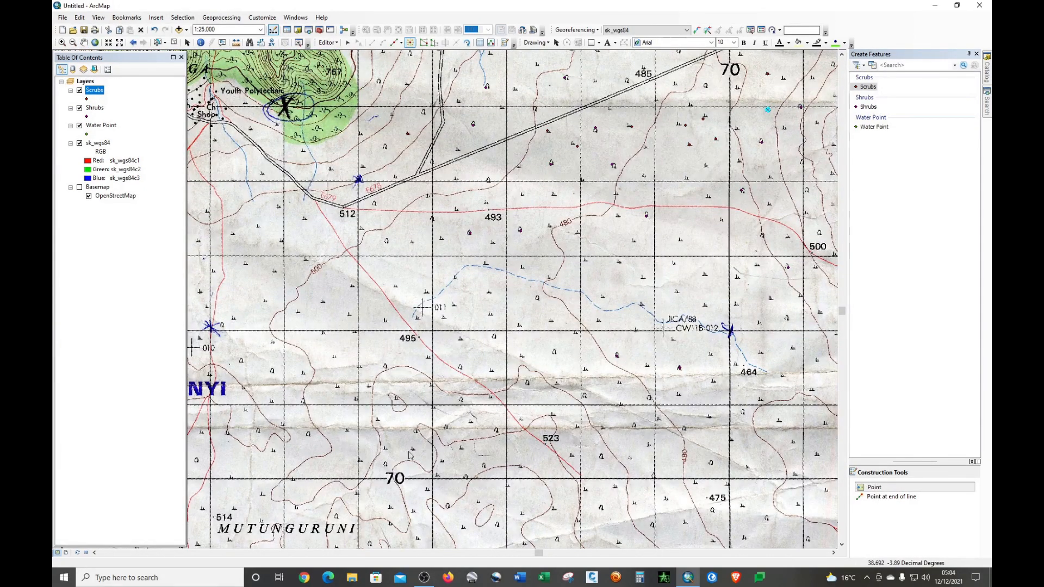
{"action": "left_click", "coordinate": [376, 420]}
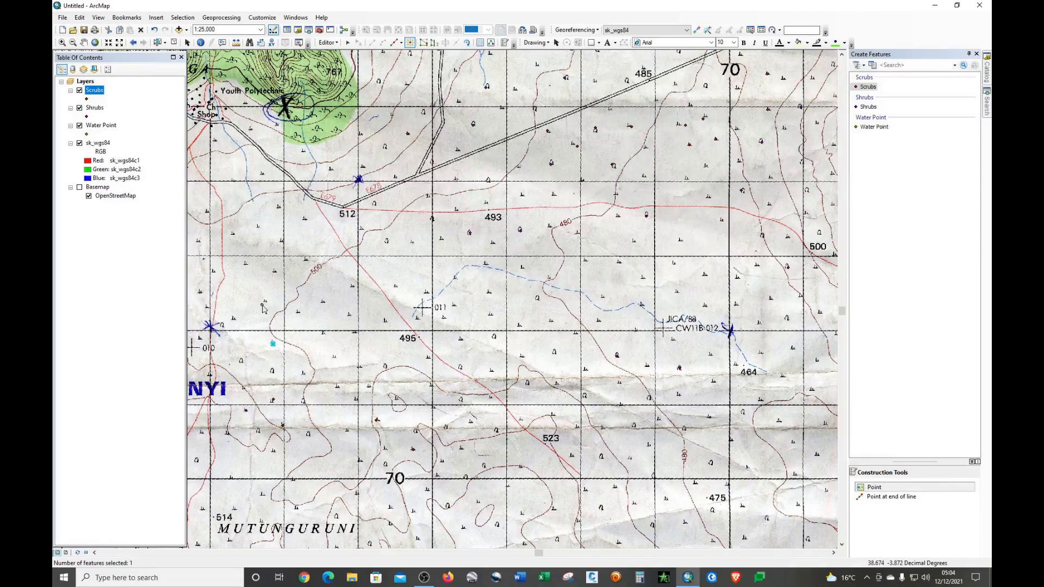
{"action": "left_click", "coordinate": [271, 271]}
{"action": "left_click", "coordinate": [256, 227]}
{"action": "left_click", "coordinate": [279, 206]}
Digitize Scrubs points east of control point 011 and around spot height 475
{"action": "left_click", "coordinate": [490, 313]}
{"action": "left_click", "coordinate": [488, 294]}
{"action": "left_click", "coordinate": [630, 458]}
{"action": "left_click", "coordinate": [747, 469]}
{"action": "left_click", "coordinate": [793, 441]}
{"action": "left_click", "coordinate": [795, 475]}
Digitize Scrubs points along the map's southern edge, from above the Mgola lettering past Mutunguruni to the area south of spot height 475
{"action": "left_click", "coordinate": [84, 42]}
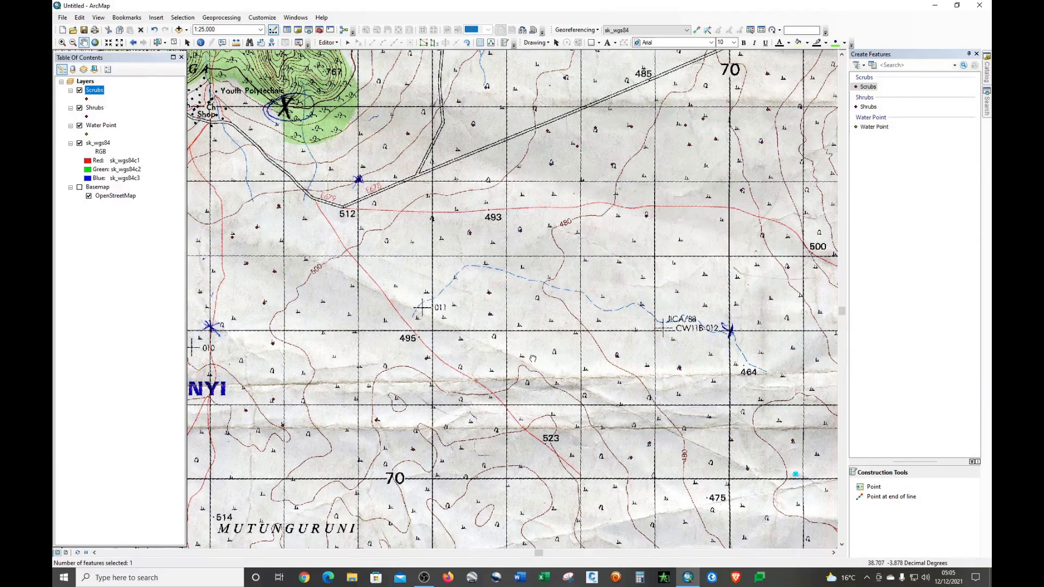
{"action": "left_click_drag", "start_coordinate": [528, 349], "coordinate": [451, 123]}
{"action": "left_click_drag", "start_coordinate": [427, 252], "coordinate": [622, 227]}
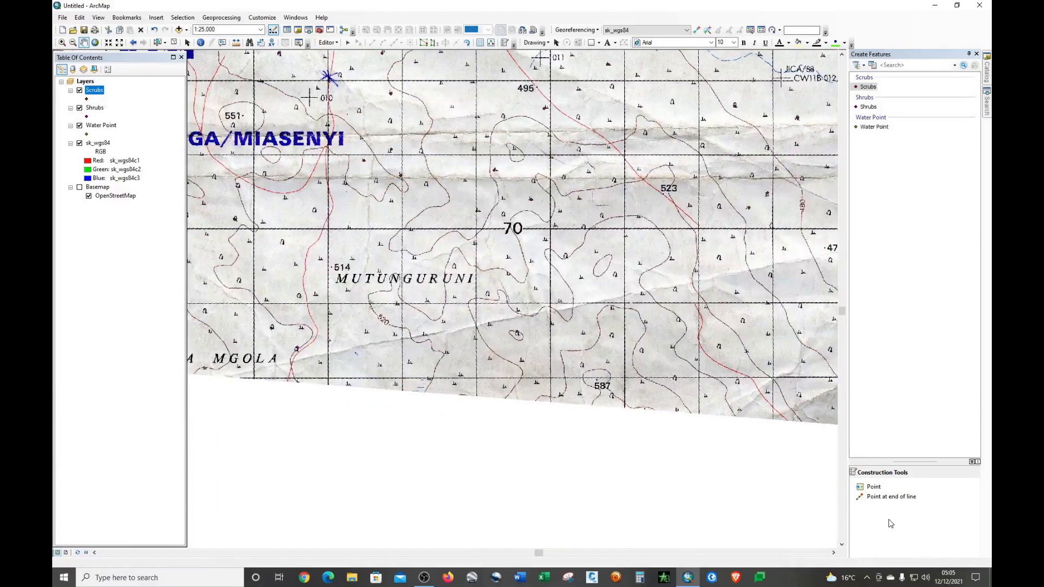
{"action": "left_click", "coordinate": [884, 490]}
{"action": "left_click", "coordinate": [211, 333]}
{"action": "left_click", "coordinate": [235, 342]}
{"action": "left_click", "coordinate": [490, 358]}
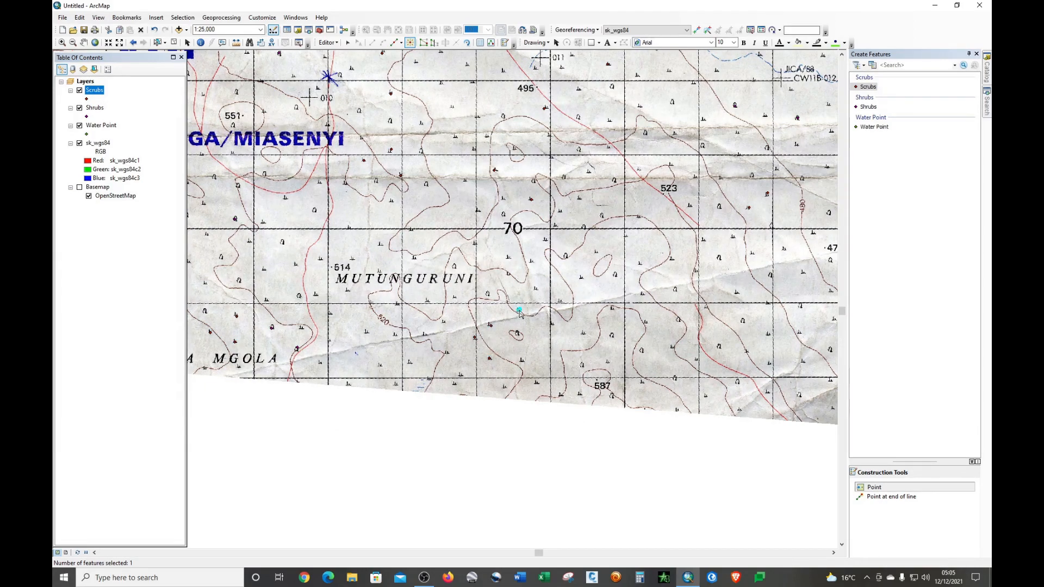
{"action": "left_click", "coordinate": [536, 290]}
{"action": "left_click", "coordinate": [767, 332]}
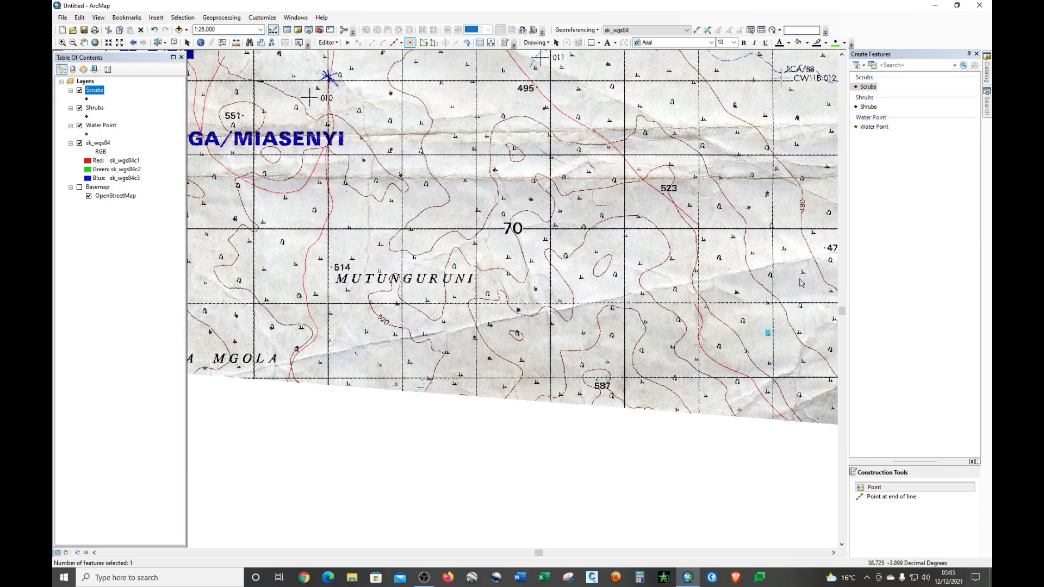
{"action": "left_click", "coordinate": [799, 333]}
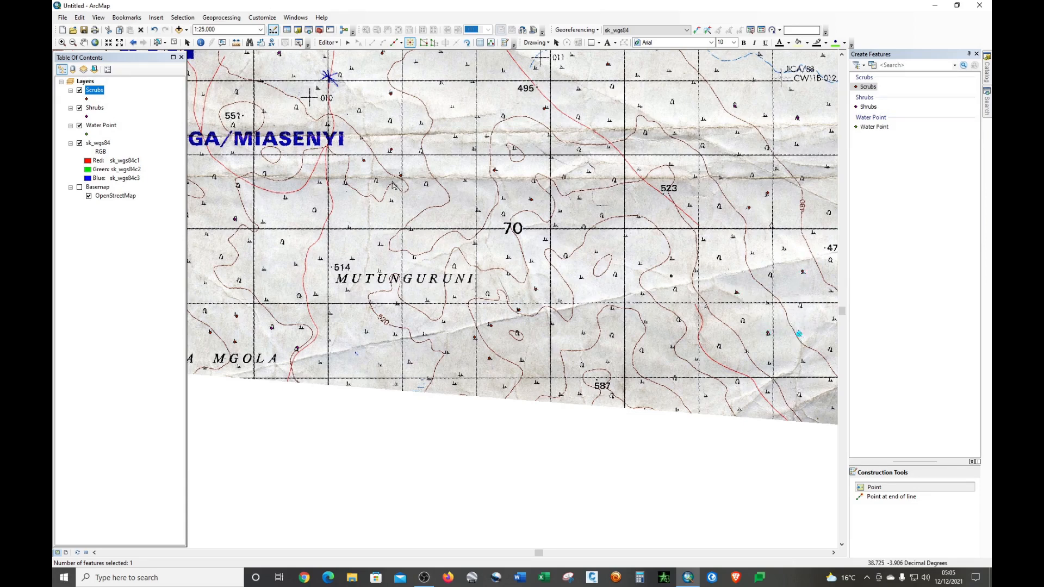
Digitize Scrubs points east of spot height 475, between grid lines 69 and 70 near the map's eastern border
{"action": "left_click", "coordinate": [83, 42]}
{"action": "left_click_drag", "start_coordinate": [553, 213], "coordinate": [261, 348]}
{"action": "left_click_drag", "start_coordinate": [690, 539], "coordinate": [585, 423]}
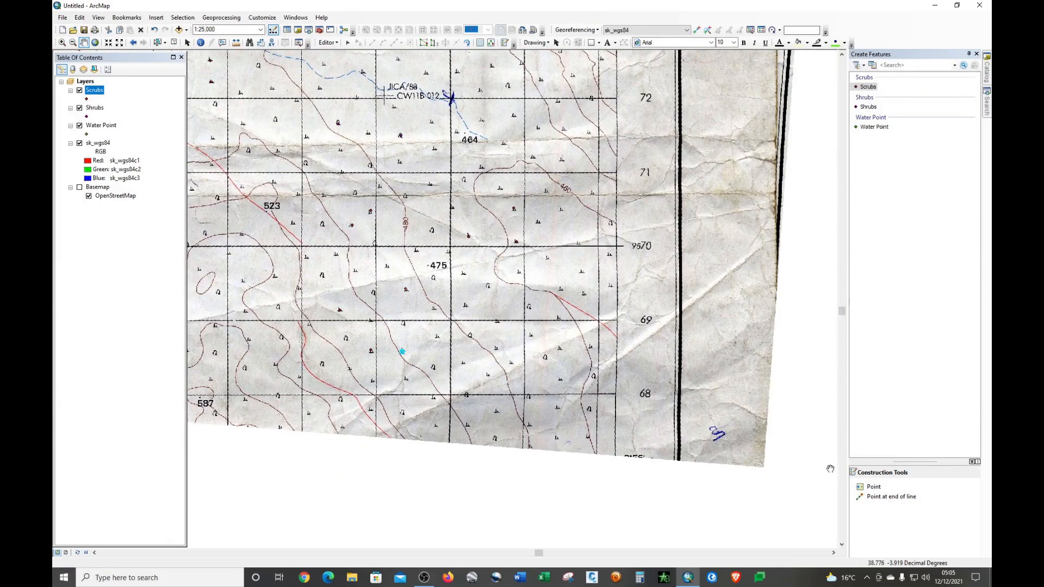
{"action": "left_click", "coordinate": [874, 487]}
{"action": "left_click", "coordinate": [583, 274]}
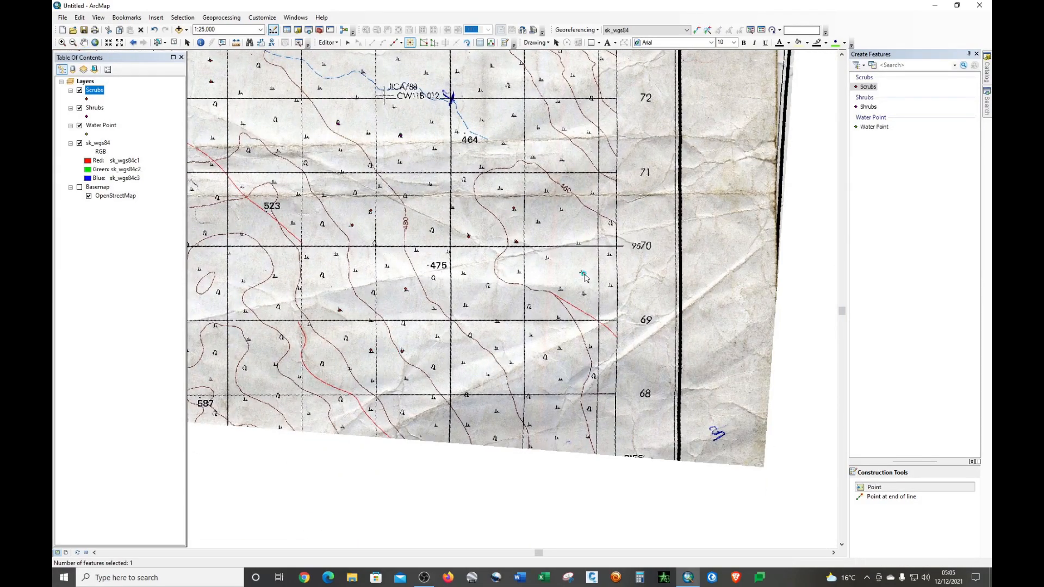
{"action": "left_click", "coordinate": [610, 287]}
{"action": "left_click", "coordinate": [609, 253]}
{"action": "left_click", "coordinate": [518, 272]}
Digitize Scrubs points near spot height 475, down to grid line 68 in the map's southeast corner, and west of spot height 464
{"action": "left_click", "coordinate": [463, 272]}
{"action": "left_click", "coordinate": [467, 306]}
{"action": "left_click", "coordinate": [560, 349]}
{"action": "left_click", "coordinate": [559, 410]}
{"action": "left_click", "coordinate": [459, 360]}
{"action": "left_click", "coordinate": [399, 163]}
Digitize Scrubs points around spot height 501, beside the Mackinnon Road line, and between spot heights 524 and 485
{"action": "left_click", "coordinate": [83, 42]}
{"action": "left_click_drag", "start_coordinate": [313, 107], "coordinate": [576, 351]}
{"action": "left_click_drag", "start_coordinate": [437, 226], "coordinate": [537, 308]}
{"action": "left_click_drag", "start_coordinate": [572, 242], "coordinate": [481, 323]}
{"action": "left_click_drag", "start_coordinate": [597, 270], "coordinate": [537, 362]}
{"action": "left_click_drag", "start_coordinate": [576, 334], "coordinate": [436, 428]}
{"action": "left_click_drag", "start_coordinate": [520, 319], "coordinate": [545, 380]}
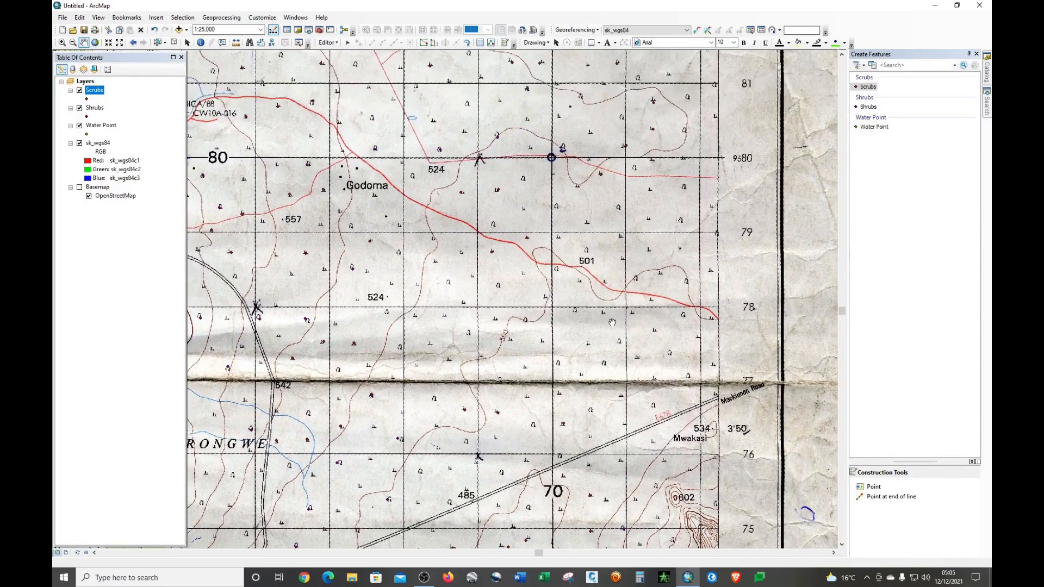
{"action": "left_click", "coordinate": [880, 489]}
{"action": "left_click", "coordinate": [680, 247]}
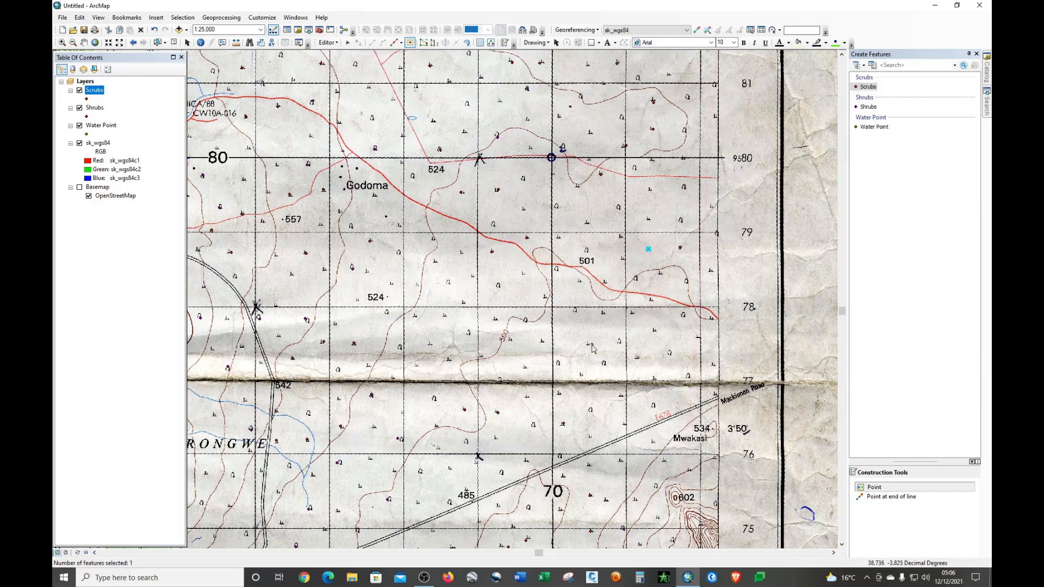
{"action": "left_click", "coordinate": [619, 395]}
{"action": "left_click", "coordinate": [450, 470]}
{"action": "left_click", "coordinate": [462, 250]}
{"action": "left_click", "coordinate": [429, 343]}
{"action": "left_click", "coordinate": [394, 378]}
{"action": "left_click", "coordinate": [373, 426]}
Review the digitized northern part of the map from Makwashinyi to Rukinga Ranch, and examine the area around spot height 532
{"action": "scroll", "coordinate": [736, 300], "scroll_direction": "down", "scroll_amount": 2}
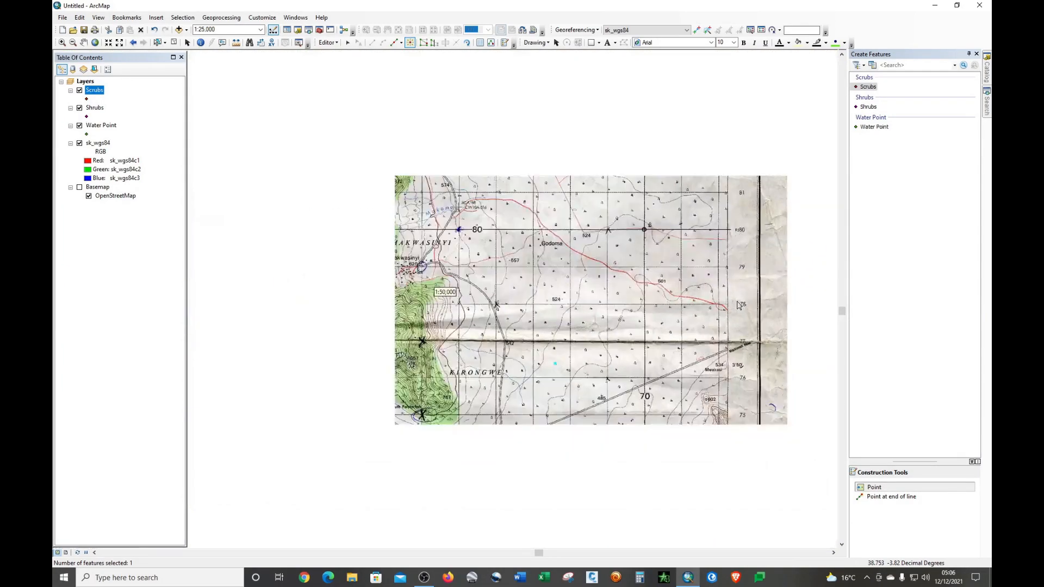
{"action": "left_click", "coordinate": [83, 43]}
{"action": "left_click_drag", "start_coordinate": [532, 54], "coordinate": [568, 275]}
{"action": "scroll", "coordinate": [642, 263], "scroll_direction": "down", "scroll_amount": 1}
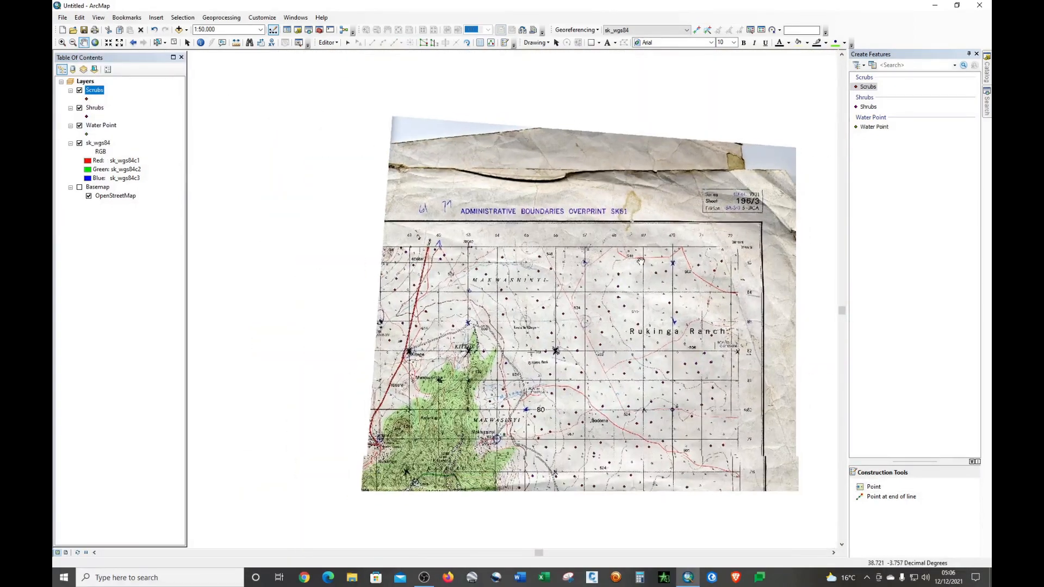
{"action": "scroll", "coordinate": [641, 263], "scroll_direction": "up", "scroll_amount": 2}
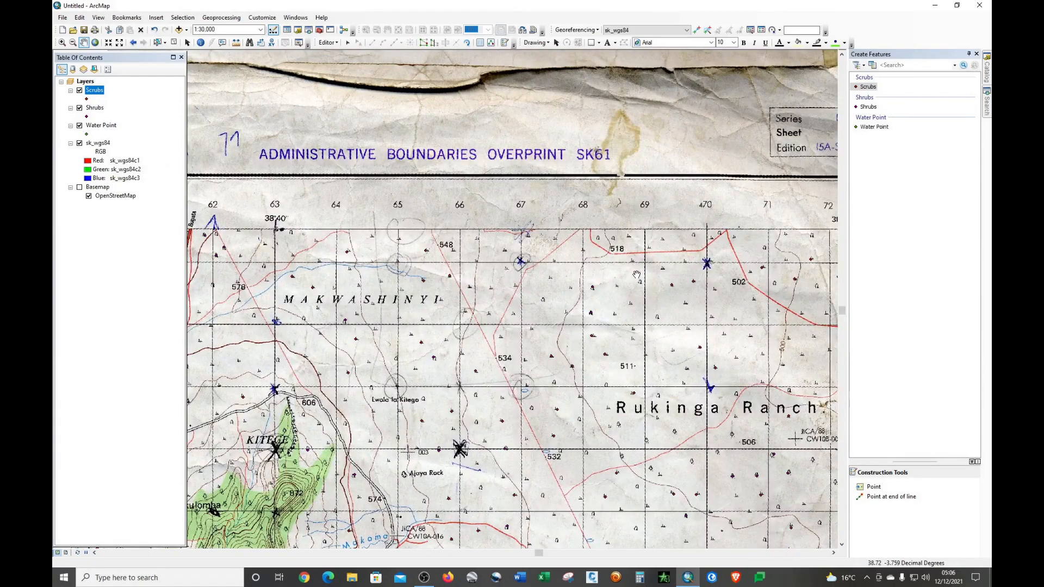
{"action": "left_click_drag", "start_coordinate": [610, 409], "coordinate": [529, 290]}
{"action": "left_click_drag", "start_coordinate": [617, 395], "coordinate": [550, 323]}
{"action": "left_click_drag", "start_coordinate": [527, 400], "coordinate": [549, 329]}
{"action": "scroll", "coordinate": [495, 359], "scroll_direction": "up", "scroll_amount": 3}
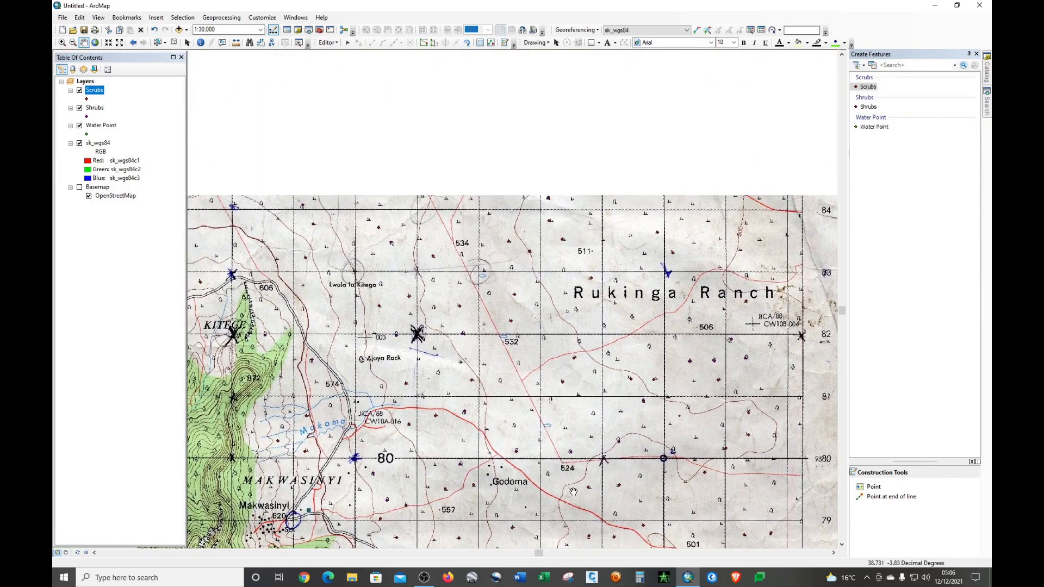
{"action": "scroll", "coordinate": [509, 356], "scroll_direction": "up", "scroll_amount": 1}
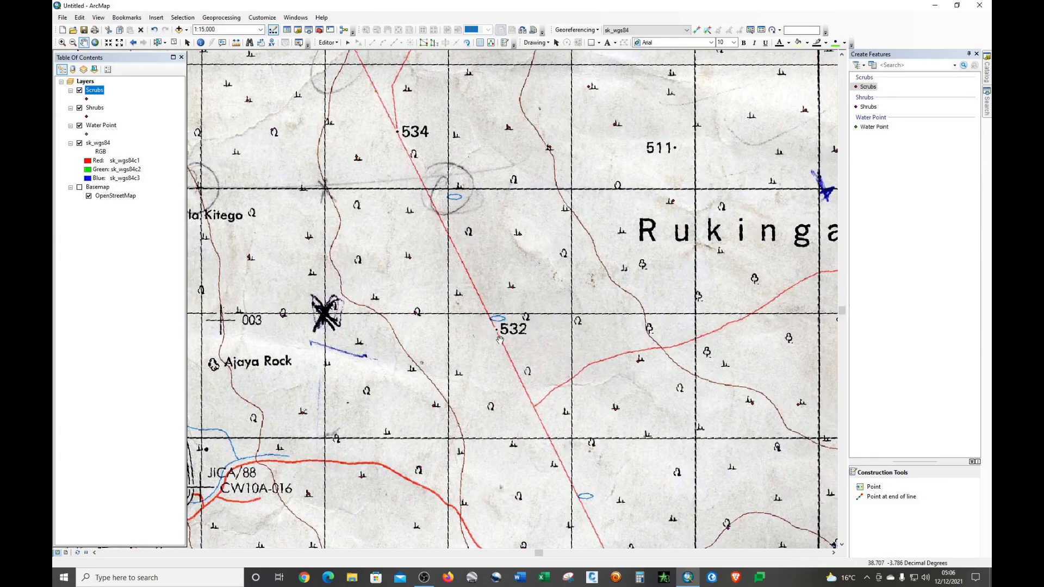
{"action": "scroll", "coordinate": [502, 337], "scroll_direction": "down", "scroll_amount": 1}
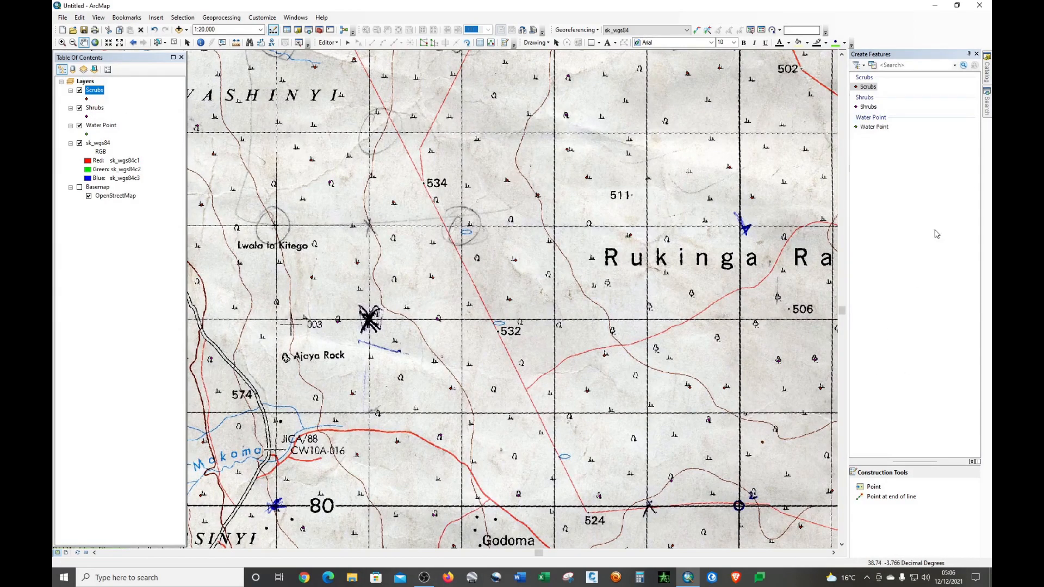
Start a new point shapefile named Spot heights in the Feature Classes folder
{"action": "mouse_move", "coordinate": [987, 68]}
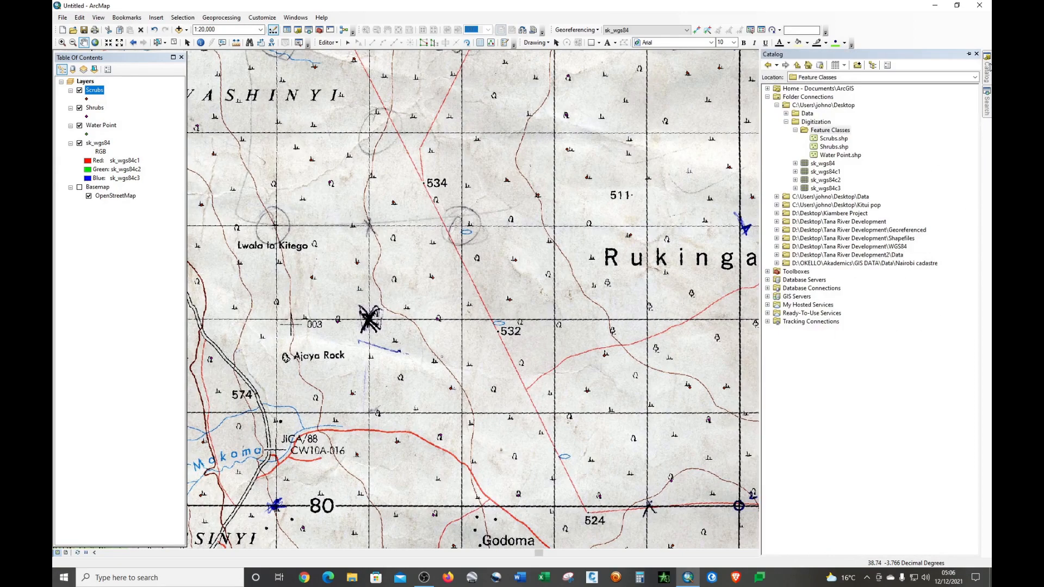
{"action": "left_click", "coordinate": [829, 130]}
{"action": "right_click", "coordinate": [828, 131]}
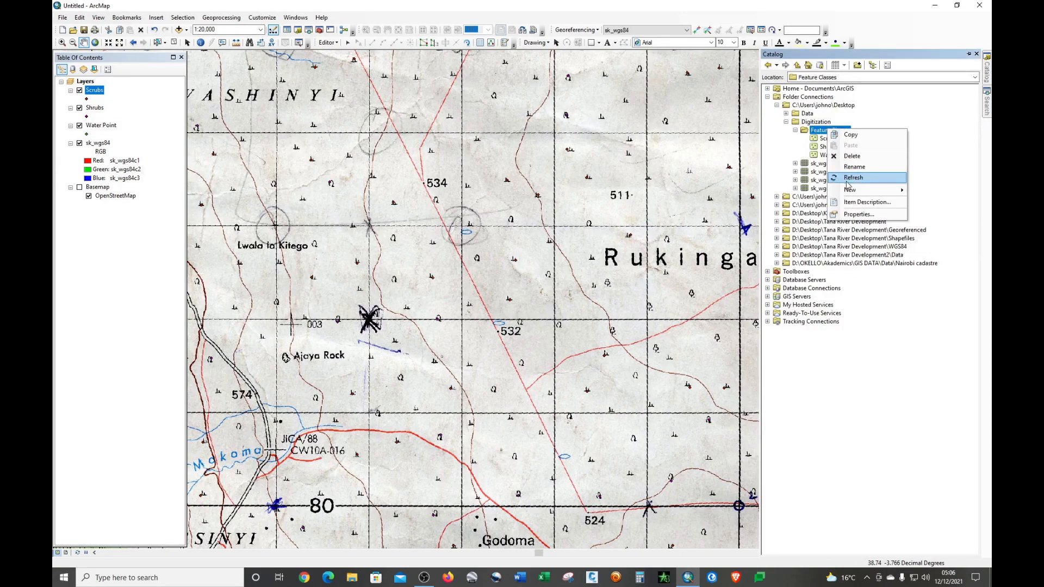
{"action": "mouse_move", "coordinate": [859, 194]}
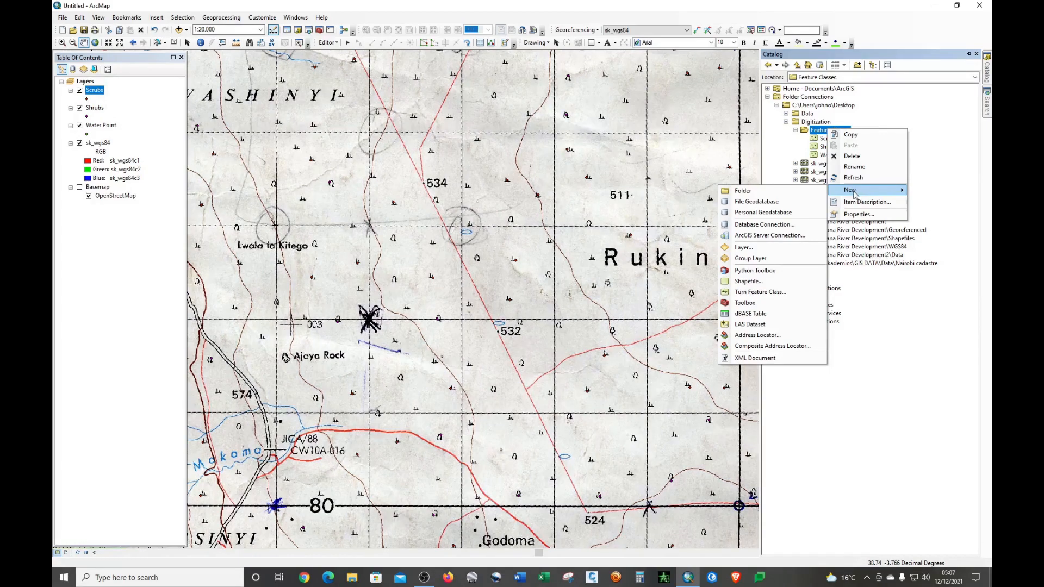
{"action": "left_click", "coordinate": [749, 281]}
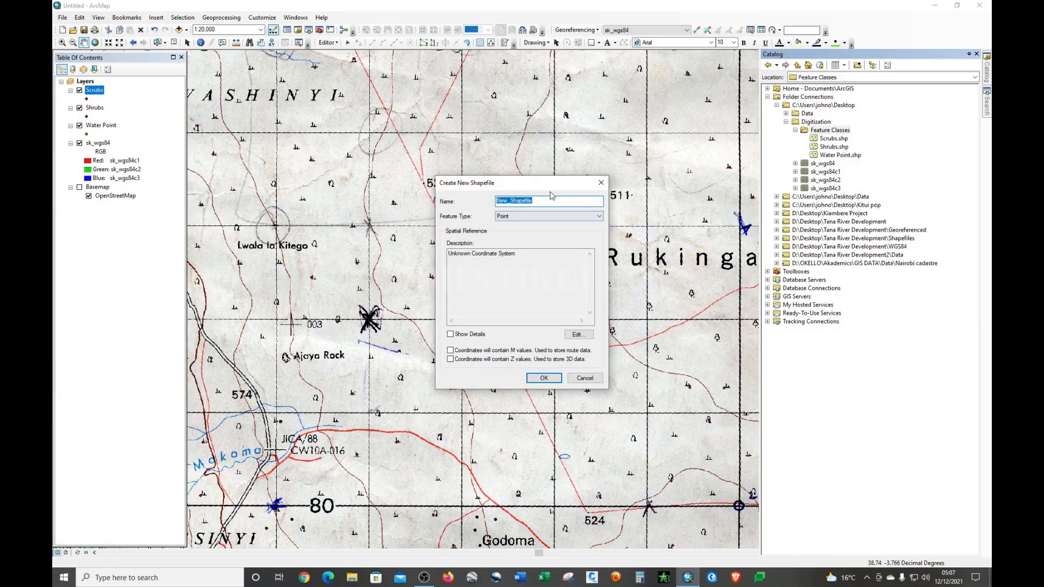
{"action": "type", "text": "Spot heights"}
Import the spatial reference from the sk_wgs84 raster in the Digitization folder and finish creating the Spot heights point shapefile
{"action": "left_click", "coordinate": [578, 333]}
{"action": "left_click", "coordinate": [583, 189]}
{"action": "left_click", "coordinate": [594, 213]}
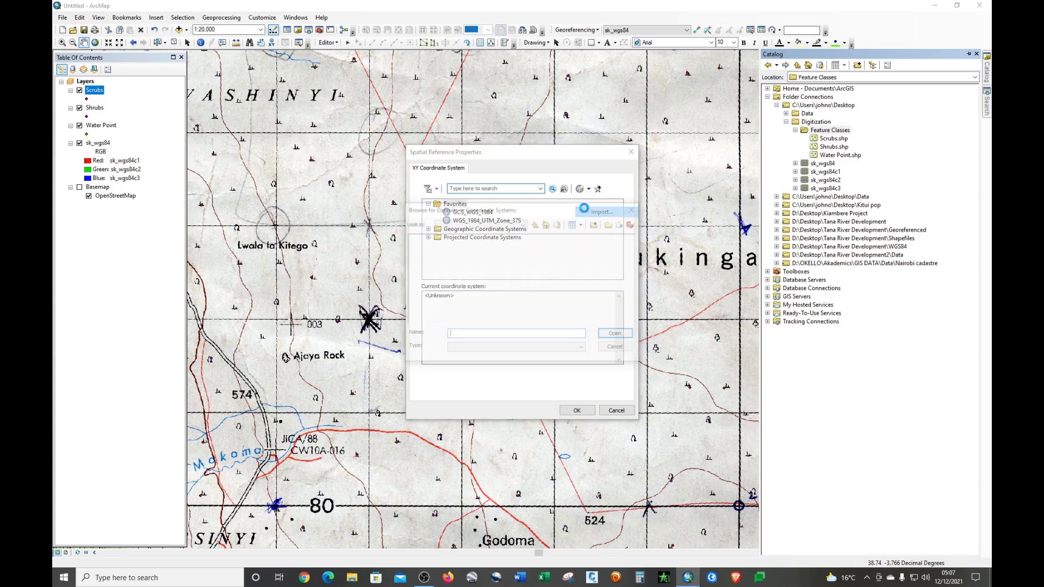
{"action": "left_click", "coordinate": [423, 246]}
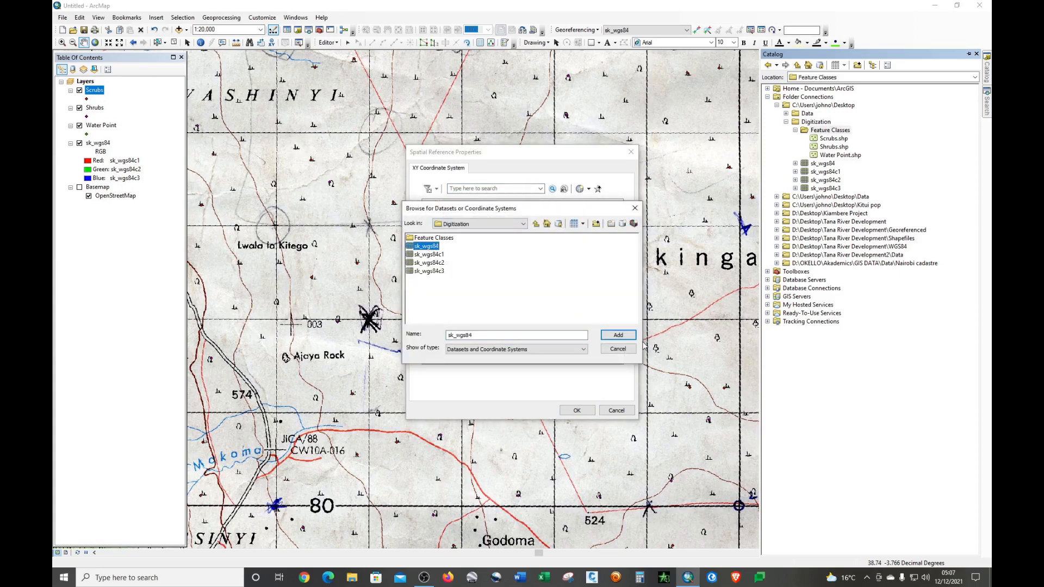
{"action": "left_click", "coordinate": [623, 336]}
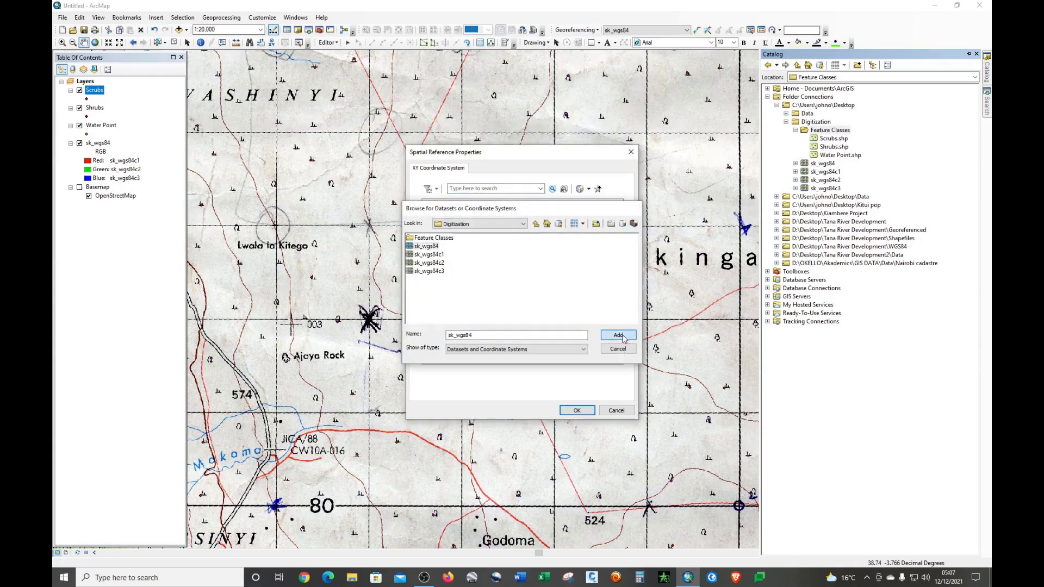
{"action": "left_click", "coordinate": [576, 410]}
{"action": "left_click", "coordinate": [555, 380]}
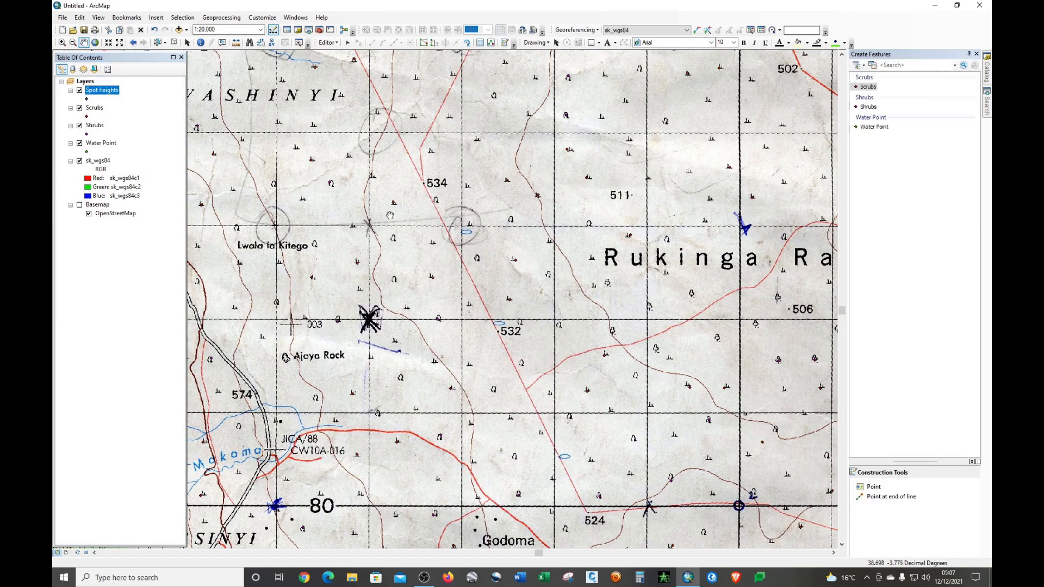
Save the edits and restart the edit session so that the Spot heights layer can be edited
{"action": "left_click_drag", "start_coordinate": [273, 155], "coordinate": [500, 306]}
{"action": "left_click_drag", "start_coordinate": [370, 256], "coordinate": [650, 322]}
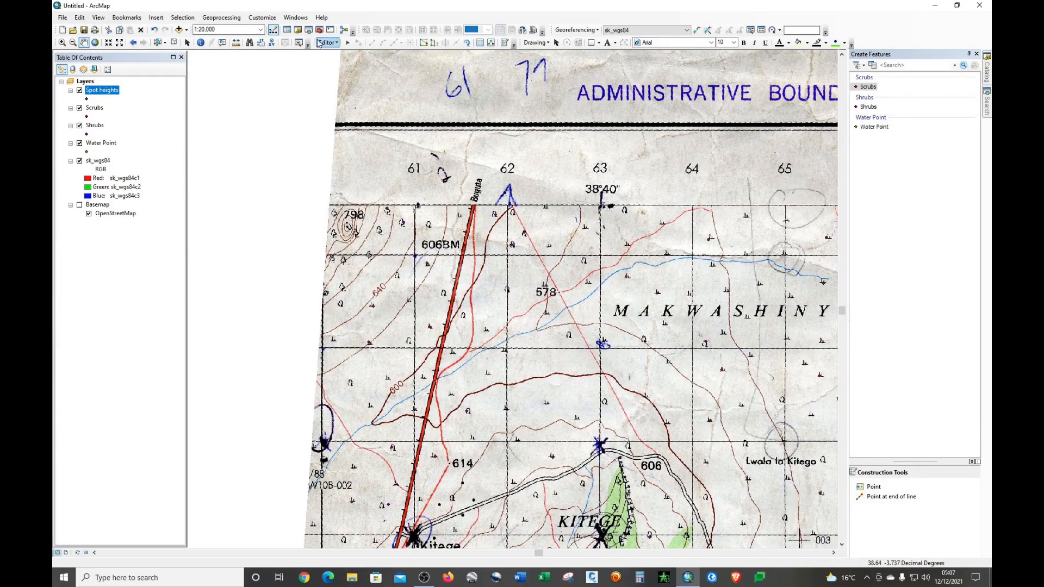
{"action": "left_click", "coordinate": [328, 43]}
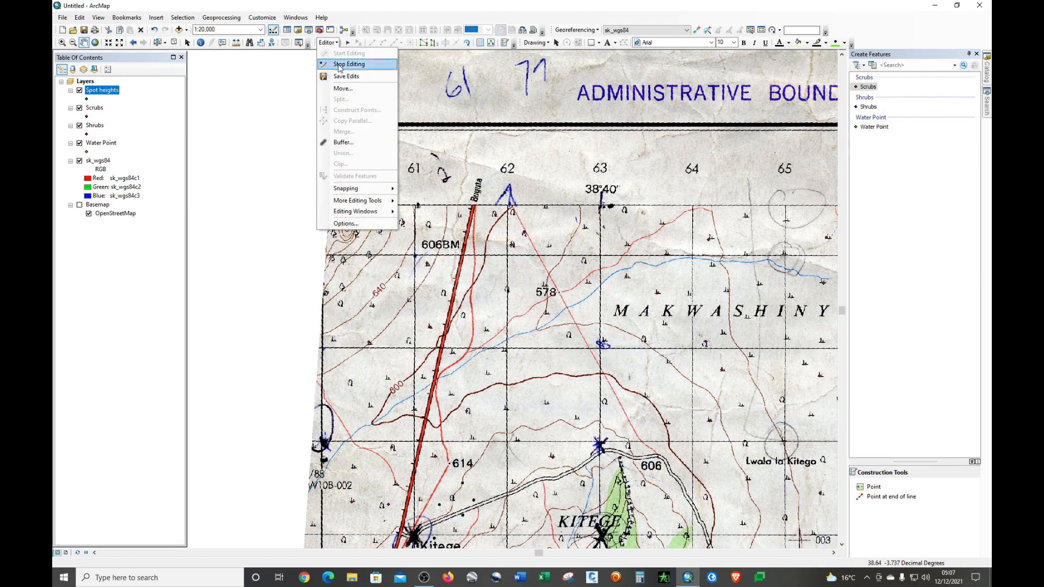
{"action": "left_click", "coordinate": [346, 76]}
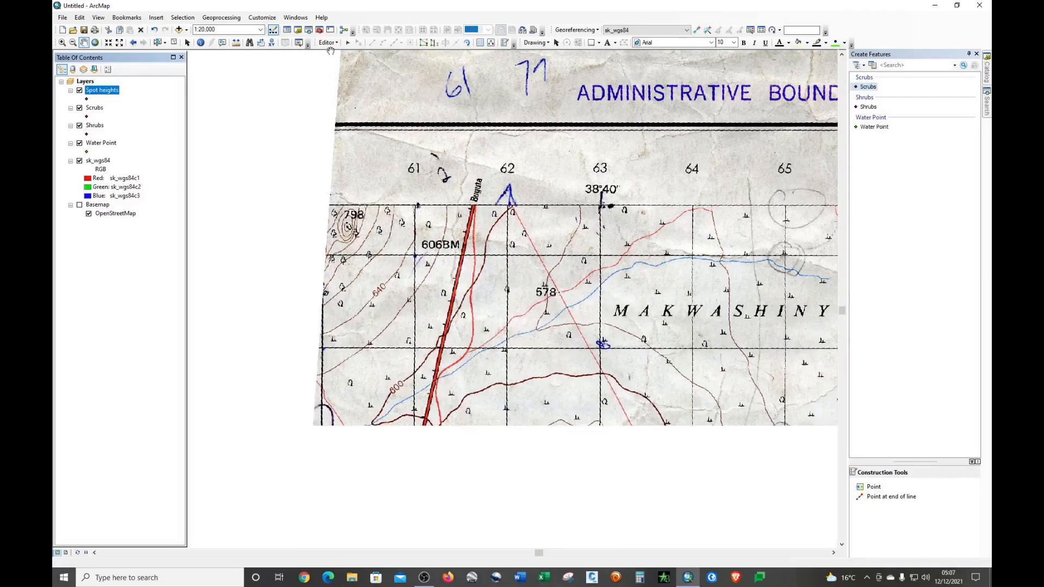
{"action": "left_click", "coordinate": [329, 43]}
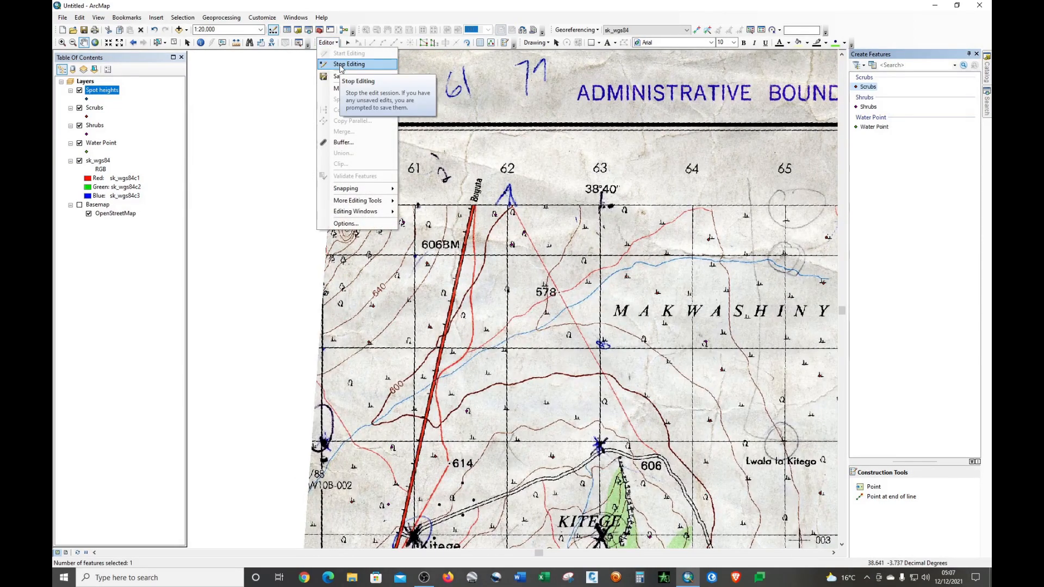
{"action": "left_click", "coordinate": [341, 64]}
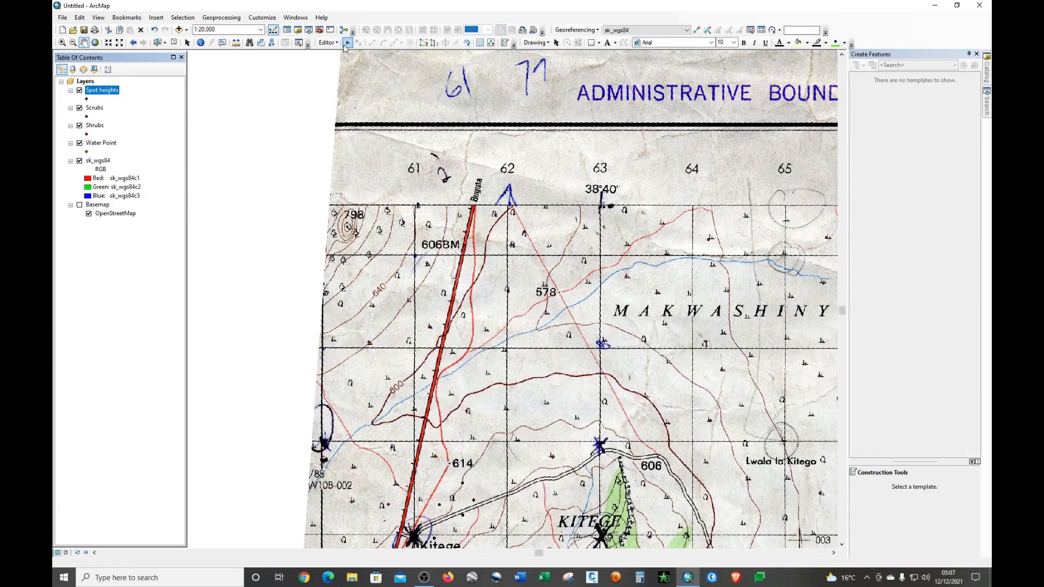
{"action": "left_click", "coordinate": [337, 43]}
{"action": "left_click", "coordinate": [349, 54]}
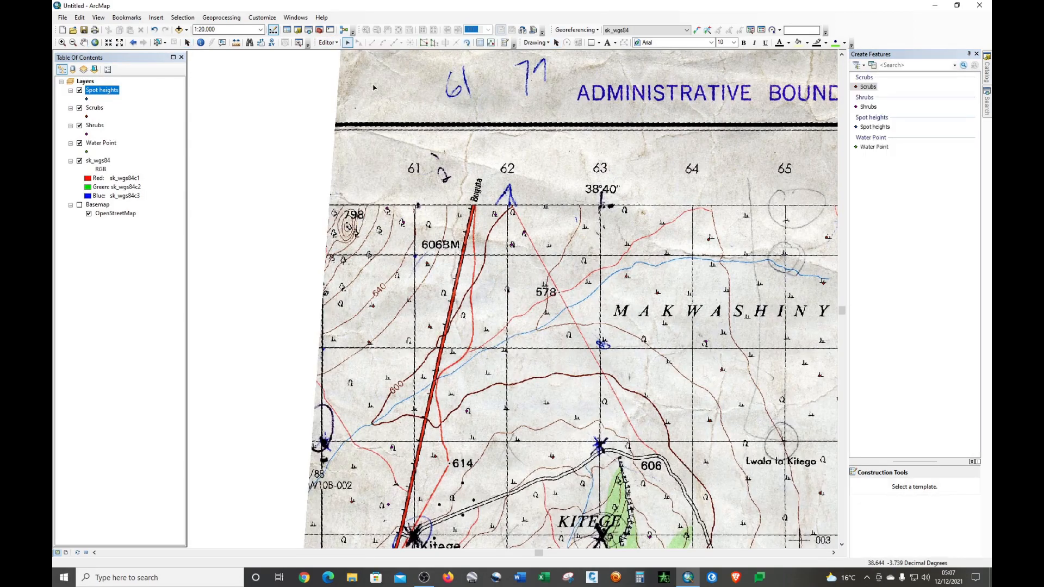
Digitize Spot heights points at height 578 west of Makwashinyi and at height 548 near grid line 66
{"action": "left_click", "coordinate": [873, 128]}
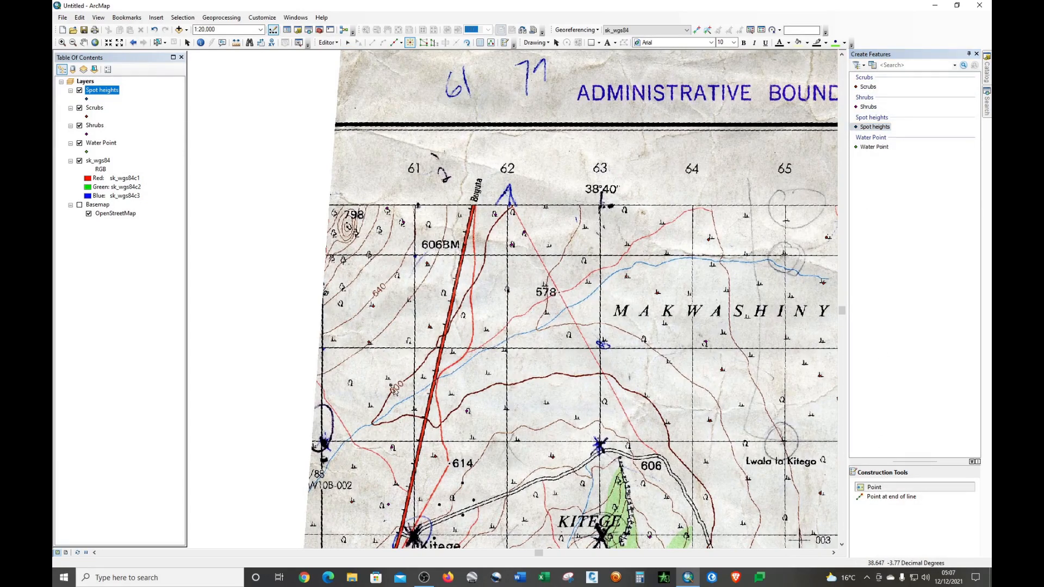
{"action": "scroll", "coordinate": [577, 297], "scroll_direction": "up", "scroll_amount": 2}
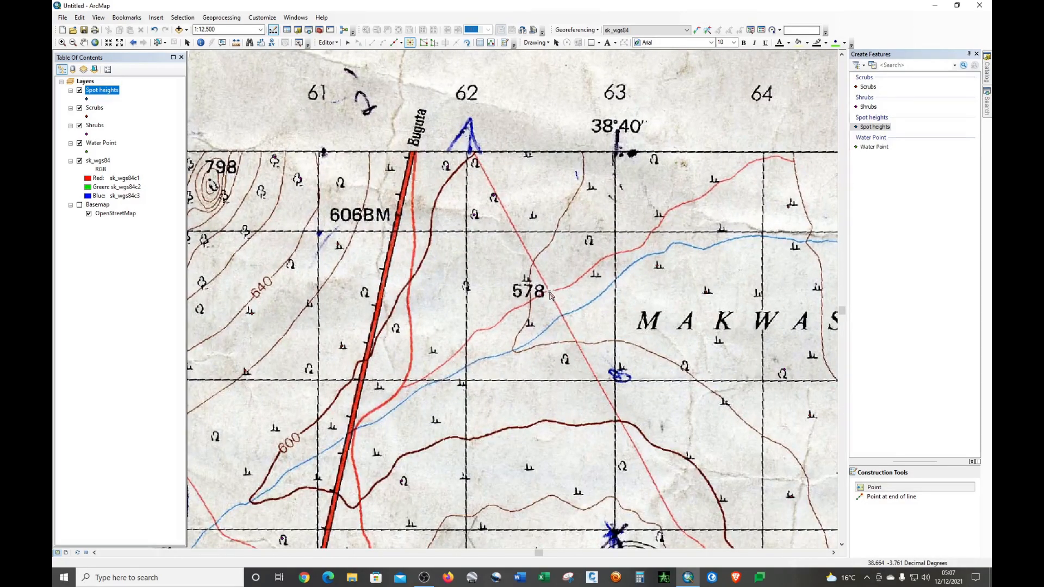
{"action": "scroll", "coordinate": [303, 300], "scroll_direction": "down", "scroll_amount": 3}
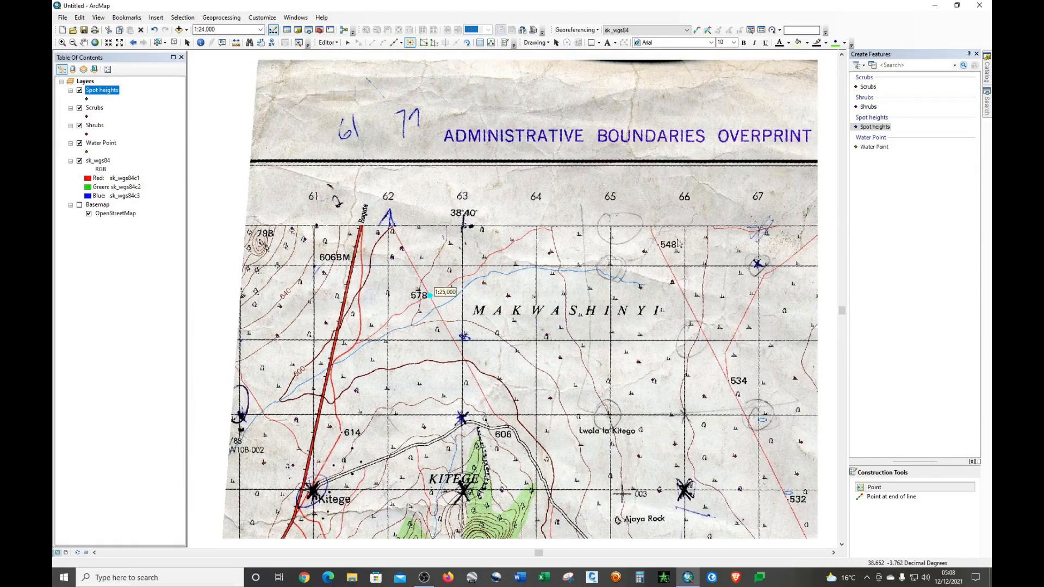
{"action": "scroll", "coordinate": [689, 240], "scroll_direction": "up", "scroll_amount": 2}
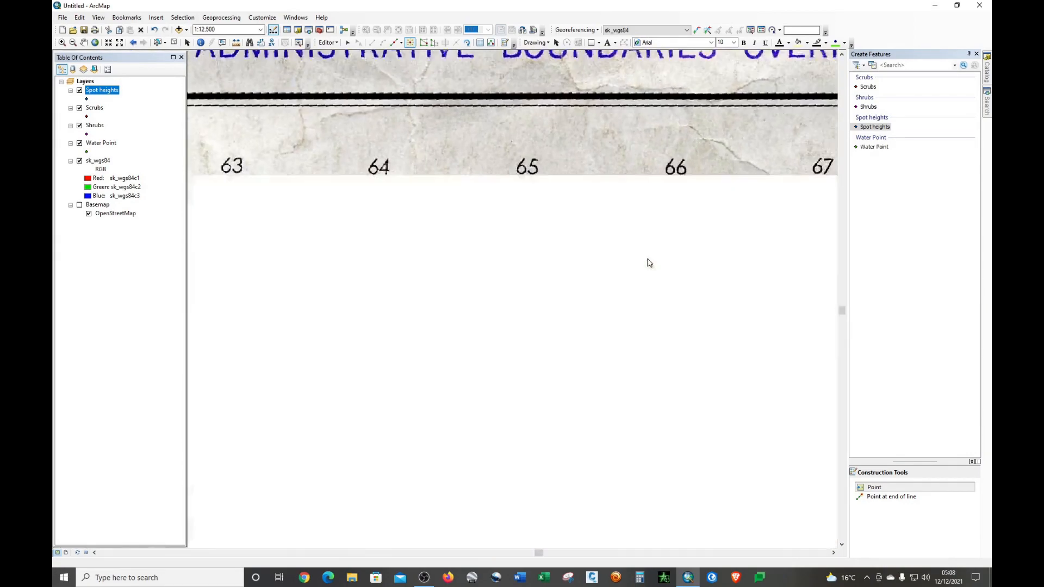
{"action": "left_click", "coordinate": [623, 264]}
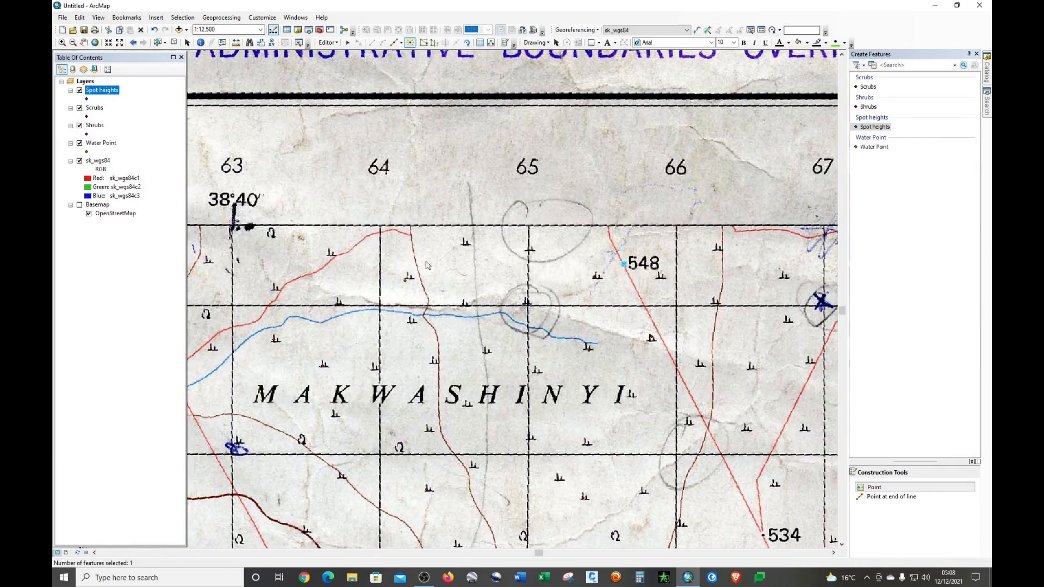
Digitize Spot heights points at heights 518 and 502 along the red line in the map's northeast
{"action": "scroll", "coordinate": [310, 252], "scroll_direction": "down", "scroll_amount": 2}
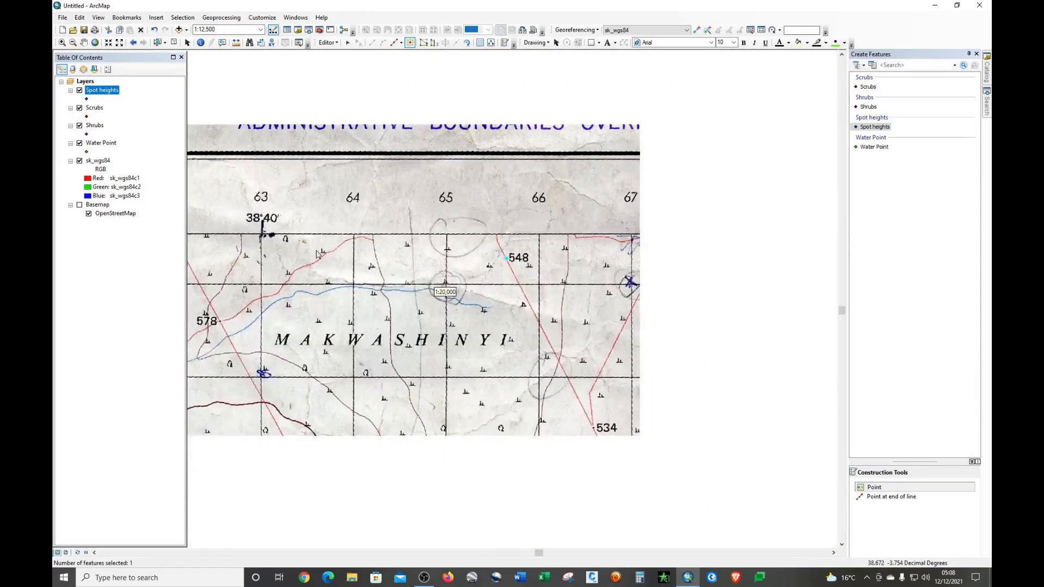
{"action": "scroll", "coordinate": [321, 243], "scroll_direction": "down", "scroll_amount": 1}
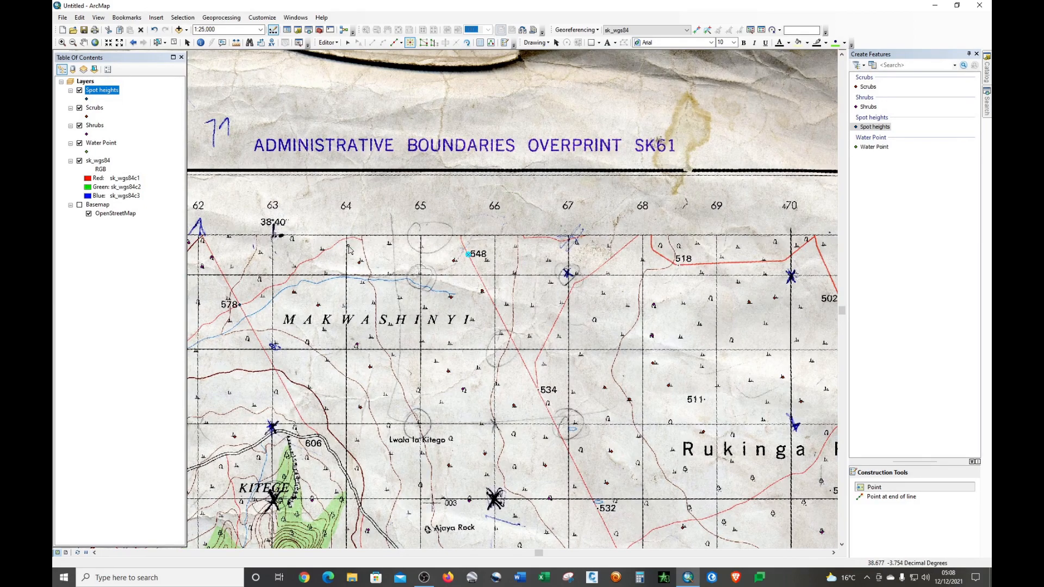
{"action": "scroll", "coordinate": [351, 249], "scroll_direction": "down", "scroll_amount": 1}
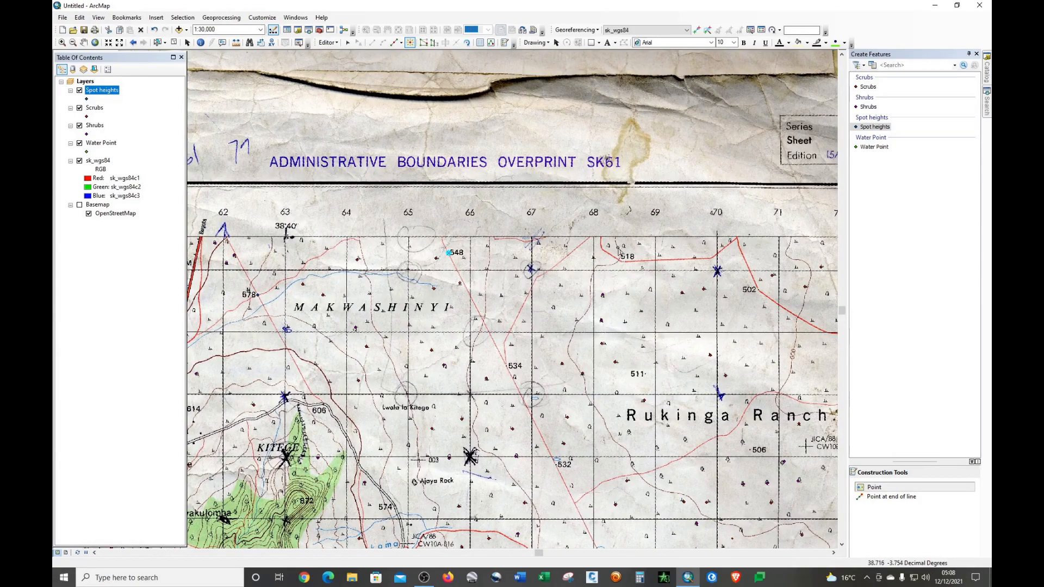
{"action": "scroll", "coordinate": [619, 250], "scroll_direction": "up", "scroll_amount": 3}
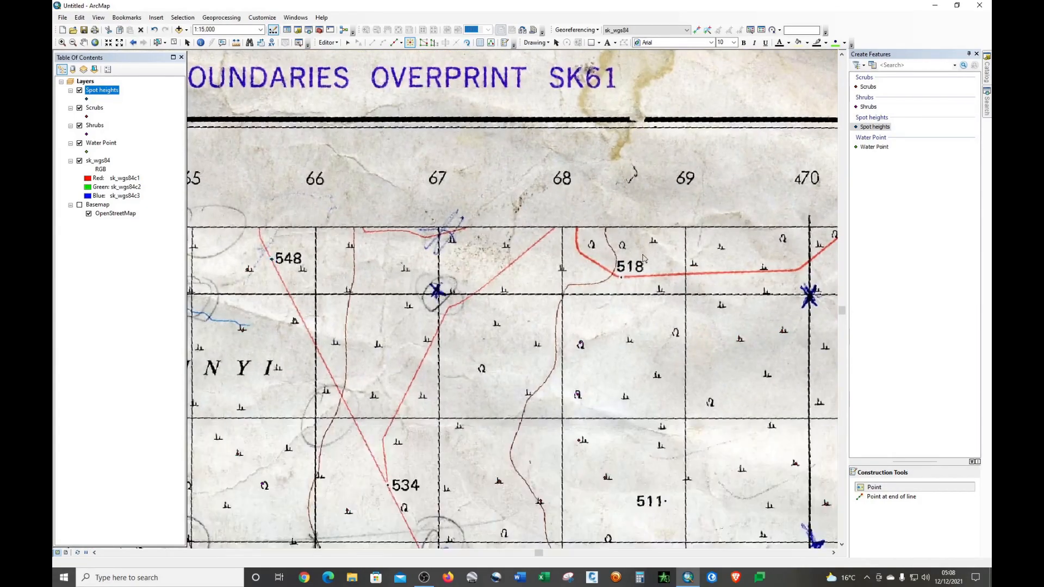
{"action": "scroll", "coordinate": [643, 258], "scroll_direction": "up", "scroll_amount": 2}
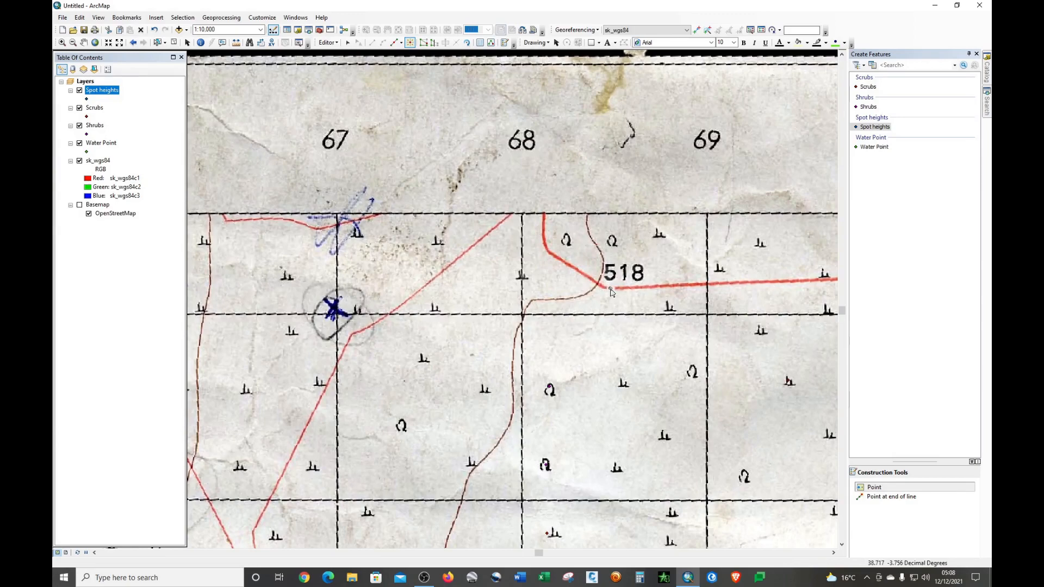
{"action": "left_click", "coordinate": [611, 289]}
{"action": "scroll", "coordinate": [383, 278], "scroll_direction": "down", "scroll_amount": 1}
{"action": "scroll", "coordinate": [363, 270], "scroll_direction": "down", "scroll_amount": 1}
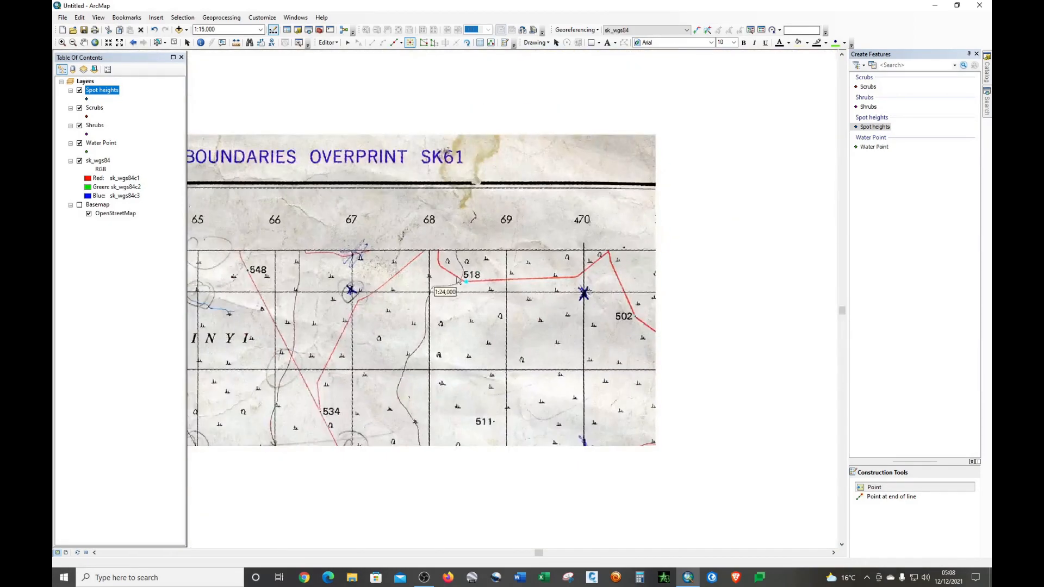
{"action": "scroll", "coordinate": [580, 294], "scroll_direction": "up", "scroll_amount": 3}
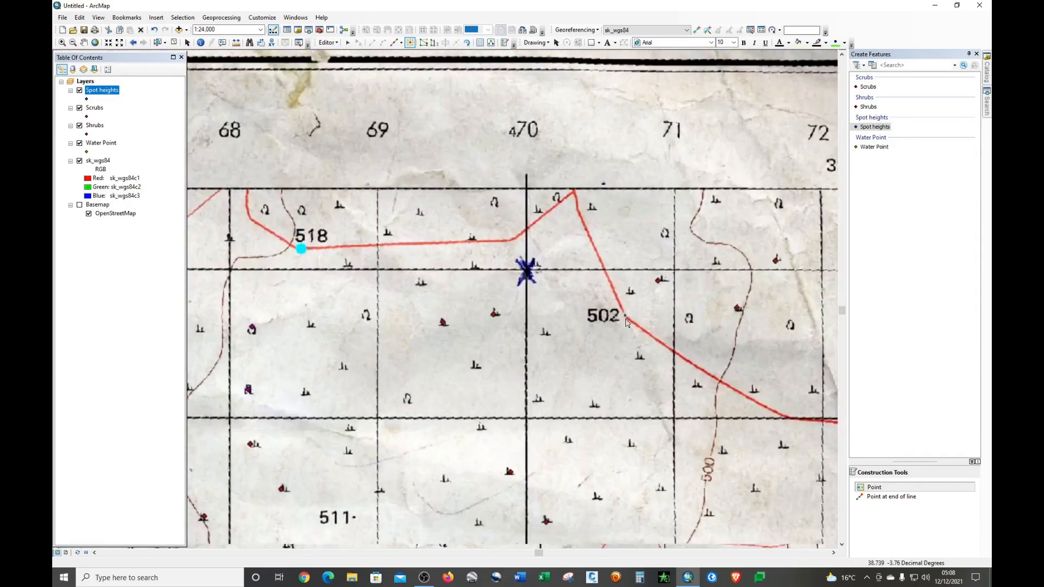
{"action": "left_click", "coordinate": [637, 317]}
Digitize a Spot heights point at height 511, just north of the Rukinga Ranch label
{"action": "scroll", "coordinate": [606, 192], "scroll_direction": "down", "scroll_amount": 2}
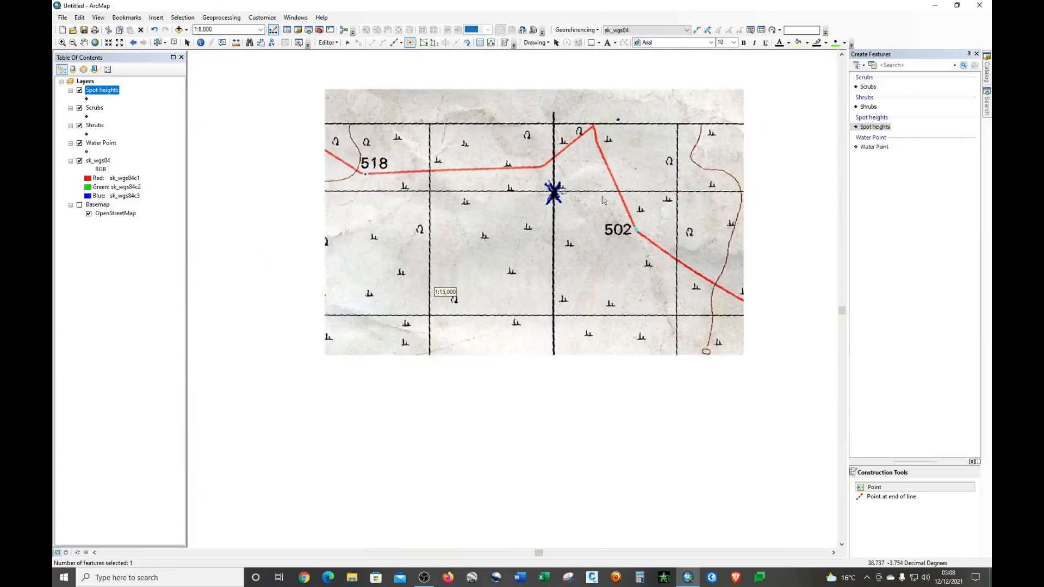
{"action": "scroll", "coordinate": [520, 207], "scroll_direction": "down", "scroll_amount": 1}
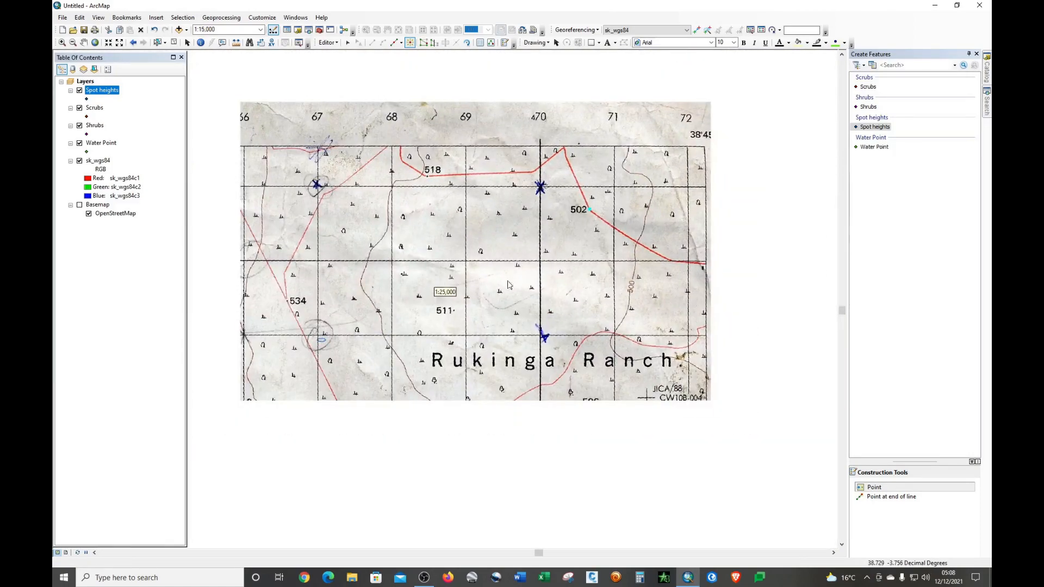
{"action": "scroll", "coordinate": [472, 314], "scroll_direction": "up", "scroll_amount": 3}
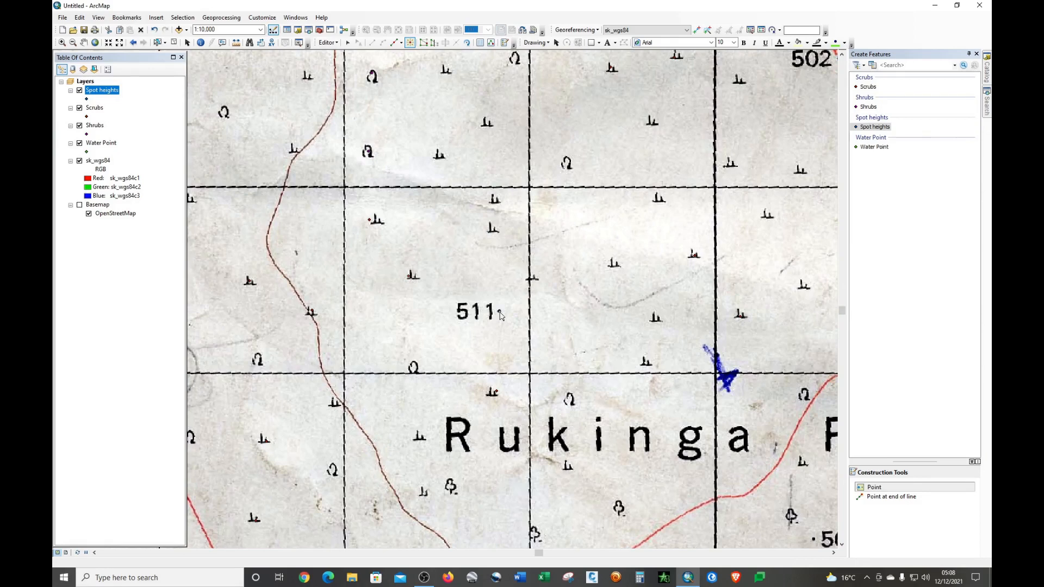
{"action": "scroll", "coordinate": [434, 244], "scroll_direction": "down", "scroll_amount": 1}
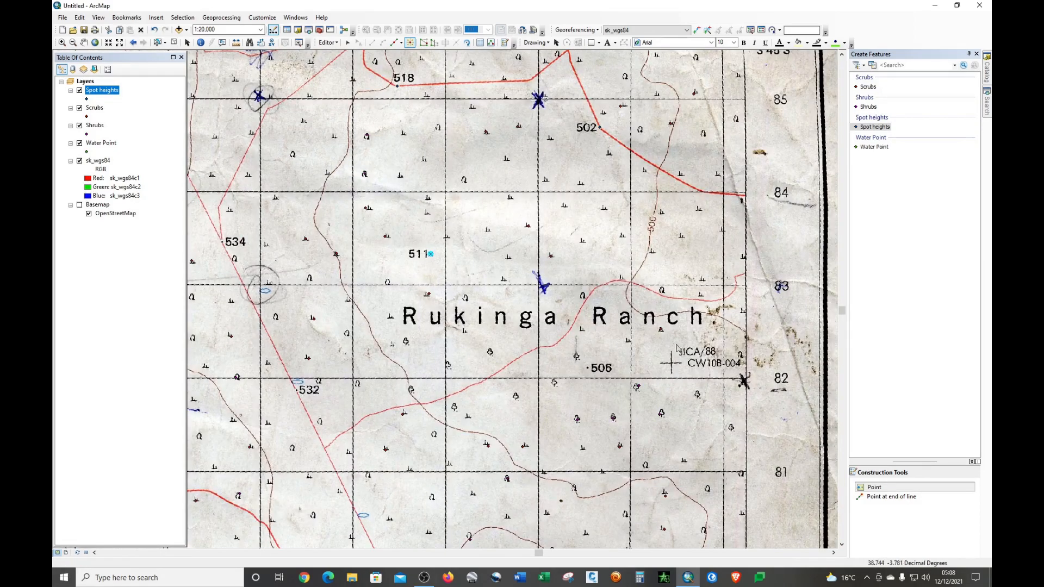
Digitize a Spot heights point at height 574 on the road southwest of Ajaya Rock
{"action": "scroll", "coordinate": [721, 283], "scroll_direction": "up", "scroll_amount": 1}
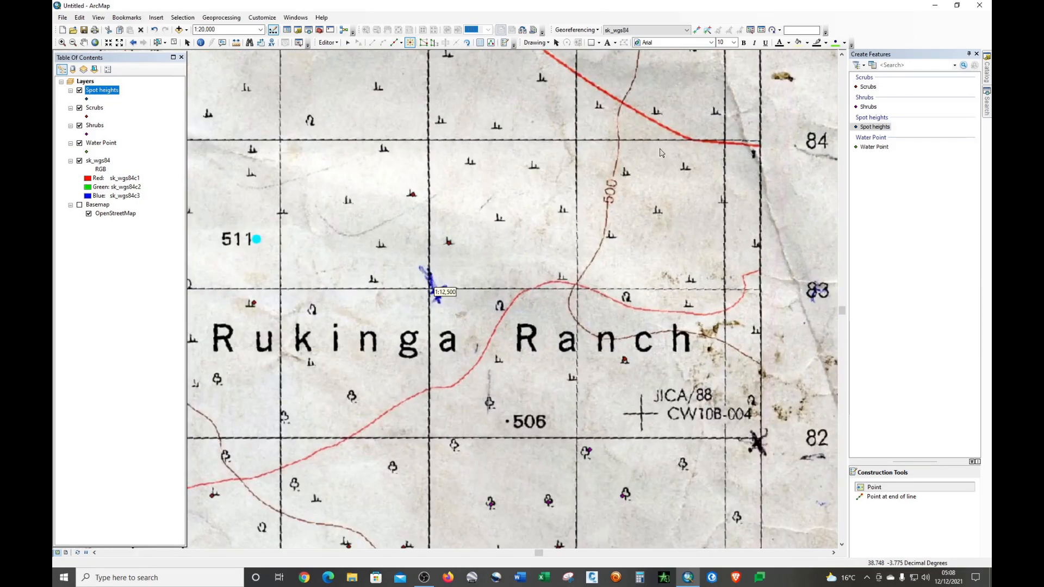
{"action": "scroll", "coordinate": [631, 242], "scroll_direction": "down", "scroll_amount": 2}
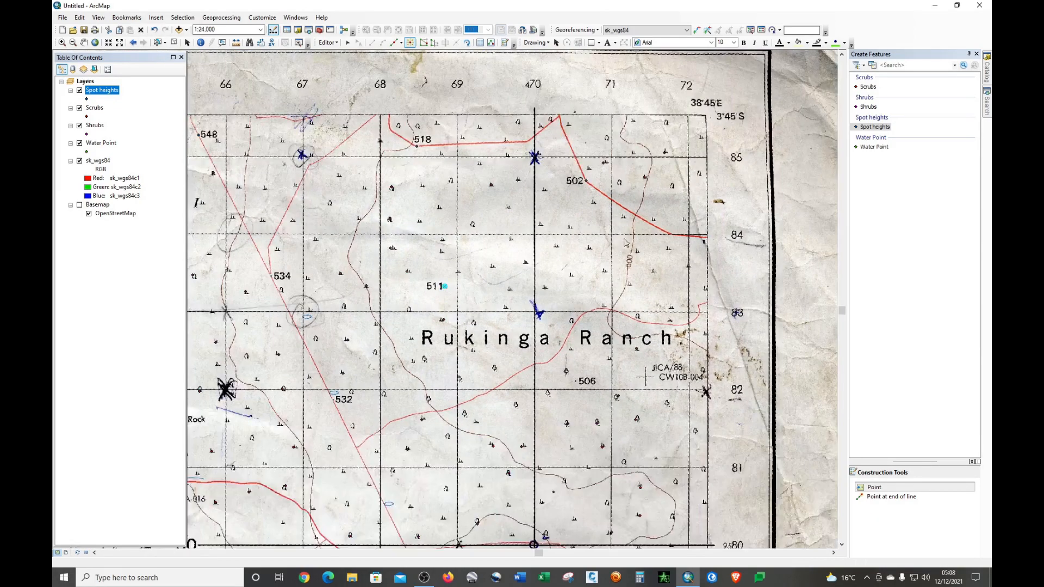
{"action": "scroll", "coordinate": [762, 303], "scroll_direction": "up", "scroll_amount": 1}
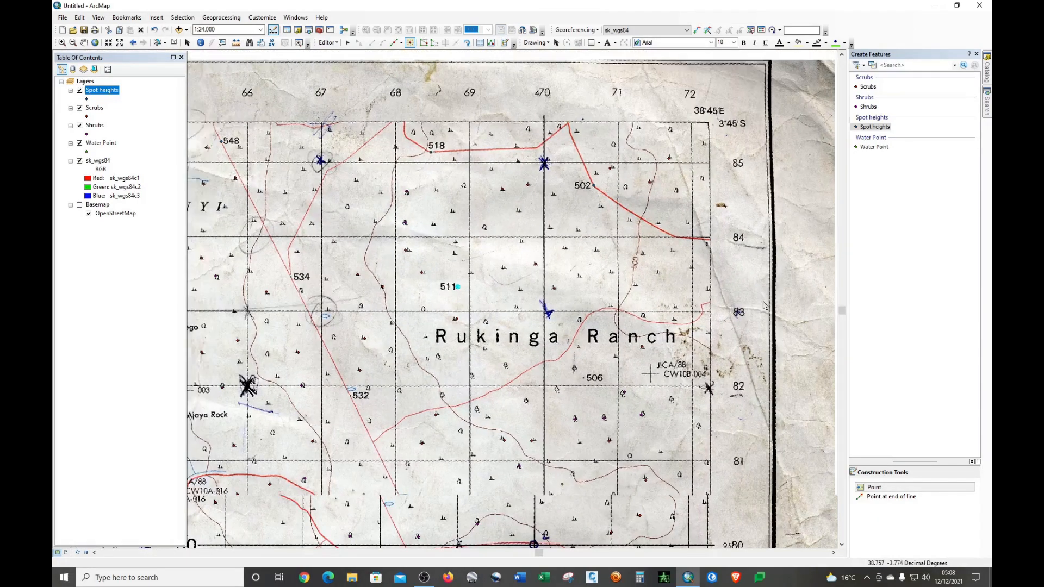
{"action": "scroll", "coordinate": [763, 303], "scroll_direction": "up", "scroll_amount": 1}
{"action": "scroll", "coordinate": [766, 302], "scroll_direction": "down", "scroll_amount": 2}
{"action": "scroll", "coordinate": [768, 301], "scroll_direction": "down", "scroll_amount": 4}
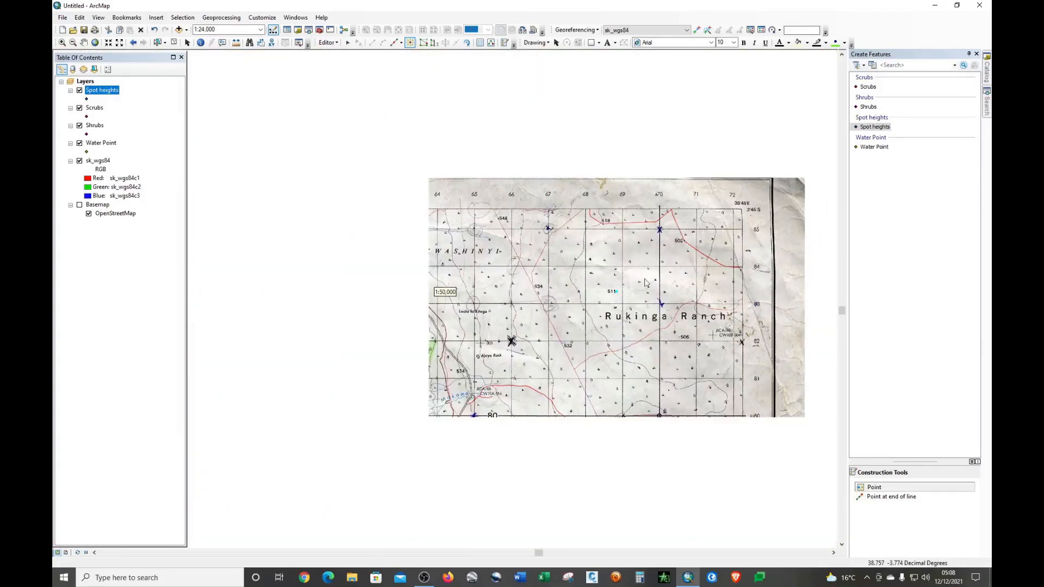
{"action": "scroll", "coordinate": [388, 250], "scroll_direction": "up", "scroll_amount": 2}
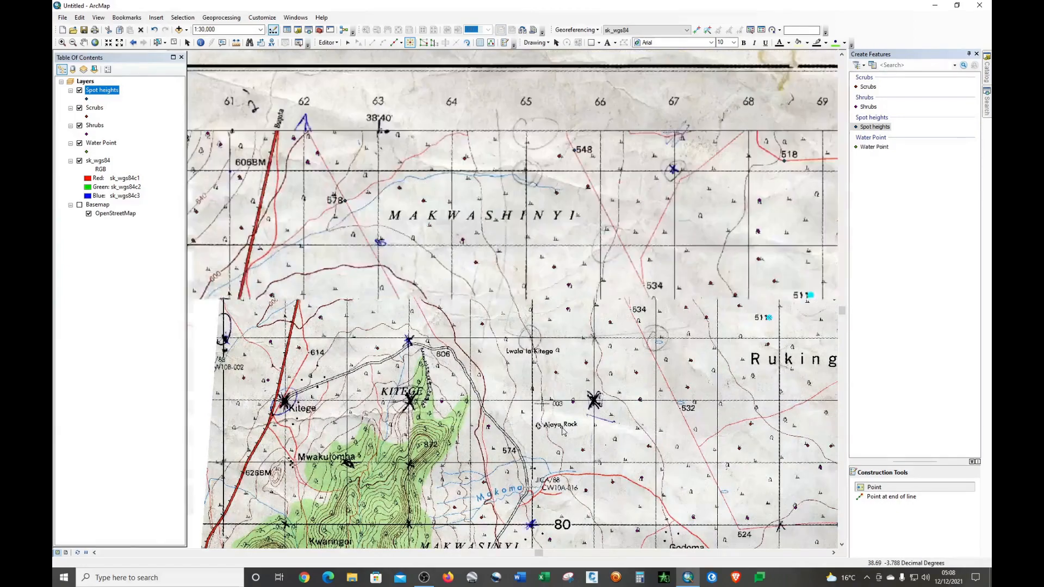
{"action": "scroll", "coordinate": [536, 435], "scroll_direction": "up", "scroll_amount": 1}
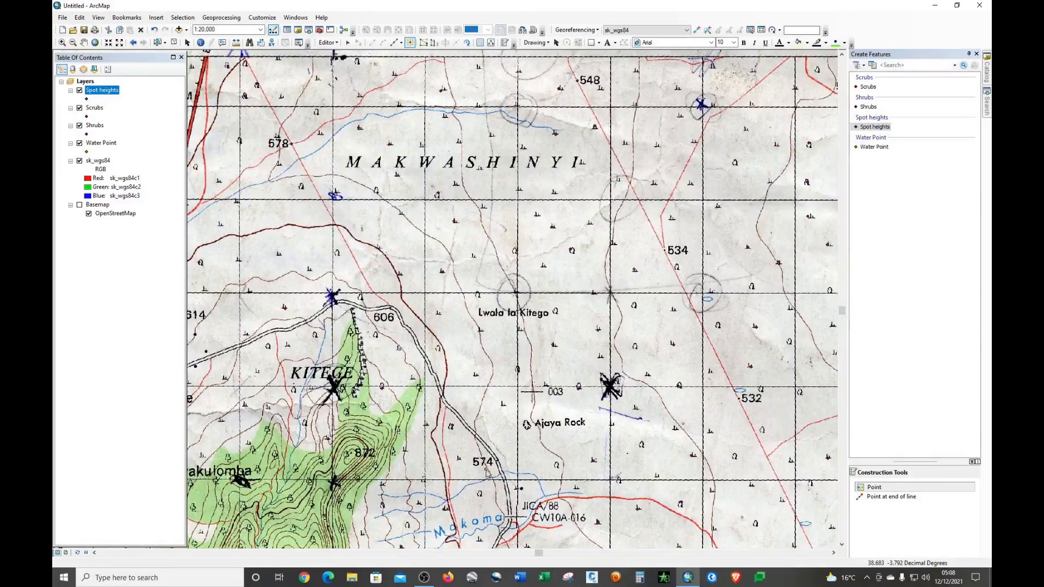
{"action": "scroll", "coordinate": [492, 488], "scroll_direction": "up", "scroll_amount": 2}
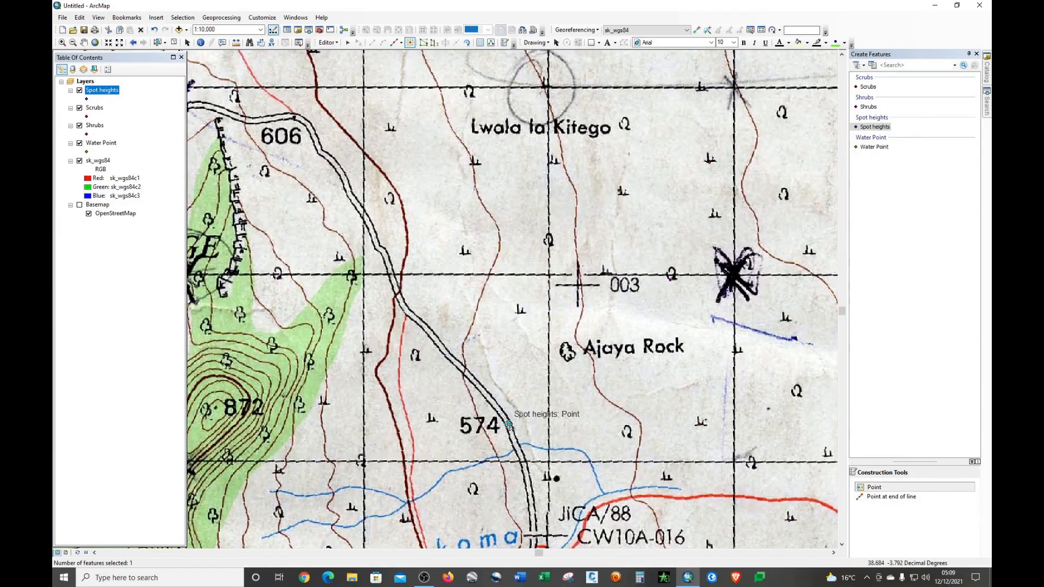
{"action": "scroll", "coordinate": [565, 384], "scroll_direction": "down", "scroll_amount": 2}
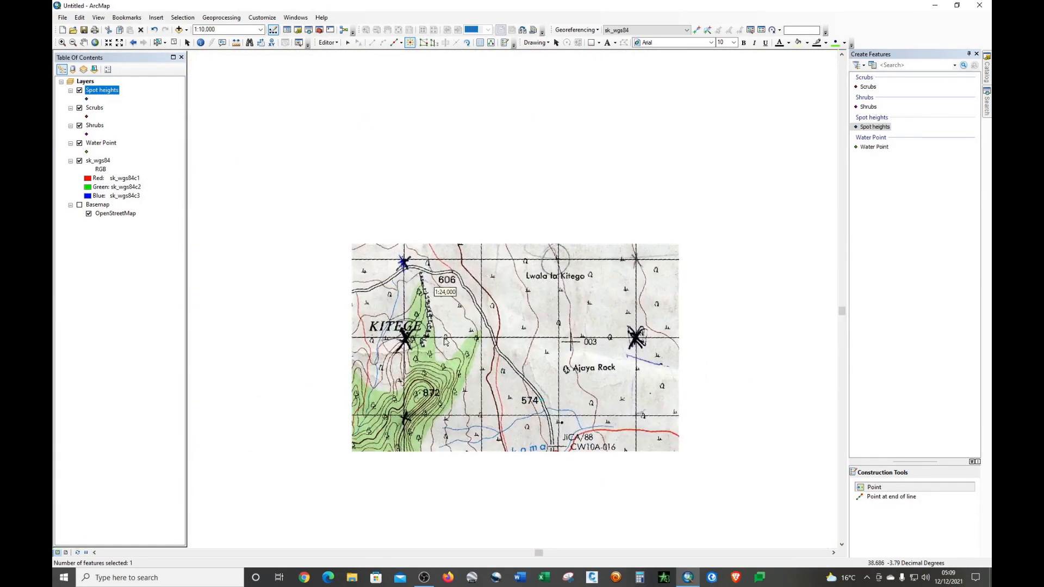
{"action": "scroll", "coordinate": [402, 306], "scroll_direction": "down", "scroll_amount": 1}
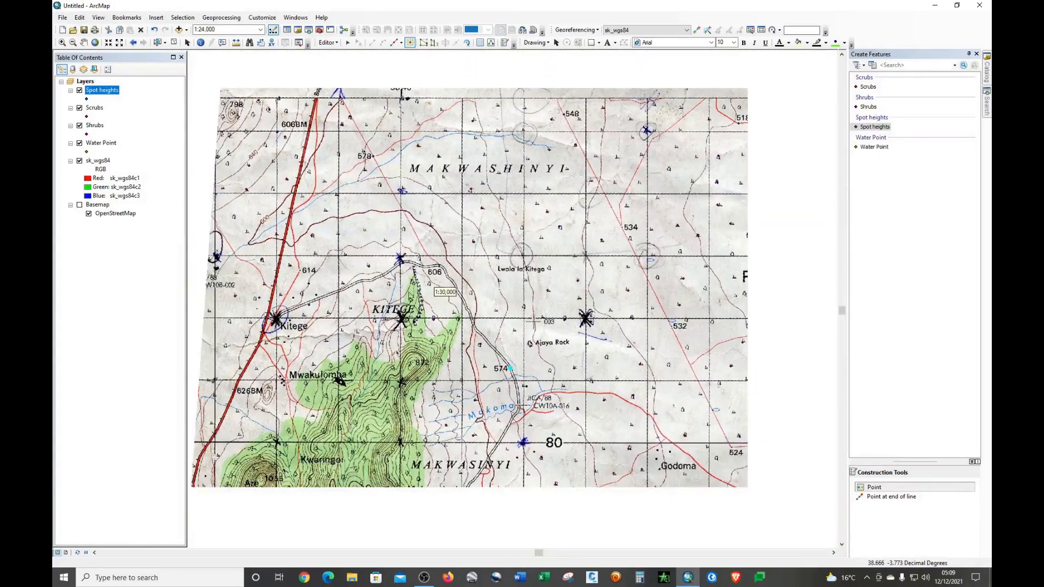
Digitize Spot heights points at height 524 northeast of Godoma and at height 532 along the straight red line east of Ajaya Rock
{"action": "scroll", "coordinate": [523, 462], "scroll_direction": "up", "scroll_amount": 2}
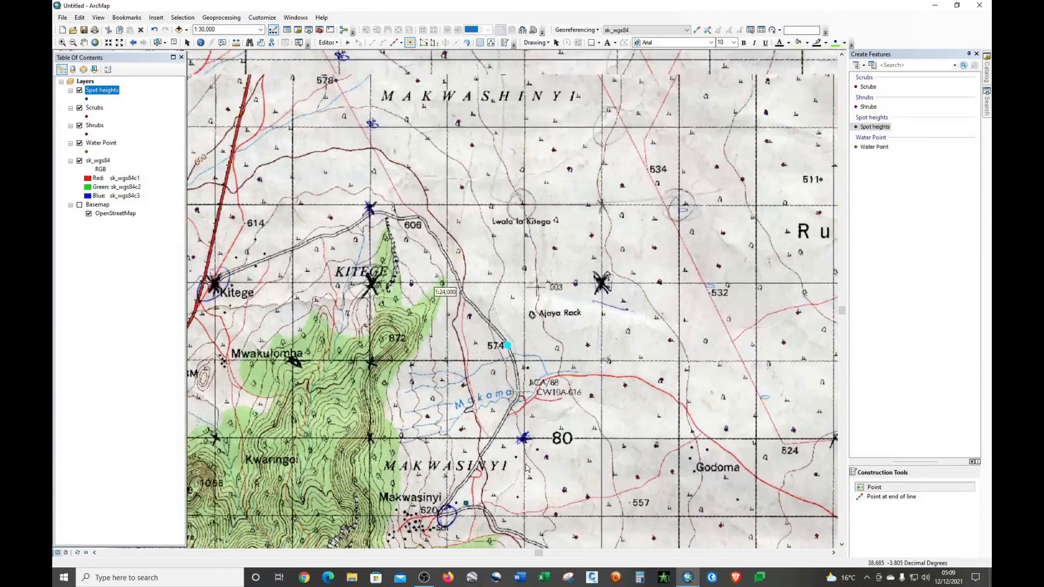
{"action": "scroll", "coordinate": [525, 463], "scroll_direction": "up", "scroll_amount": 1}
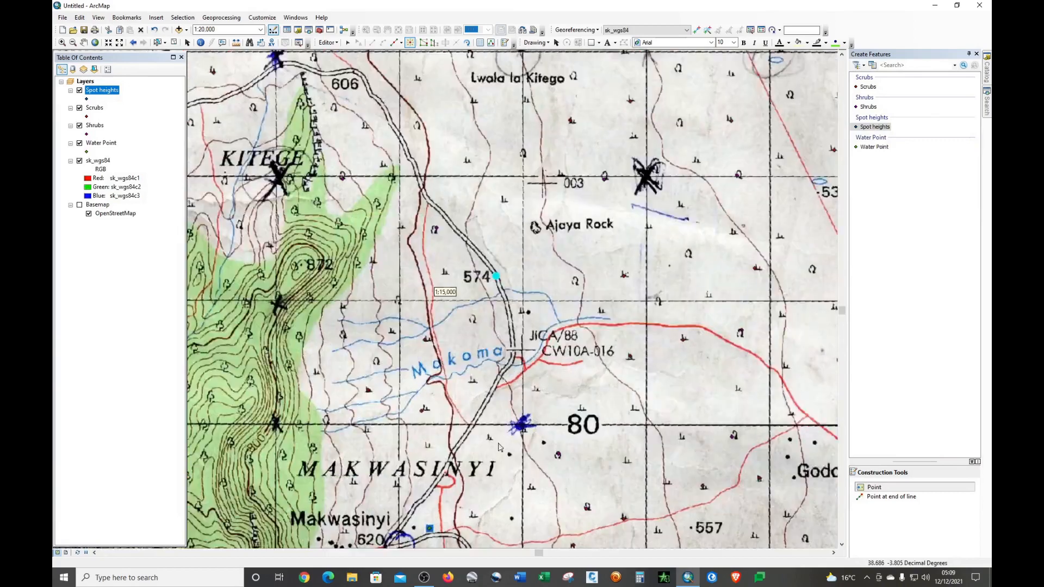
{"action": "scroll", "coordinate": [306, 379], "scroll_direction": "down", "scroll_amount": 2}
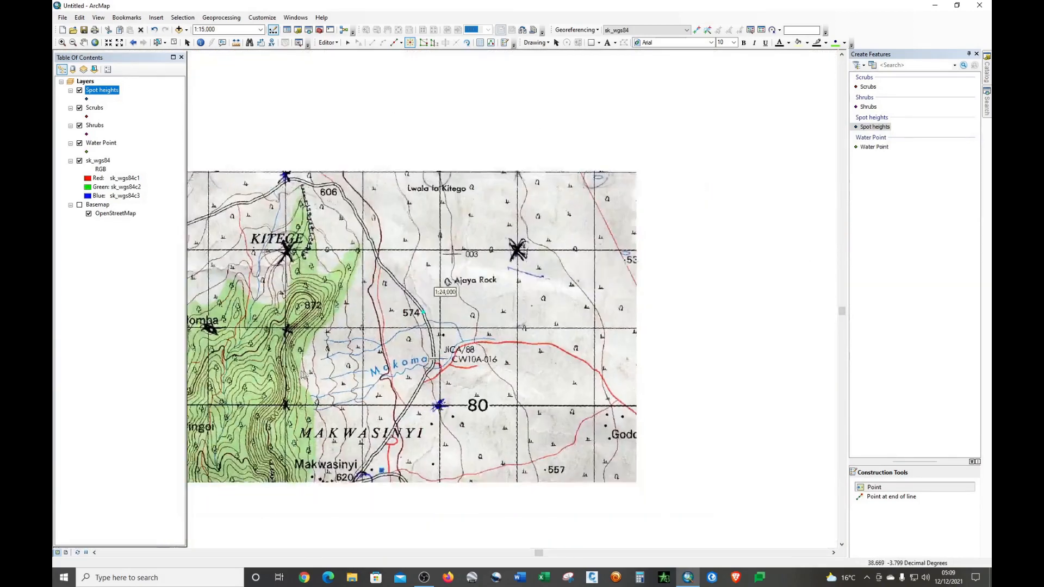
{"action": "scroll", "coordinate": [634, 457], "scroll_direction": "up", "scroll_amount": 1}
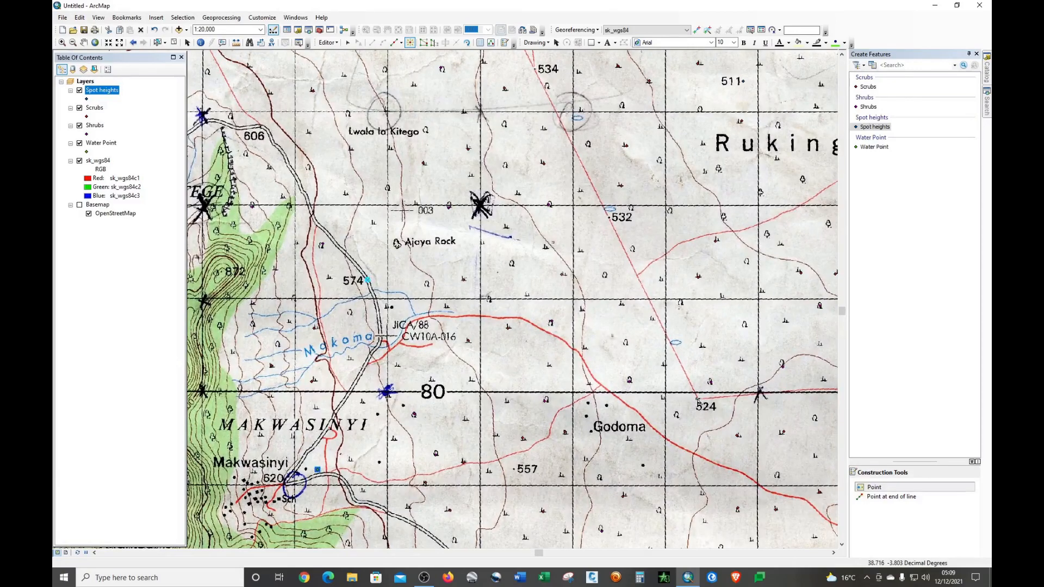
{"action": "left_click", "coordinate": [700, 399]}
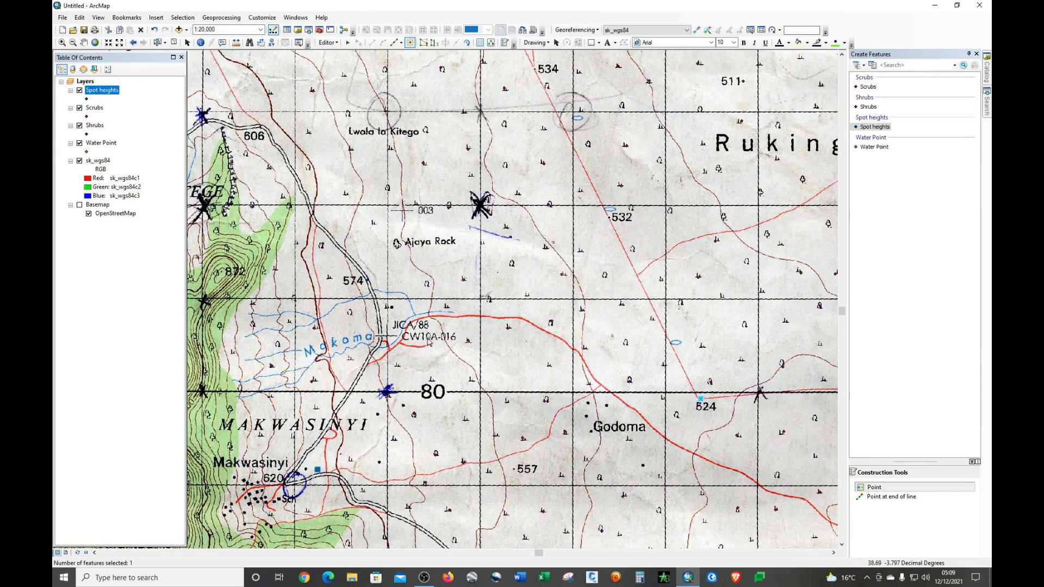
{"action": "left_click", "coordinate": [609, 218]}
Digitize Spot heights points at height 501 on the red road southeast of Godoma and at height 524 south of Godoma
{"action": "scroll", "coordinate": [325, 188], "scroll_direction": "up", "scroll_amount": 1}
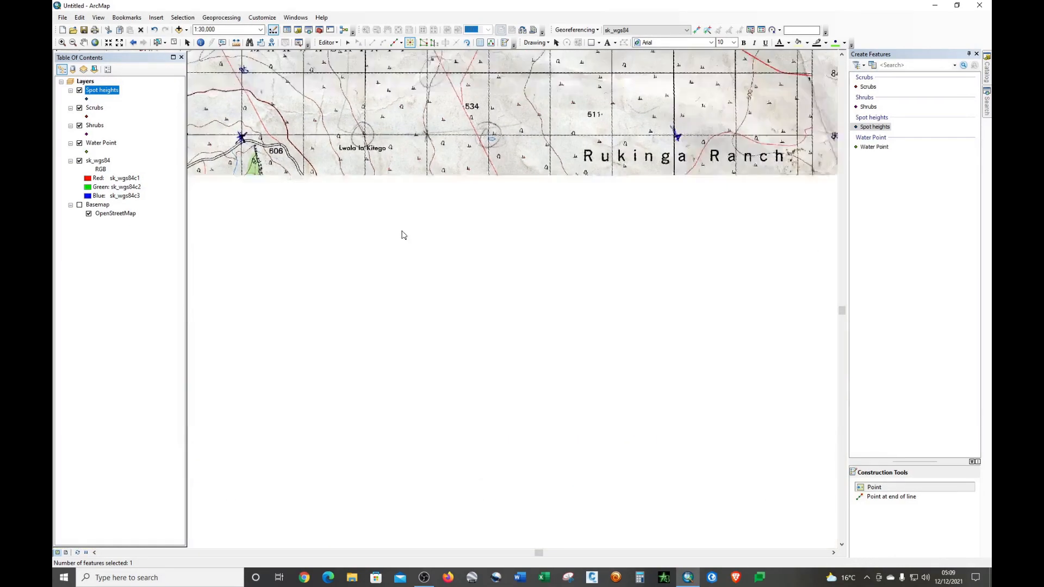
{"action": "scroll", "coordinate": [776, 327], "scroll_direction": "down", "scroll_amount": 1}
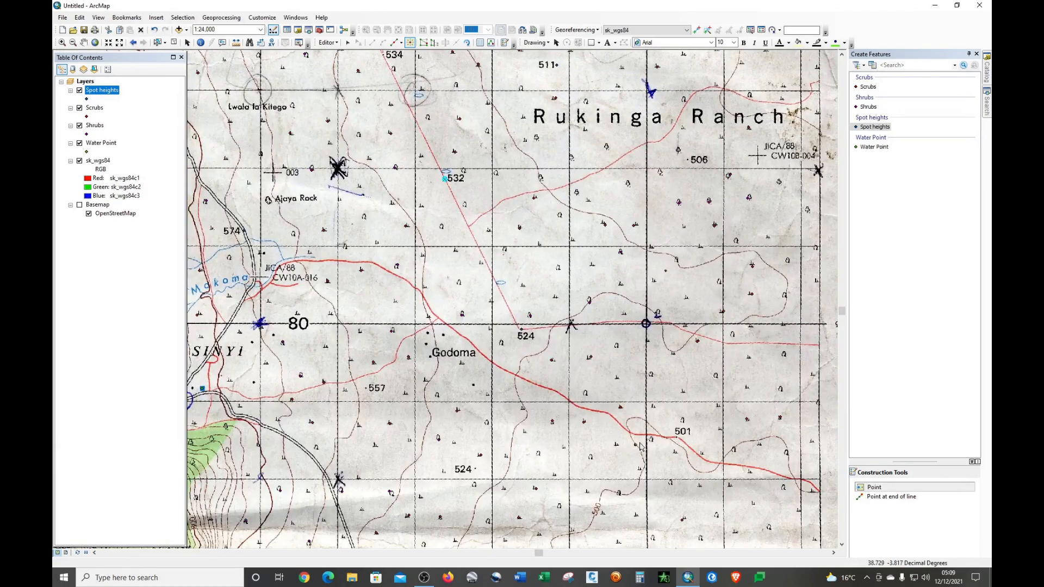
{"action": "left_click", "coordinate": [676, 437]}
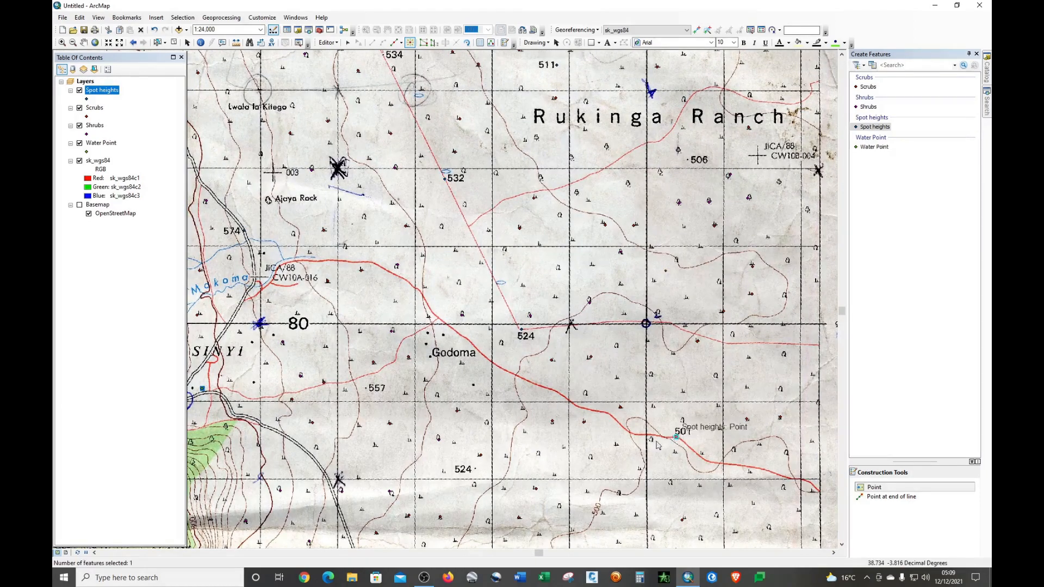
{"action": "left_click", "coordinate": [475, 469]}
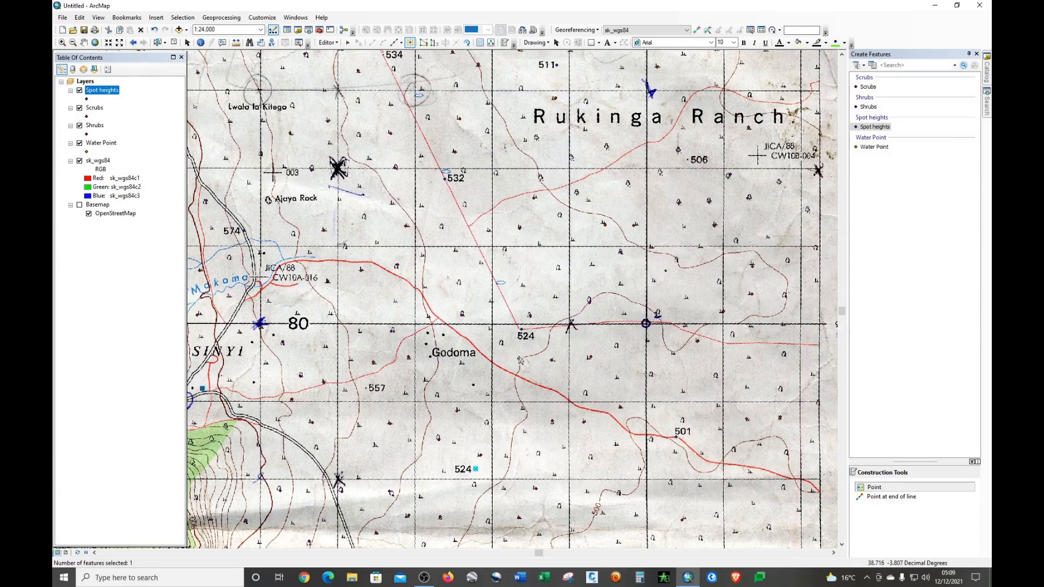
Digitize a Spot heights point at height 542 on the road southeast of Makwasinyi, at the map's fold line
{"action": "scroll", "coordinate": [506, 222], "scroll_direction": "up", "scroll_amount": 1}
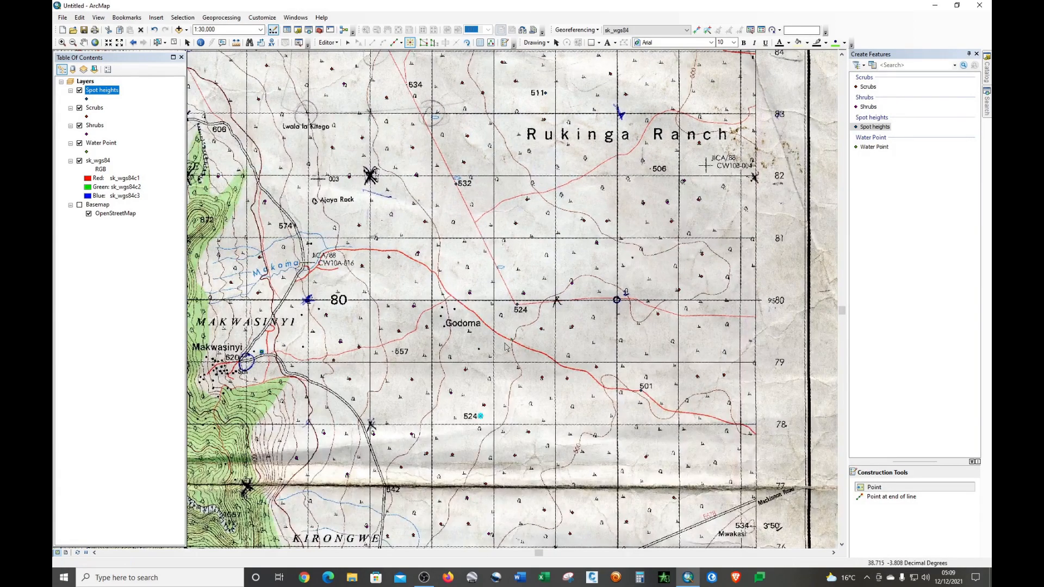
{"action": "scroll", "coordinate": [396, 500], "scroll_direction": "down", "scroll_amount": 2}
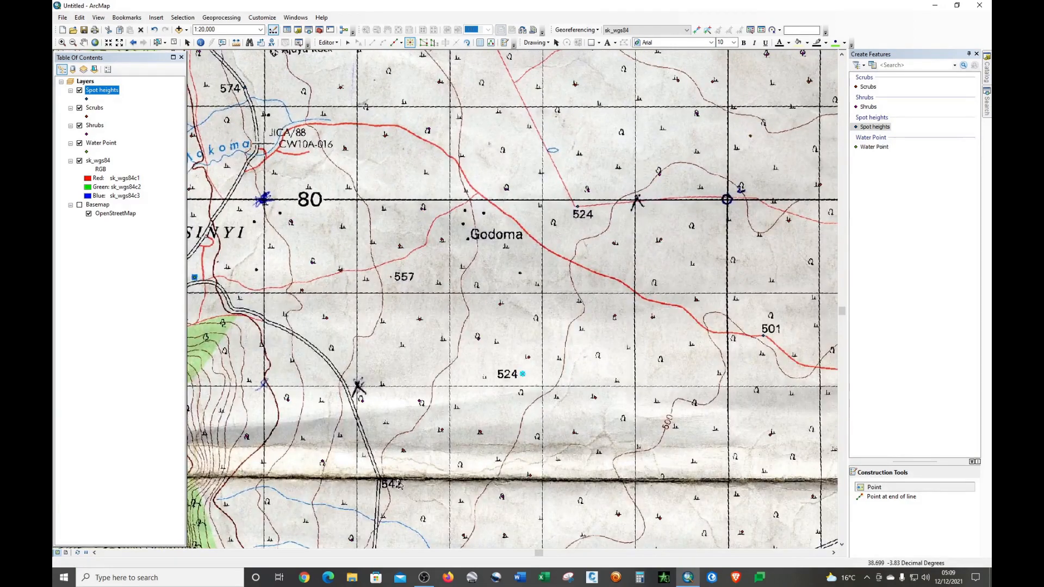
{"action": "scroll", "coordinate": [538, 242], "scroll_direction": "up", "scroll_amount": 2}
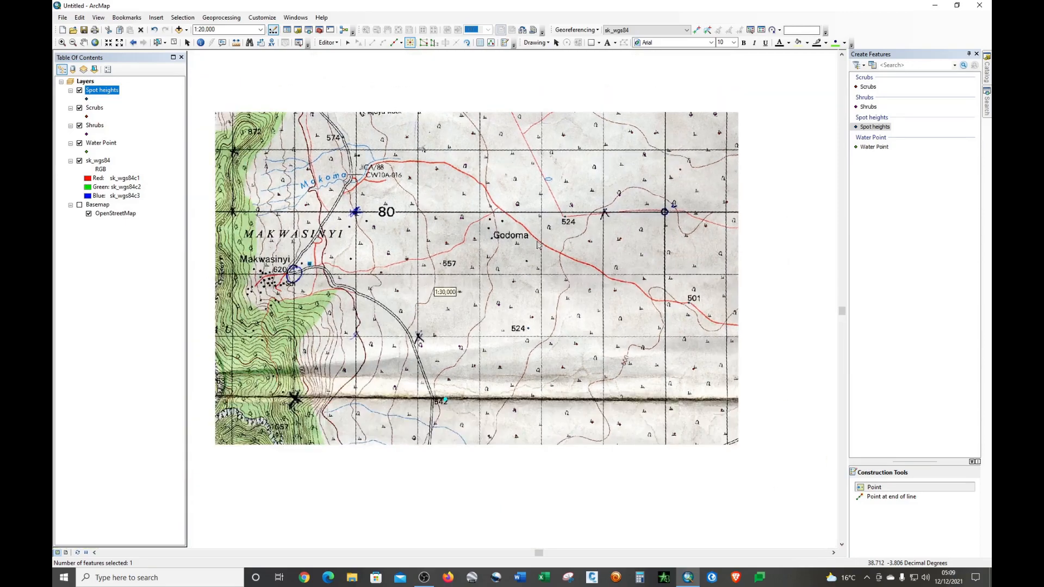
Add a spot height point at the 485 elevation on the double-line road southeast of Kirongwe
{"action": "scroll", "coordinate": [508, 342], "scroll_direction": "up", "scroll_amount": 2}
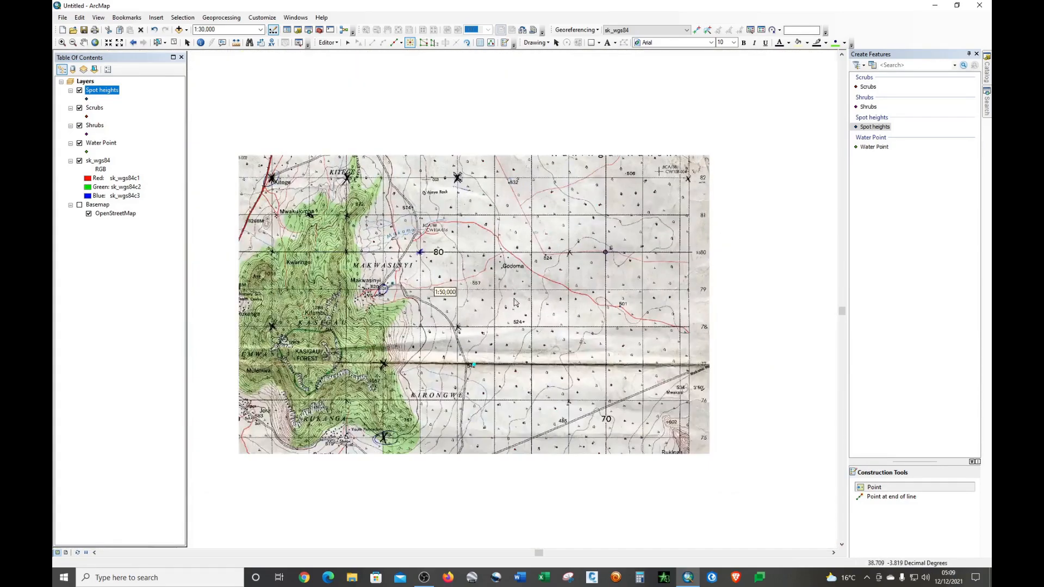
{"action": "scroll", "coordinate": [540, 449], "scroll_direction": "down", "scroll_amount": 3}
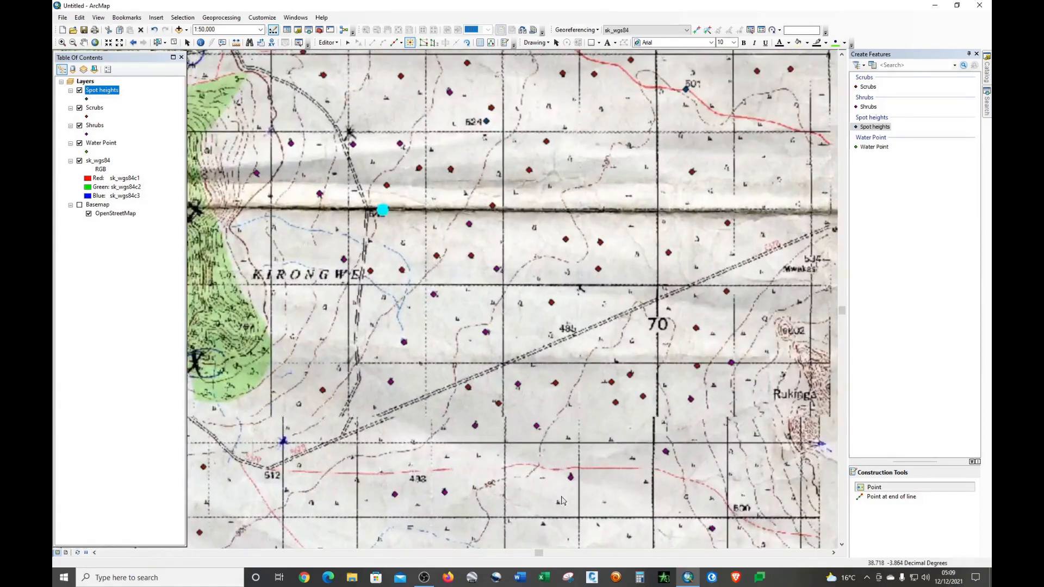
{"action": "left_click", "coordinate": [575, 337]}
{"action": "scroll", "coordinate": [528, 323], "scroll_direction": "up", "scroll_amount": 2}
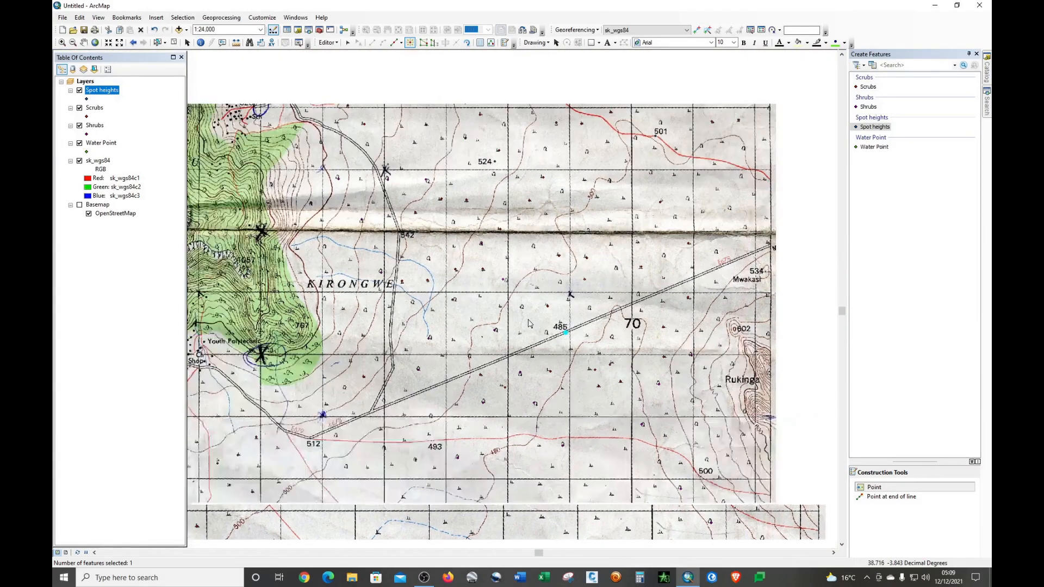
Digitize spot height points at the 512, 493, 464 and 523 elevations in the southern part of the map
{"action": "scroll", "coordinate": [489, 432], "scroll_direction": "down", "scroll_amount": 2}
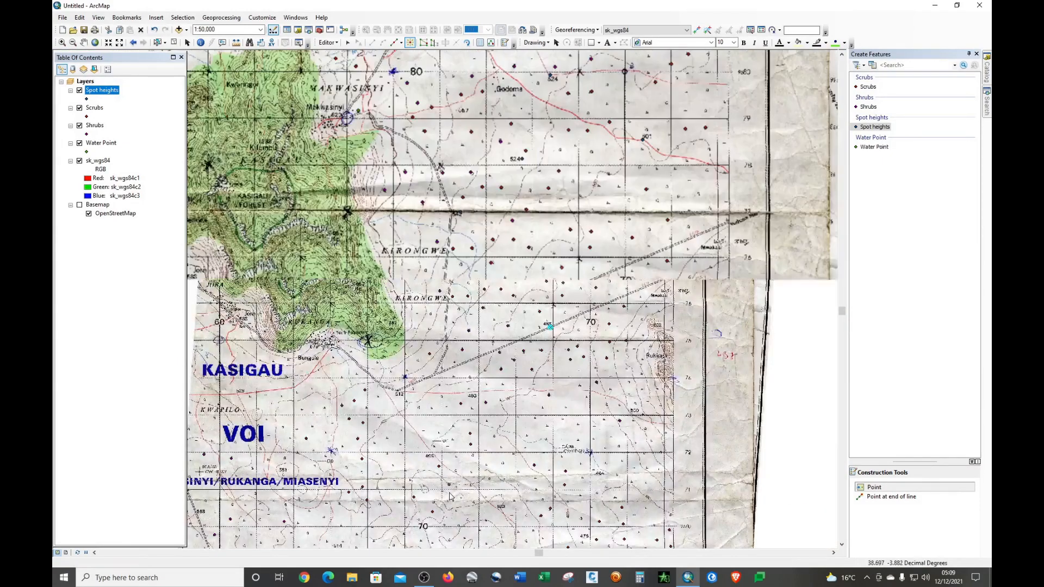
{"action": "scroll", "coordinate": [450, 497], "scroll_direction": "down", "scroll_amount": 1}
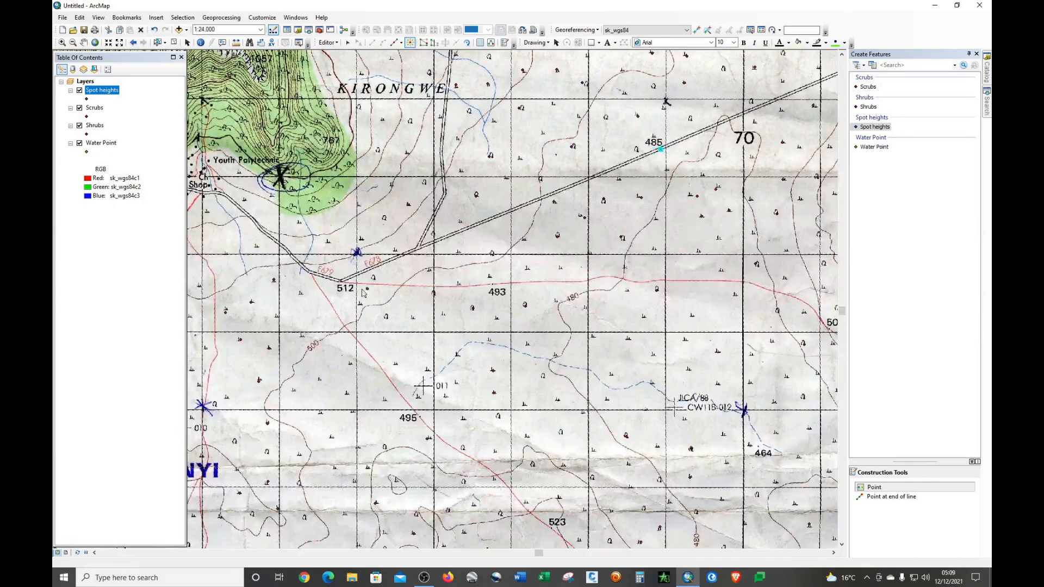
{"action": "left_click", "coordinate": [342, 283]}
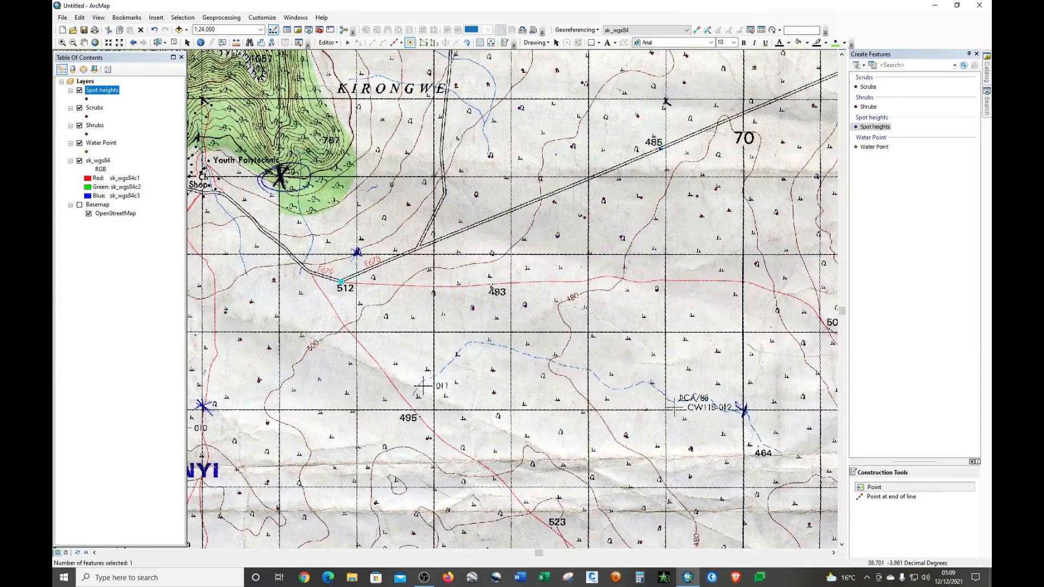
{"action": "left_click", "coordinate": [492, 284]}
{"action": "left_click", "coordinate": [759, 447]}
Place spot height points at the 500 elevation on the red road and the 602 summit near Rukinga
{"action": "scroll", "coordinate": [319, 438], "scroll_direction": "down", "scroll_amount": 1}
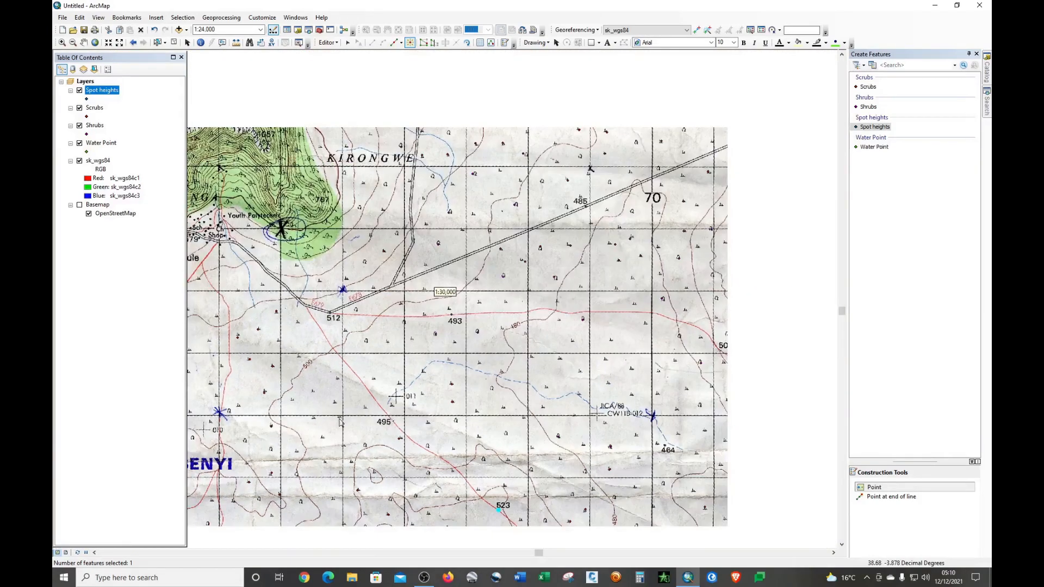
{"action": "scroll", "coordinate": [739, 360], "scroll_direction": "up", "scroll_amount": 1}
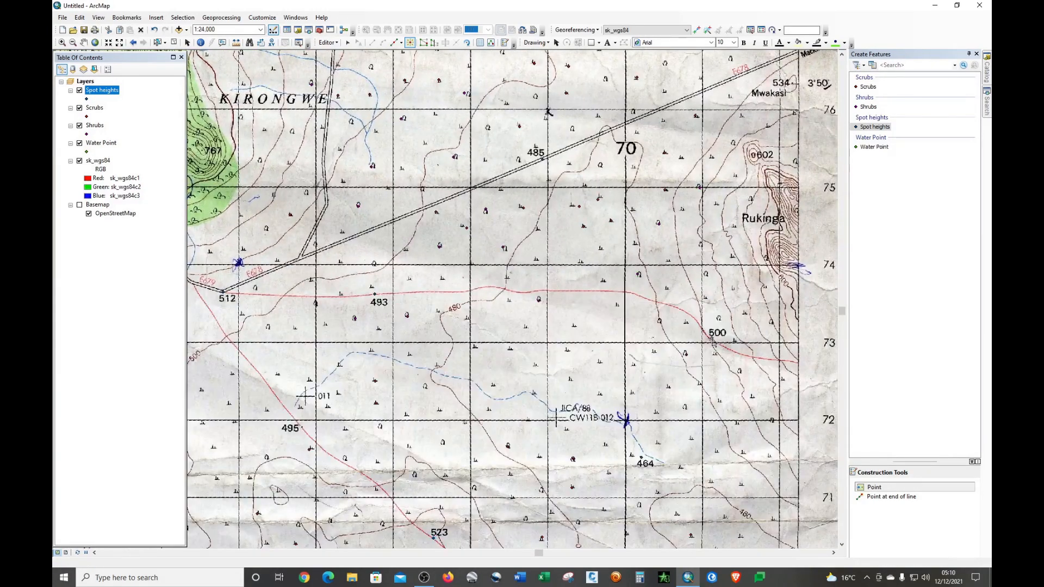
{"action": "left_click", "coordinate": [711, 338]}
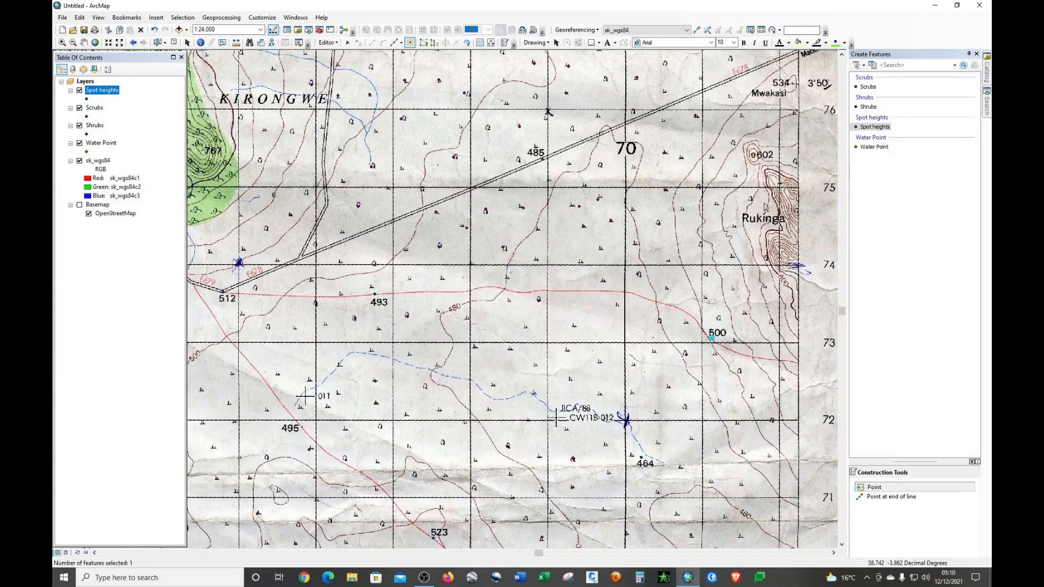
{"action": "scroll", "coordinate": [525, 208], "scroll_direction": "down", "scroll_amount": 1}
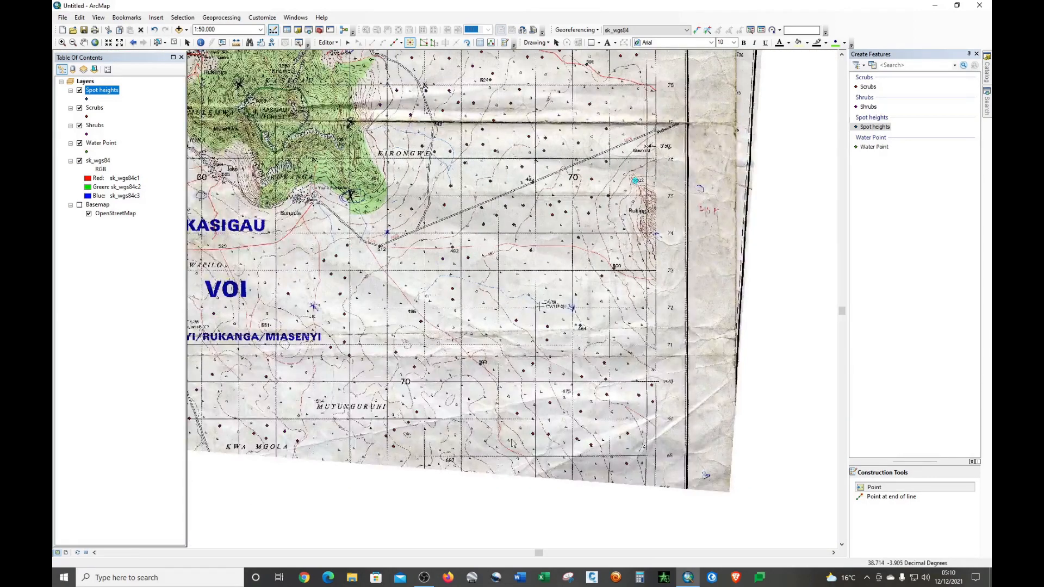
Mark the 475 and 587 elevations along the map's southern edge with spot height points
{"action": "scroll", "coordinate": [548, 472], "scroll_direction": "up", "scroll_amount": 1}
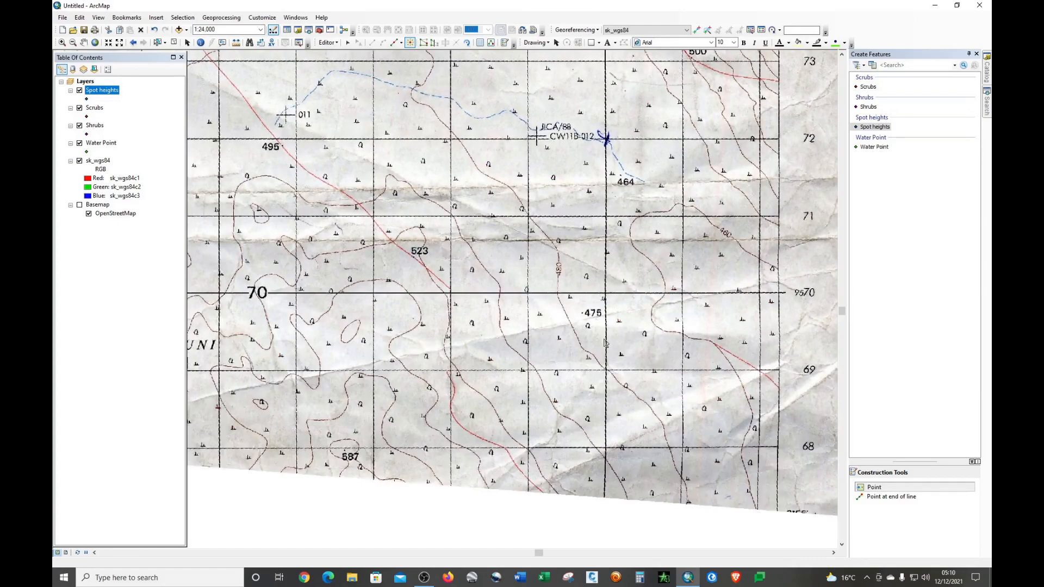
{"action": "left_click", "coordinate": [581, 314]}
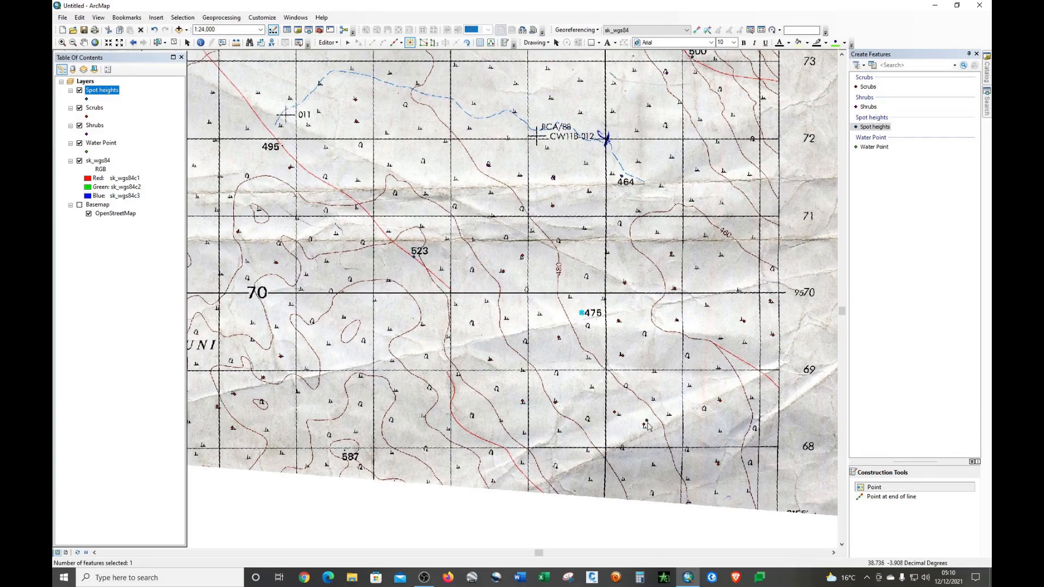
{"action": "left_click", "coordinate": [345, 450]}
Add spot height points at the 514 elevation beside Mutunguruni and the 588 elevation on the southwestern road
{"action": "scroll", "coordinate": [708, 470], "scroll_direction": "up", "scroll_amount": 2}
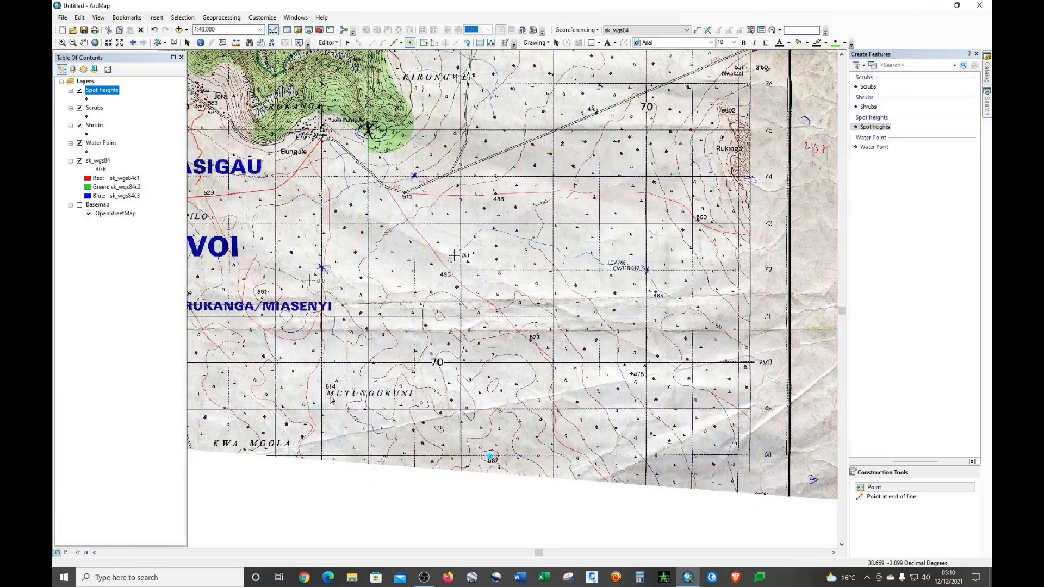
{"action": "scroll", "coordinate": [290, 405], "scroll_direction": "down", "scroll_amount": 2}
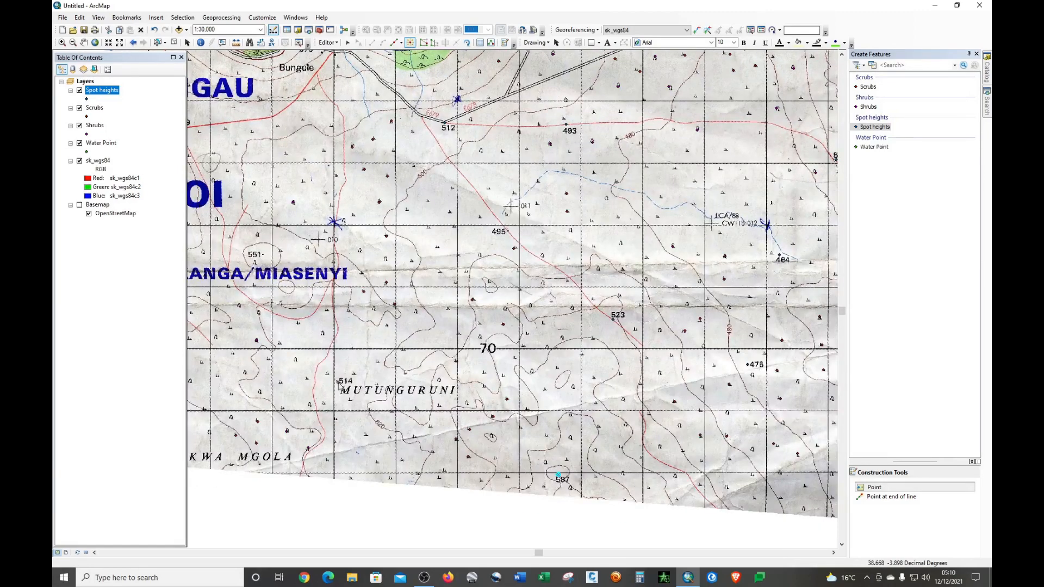
{"action": "scroll", "coordinate": [701, 451], "scroll_direction": "up", "scroll_amount": 2}
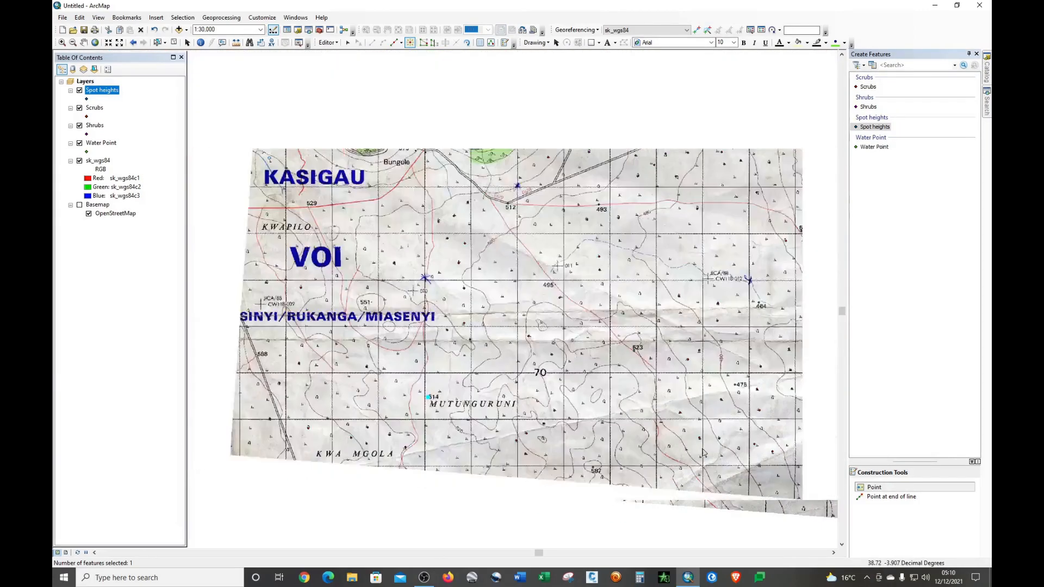
{"action": "scroll", "coordinate": [394, 318], "scroll_direction": "down", "scroll_amount": 2}
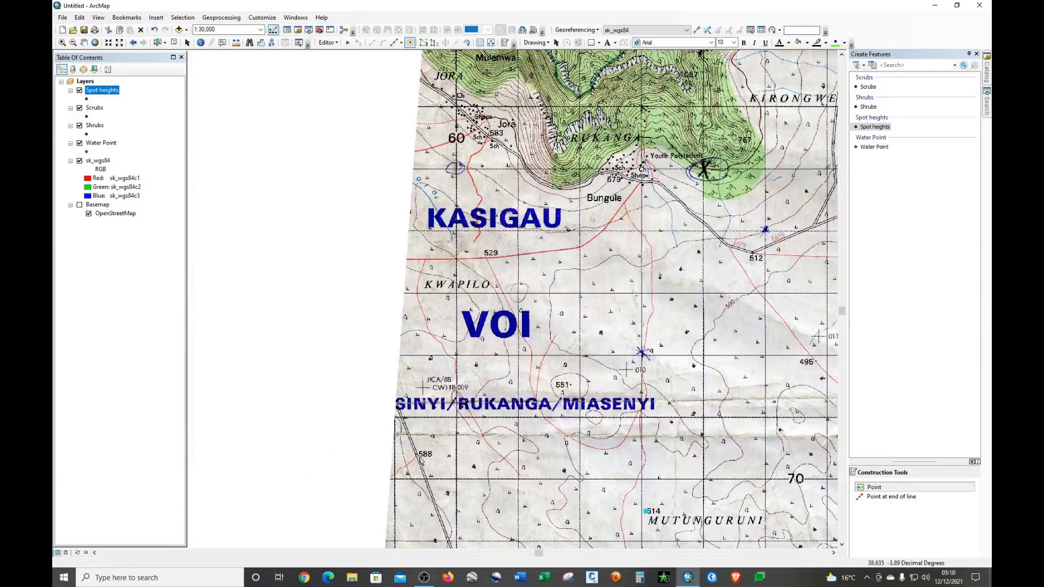
{"action": "left_click", "coordinate": [416, 455]}
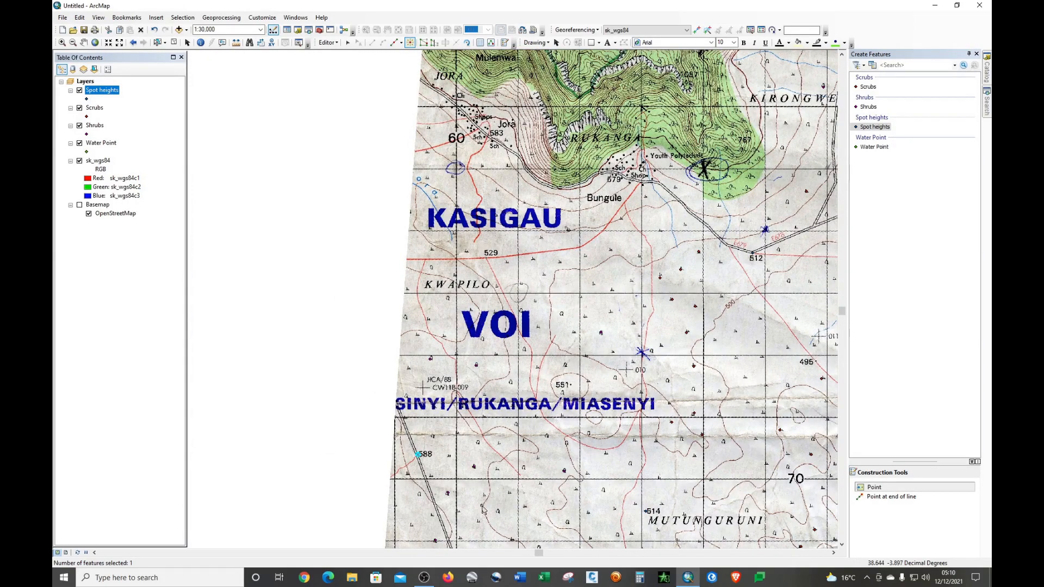
Save the digitized spot heights and end the editing session
{"action": "scroll", "coordinate": [482, 509], "scroll_direction": "up", "scroll_amount": 2}
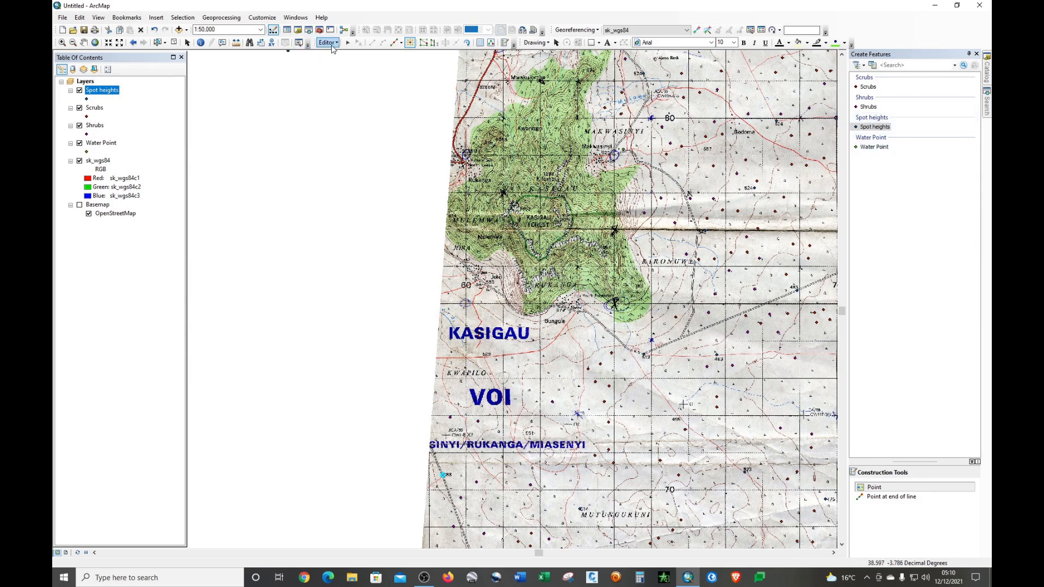
{"action": "left_click", "coordinate": [332, 44]}
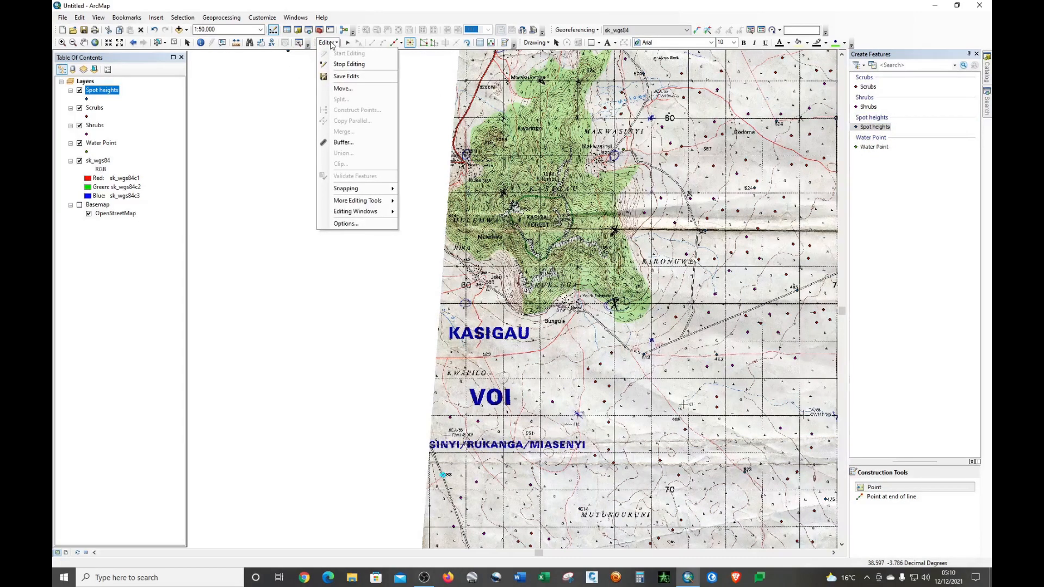
{"action": "left_click", "coordinate": [343, 76]}
{"action": "left_click", "coordinate": [333, 43]}
{"action": "left_click", "coordinate": [346, 64]}
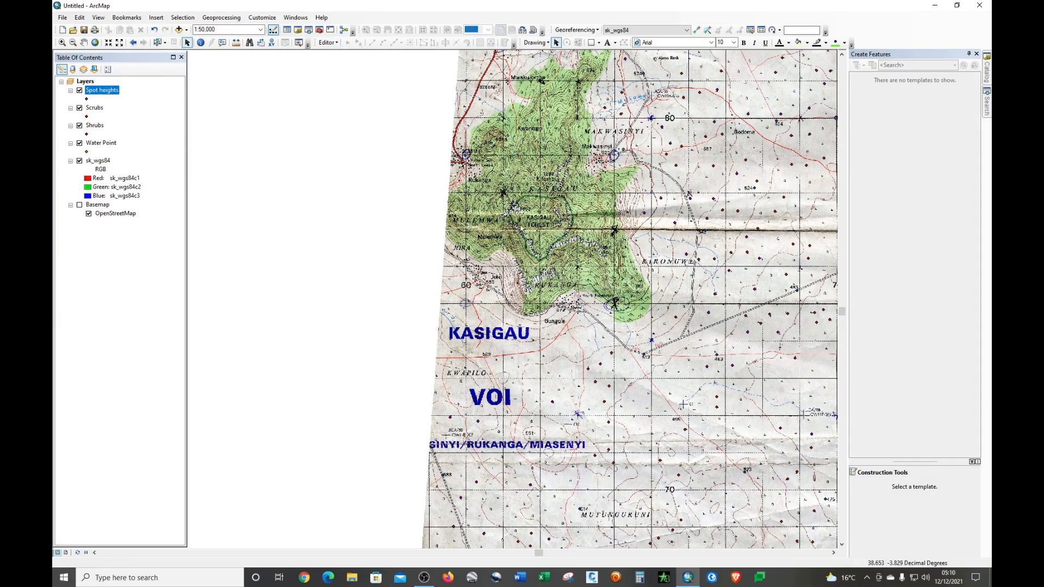
Examine the map around Kitege, Makwasinyi, Godoma and Kasigau Forest for point features still to digitize
{"action": "left_click", "coordinate": [84, 43]}
{"action": "scroll", "coordinate": [529, 223], "scroll_direction": "up", "scroll_amount": 2}
{"action": "left_click_drag", "start_coordinate": [558, 123], "coordinate": [519, 344]}
{"action": "left_click_drag", "start_coordinate": [473, 165], "coordinate": [533, 337]}
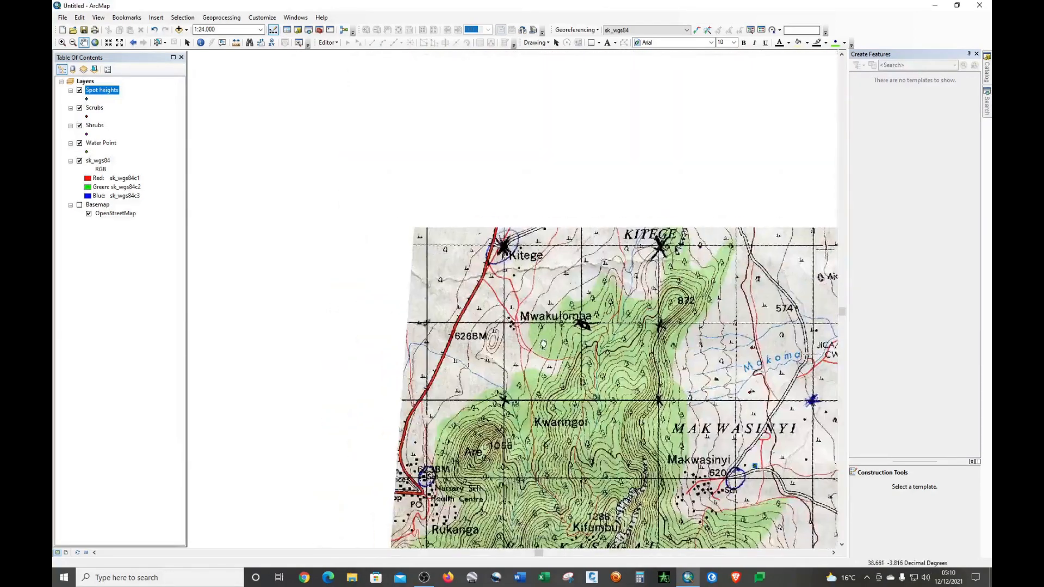
{"action": "left_click_drag", "start_coordinate": [575, 269], "coordinate": [666, 368]}
{"action": "left_click_drag", "start_coordinate": [809, 286], "coordinate": [340, 275]}
{"action": "left_click_drag", "start_coordinate": [579, 318], "coordinate": [384, 346]}
{"action": "left_click_drag", "start_coordinate": [658, 440], "coordinate": [484, 260]}
{"action": "left_click_drag", "start_coordinate": [560, 370], "coordinate": [797, 375]}
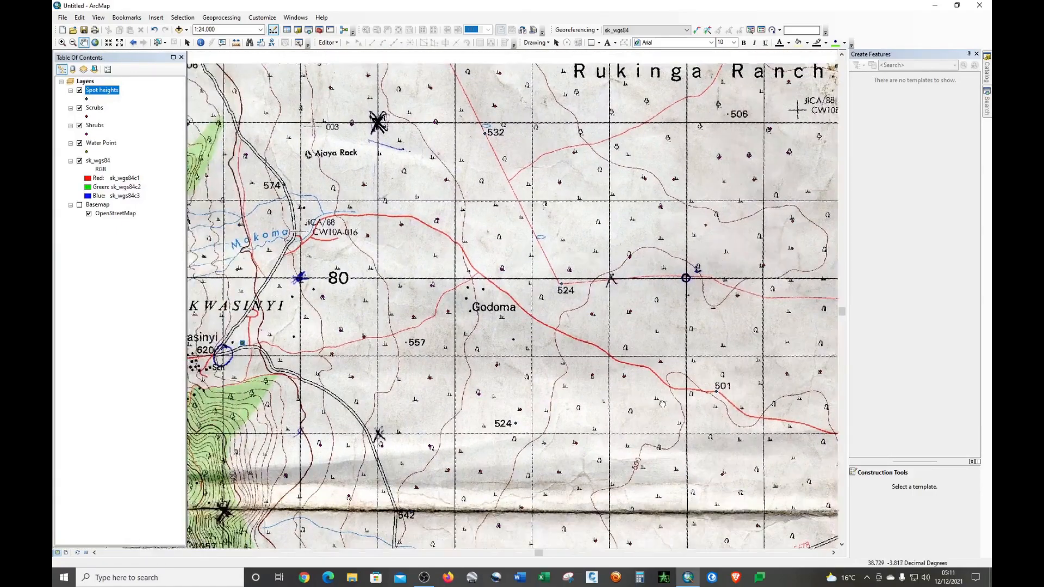
{"action": "left_click_drag", "start_coordinate": [589, 447], "coordinate": [719, 424]}
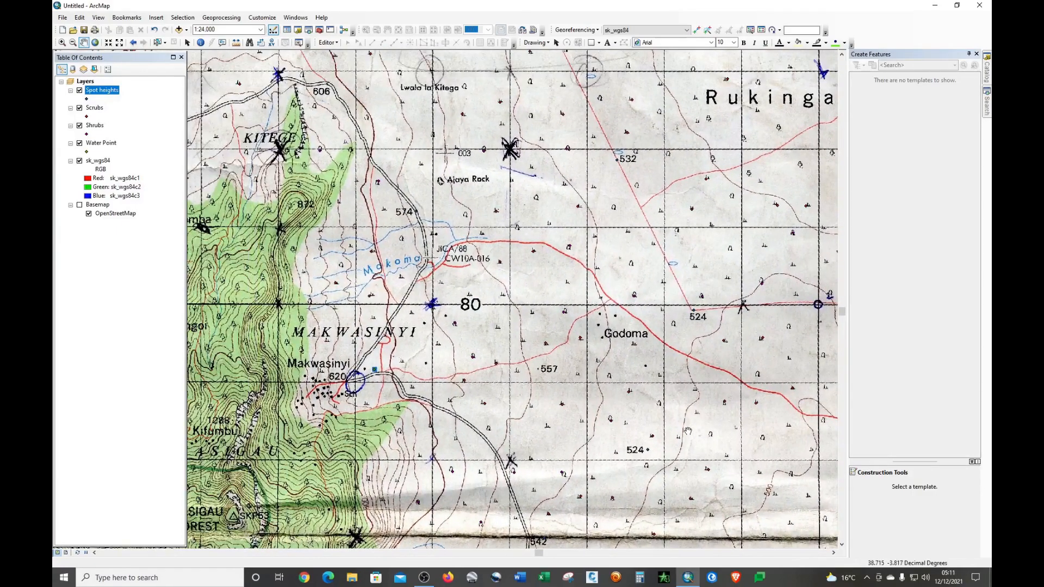
{"action": "left_click_drag", "start_coordinate": [275, 362], "coordinate": [661, 368]}
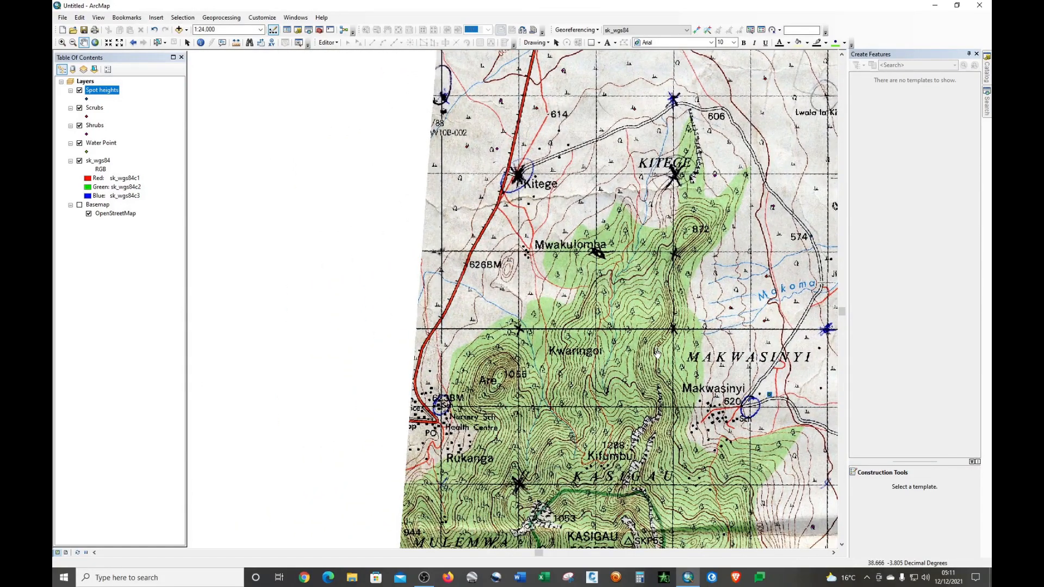
{"action": "left_click_drag", "start_coordinate": [657, 375], "coordinate": [563, 303]}
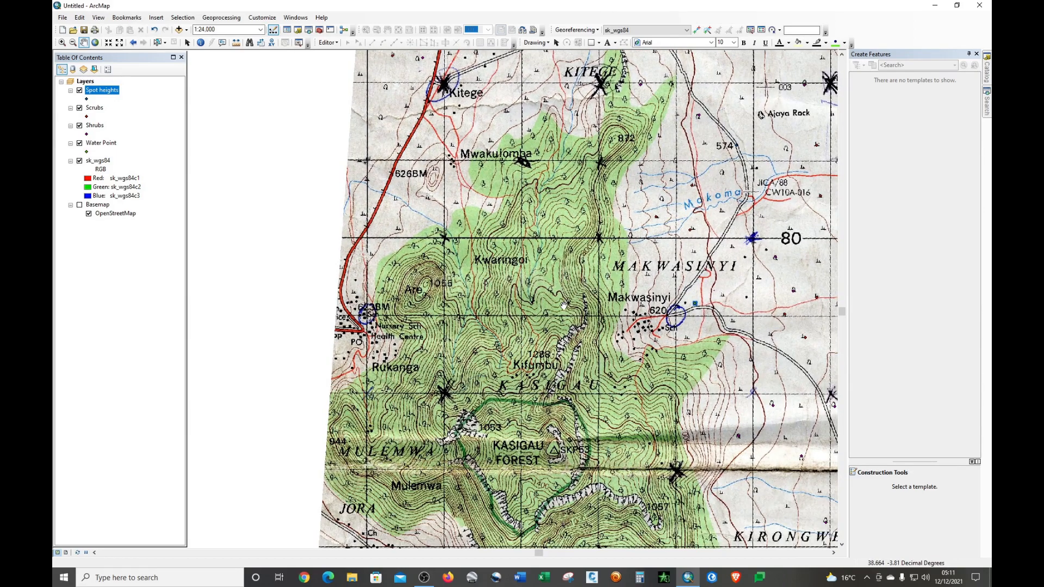
{"action": "left_click_drag", "start_coordinate": [477, 435], "coordinate": [559, 358]}
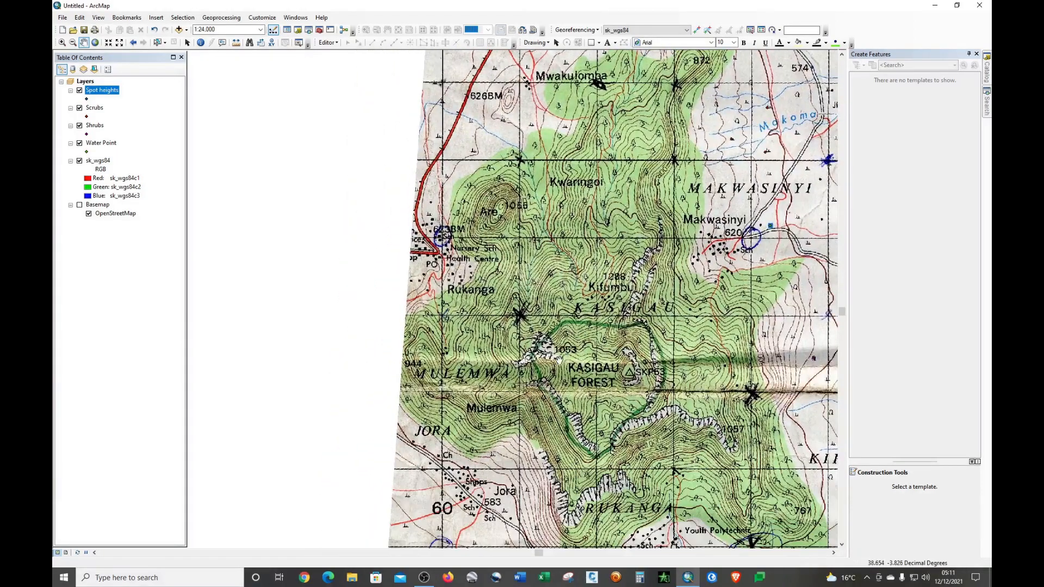
{"action": "left_click", "coordinate": [338, 44]}
{"action": "left_click", "coordinate": [343, 53]}
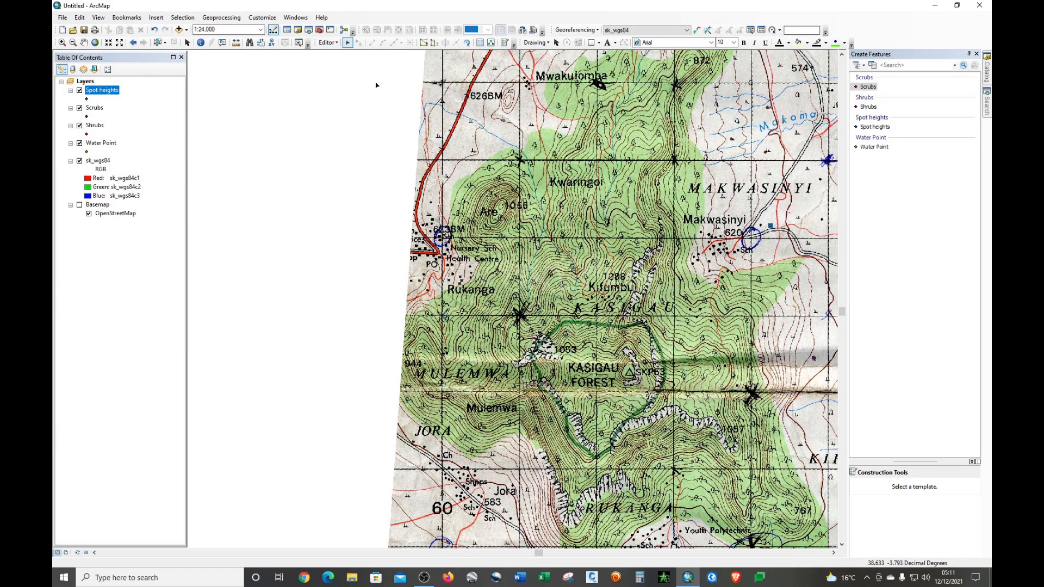
{"action": "left_click", "coordinate": [327, 42]}
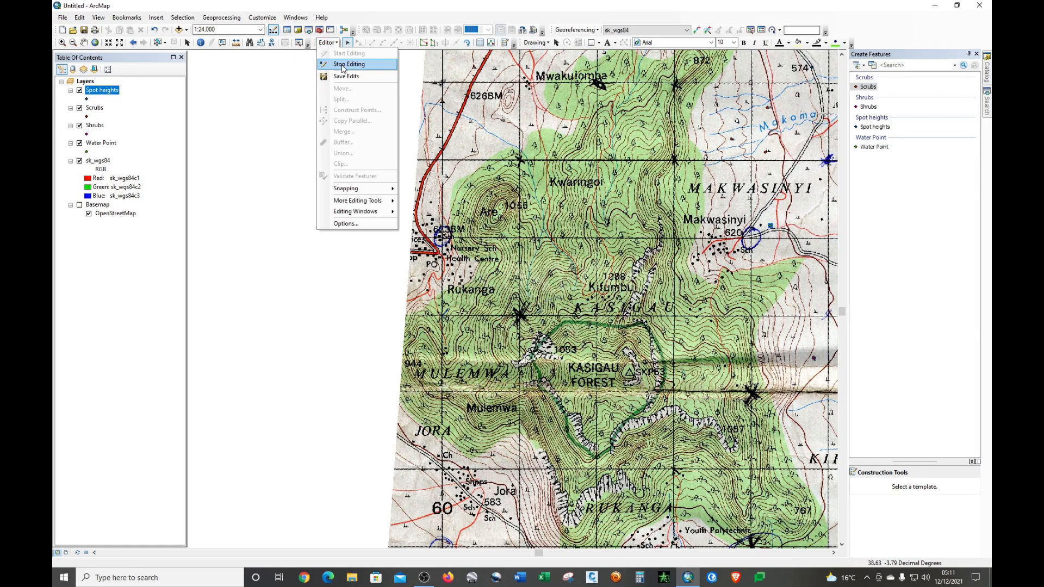
{"action": "left_click", "coordinate": [342, 64]}
Start a new shapefile in the Digitization project's Feature Classes folder and name it Trees
{"action": "left_click", "coordinate": [987, 76]}
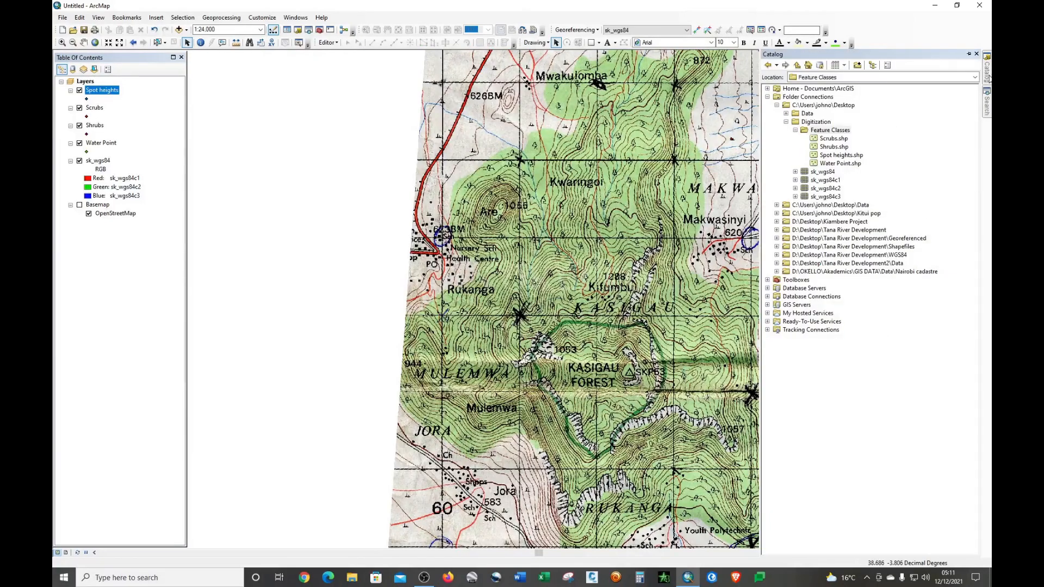
{"action": "left_click", "coordinate": [830, 130]}
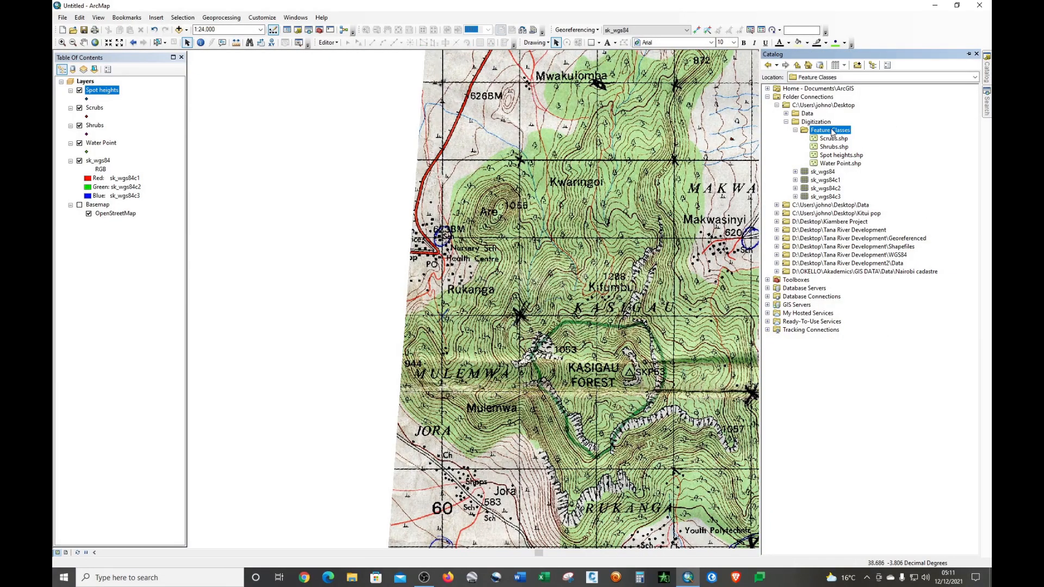
{"action": "right_click", "coordinate": [833, 133]}
{"action": "mouse_move", "coordinate": [855, 190]}
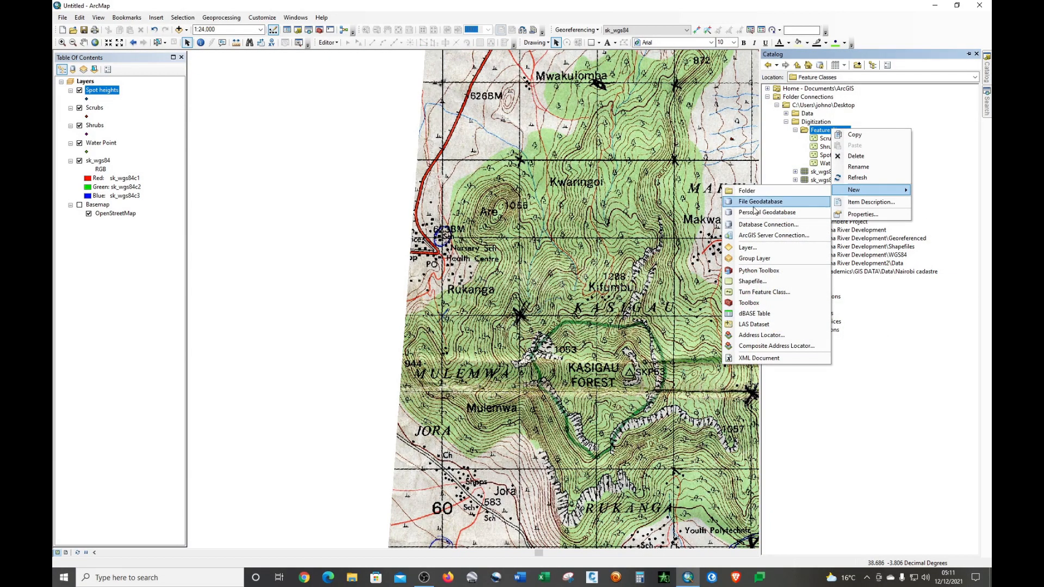
{"action": "left_click", "coordinate": [752, 282]}
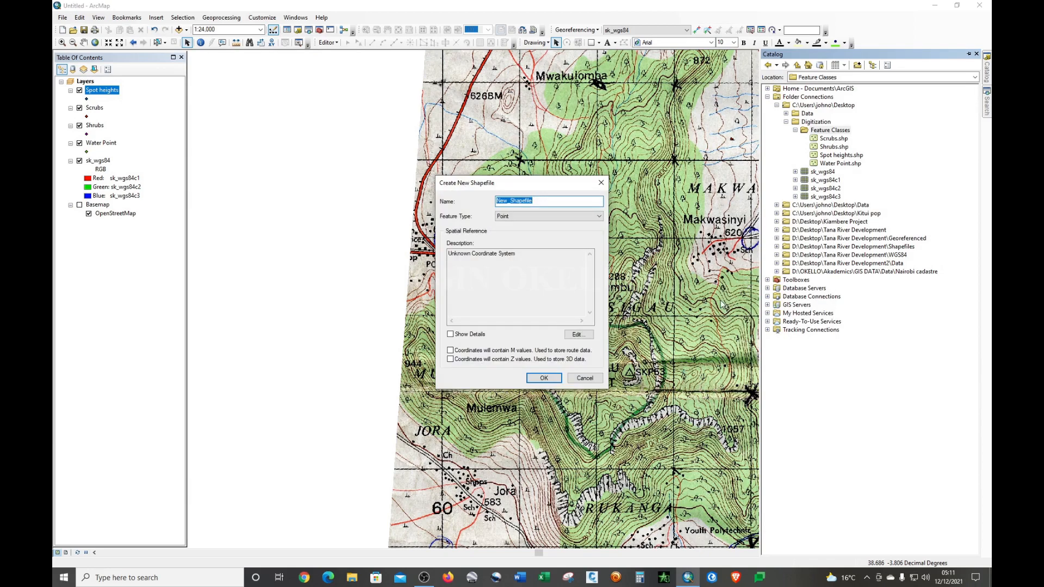
{"action": "type", "text": "Tr"}
Assign the GCS_WGS_1984 coordinate system from the favorites to the Trees shapefile
{"action": "left_click", "coordinate": [577, 334]}
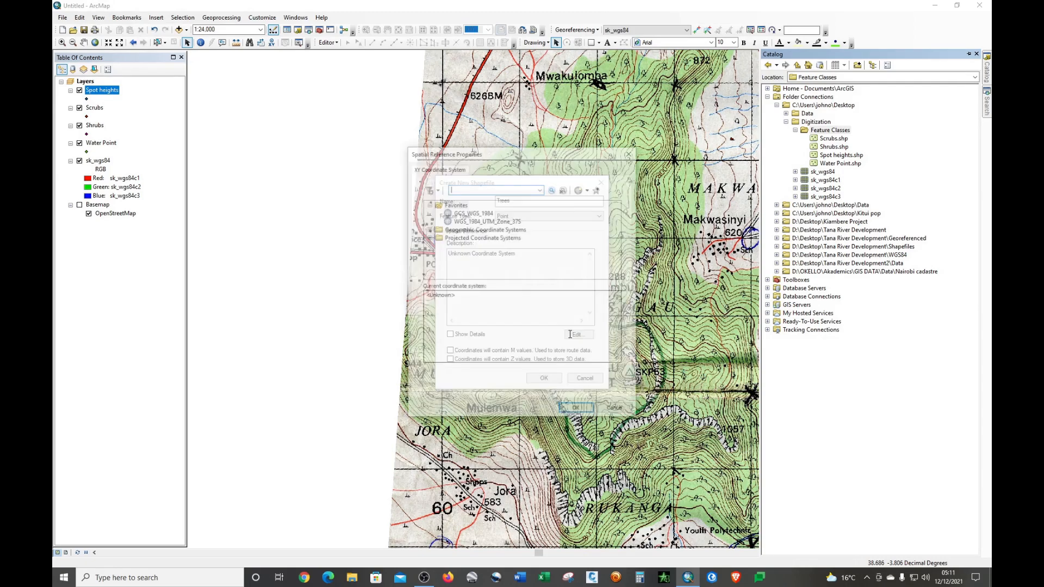
{"action": "left_click", "coordinate": [480, 214]}
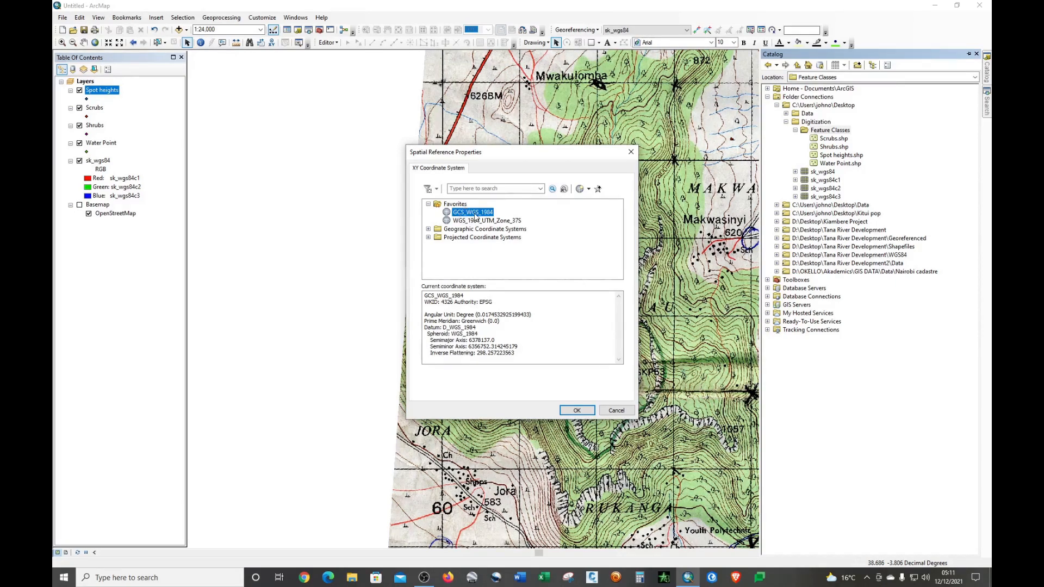
{"action": "left_click", "coordinate": [577, 410]}
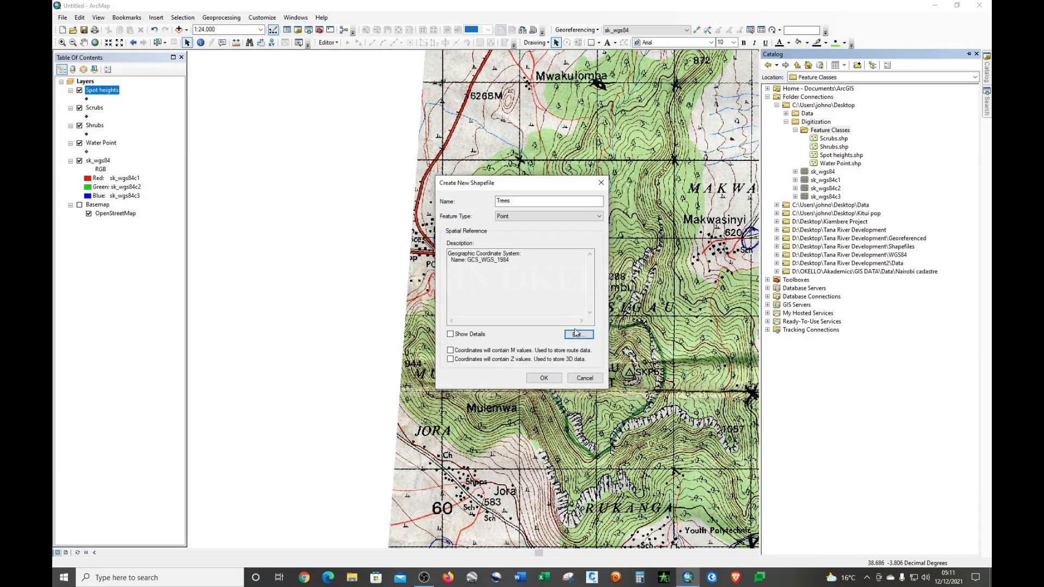
Create the Trees shapefile and start an editing session with its Trees point template active
{"action": "left_click", "coordinate": [538, 377]}
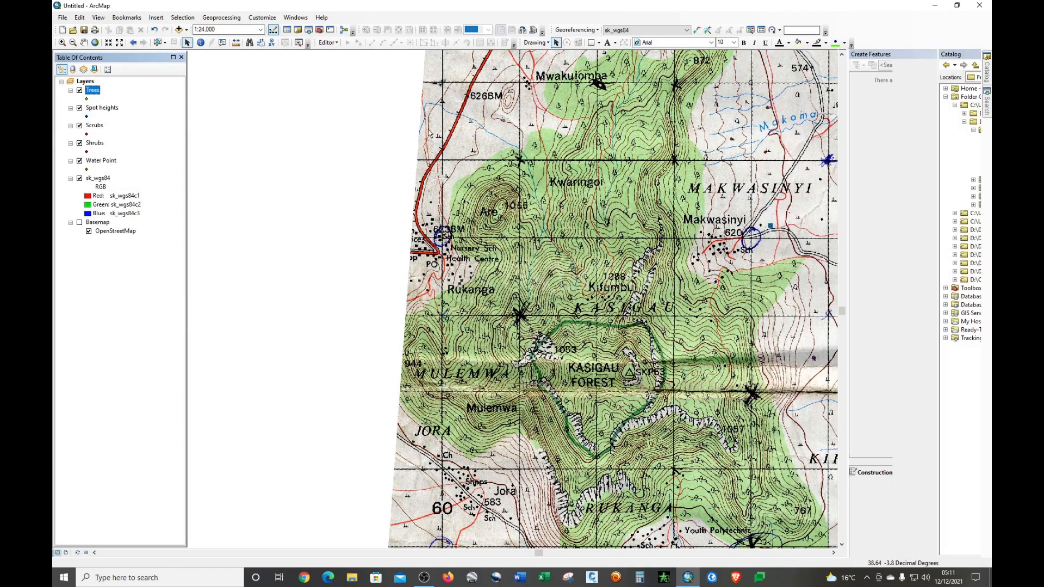
{"action": "left_click", "coordinate": [328, 42]}
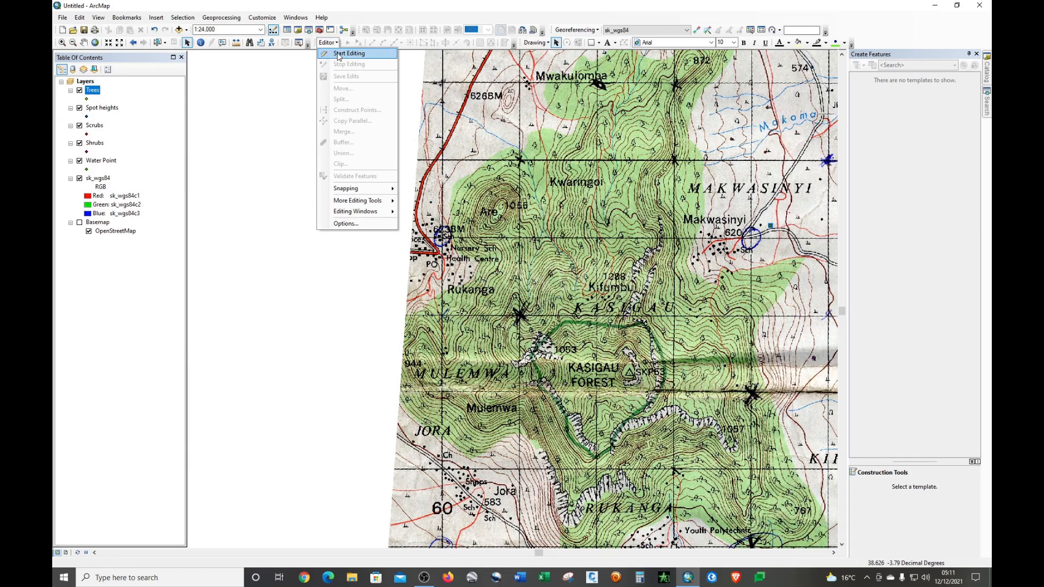
{"action": "left_click", "coordinate": [338, 56]}
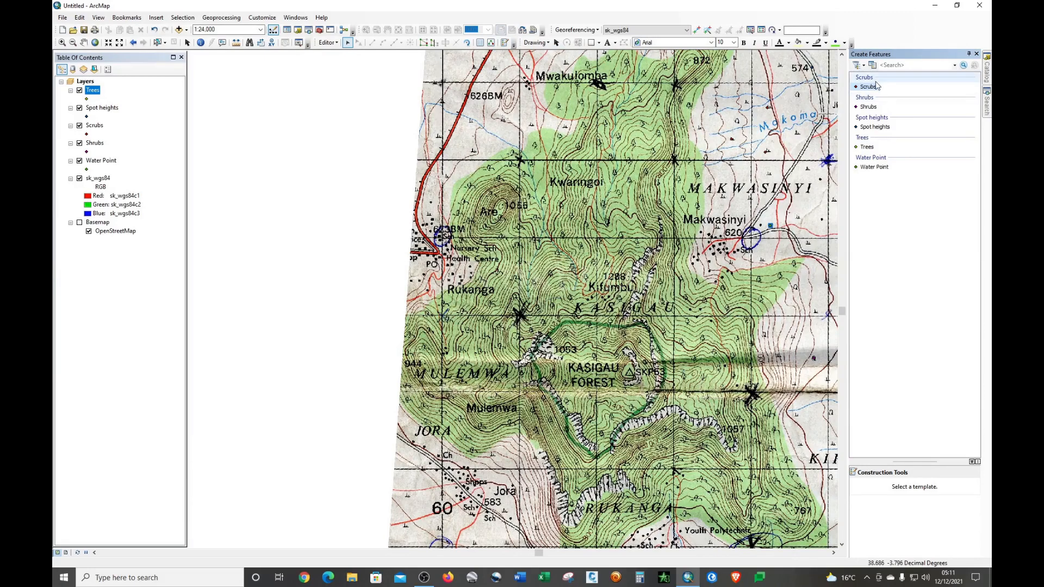
{"action": "left_click", "coordinate": [864, 147]}
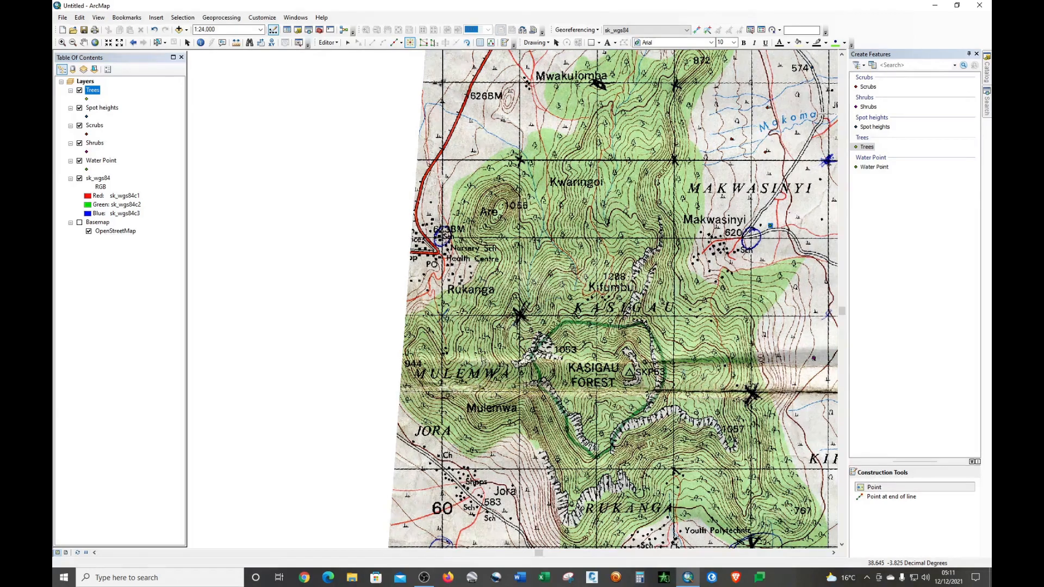
Digitize tree points across the green forest area around Mwakulomba, Kwaringoi, Rukanga, Makwasinyi and Kasigau Forest
{"action": "left_click", "coordinate": [480, 352]}
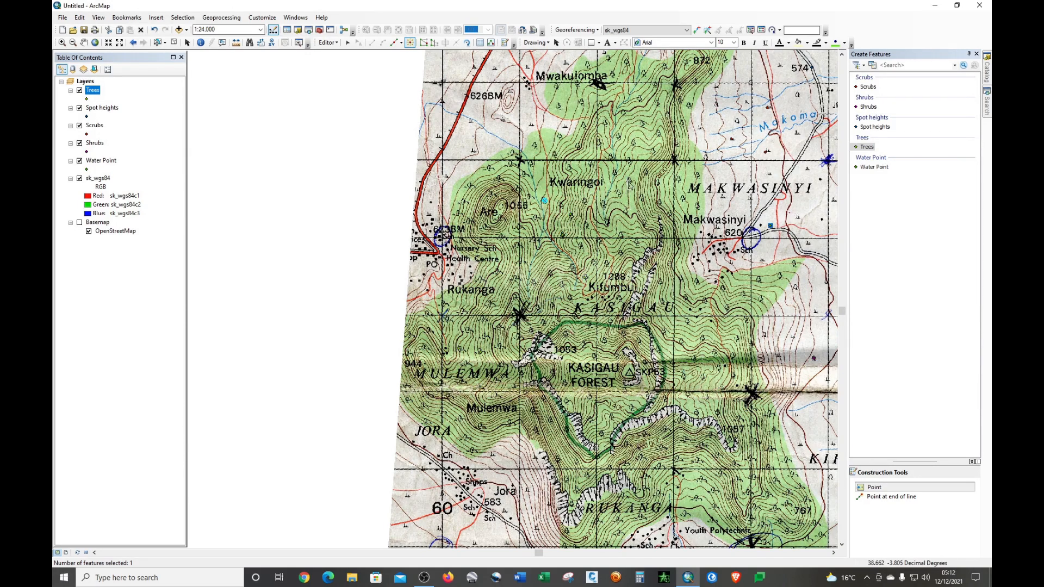
{"action": "left_click", "coordinate": [614, 171]}
{"action": "left_click", "coordinate": [626, 59]}
{"action": "left_click", "coordinate": [703, 341]}
{"action": "left_click", "coordinate": [687, 322]}
{"action": "left_click", "coordinate": [724, 288]}
{"action": "left_click", "coordinate": [781, 275]}
{"action": "left_click", "coordinate": [697, 497]}
{"action": "left_click", "coordinate": [480, 352]}
{"action": "left_click", "coordinate": [516, 277]}
{"action": "left_click", "coordinate": [562, 286]}
{"action": "left_click", "coordinate": [459, 213]}
{"action": "left_click", "coordinate": [490, 168]}
{"action": "left_click", "coordinate": [599, 143]}
{"action": "left_click", "coordinate": [566, 335]}
{"action": "left_click", "coordinate": [602, 433]}
{"action": "left_click", "coordinate": [787, 530]}
{"action": "left_click", "coordinate": [732, 462]}
{"action": "left_click", "coordinate": [658, 466]}
Digitize tree points in the southeastern end of the forest, near Youth Polytechnic and spot height 767
{"action": "left_click", "coordinate": [84, 42]}
{"action": "left_click_drag", "start_coordinate": [549, 330], "coordinate": [385, 190]}
{"action": "left_click", "coordinate": [875, 486]}
{"action": "left_click", "coordinate": [646, 416]}
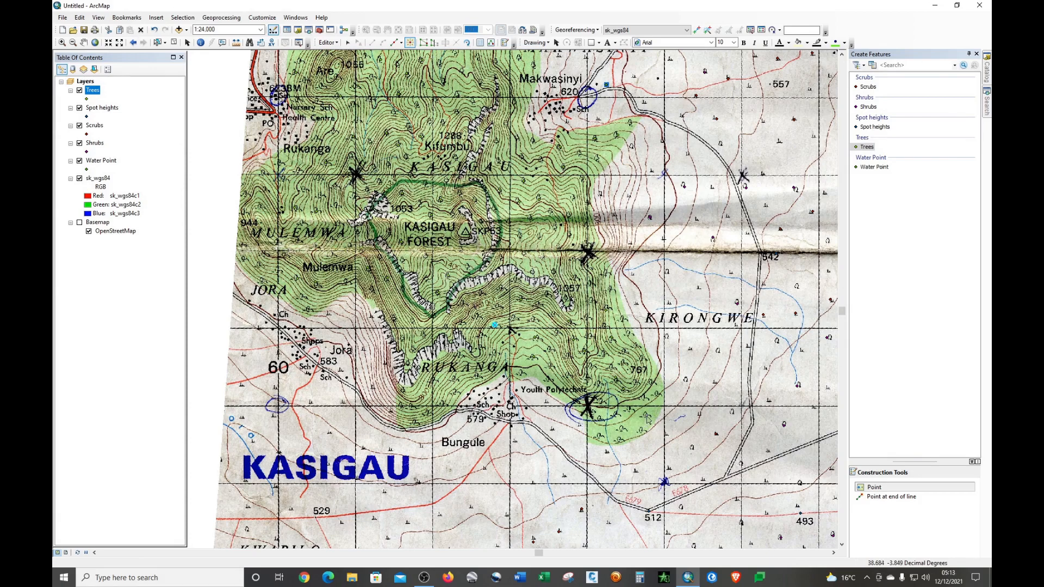
{"action": "left_click", "coordinate": [598, 418]}
{"action": "left_click", "coordinate": [617, 440]}
{"action": "left_click", "coordinate": [652, 385]}
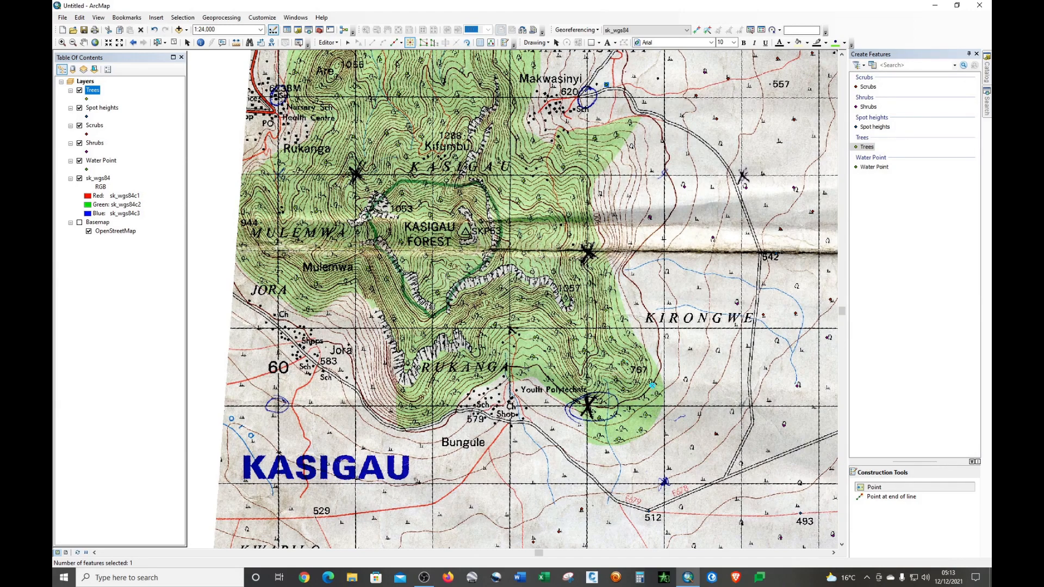
Digitize tree points in the southwestern forest between Jora and Bungule, and in the forest spur southeast of Makwasinyi
{"action": "left_click", "coordinate": [453, 379]}
{"action": "left_click", "coordinate": [456, 395]}
{"action": "left_click", "coordinate": [414, 421]}
{"action": "left_click", "coordinate": [423, 335]}
{"action": "left_click", "coordinate": [402, 338]}
{"action": "left_click", "coordinate": [395, 320]}
{"action": "left_click", "coordinate": [598, 159]}
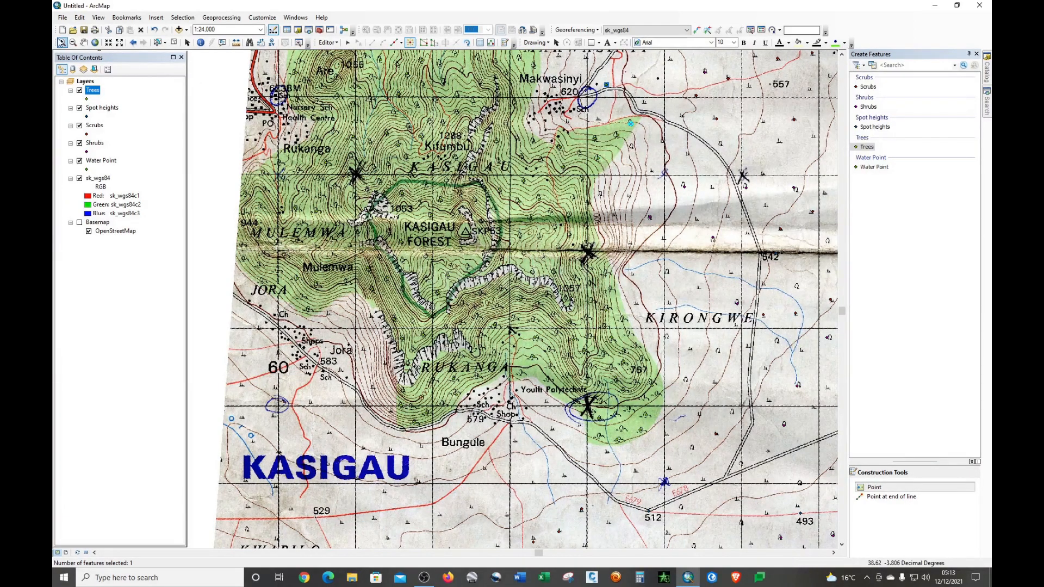
Digitize tree points in the northern forest near Kitege and spot height 872, and along the edge north of Kwaringoi
{"action": "left_click", "coordinate": [85, 43]}
{"action": "left_click_drag", "start_coordinate": [258, 142], "coordinate": [392, 308]}
{"action": "left_click_drag", "start_coordinate": [453, 294], "coordinate": [454, 418]}
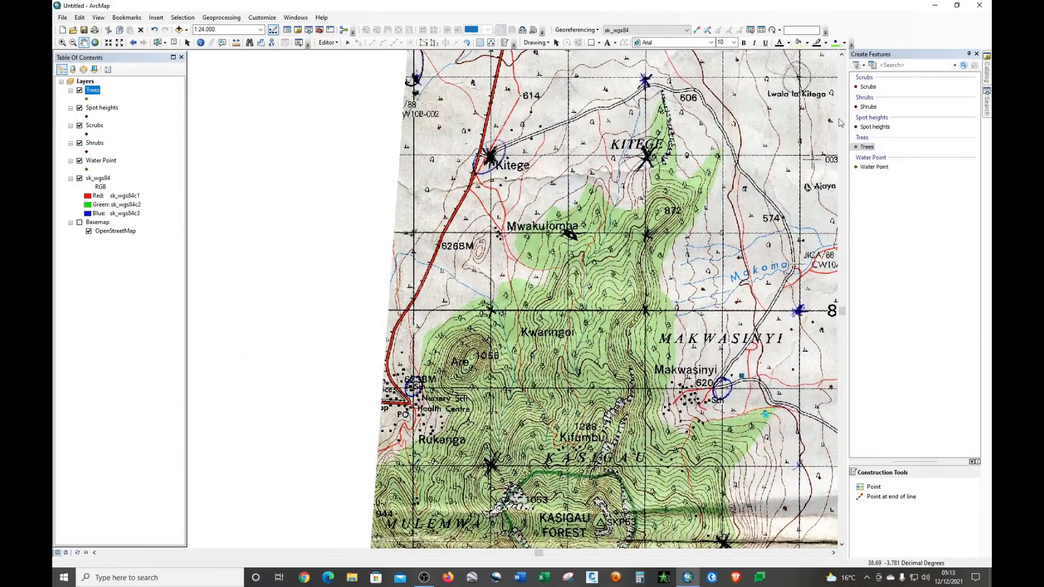
{"action": "left_click", "coordinate": [872, 487]}
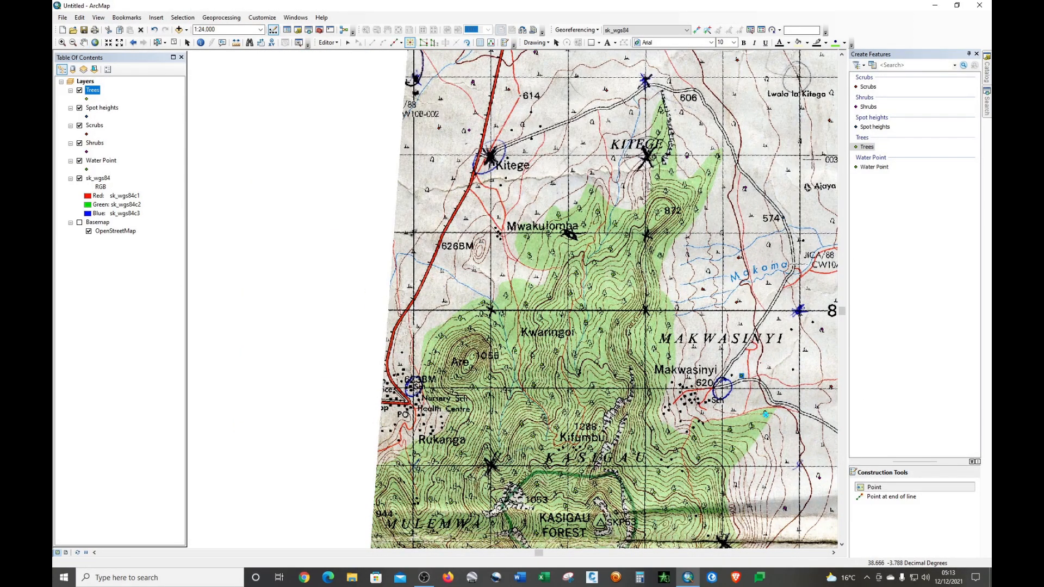
{"action": "left_click", "coordinate": [658, 176]}
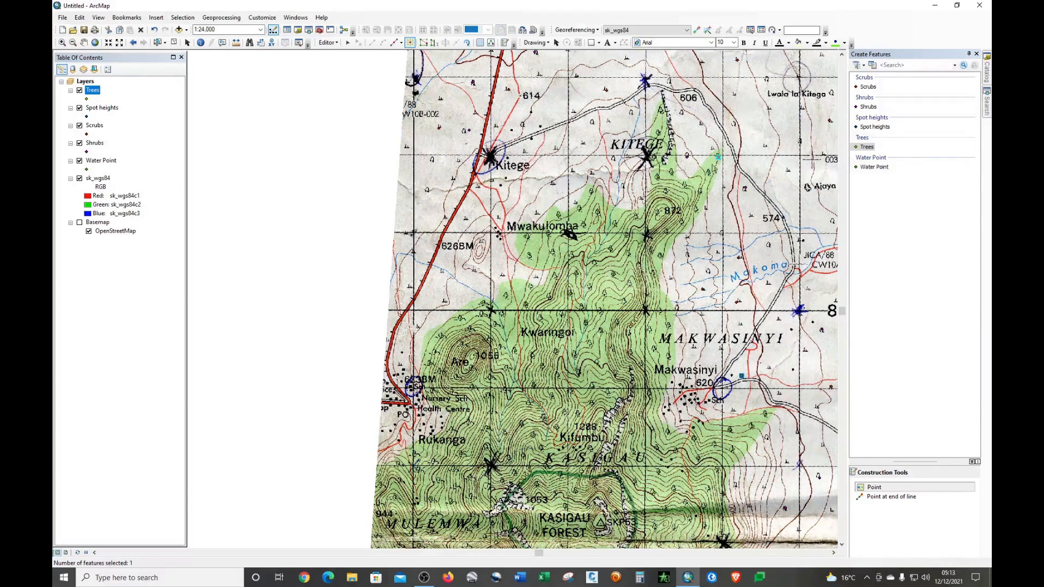
{"action": "left_click", "coordinate": [681, 223]}
{"action": "left_click", "coordinate": [506, 296]}
Save the digitized tree points and end the editing session
{"action": "scroll", "coordinate": [564, 200], "scroll_direction": "up", "scroll_amount": 1}
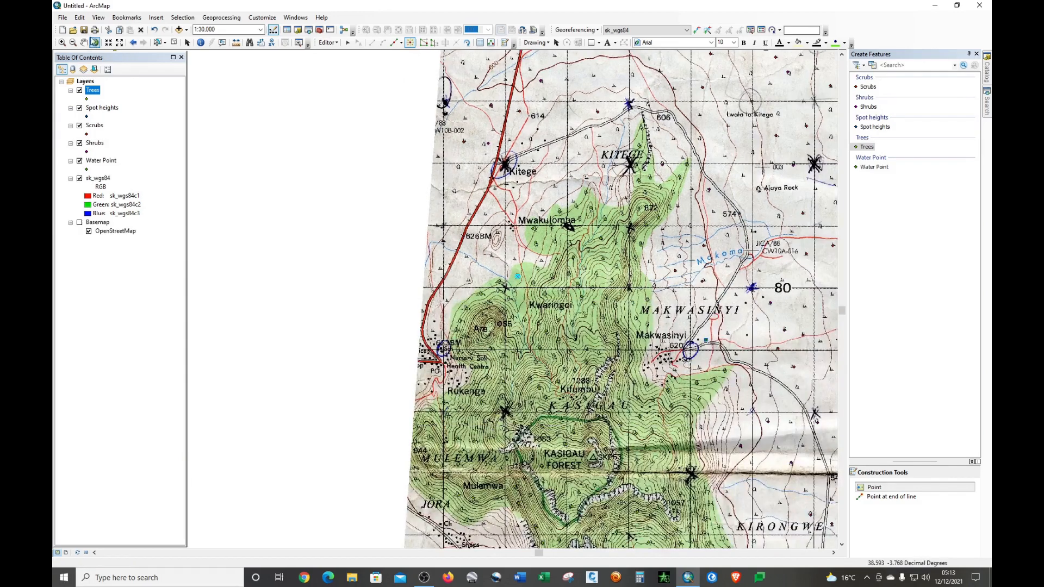
{"action": "left_click", "coordinate": [328, 42]}
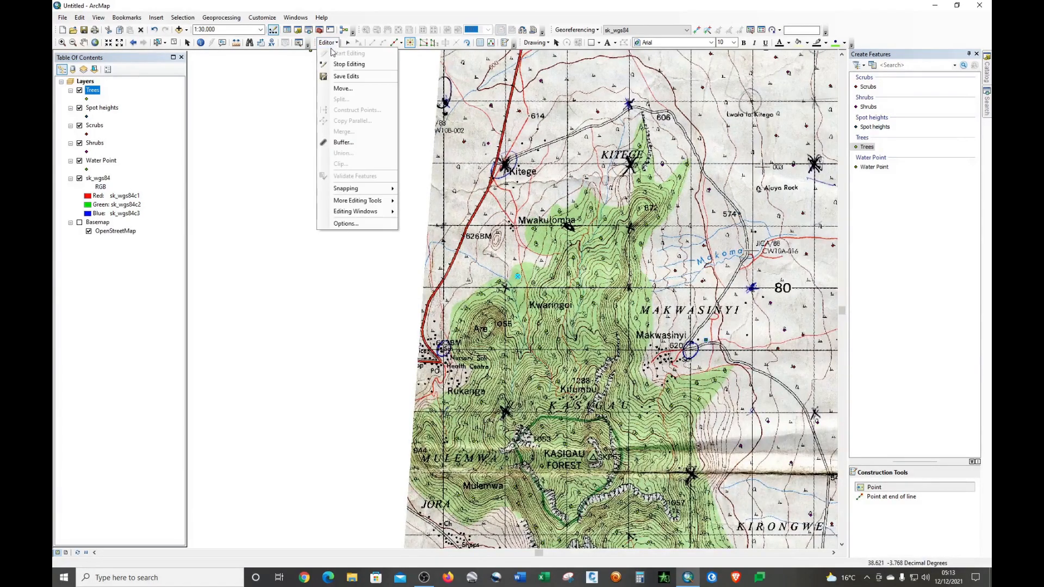
{"action": "left_click", "coordinate": [338, 77]}
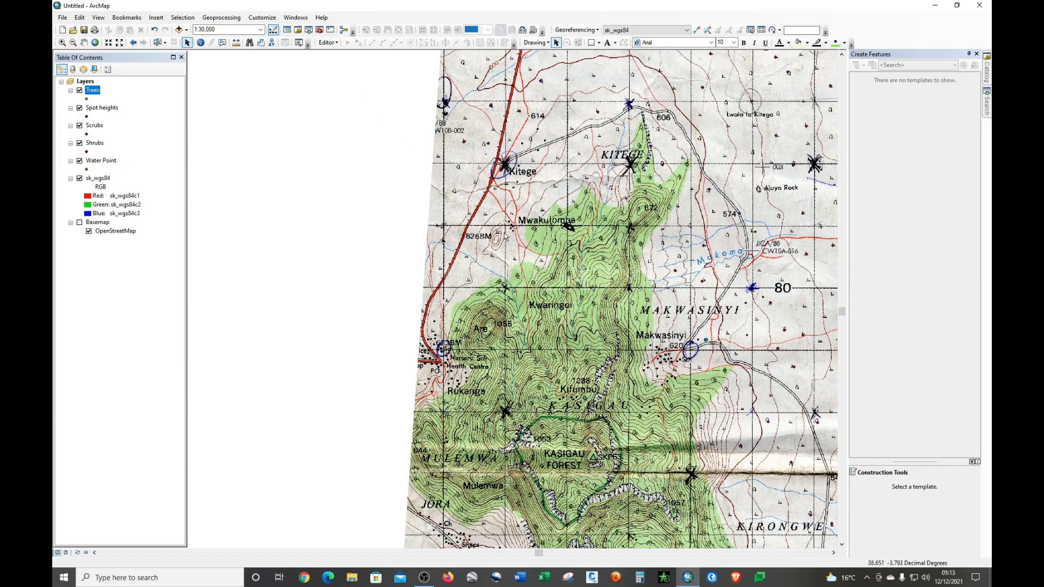
Start a new shapefile in the Feature Classes folder, name it Roads and set its feature type to Polyline
{"action": "scroll", "coordinate": [480, 273], "scroll_direction": "down", "scroll_amount": 1}
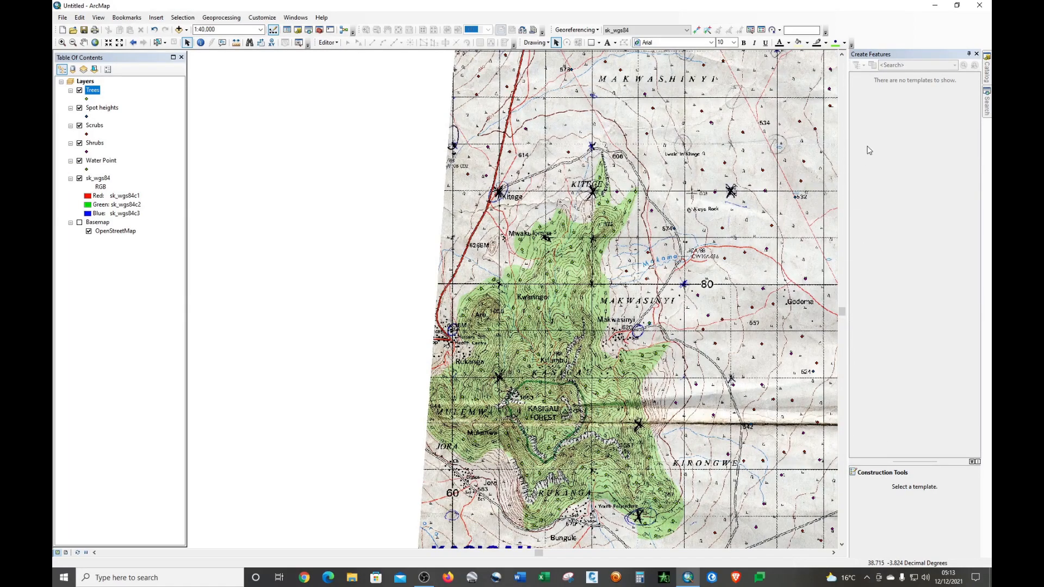
{"action": "mouse_move", "coordinate": [987, 79]}
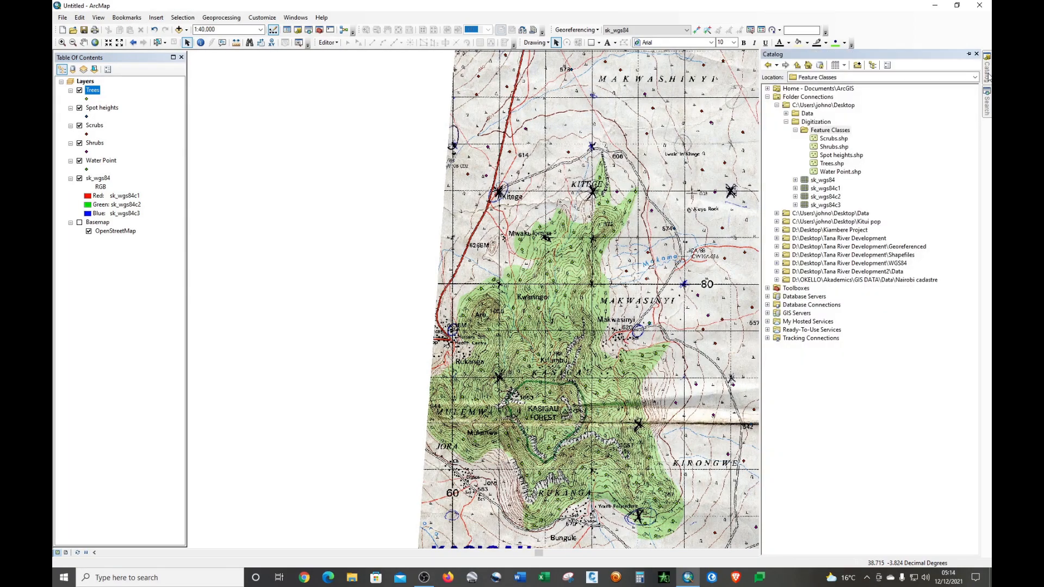
{"action": "left_click", "coordinate": [823, 134]}
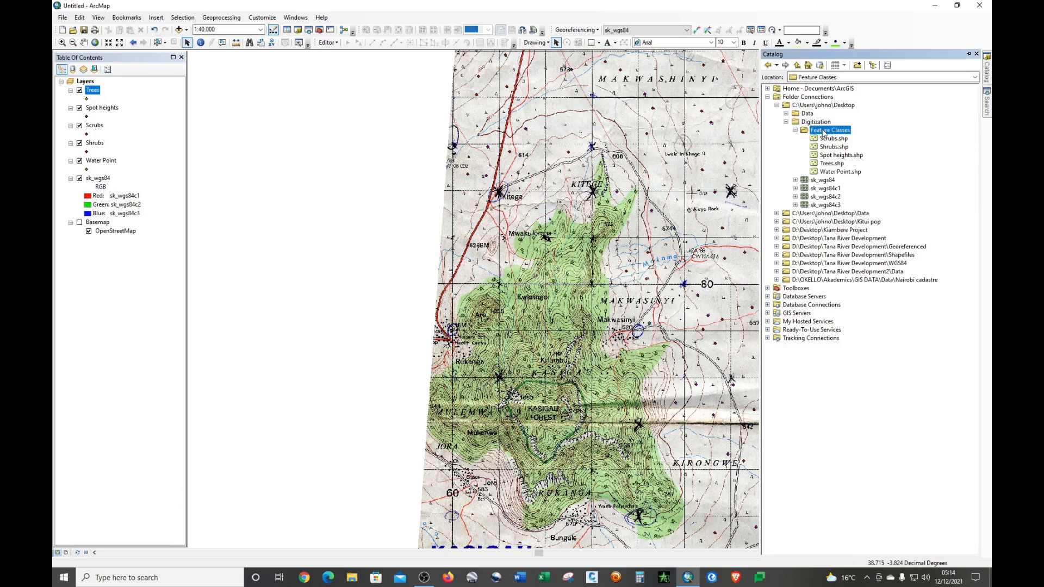
{"action": "right_click", "coordinate": [824, 133]}
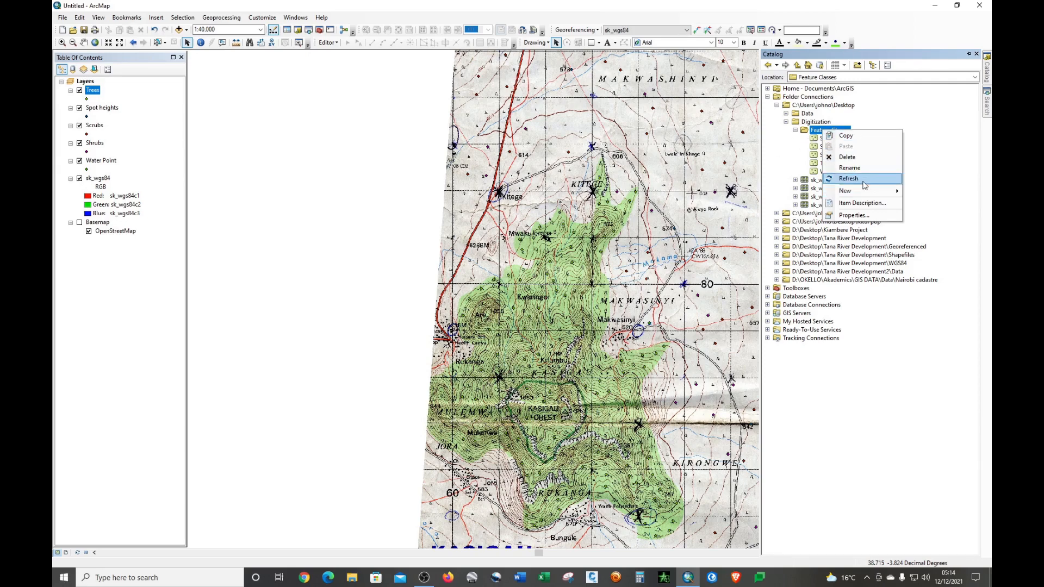
{"action": "mouse_move", "coordinate": [851, 195]}
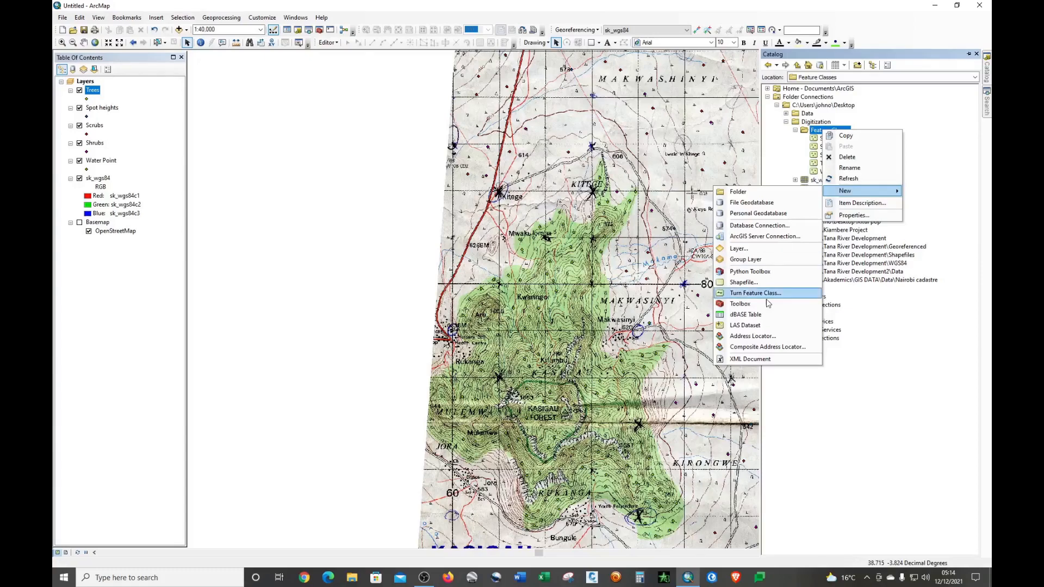
{"action": "left_click", "coordinate": [740, 282]}
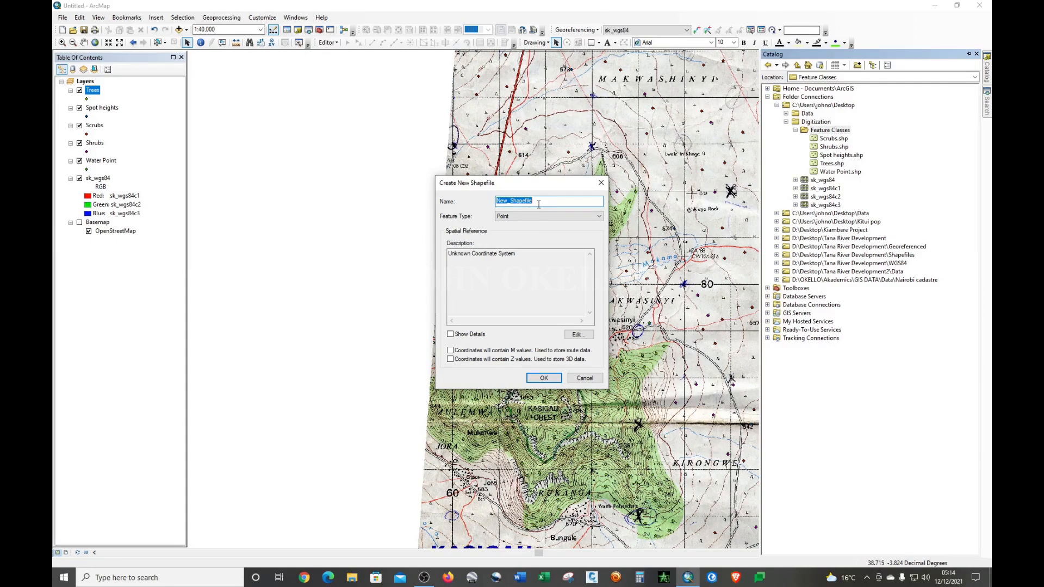
{"action": "type", "text": "Roads"}
{"action": "left_click", "coordinate": [531, 217]}
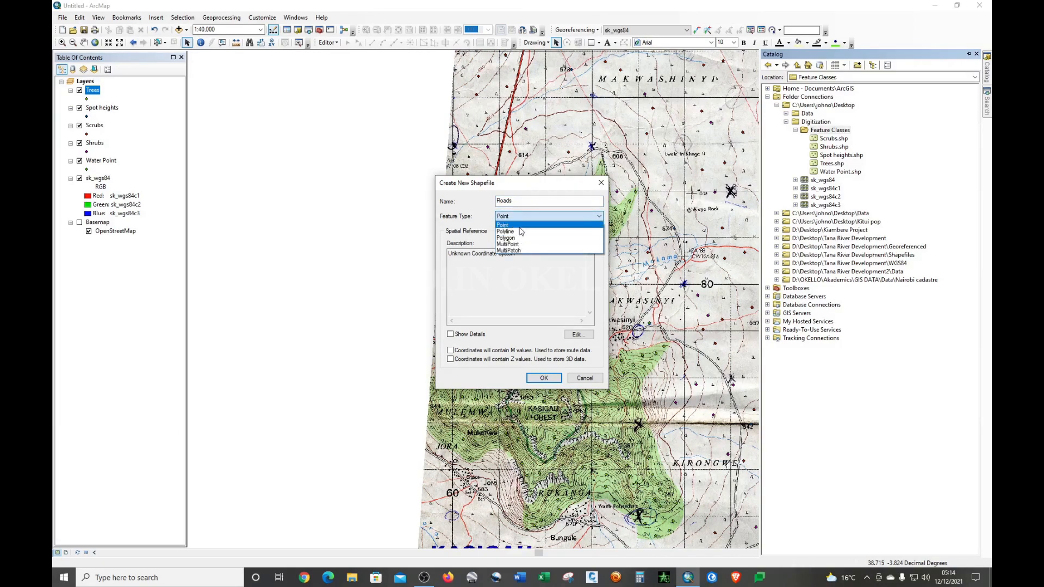
{"action": "left_click", "coordinate": [521, 231]}
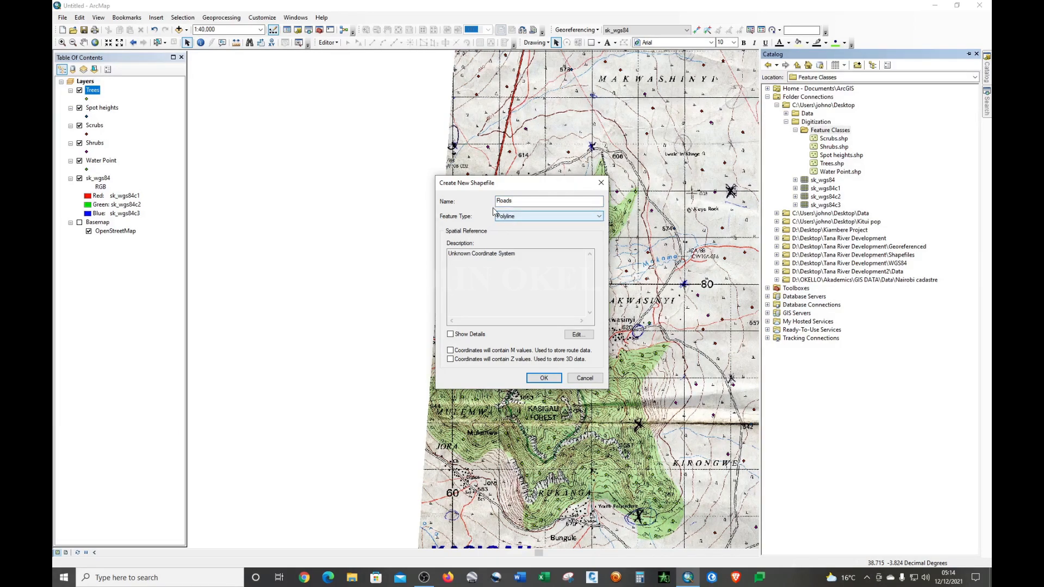
Assign the GCS_WGS_1984 coordinate system from the favorites to the Roads shapefile and create it
{"action": "left_click", "coordinate": [579, 335]}
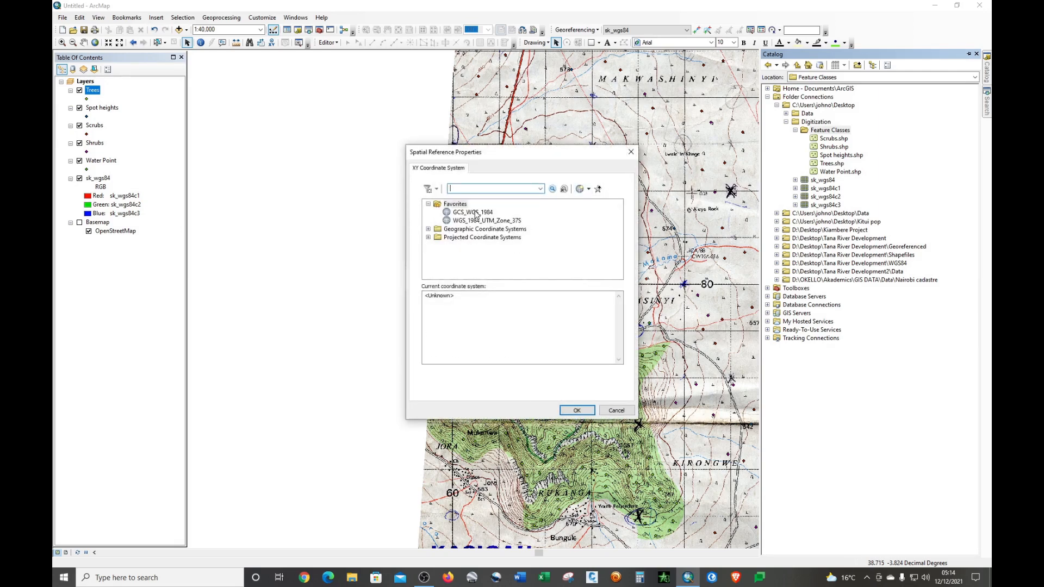
{"action": "left_click", "coordinate": [475, 214]}
{"action": "left_click", "coordinate": [577, 411]}
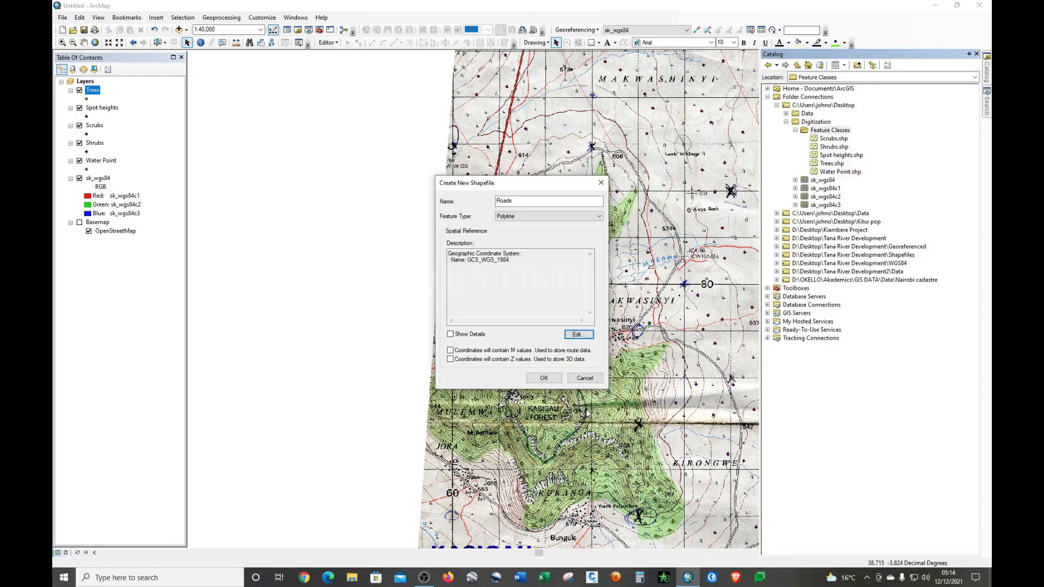
{"action": "left_click", "coordinate": [544, 378]}
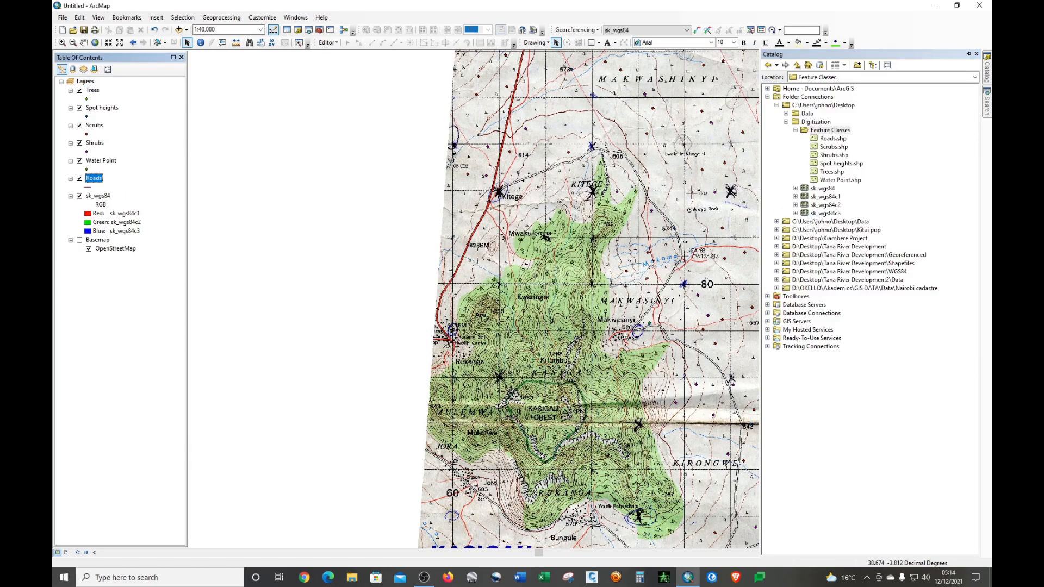
Start an editing session at the map's northwestern corner with the Roads line template active
{"action": "left_click", "coordinate": [84, 43]}
{"action": "left_click_drag", "start_coordinate": [620, 230], "coordinate": [427, 399]}
{"action": "left_click_drag", "start_coordinate": [322, 187], "coordinate": [434, 137]}
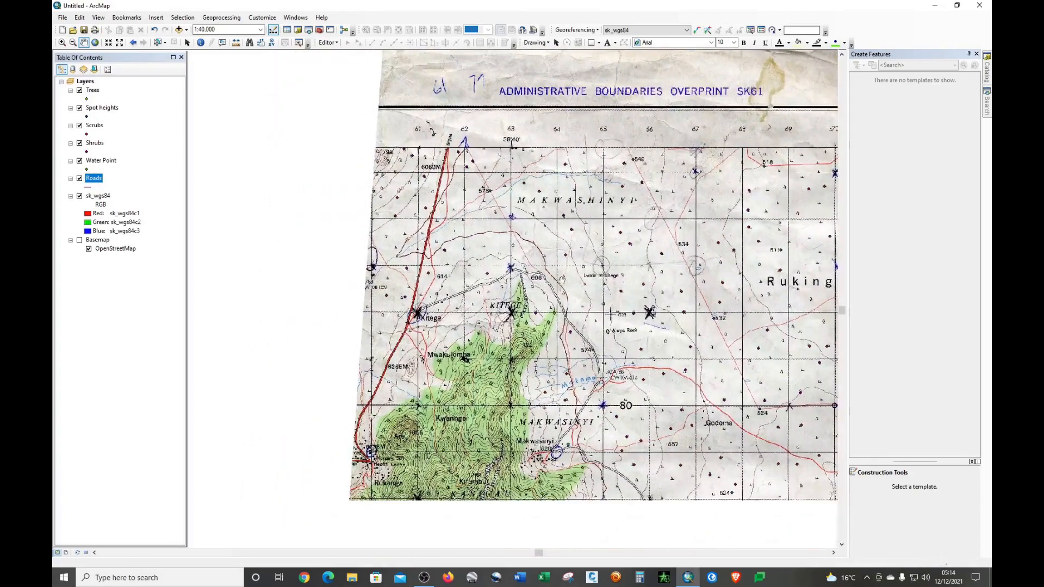
{"action": "scroll", "coordinate": [432, 137], "scroll_direction": "down", "scroll_amount": 1}
{"action": "scroll", "coordinate": [428, 141], "scroll_direction": "down", "scroll_amount": 2}
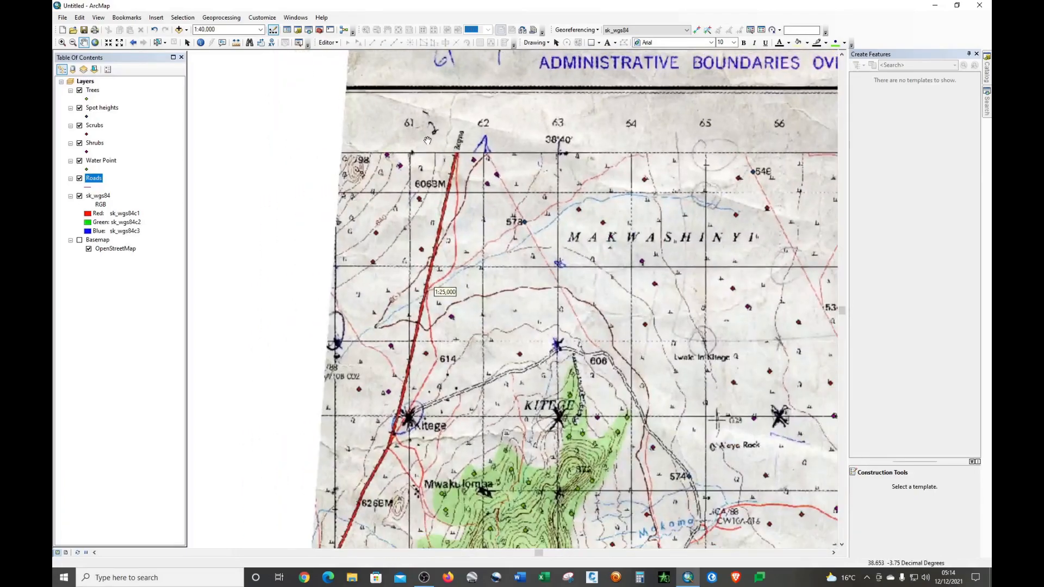
{"action": "left_click_drag", "start_coordinate": [571, 262], "coordinate": [603, 170]}
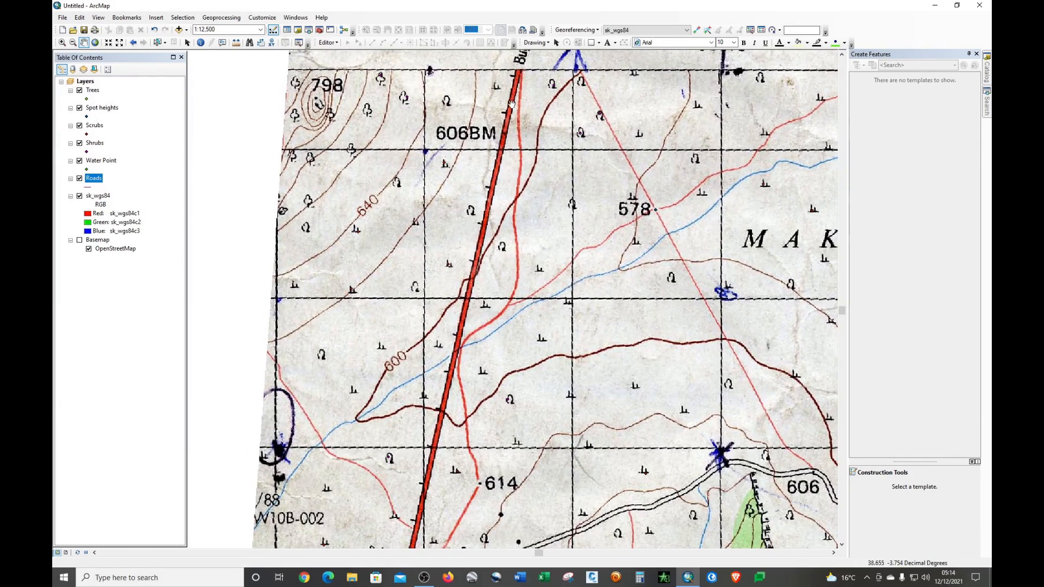
{"action": "left_click", "coordinate": [327, 43]}
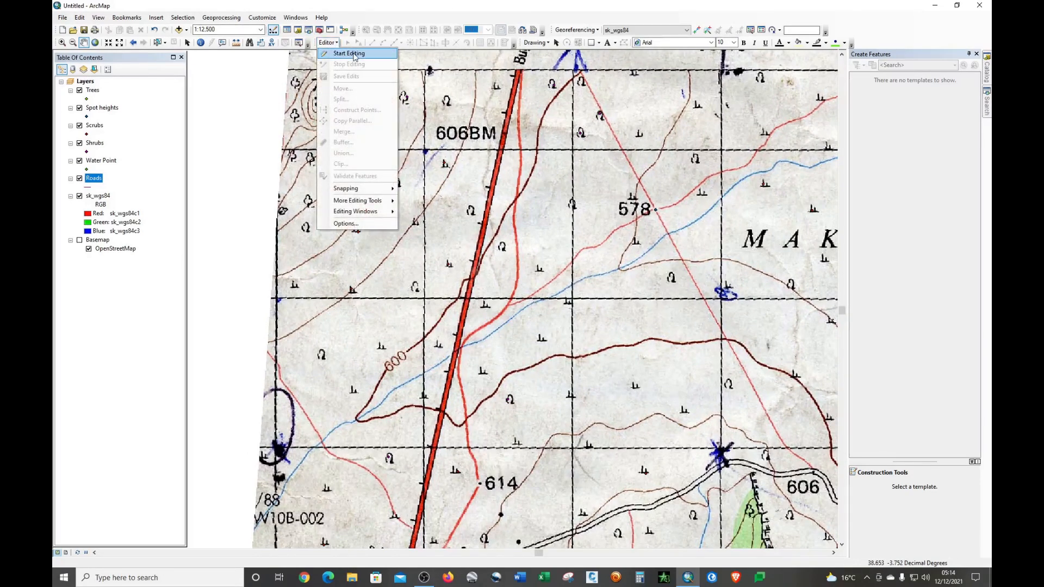
{"action": "left_click", "coordinate": [355, 54]}
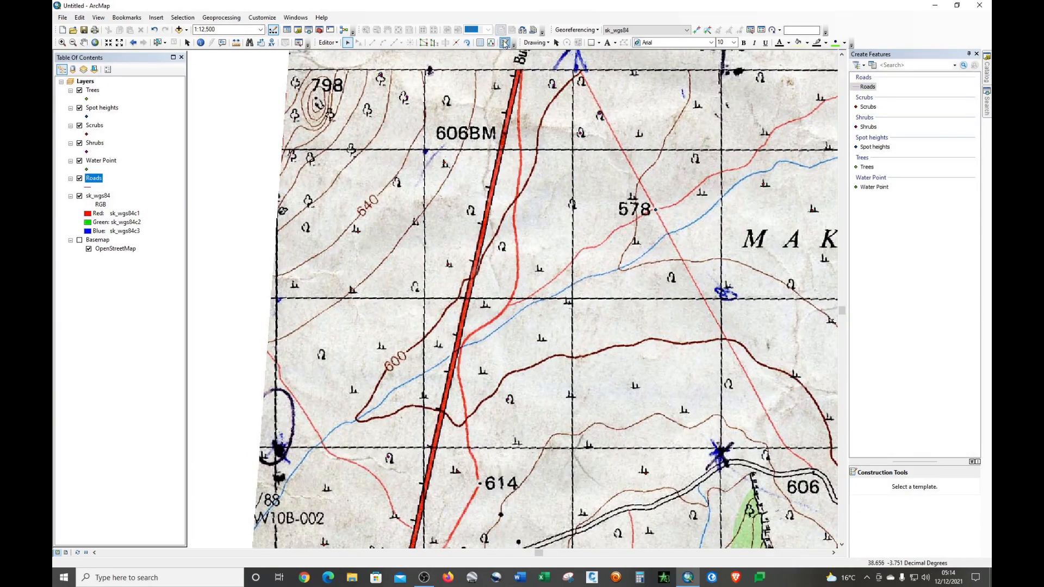
{"action": "left_click", "coordinate": [867, 87]}
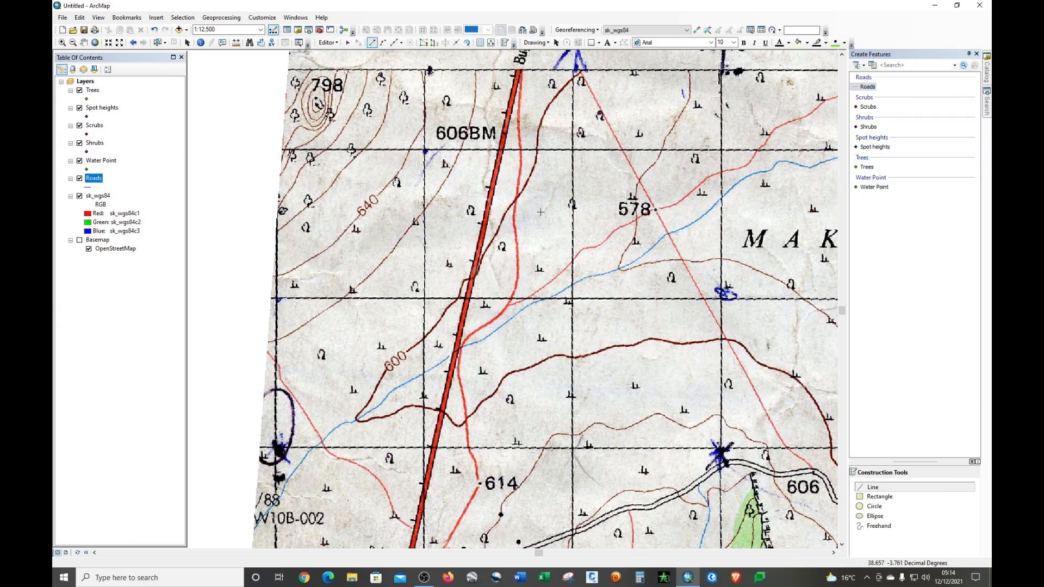
Trace the main red road from the map's northern edge southward past Kitege as a new Roads line
{"action": "left_click", "coordinate": [518, 71]}
{"action": "left_click", "coordinate": [425, 481]}
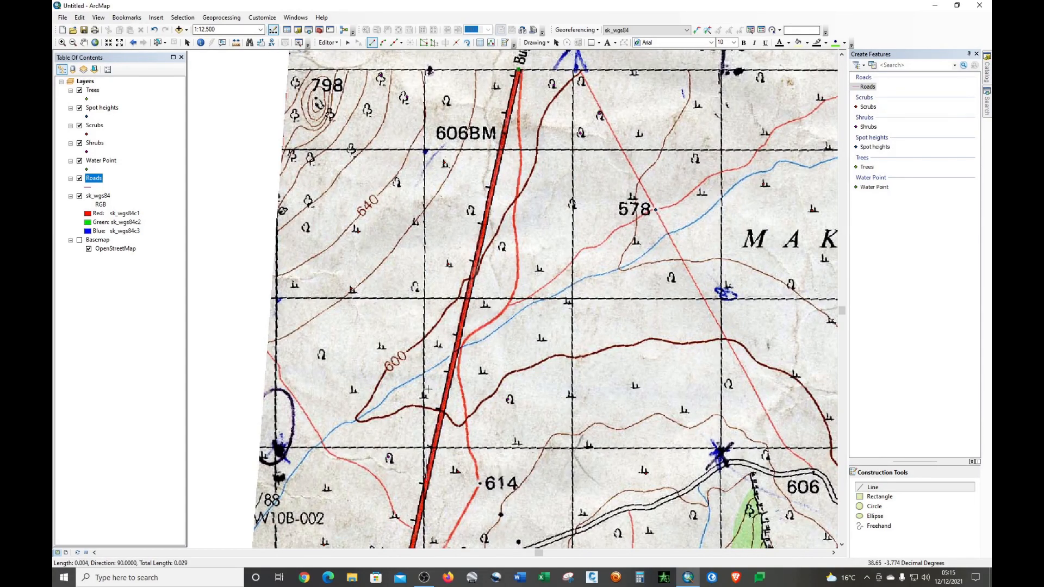
{"action": "scroll", "coordinate": [508, 207], "scroll_direction": "down", "scroll_amount": 3}
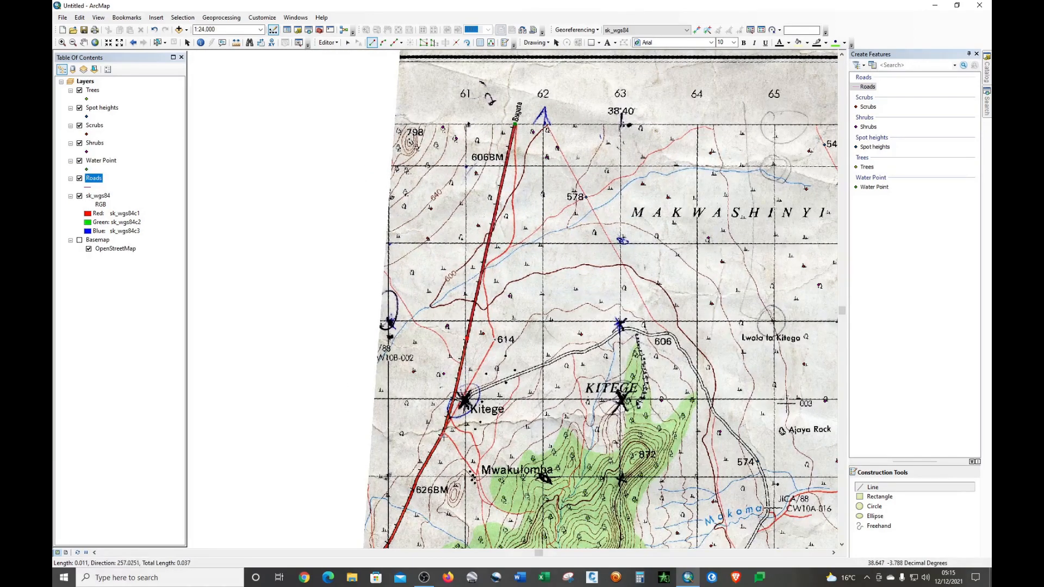
{"action": "scroll", "coordinate": [442, 432], "scroll_direction": "down", "scroll_amount": 1}
{"action": "scroll", "coordinate": [442, 437], "scroll_direction": "up", "scroll_amount": 2}
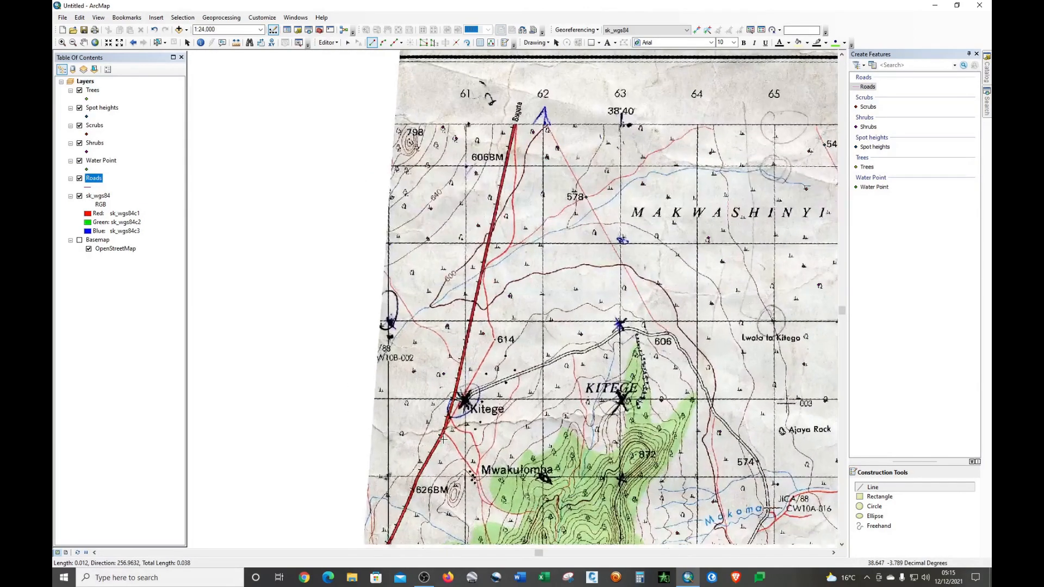
{"action": "left_click", "coordinate": [452, 402]}
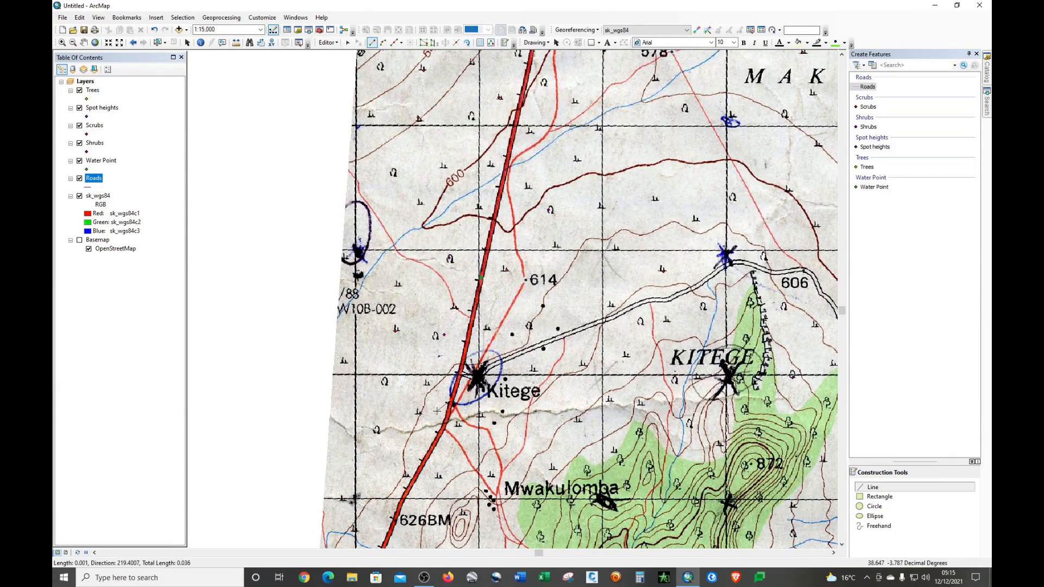
{"action": "left_click", "coordinate": [443, 417]}
{"action": "left_click", "coordinate": [421, 488]}
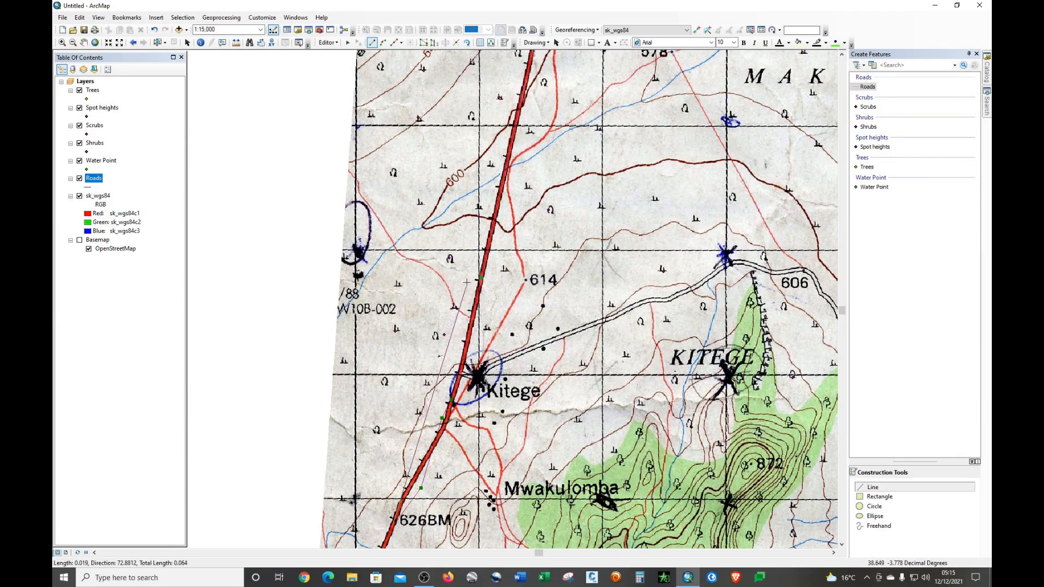
Continue the main road line southwest past benchmark 626BM to the bend above Rukanga
{"action": "scroll", "coordinate": [466, 282], "scroll_direction": "down", "scroll_amount": 1}
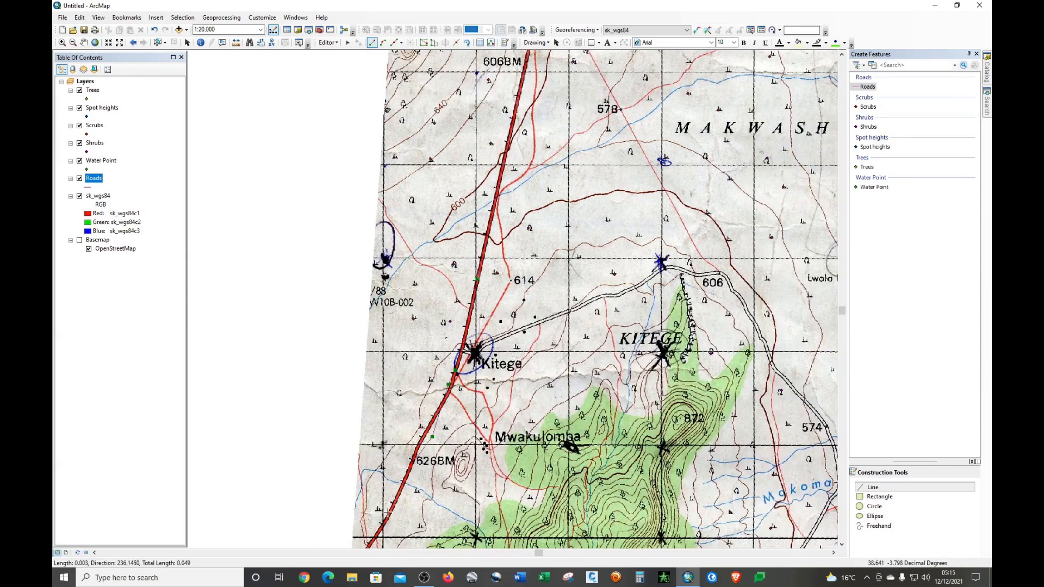
{"action": "scroll", "coordinate": [387, 523], "scroll_direction": "up", "scroll_amount": 1}
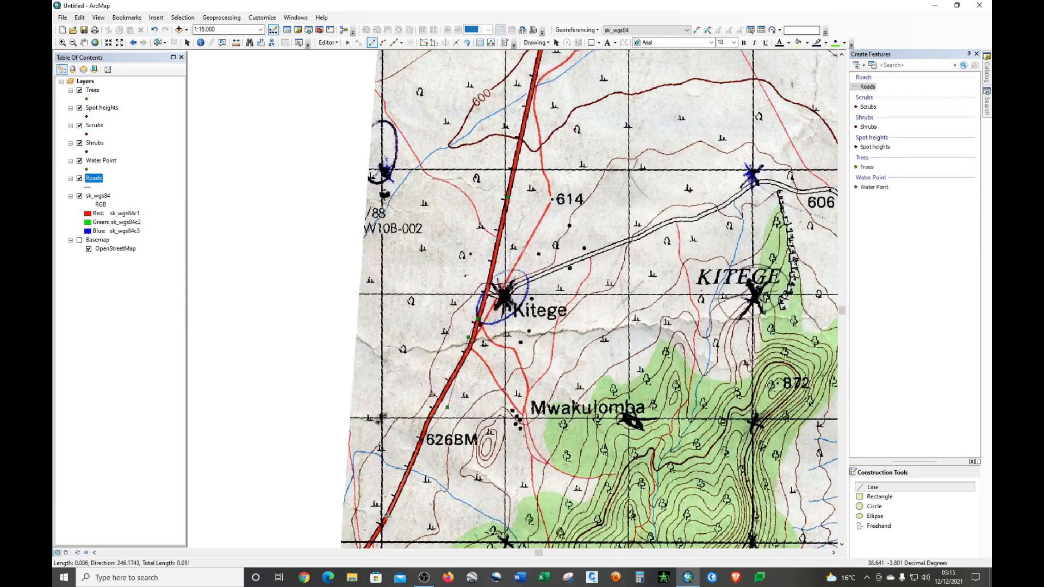
{"action": "left_click", "coordinate": [388, 514]}
{"action": "scroll", "coordinate": [482, 319], "scroll_direction": "down", "scroll_amount": 1}
{"action": "scroll", "coordinate": [482, 319], "scroll_direction": "up", "scroll_amount": 1}
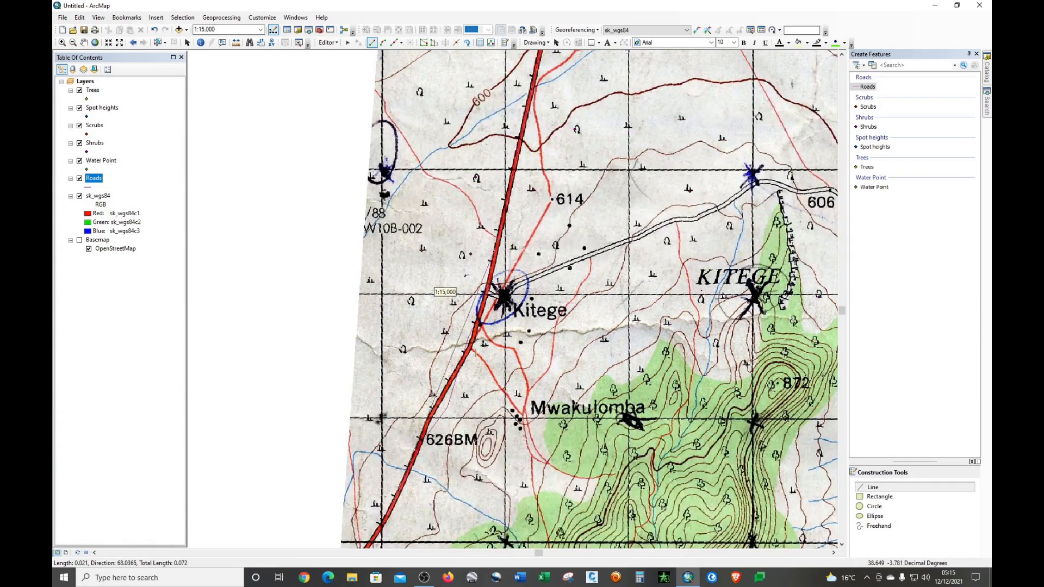
{"action": "scroll", "coordinate": [479, 325], "scroll_direction": "up", "scroll_amount": 2}
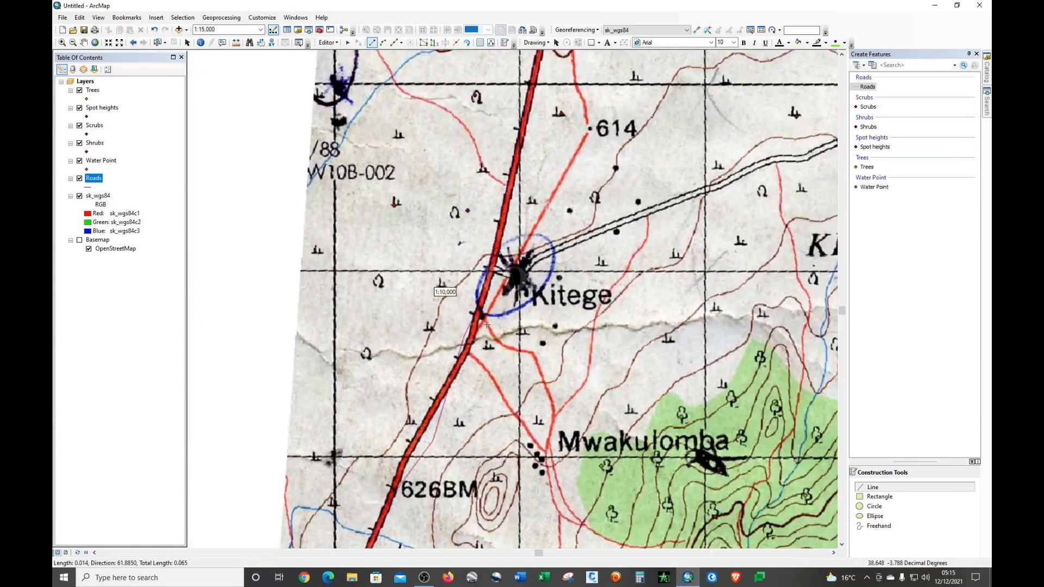
{"action": "scroll", "coordinate": [485, 324], "scroll_direction": "down", "scroll_amount": 4}
{"action": "scroll", "coordinate": [483, 329], "scroll_direction": "up", "scroll_amount": 1}
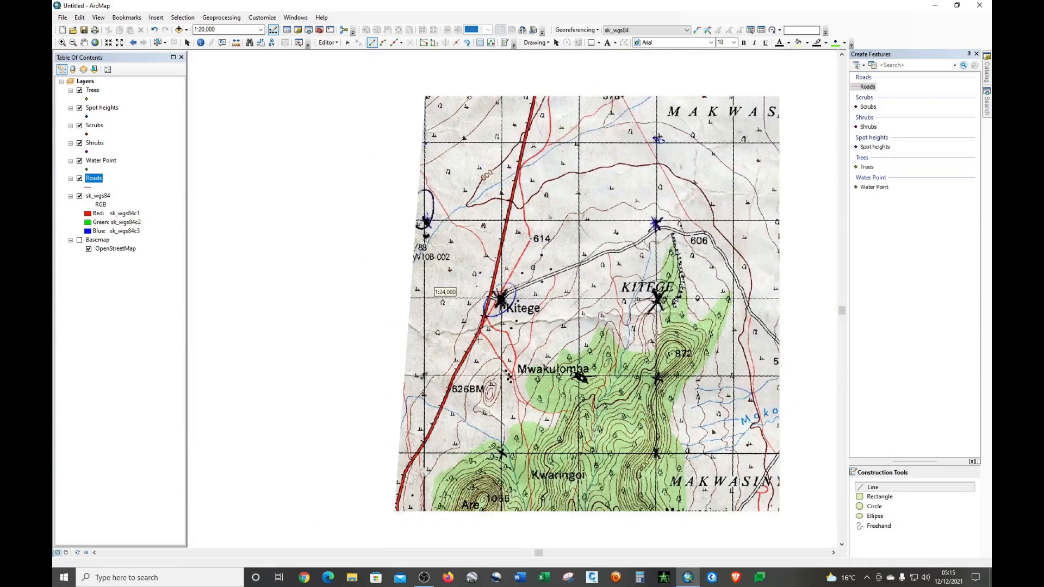
{"action": "left_click", "coordinate": [406, 470]}
{"action": "left_click", "coordinate": [397, 501]}
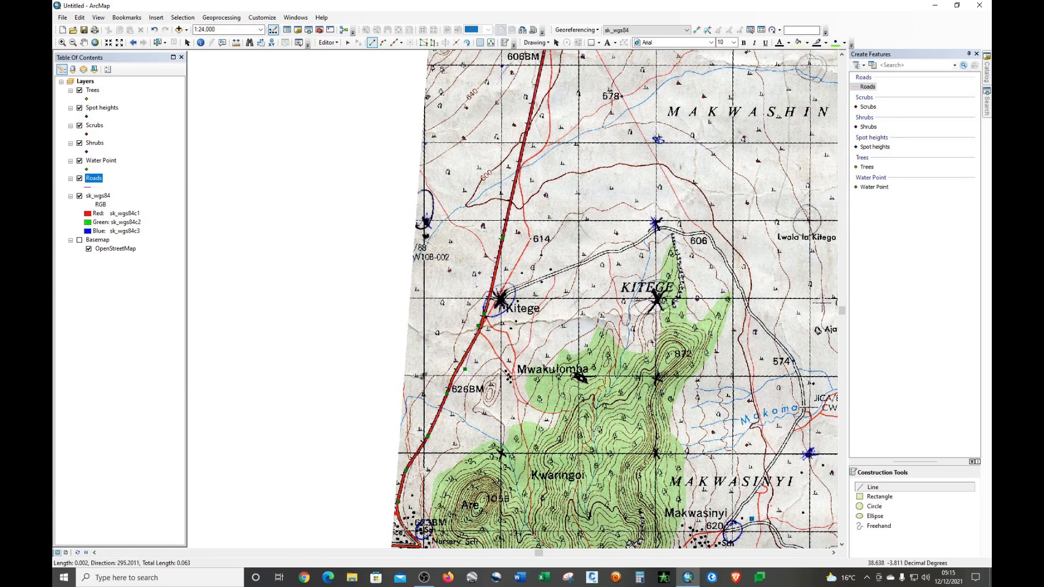
Extend the main road line around the bend at Rukanga and finish it at the map's western edge
{"action": "scroll", "coordinate": [441, 279], "scroll_direction": "down", "scroll_amount": 1}
{"action": "scroll", "coordinate": [442, 280], "scroll_direction": "up", "scroll_amount": 1}
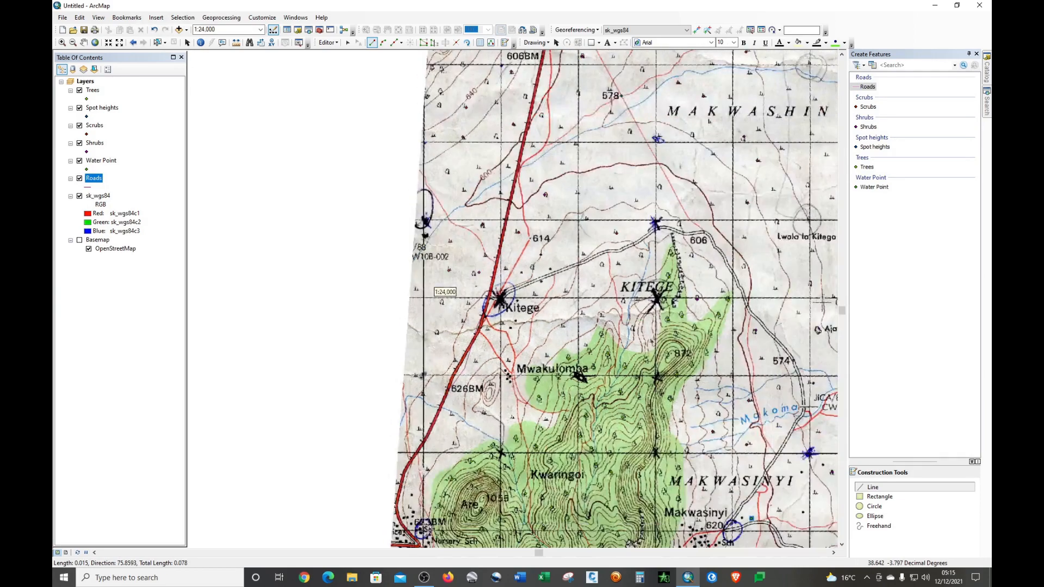
{"action": "scroll", "coordinate": [431, 324], "scroll_direction": "down", "scroll_amount": 2}
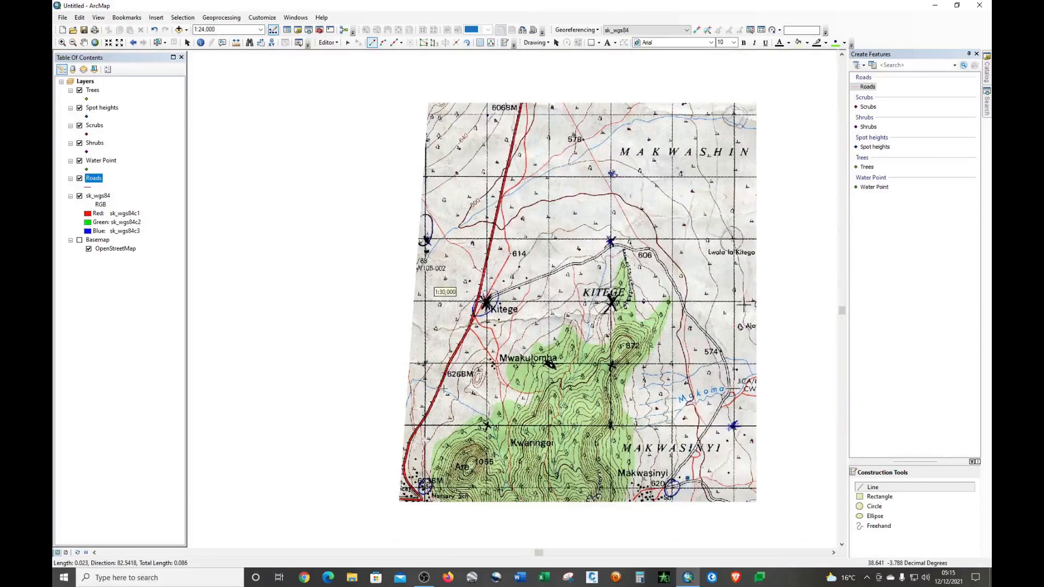
{"action": "scroll", "coordinate": [428, 514], "scroll_direction": "up", "scroll_amount": 2}
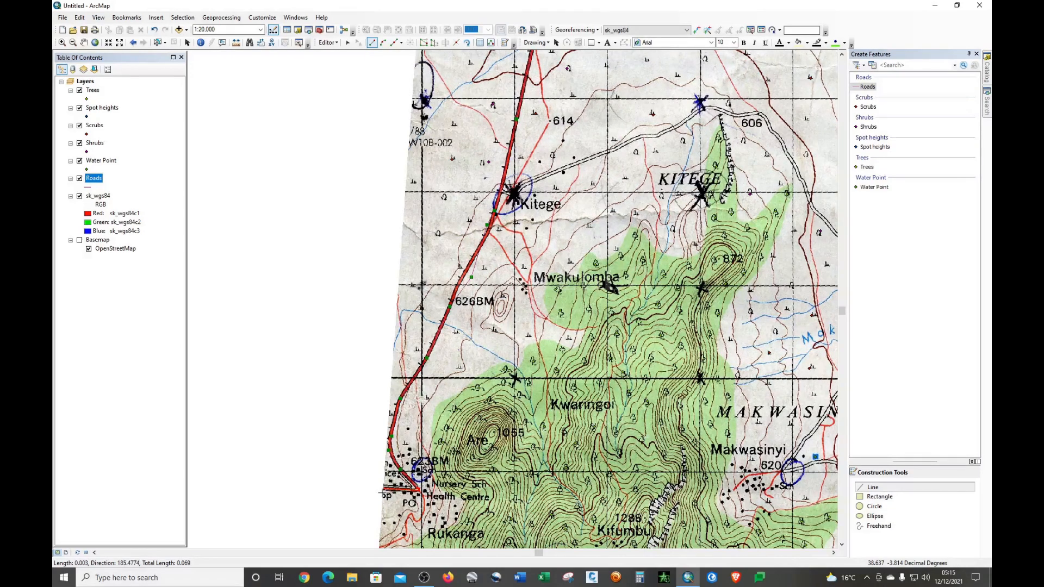
{"action": "double_click", "coordinate": [379, 493]}
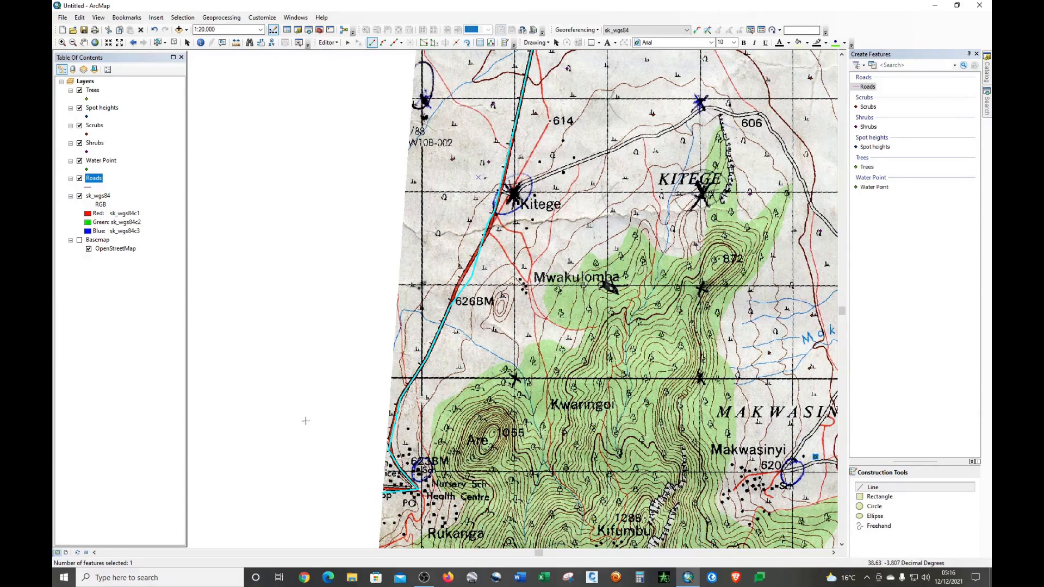
Start a second Roads line at Kitege and trace the double-line road northeast to the marked grid crossing north of the KITEGE label
{"action": "scroll", "coordinate": [267, 426], "scroll_direction": "down", "scroll_amount": 1}
{"action": "scroll", "coordinate": [267, 426], "scroll_direction": "up", "scroll_amount": 3}
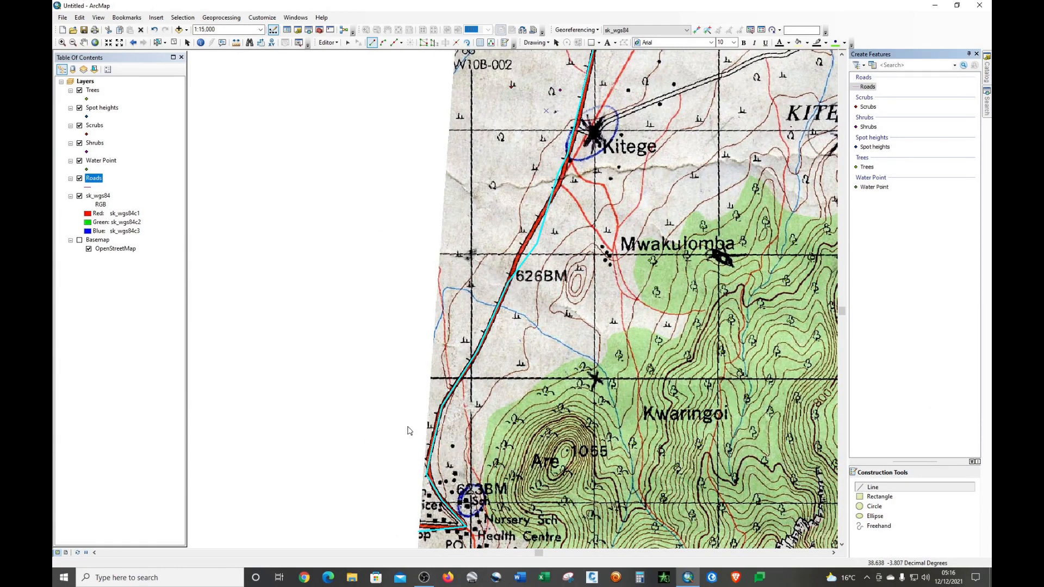
{"action": "scroll", "coordinate": [352, 415], "scroll_direction": "down", "scroll_amount": 3}
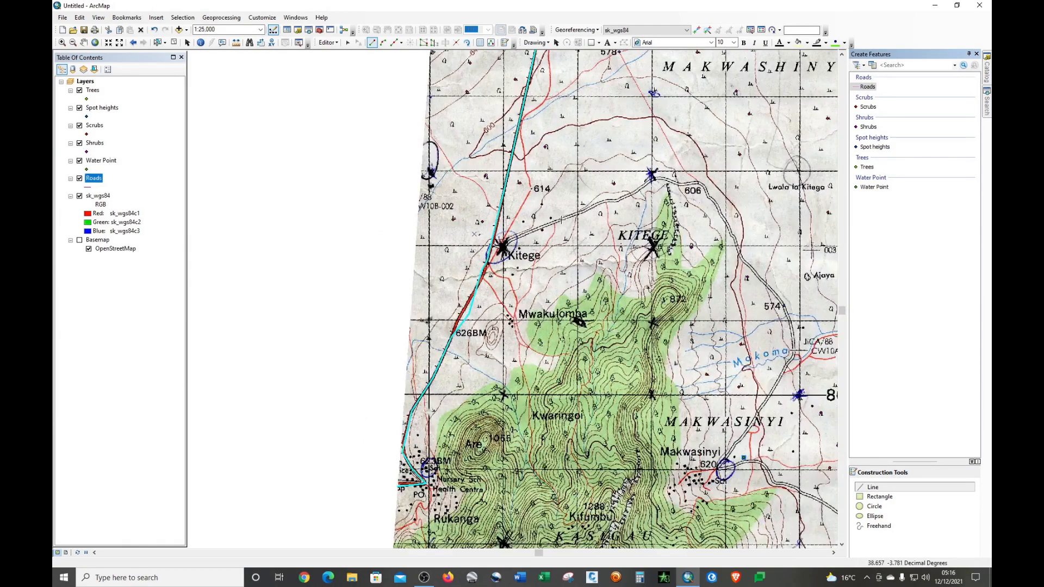
{"action": "left_click", "coordinate": [499, 247]}
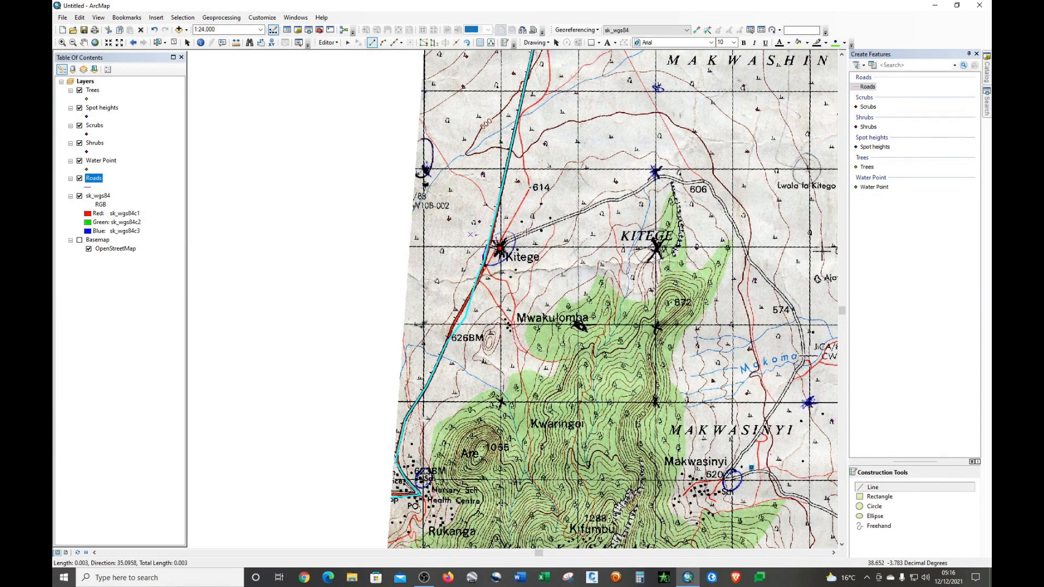
{"action": "left_click", "coordinate": [573, 211]}
{"action": "left_click", "coordinate": [586, 211]}
{"action": "left_click", "coordinate": [607, 199]}
{"action": "left_click", "coordinate": [620, 199]}
{"action": "left_click", "coordinate": [638, 189]}
{"action": "left_click", "coordinate": [663, 177]}
Continue the second road line around the bend at spot height 606 and southeast along the double-line road
{"action": "scroll", "coordinate": [710, 148], "scroll_direction": "down", "scroll_amount": 1}
{"action": "scroll", "coordinate": [710, 148], "scroll_direction": "up", "scroll_amount": 5}
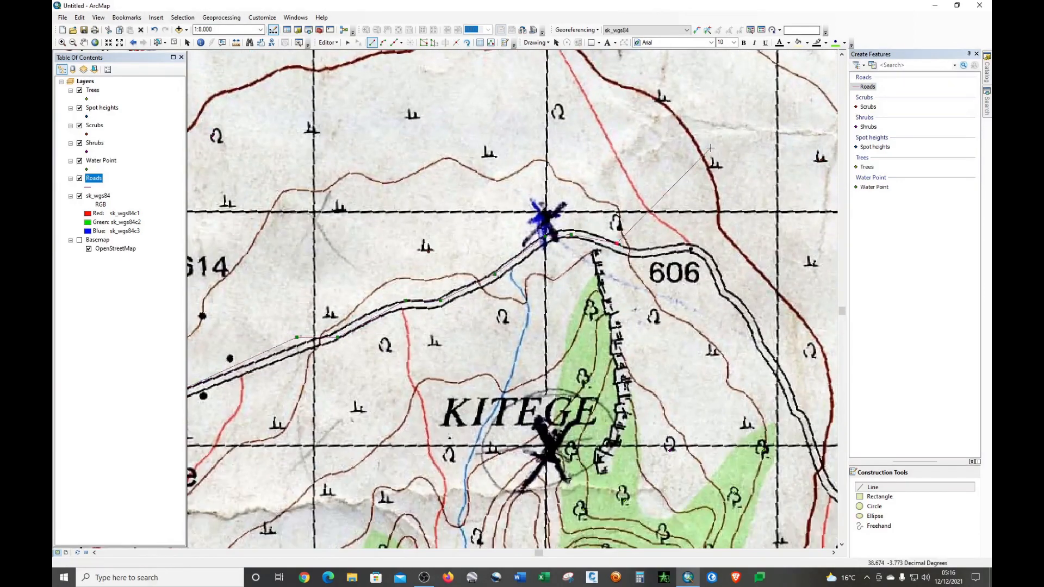
{"action": "left_click", "coordinate": [638, 251]}
{"action": "left_click", "coordinate": [666, 248]}
{"action": "left_click", "coordinate": [685, 247]}
{"action": "left_click", "coordinate": [700, 250]}
{"action": "left_click", "coordinate": [710, 260]}
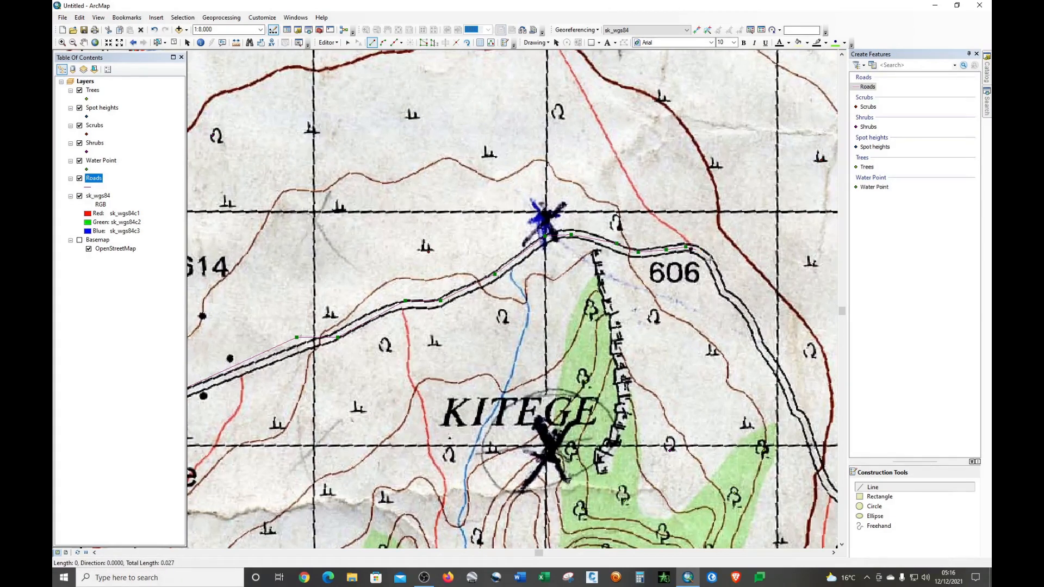
{"action": "left_click", "coordinate": [721, 292]}
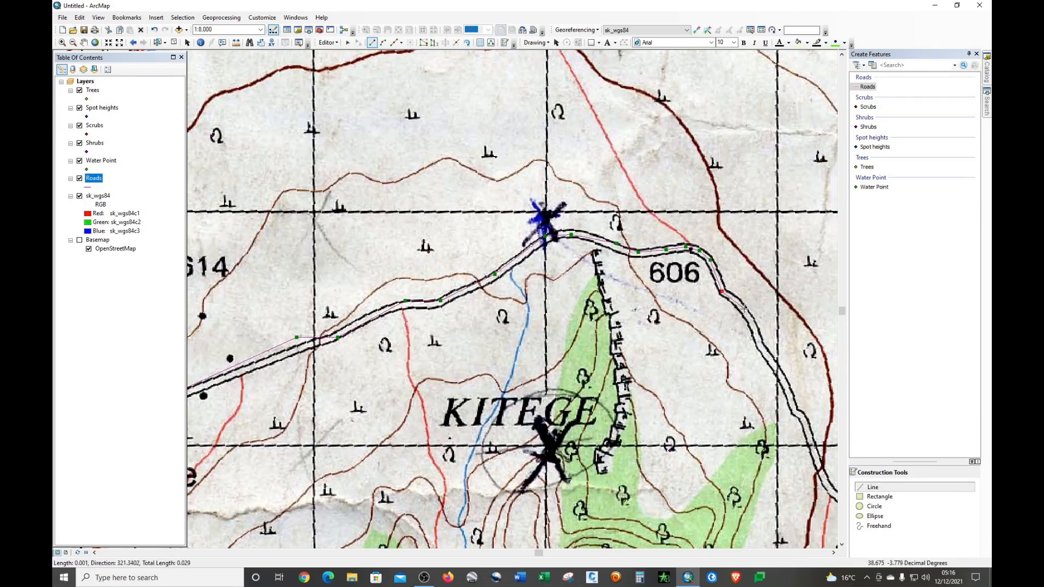
{"action": "left_click", "coordinate": [745, 312]}
{"action": "left_click", "coordinate": [756, 337]}
{"action": "left_click", "coordinate": [762, 349]}
{"action": "left_click", "coordinate": [789, 391]}
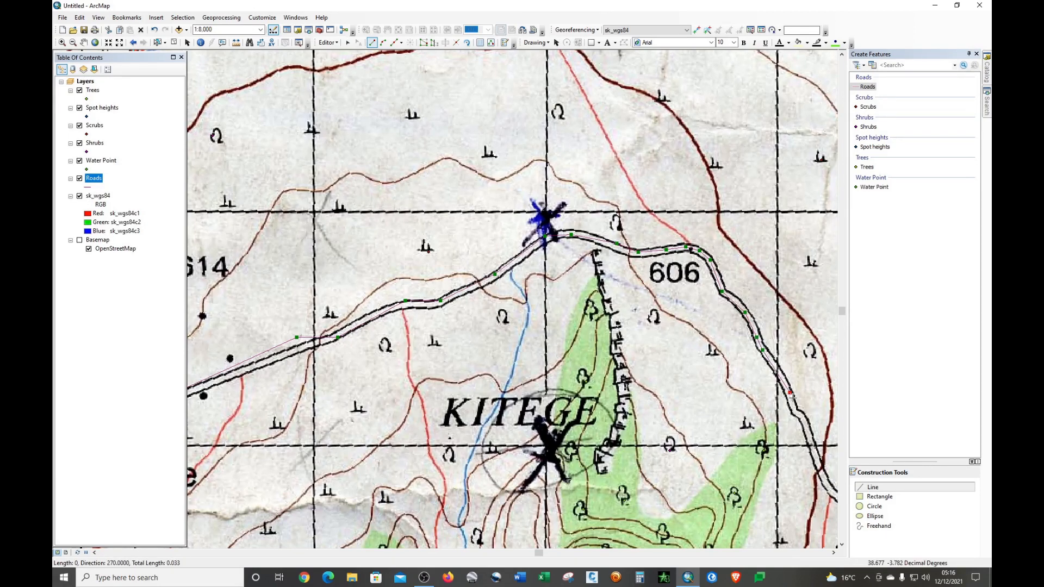
{"action": "left_click", "coordinate": [796, 412]}
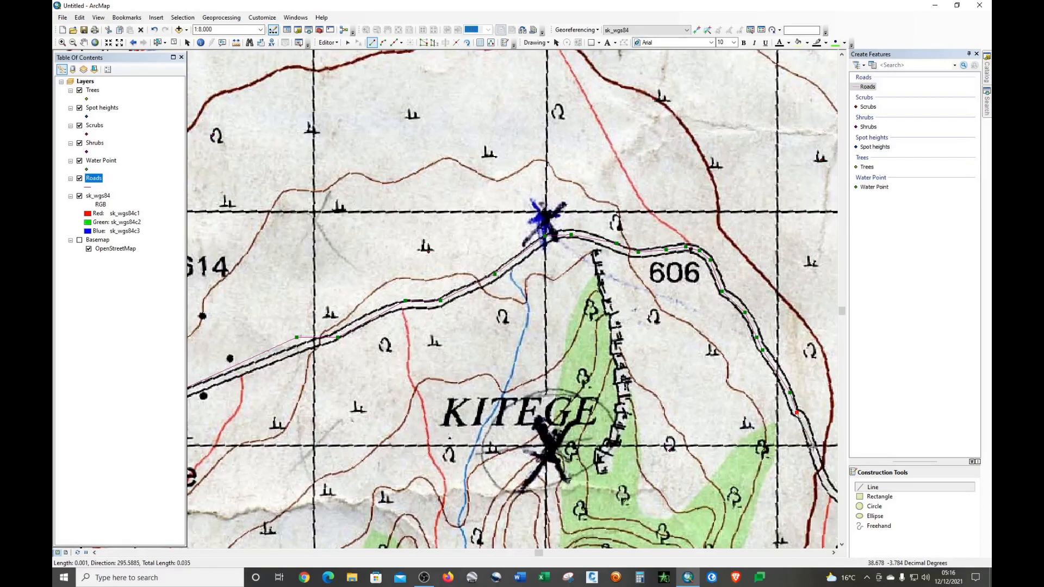
Extend the second road line southeast along the double-line road to spot height 574
{"action": "scroll", "coordinate": [265, 151], "scroll_direction": "up", "scroll_amount": 2}
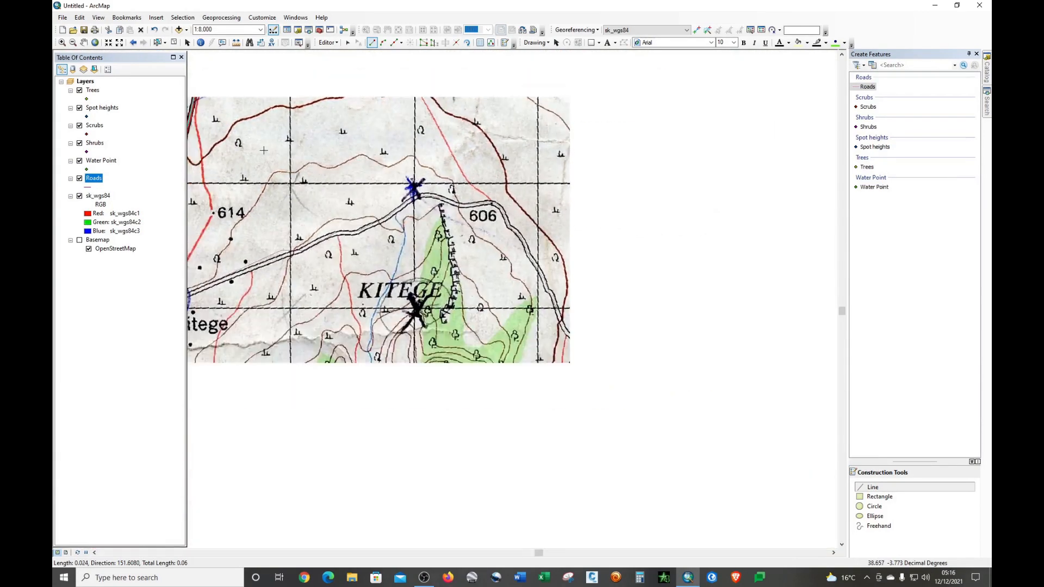
{"action": "scroll", "coordinate": [263, 150], "scroll_direction": "up", "scroll_amount": 2}
{"action": "scroll", "coordinate": [485, 305], "scroll_direction": "down", "scroll_amount": 2}
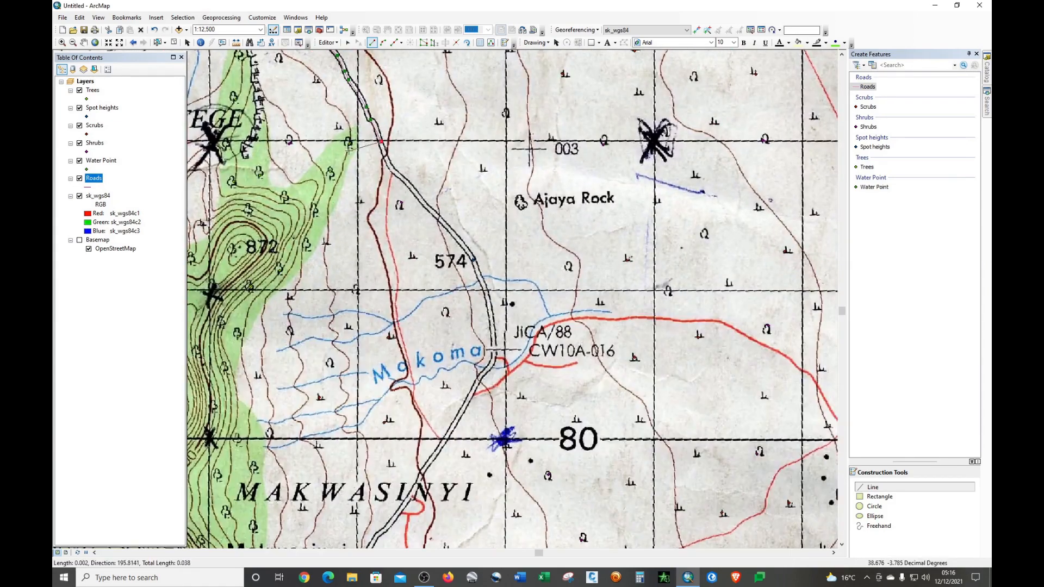
{"action": "scroll", "coordinate": [363, 131], "scroll_direction": "down", "scroll_amount": 1}
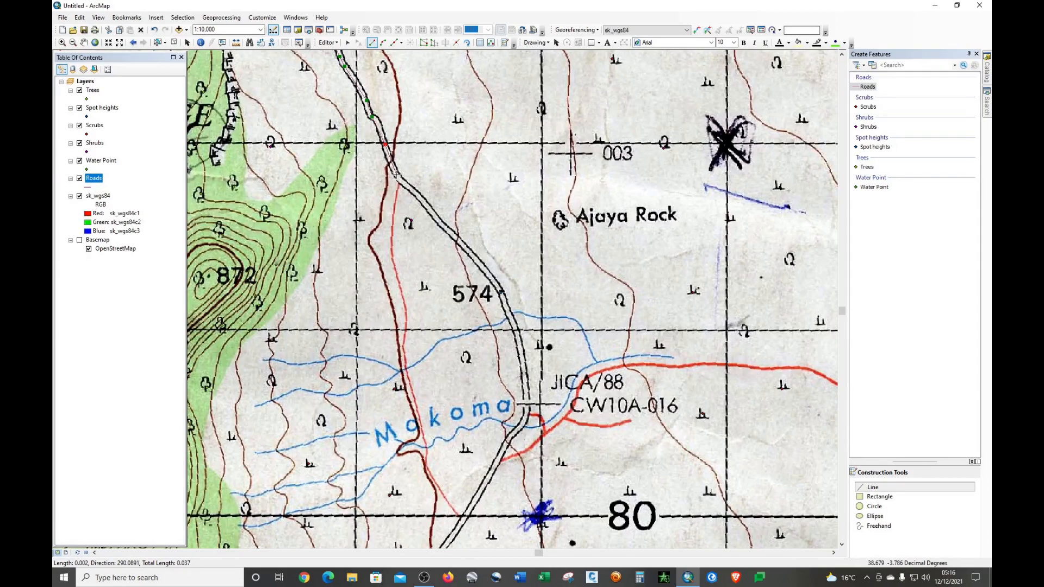
{"action": "left_click", "coordinate": [397, 174]}
{"action": "left_click", "coordinate": [413, 190]}
{"action": "left_click", "coordinate": [441, 222]}
{"action": "left_click", "coordinate": [470, 254]}
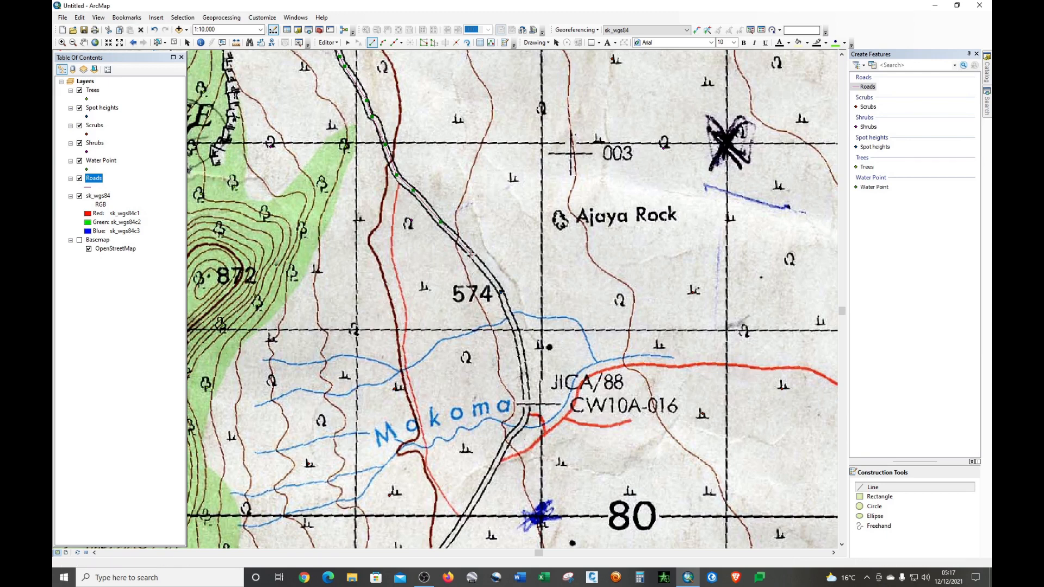
{"action": "left_click", "coordinate": [497, 285]}
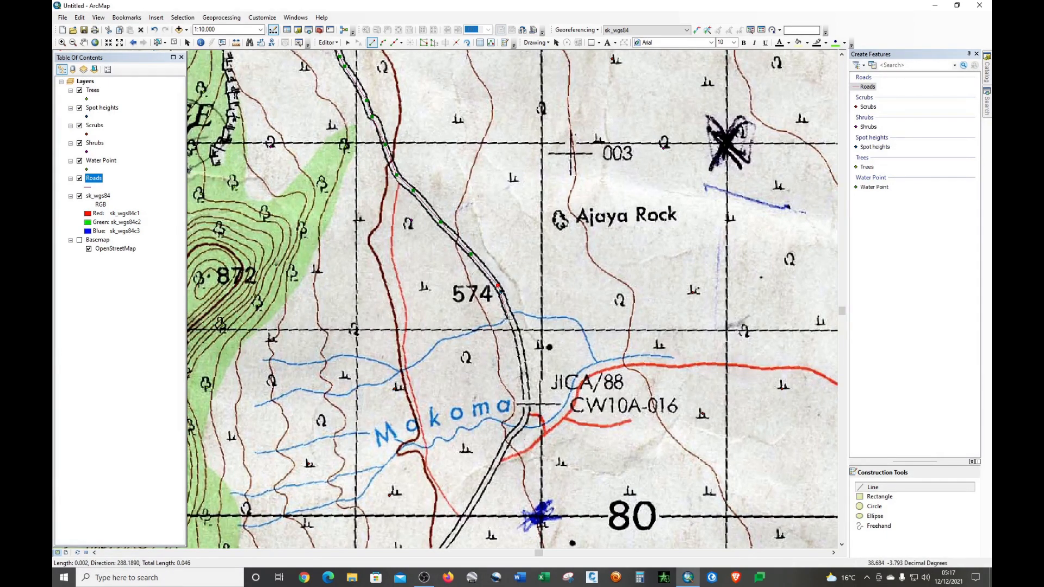
Trace the road south from spot height 574 past the JICA/88 mark and southwest to the 80 grid line
{"action": "left_click", "coordinate": [510, 318]}
{"action": "left_click", "coordinate": [517, 343]}
{"action": "left_click", "coordinate": [524, 379]}
{"action": "left_click", "coordinate": [525, 411]}
{"action": "left_click", "coordinate": [522, 424]}
{"action": "left_click", "coordinate": [512, 433]}
{"action": "left_click", "coordinate": [502, 452]}
{"action": "left_click", "coordinate": [472, 507]}
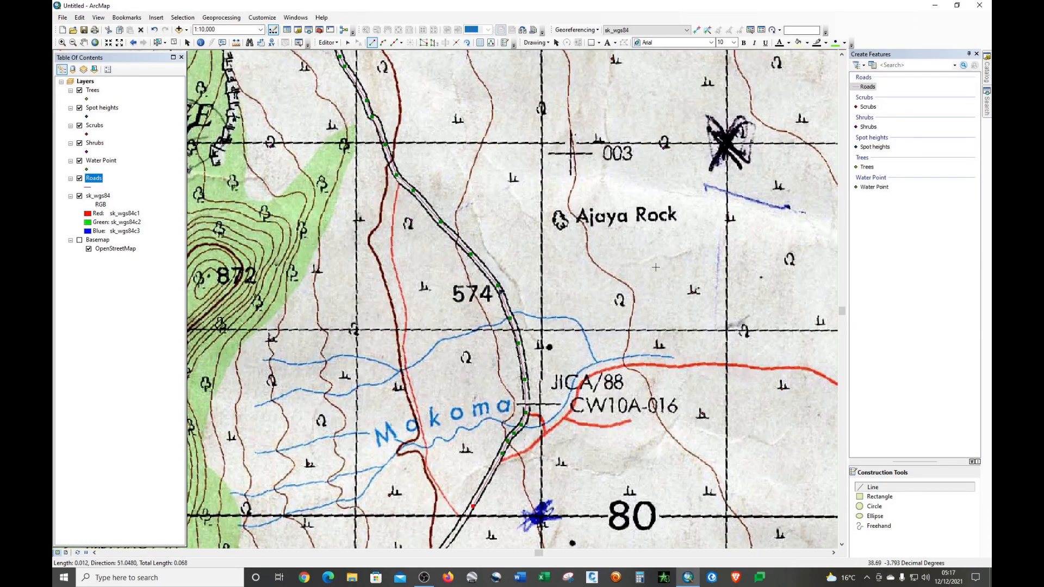
Continue the road line southwest through the MAKWASINYI label to the edge of Makwasinyi village
{"action": "scroll", "coordinate": [631, 272], "scroll_direction": "down", "scroll_amount": 4}
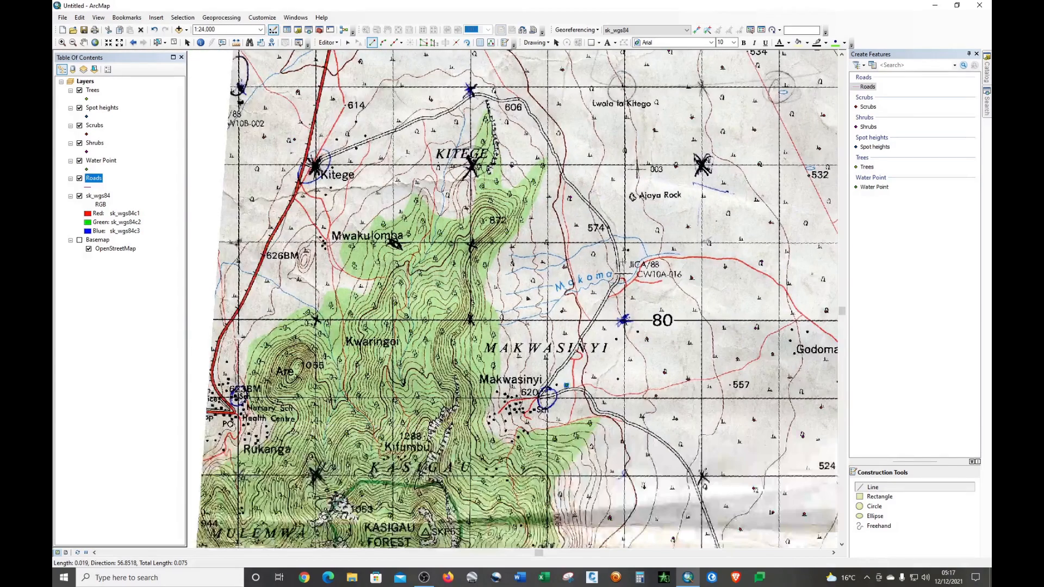
{"action": "scroll", "coordinate": [557, 413], "scroll_direction": "up", "scroll_amount": 3}
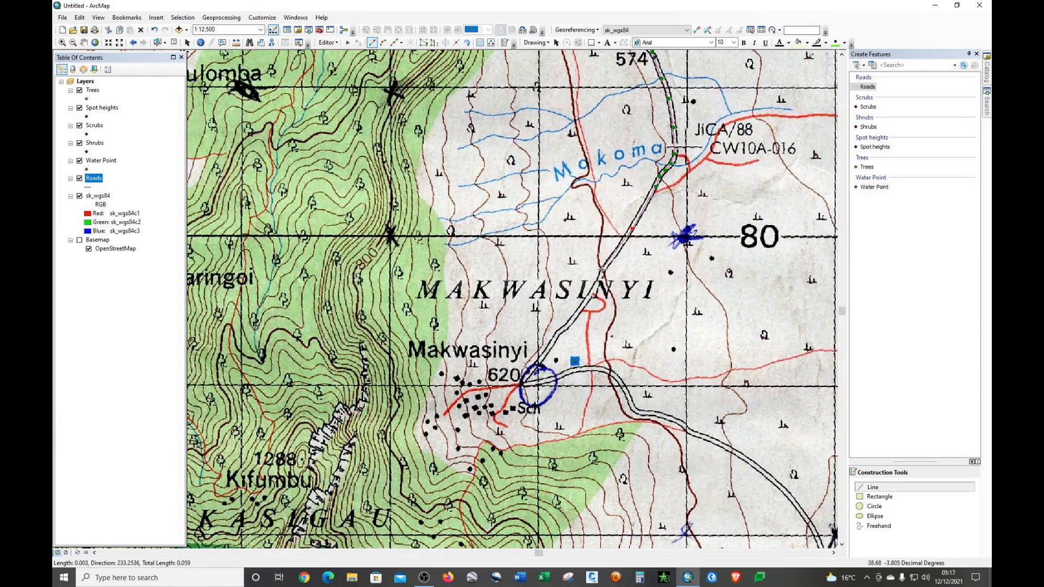
{"action": "left_click", "coordinate": [602, 270]}
{"action": "left_click", "coordinate": [588, 299]}
{"action": "left_click", "coordinate": [566, 327]}
{"action": "left_click", "coordinate": [557, 332]}
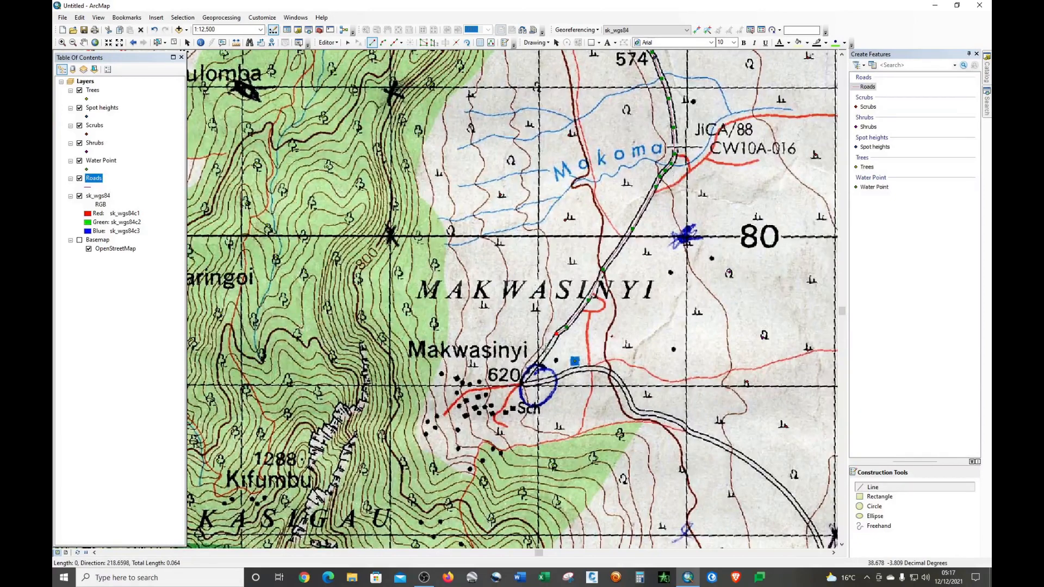
{"action": "left_click", "coordinate": [539, 360]}
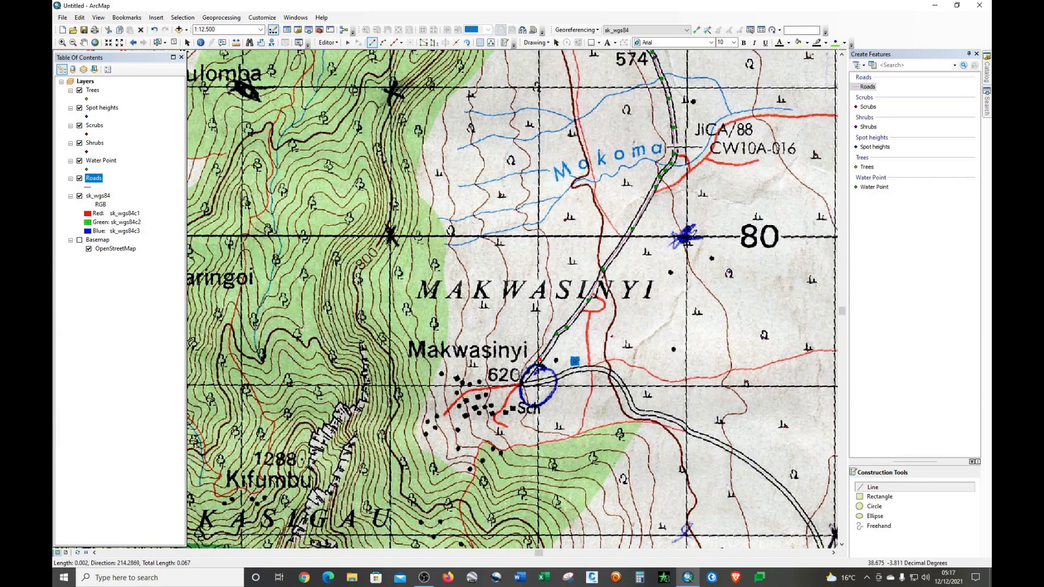
Continue the road line from the circled point at Makwasinyi east and southeast around the bend along the double-line road
{"action": "left_click", "coordinate": [539, 382]}
{"action": "left_click", "coordinate": [562, 375]}
{"action": "left_click", "coordinate": [576, 370]}
{"action": "left_click", "coordinate": [590, 368]}
{"action": "left_click", "coordinate": [604, 369]}
{"action": "left_click", "coordinate": [617, 376]}
{"action": "left_click", "coordinate": [630, 407]}
{"action": "left_click", "coordinate": [638, 414]}
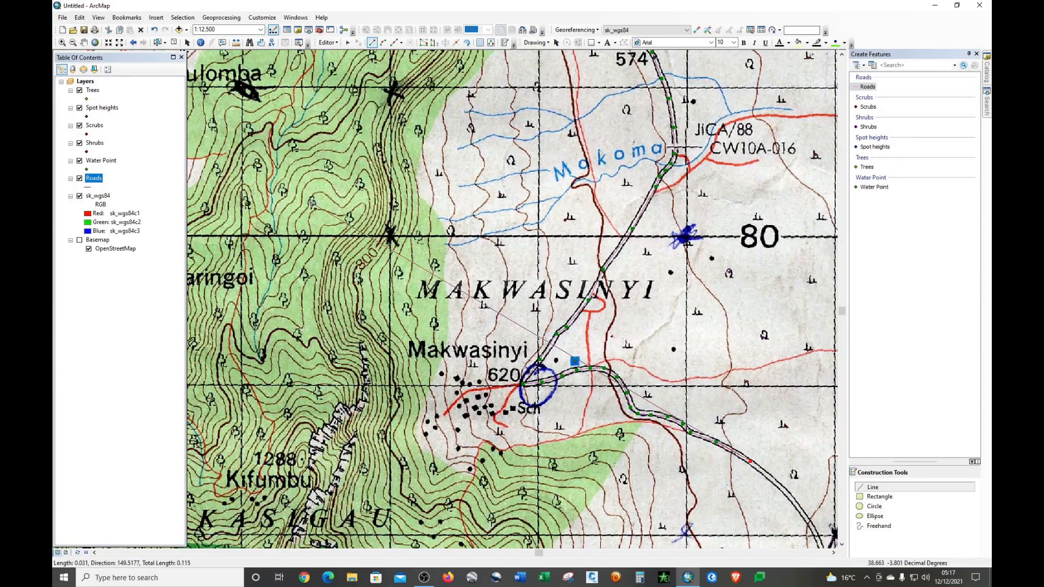
Extend the road line southeast along the double-line road to spot height 542
{"action": "scroll", "coordinate": [312, 202], "scroll_direction": "up", "scroll_amount": 1}
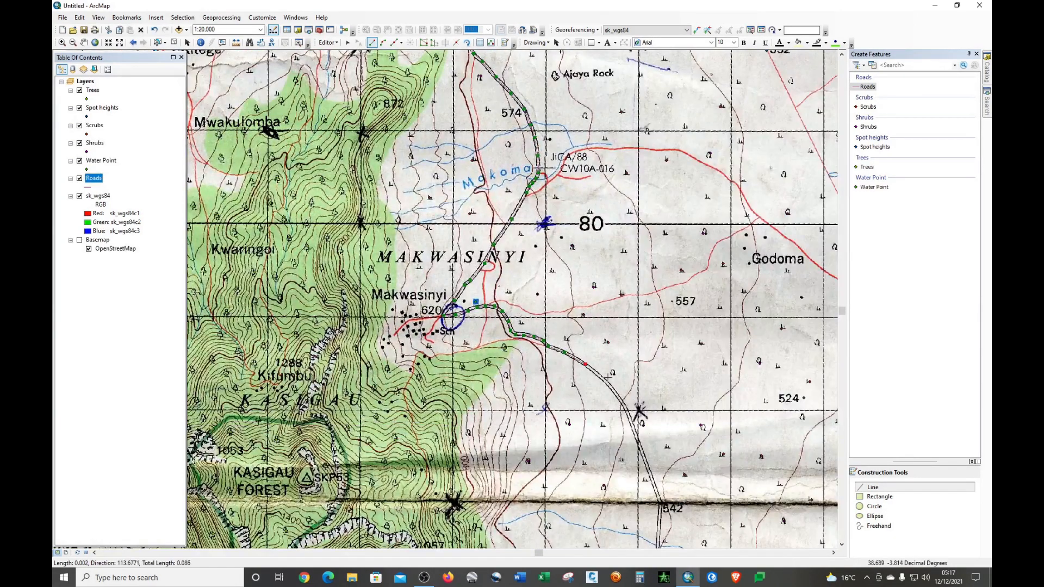
{"action": "scroll", "coordinate": [701, 485], "scroll_direction": "down", "scroll_amount": 1}
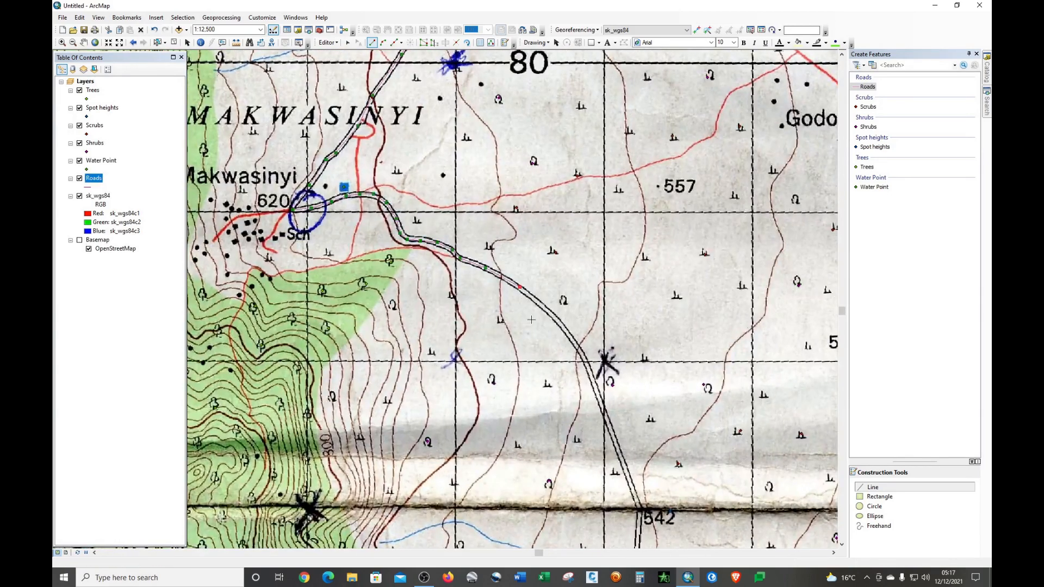
{"action": "left_click", "coordinate": [540, 306]}
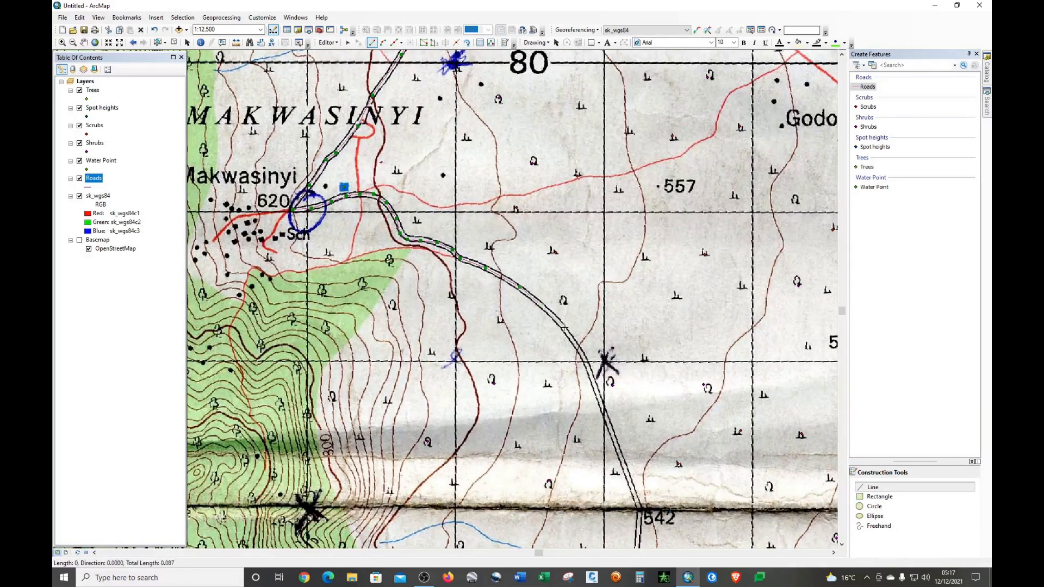
{"action": "left_click", "coordinate": [564, 327]}
{"action": "left_click", "coordinate": [582, 355]}
{"action": "left_click", "coordinate": [601, 401]}
{"action": "left_click", "coordinate": [619, 451]}
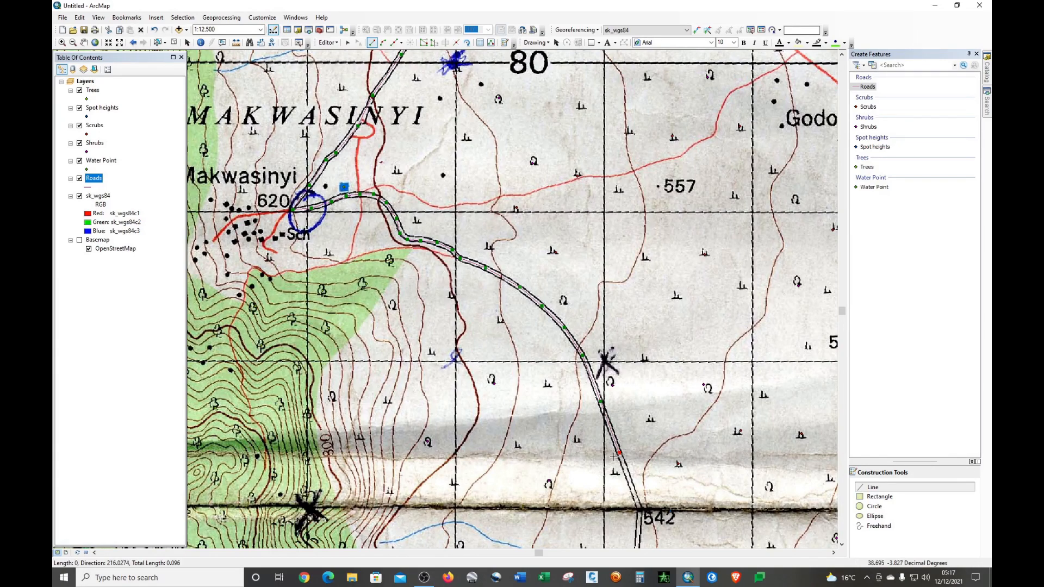
{"action": "left_click", "coordinate": [639, 509]}
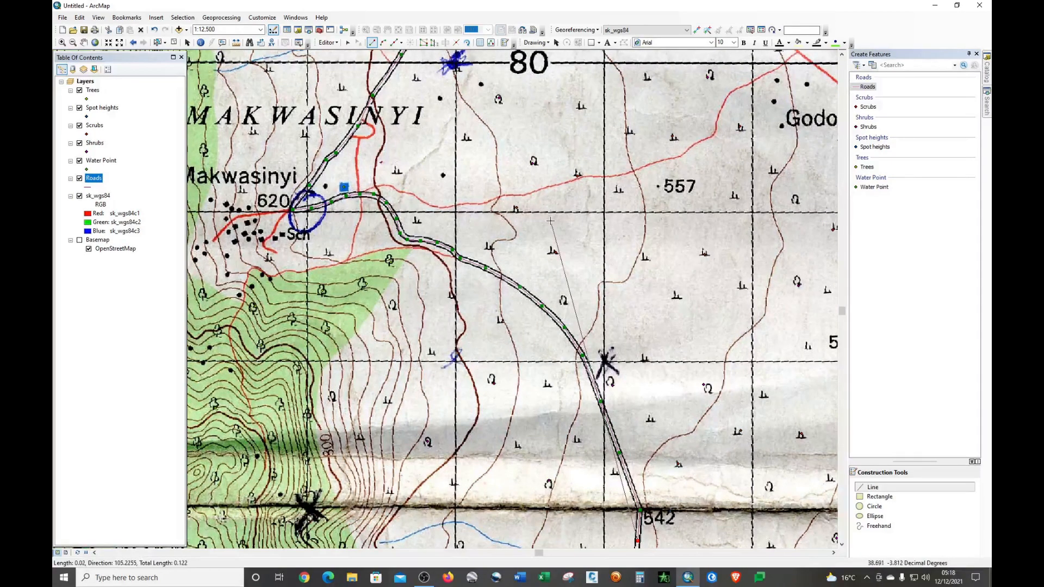
Trace the road south from spot height 542 past the KIRONGWE label toward the next bend
{"action": "scroll", "coordinate": [550, 220], "scroll_direction": "down", "scroll_amount": 2}
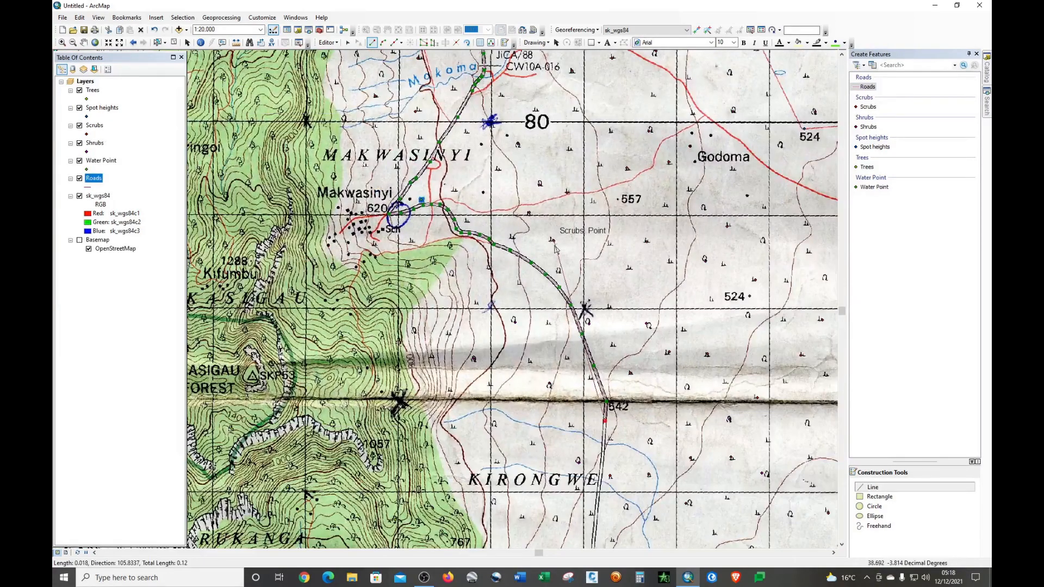
{"action": "scroll", "coordinate": [554, 246], "scroll_direction": "down", "scroll_amount": 1}
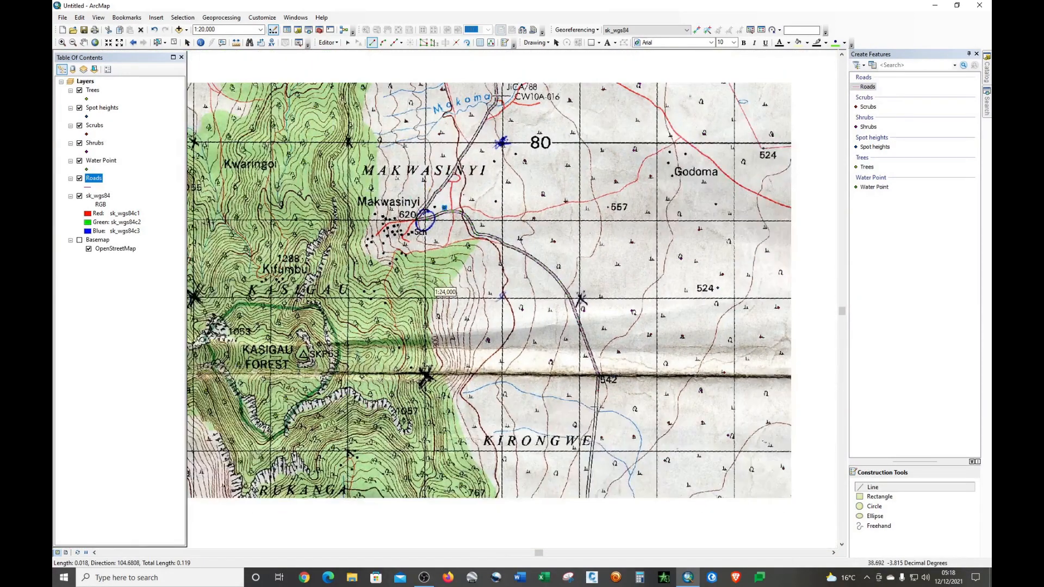
{"action": "scroll", "coordinate": [579, 469], "scroll_direction": "up", "scroll_amount": 3}
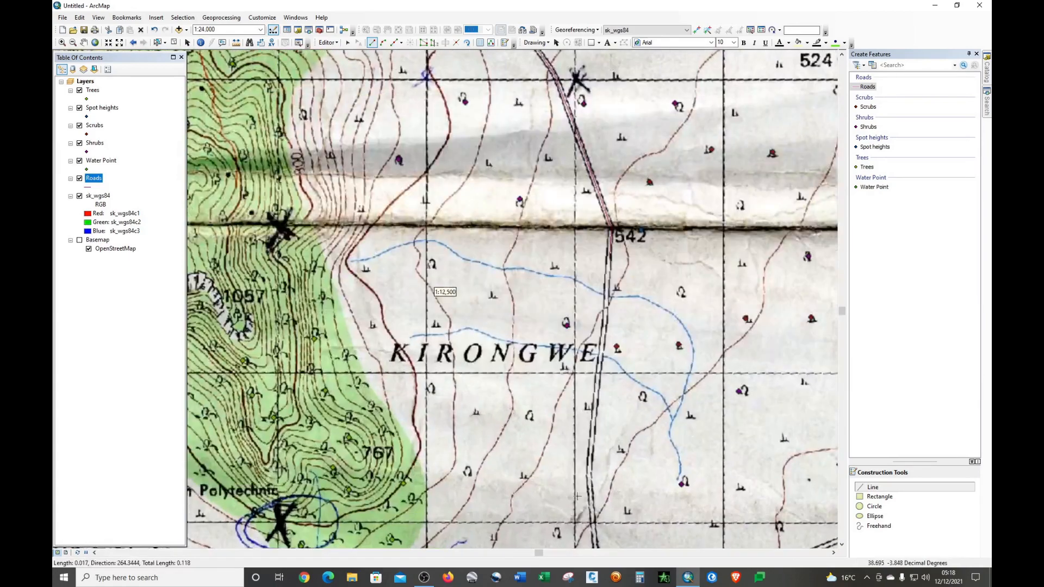
{"action": "left_click", "coordinate": [606, 315]}
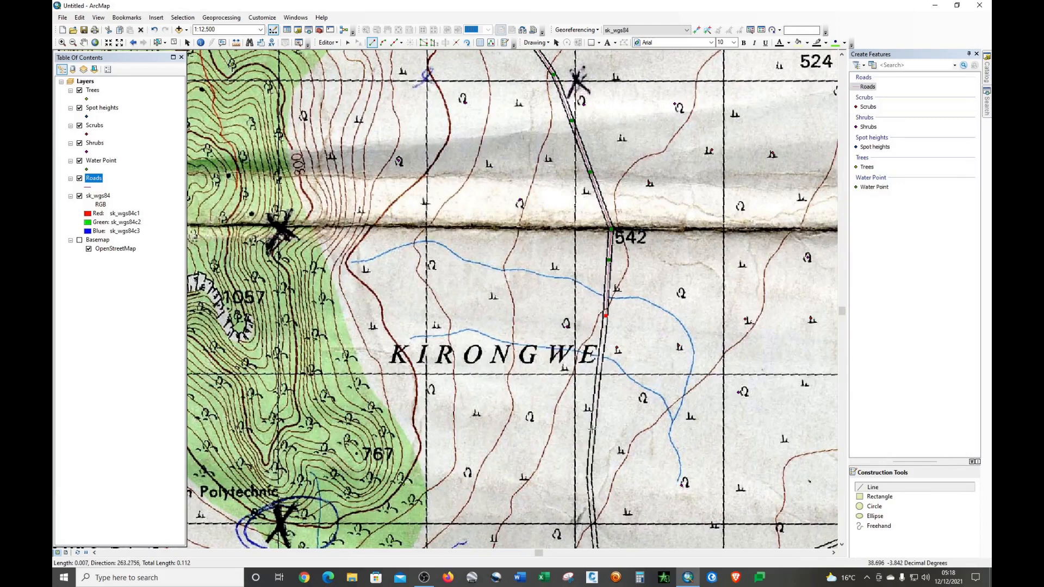
{"action": "left_click", "coordinate": [592, 439]}
{"action": "left_click", "coordinate": [589, 476]}
{"action": "left_click", "coordinate": [594, 542]}
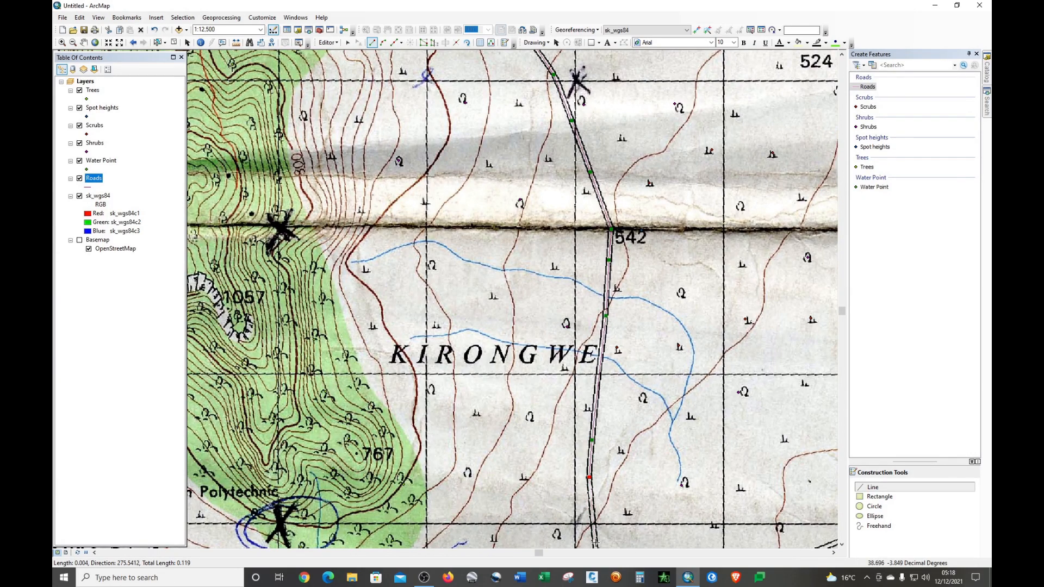
Continue the road line southwest through the road junction and along E678, past spot height 512 to the E679 label
{"action": "left_click", "coordinate": [83, 43]}
{"action": "left_click_drag", "start_coordinate": [610, 438], "coordinate": [613, 63]}
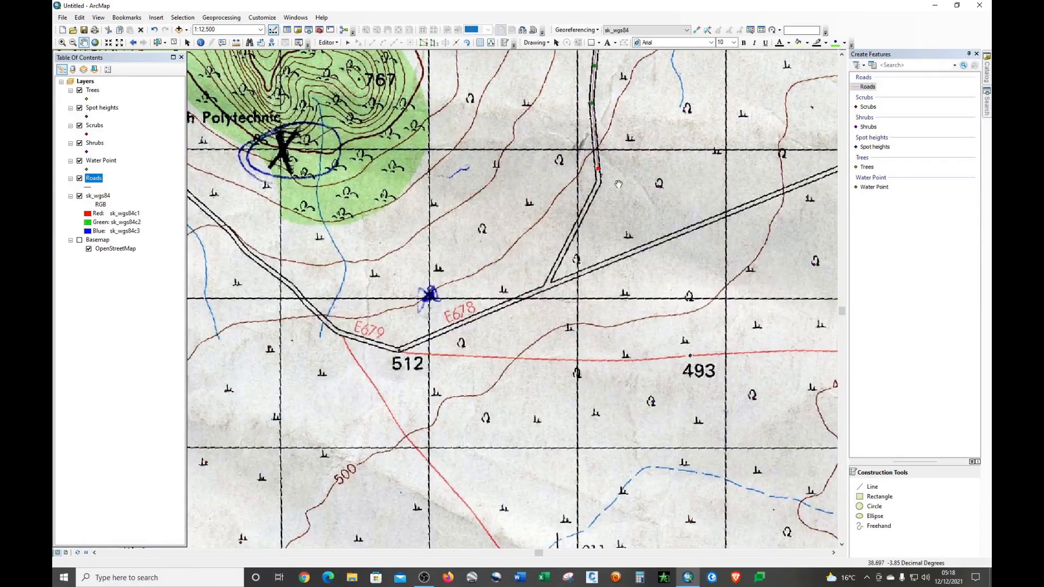
{"action": "left_click", "coordinate": [872, 488]}
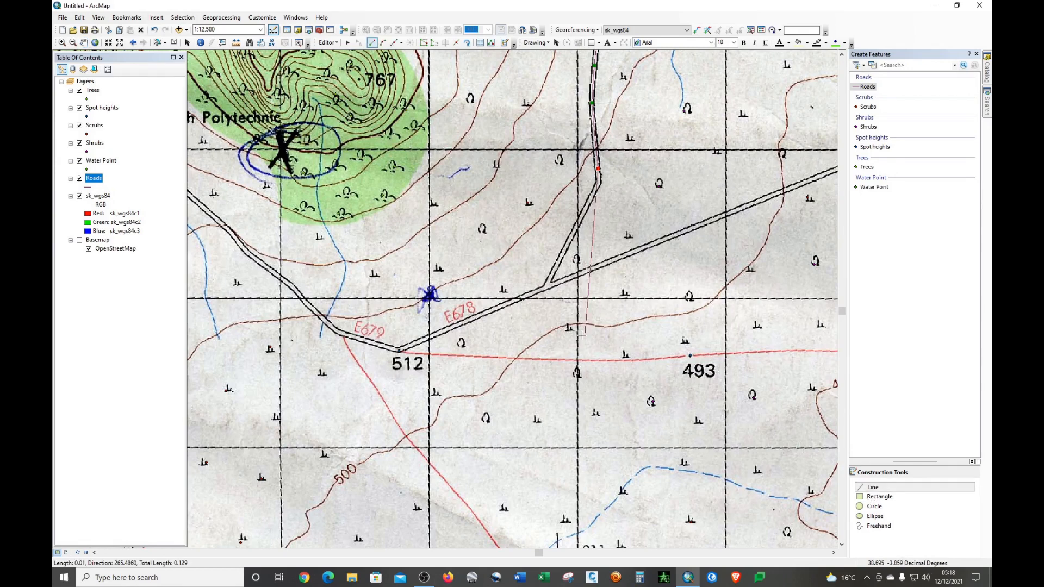
{"action": "left_click", "coordinate": [599, 182]}
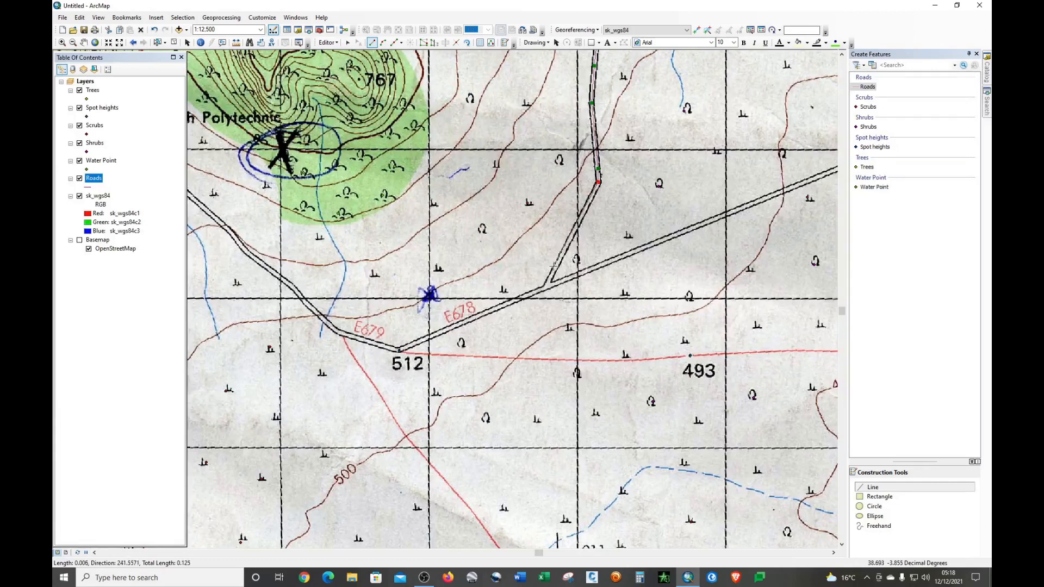
{"action": "left_click", "coordinate": [551, 274]}
{"action": "left_click", "coordinate": [547, 287]}
{"action": "left_click", "coordinate": [428, 337]}
{"action": "left_click", "coordinate": [399, 351]}
{"action": "left_click", "coordinate": [353, 337]}
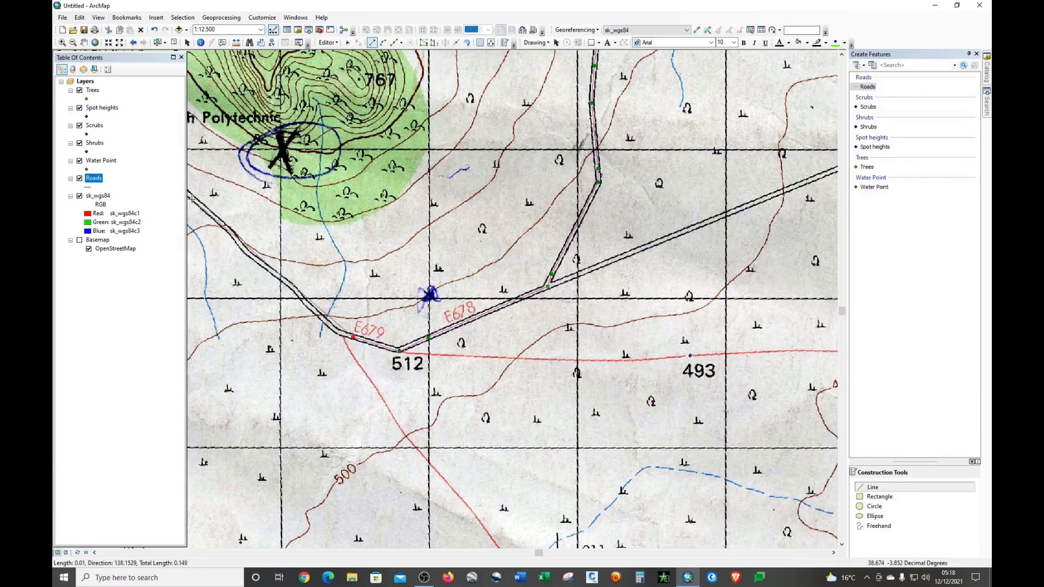
Extend the road line northwest from the E679 label along the double-line road toward Bungule
{"action": "left_click", "coordinate": [83, 43]}
{"action": "left_click_drag", "start_coordinate": [367, 324], "coordinate": [720, 455]}
{"action": "left_click", "coordinate": [873, 487]}
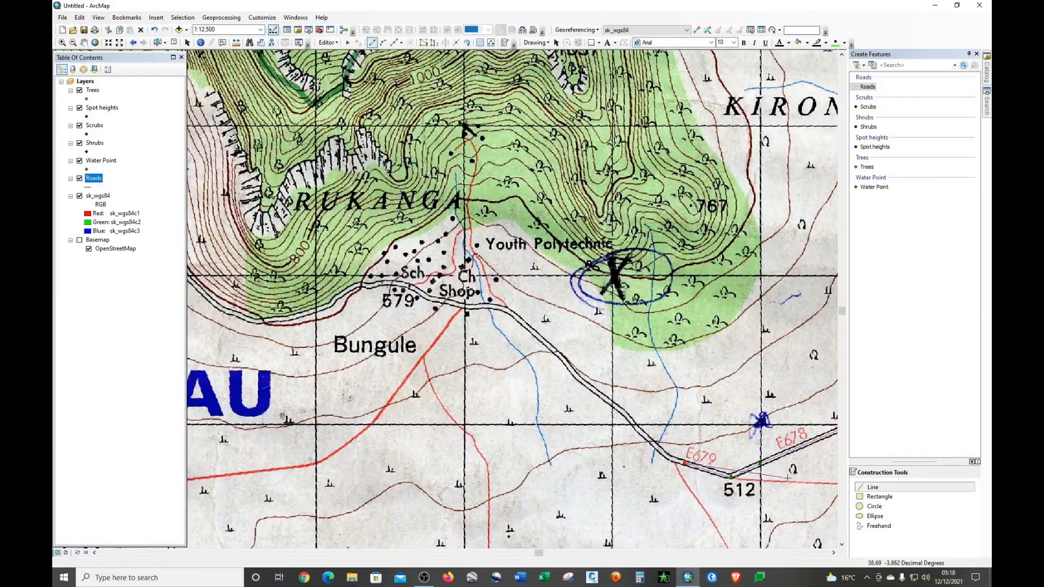
{"action": "left_click", "coordinate": [667, 458]}
{"action": "left_click", "coordinate": [640, 431]}
{"action": "left_click", "coordinate": [627, 416]}
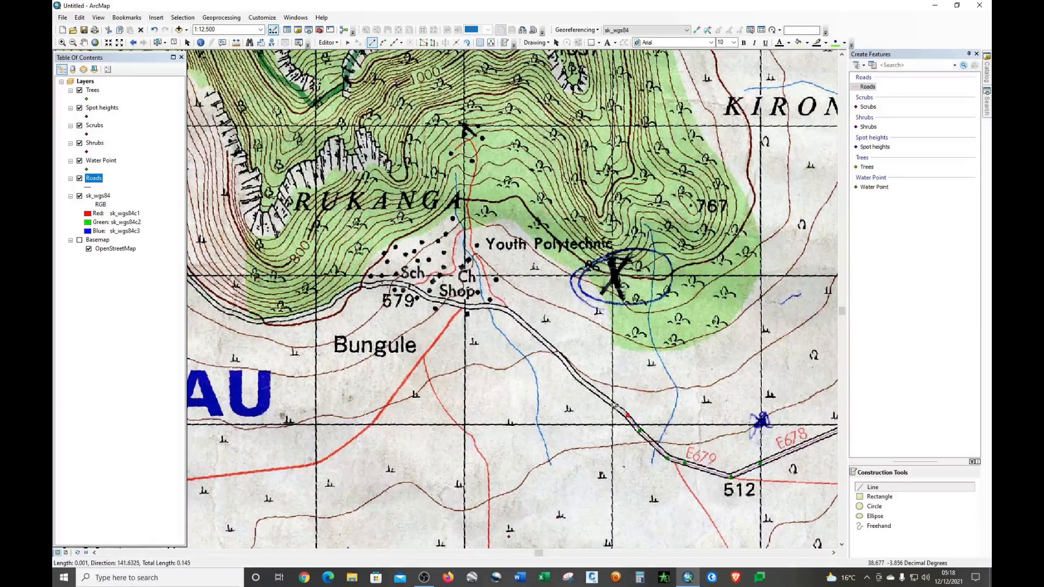
{"action": "left_click", "coordinate": [595, 391]}
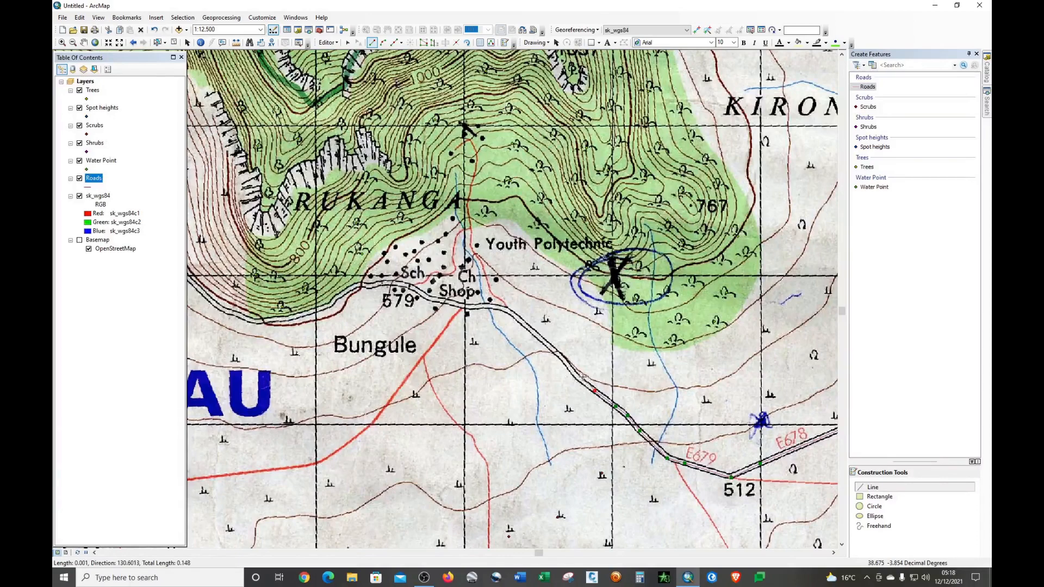
{"action": "left_click", "coordinate": [559, 354]}
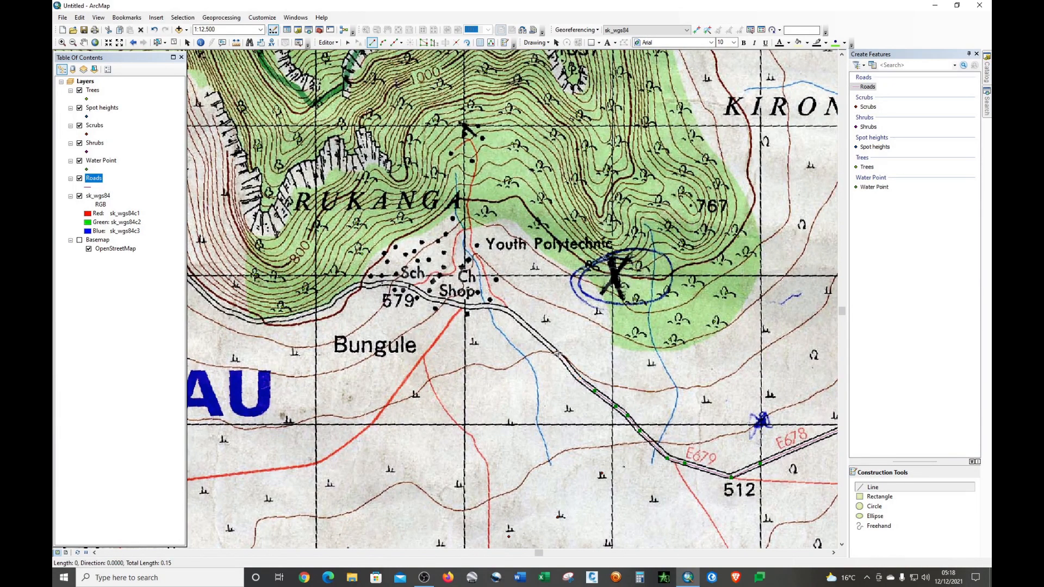
{"action": "left_click", "coordinate": [525, 324]}
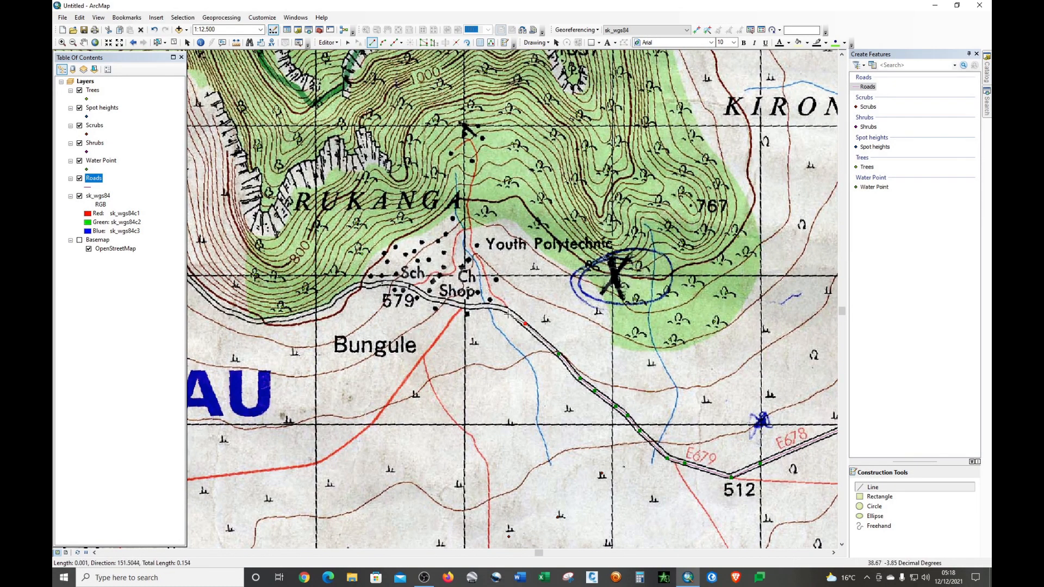
Trace the road west through Bungule, past the shop and spot height 579, to the edge of the green area
{"action": "left_click", "coordinate": [506, 309]}
{"action": "left_click", "coordinate": [462, 308]}
{"action": "left_click", "coordinate": [438, 299]}
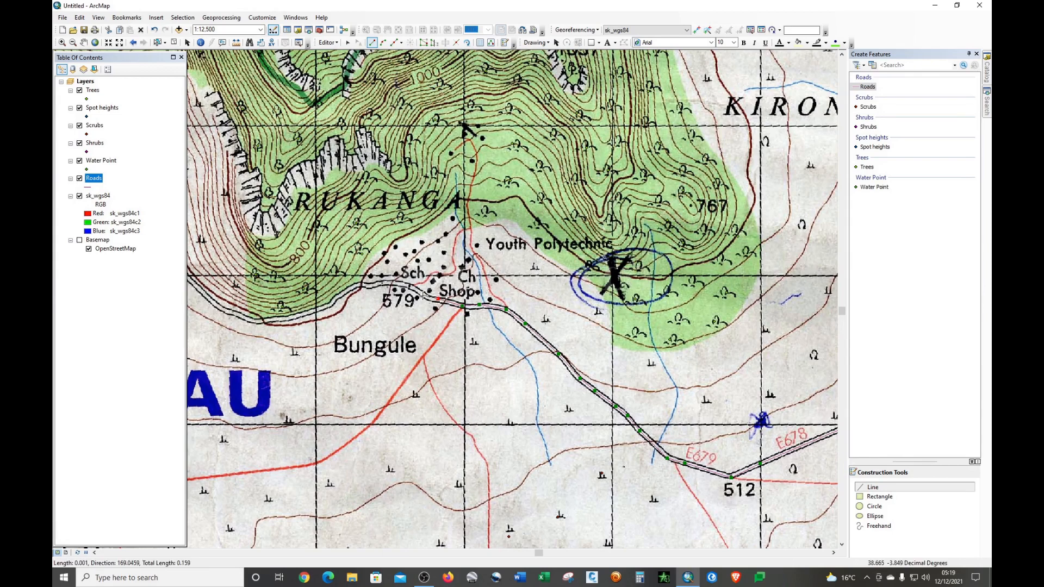
{"action": "left_click", "coordinate": [428, 297]}
{"action": "left_click", "coordinate": [411, 286]}
{"action": "left_click", "coordinate": [395, 284]}
{"action": "left_click", "coordinate": [379, 283]}
{"action": "left_click", "coordinate": [370, 285]}
{"action": "left_click", "coordinate": [360, 283]}
{"action": "left_click", "coordinate": [349, 288]}
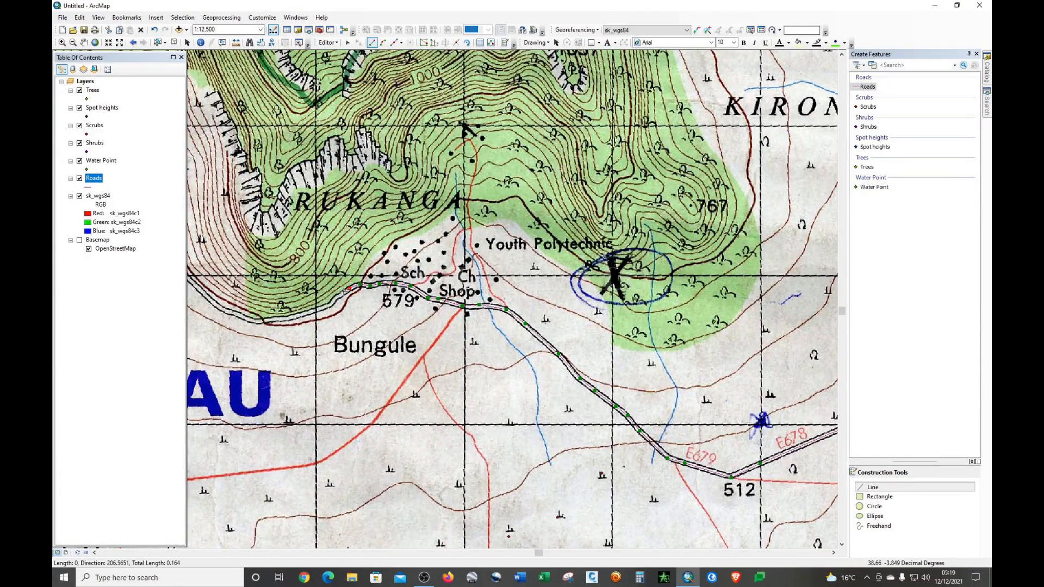
Continue the road line west from Bungule along the southern foot of the forested hill
{"action": "left_click", "coordinate": [334, 299]}
{"action": "left_click", "coordinate": [308, 313]}
{"action": "left_click", "coordinate": [283, 318]}
{"action": "left_click", "coordinate": [263, 320]}
{"action": "left_click", "coordinate": [250, 321]}
{"action": "left_click", "coordinate": [235, 313]}
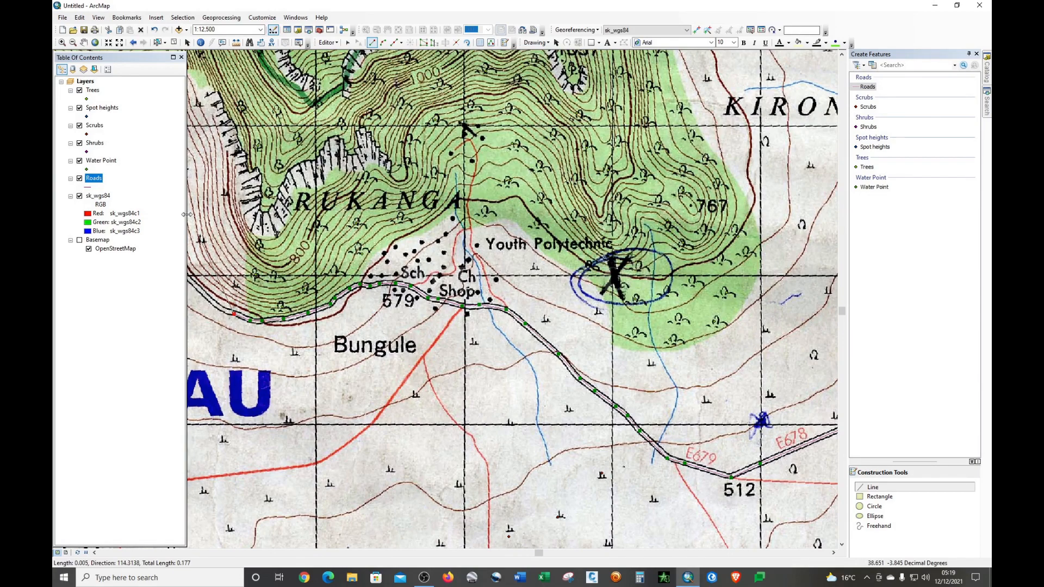
Extend the road line northwest around the hill foot toward Jora, following the bend in the double-line road
{"action": "left_click", "coordinate": [83, 43]}
{"action": "left_click_drag", "start_coordinate": [301, 328], "coordinate": [703, 531]}
{"action": "left_click", "coordinate": [858, 491]}
{"action": "left_click", "coordinate": [627, 512]}
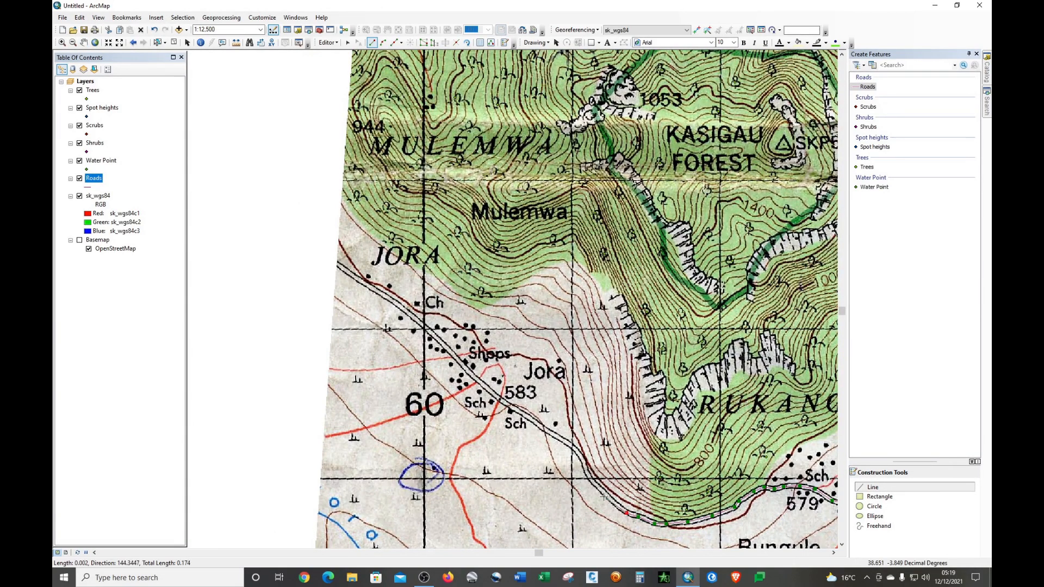
{"action": "left_click", "coordinate": [606, 496]}
{"action": "left_click", "coordinate": [592, 482]}
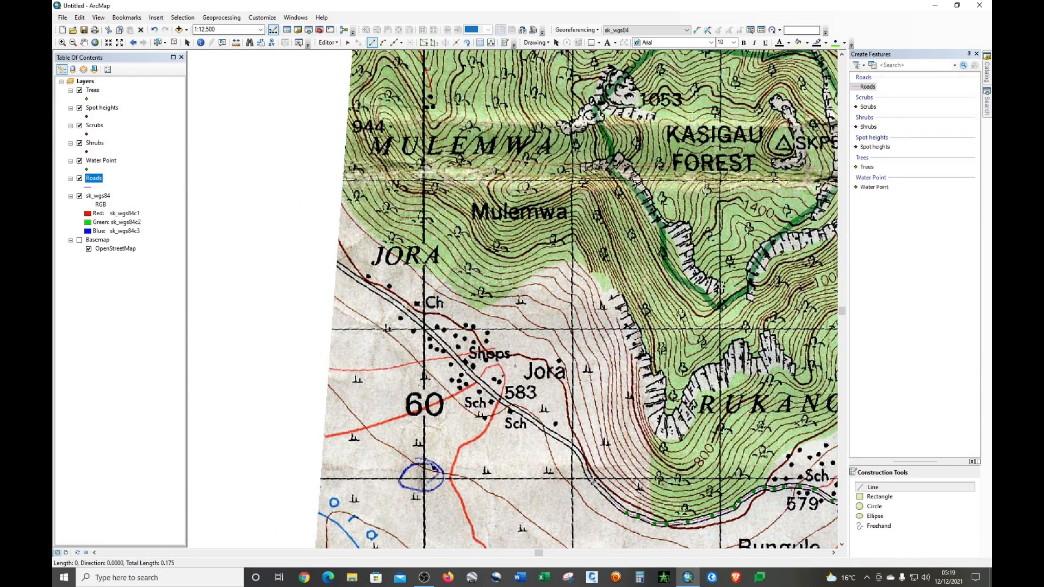
{"action": "left_click", "coordinate": [584, 469]}
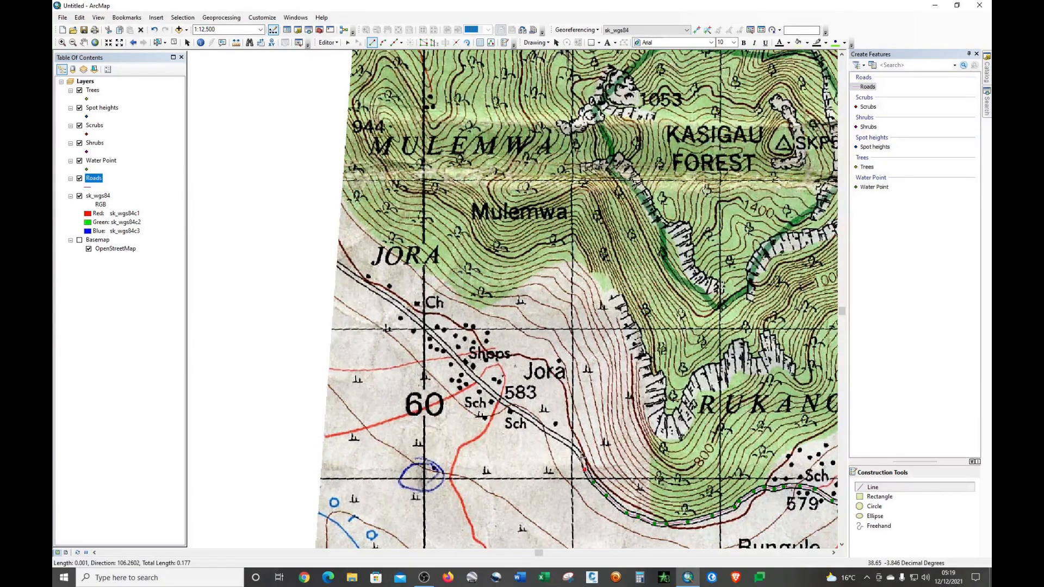
{"action": "left_click", "coordinate": [580, 456]}
{"action": "left_click", "coordinate": [573, 446]}
Trace the road northwest through Jora, past spot height 583 and the shops, to beyond the church
{"action": "left_click", "coordinate": [559, 437]}
{"action": "left_click", "coordinate": [528, 417]}
{"action": "left_click", "coordinate": [499, 400]}
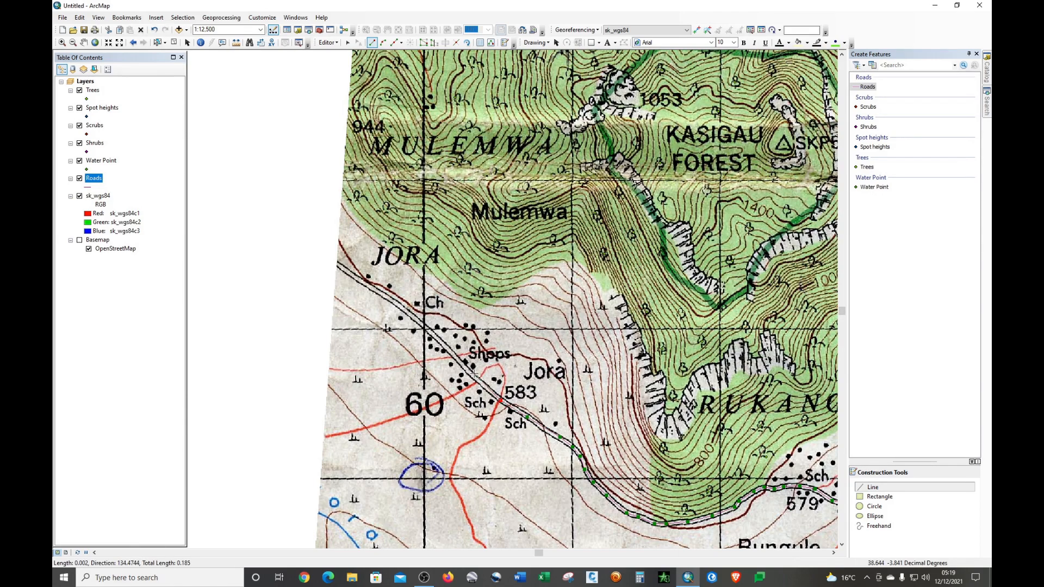
{"action": "left_click", "coordinate": [473, 377]}
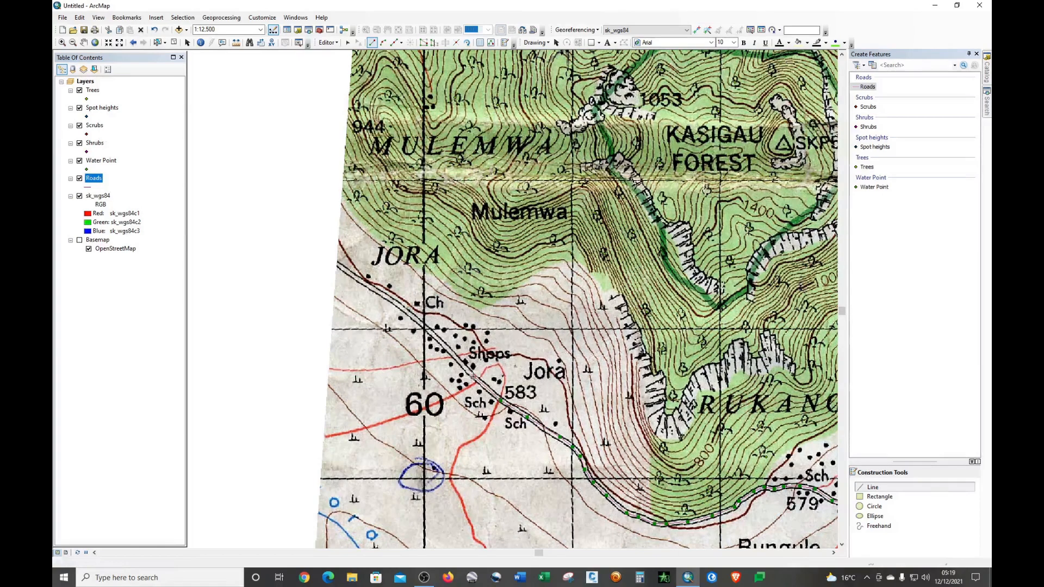
{"action": "left_click", "coordinate": [450, 351]}
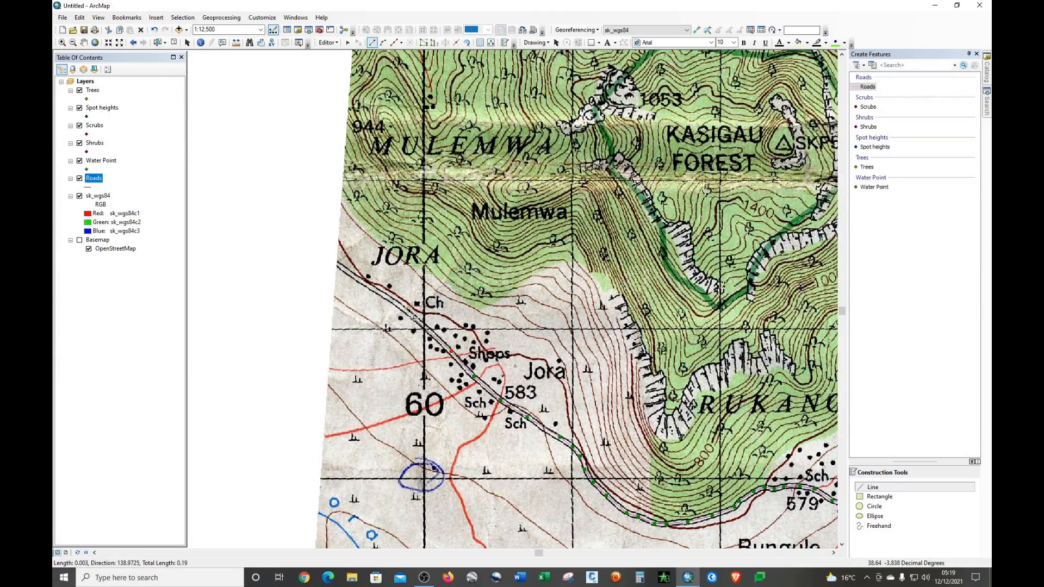
{"action": "left_click", "coordinate": [412, 314]}
{"action": "left_click", "coordinate": [389, 299]}
{"action": "left_click", "coordinate": [366, 283]}
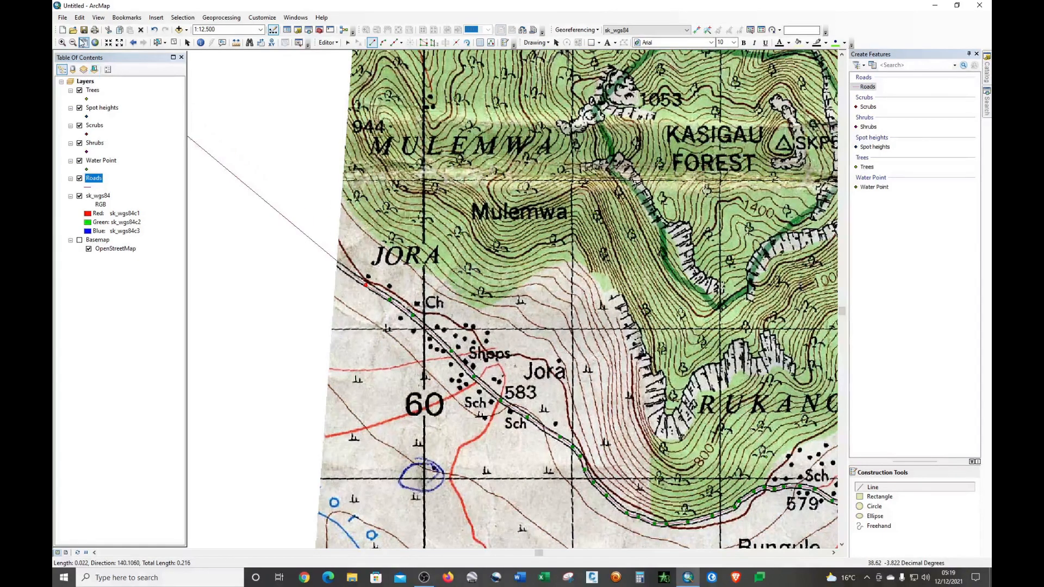
Extend the road line to the western edge of the map near the JORA label and finish the sketch
{"action": "left_click", "coordinate": [82, 42]}
{"action": "mouse_move", "coordinate": [403, 223]}
{"action": "left_mouse_down"}
{"action": "mouse_move", "coordinate": [609, 340]}
{"action": "mouse_move", "coordinate": [670, 337]}
{"action": "mouse_move", "coordinate": [546, 308]}
{"action": "left_mouse_up"}
{"action": "left_click", "coordinate": [871, 488]}
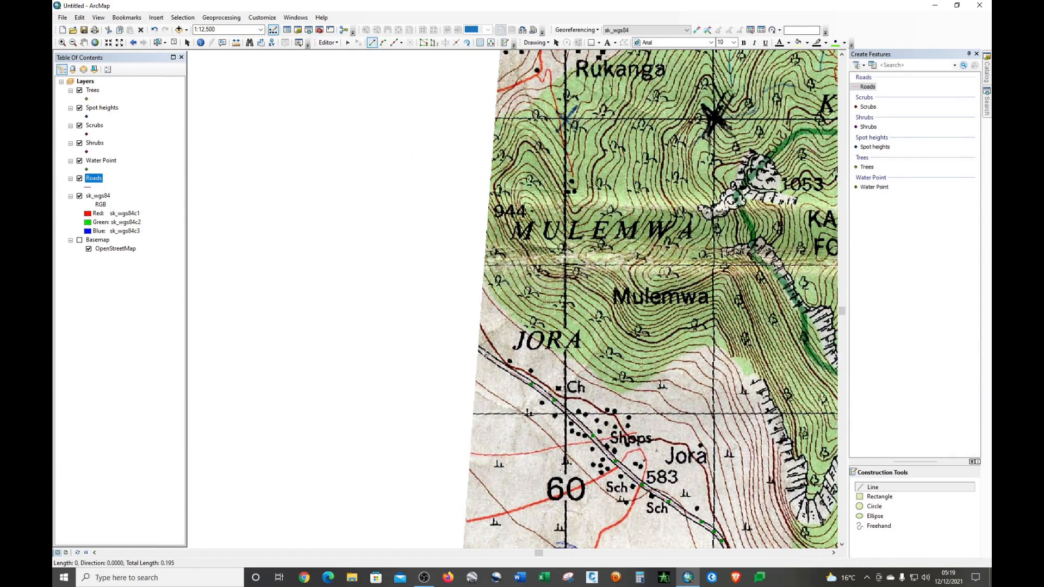
{"action": "left_click", "coordinate": [485, 354]}
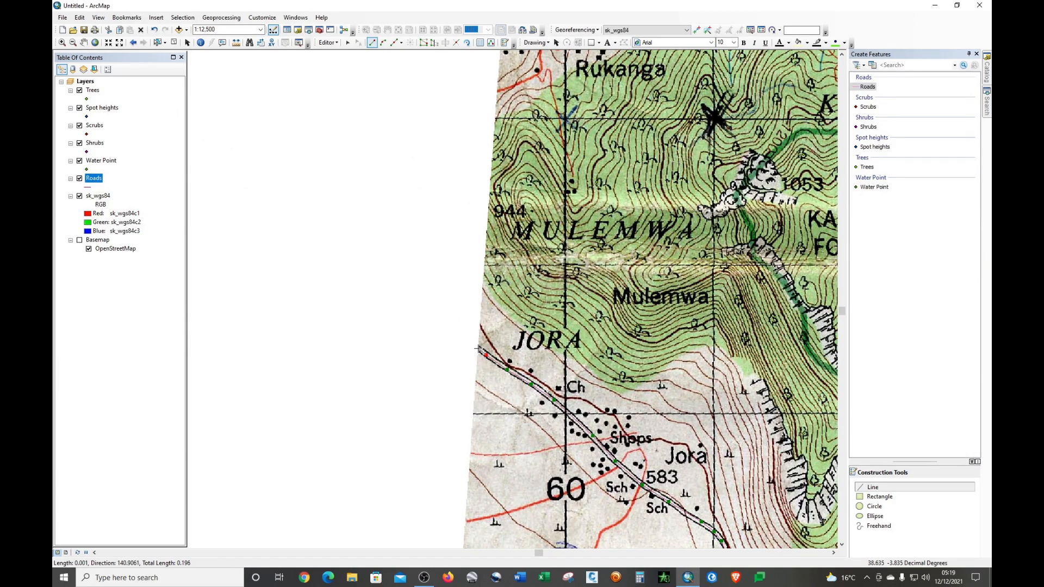
{"action": "double_click", "coordinate": [479, 348]}
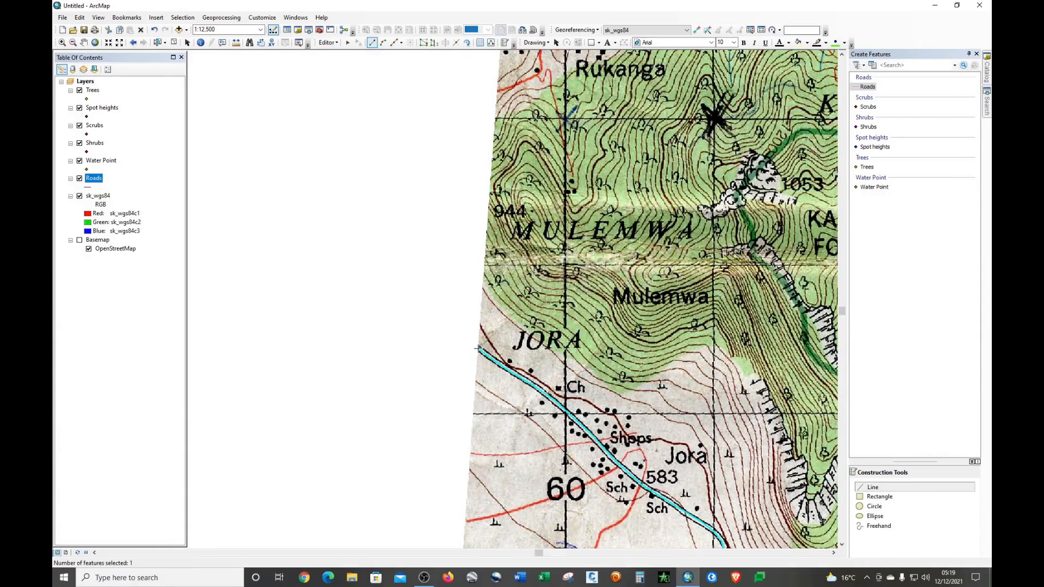
Display the Snapping toolbar over the map beside the road junction northeast of spot height 512
{"action": "left_click", "coordinate": [84, 42]}
{"action": "left_click_drag", "start_coordinate": [635, 340], "coordinate": [170, 100]}
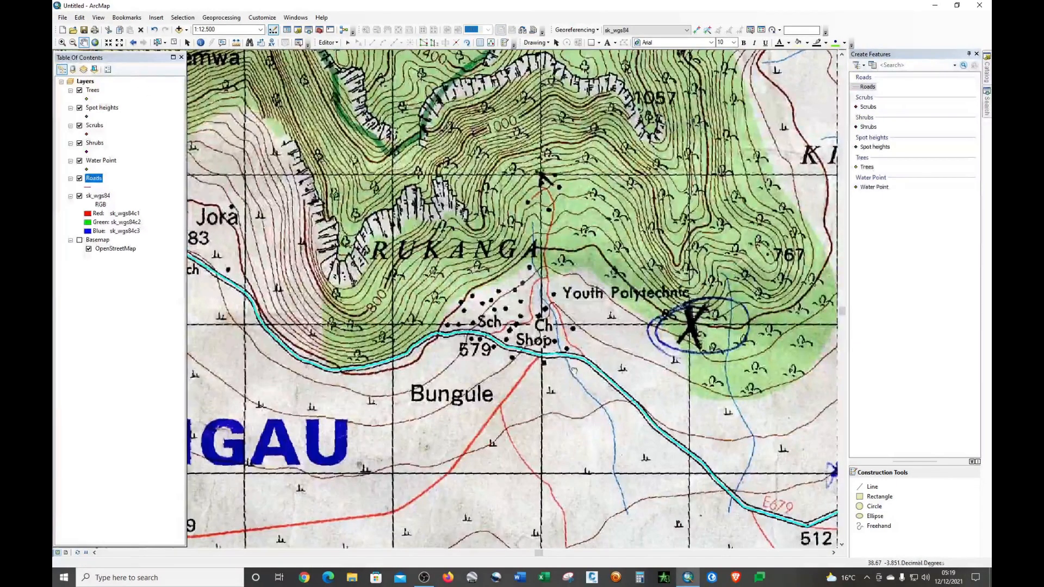
{"action": "left_click_drag", "start_coordinate": [573, 372], "coordinate": [267, 210]}
{"action": "left_click_drag", "start_coordinate": [568, 364], "coordinate": [359, 401]}
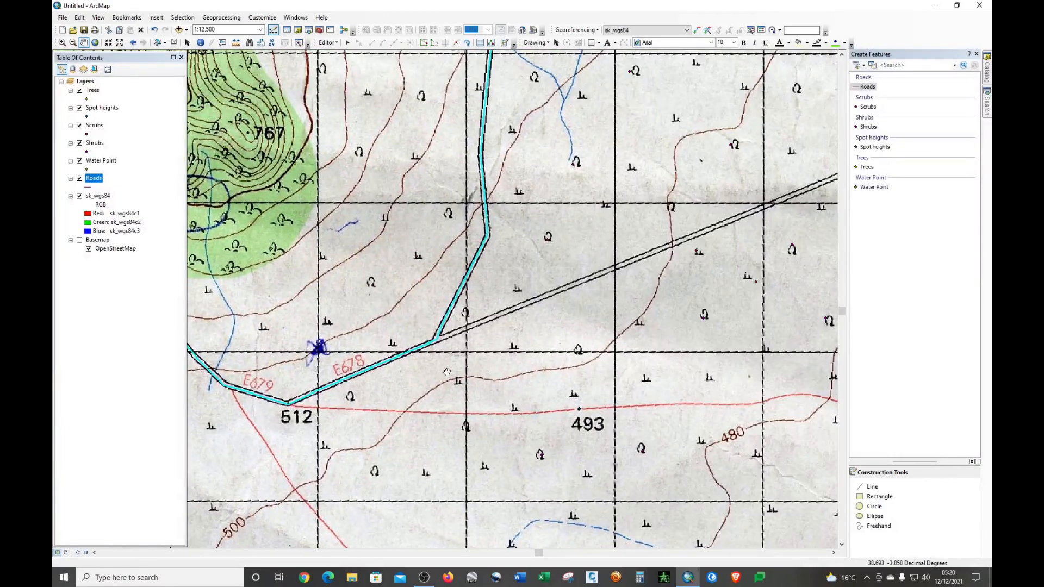
{"action": "left_click_drag", "start_coordinate": [567, 375], "coordinate": [468, 393]}
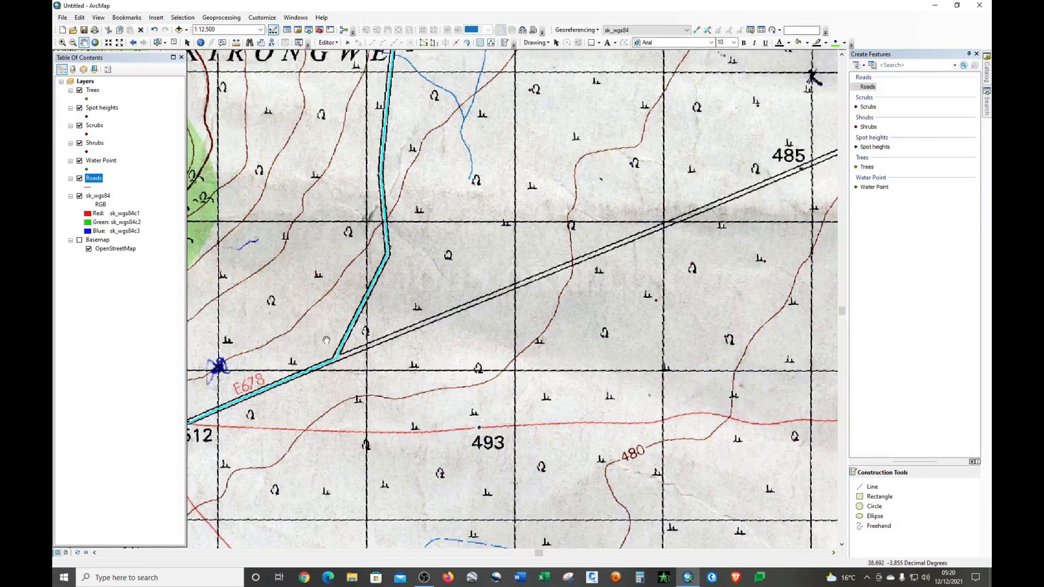
{"action": "left_click", "coordinate": [334, 42]}
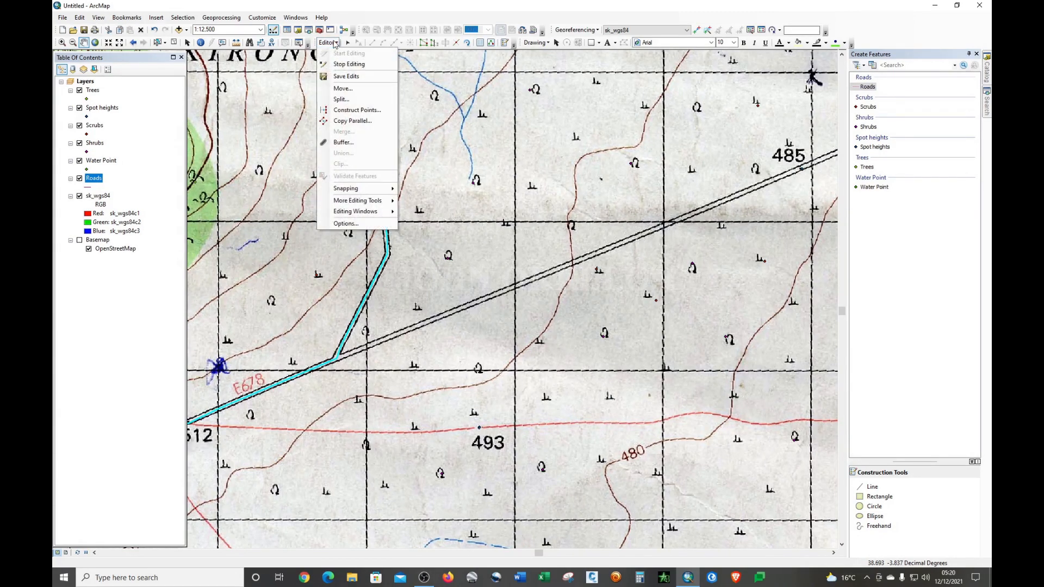
{"action": "left_click", "coordinate": [334, 43]}
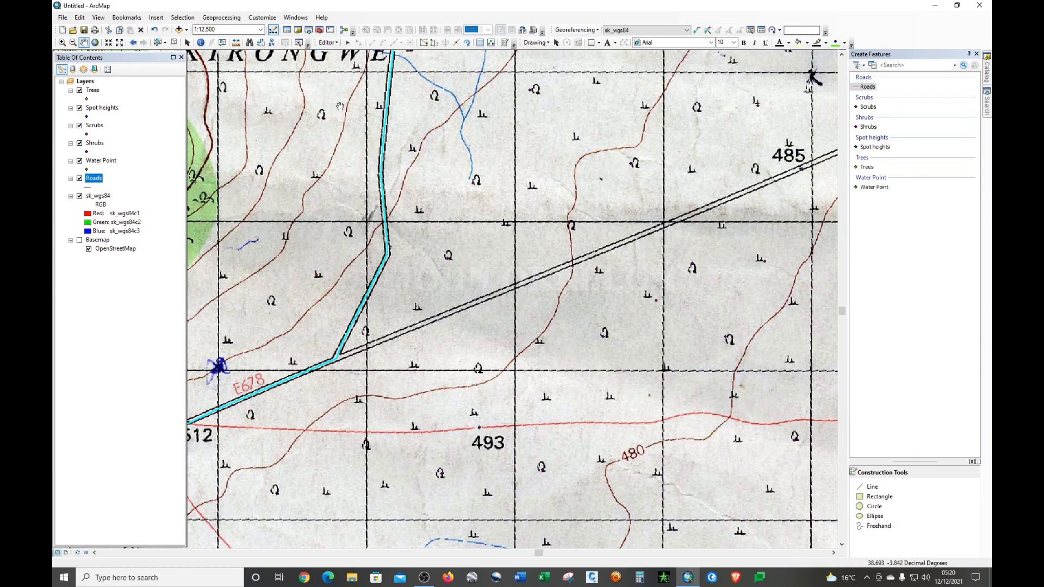
{"action": "left_click", "coordinate": [328, 42]}
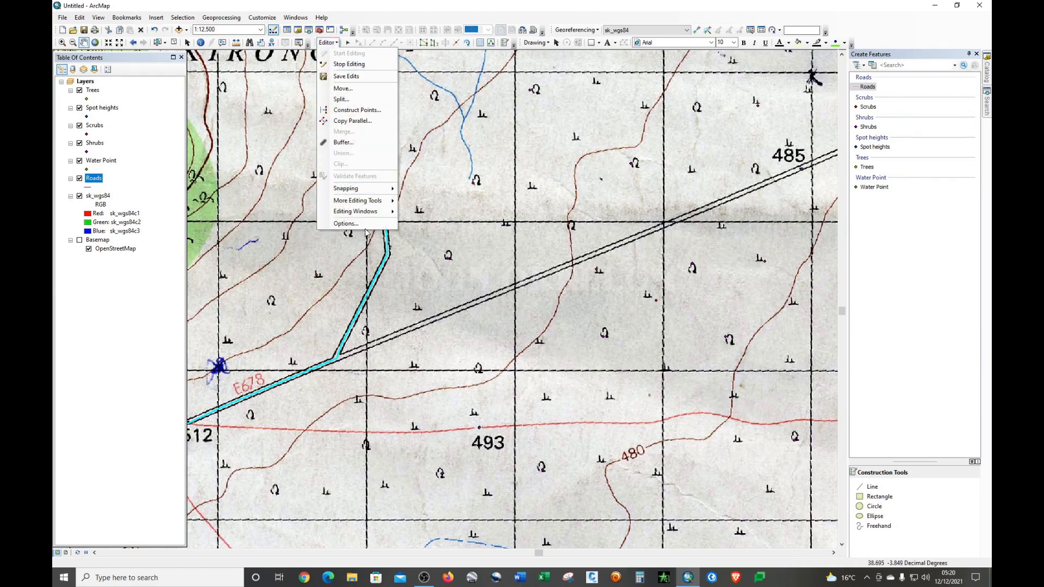
{"action": "mouse_move", "coordinate": [364, 192]}
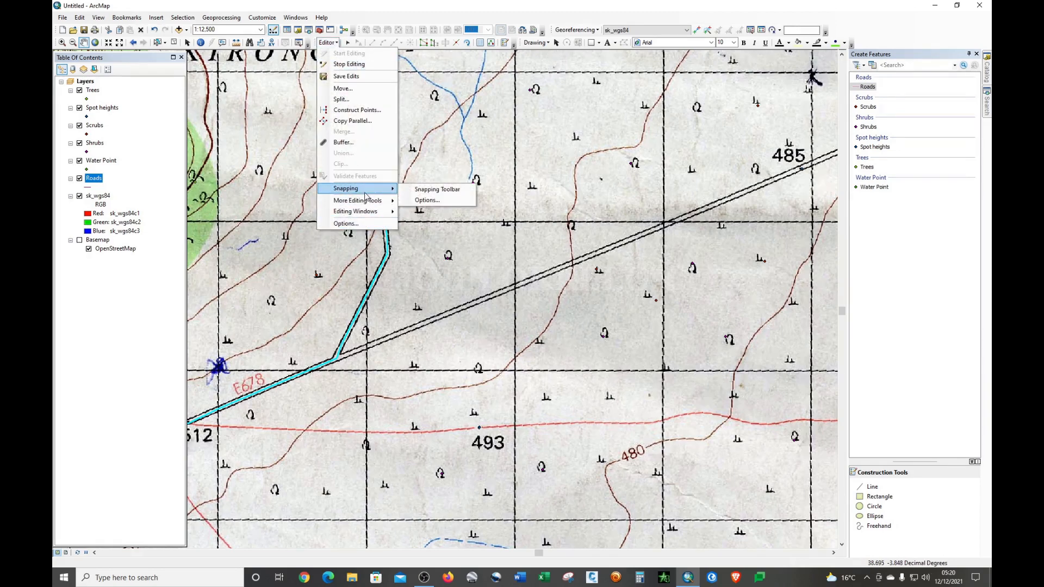
{"action": "left_click", "coordinate": [431, 190]}
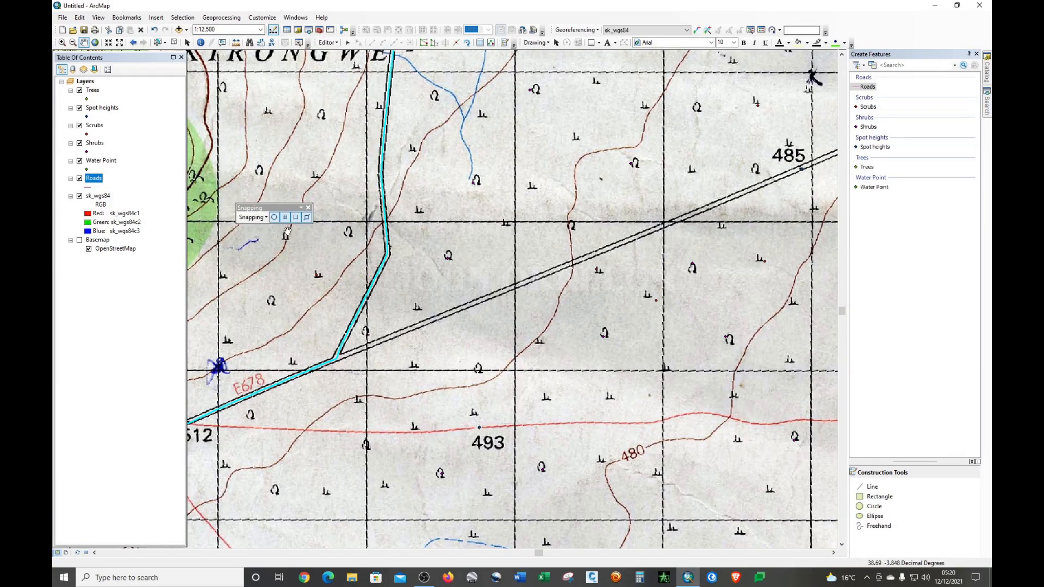
{"action": "left_click_drag", "start_coordinate": [286, 211], "coordinate": [484, 264]}
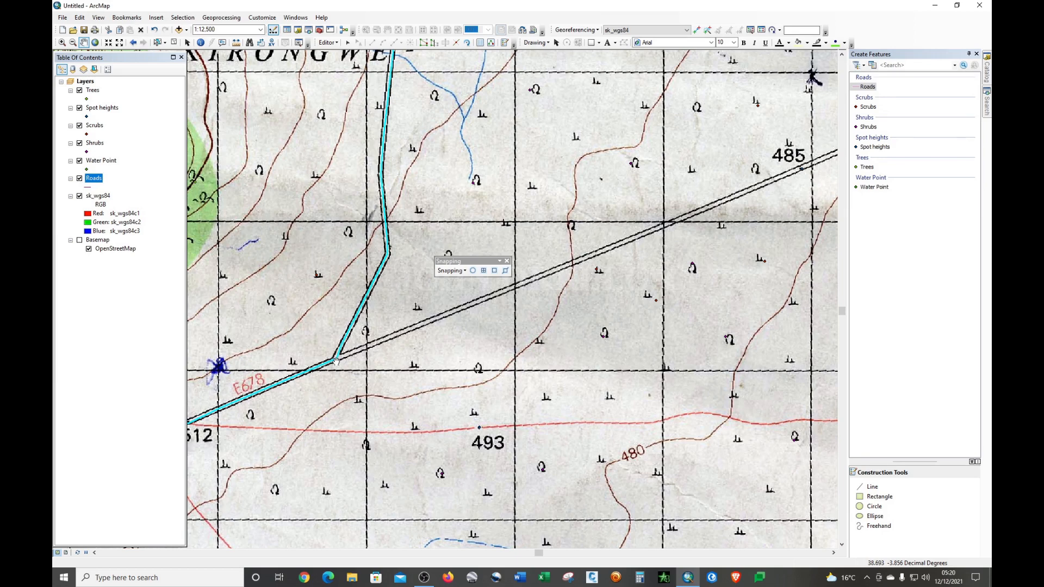
Enable point, end, vertex and edge snapping for the Roads line sketch, and close the snapping controls
{"action": "left_click", "coordinate": [472, 272]}
{"action": "left_click", "coordinate": [186, 43]}
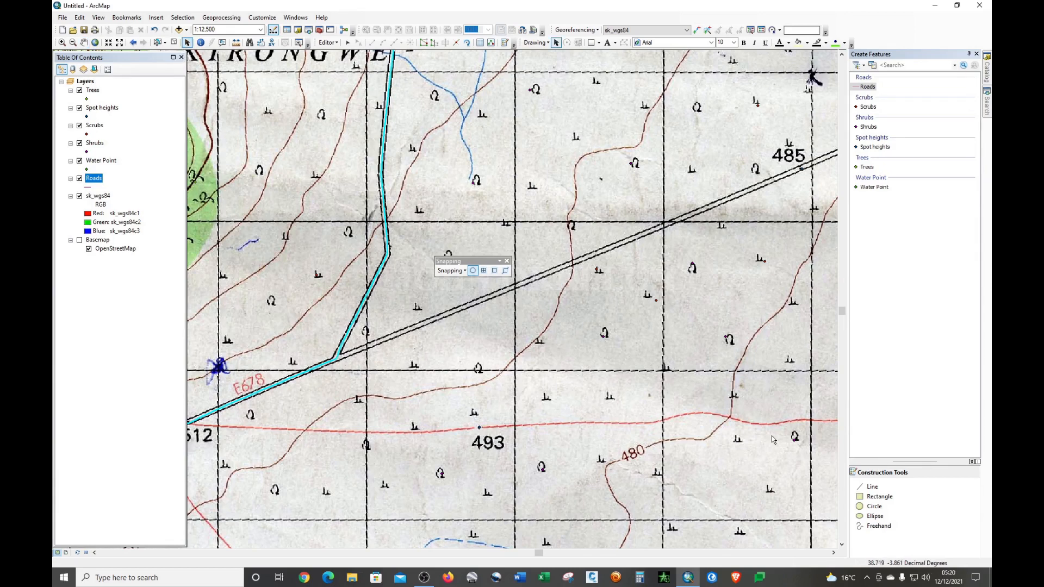
{"action": "left_click", "coordinate": [872, 487]}
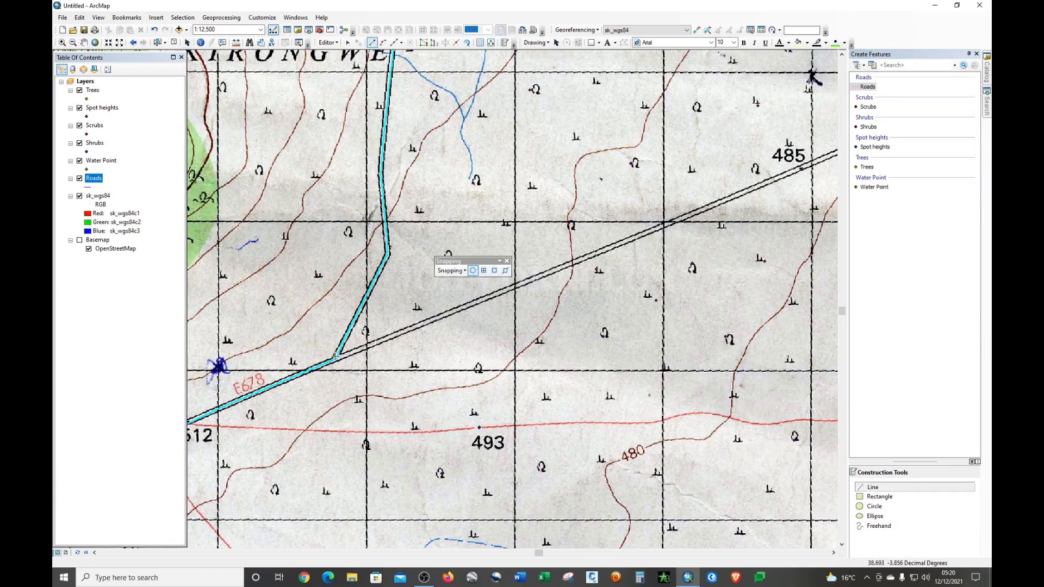
{"action": "left_click", "coordinate": [484, 270]}
{"action": "left_click", "coordinate": [482, 272]}
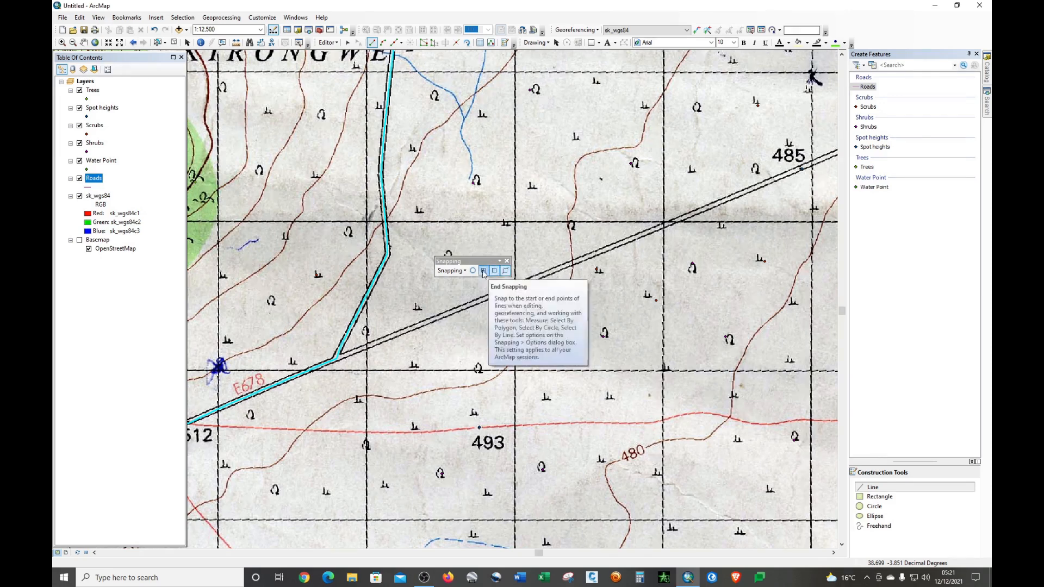
{"action": "left_click", "coordinate": [474, 271]}
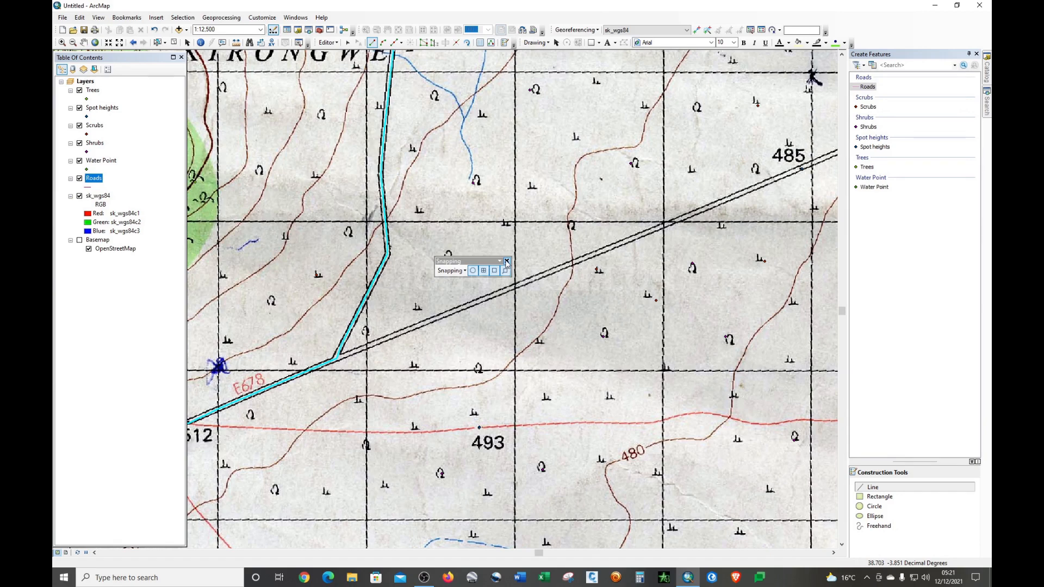
{"action": "left_click", "coordinate": [506, 262]}
Digitize the straight E678 road from the junction northeast of 512, past spot height 485, to the map edge at the Mackinnon Road label
{"action": "left_click", "coordinate": [337, 358]}
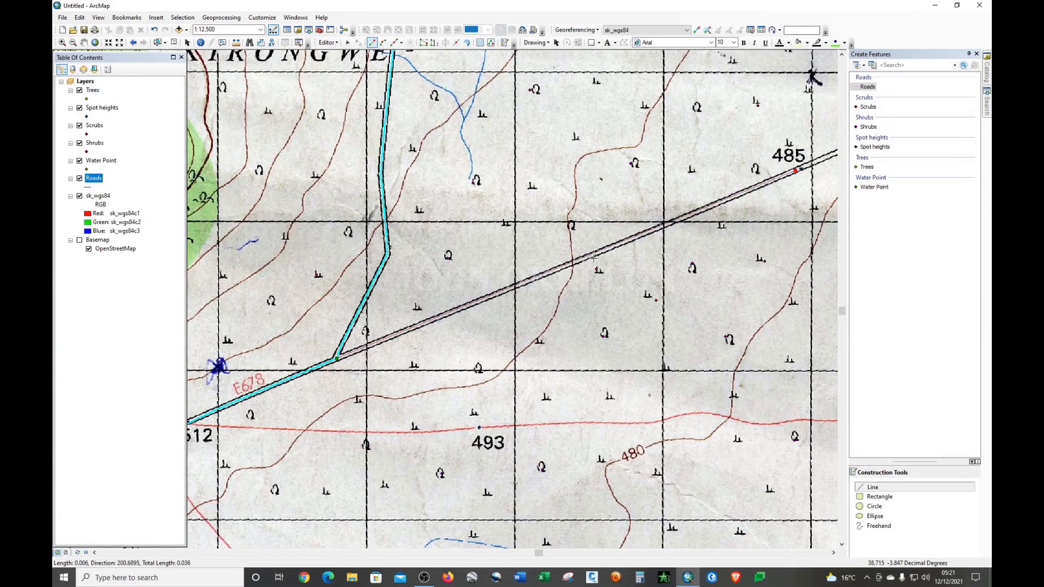
{"action": "scroll", "coordinate": [218, 436], "scroll_direction": "up", "scroll_amount": 1}
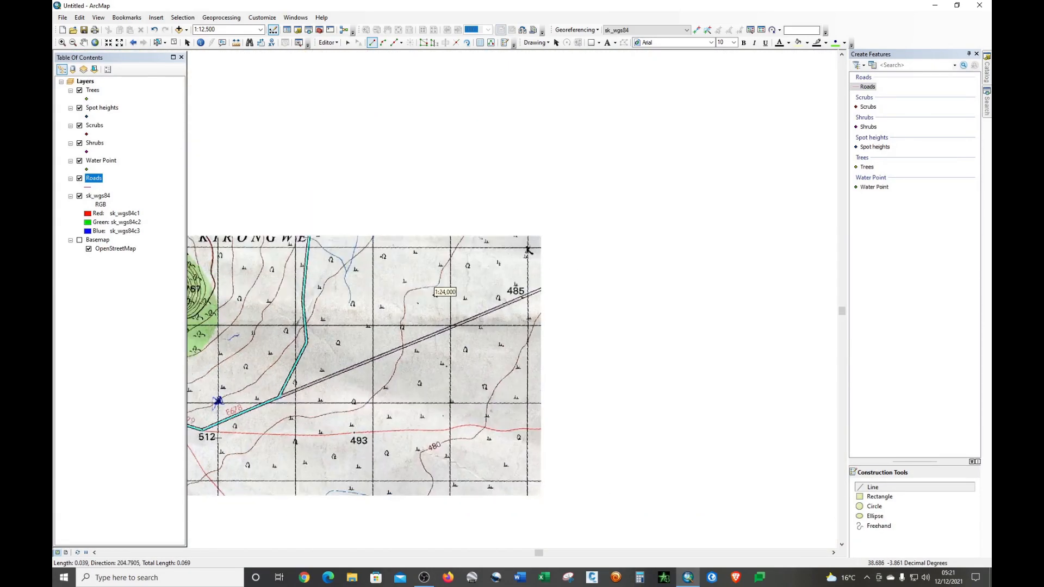
{"action": "scroll", "coordinate": [230, 428], "scroll_direction": "up", "scroll_amount": 1}
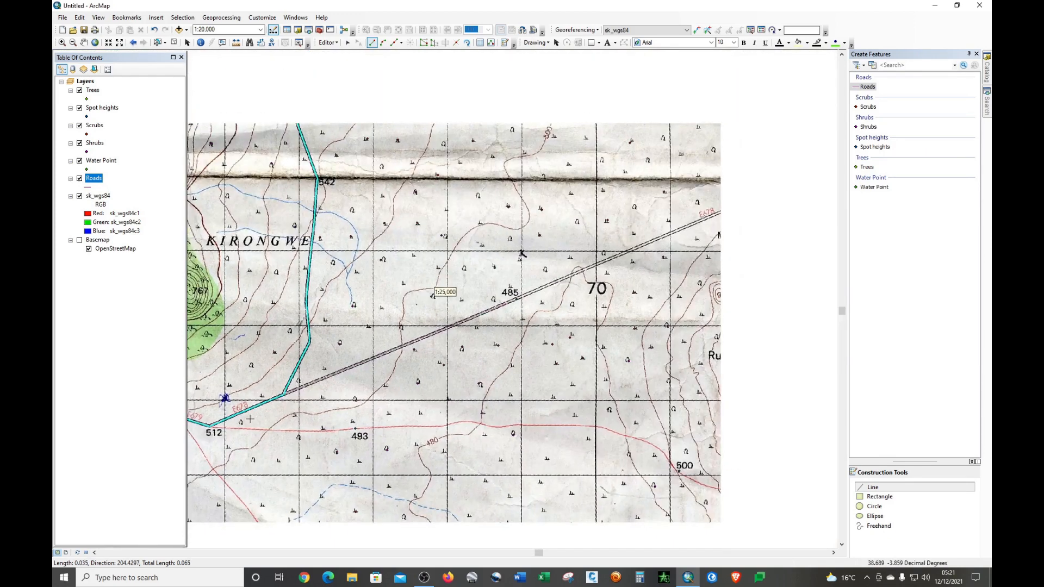
{"action": "scroll", "coordinate": [249, 419], "scroll_direction": "up", "scroll_amount": 1}
{"action": "left_click", "coordinate": [514, 299]}
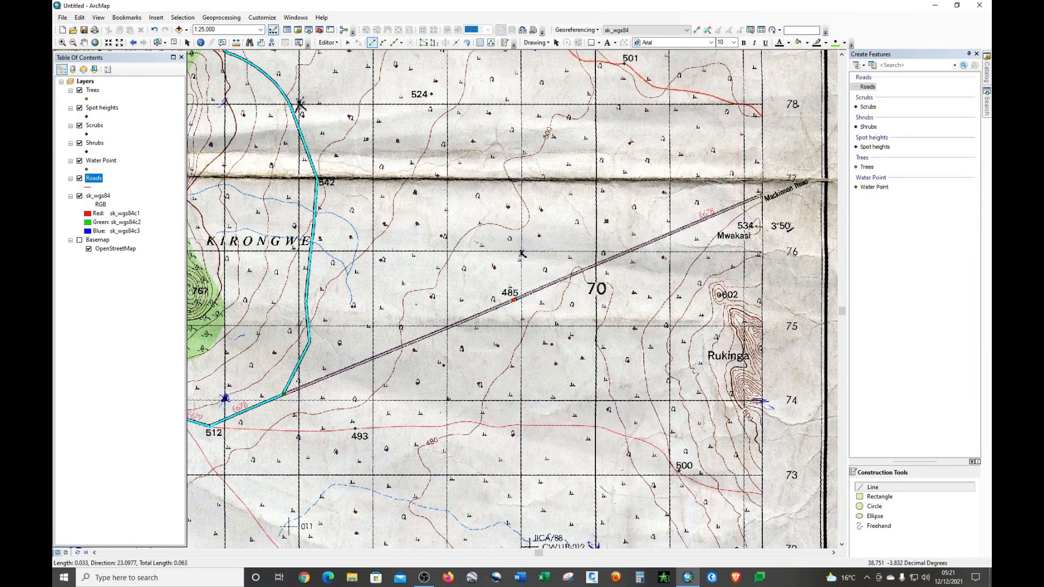
{"action": "double_click", "coordinate": [761, 195]}
Trace the short red track linking the double-line road at Makoma to the red track just southeast, and finish the line
{"action": "scroll", "coordinate": [783, 233], "scroll_direction": "up", "scroll_amount": 2}
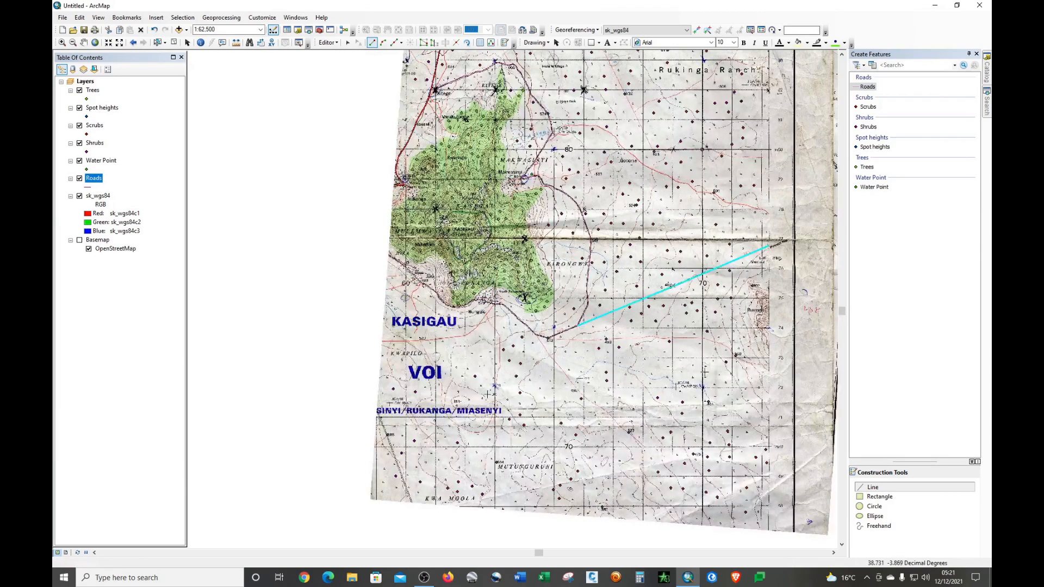
{"action": "scroll", "coordinate": [688, 420], "scroll_direction": "up", "scroll_amount": 1}
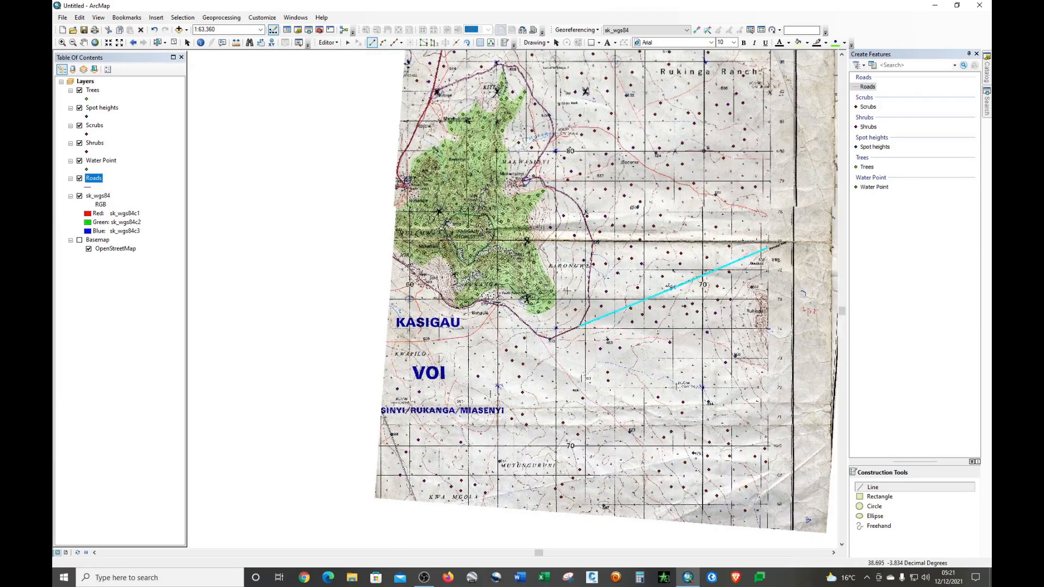
{"action": "scroll", "coordinate": [566, 290], "scroll_direction": "up", "scroll_amount": 1}
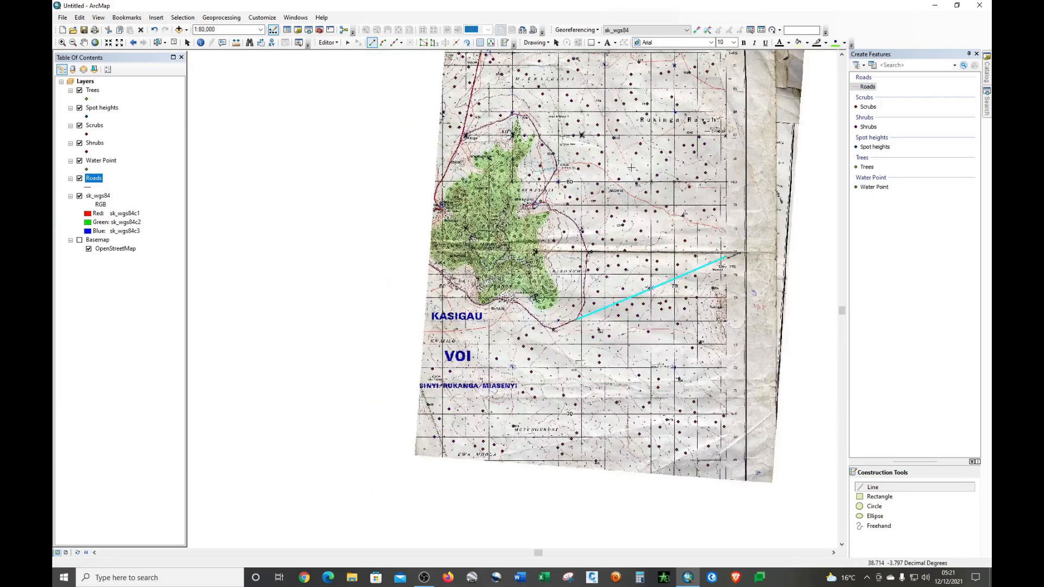
{"action": "scroll", "coordinate": [479, 105], "scroll_direction": "down", "scroll_amount": 2}
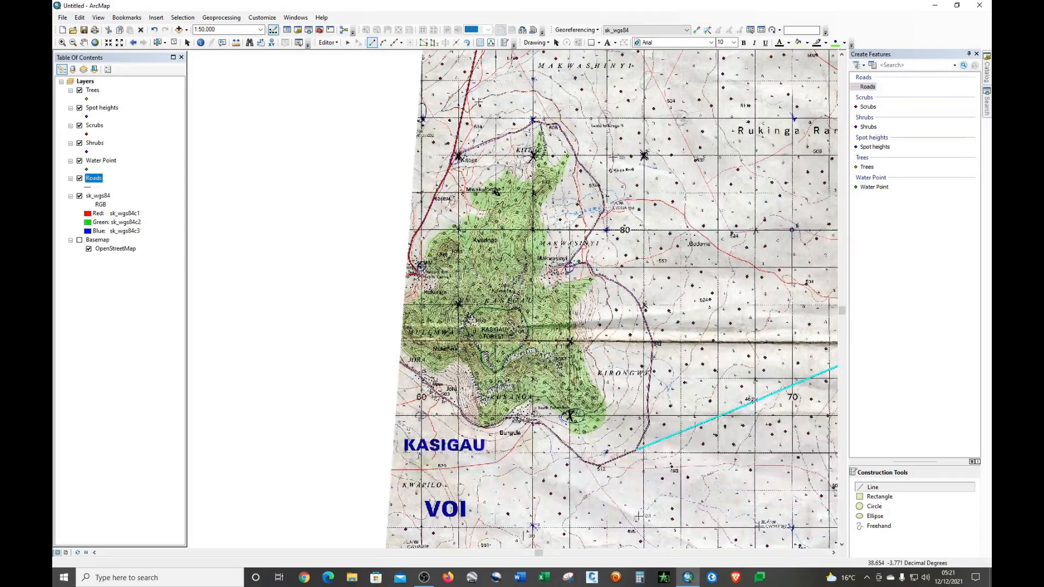
{"action": "scroll", "coordinate": [507, 84], "scroll_direction": "down", "scroll_amount": 3}
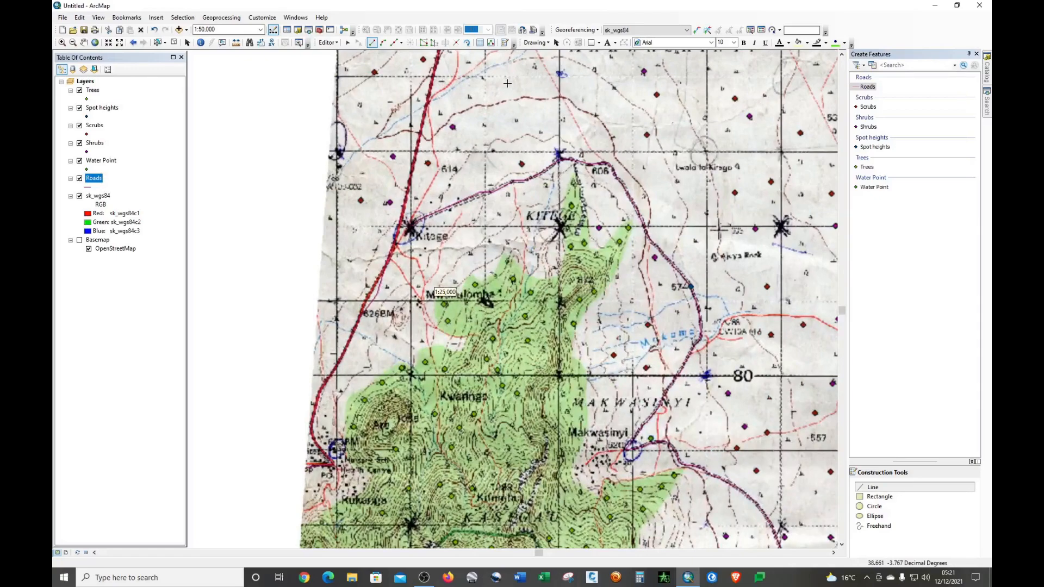
{"action": "scroll", "coordinate": [484, 303], "scroll_direction": "up", "scroll_amount": 2}
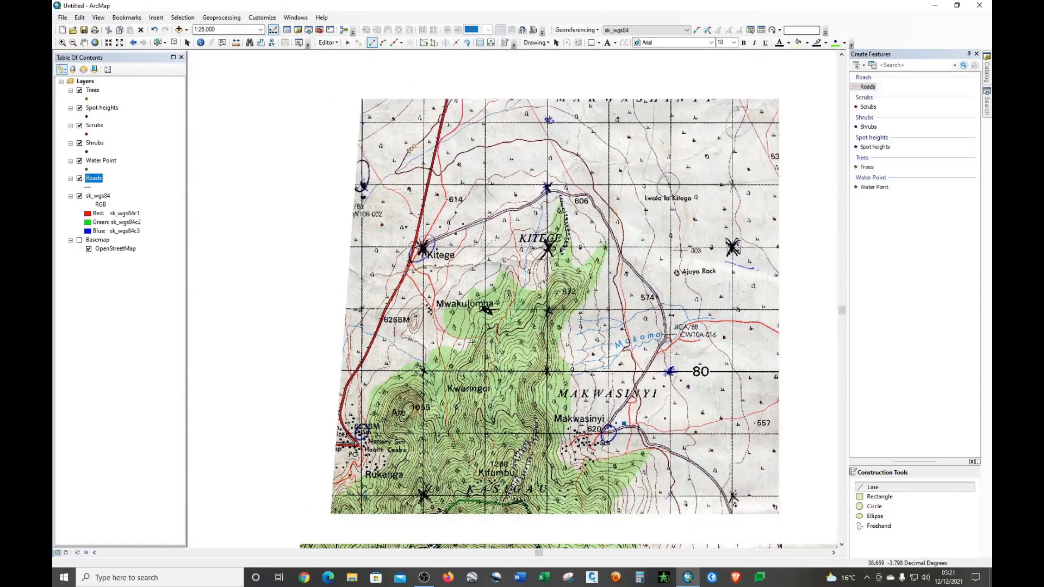
{"action": "scroll", "coordinate": [630, 272], "scroll_direction": "up", "scroll_amount": 2}
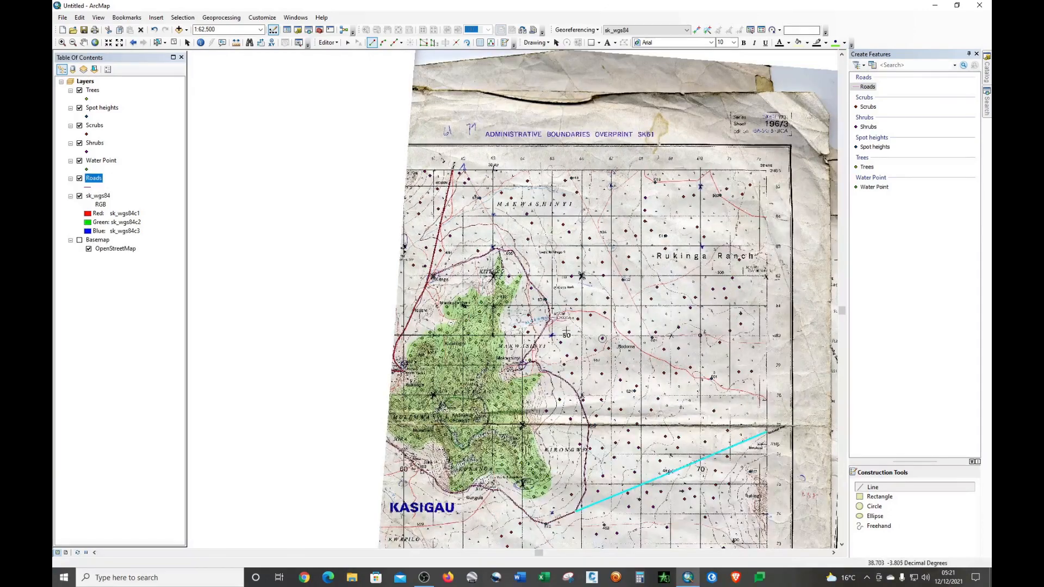
{"action": "scroll", "coordinate": [586, 342], "scroll_direction": "down", "scroll_amount": 6}
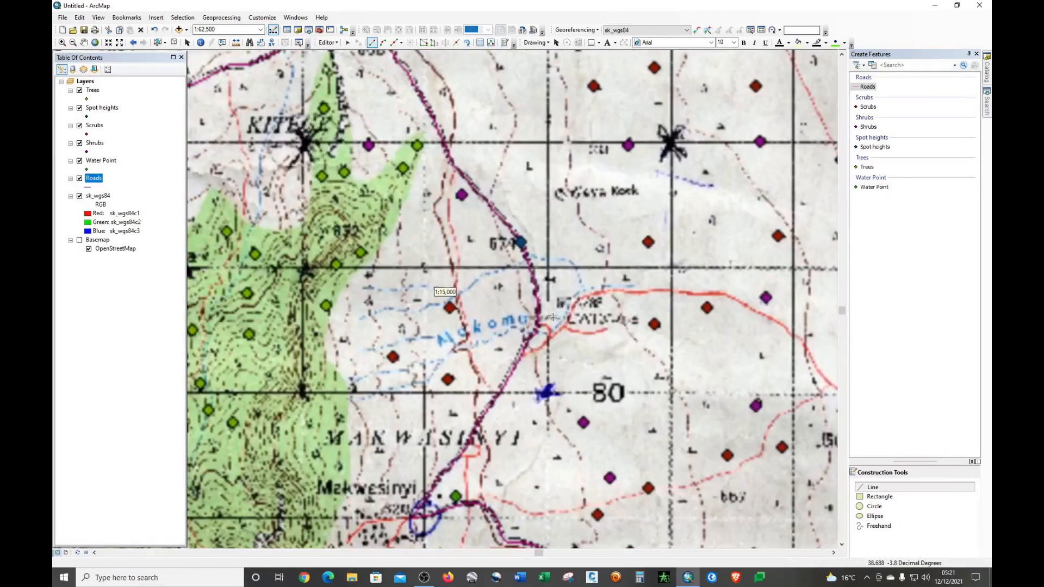
{"action": "scroll", "coordinate": [553, 317], "scroll_direction": "down", "scroll_amount": 4}
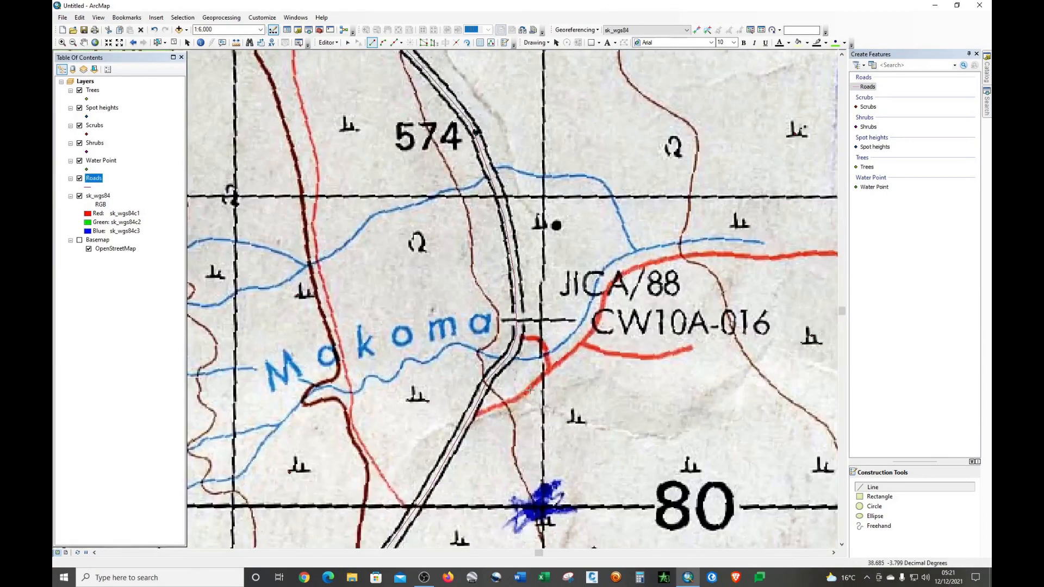
{"action": "left_click", "coordinate": [517, 333]}
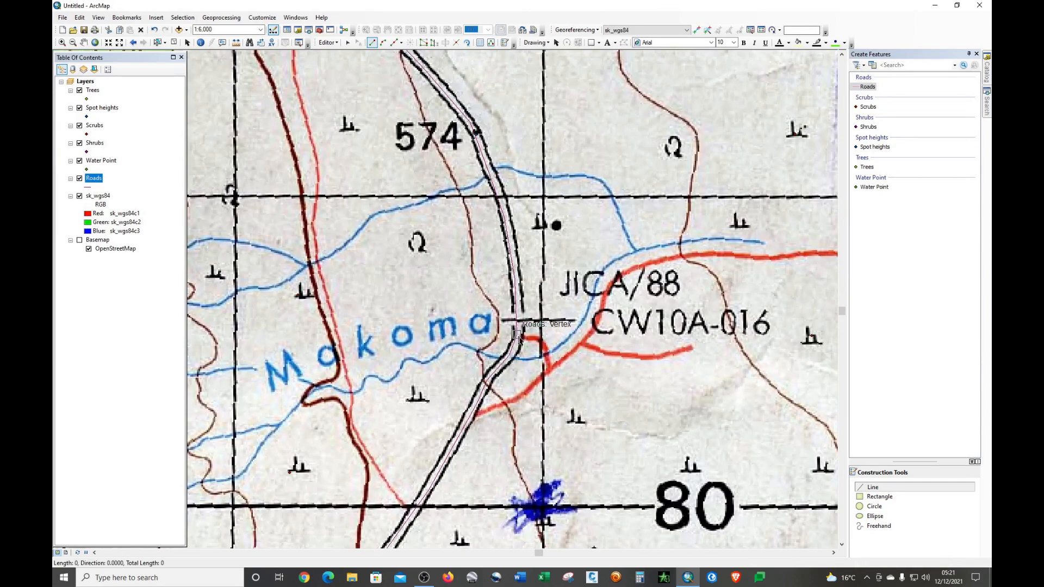
{"action": "left_click", "coordinate": [547, 354]}
{"action": "double_click", "coordinate": [548, 368]}
Digitize the short red spur running east below the CW10A-016 label as a separate road line
{"action": "left_click", "coordinate": [582, 343]}
{"action": "left_click", "coordinate": [625, 355]}
{"action": "left_click", "coordinate": [643, 356]}
{"action": "left_click", "coordinate": [661, 356]}
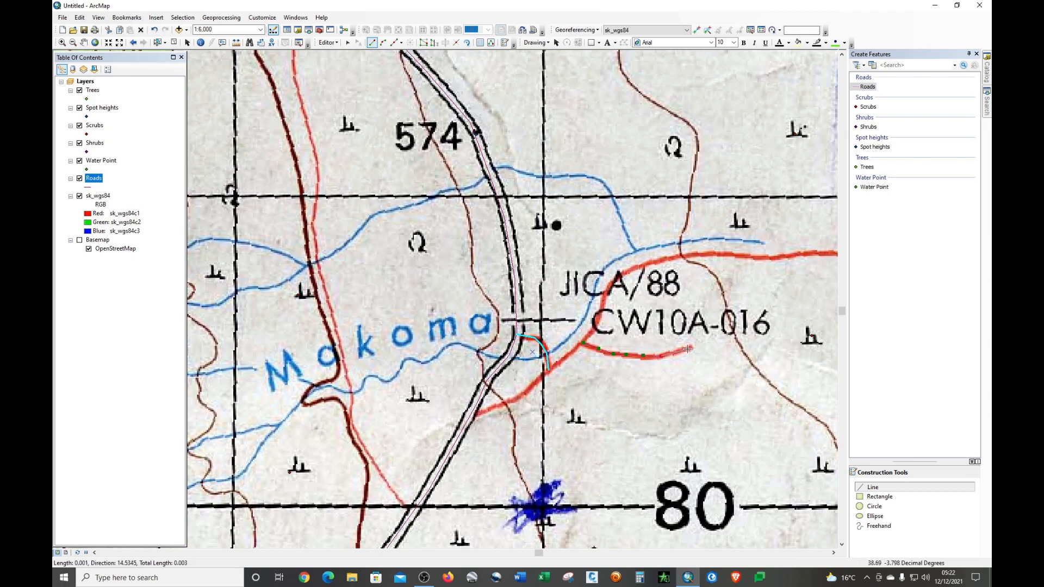
{"action": "double_click", "coordinate": [692, 347]}
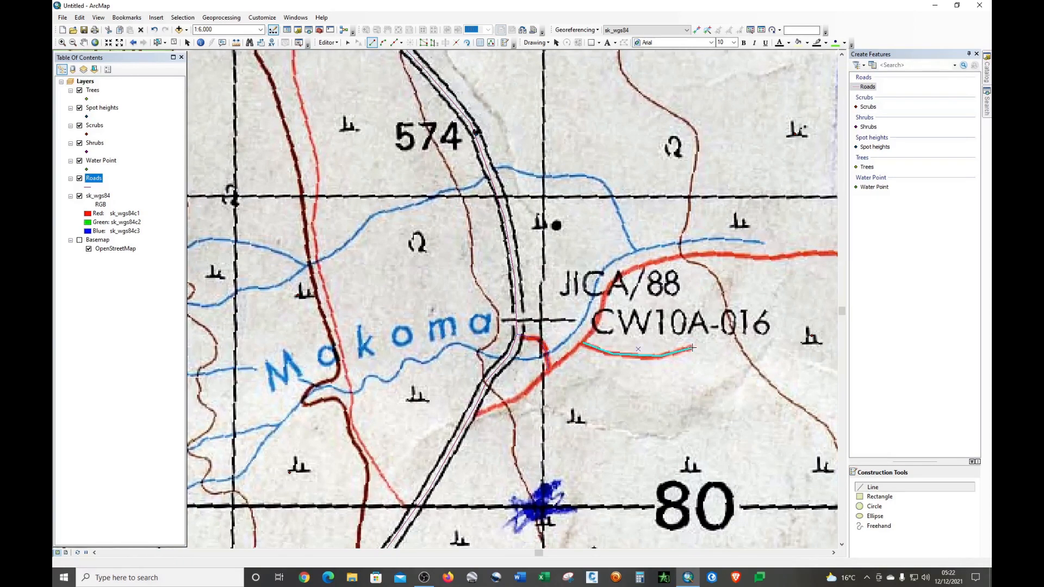
Start a road line at the double-line road south of Makoma and trace the red track northeast to the JICA/88 label
{"action": "left_click", "coordinate": [471, 414]}
{"action": "left_click", "coordinate": [489, 411]}
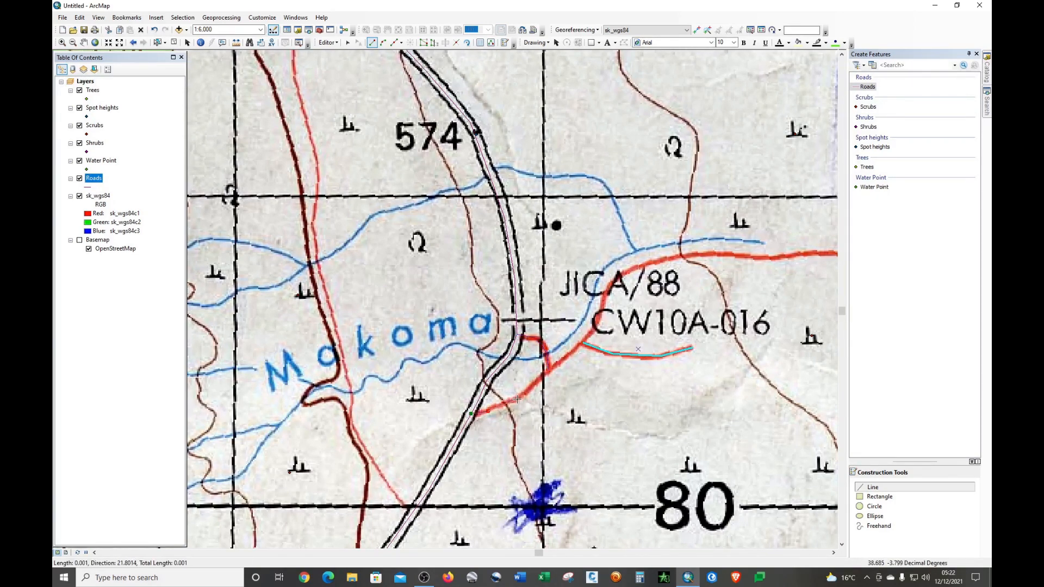
{"action": "left_click", "coordinate": [542, 375]}
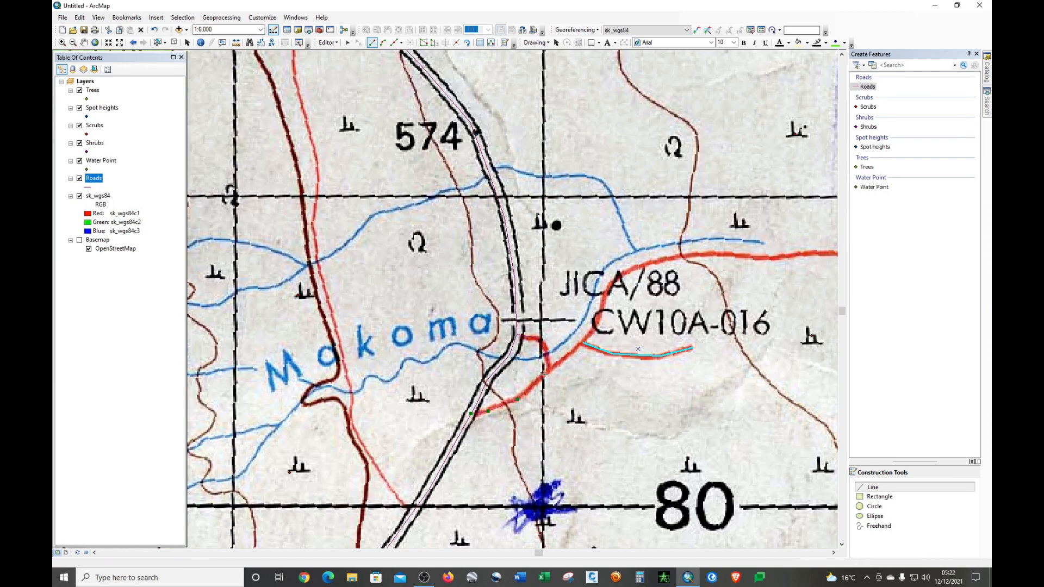
{"action": "left_click", "coordinate": [582, 346]}
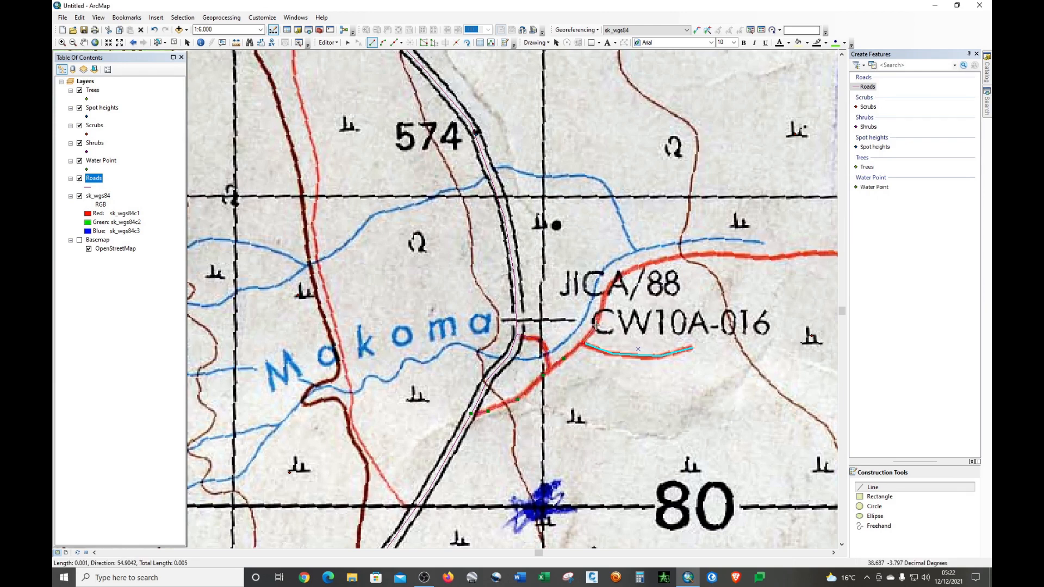
{"action": "left_click", "coordinate": [596, 325]}
{"action": "left_click", "coordinate": [603, 301]}
Continue the road line along the red track from the JICA/88 label eastward across the brown contour line
{"action": "left_click", "coordinate": [633, 268]}
{"action": "left_click", "coordinate": [672, 259]}
{"action": "left_click", "coordinate": [724, 252]}
{"action": "left_click", "coordinate": [762, 257]}
{"action": "left_click", "coordinate": [789, 255]}
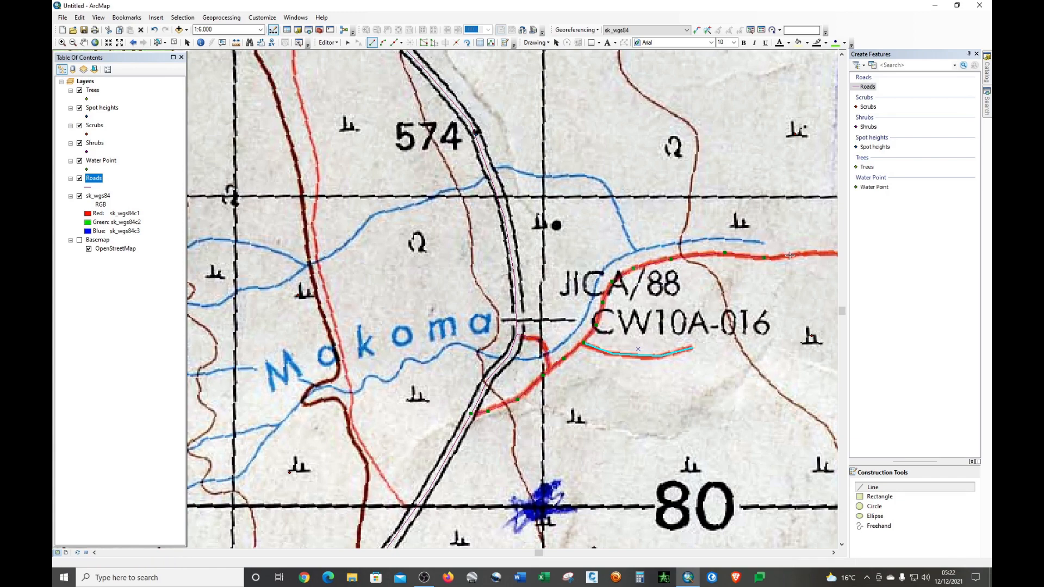
{"action": "left_click", "coordinate": [822, 252]}
Extend the road line east along the red track, across the next vertical grid line to the bend where it turns southeast
{"action": "left_click", "coordinate": [83, 43]}
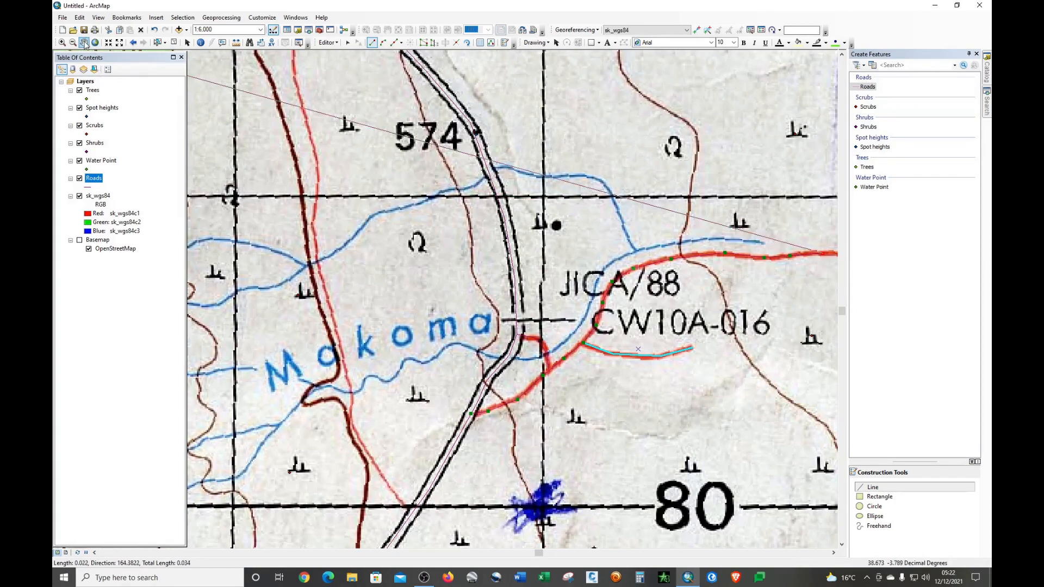
{"action": "left_click_drag", "start_coordinate": [695, 293], "coordinate": [218, 341]}
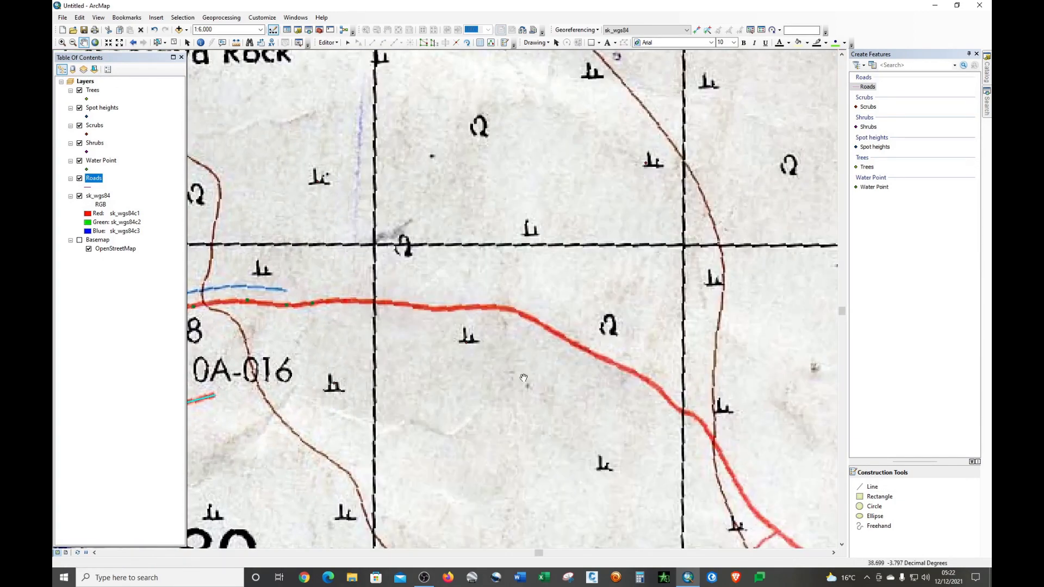
{"action": "left_click_drag", "start_coordinate": [658, 455], "coordinate": [559, 455]}
{"action": "left_click", "coordinate": [872, 487]}
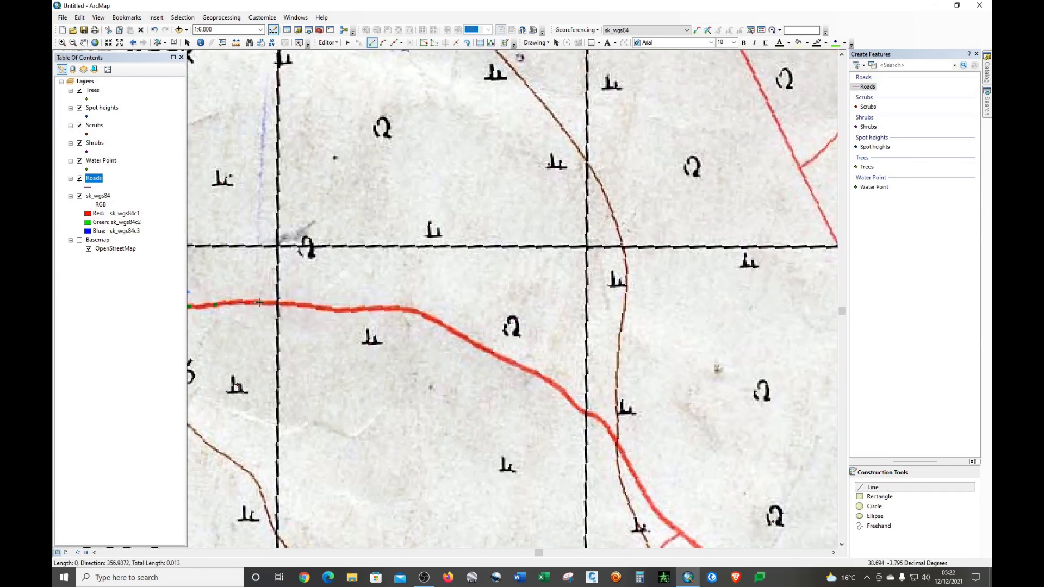
{"action": "left_click", "coordinate": [302, 305]}
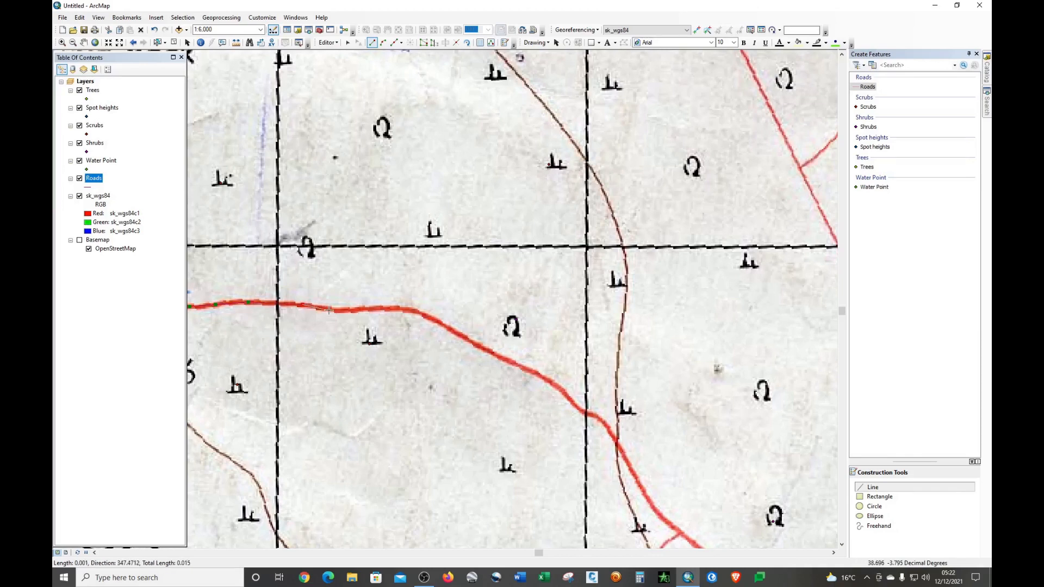
{"action": "left_click", "coordinate": [335, 311]}
{"action": "left_click", "coordinate": [363, 310]}
{"action": "left_click", "coordinate": [391, 309]}
{"action": "left_click", "coordinate": [412, 309]}
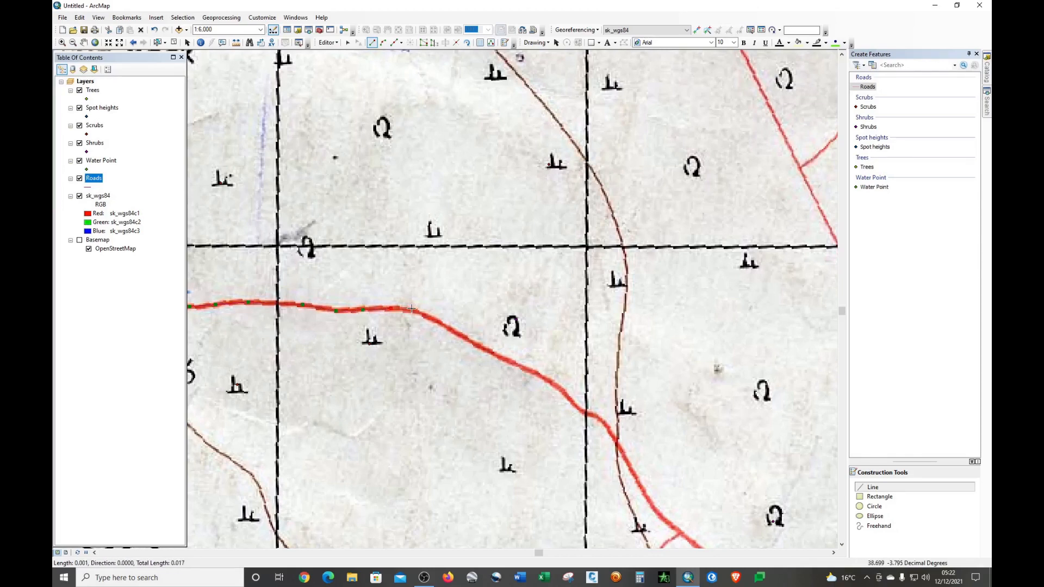
Trace the red track southeast from the bend to its junction with the side track north of Godoma
{"action": "left_click", "coordinate": [438, 320]}
{"action": "left_click", "coordinate": [497, 354]}
{"action": "left_click", "coordinate": [565, 391]}
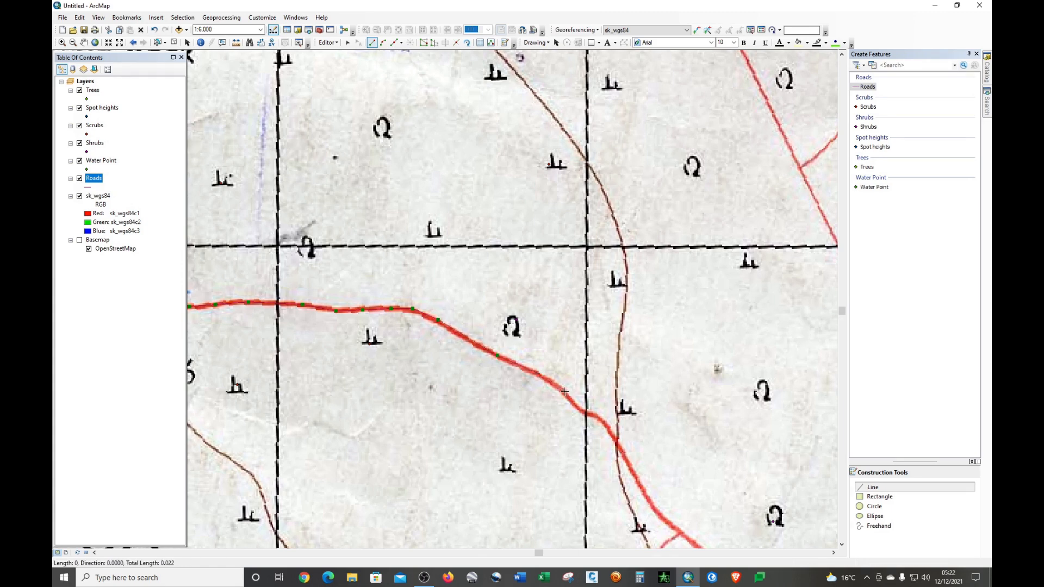
{"action": "left_click", "coordinate": [587, 414]}
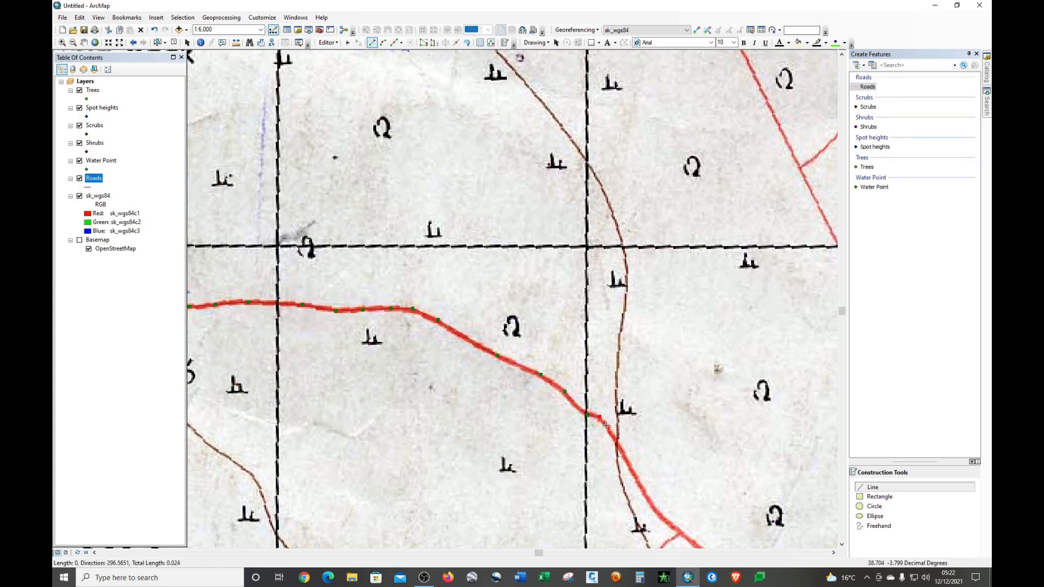
{"action": "left_click", "coordinate": [636, 480]}
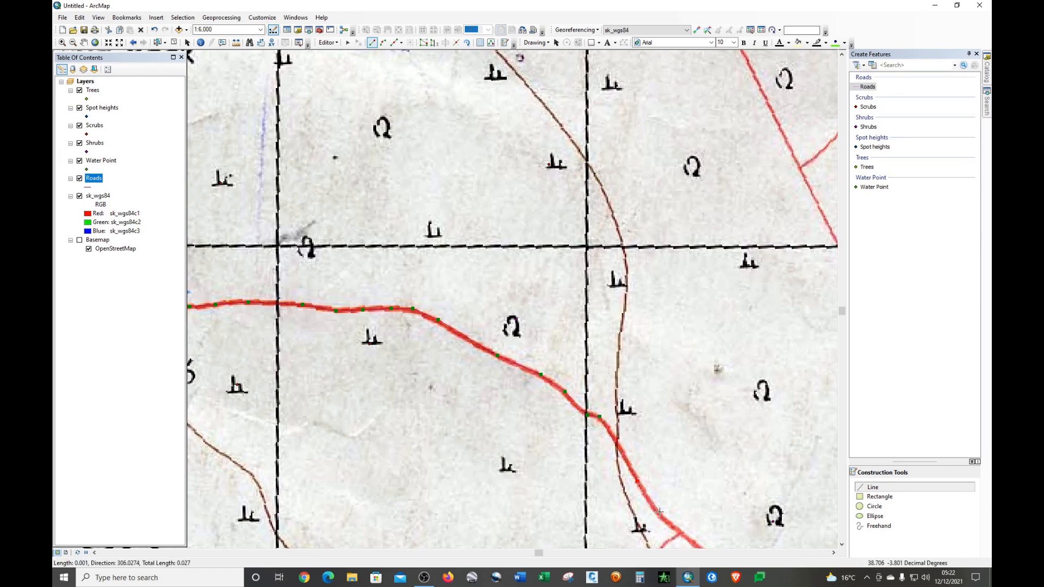
{"action": "left_click", "coordinate": [656, 514]}
{"action": "left_click", "coordinate": [678, 532]}
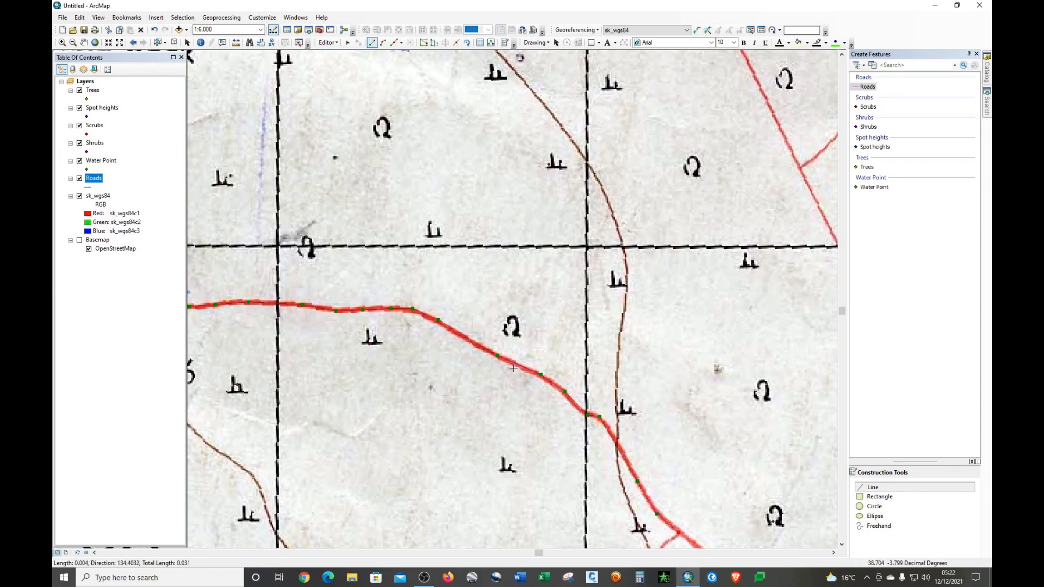
Continue the road line southeast from the side-track junction, passing northeast of the Godoma label and across the brown contour beyond it
{"action": "left_click", "coordinate": [85, 46]}
{"action": "left_click_drag", "start_coordinate": [642, 443], "coordinate": [337, 172]}
{"action": "left_click_drag", "start_coordinate": [628, 421], "coordinate": [557, 364]}
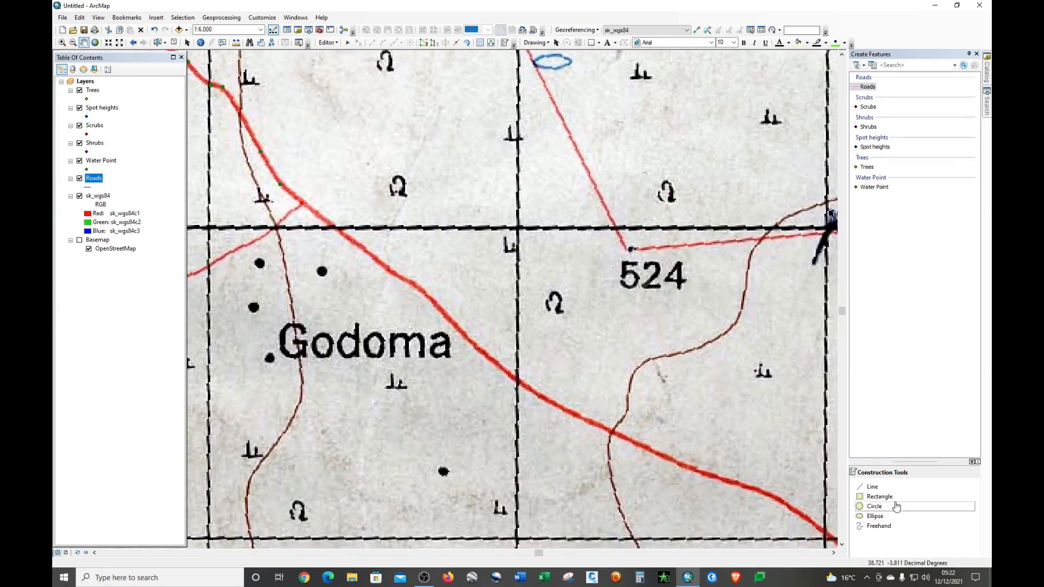
{"action": "left_click", "coordinate": [881, 487]}
{"action": "left_click", "coordinate": [366, 249]}
{"action": "left_click", "coordinate": [393, 272]}
{"action": "left_click", "coordinate": [415, 285]}
{"action": "left_click", "coordinate": [428, 297]}
{"action": "left_click", "coordinate": [452, 323]}
{"action": "left_click", "coordinate": [535, 390]}
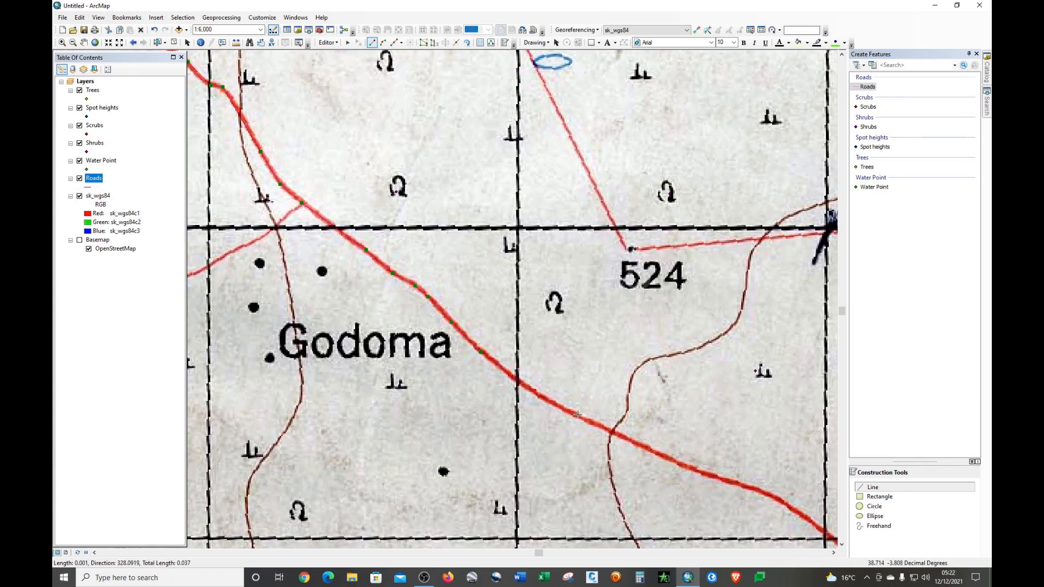
{"action": "left_click", "coordinate": [708, 476]}
{"action": "left_click", "coordinate": [777, 499]}
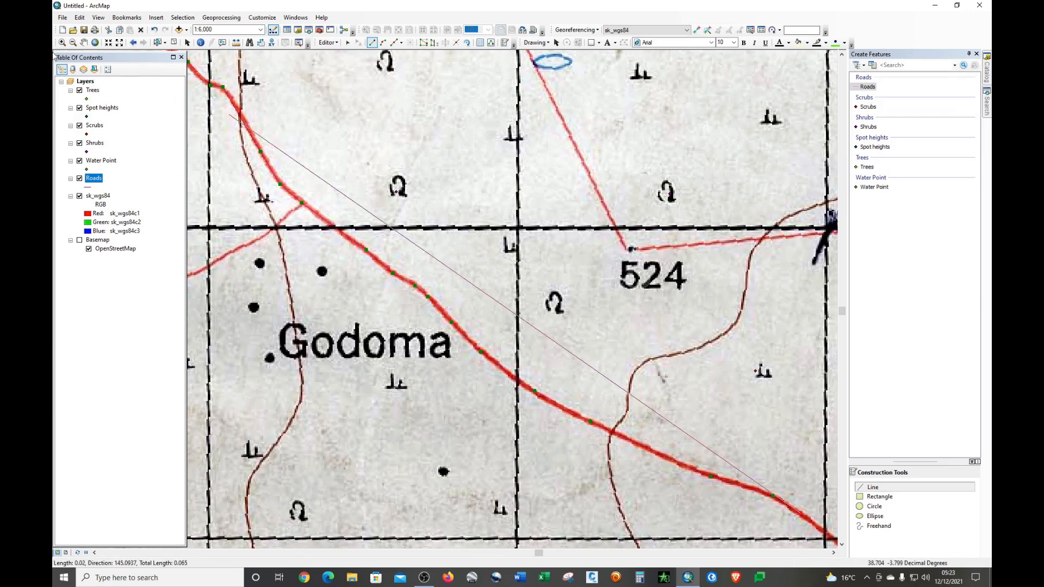
Extend the road line along the winding red track southeast to just past the thick vertical grid line west of spot height 501
{"action": "left_click", "coordinate": [84, 42]}
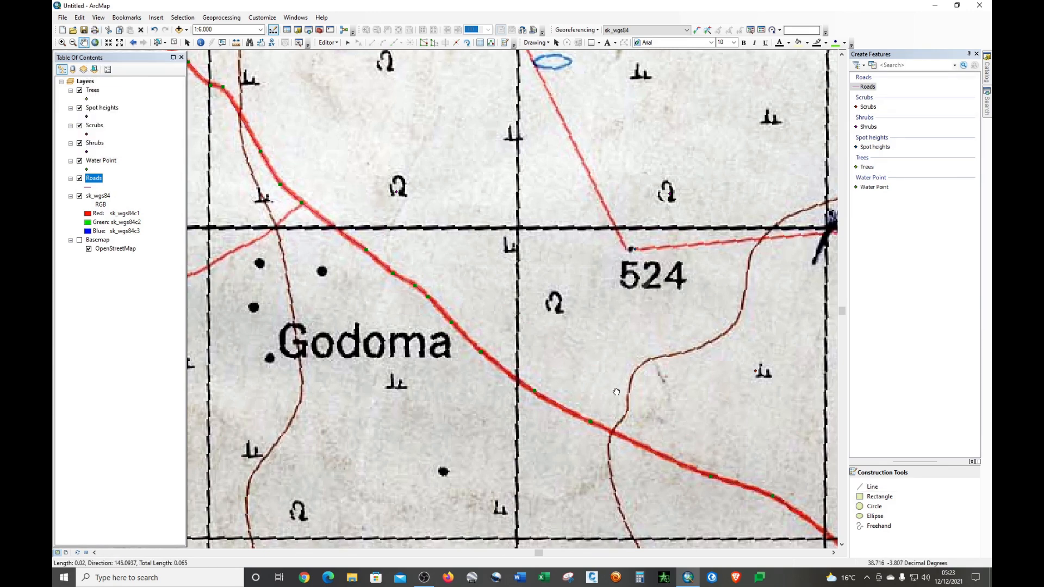
{"action": "left_click_drag", "start_coordinate": [616, 391], "coordinate": [274, 75]}
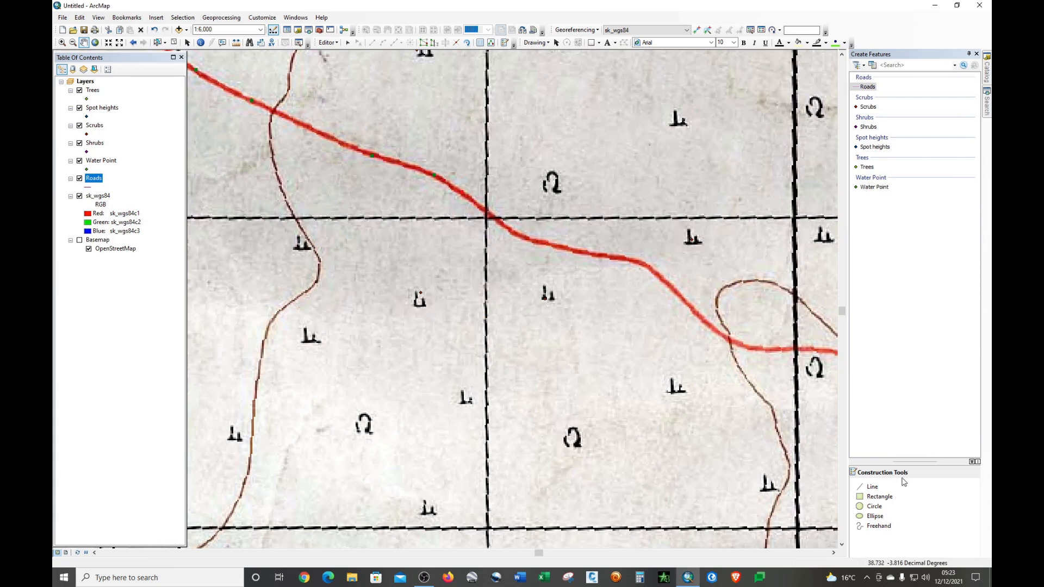
{"action": "left_click", "coordinate": [872, 487]}
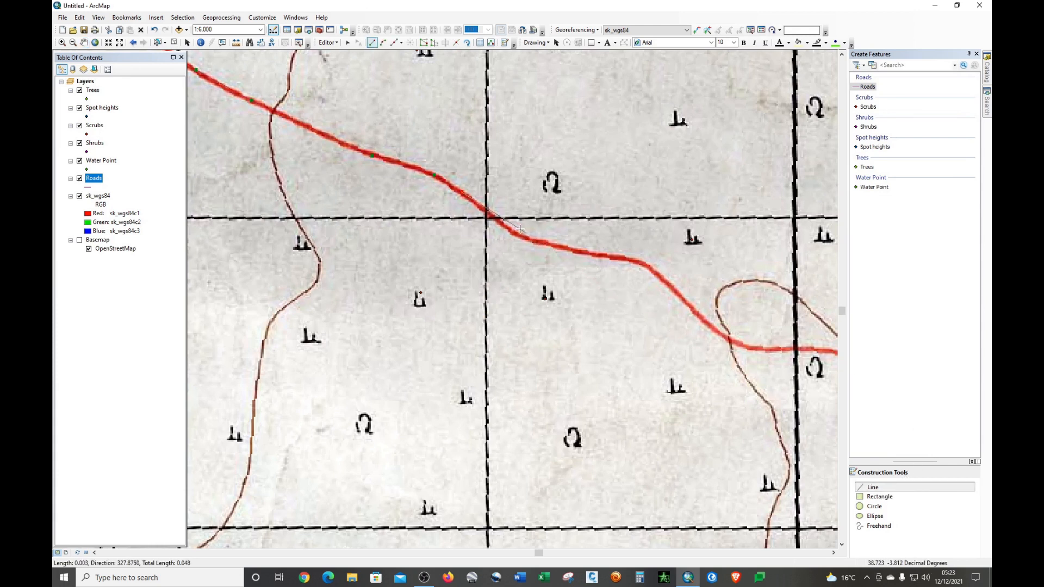
{"action": "left_click", "coordinate": [504, 228]}
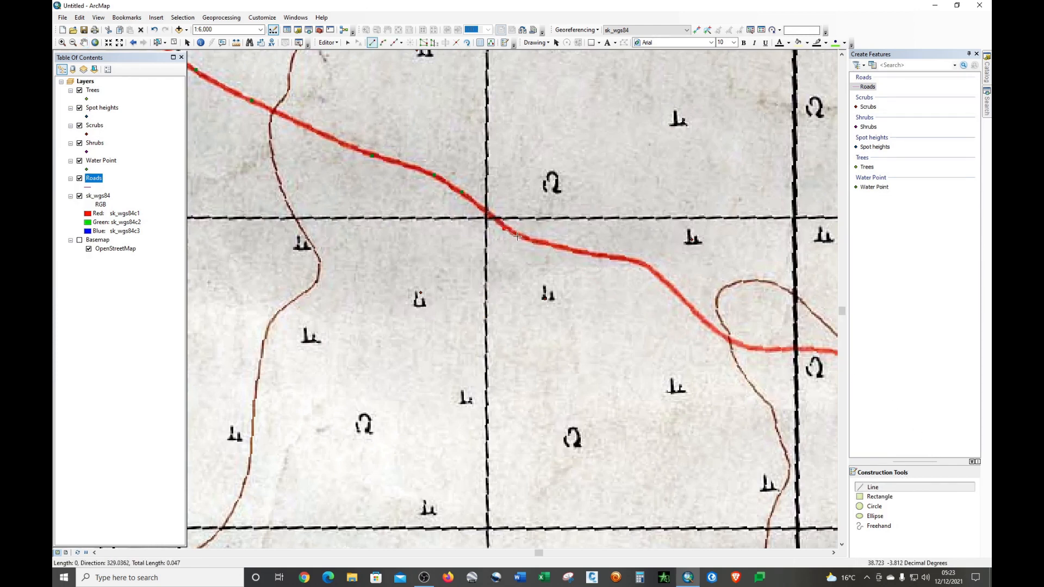
{"action": "left_click", "coordinate": [561, 247]}
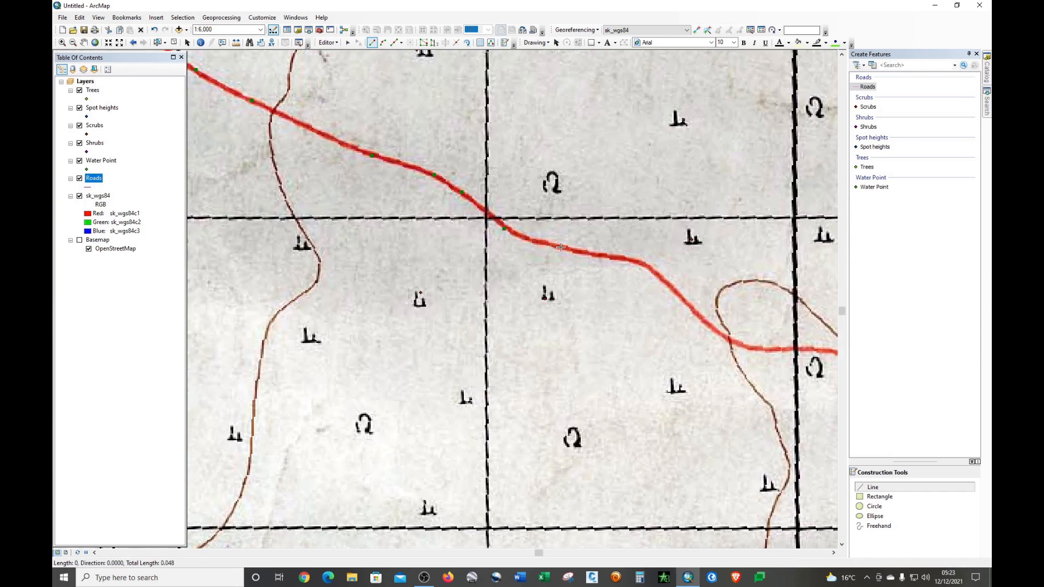
{"action": "left_click", "coordinate": [615, 257]}
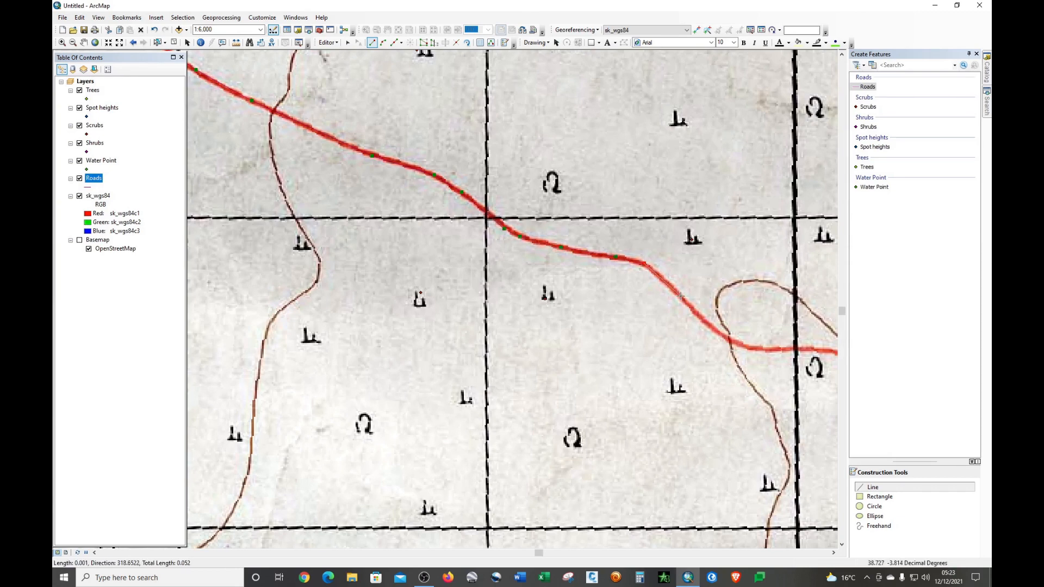
{"action": "left_click", "coordinate": [713, 330]}
{"action": "left_click", "coordinate": [743, 347]}
{"action": "left_click", "coordinate": [781, 351]}
{"action": "left_click", "coordinate": [814, 350]}
Trace the red track through spot height 501 and on southeast past the next vertical grid line
{"action": "left_click", "coordinate": [84, 43]}
{"action": "mouse_move", "coordinate": [606, 364]}
{"action": "left_mouse_down"}
{"action": "mouse_move", "coordinate": [233, 240]}
{"action": "mouse_move", "coordinate": [144, 227]}
{"action": "left_mouse_up"}
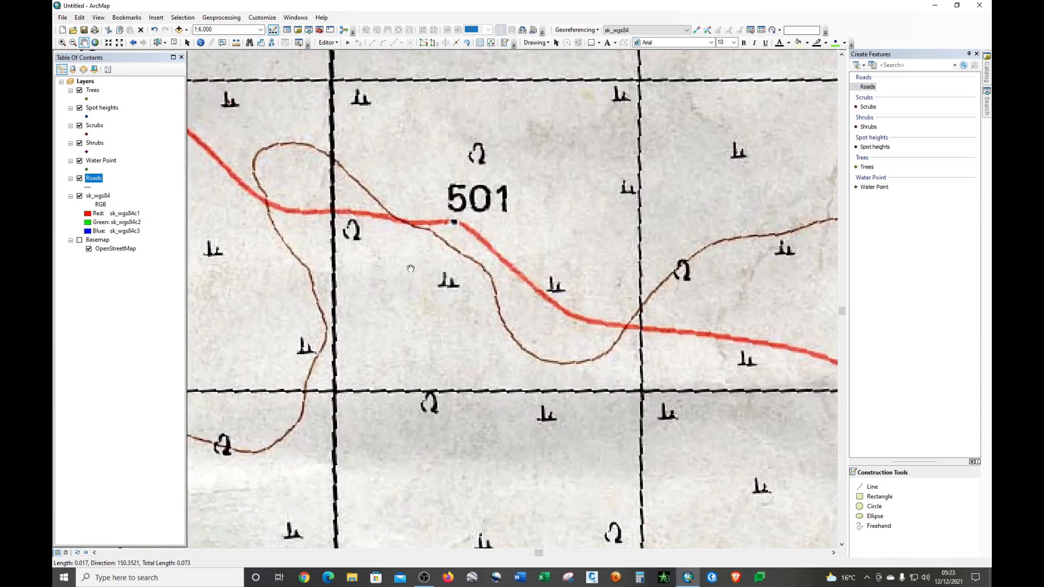
{"action": "left_click", "coordinate": [873, 487]}
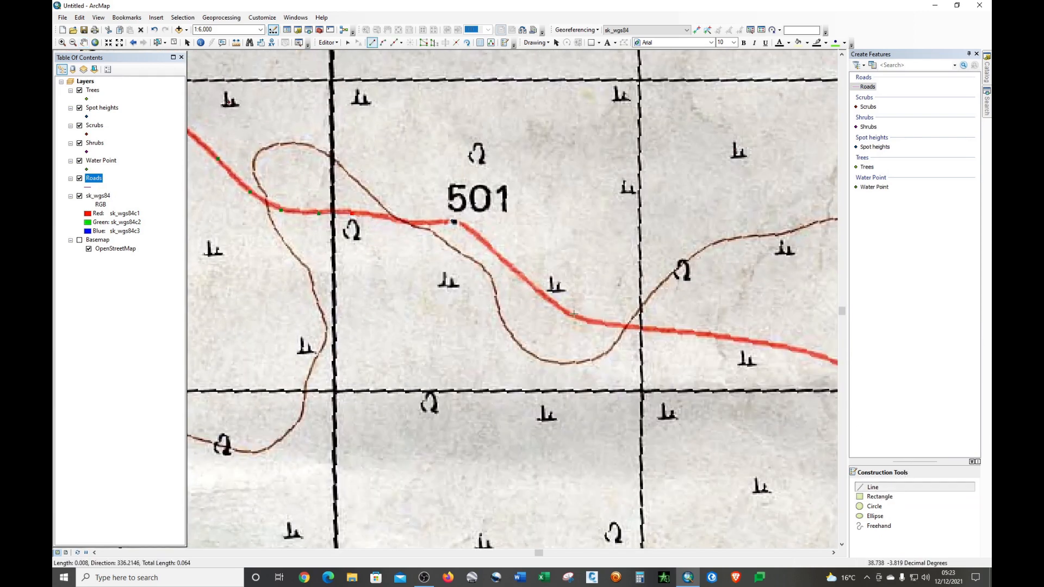
{"action": "left_click", "coordinate": [421, 223]}
{"action": "left_click", "coordinate": [454, 222]}
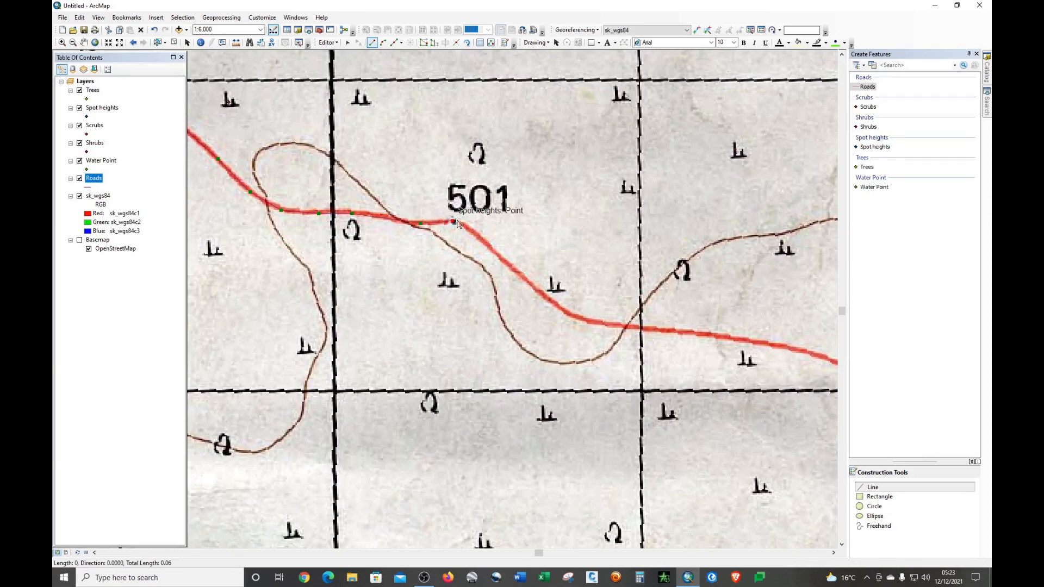
{"action": "left_click", "coordinate": [474, 232]}
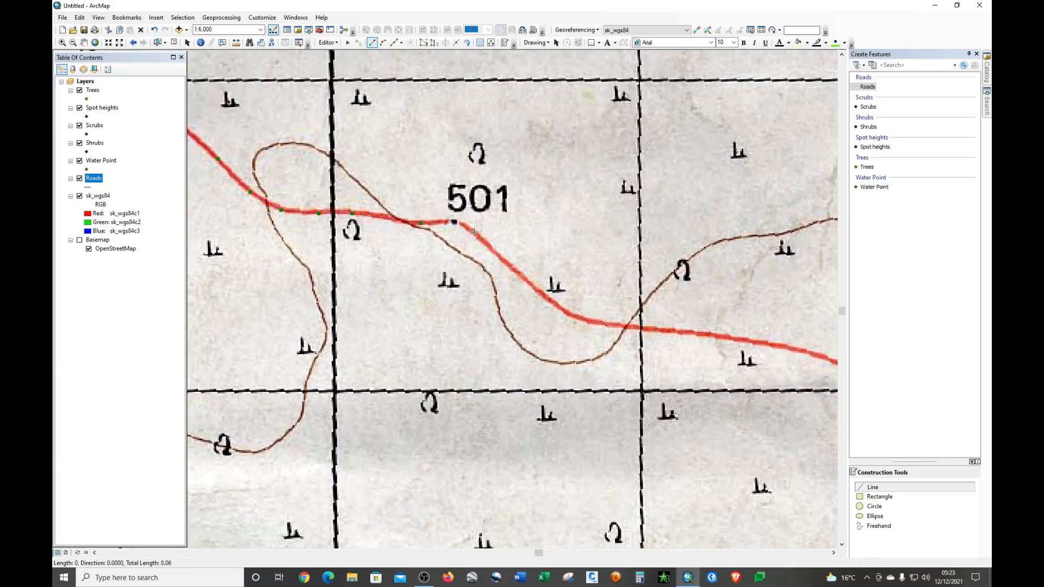
{"action": "left_click", "coordinate": [516, 270]}
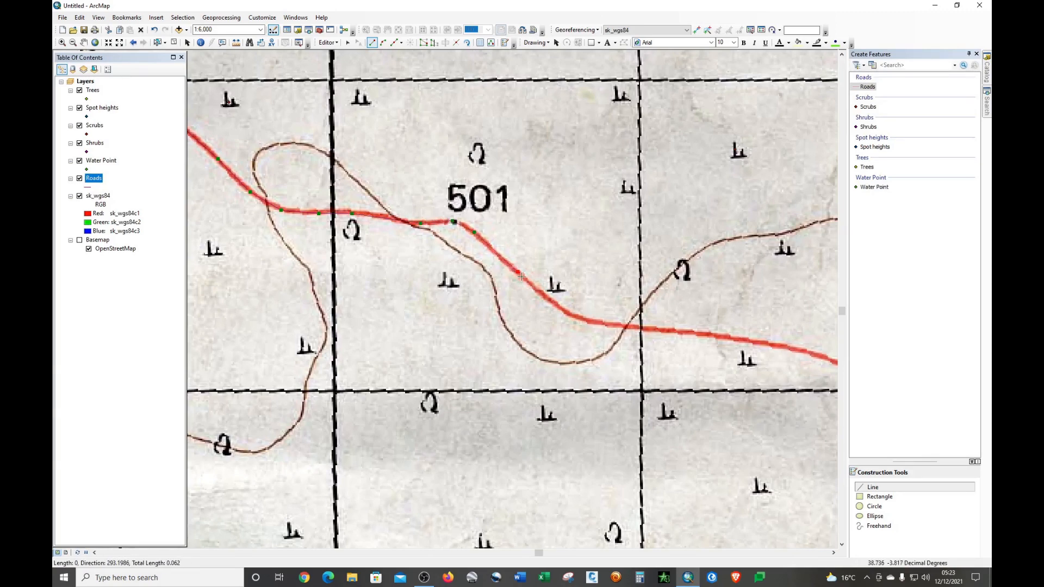
{"action": "left_click", "coordinate": [592, 324]}
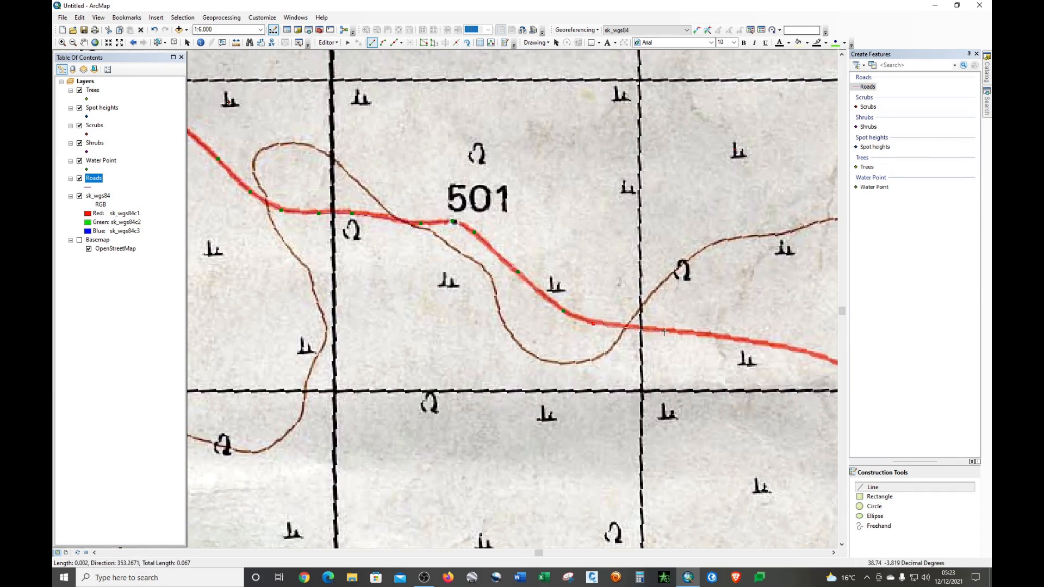
{"action": "left_click", "coordinate": [765, 344]}
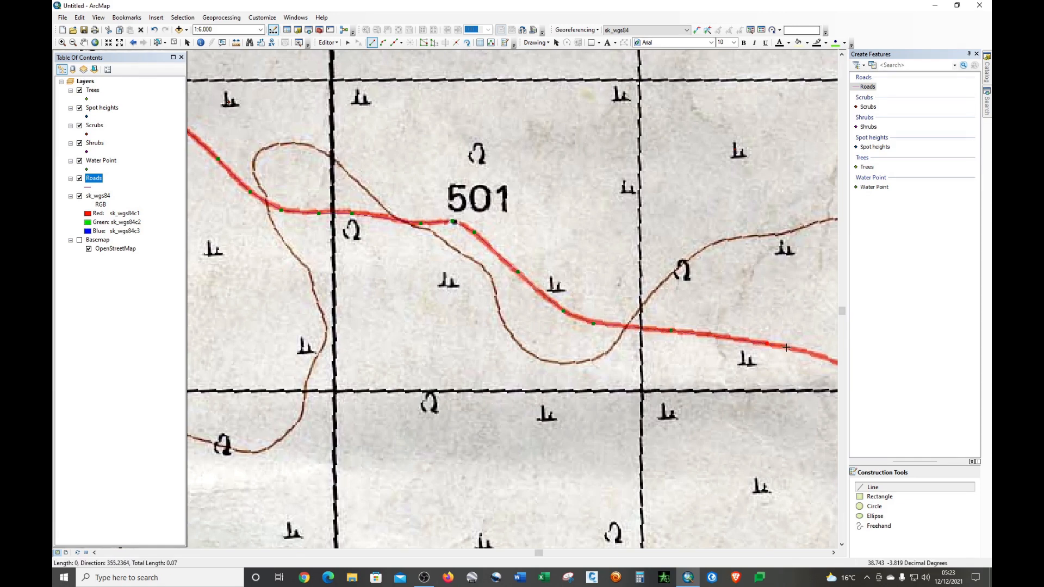
{"action": "left_click", "coordinate": [826, 357]}
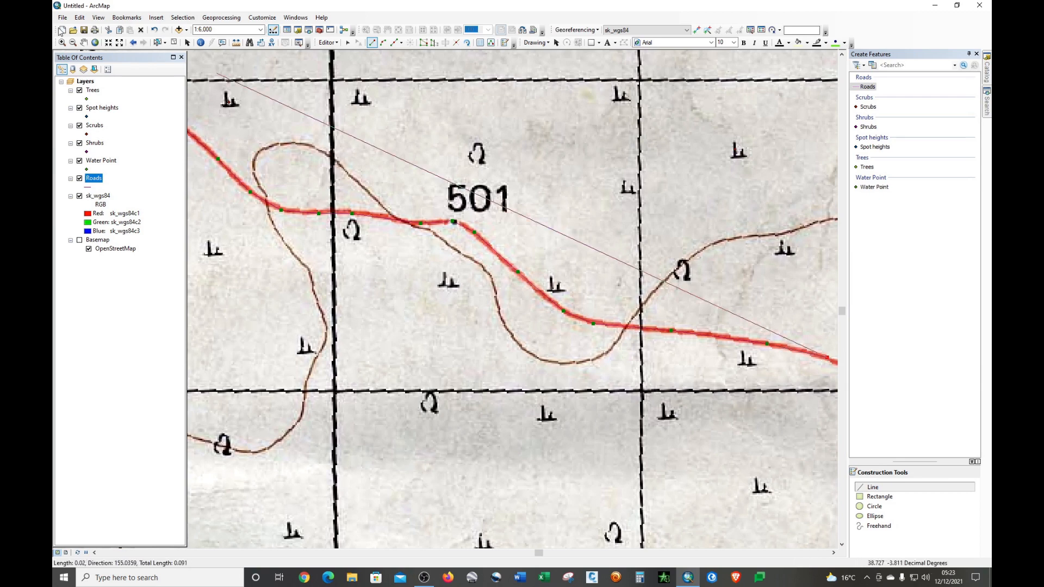
Trace the last stretch of the red track to the map's eastern border near grid label 78, and finish the line
{"action": "left_click", "coordinate": [86, 44]}
{"action": "left_click_drag", "start_coordinate": [692, 342], "coordinate": [207, 181]}
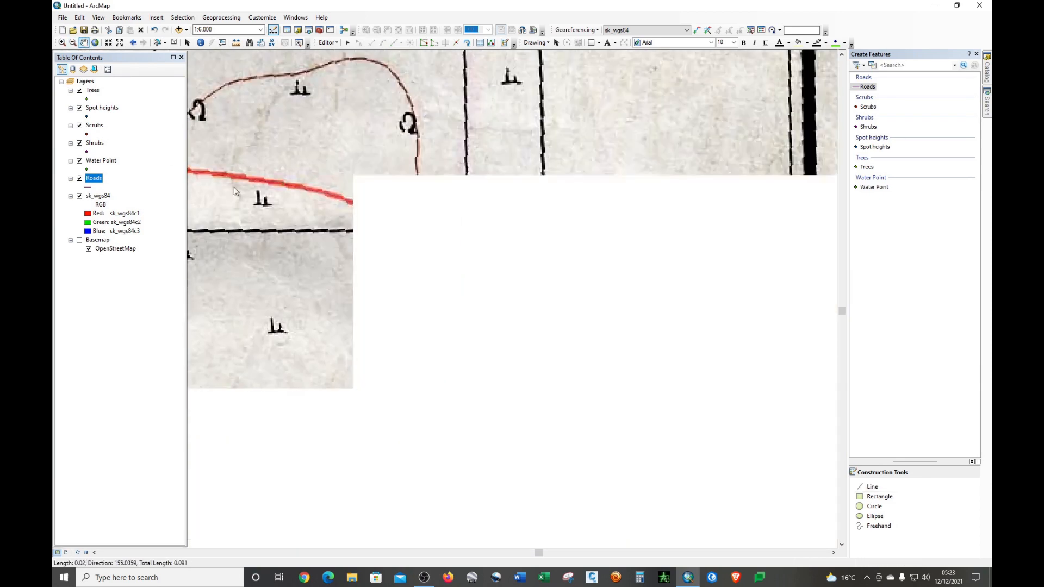
{"action": "left_click", "coordinate": [927, 487]}
{"action": "left_click", "coordinate": [410, 223]}
{"action": "left_click", "coordinate": [494, 236]}
{"action": "left_click", "coordinate": [513, 251]}
{"action": "left_click", "coordinate": [528, 271]}
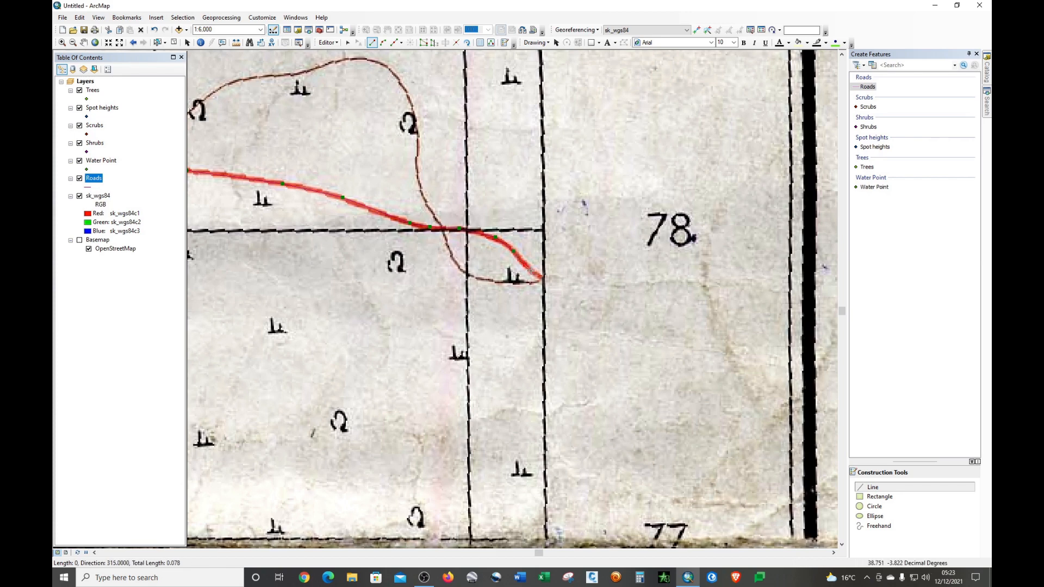
{"action": "double_click", "coordinate": [538, 276]}
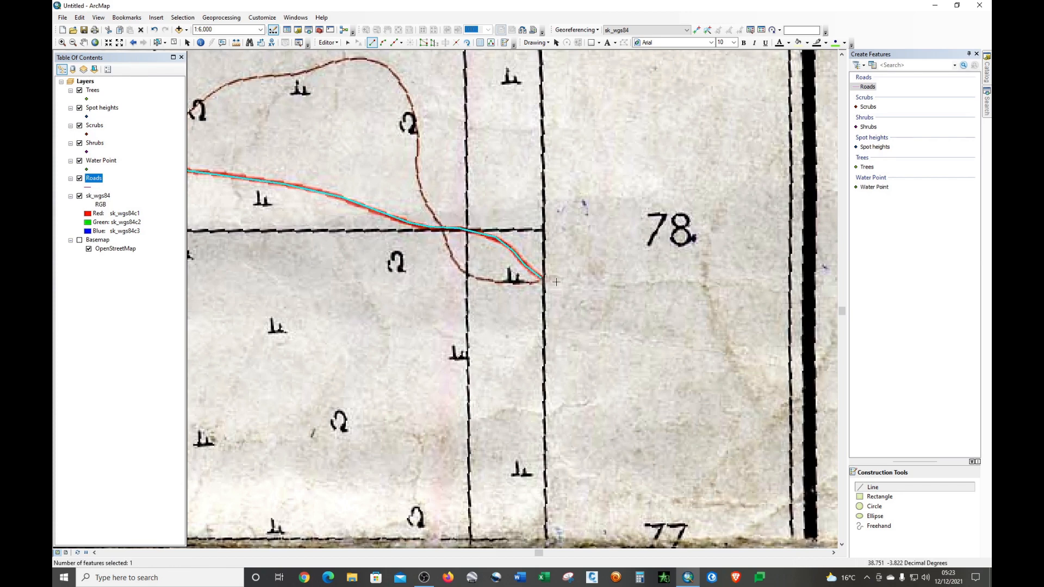
Save the digitized road edits and stop the editing session
{"action": "scroll", "coordinate": [771, 416], "scroll_direction": "up", "scroll_amount": 4}
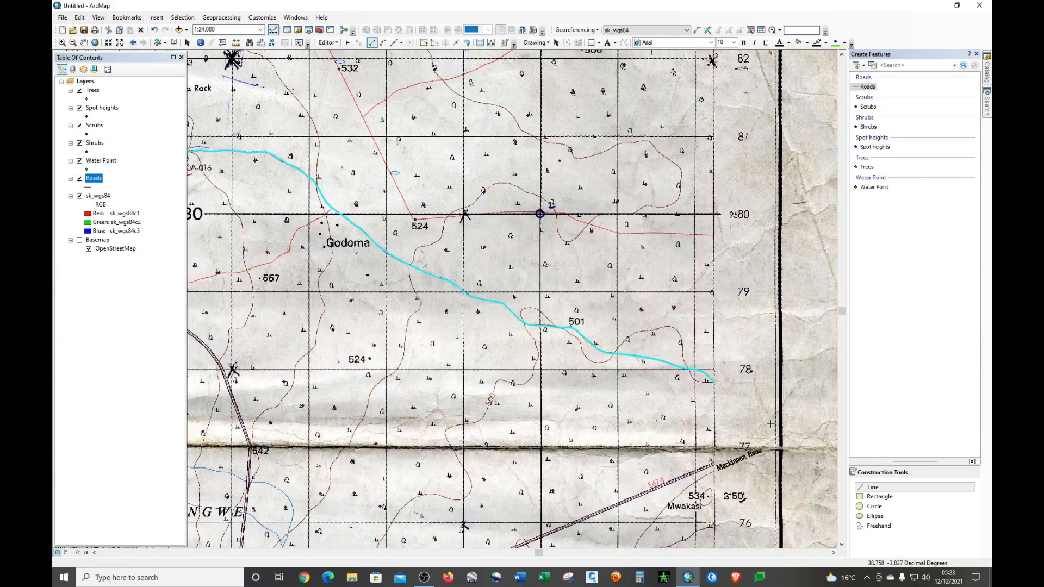
{"action": "scroll", "coordinate": [771, 424], "scroll_direction": "up", "scroll_amount": 3}
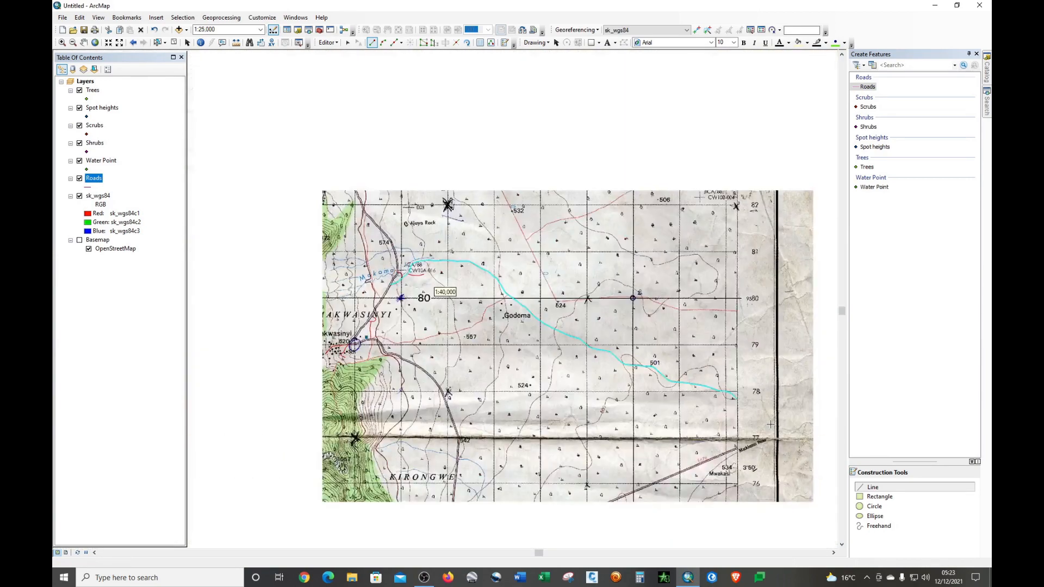
{"action": "scroll", "coordinate": [762, 379], "scroll_direction": "up", "scroll_amount": 1}
{"action": "scroll", "coordinate": [409, 254], "scroll_direction": "down", "scroll_amount": 4}
{"action": "scroll", "coordinate": [453, 379], "scroll_direction": "down", "scroll_amount": 2}
{"action": "scroll", "coordinate": [463, 382], "scroll_direction": "down", "scroll_amount": 2}
{"action": "scroll", "coordinate": [463, 382], "scroll_direction": "up", "scroll_amount": 3}
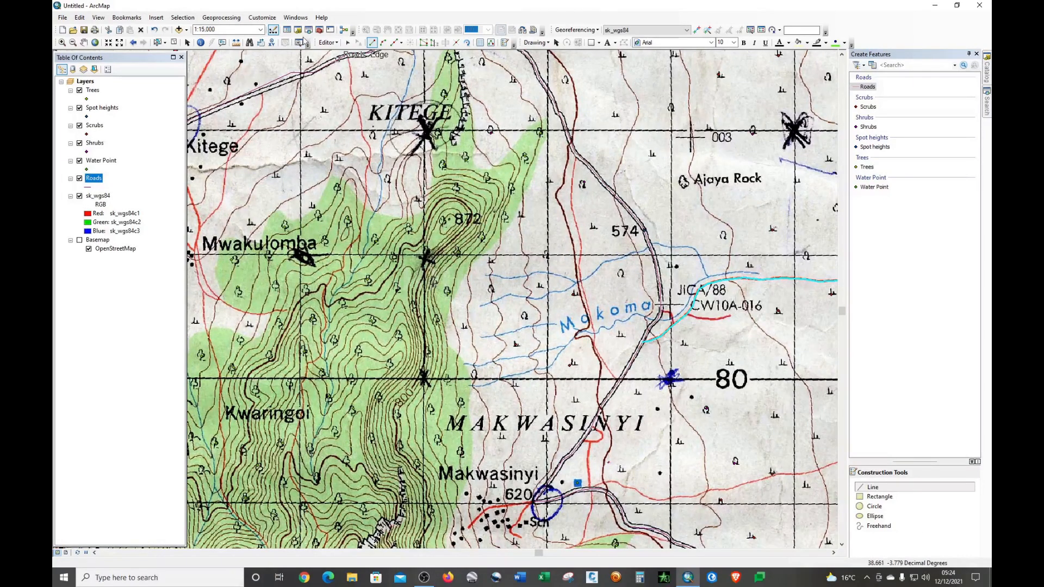
{"action": "left_click", "coordinate": [328, 43]}
{"action": "left_click", "coordinate": [335, 77]}
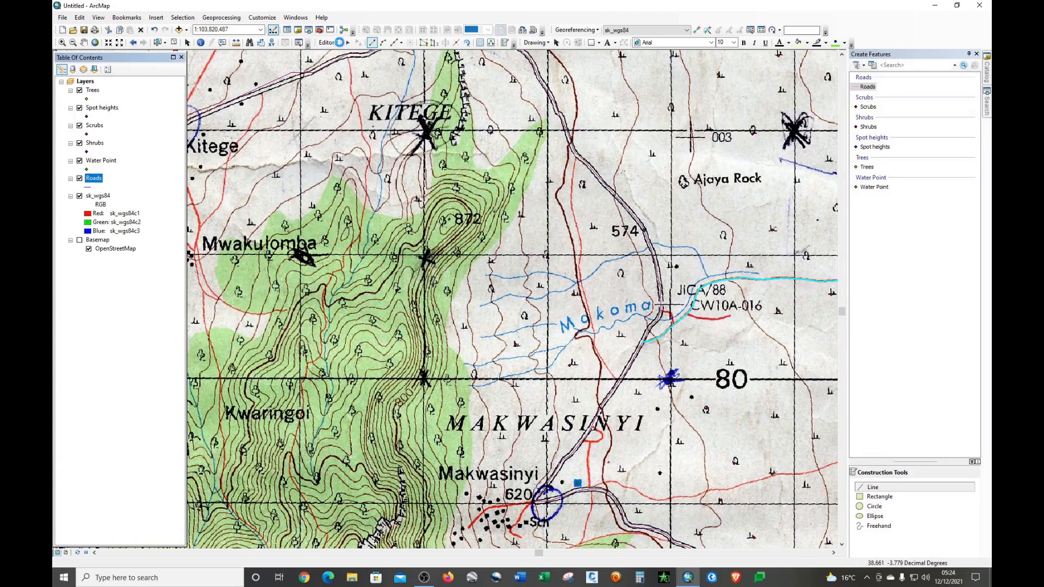
{"action": "left_click", "coordinate": [329, 42]}
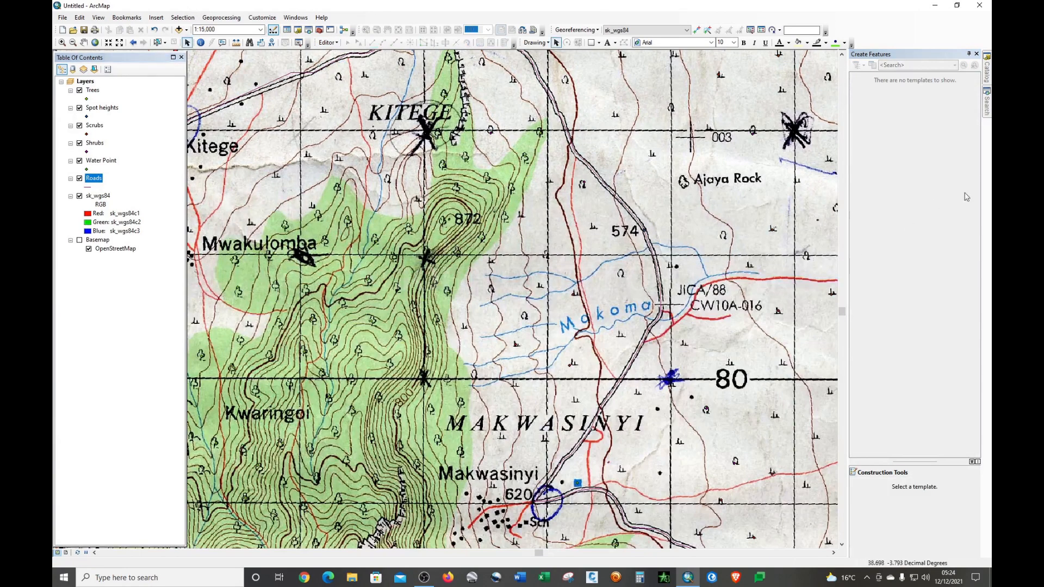
Start a new shapefile named River with the Polyline feature type in the Feature Classes folder
{"action": "left_click", "coordinate": [987, 69]}
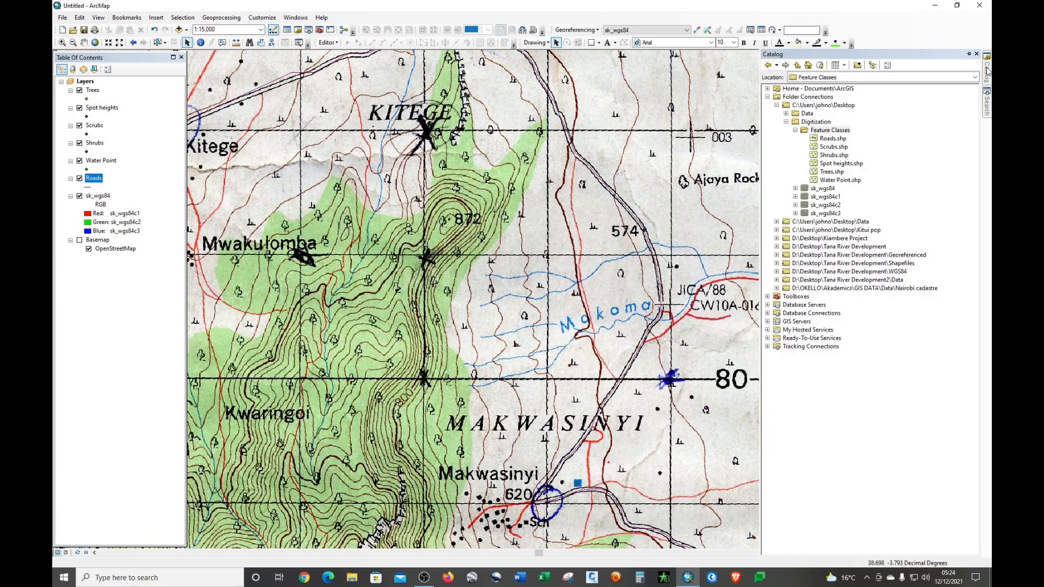
{"action": "right_click", "coordinate": [834, 132]}
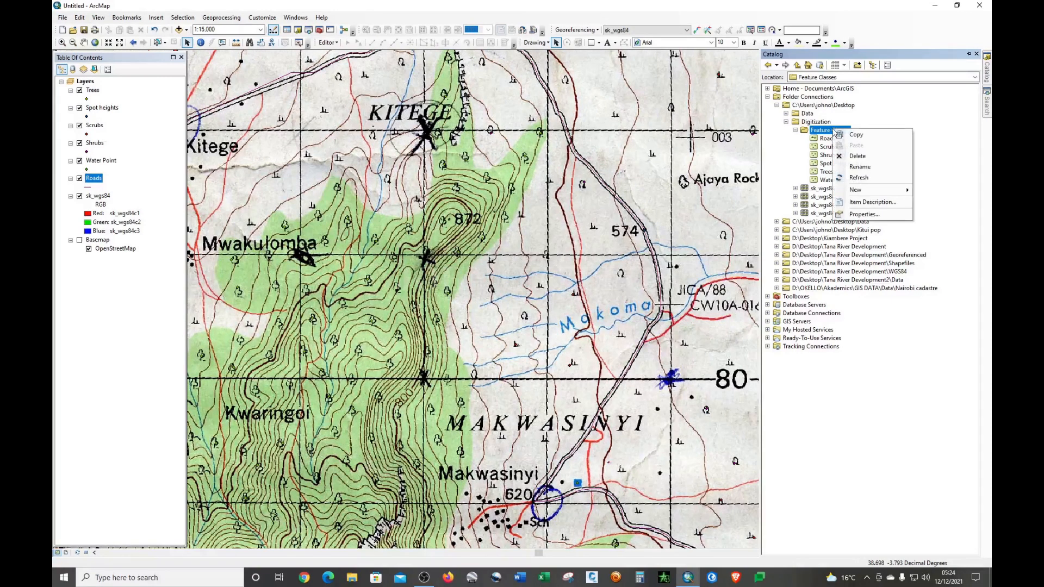
{"action": "mouse_move", "coordinate": [856, 193]}
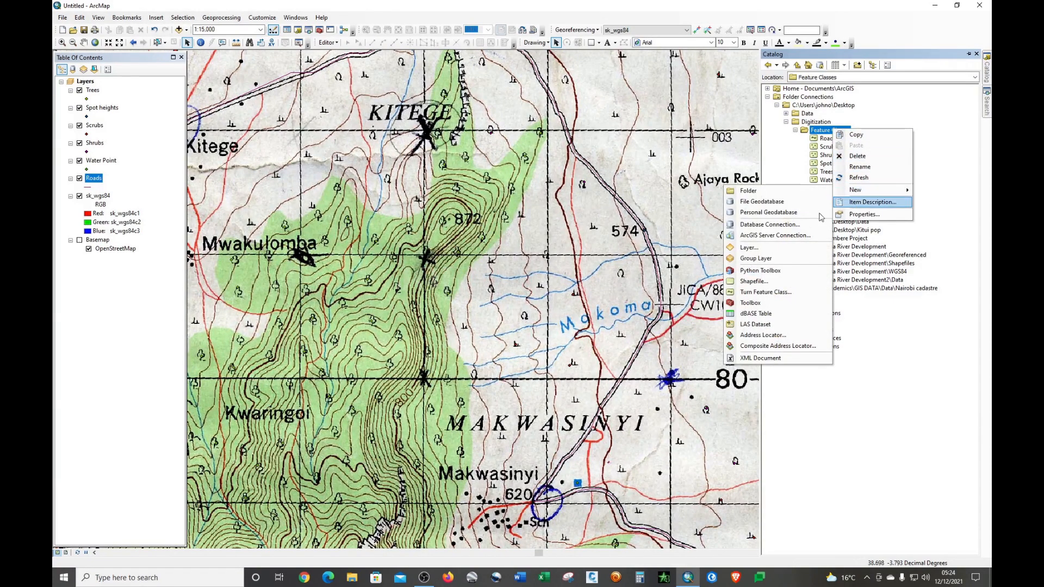
{"action": "left_click", "coordinate": [754, 281]}
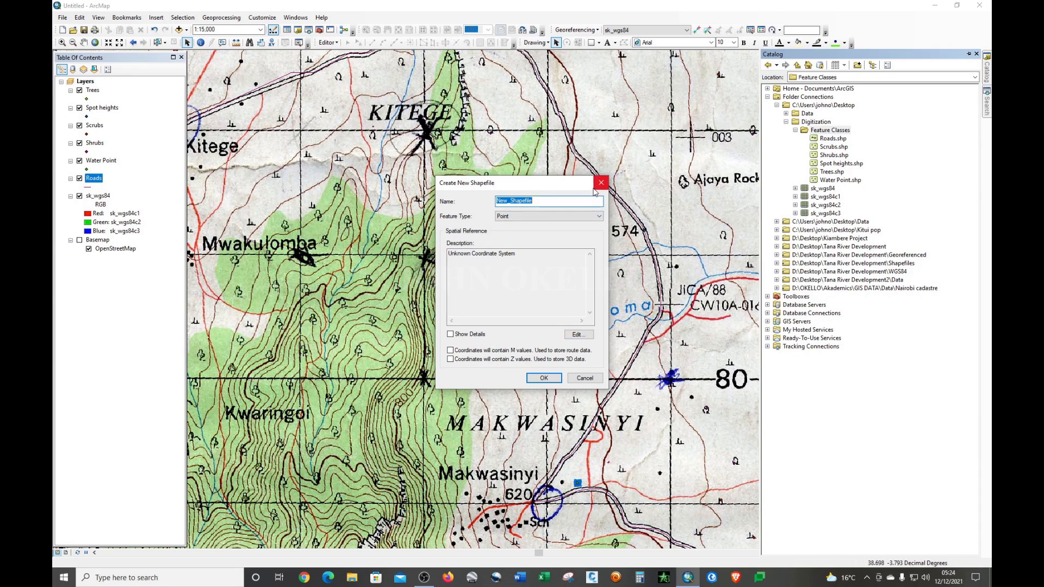
{"action": "type", "text": "River"}
{"action": "left_click", "coordinate": [541, 216]}
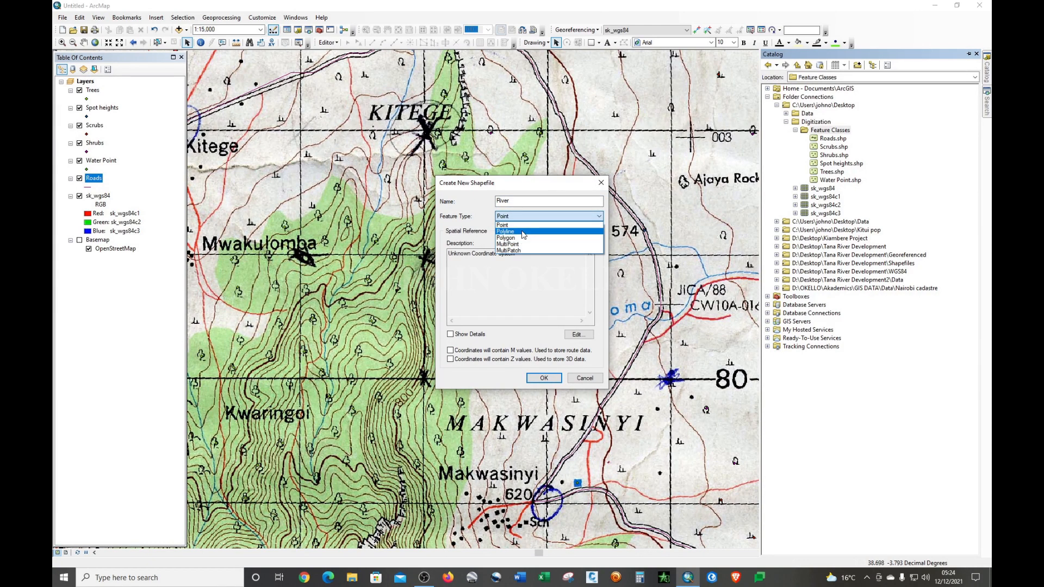
{"action": "left_click", "coordinate": [523, 232]}
Assign the GCS_WGS_1984 coordinate system to the River shapefile and create it
{"action": "left_click", "coordinate": [577, 334]}
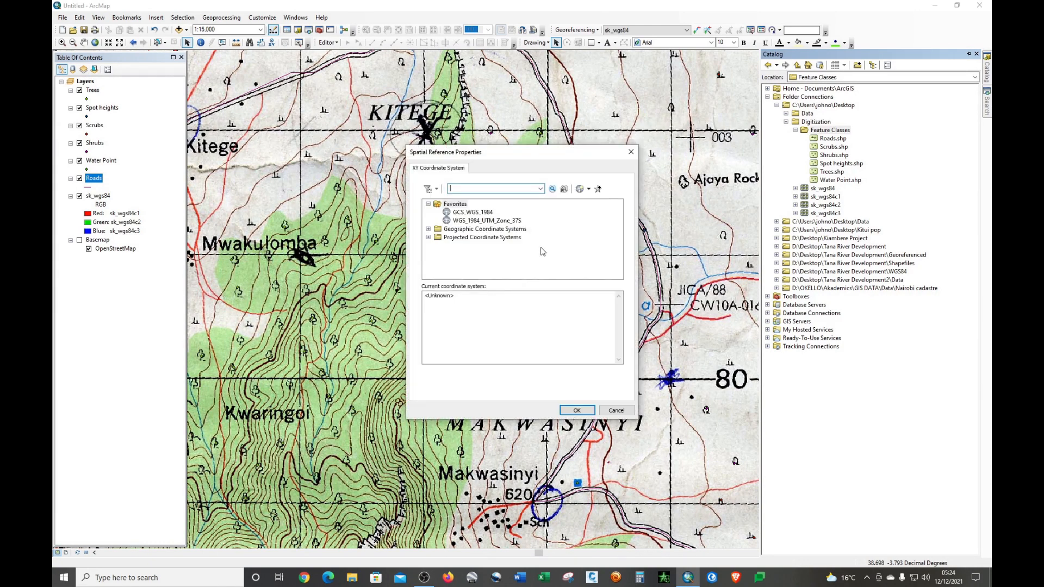
{"action": "left_click", "coordinate": [582, 190]}
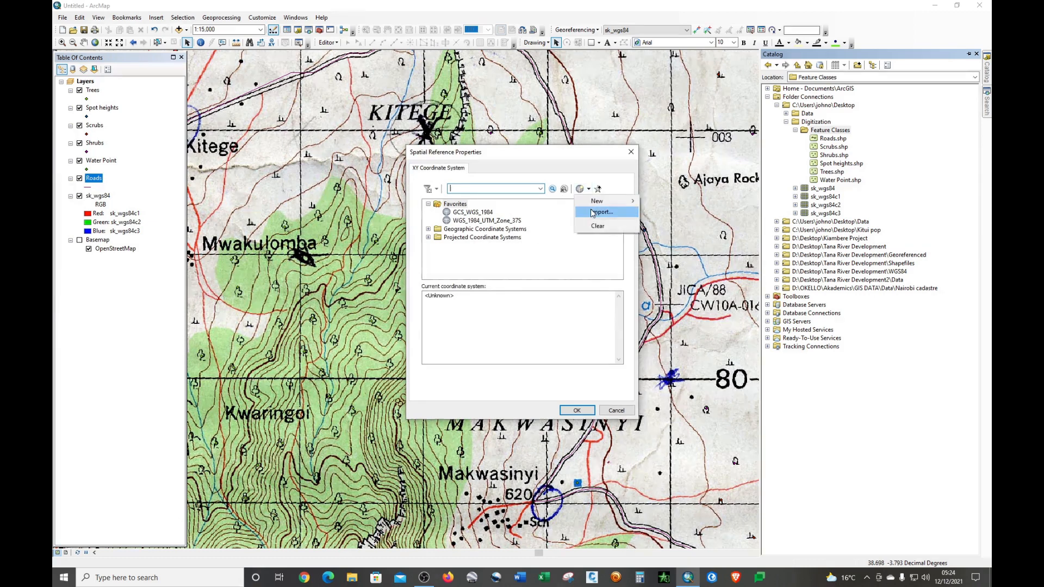
{"action": "left_click", "coordinate": [582, 211]}
{"action": "left_click", "coordinate": [430, 246]}
{"action": "left_click", "coordinate": [618, 334]}
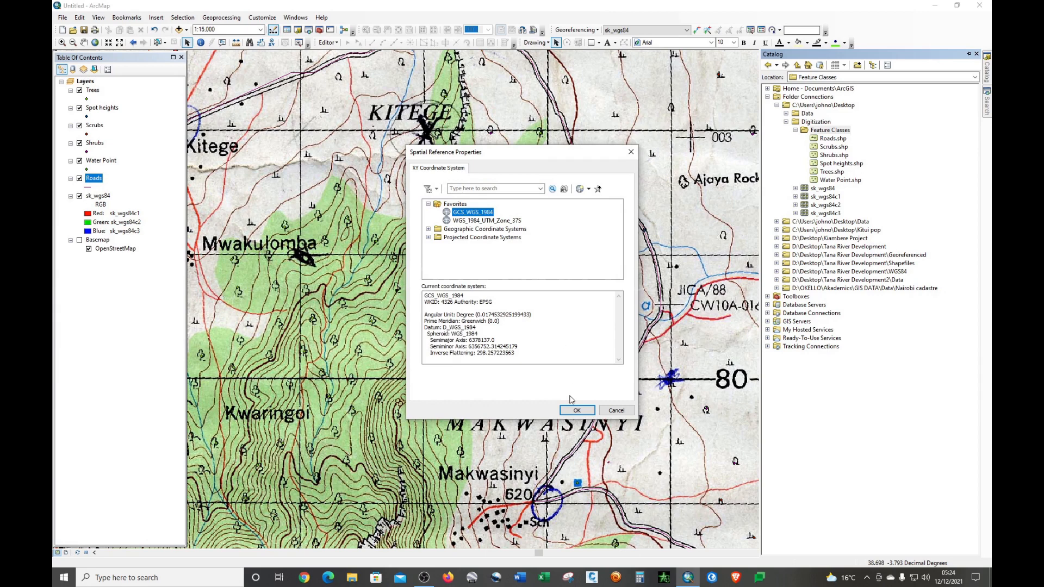
{"action": "left_click", "coordinate": [576, 410]}
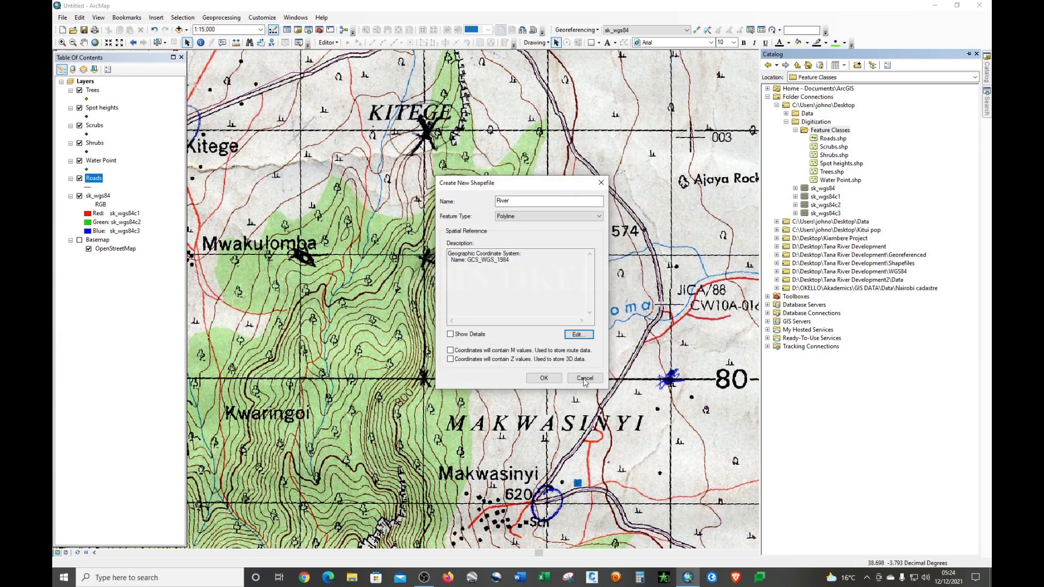
{"action": "left_click", "coordinate": [543, 378]}
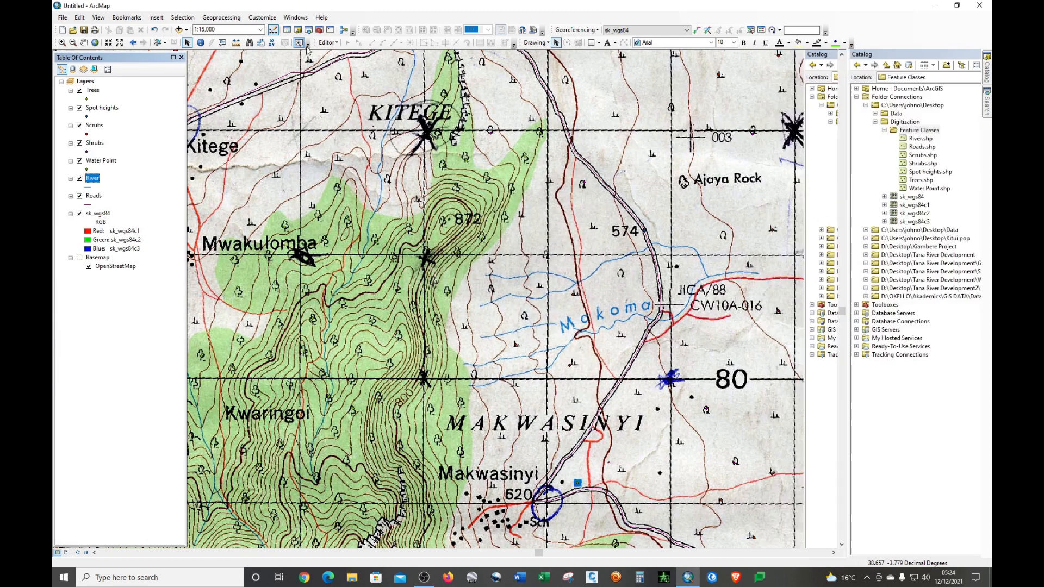
Start an editing session and trace the blue stream as a River line from its eastern end to the confluence northeast of JICA/88
{"action": "left_click", "coordinate": [327, 43]}
{"action": "left_click", "coordinate": [340, 53]}
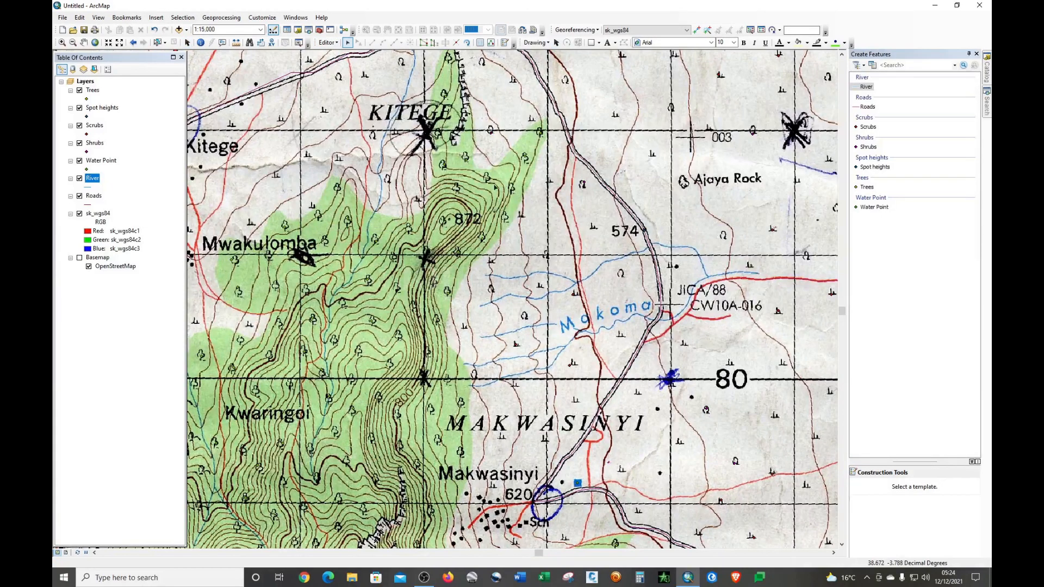
{"action": "left_click", "coordinate": [866, 87]}
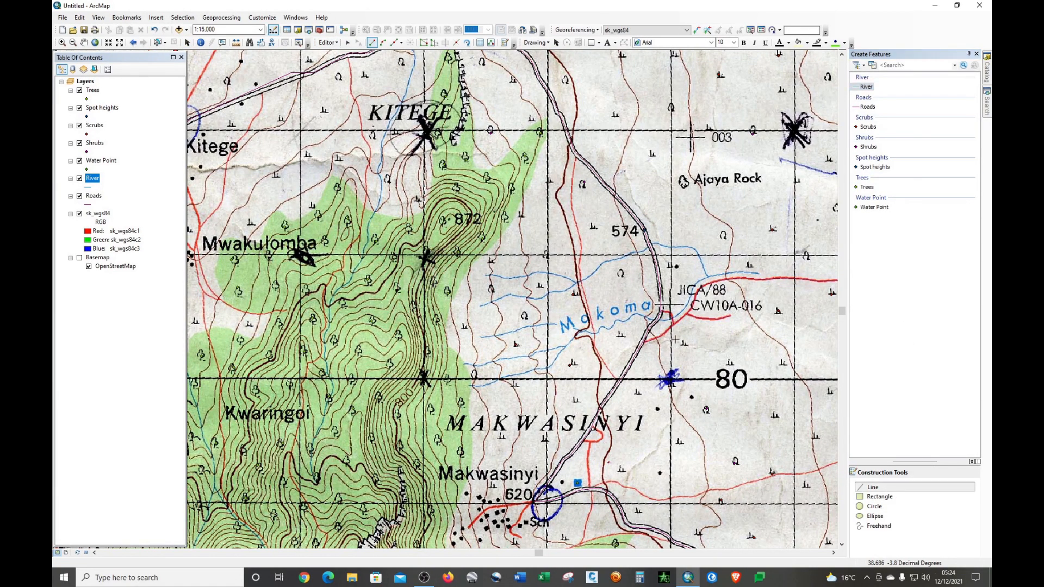
{"action": "scroll", "coordinate": [703, 187], "scroll_direction": "up", "scroll_amount": 1}
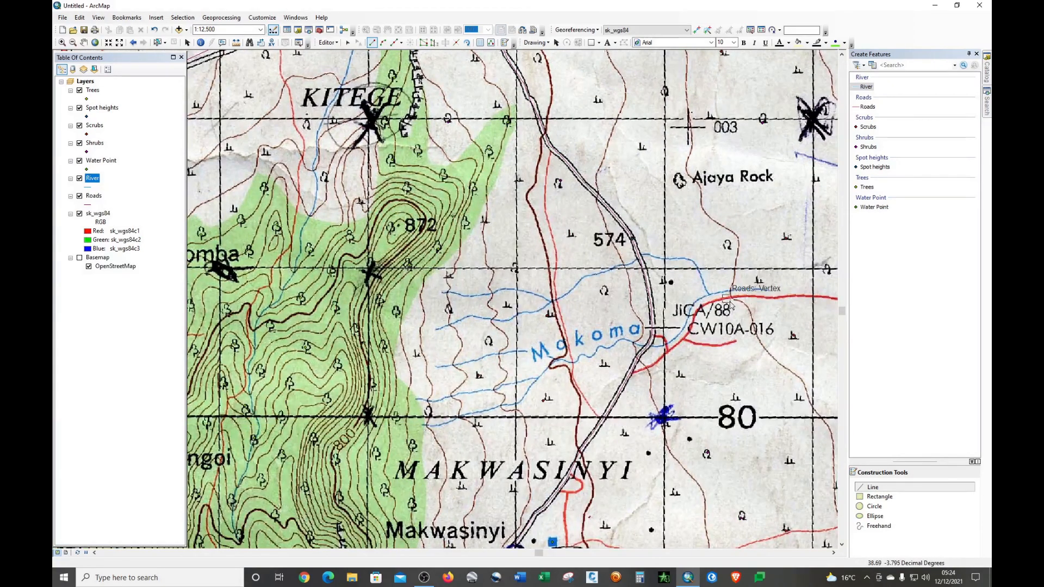
{"action": "scroll", "coordinate": [731, 299], "scroll_direction": "up", "scroll_amount": 2}
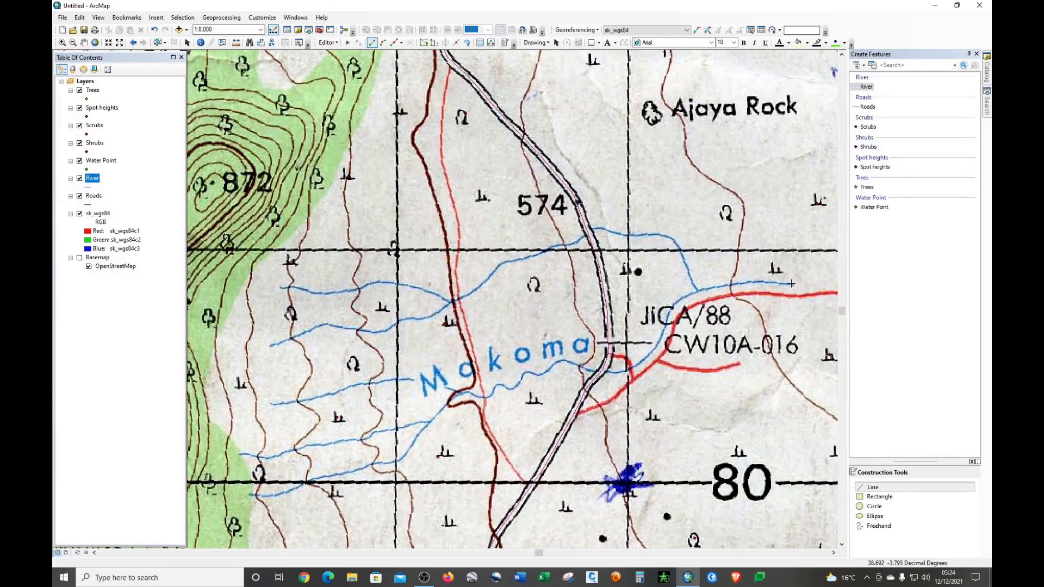
{"action": "left_click", "coordinate": [792, 283]}
{"action": "left_click", "coordinate": [771, 281]}
{"action": "left_click", "coordinate": [744, 281]}
{"action": "left_click", "coordinate": [721, 285]}
{"action": "left_click", "coordinate": [698, 289]}
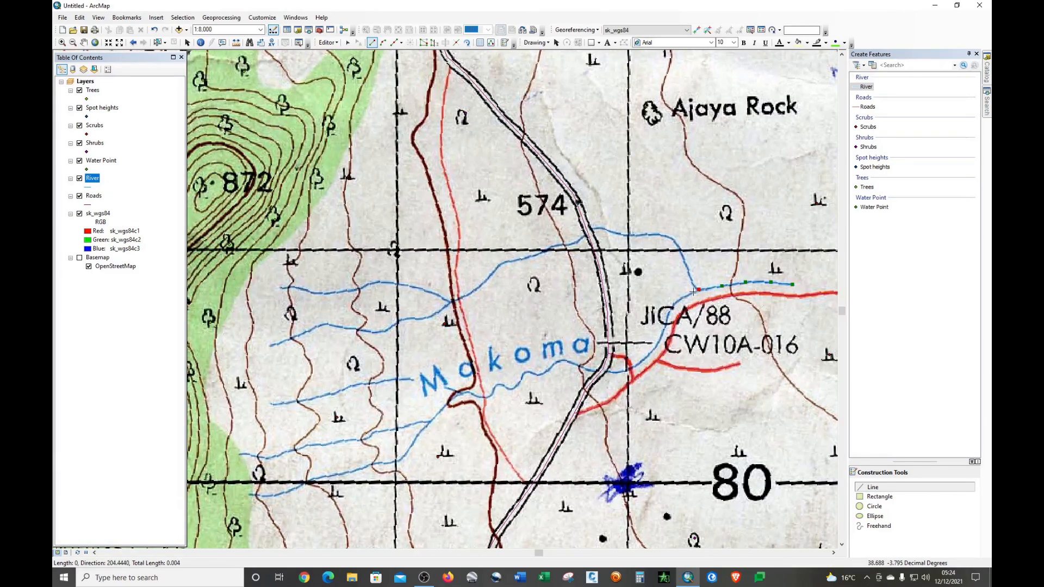
Extend the River line southwest along the blue stream past the JICA/88 label and across the double-line road
{"action": "left_click", "coordinate": [675, 300]}
{"action": "left_click", "coordinate": [666, 320]}
{"action": "left_click", "coordinate": [659, 337]}
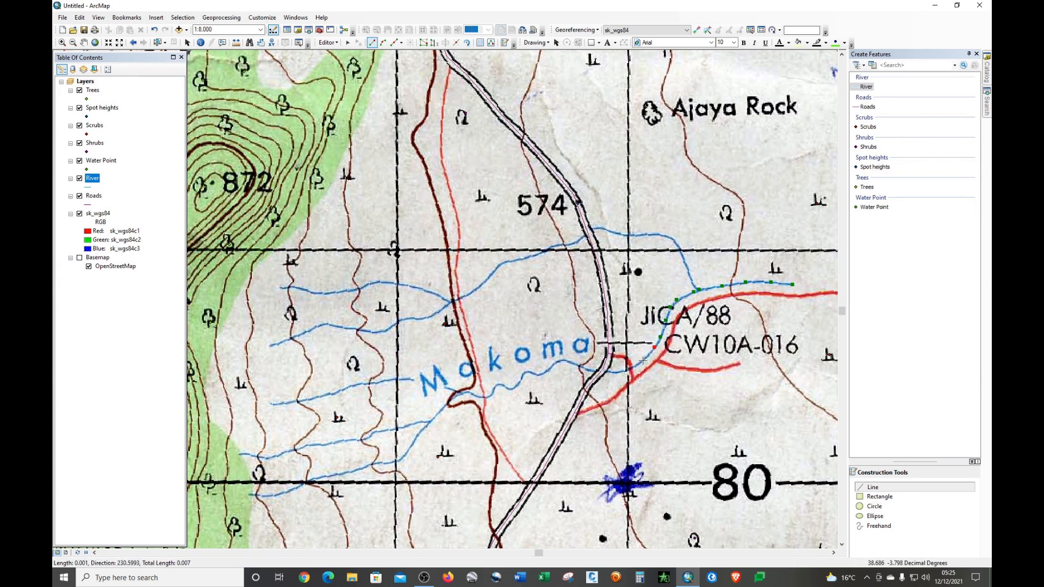
{"action": "left_click", "coordinate": [631, 370]}
{"action": "left_click", "coordinate": [609, 372]}
{"action": "left_click", "coordinate": [590, 369]}
Trace the meandering stream westward beneath the Makoma label toward the red track
{"action": "left_click", "coordinate": [573, 362]}
{"action": "left_click", "coordinate": [561, 360]}
{"action": "left_click", "coordinate": [547, 371]}
{"action": "left_click", "coordinate": [537, 374]}
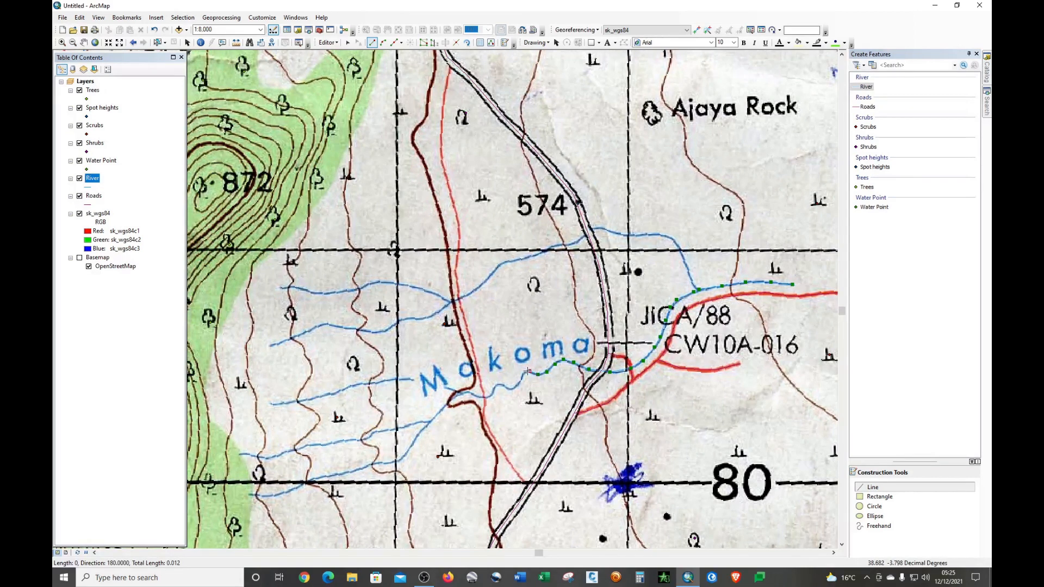
{"action": "left_click", "coordinate": [523, 374]}
{"action": "left_click", "coordinate": [508, 388]}
{"action": "left_click", "coordinate": [502, 386]}
{"action": "left_click", "coordinate": [495, 385]}
Continue the River line across the red track and the thick brown line's bend toward the first tributary fork
{"action": "scroll", "coordinate": [490, 393], "scroll_direction": "up", "scroll_amount": 2}
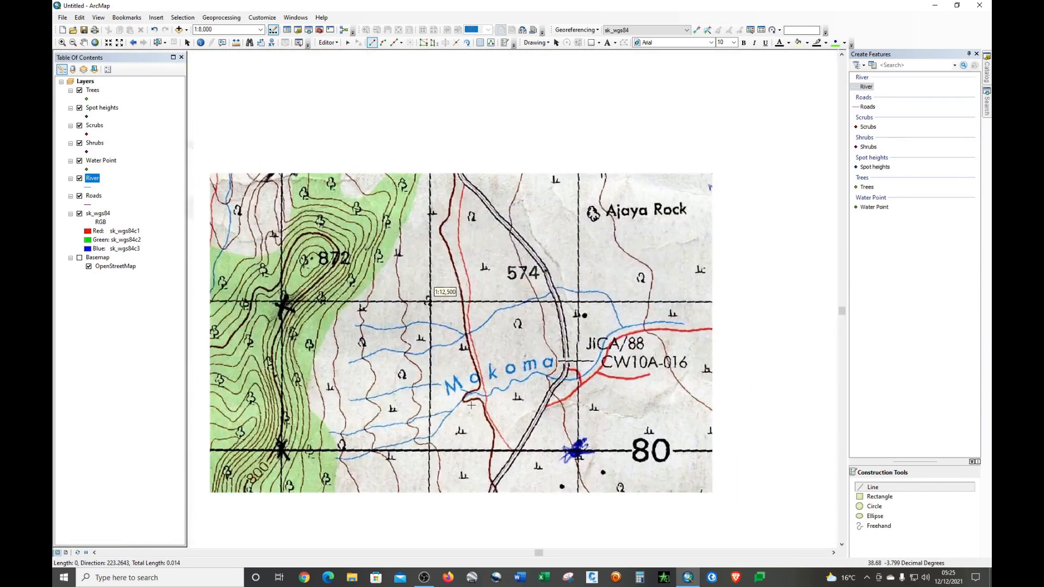
{"action": "scroll", "coordinate": [482, 400], "scroll_direction": "down", "scroll_amount": 2}
{"action": "scroll", "coordinate": [464, 407], "scroll_direction": "down", "scroll_amount": 2}
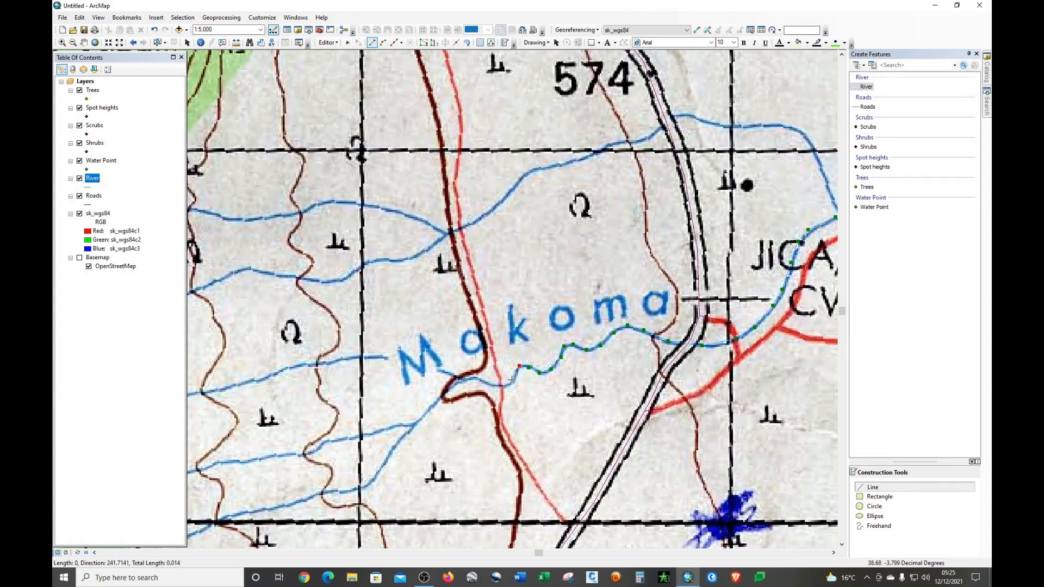
{"action": "left_click", "coordinate": [505, 387]}
{"action": "left_click", "coordinate": [495, 384]}
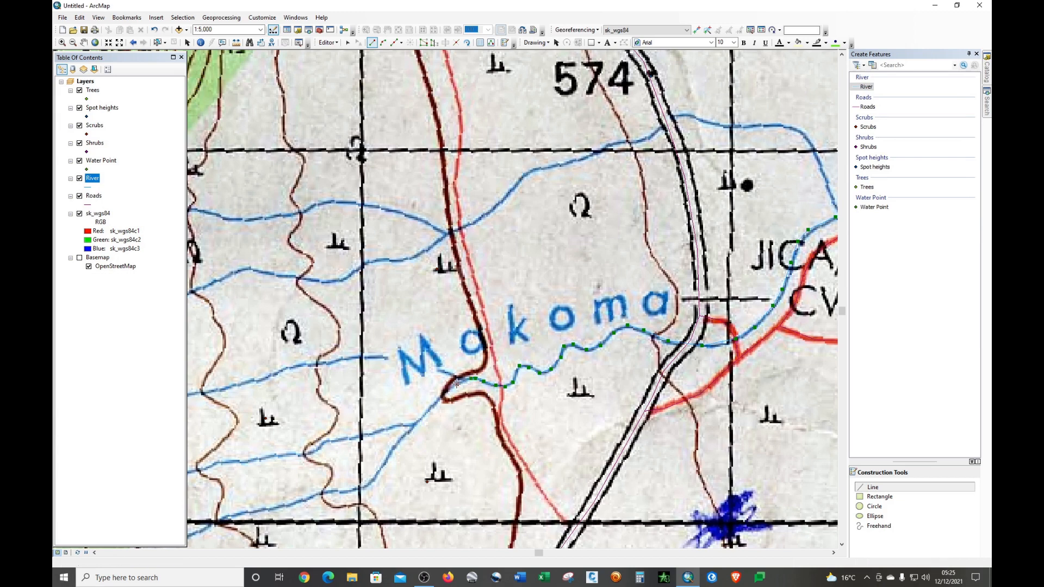
{"action": "left_click", "coordinate": [445, 394]}
{"action": "left_click", "coordinate": [427, 412]}
Trace the stream's southern branch southwest across the vertical grid line to the horizontal grid line through label 80
{"action": "left_click", "coordinate": [397, 443]}
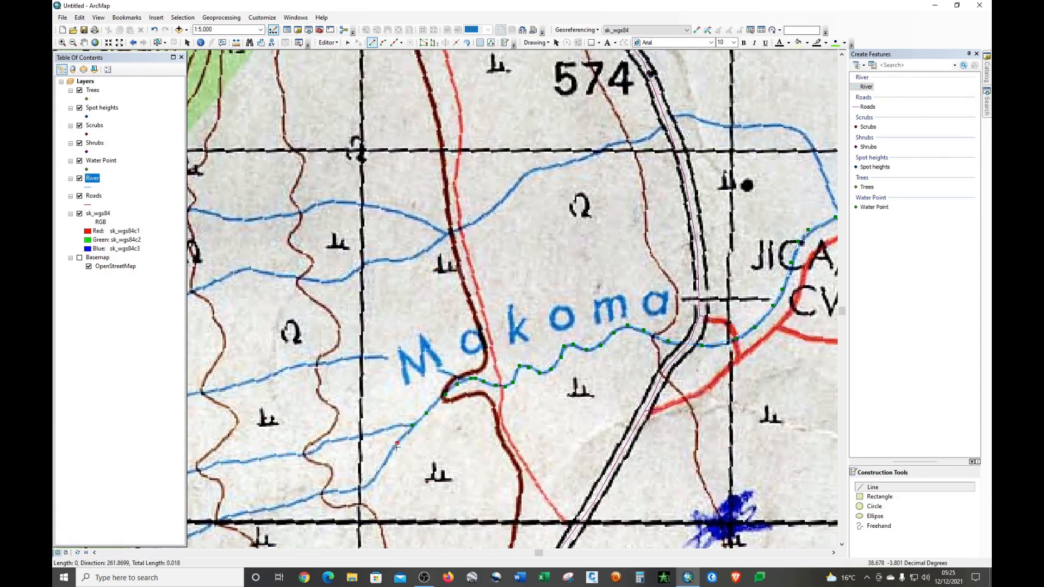
{"action": "left_click", "coordinate": [379, 471]}
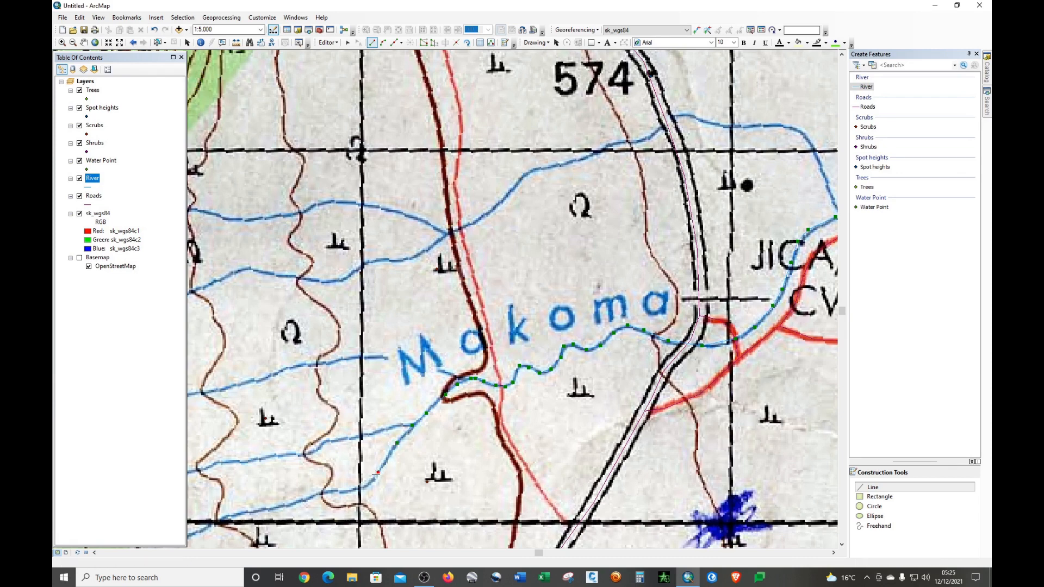
{"action": "left_click", "coordinate": [367, 484]}
{"action": "left_click", "coordinate": [343, 492]}
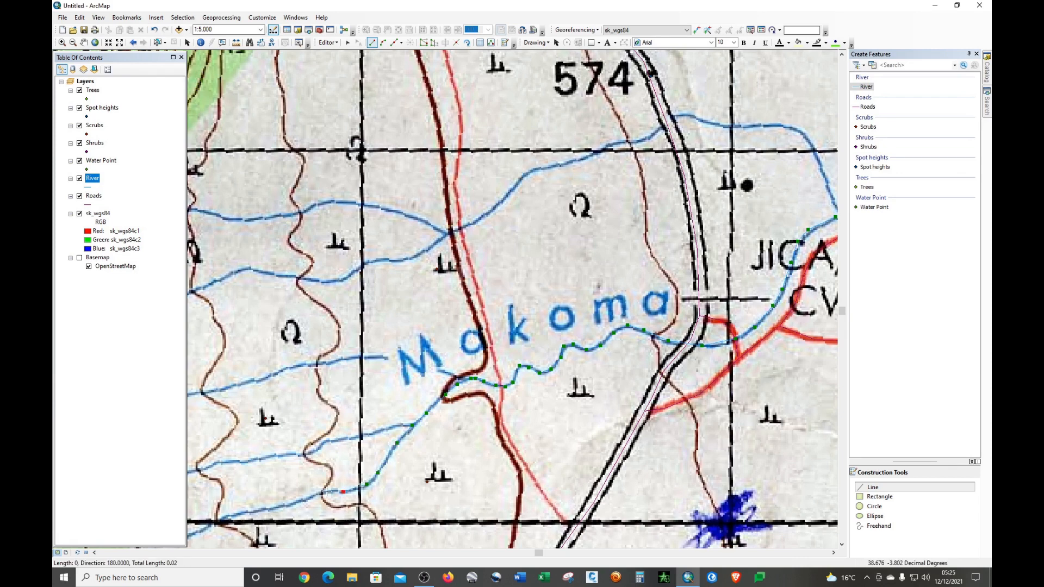
{"action": "left_click", "coordinate": [303, 500]}
{"action": "left_click", "coordinate": [276, 508]}
{"action": "left_click", "coordinate": [250, 512]}
{"action": "left_click", "coordinate": [220, 518]}
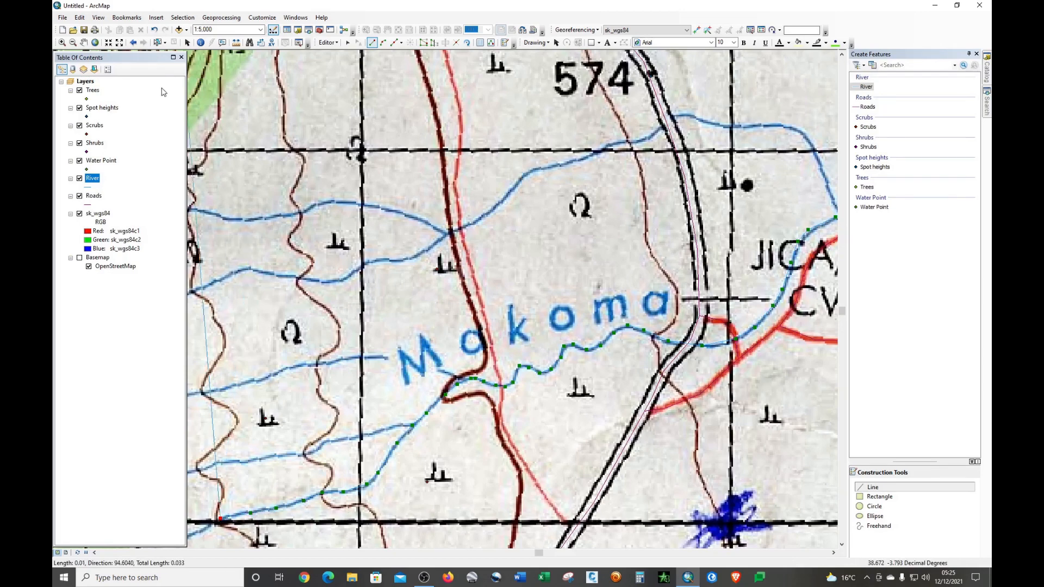
Trace the last stretch of the southern branch to its western end at the green forest edge, and finish the line
{"action": "left_click", "coordinate": [83, 42]}
{"action": "left_click_drag", "start_coordinate": [341, 408], "coordinate": [527, 350]}
{"action": "scroll", "coordinate": [527, 351], "scroll_direction": "down", "scroll_amount": 1}
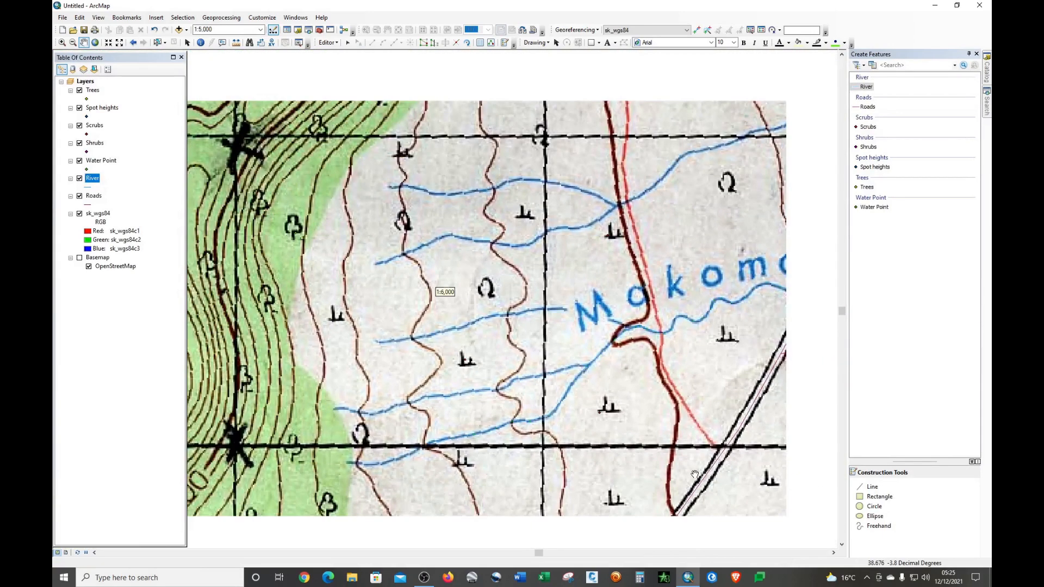
{"action": "left_click", "coordinate": [873, 488]}
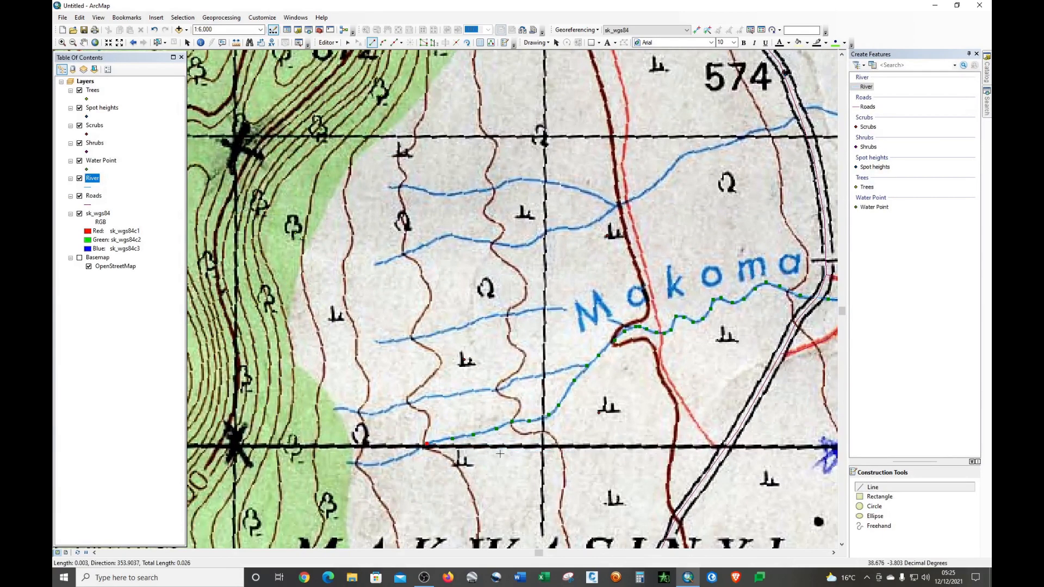
{"action": "left_click", "coordinate": [406, 455]}
{"action": "left_click", "coordinate": [387, 462]}
{"action": "left_click", "coordinate": [376, 463]}
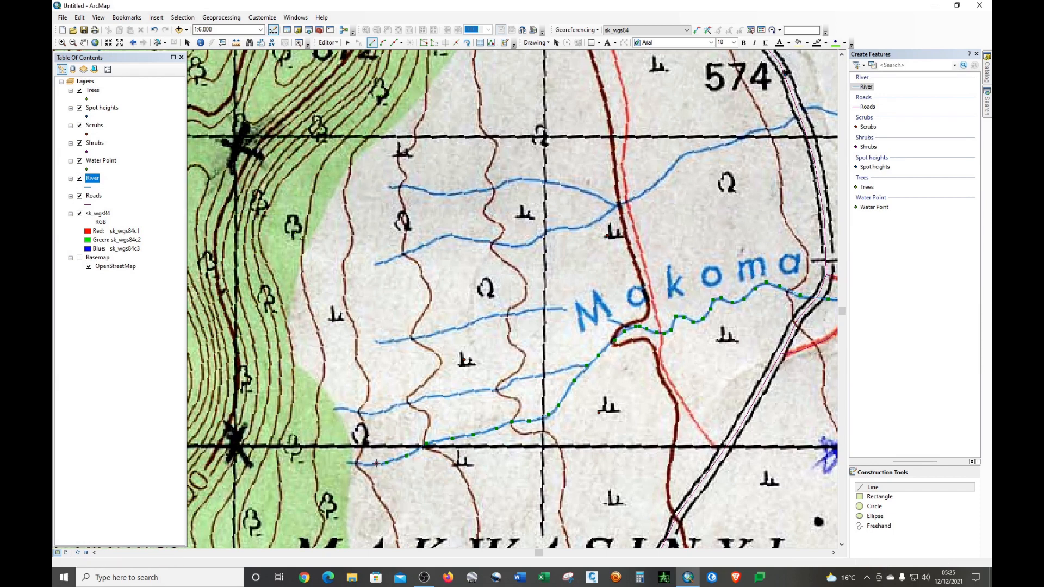
{"action": "double_click", "coordinate": [346, 463]}
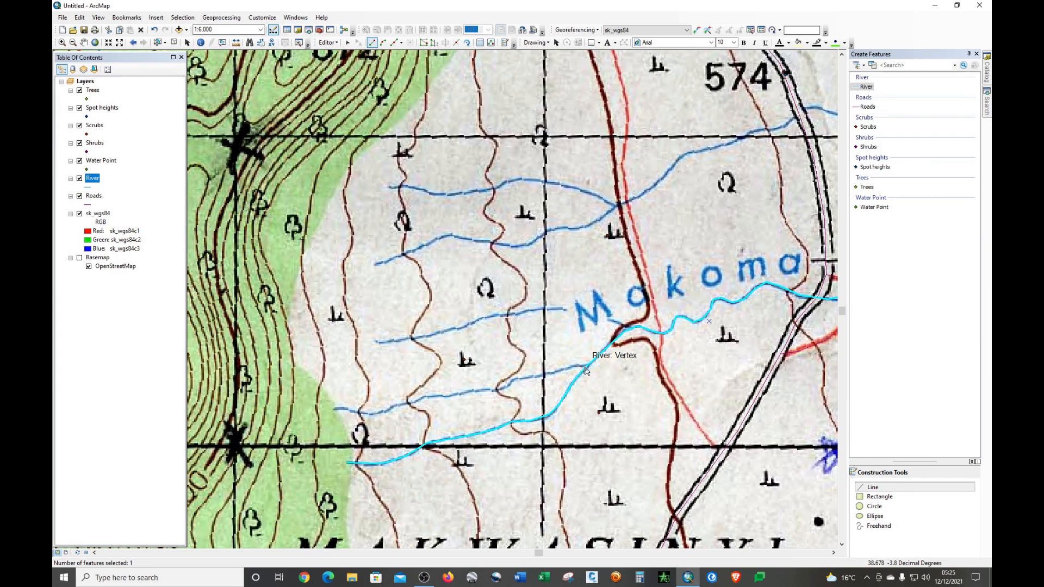
Display the snapping options, check the available snap types such as End Snapping, and close them
{"action": "left_click", "coordinate": [335, 43]}
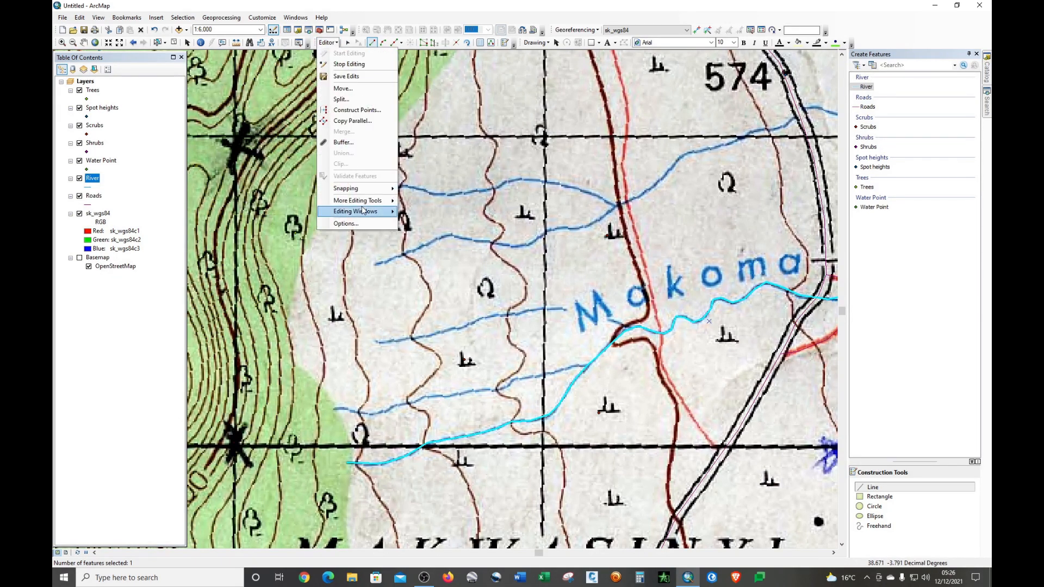
{"action": "mouse_move", "coordinate": [369, 189]}
{"action": "left_click", "coordinate": [419, 190]}
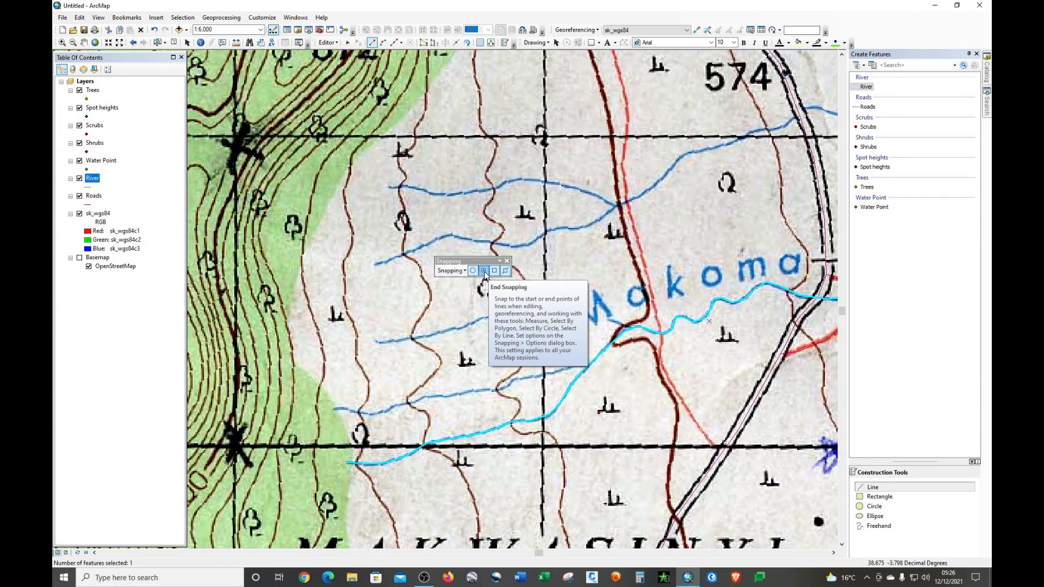
{"action": "left_click", "coordinate": [506, 261]}
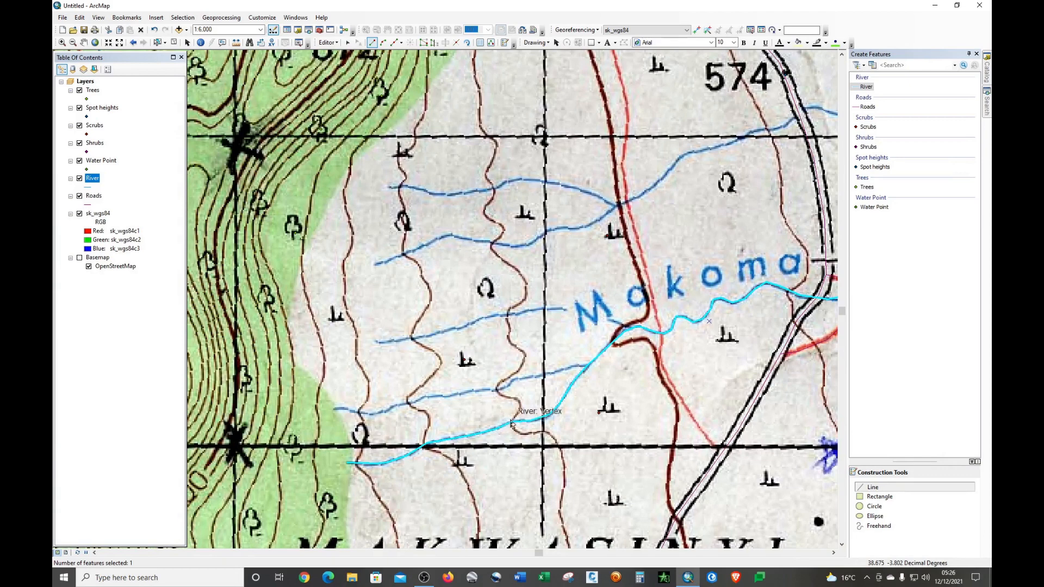
Start a River line at the second tributary's fork off the southern branch and trace it west across the vertical grid line and brown contour
{"action": "left_click", "coordinate": [587, 366]}
{"action": "left_click", "coordinate": [572, 366]}
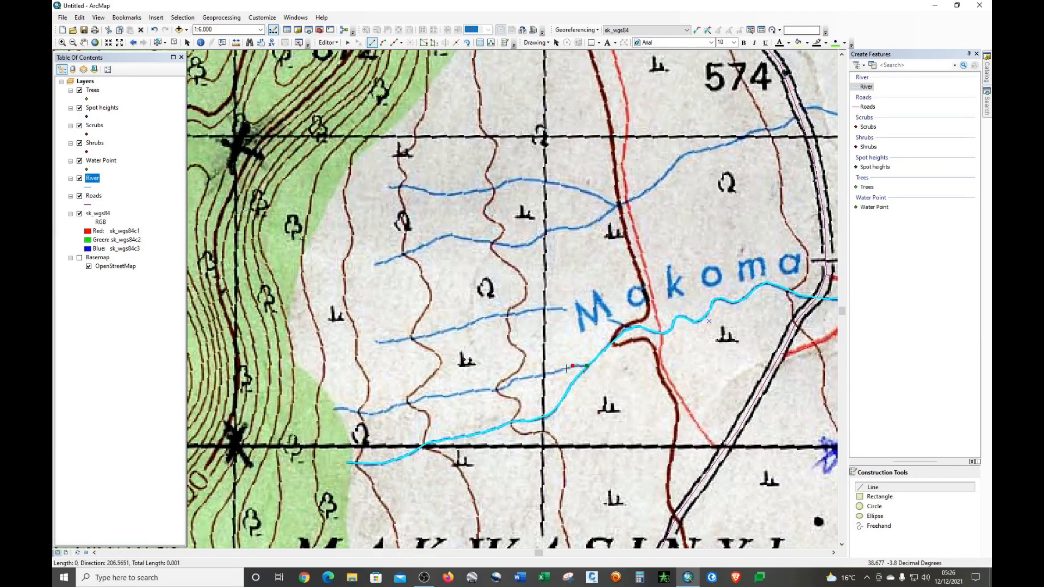
{"action": "left_click", "coordinate": [556, 370]}
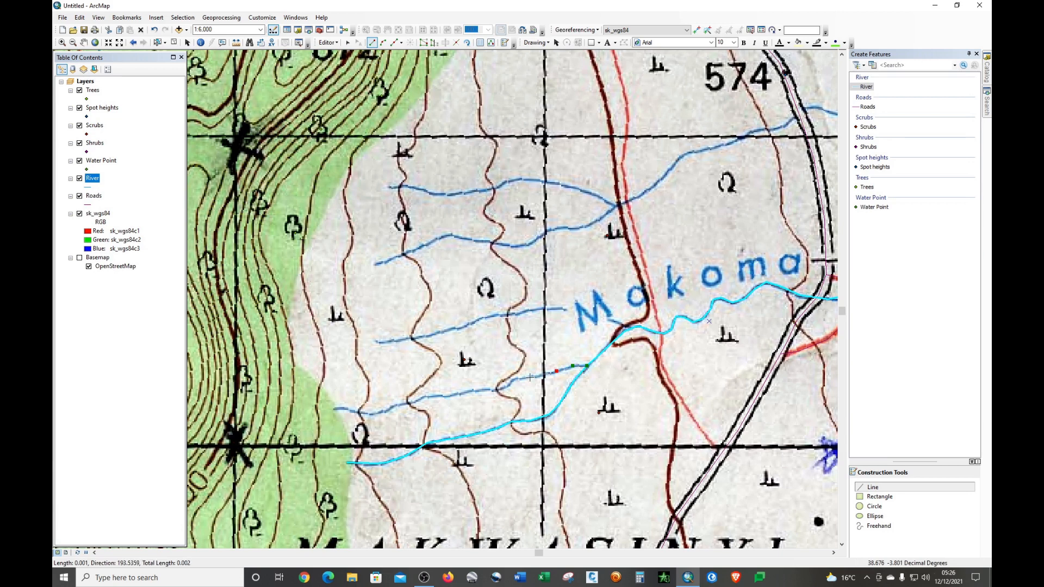
{"action": "left_click", "coordinate": [530, 377]}
{"action": "left_click", "coordinate": [511, 381]}
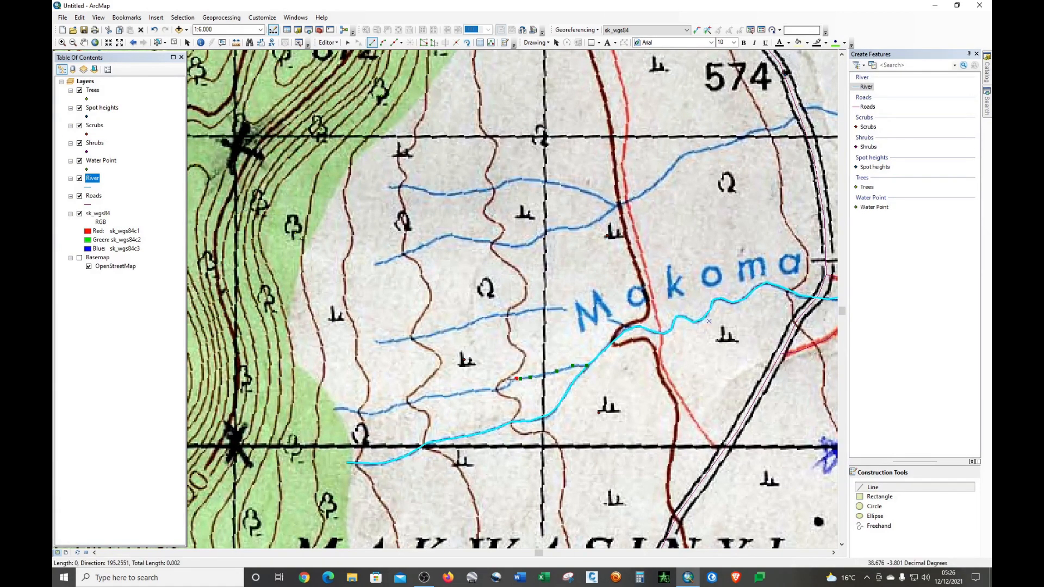
{"action": "left_click", "coordinate": [496, 390]}
{"action": "left_click", "coordinate": [481, 390]}
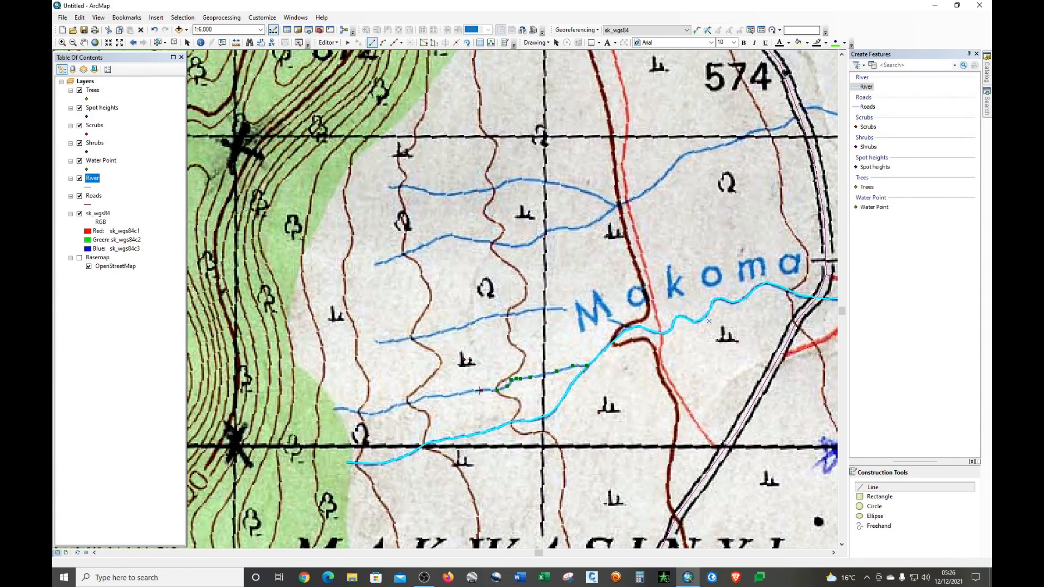
Trace the rest of the second tributary west to its end near the green forest edge, and finish the line
{"action": "left_click", "coordinate": [448, 398]}
{"action": "left_click", "coordinate": [423, 397]}
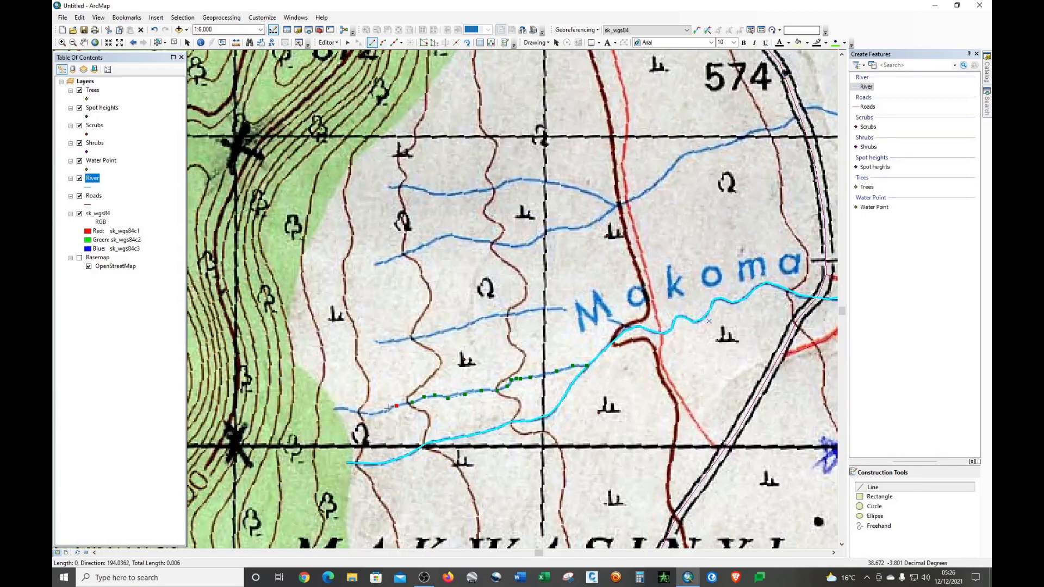
{"action": "left_click", "coordinate": [382, 413]}
{"action": "left_click", "coordinate": [360, 413]}
{"action": "left_click", "coordinate": [341, 407]}
{"action": "double_click", "coordinate": [333, 407]}
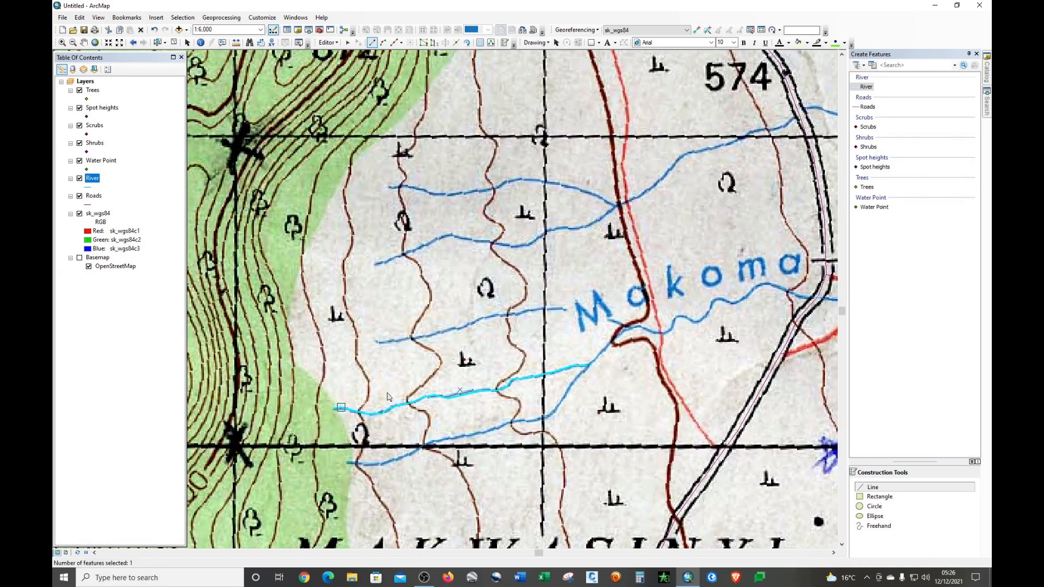
Digitize the separate stream west of the Makoma label as a River line from its eastern end to its western end
{"action": "left_click", "coordinate": [561, 310]}
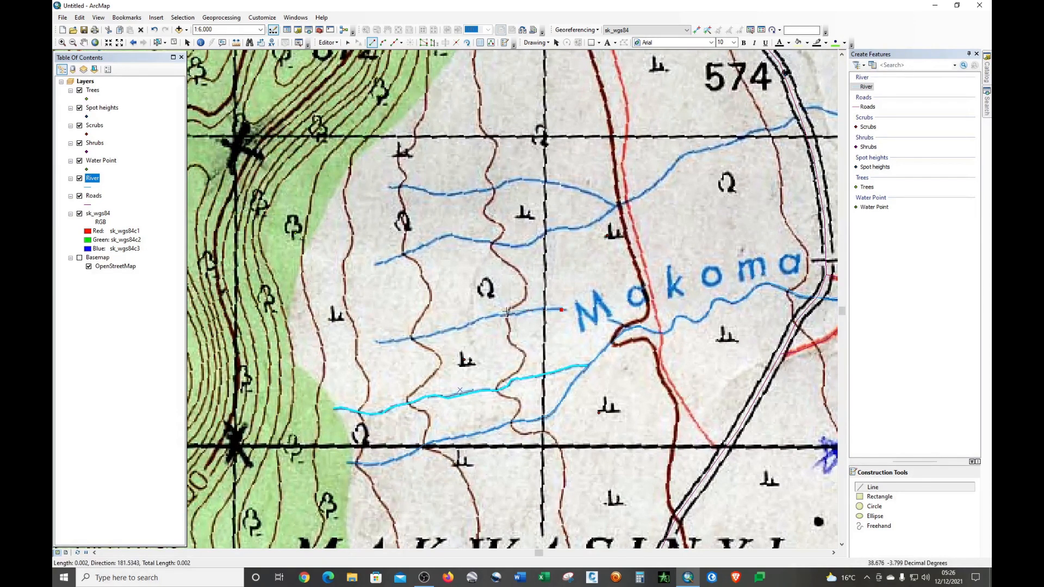
{"action": "left_click", "coordinate": [534, 310]}
{"action": "left_click", "coordinate": [515, 313]}
{"action": "left_click", "coordinate": [491, 315]}
{"action": "left_click", "coordinate": [465, 323]}
{"action": "left_click", "coordinate": [438, 330]}
{"action": "left_click", "coordinate": [412, 338]}
{"action": "double_click", "coordinate": [377, 340]}
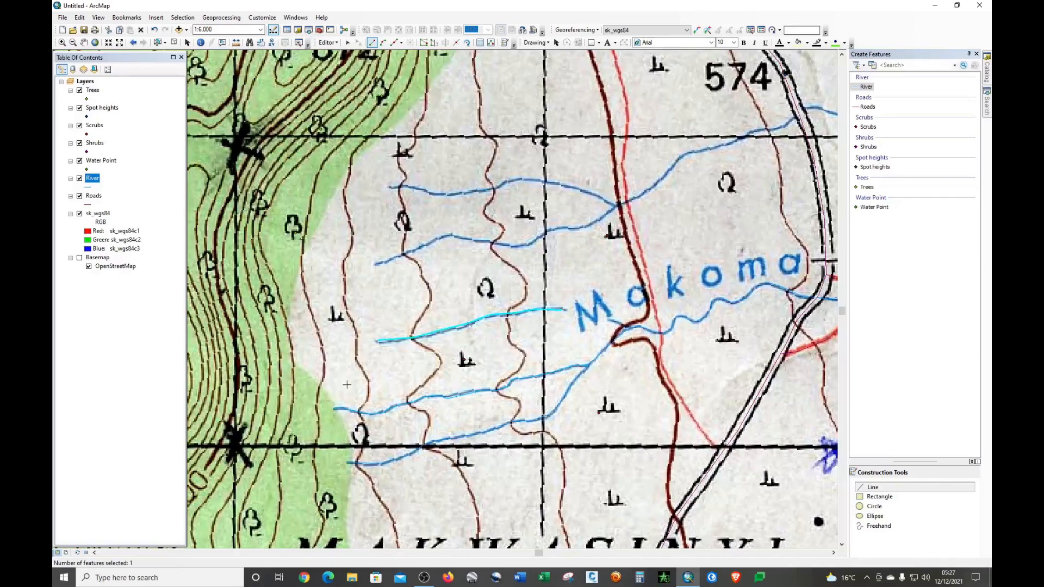
Start a River line at the main river's fork near the JICA/88 label and trace the northern tributary up and west toward the double-line road
{"action": "scroll", "coordinate": [293, 379], "scroll_direction": "down", "scroll_amount": 3}
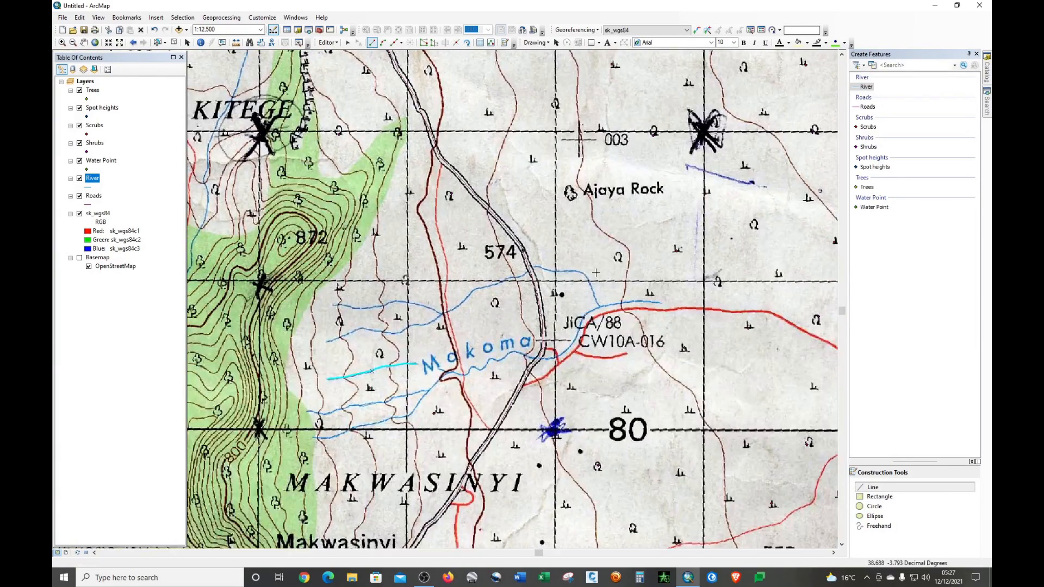
{"action": "scroll", "coordinate": [646, 292], "scroll_direction": "up", "scroll_amount": 2}
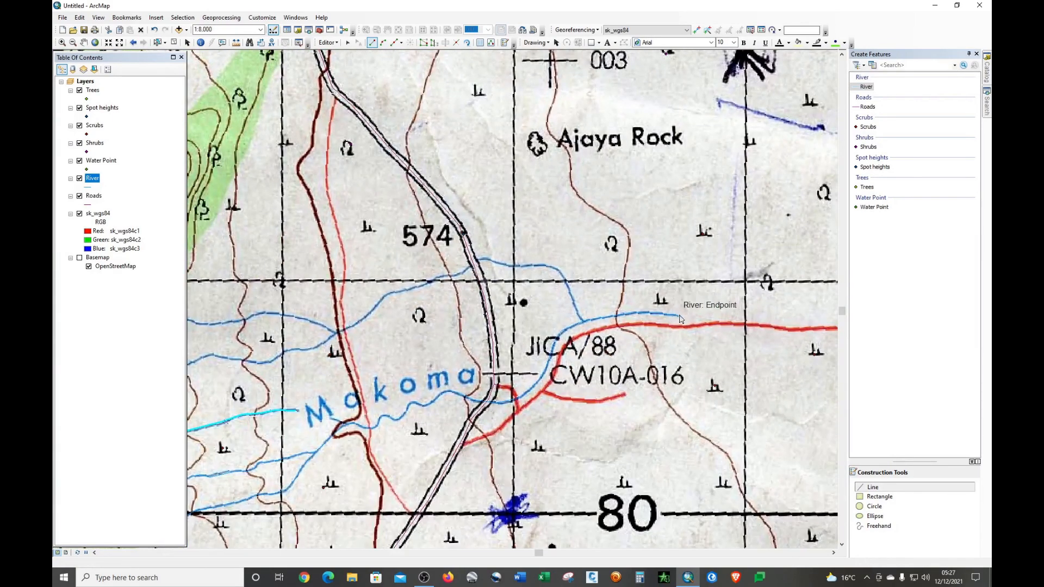
{"action": "left_click", "coordinate": [584, 321]}
{"action": "left_click", "coordinate": [577, 313]}
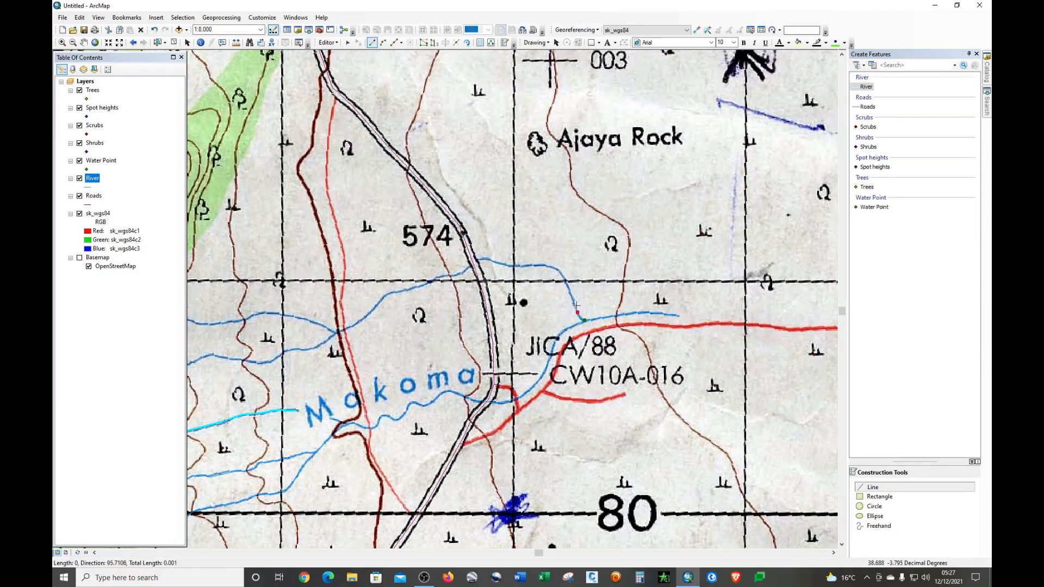
{"action": "left_click", "coordinate": [569, 291]}
{"action": "left_click", "coordinate": [565, 277]}
{"action": "left_click", "coordinate": [555, 268]}
{"action": "left_click", "coordinate": [540, 264]}
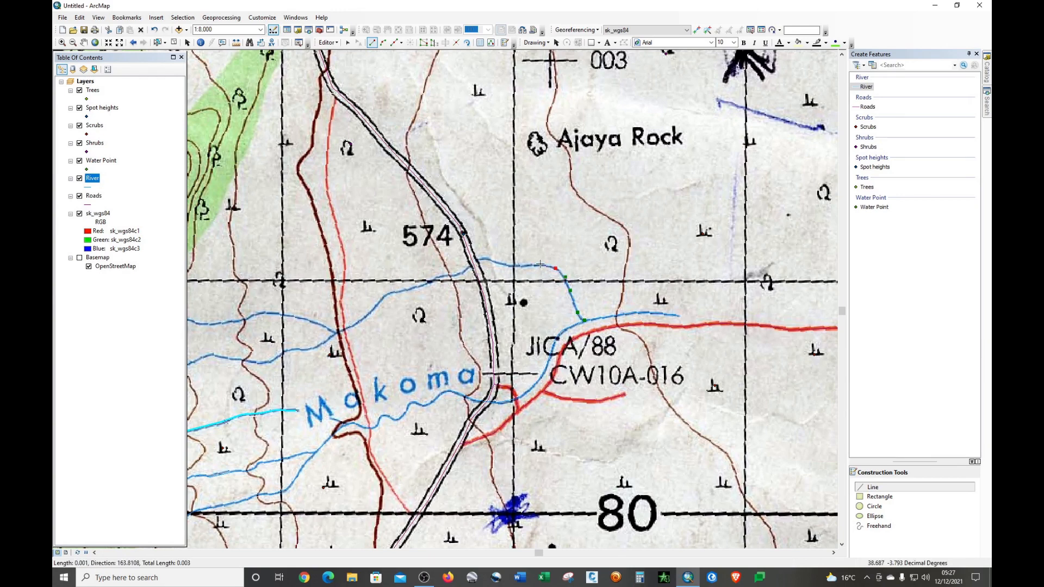
{"action": "left_click", "coordinate": [516, 265]}
{"action": "left_click", "coordinate": [499, 263]}
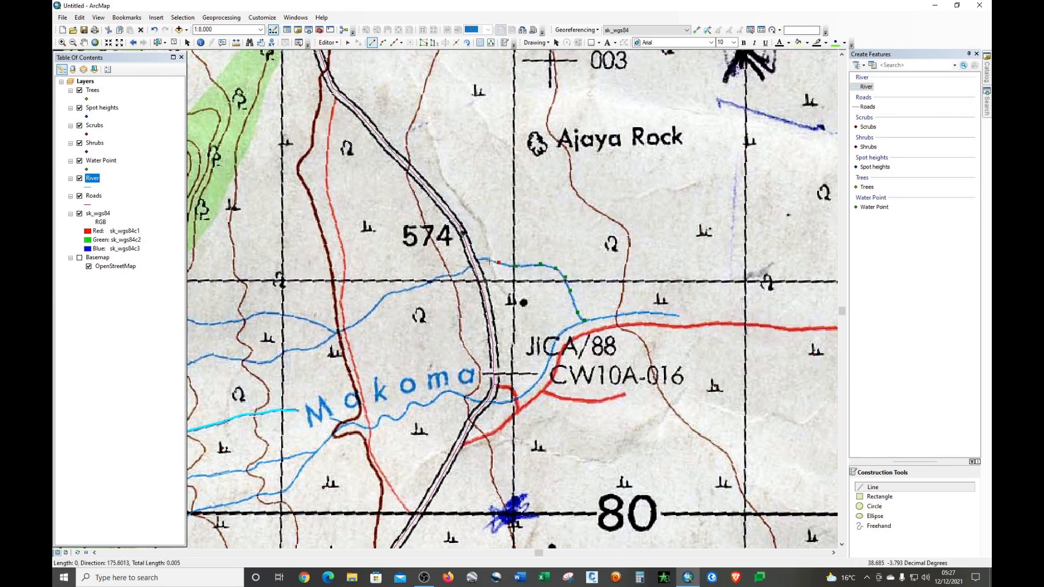
Continue the northern tributary across the double-line road below label 574 and southwest past the horizontal grid line
{"action": "left_click", "coordinate": [484, 258]}
{"action": "left_click", "coordinate": [472, 263]}
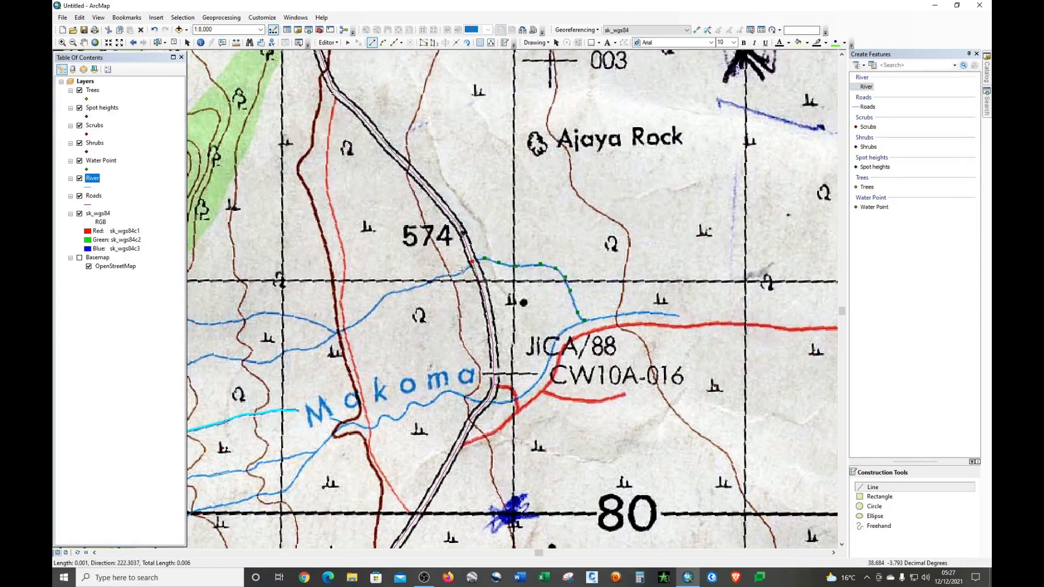
{"action": "left_click", "coordinate": [461, 272]}
{"action": "left_click", "coordinate": [449, 275]}
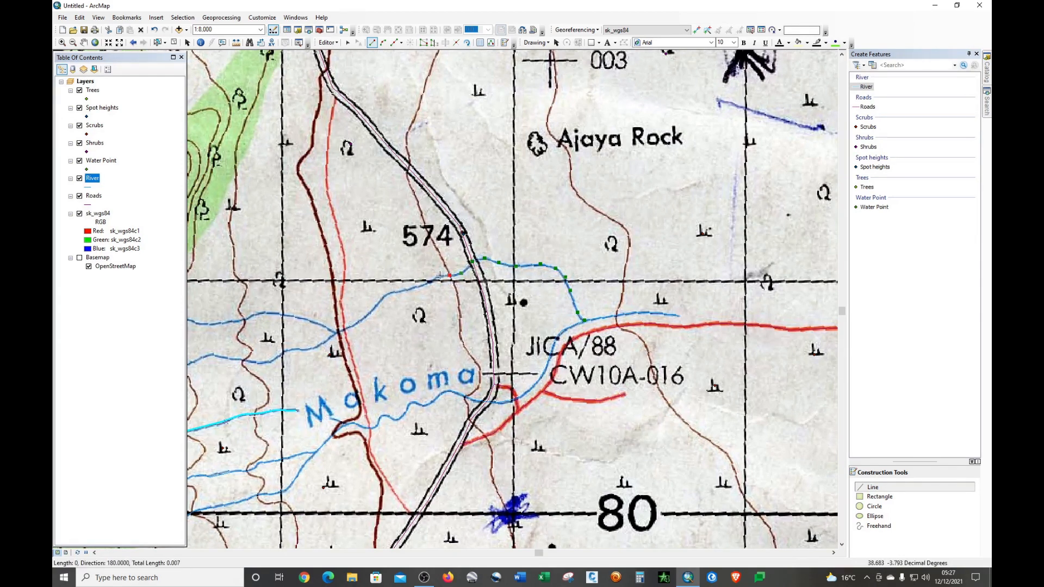
{"action": "left_click", "coordinate": [438, 276]}
{"action": "left_click", "coordinate": [428, 281]}
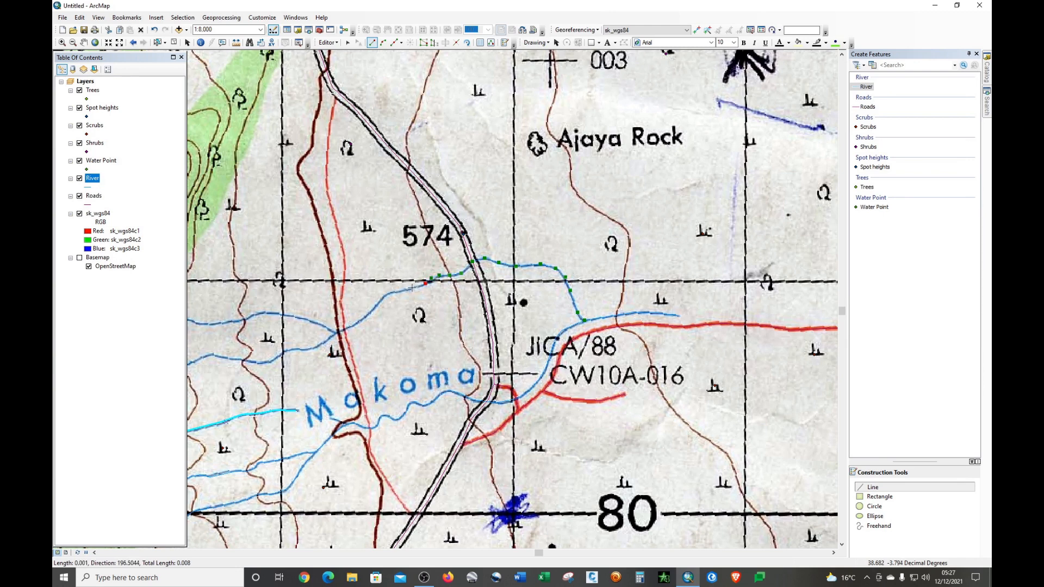
{"action": "left_click", "coordinate": [412, 287]}
{"action": "left_click", "coordinate": [399, 291]}
{"action": "left_click", "coordinate": [384, 294]}
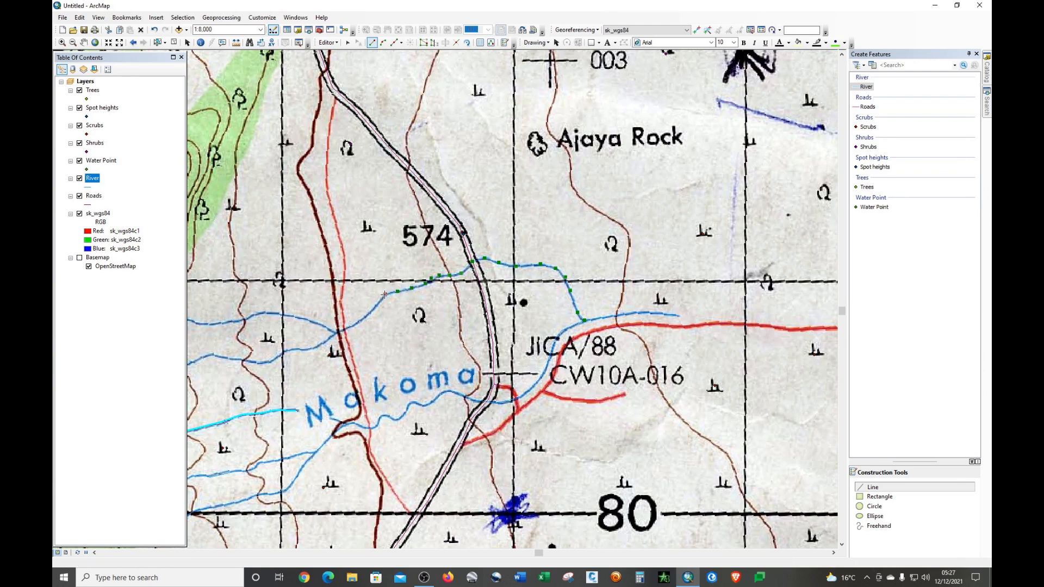
Continue the northern tributary southwest across the red track and thick brown line, past the fork into its lower branch
{"action": "left_click", "coordinate": [377, 301]}
{"action": "left_click", "coordinate": [365, 316]}
{"action": "left_click", "coordinate": [349, 326]}
{"action": "left_click", "coordinate": [335, 332]}
{"action": "left_click", "coordinate": [323, 343]}
{"action": "left_click", "coordinate": [309, 349]}
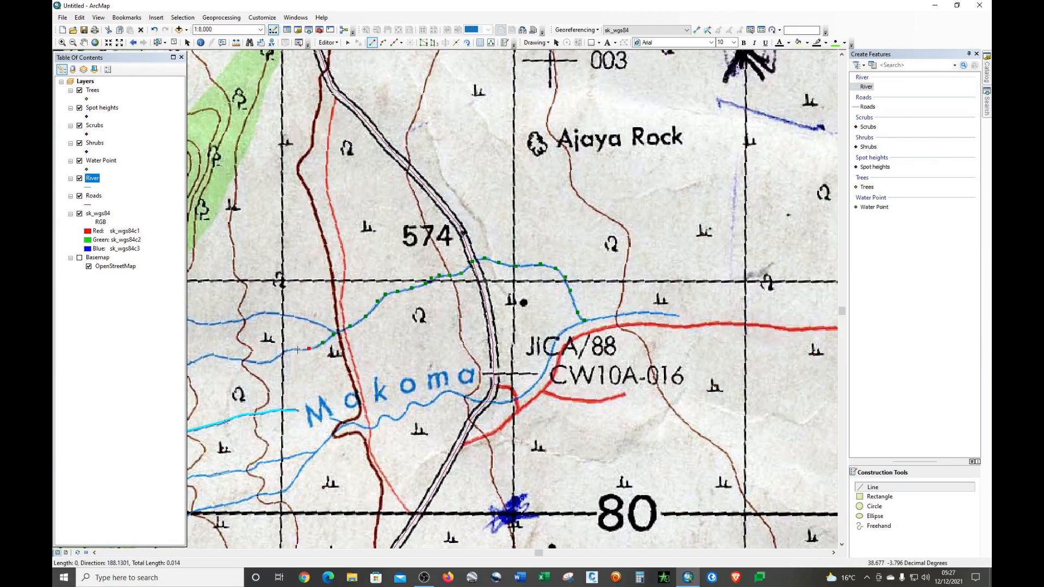
Trace the lower branch of the northern tributary west to its end near the green forest, and finish the line
{"action": "left_click", "coordinate": [278, 354]}
{"action": "left_click", "coordinate": [261, 362]}
{"action": "left_click", "coordinate": [244, 360]}
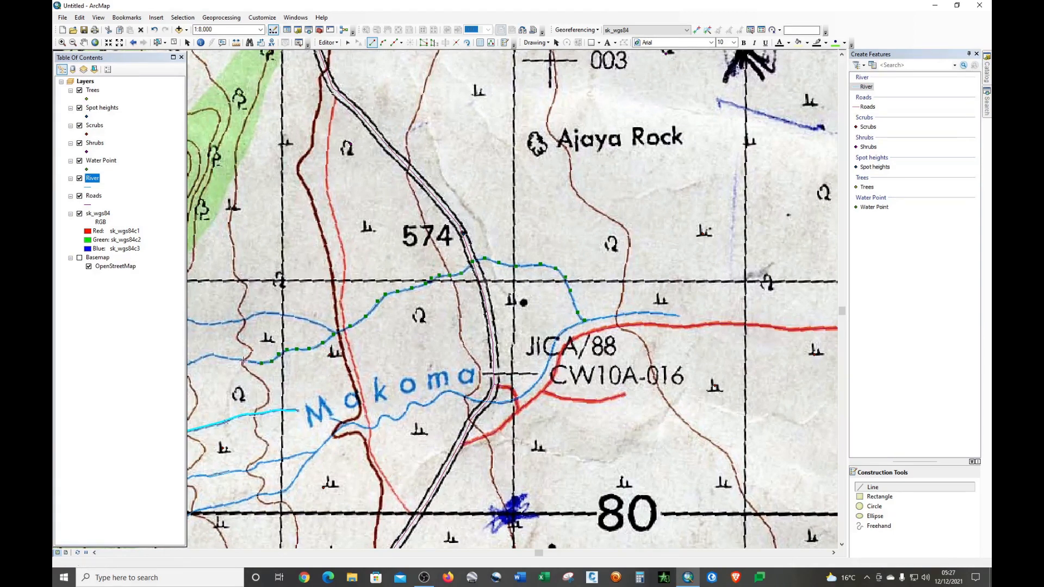
{"action": "left_click", "coordinate": [224, 358]}
{"action": "scroll", "coordinate": [376, 346], "scroll_direction": "down", "scroll_amount": 3}
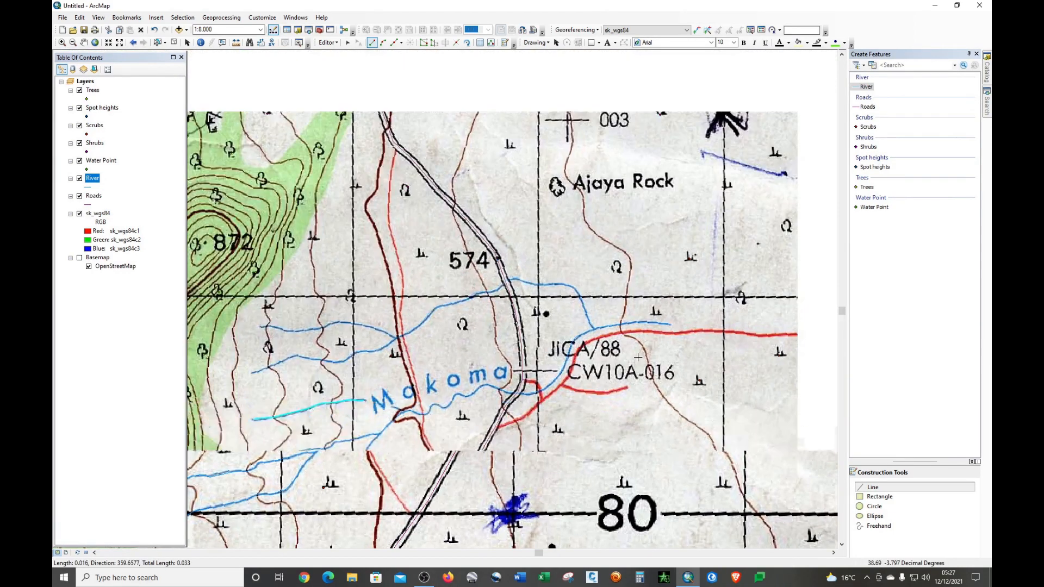
{"action": "scroll", "coordinate": [376, 348], "scroll_direction": "up", "scroll_amount": 2}
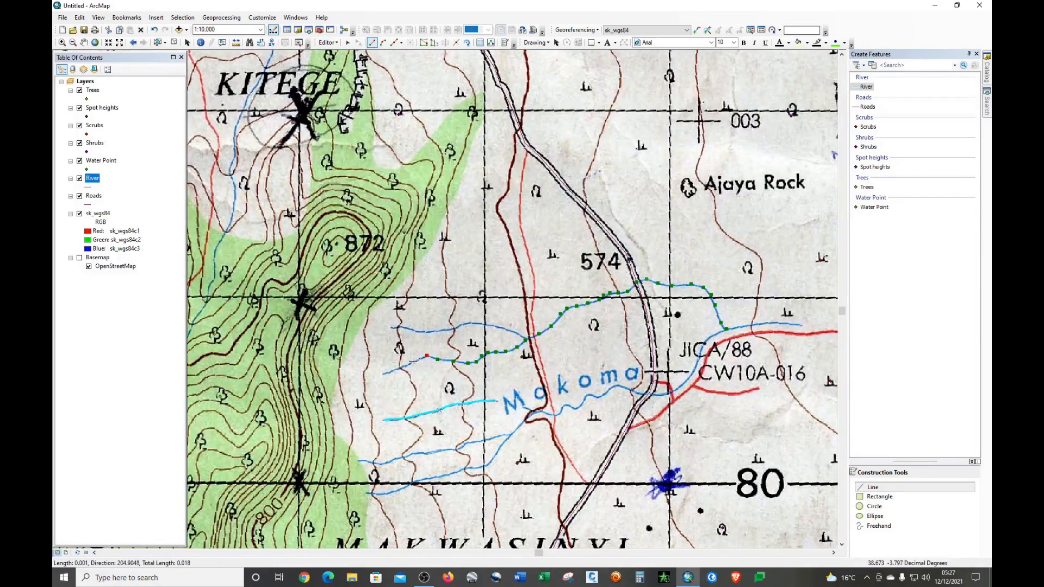
{"action": "left_click", "coordinate": [395, 370]}
{"action": "double_click", "coordinate": [382, 373]}
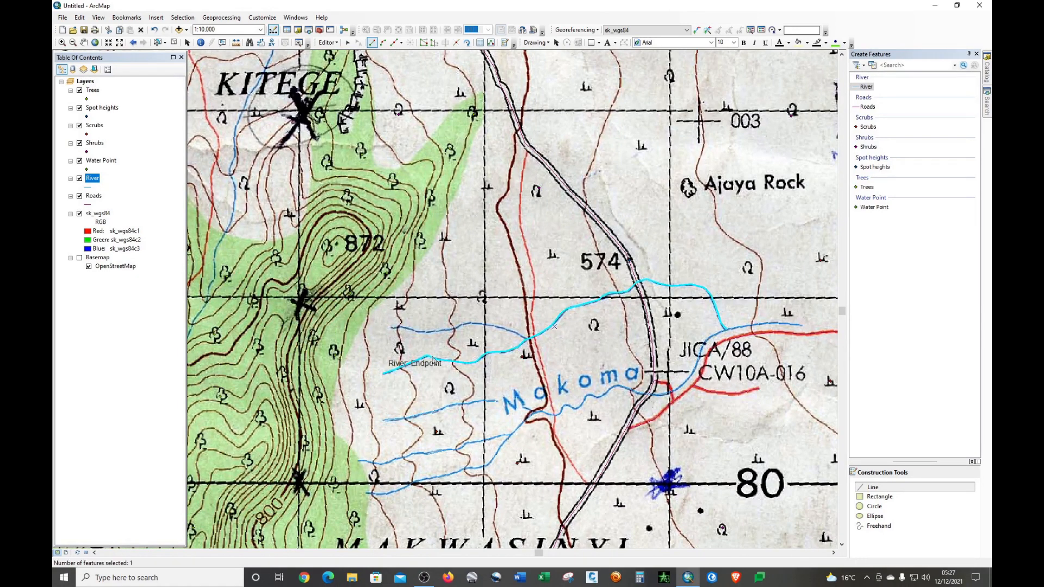
Start a River line at the fork on the thick brown line and trace the upper branch northwest past the vertical grid line
{"action": "left_click", "coordinate": [526, 341]}
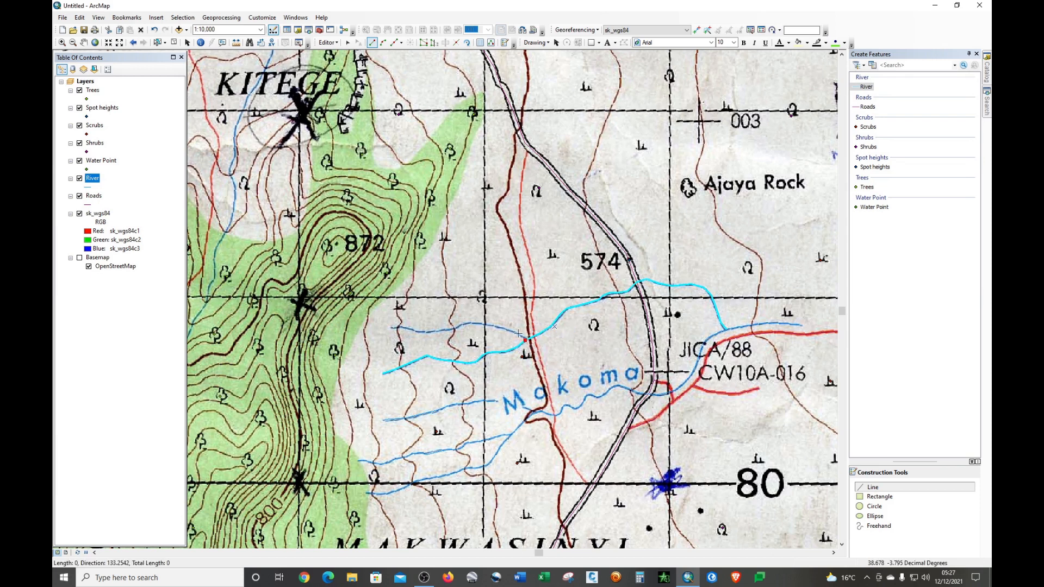
{"action": "left_click", "coordinate": [516, 333]}
{"action": "left_click", "coordinate": [508, 331]}
{"action": "left_click", "coordinate": [497, 328]}
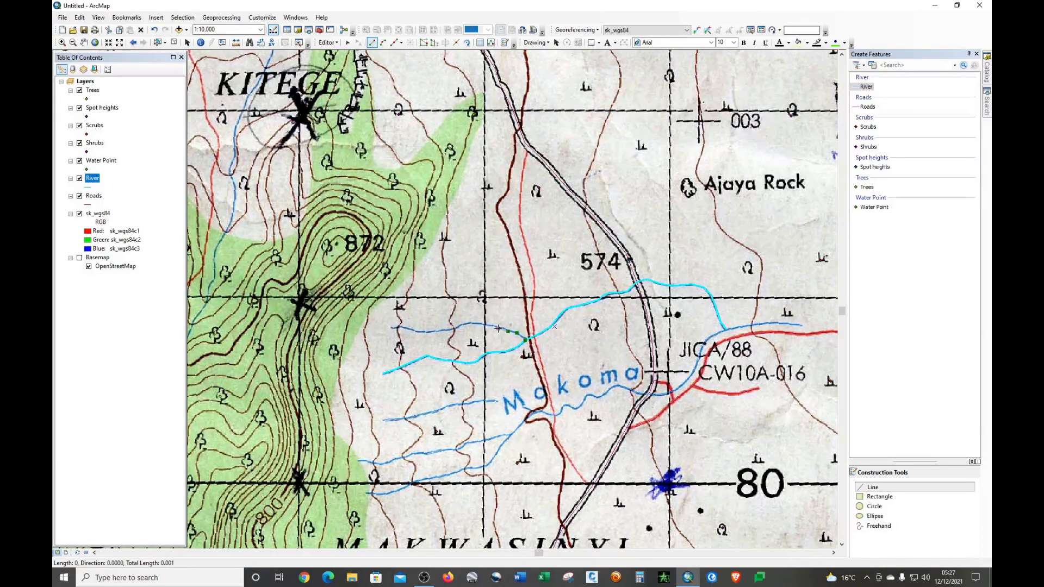
{"action": "left_click", "coordinate": [490, 326]}
{"action": "left_click", "coordinate": [478, 324]}
{"action": "left_click", "coordinate": [469, 323]}
Trace the remaining upper branch west to its end near the green forest edge, and finish the line
{"action": "left_click", "coordinate": [458, 325]}
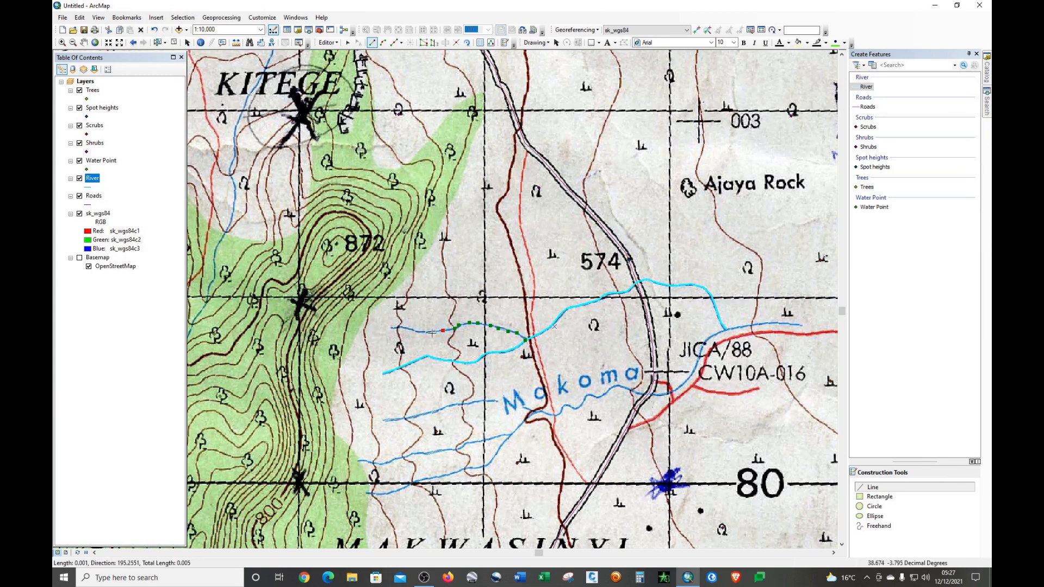
{"action": "left_click", "coordinate": [432, 330]}
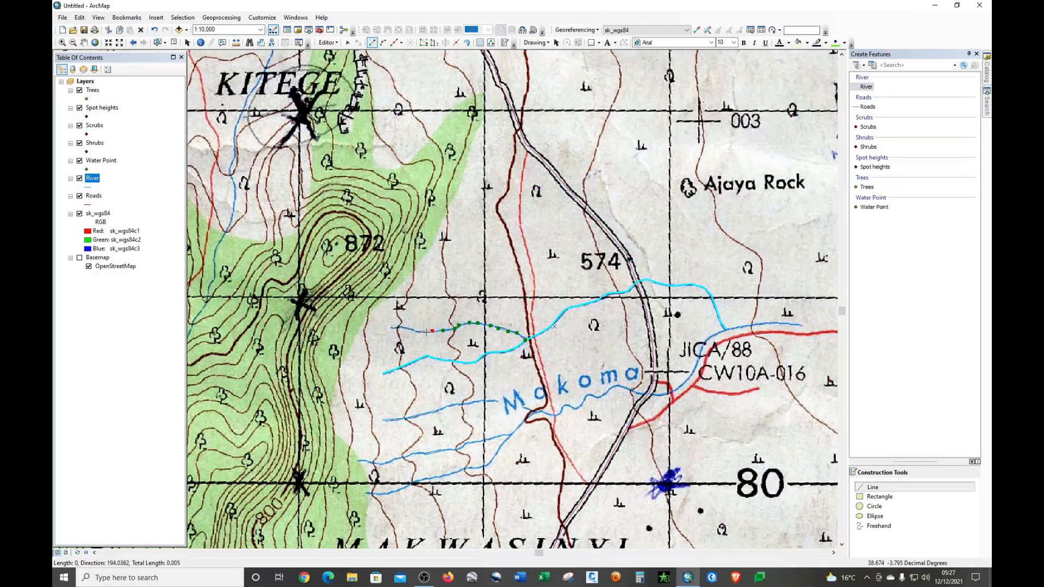
{"action": "left_click", "coordinate": [418, 332]}
{"action": "left_click", "coordinate": [410, 328]}
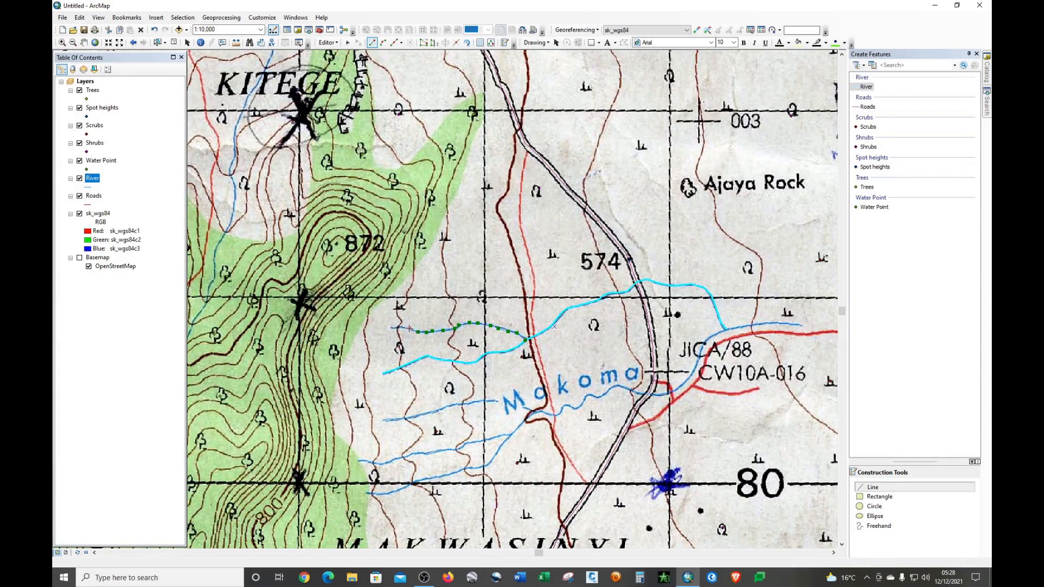
{"action": "left_click", "coordinate": [397, 326]}
{"action": "double_click", "coordinate": [392, 327]}
Review the digitized streams against the whole Kasigau map and save the edits
{"action": "scroll", "coordinate": [350, 389], "scroll_direction": "down", "scroll_amount": 1}
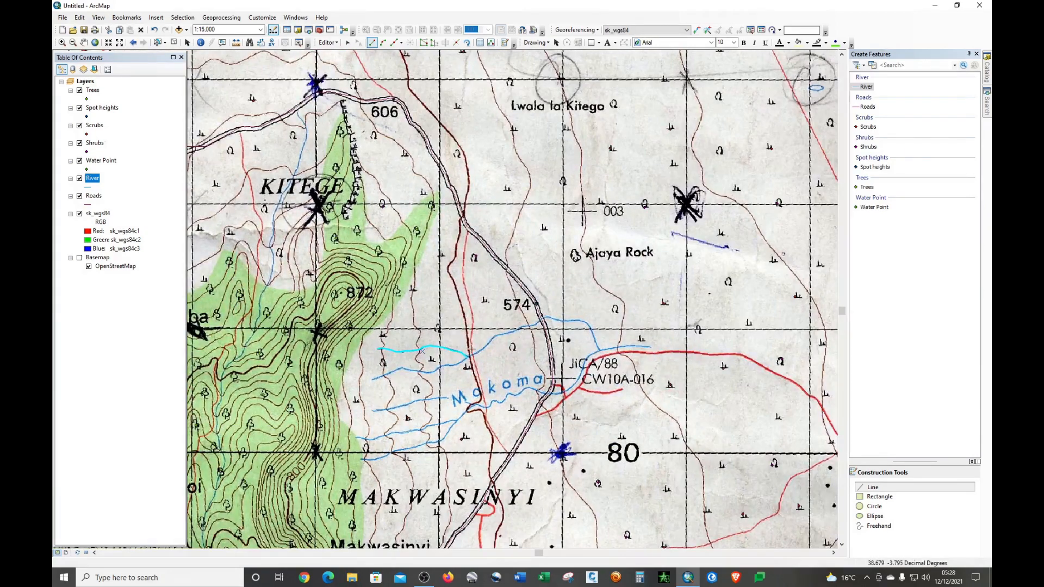
{"action": "scroll", "coordinate": [516, 348], "scroll_direction": "down", "scroll_amount": 1}
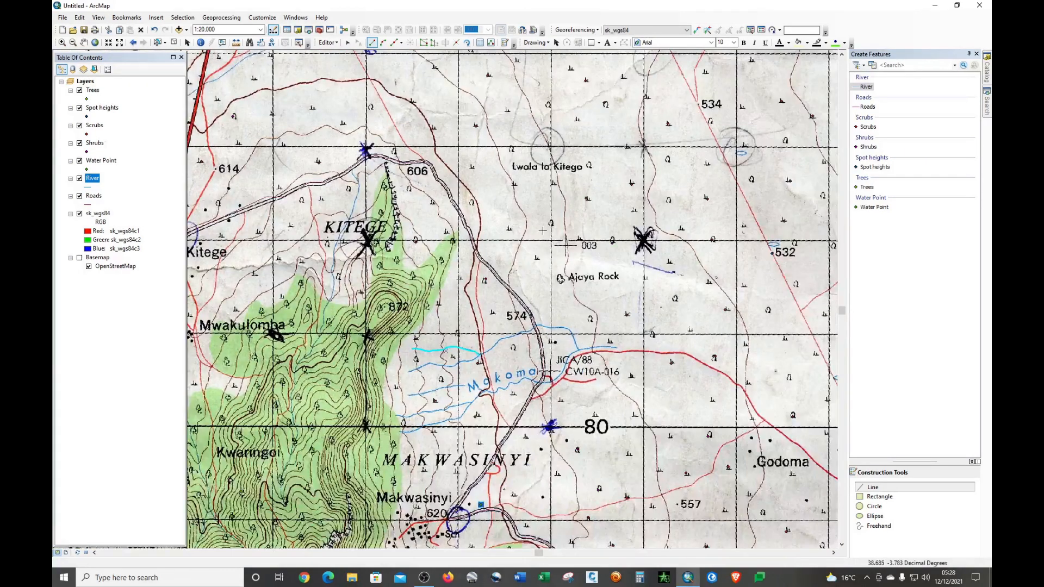
{"action": "scroll", "coordinate": [543, 231], "scroll_direction": "down", "scroll_amount": 1}
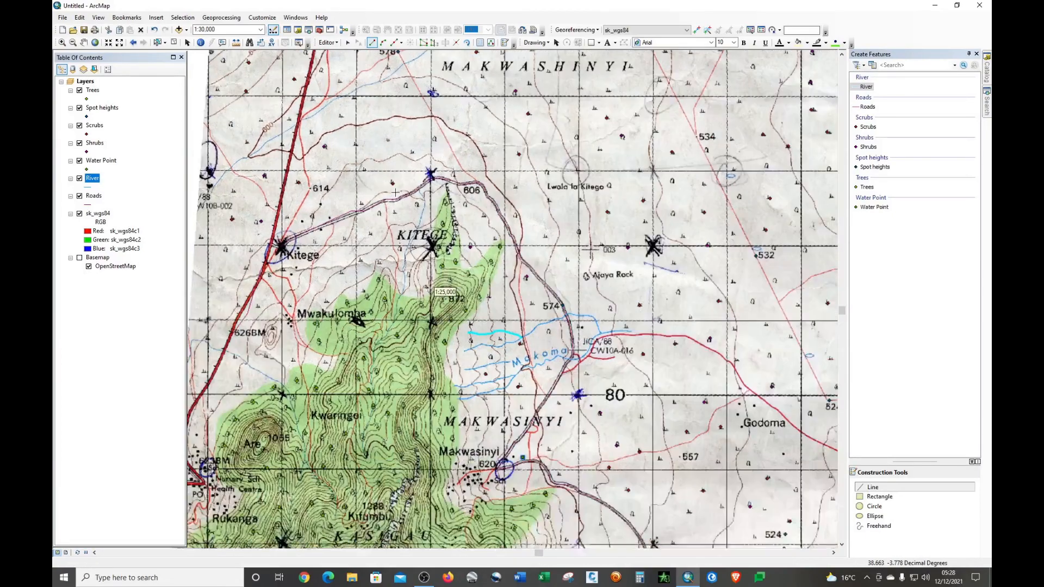
{"action": "scroll", "coordinate": [395, 197], "scroll_direction": "up", "scroll_amount": 1}
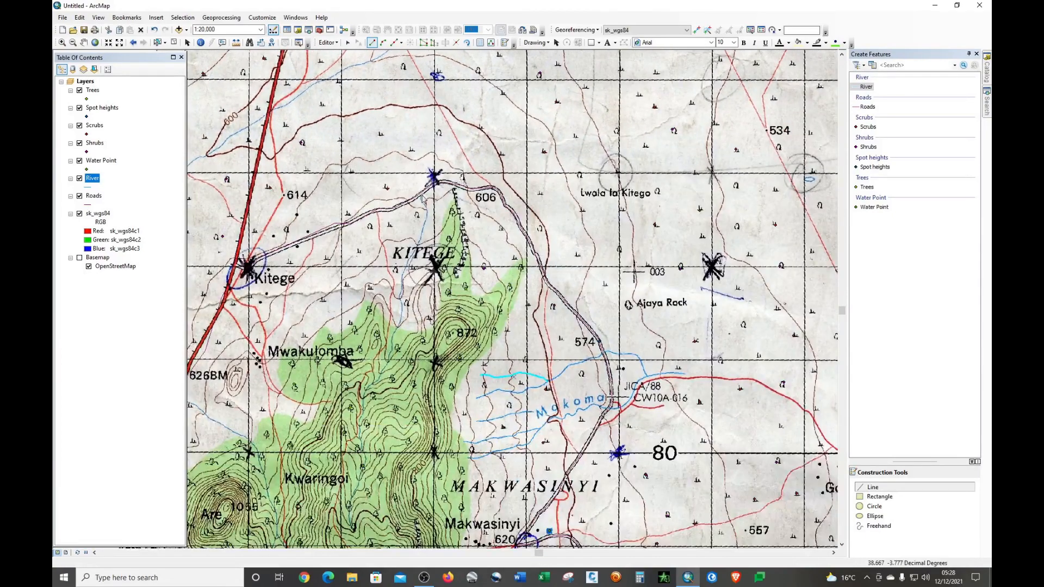
{"action": "scroll", "coordinate": [547, 242], "scroll_direction": "down", "scroll_amount": 1}
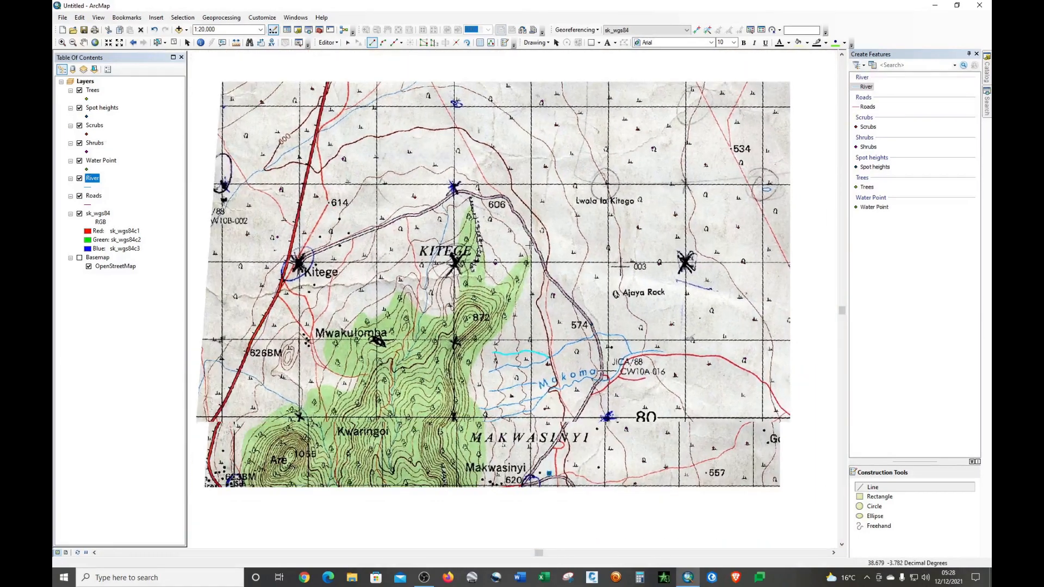
{"action": "scroll", "coordinate": [489, 234], "scroll_direction": "down", "scroll_amount": 1}
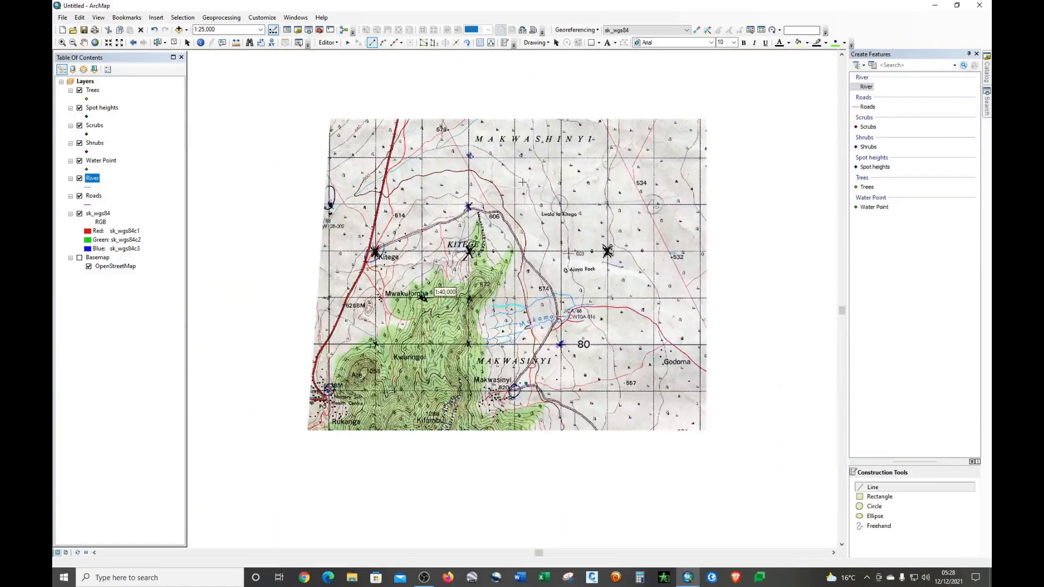
{"action": "scroll", "coordinate": [511, 198], "scroll_direction": "down", "scroll_amount": 1}
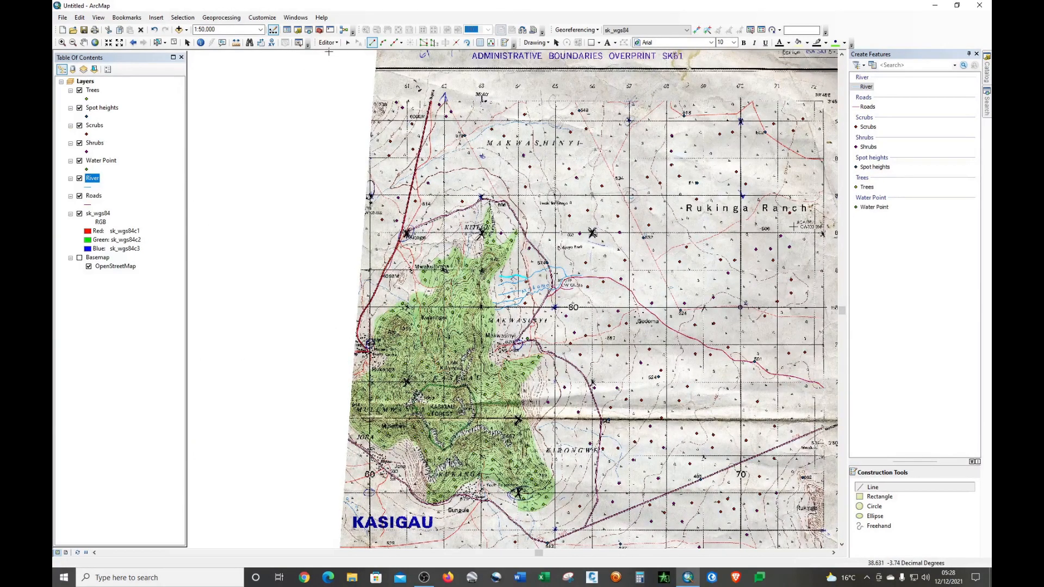
{"action": "left_click", "coordinate": [336, 42]}
{"action": "left_click", "coordinate": [337, 77]}
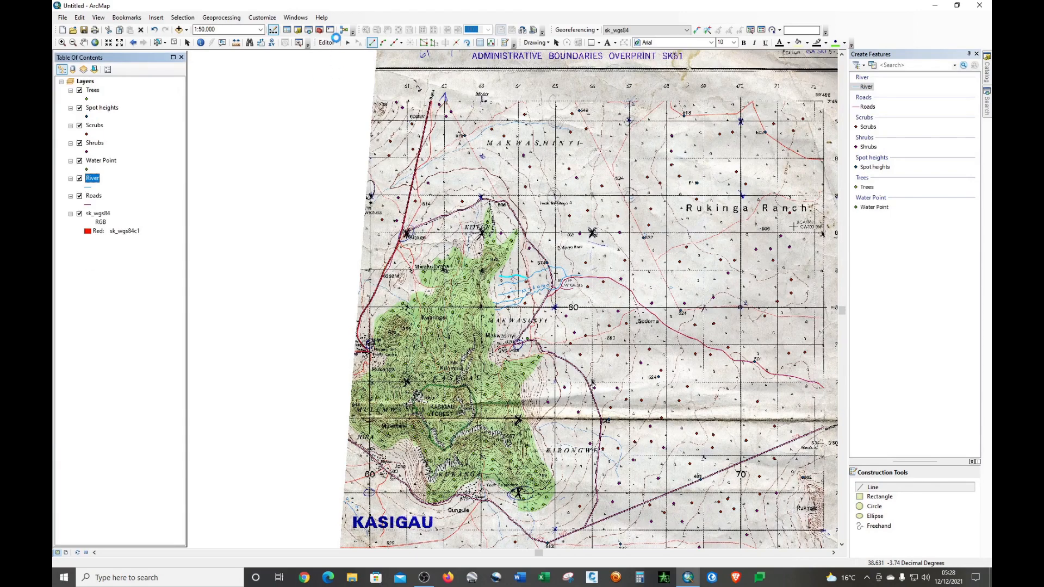
End the River edit session and set up a new polygon shapefile named Forest in the Feature Classes folder
{"action": "left_click", "coordinate": [331, 43]}
{"action": "left_click", "coordinate": [338, 64]}
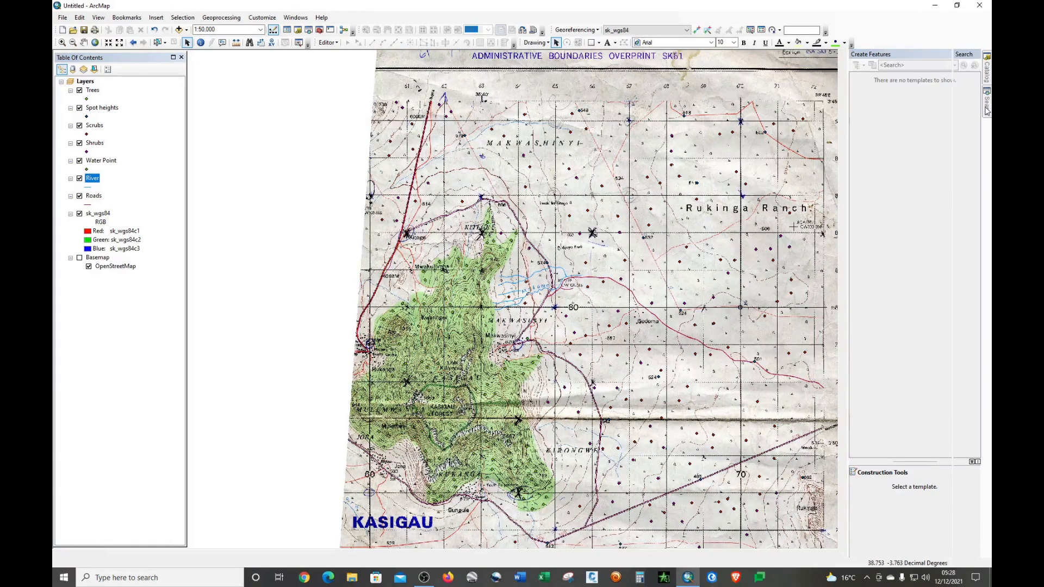
{"action": "mouse_move", "coordinate": [986, 77]}
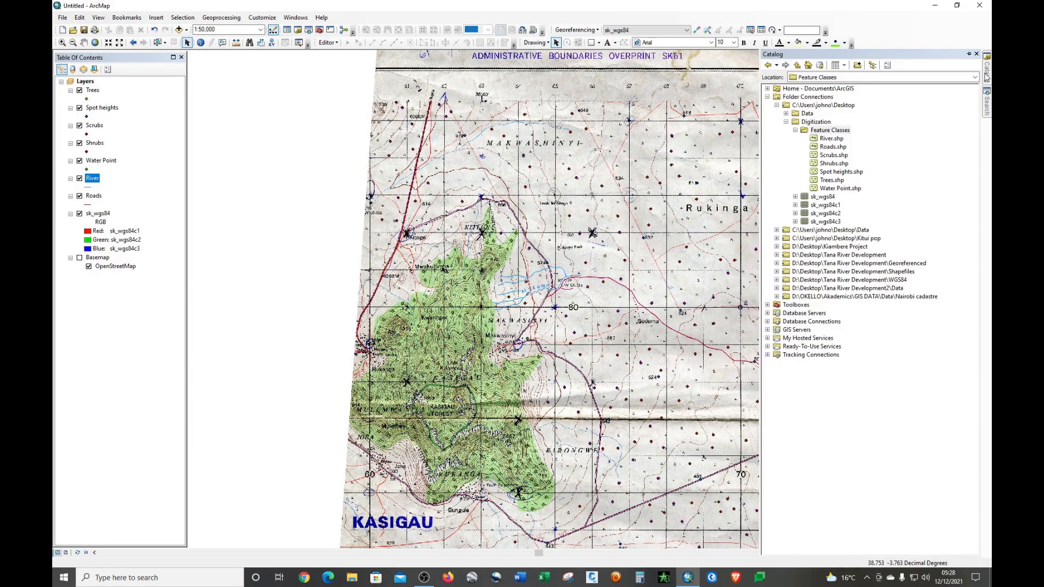
{"action": "left_click", "coordinate": [846, 132]}
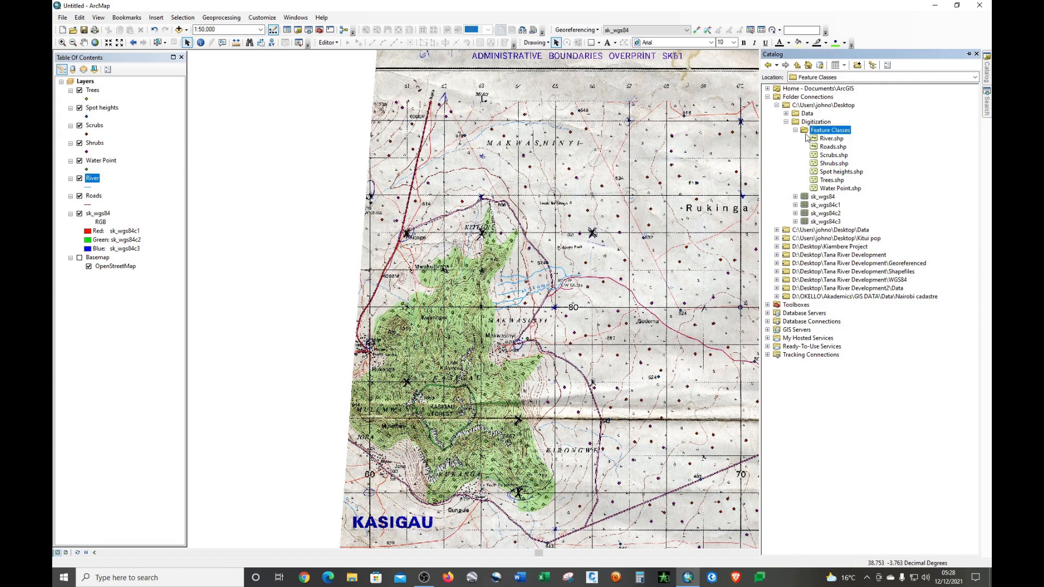
{"action": "right_click", "coordinate": [821, 132]}
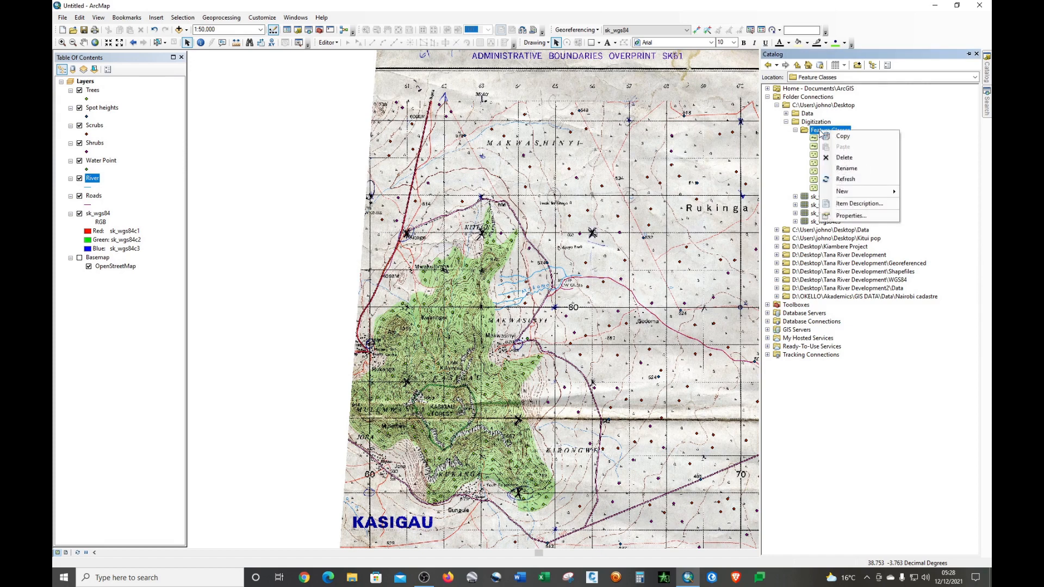
{"action": "mouse_move", "coordinate": [841, 194]}
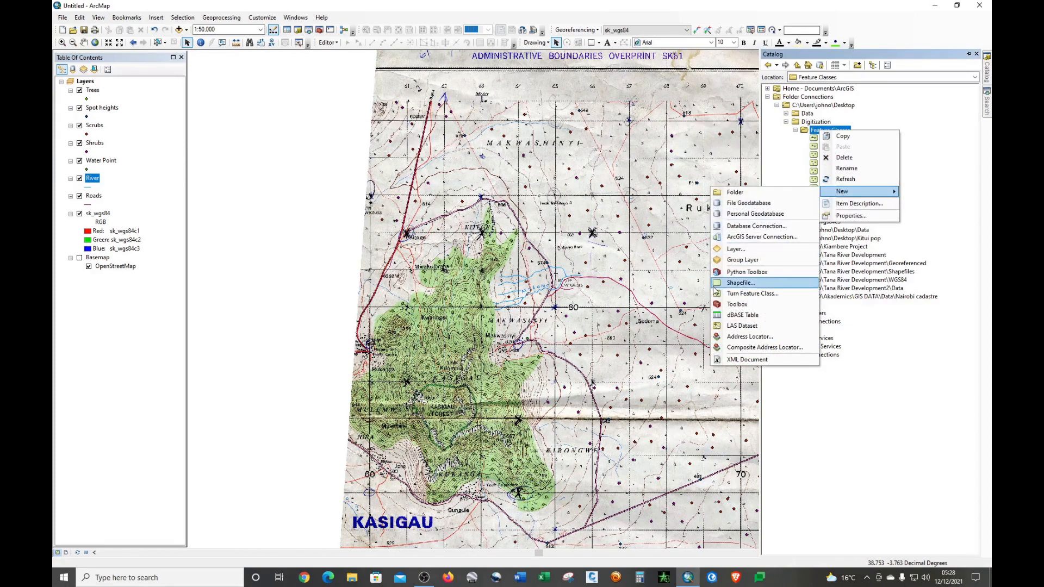
{"action": "left_click", "coordinate": [739, 283]}
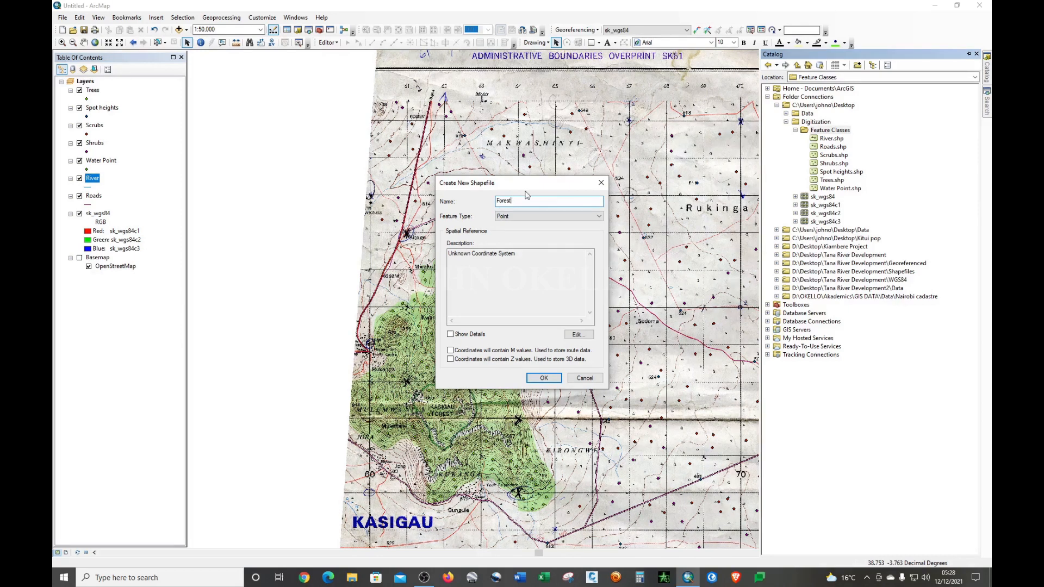
{"action": "left_click", "coordinate": [516, 214]}
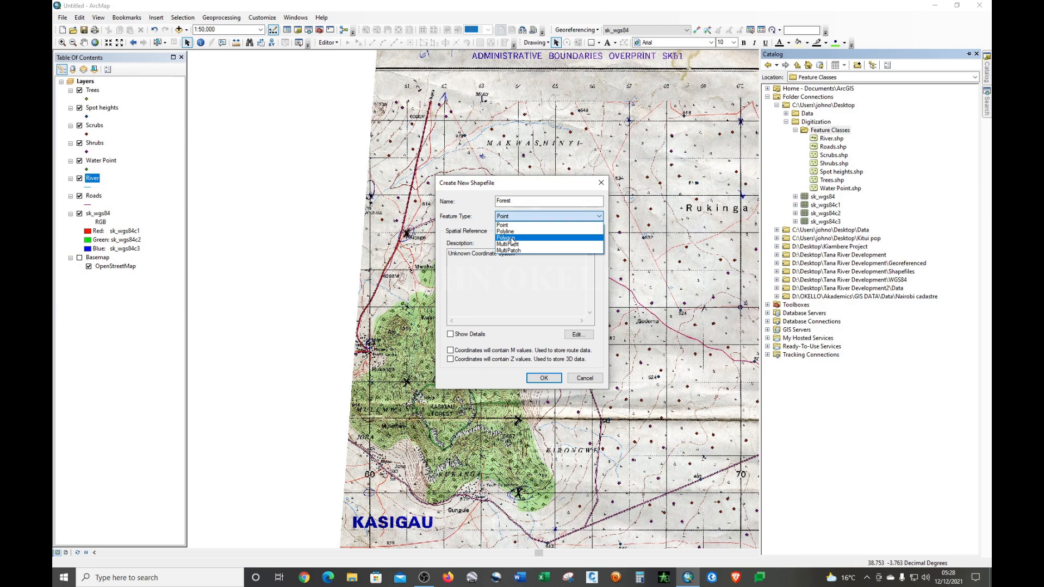
{"action": "left_click", "coordinate": [511, 239]}
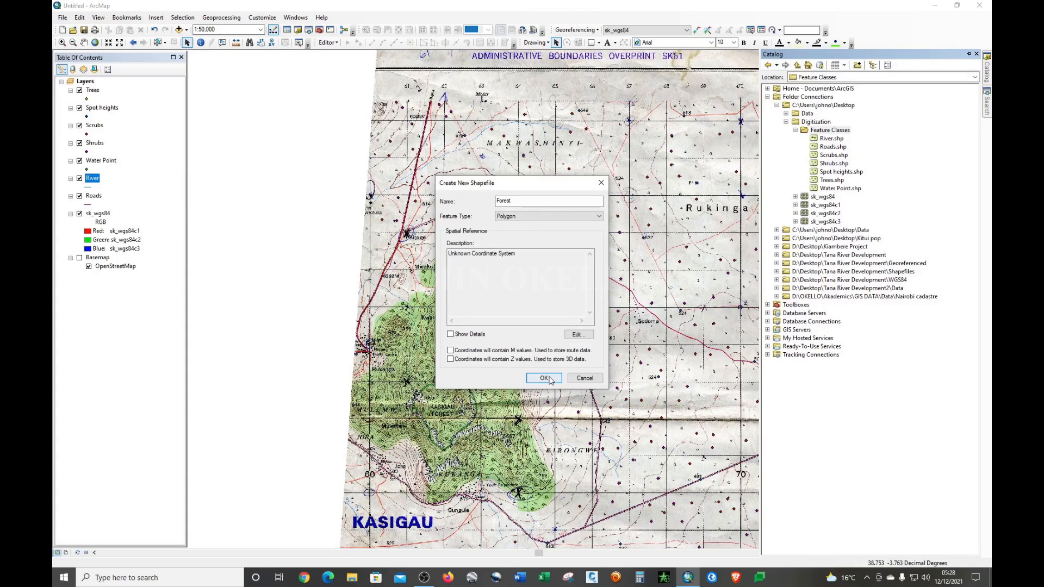
Assign the GCS_WGS_1984 coordinate system to the Forest shapefile and create it
{"action": "left_click", "coordinate": [575, 335]}
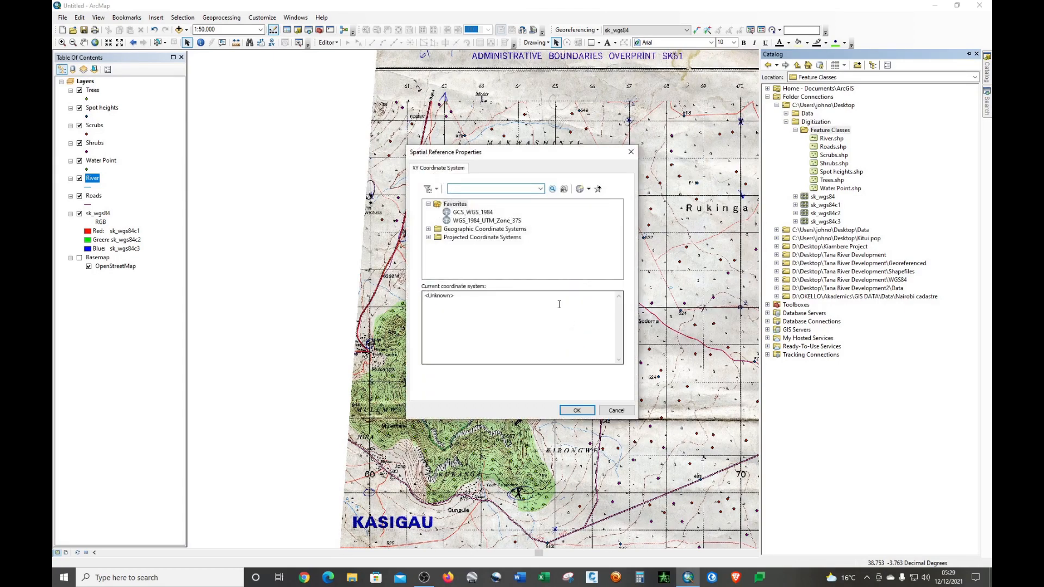
{"action": "left_click", "coordinate": [481, 213]}
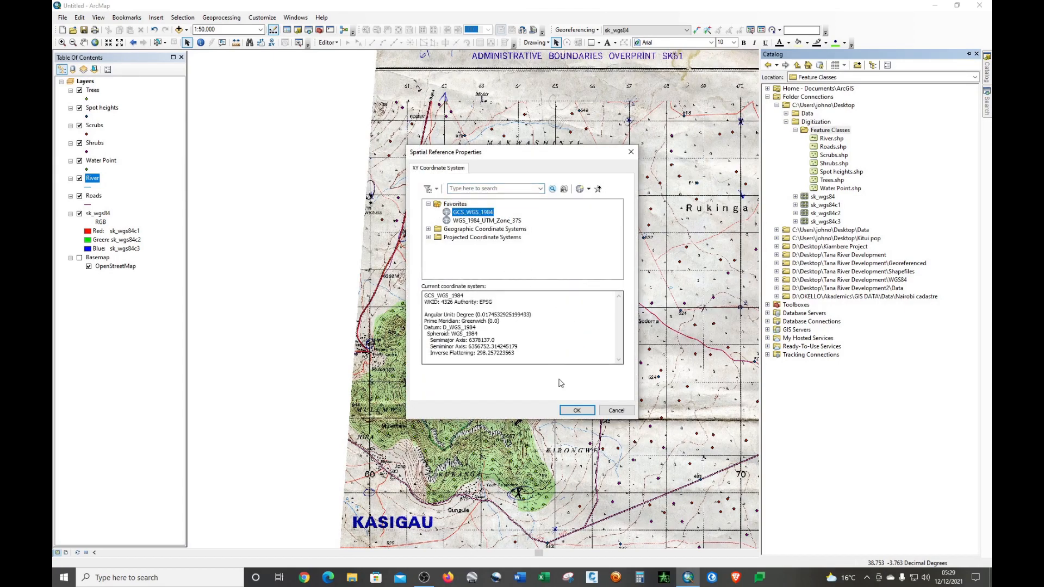
{"action": "left_click", "coordinate": [576, 411]}
{"action": "left_click", "coordinate": [543, 378]}
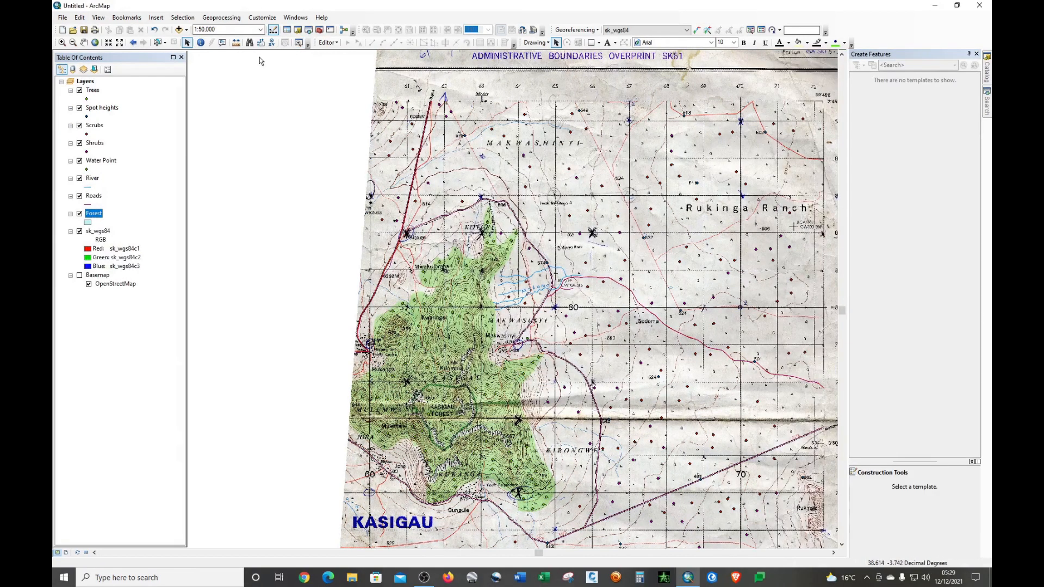
{"action": "left_click", "coordinate": [327, 43]}
{"action": "left_click", "coordinate": [349, 52]}
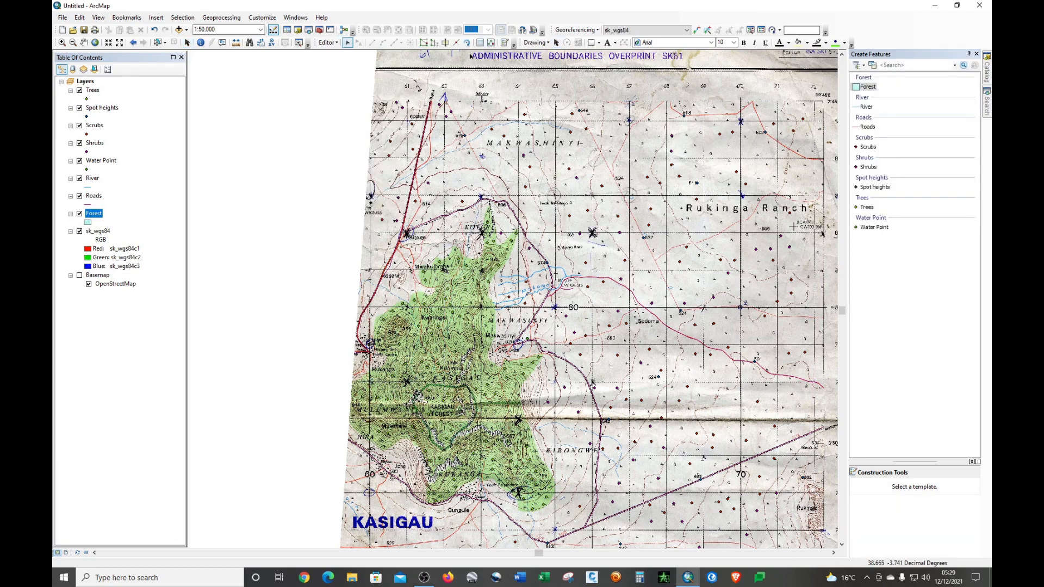
{"action": "left_click", "coordinate": [868, 87]}
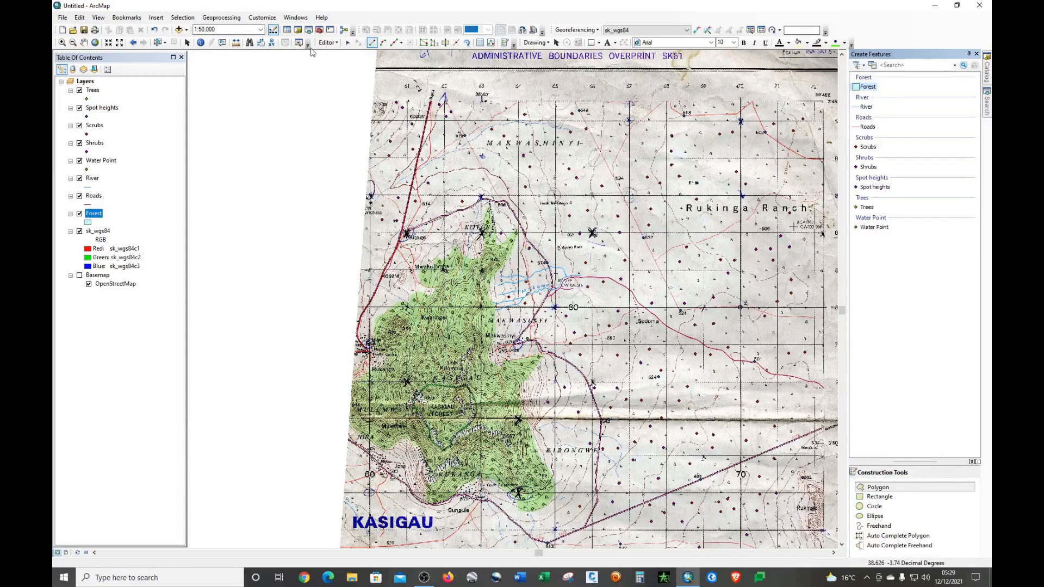
{"action": "left_click", "coordinate": [339, 43]}
{"action": "left_click", "coordinate": [348, 64]}
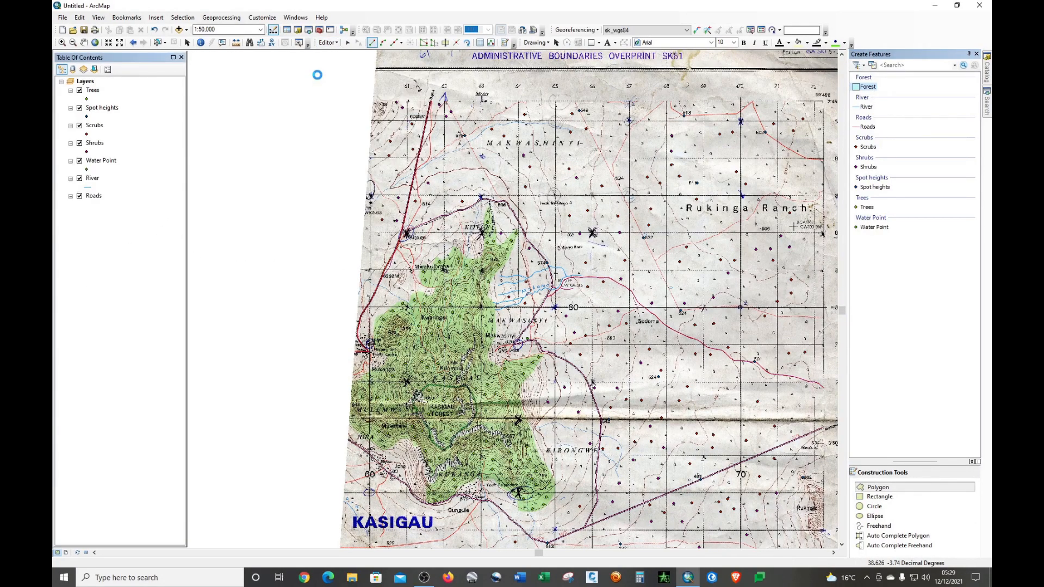
Symbolize the Forest layer with a hollow fill and a red outline of width 2
{"action": "left_click", "coordinate": [87, 222]}
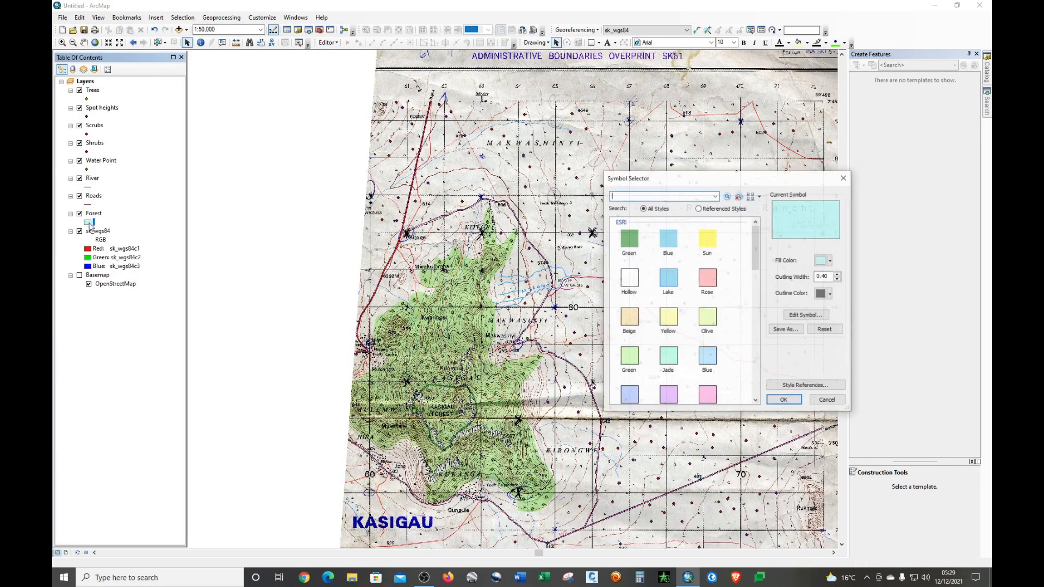
{"action": "left_click", "coordinate": [630, 280]}
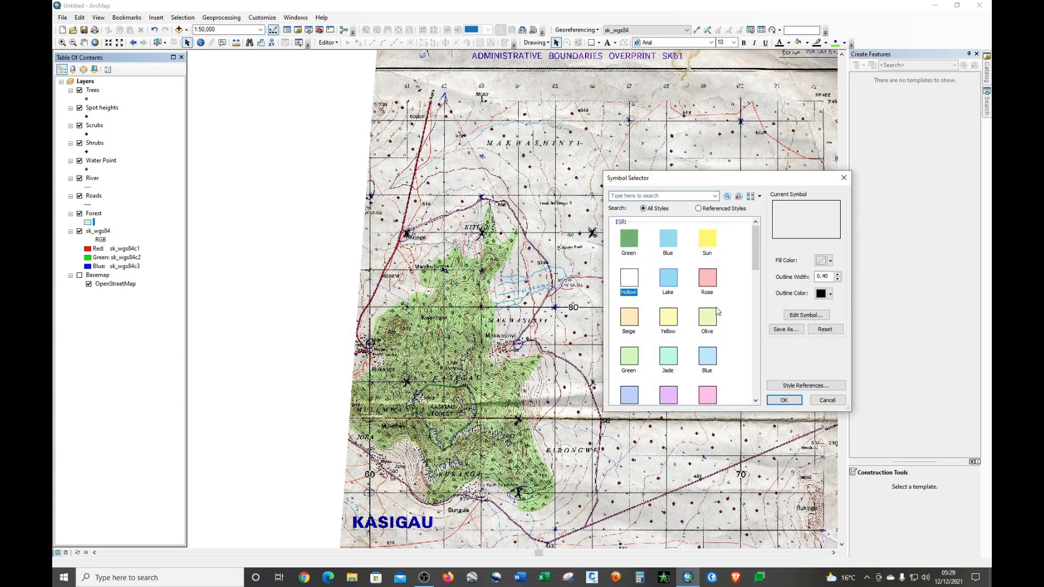
{"action": "left_click", "coordinate": [820, 294]}
{"action": "left_click", "coordinate": [829, 337]}
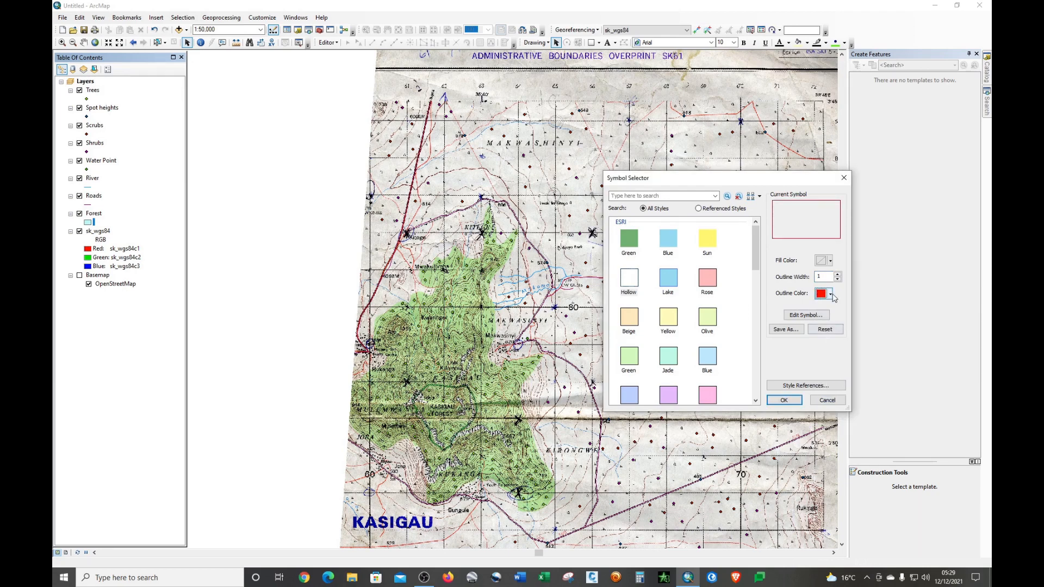
{"action": "left_click", "coordinate": [837, 274]}
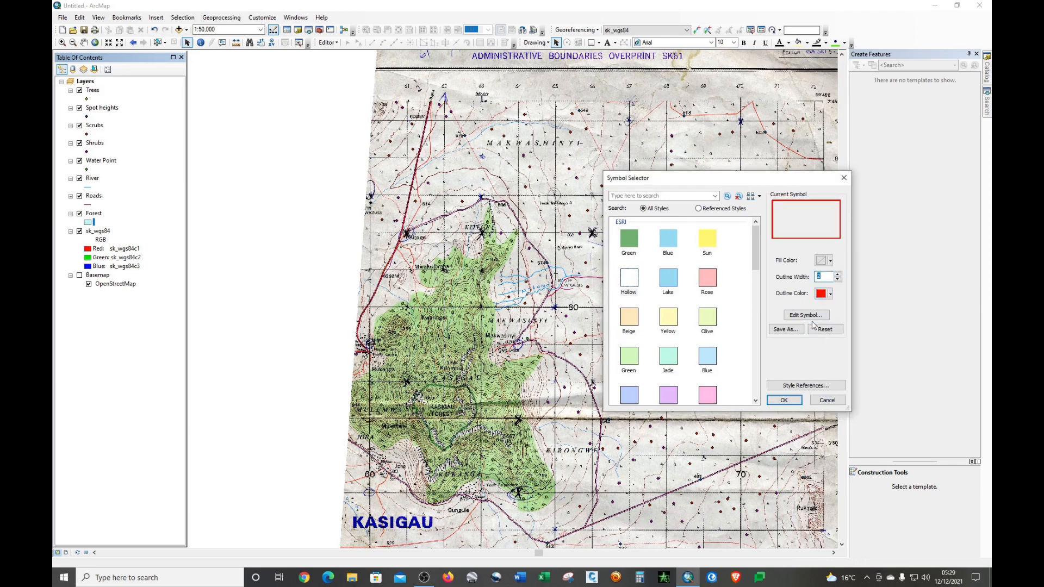
{"action": "left_click", "coordinate": [784, 399]}
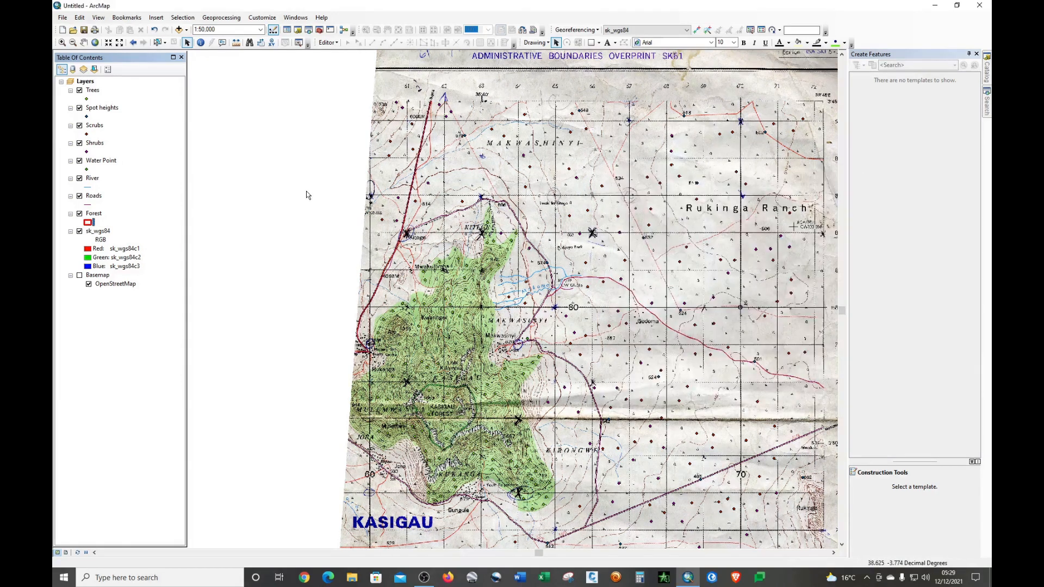
Begin editing and start a Forest polygon at the map's western edge southwest of Rukanga, tracing the green boundary northeast to the Rukanga label
{"action": "left_click", "coordinate": [328, 42]}
{"action": "left_click", "coordinate": [337, 54]}
{"action": "left_click", "coordinate": [867, 86]}
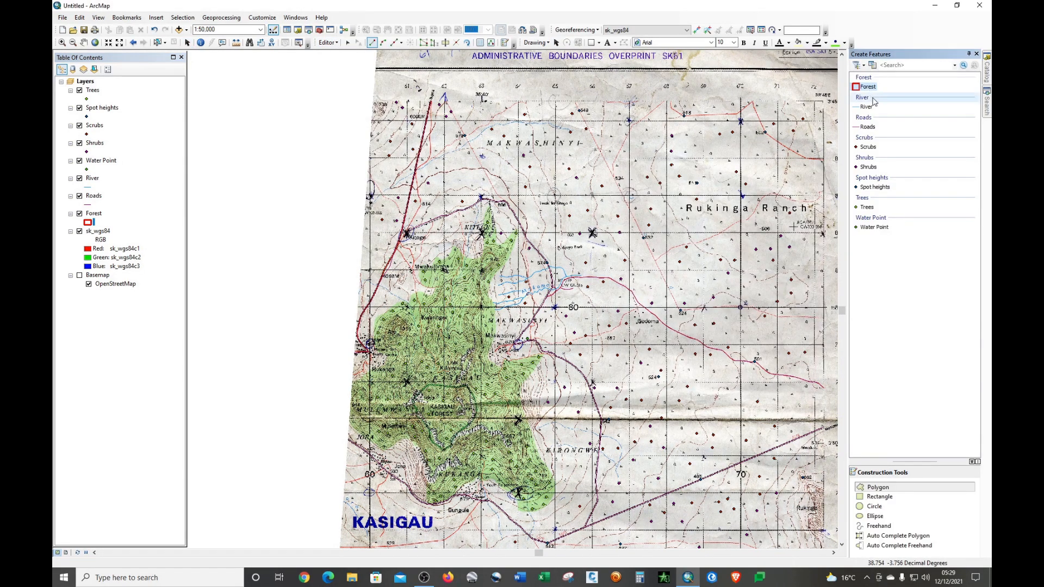
{"action": "left_click", "coordinate": [886, 488]}
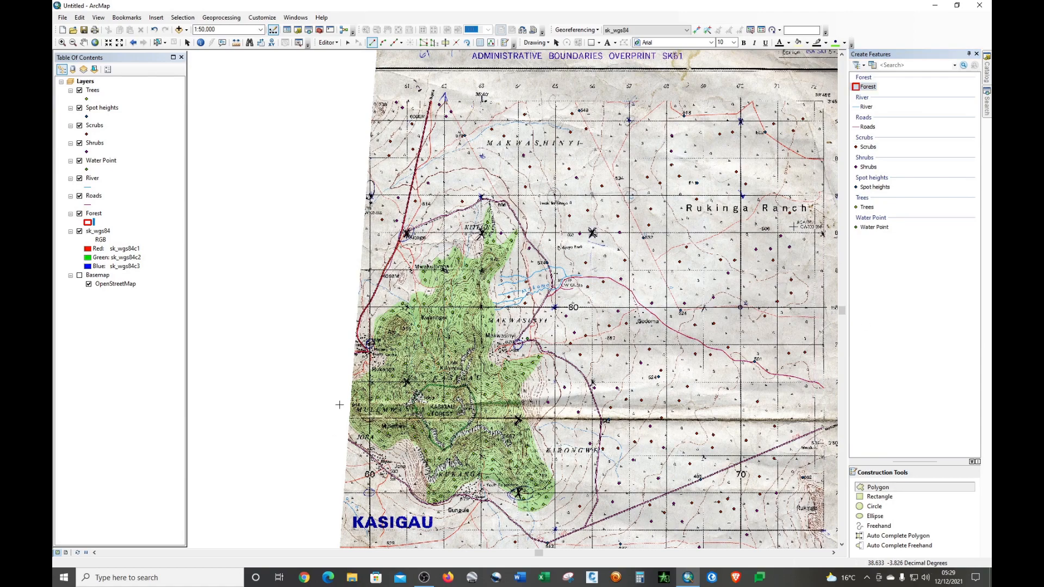
{"action": "scroll", "coordinate": [337, 416], "scroll_direction": "up", "scroll_amount": 4}
{"action": "scroll", "coordinate": [371, 343], "scroll_direction": "up", "scroll_amount": 4}
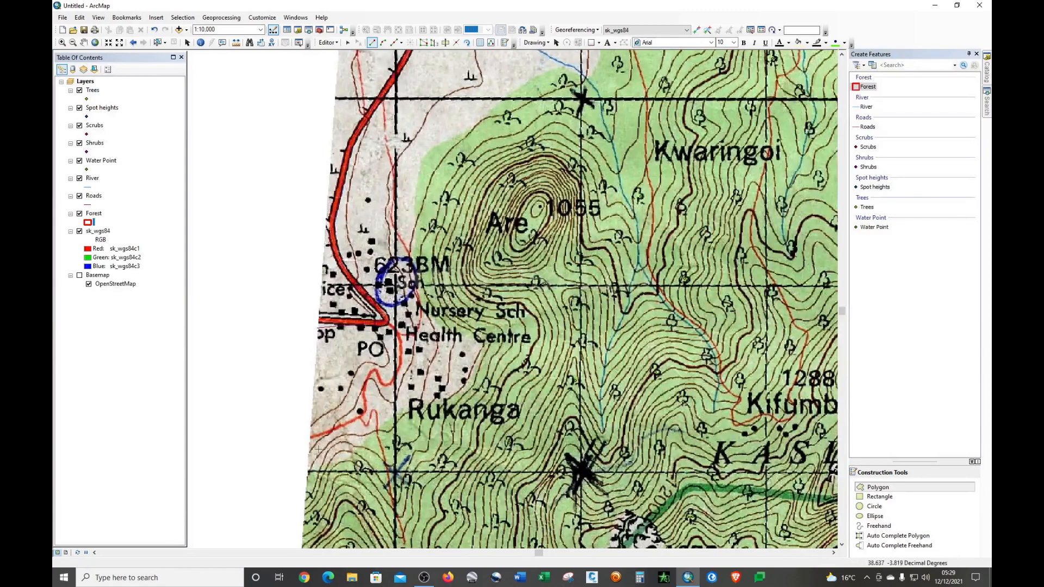
{"action": "left_click", "coordinate": [307, 471]}
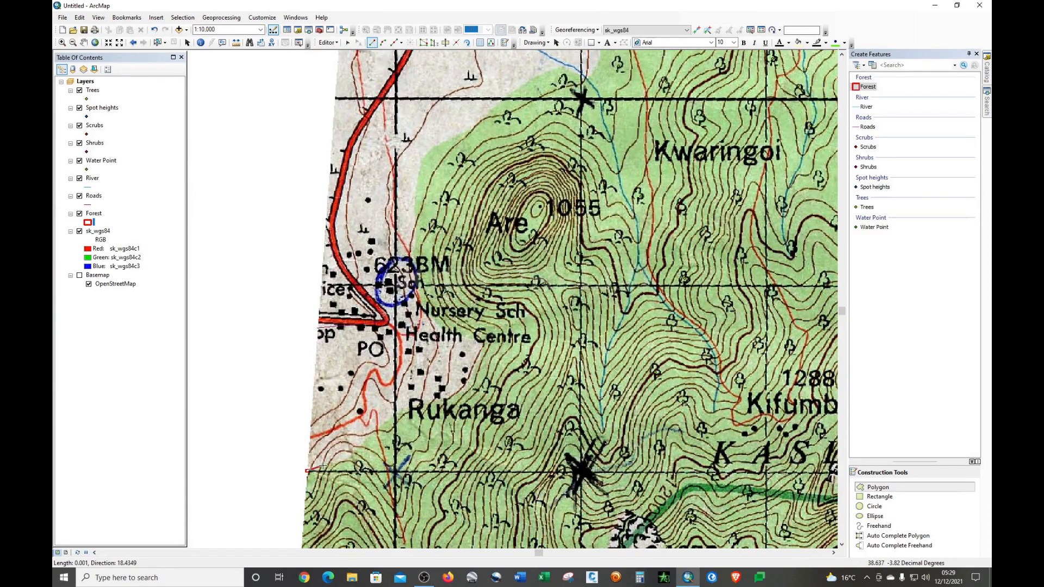
{"action": "left_click", "coordinate": [344, 460]}
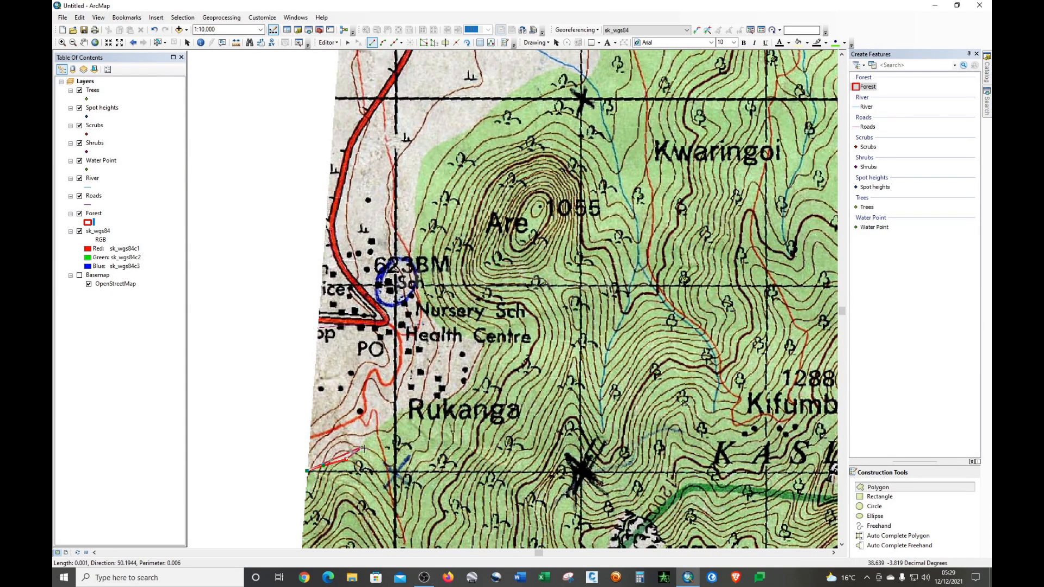
{"action": "left_click", "coordinate": [366, 442]}
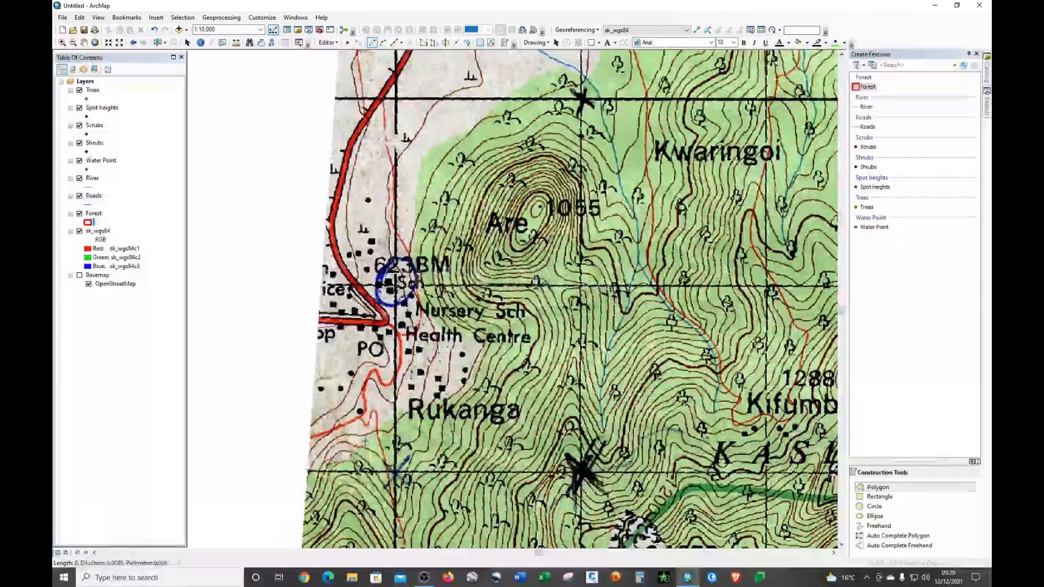
{"action": "left_click", "coordinate": [392, 415]}
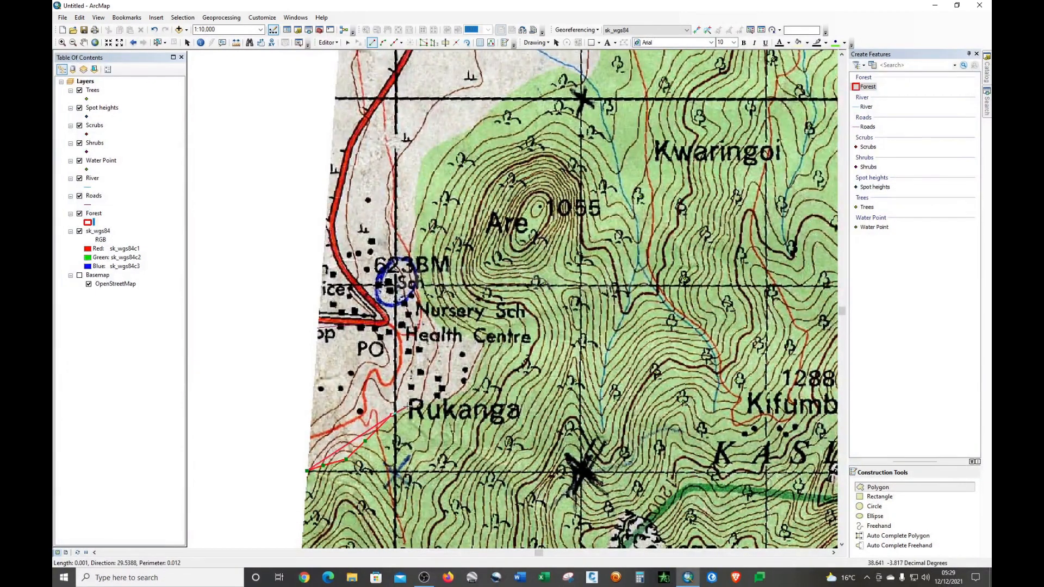
Continue the Forest boundary around the Rukanga settlement and north past the Health Centre and Nursery Sch labels
{"action": "left_click", "coordinate": [442, 398]}
{"action": "left_click", "coordinate": [458, 392]}
{"action": "left_click", "coordinate": [483, 352]}
{"action": "left_click", "coordinate": [483, 343]}
{"action": "left_click", "coordinate": [474, 336]}
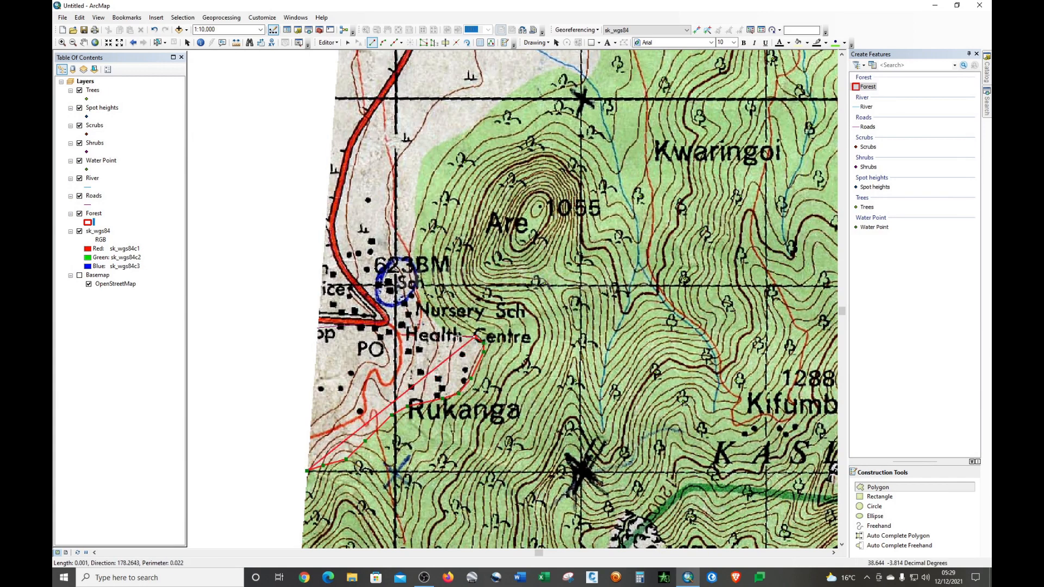
{"action": "left_click", "coordinate": [434, 325]}
{"action": "left_click", "coordinate": [420, 301]}
{"action": "left_click", "coordinate": [413, 247]}
{"action": "left_click", "coordinate": [418, 227]}
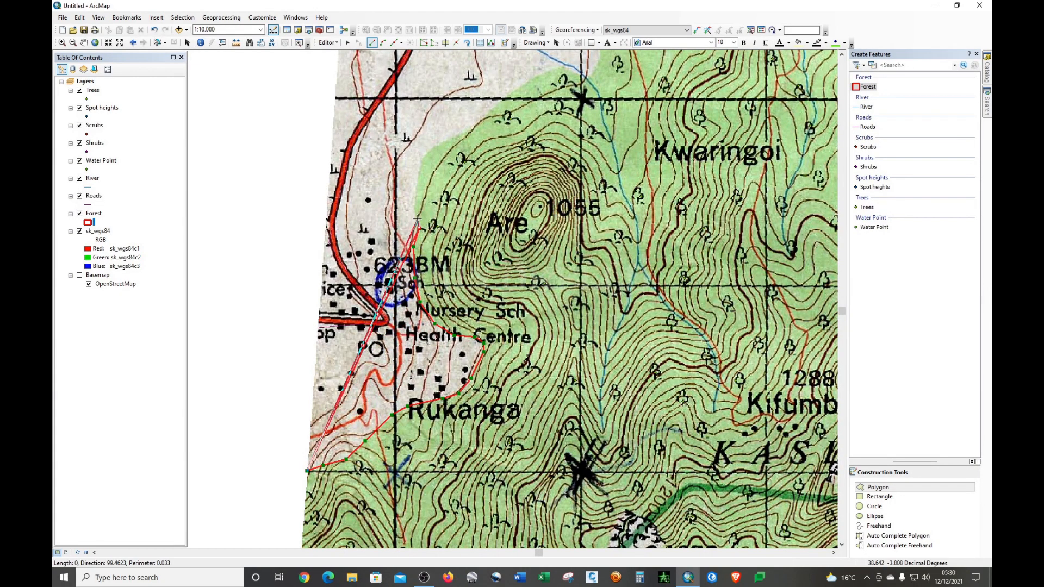
Trace the Forest boundary around the northwest side of Are hill to just past the grid crossing northwest of Kwaringoi
{"action": "left_click", "coordinate": [414, 186]}
{"action": "left_click", "coordinate": [422, 162]}
{"action": "left_click", "coordinate": [437, 146]}
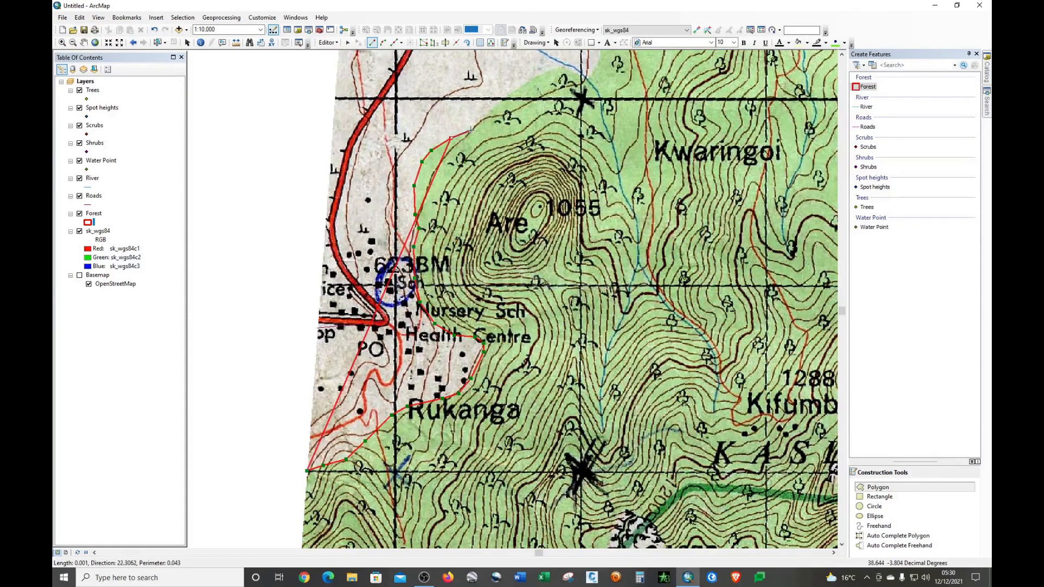
{"action": "scroll", "coordinate": [377, 316], "scroll_direction": "down", "scroll_amount": 2}
{"action": "scroll", "coordinate": [377, 317], "scroll_direction": "up", "scroll_amount": 2}
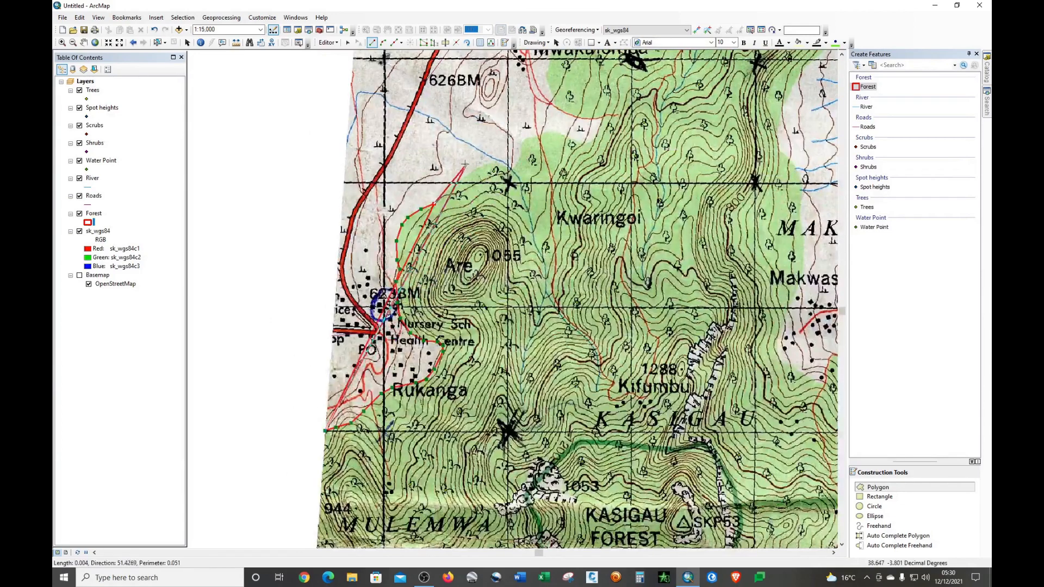
{"action": "left_click", "coordinate": [462, 173]}
{"action": "left_click", "coordinate": [488, 162]}
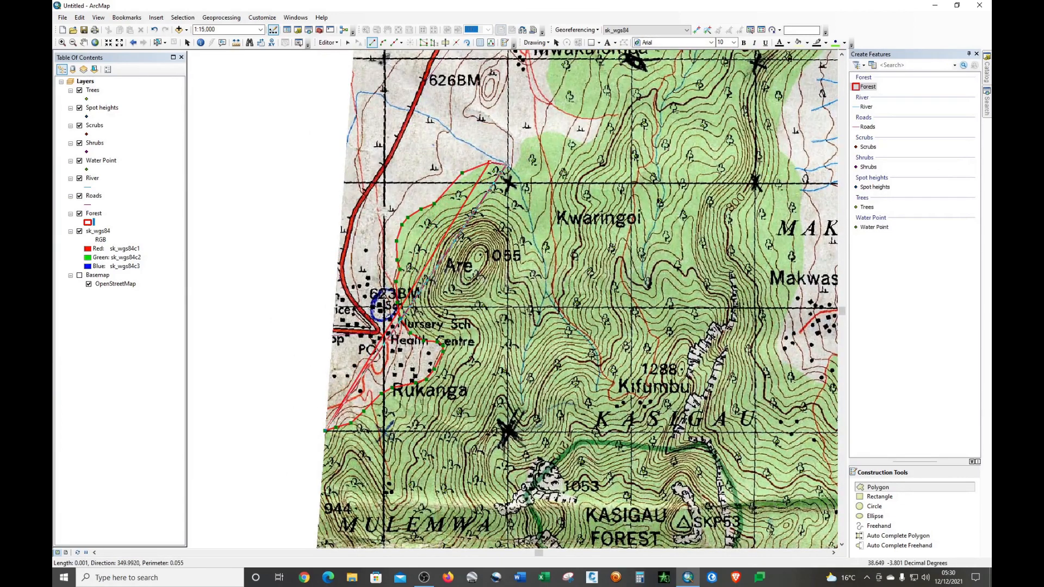
{"action": "left_click", "coordinate": [508, 164]}
{"action": "left_click", "coordinate": [520, 157]}
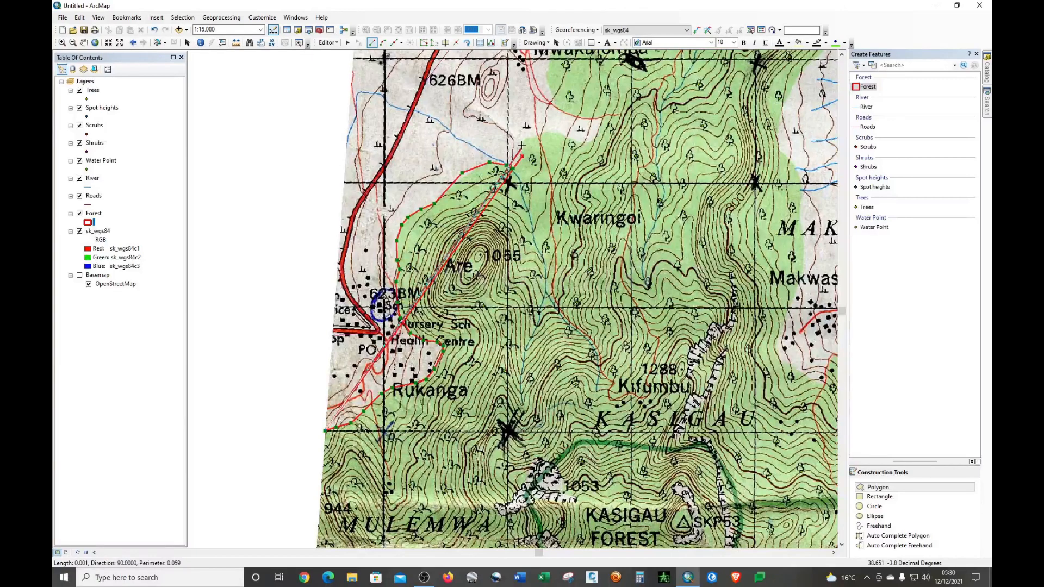
Trace the Forest boundary around the green bulge north of Kwaringoi to the inner end of the pale gap
{"action": "left_click", "coordinate": [520, 142]}
{"action": "left_click", "coordinate": [535, 135]}
{"action": "left_click", "coordinate": [548, 129]}
{"action": "left_click", "coordinate": [572, 139]}
{"action": "left_click", "coordinate": [581, 142]}
{"action": "left_click", "coordinate": [591, 141]}
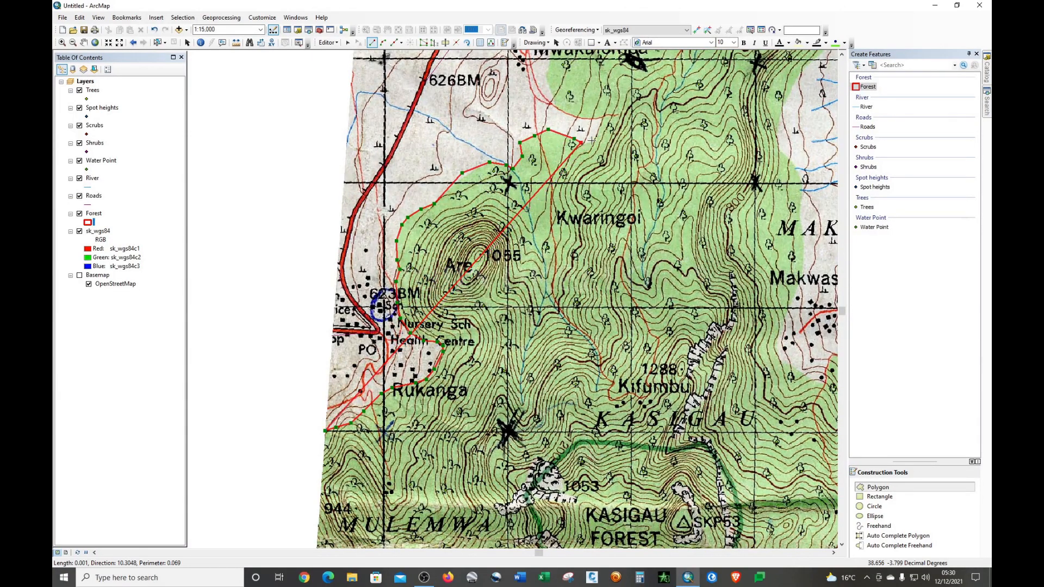
{"action": "left_click", "coordinate": [599, 124]}
{"action": "left_click", "coordinate": [600, 116]}
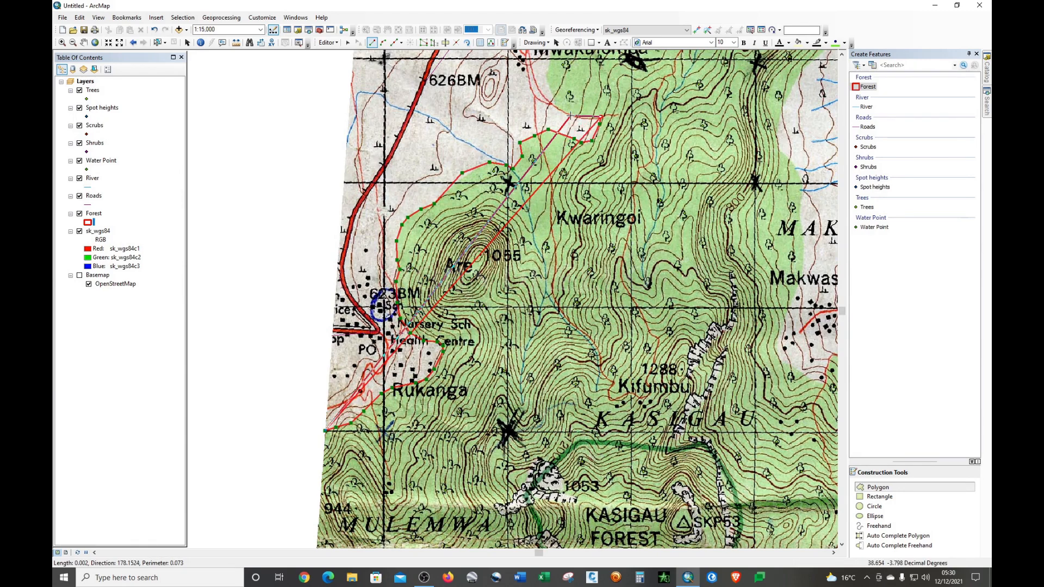
Trace the Forest boundary out of the pale gap and around the west and north sides of the green bulge at Mwakulomba
{"action": "left_click", "coordinate": [585, 119]}
{"action": "left_click", "coordinate": [564, 113]}
{"action": "left_click", "coordinate": [554, 97]}
{"action": "left_click", "coordinate": [544, 72]}
{"action": "scroll", "coordinate": [417, 421], "scroll_direction": "down", "scroll_amount": 3}
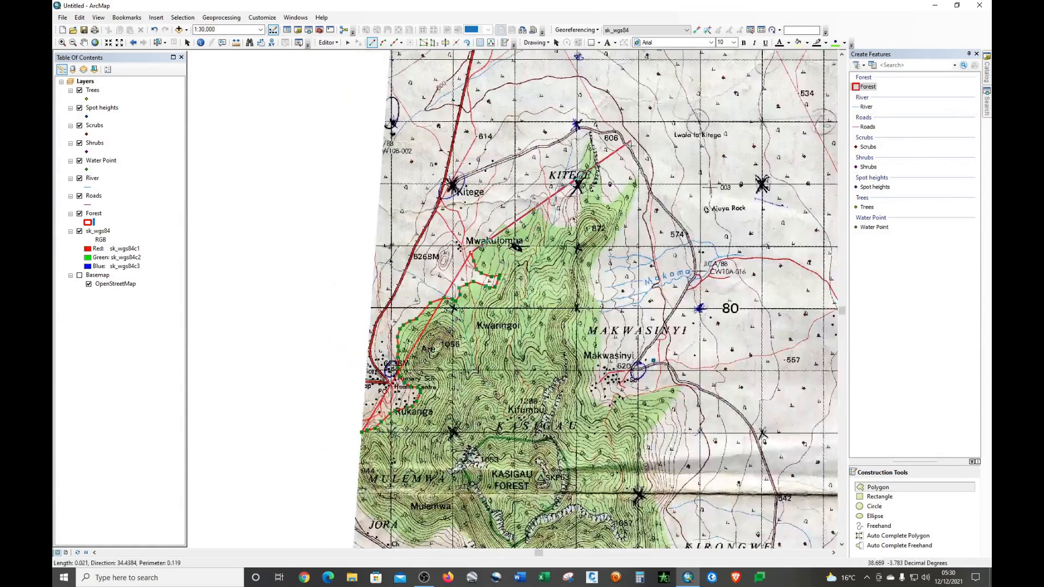
{"action": "scroll", "coordinate": [633, 155], "scroll_direction": "up", "scroll_amount": 3}
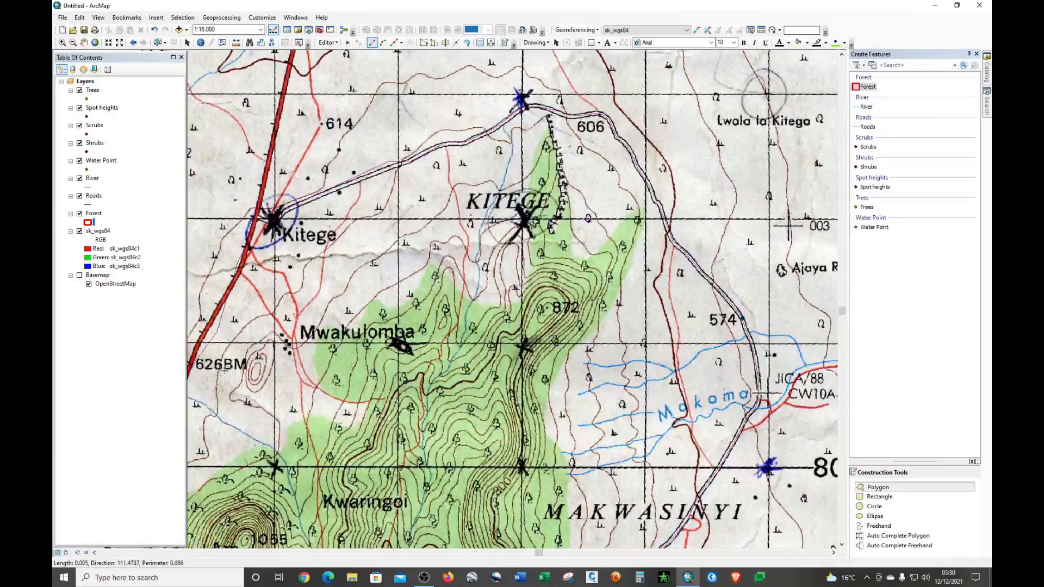
{"action": "left_click", "coordinate": [314, 349]}
{"action": "left_click", "coordinate": [328, 324]}
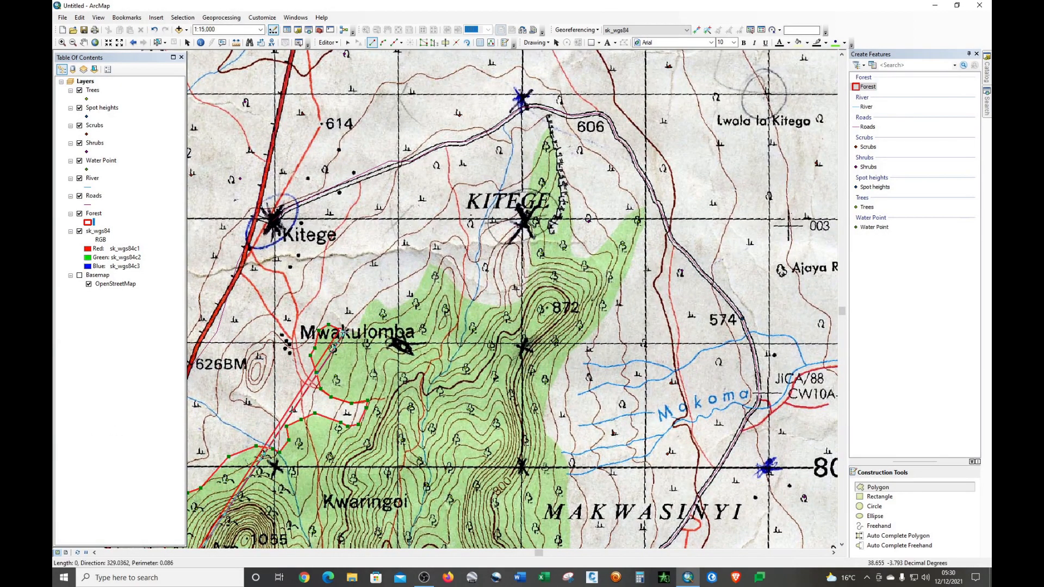
{"action": "left_click", "coordinate": [375, 298]}
{"action": "left_click", "coordinate": [386, 309]}
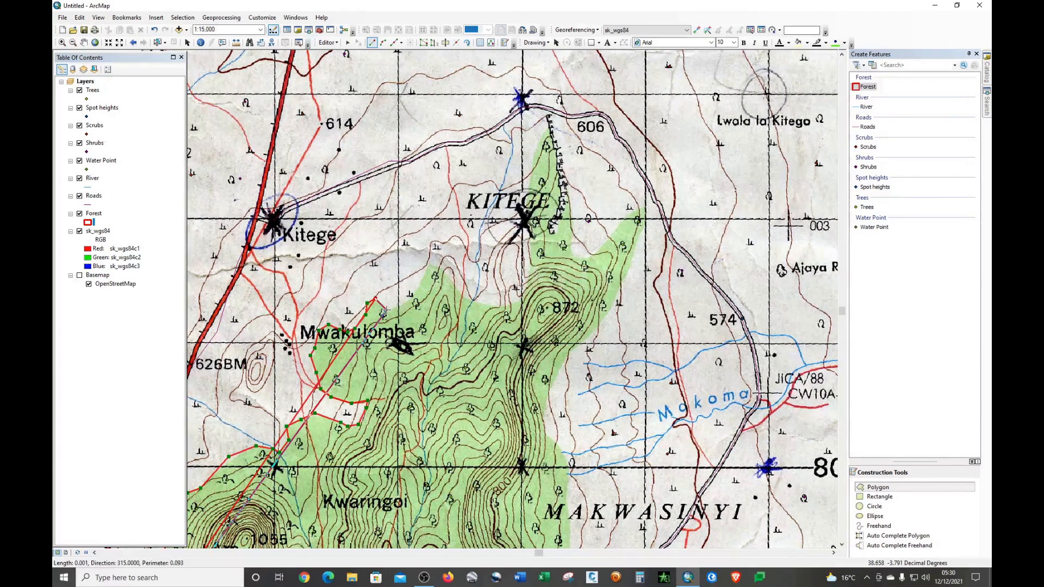
Trace the Forest boundary east from Mwakulomba and north to the base of the narrow green spur at Kitege
{"action": "left_click", "coordinate": [403, 302]}
{"action": "left_click", "coordinate": [416, 292]}
{"action": "left_click", "coordinate": [446, 293]}
{"action": "left_click", "coordinate": [482, 300]}
{"action": "left_click", "coordinate": [498, 305]}
{"action": "left_click", "coordinate": [515, 299]}
{"action": "left_click", "coordinate": [529, 285]}
{"action": "left_click", "coordinate": [529, 262]}
{"action": "left_click", "coordinate": [532, 235]}
{"action": "left_click", "coordinate": [551, 226]}
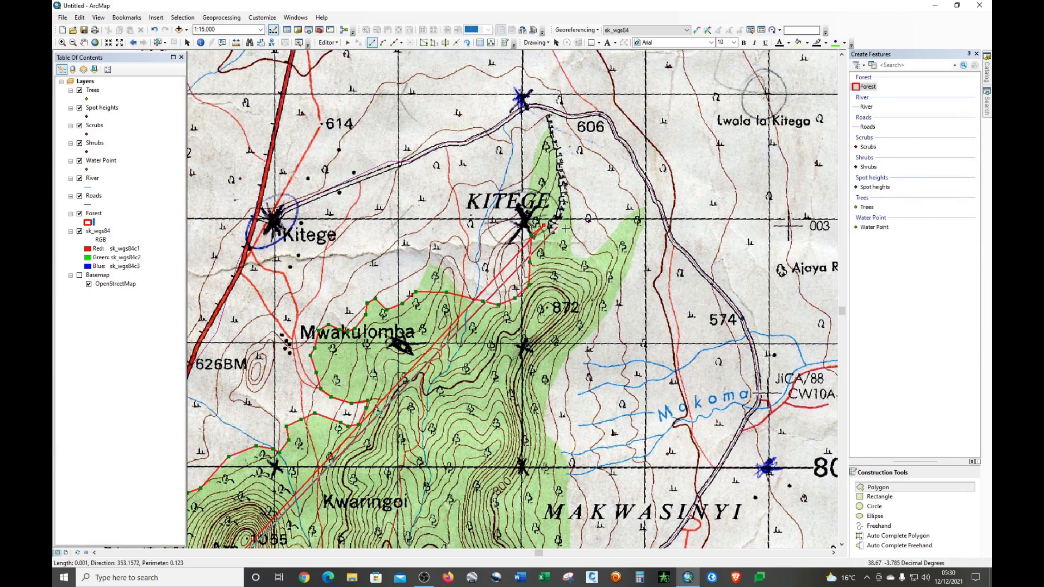
Trace the Forest boundary through the dip east of Kitege and around the tip of the spur northeast of height 872
{"action": "left_click", "coordinate": [568, 235]}
{"action": "left_click", "coordinate": [574, 256]}
{"action": "left_click", "coordinate": [587, 254]}
{"action": "left_click", "coordinate": [597, 251]}
{"action": "left_click", "coordinate": [609, 234]}
{"action": "left_click", "coordinate": [619, 219]}
{"action": "left_click", "coordinate": [640, 207]}
{"action": "left_click", "coordinate": [644, 222]}
Trace the Forest boundary southwest down the eastern side of the spur past height 872
{"action": "left_click", "coordinate": [628, 275]}
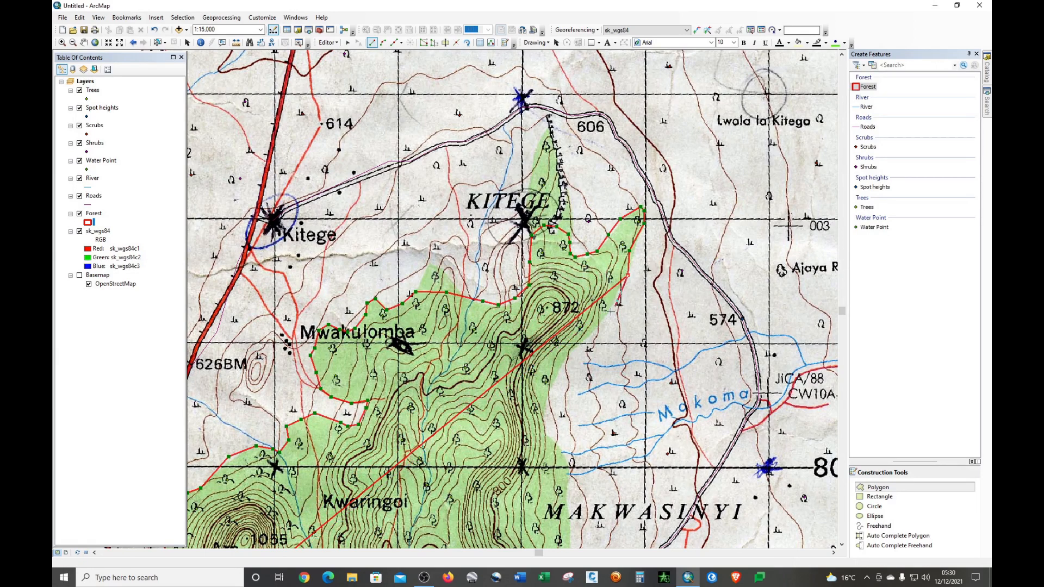
{"action": "left_click", "coordinate": [616, 295]}
{"action": "left_click", "coordinate": [612, 308]}
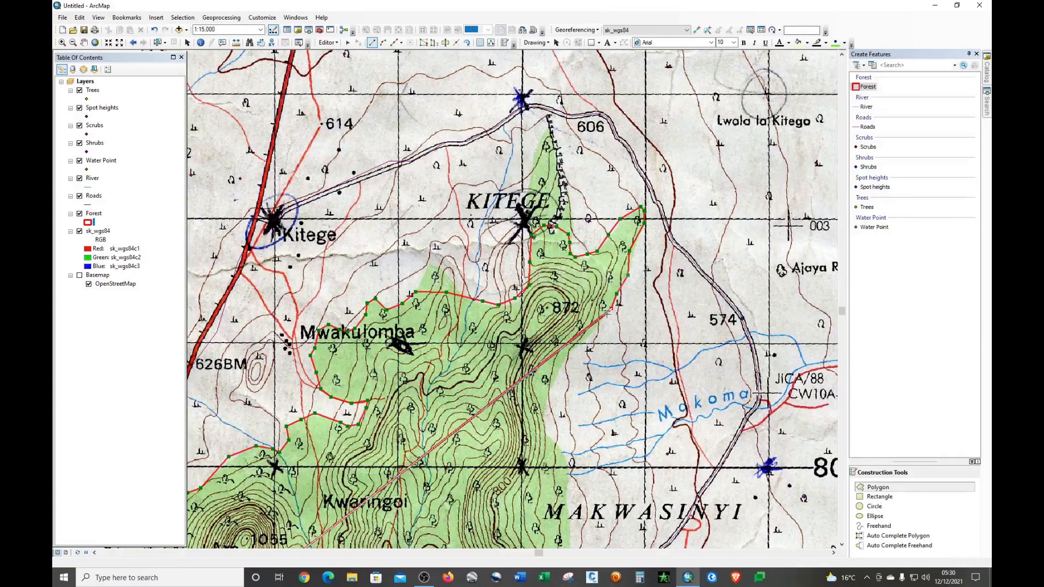
{"action": "left_click", "coordinate": [600, 319]}
{"action": "left_click", "coordinate": [592, 334]}
{"action": "left_click", "coordinate": [579, 340]}
{"action": "left_click", "coordinate": [567, 349]}
Trace the Forest boundary south past the western ends of the Makoma streams to the large MAKWASINYI area label
{"action": "left_click", "coordinate": [558, 369]}
{"action": "left_click", "coordinate": [546, 397]}
{"action": "left_click", "coordinate": [543, 424]}
{"action": "left_click", "coordinate": [548, 442]}
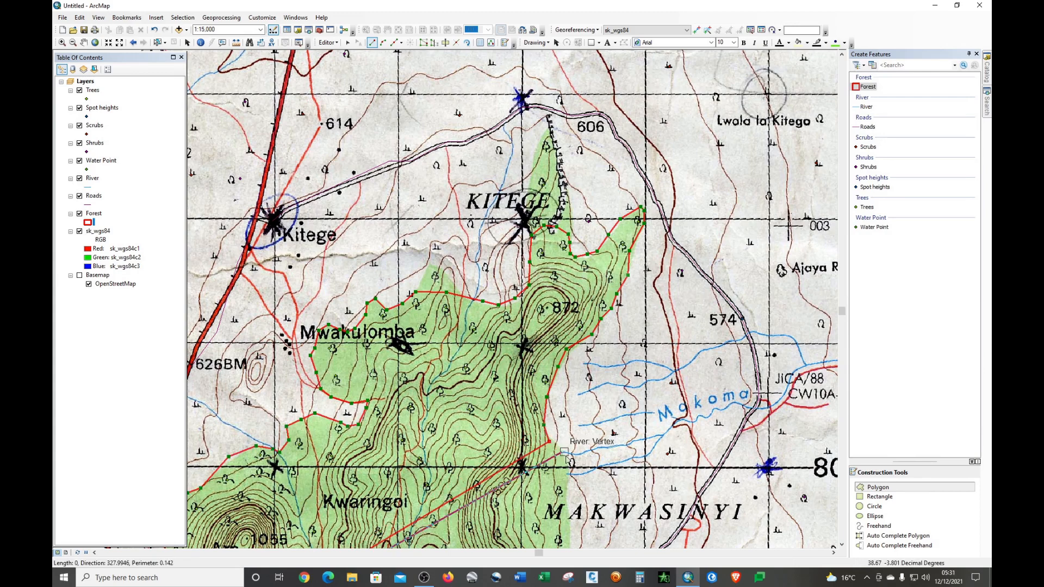
{"action": "left_click", "coordinate": [560, 452]}
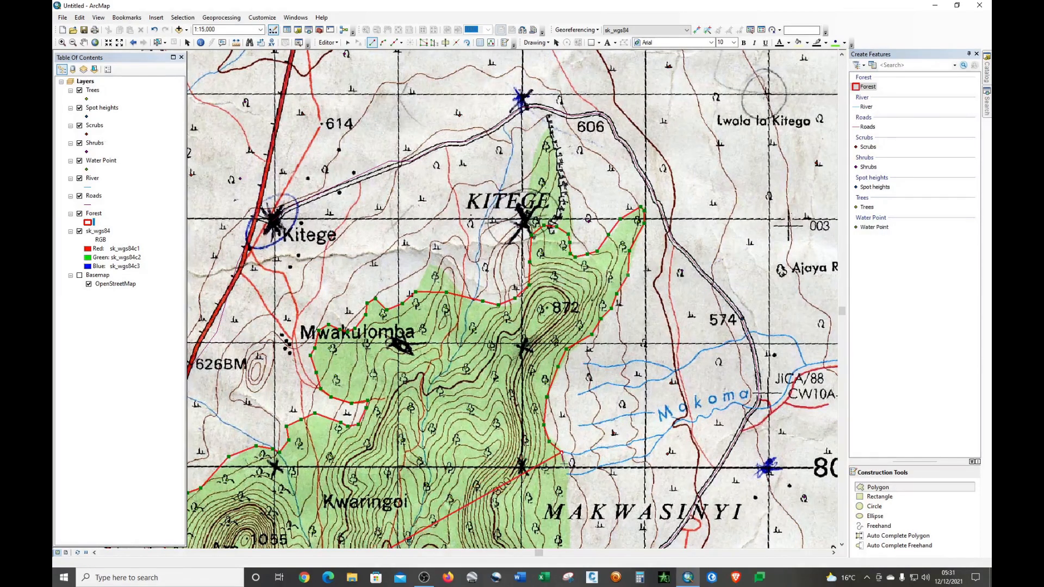
{"action": "left_click", "coordinate": [565, 494]}
{"action": "left_click", "coordinate": [567, 513]}
Trace the Forest boundary around the west and south sides of the Makwasinyi settlement
{"action": "scroll", "coordinate": [347, 157], "scroll_direction": "down", "scroll_amount": 2}
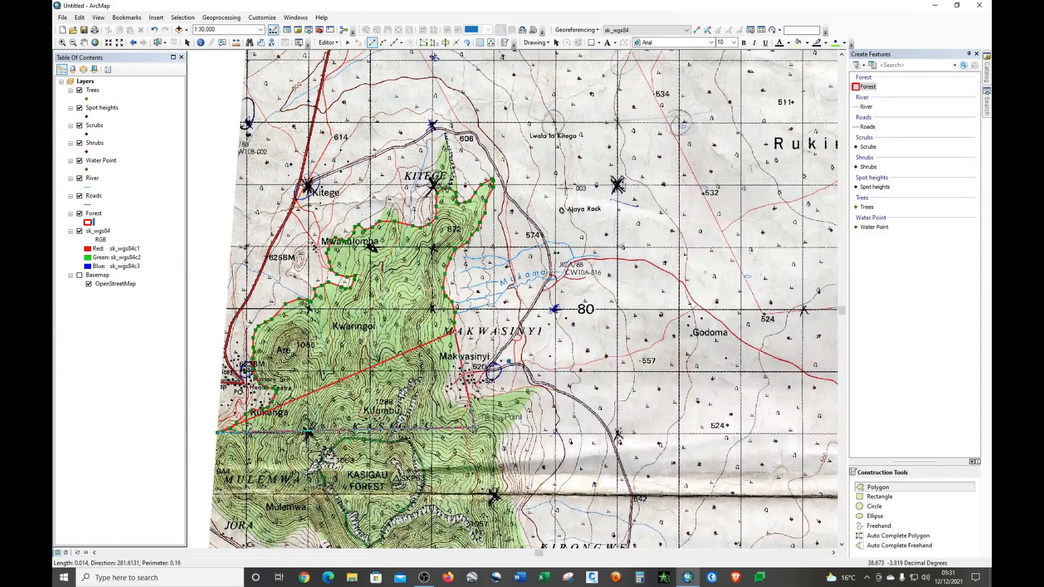
{"action": "scroll", "coordinate": [472, 429], "scroll_direction": "up", "scroll_amount": 1}
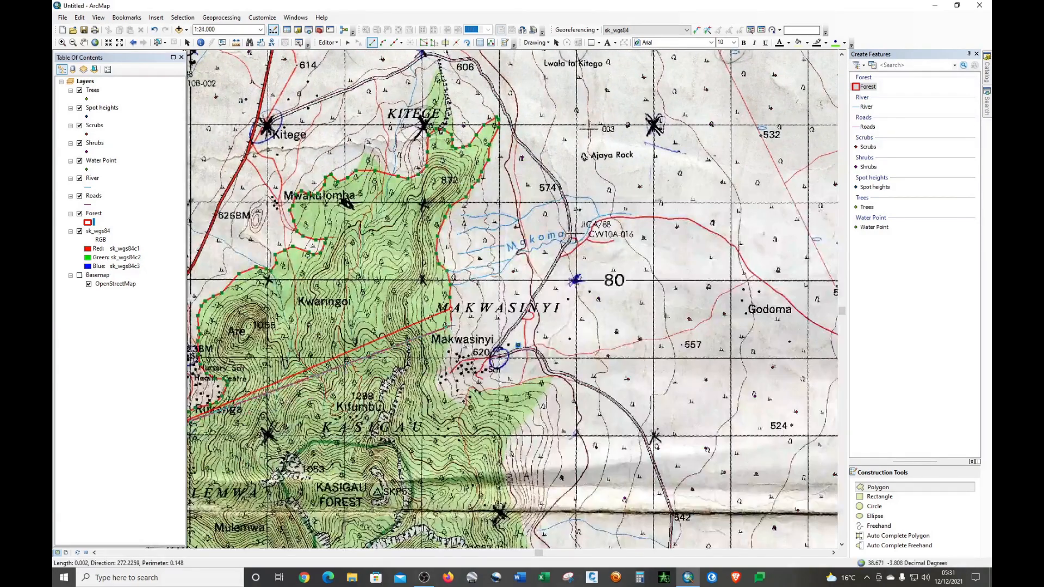
{"action": "left_click", "coordinate": [452, 326]}
{"action": "left_click", "coordinate": [450, 340]}
{"action": "left_click", "coordinate": [446, 353]}
{"action": "left_click", "coordinate": [439, 368]}
{"action": "left_click", "coordinate": [435, 382]}
{"action": "left_click", "coordinate": [442, 394]}
{"action": "left_click", "coordinate": [458, 400]}
{"action": "left_click", "coordinate": [463, 403]}
{"action": "left_click", "coordinate": [469, 391]}
{"action": "left_click", "coordinate": [481, 392]}
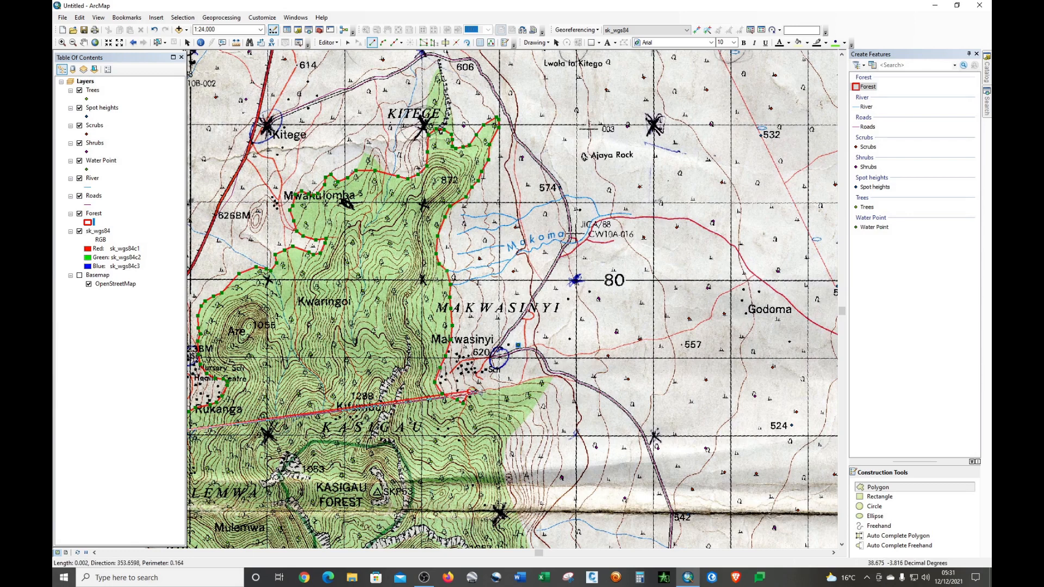
Trace the Forest boundary around the green point southeast of Makwasinyi and south past the map's fold line
{"action": "left_click", "coordinate": [497, 384]}
{"action": "left_click", "coordinate": [525, 381]}
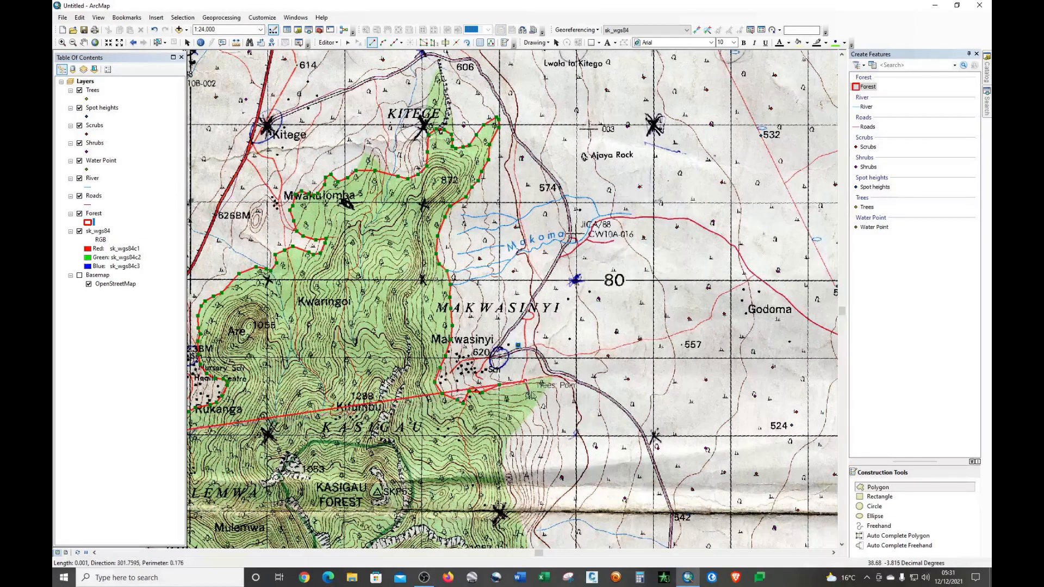
{"action": "left_click", "coordinate": [542, 384]}
{"action": "left_click", "coordinate": [538, 398]}
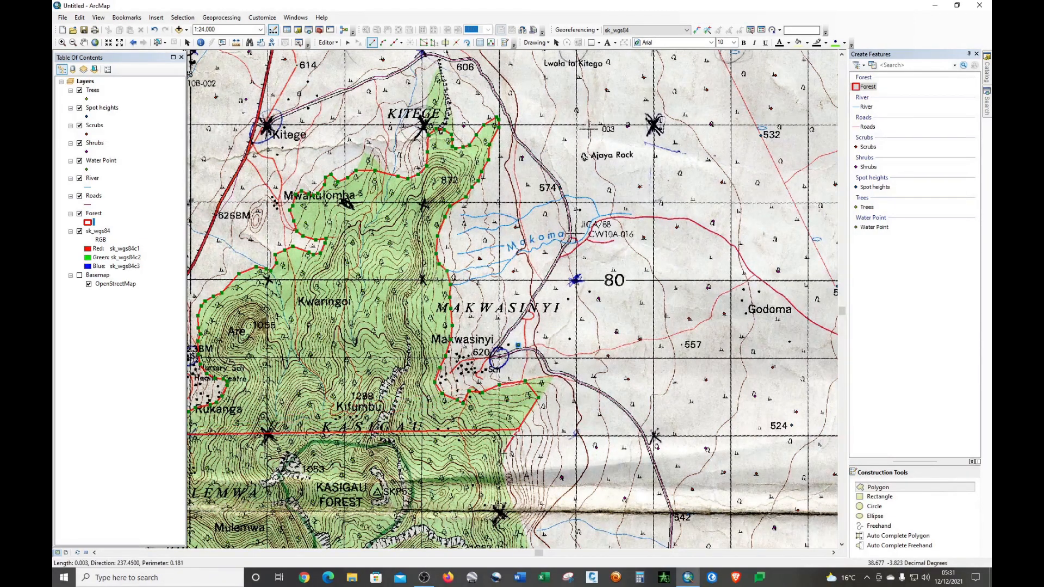
{"action": "left_click", "coordinate": [506, 480]}
{"action": "left_click", "coordinate": [523, 533]}
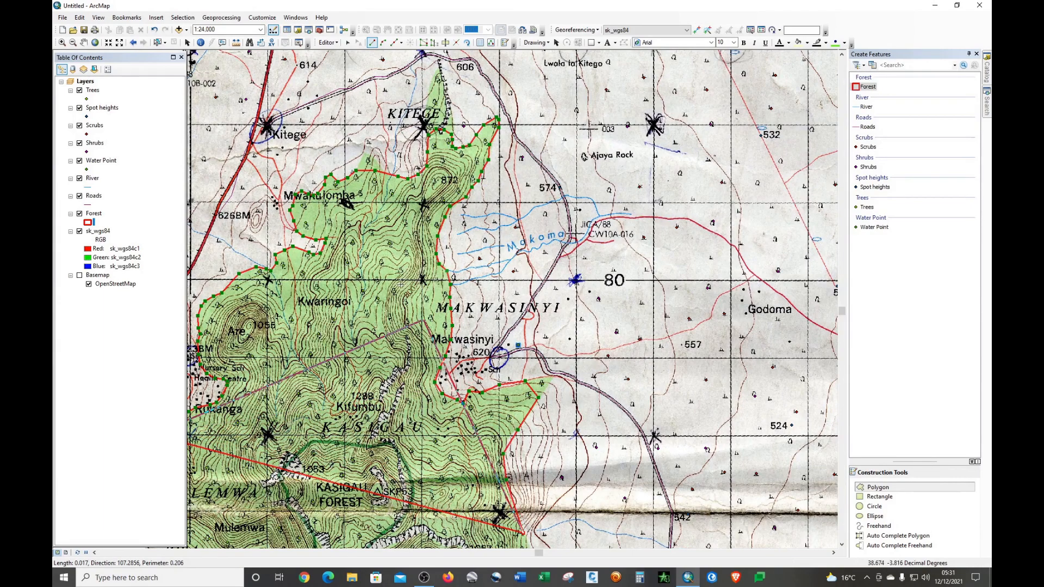
Trace the Forest boundary southeast along the green edge west of Kirongwe to just beyond height 767
{"action": "scroll", "coordinate": [326, 180], "scroll_direction": "up", "scroll_amount": 1}
{"action": "scroll", "coordinate": [326, 181], "scroll_direction": "up", "scroll_amount": 2}
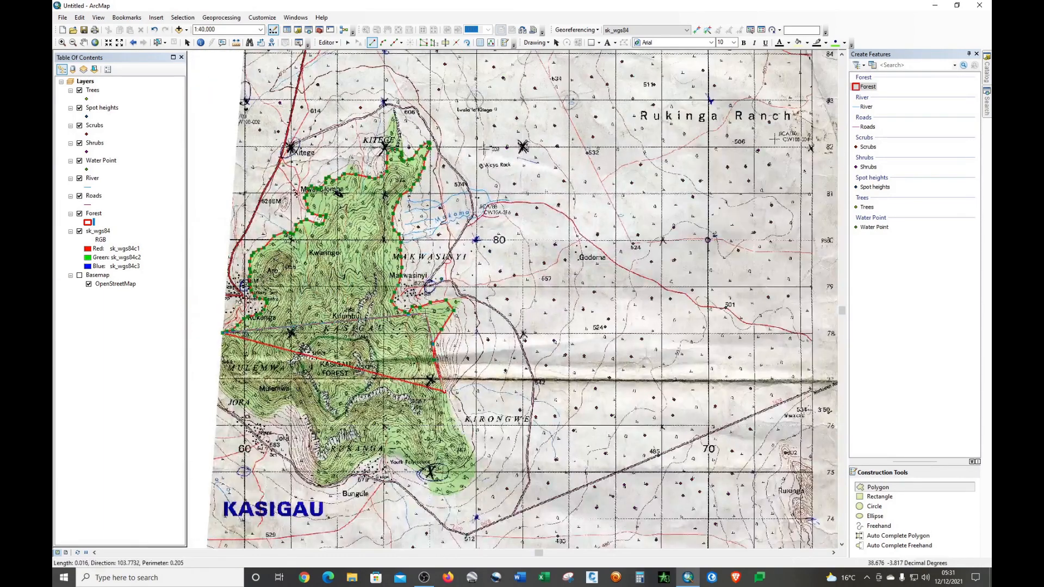
{"action": "scroll", "coordinate": [455, 480], "scroll_direction": "down", "scroll_amount": 3}
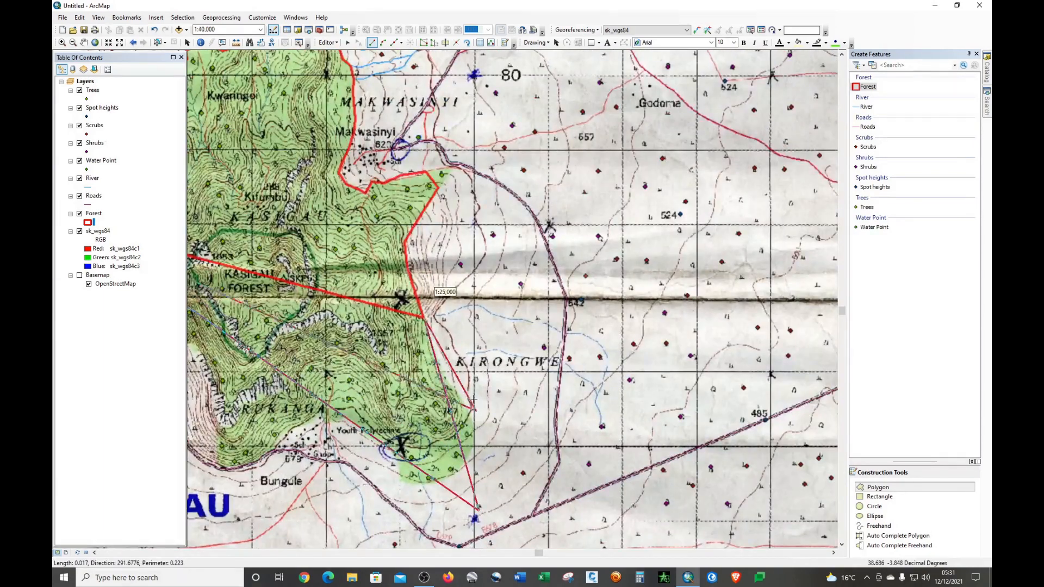
{"action": "left_click", "coordinate": [439, 366]}
{"action": "left_click", "coordinate": [452, 385]}
{"action": "left_click", "coordinate": [466, 402]}
{"action": "left_click", "coordinate": [475, 429]}
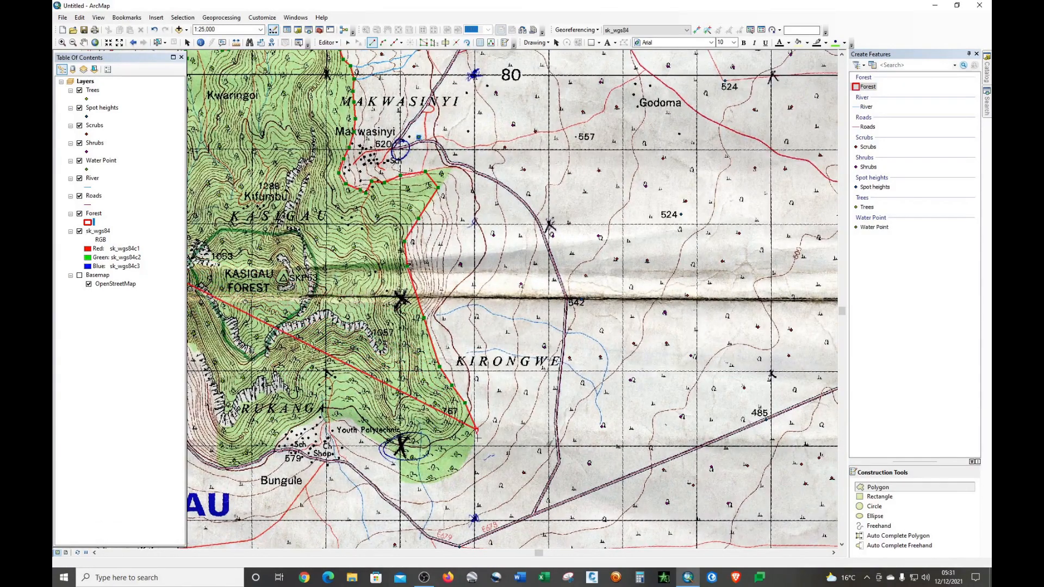
Trace the Forest boundary around the rounded southeastern lobe below height 767 and northwest toward the Youth Polytechnic
{"action": "left_click", "coordinate": [470, 454]}
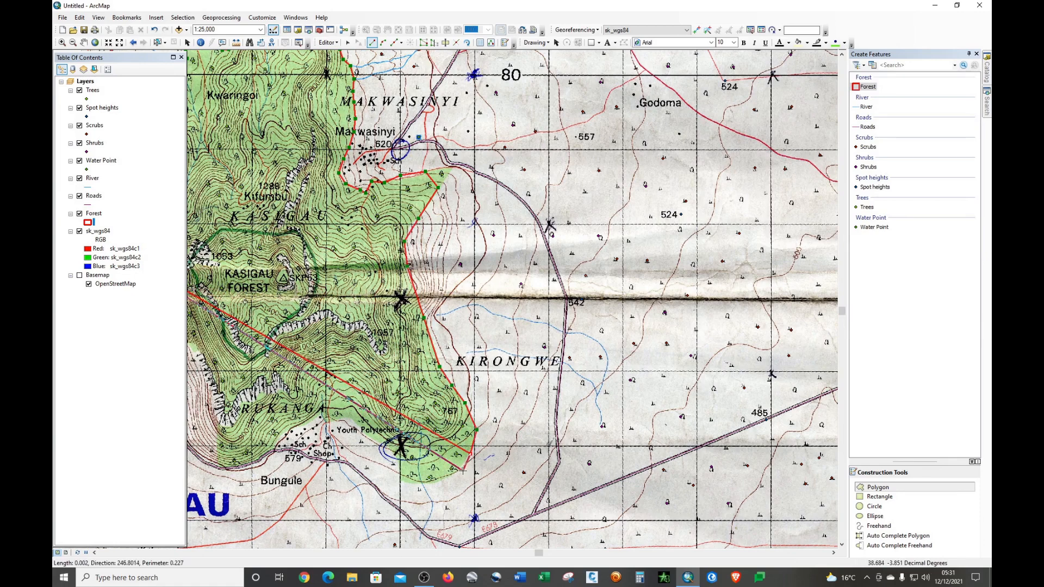
{"action": "left_click", "coordinate": [460, 470]}
{"action": "left_click", "coordinate": [444, 481]}
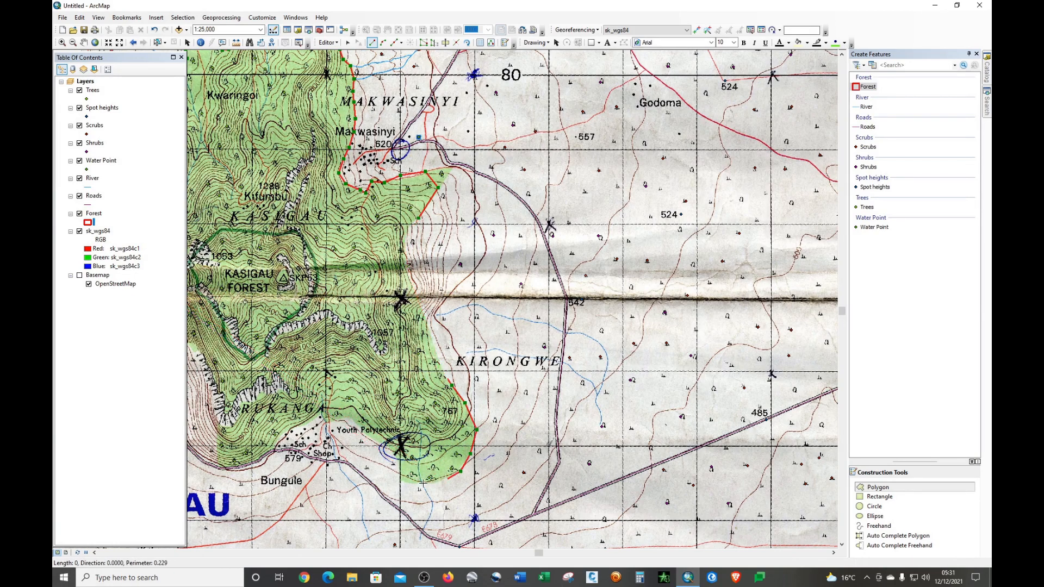
{"action": "left_click", "coordinate": [424, 483]}
{"action": "left_click", "coordinate": [404, 482]}
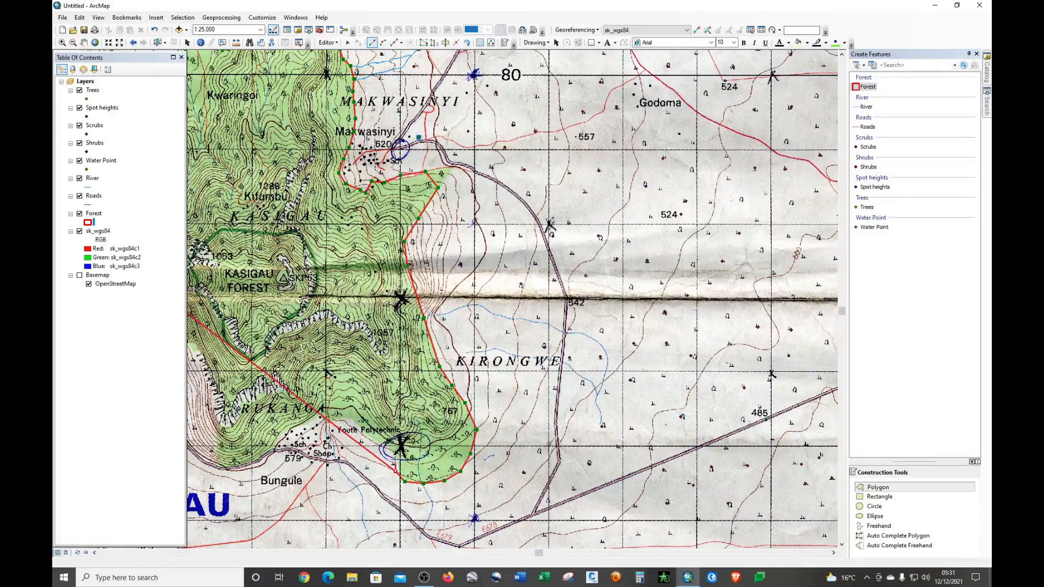
{"action": "left_click", "coordinate": [395, 471]}
{"action": "left_click", "coordinate": [379, 443]}
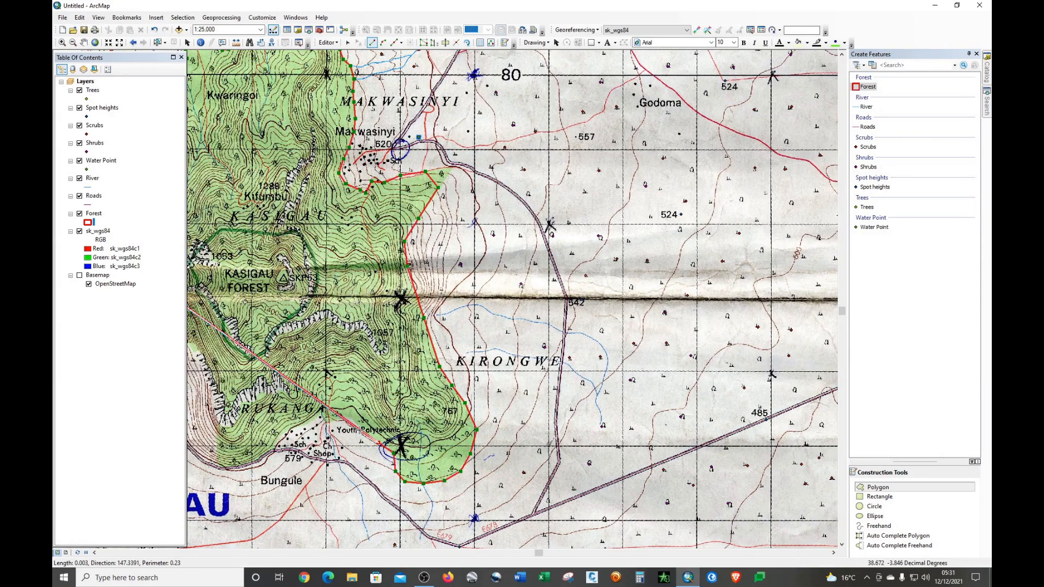
Continue the Forest polygon's boundary from Youth Polytechnic westward around the northern side of the Bungule settlement
{"action": "left_click", "coordinate": [359, 430]}
{"action": "left_click", "coordinate": [321, 414]}
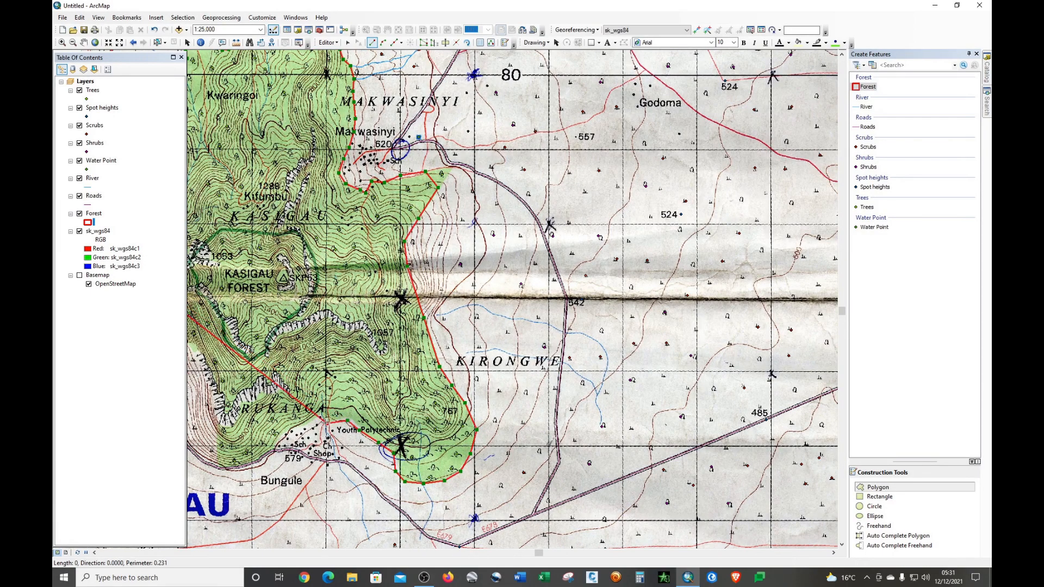
{"action": "left_click", "coordinate": [306, 424]}
{"action": "left_click", "coordinate": [287, 431]}
{"action": "left_click", "coordinate": [270, 450]}
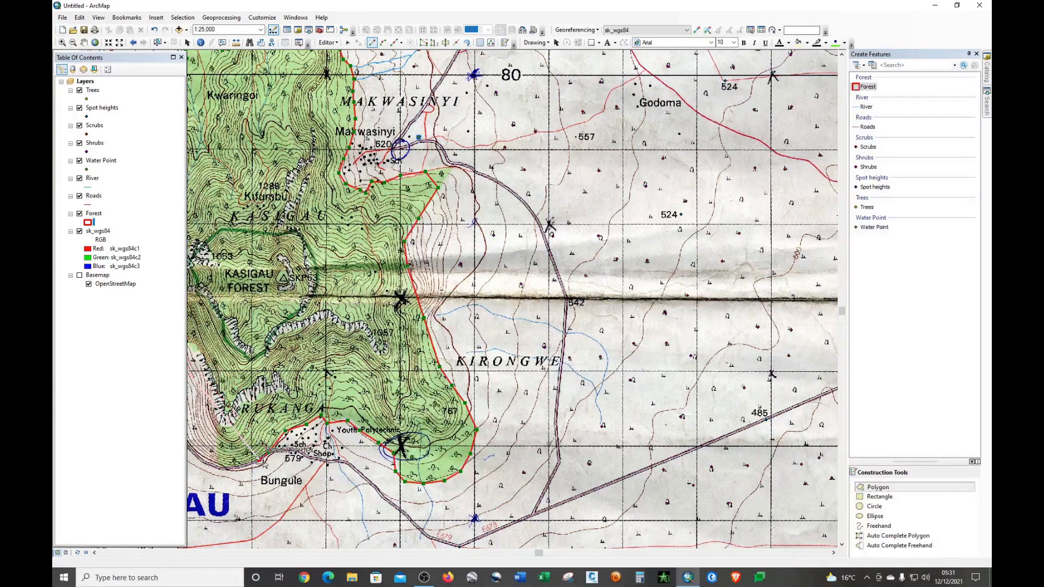
Trace the Forest polygon around the green area's southern tip west of Bungule, up to the foot of the cliff
{"action": "scroll", "coordinate": [723, 395], "scroll_direction": "up", "scroll_amount": 2}
{"action": "scroll", "coordinate": [370, 432], "scroll_direction": "down", "scroll_amount": 3}
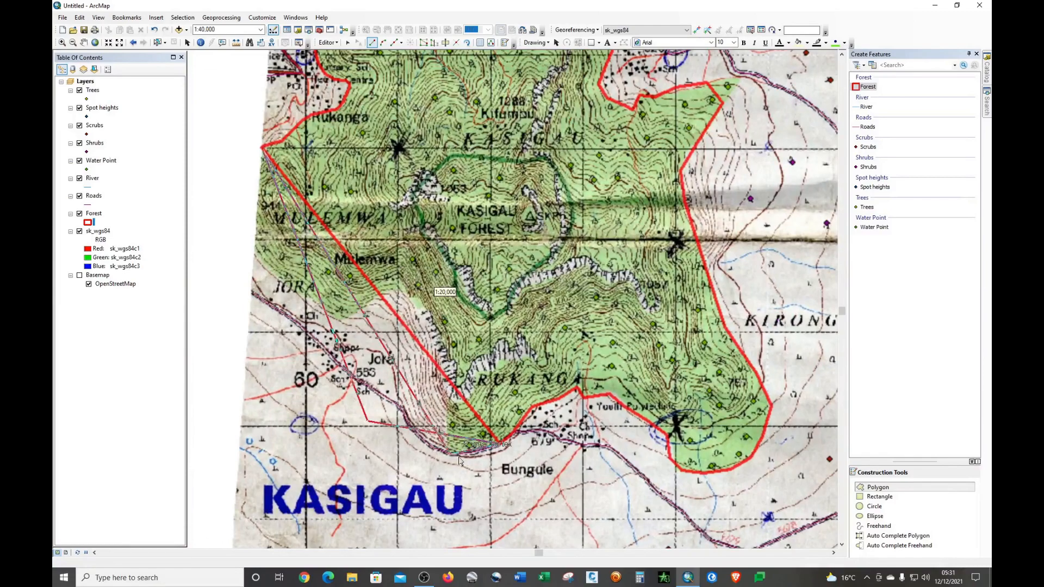
{"action": "left_click", "coordinate": [450, 454]}
{"action": "left_click", "coordinate": [449, 429]}
{"action": "left_click", "coordinate": [451, 406]}
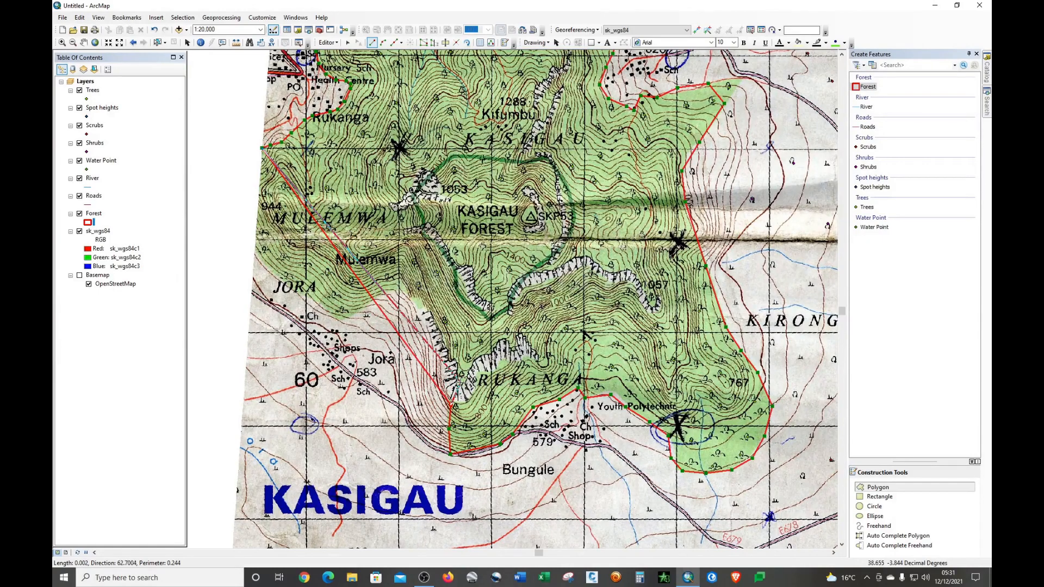
Trace the Forest polygon northward along the cliff and around the green edge northeast of Jora
{"action": "left_click", "coordinate": [434, 332]}
{"action": "left_click", "coordinate": [430, 309]}
{"action": "left_click", "coordinate": [424, 308]}
{"action": "left_click", "coordinate": [419, 310]}
{"action": "left_click", "coordinate": [414, 304]}
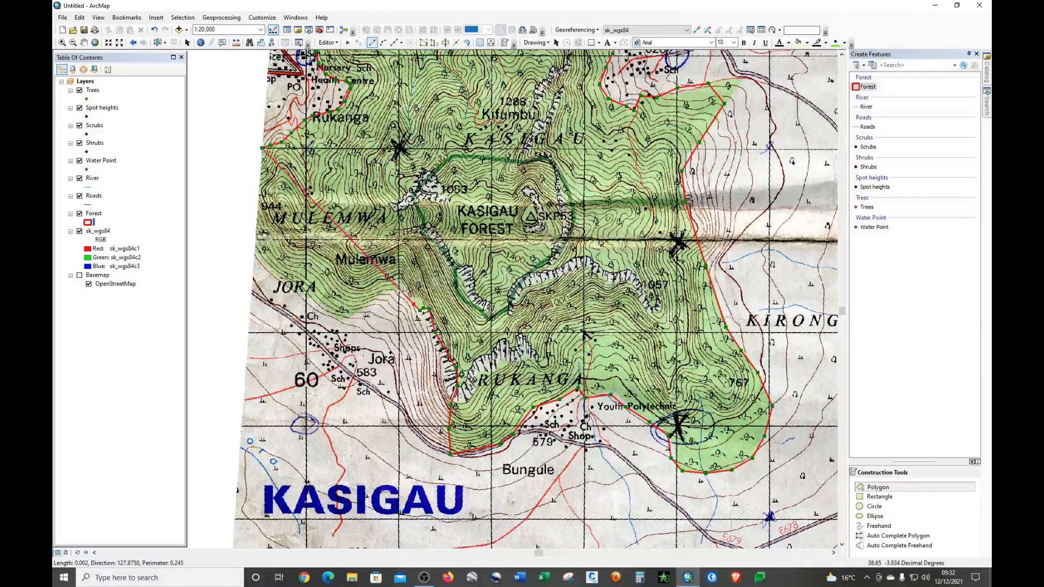
{"action": "left_click", "coordinate": [402, 290]}
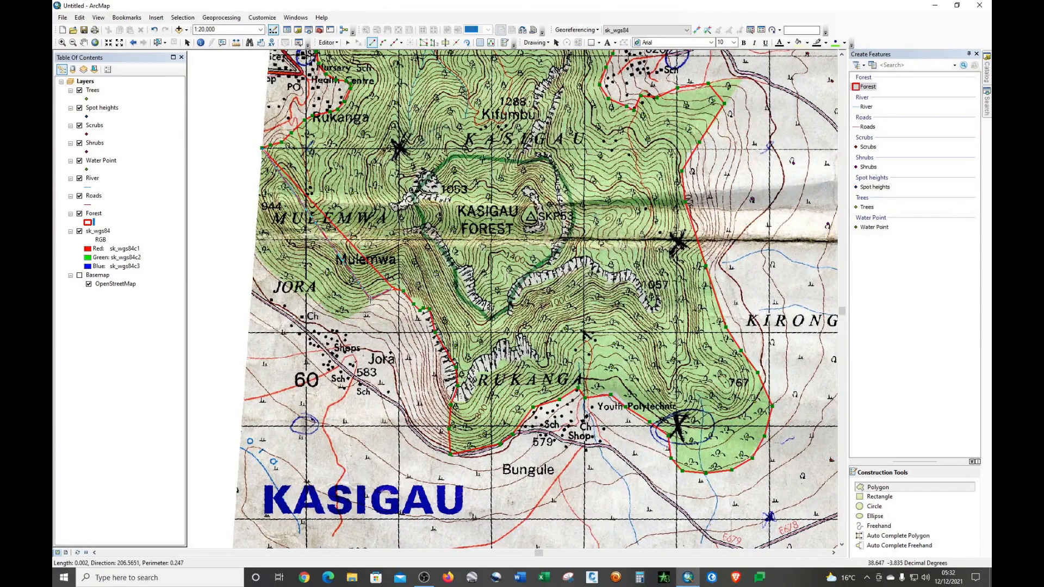
Trace the Forest polygon along the green edge north of Jora to the map's western margin and finish the polygon
{"action": "left_click", "coordinate": [354, 314]}
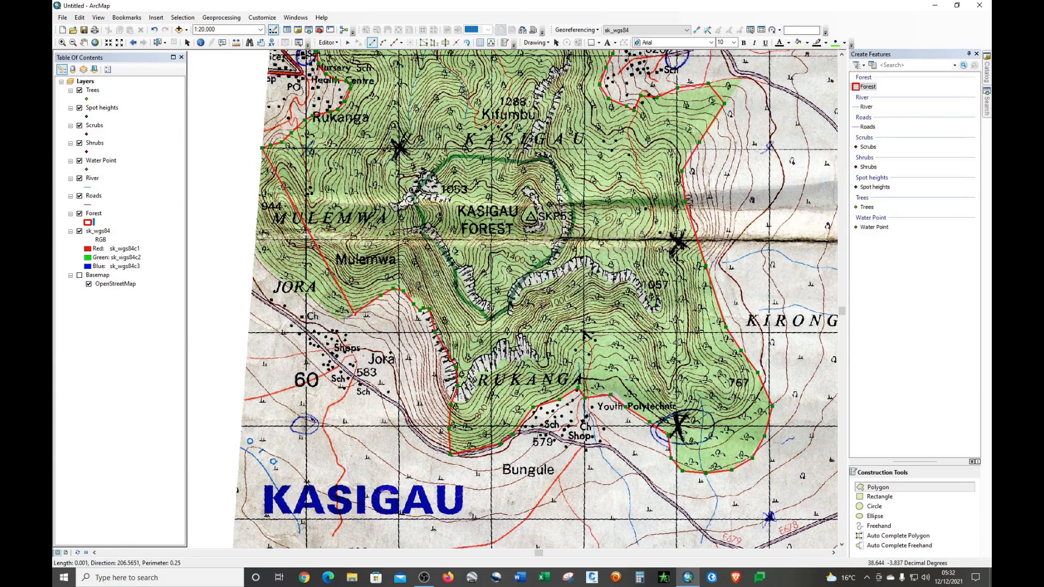
{"action": "left_click", "coordinate": [342, 319]}
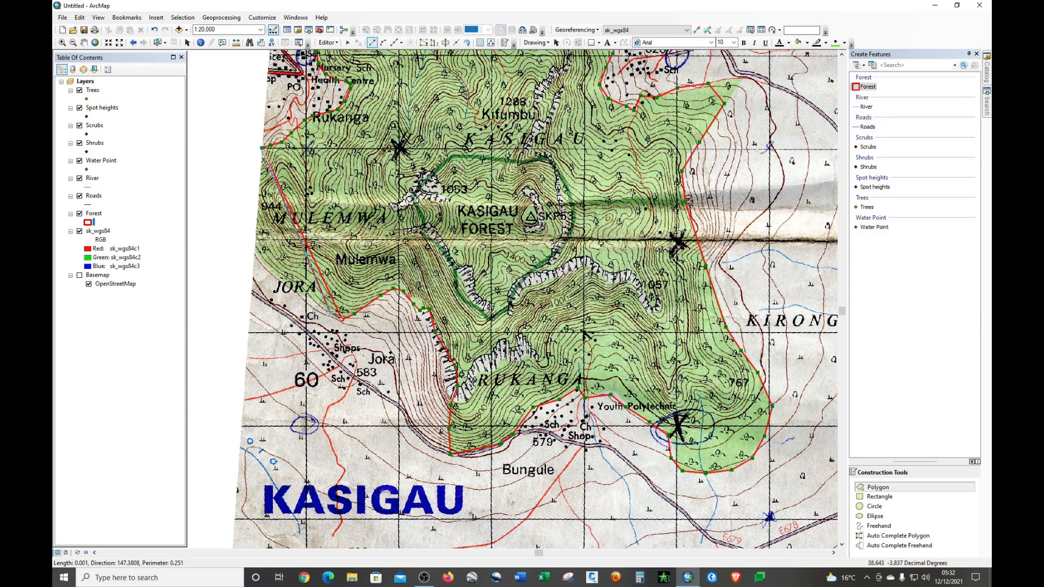
{"action": "left_click", "coordinate": [322, 311]}
{"action": "left_click", "coordinate": [309, 297]}
{"action": "left_click", "coordinate": [286, 285]}
{"action": "left_click", "coordinate": [261, 263]}
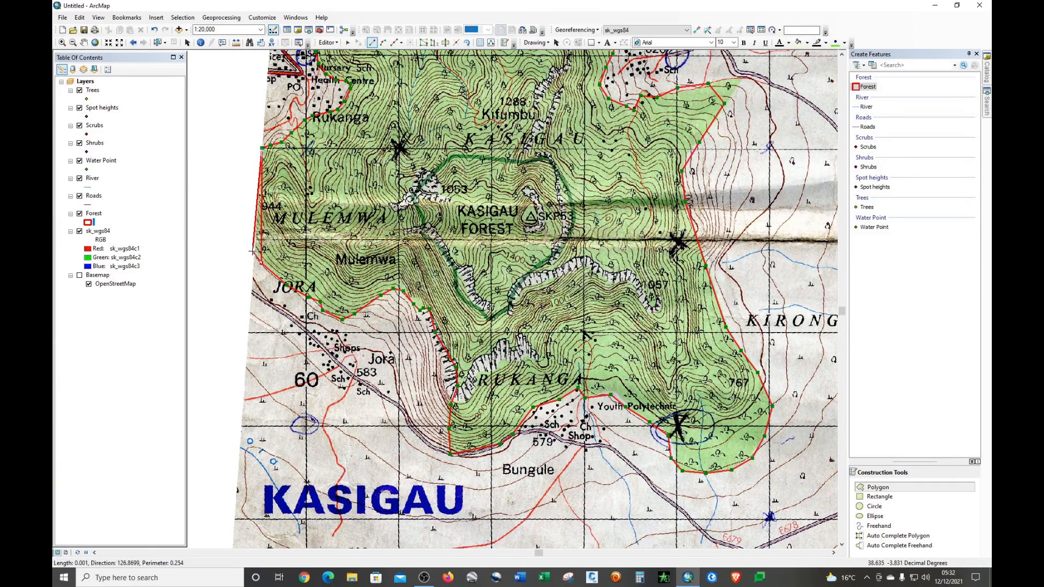
{"action": "double_click", "coordinate": [254, 251]}
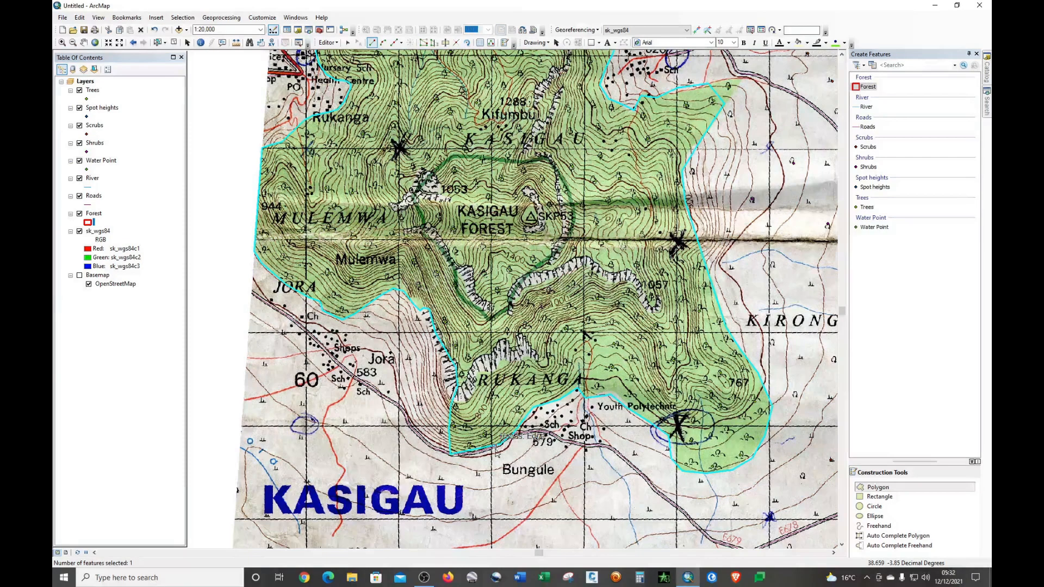
Save the edits to the Forest layer and stop the editing session
{"action": "scroll", "coordinate": [496, 453], "scroll_direction": "down", "scroll_amount": 2}
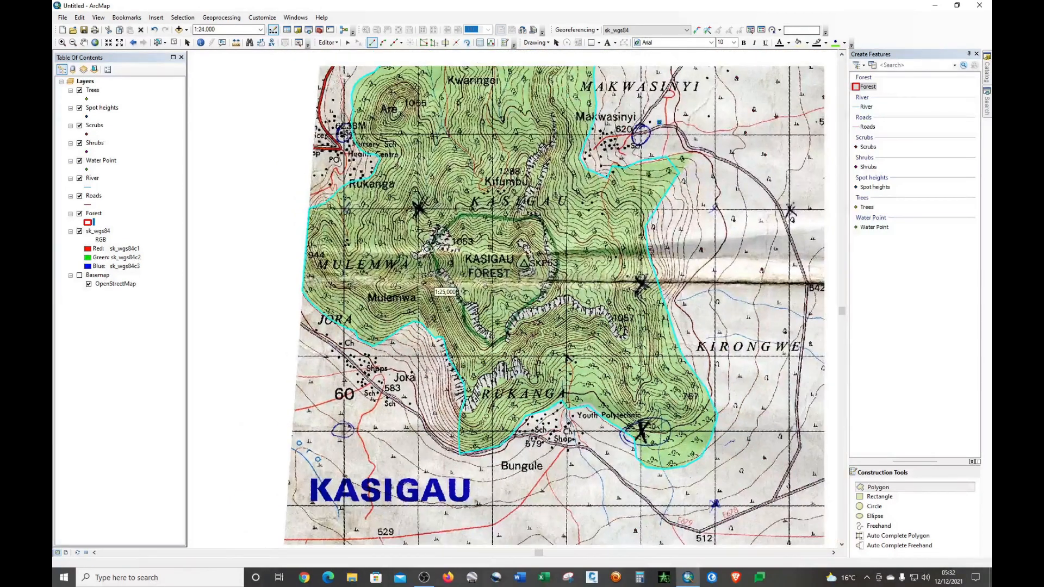
{"action": "scroll", "coordinate": [526, 435], "scroll_direction": "down", "scroll_amount": 1}
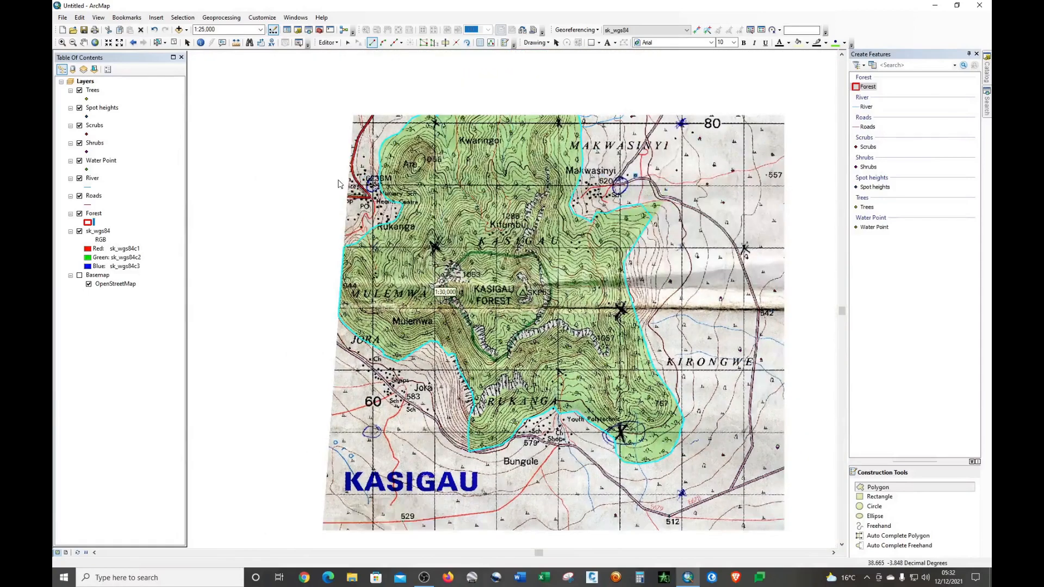
{"action": "left_click", "coordinate": [328, 42]}
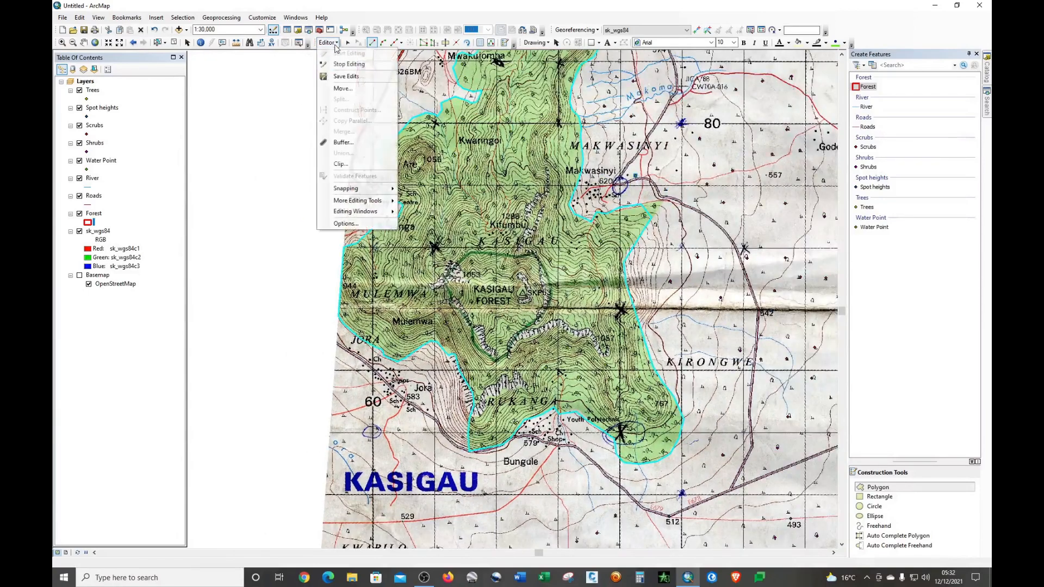
{"action": "left_click", "coordinate": [346, 76]}
{"action": "left_click", "coordinate": [337, 43]}
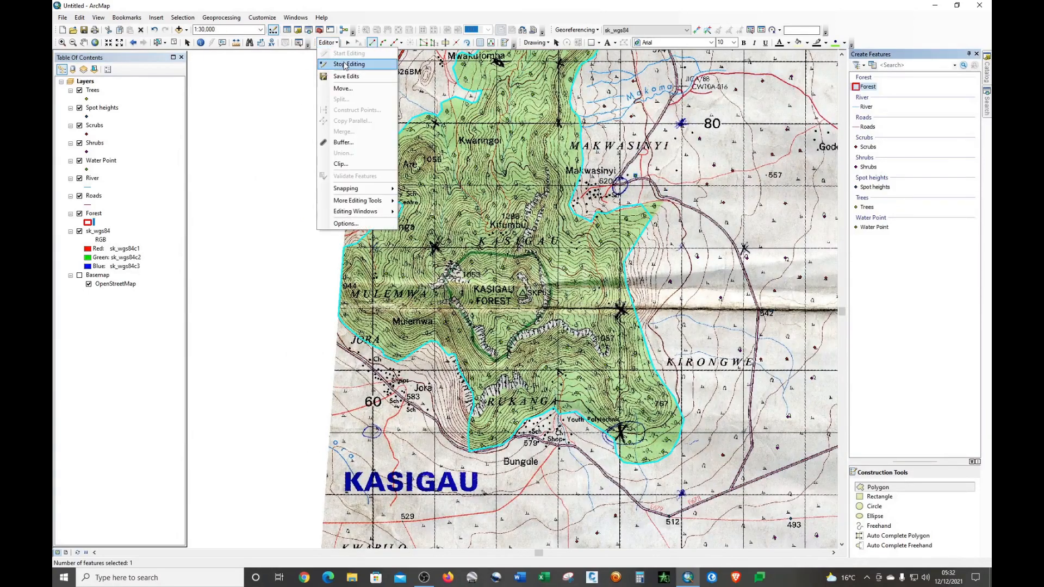
{"action": "left_click", "coordinate": [347, 64]}
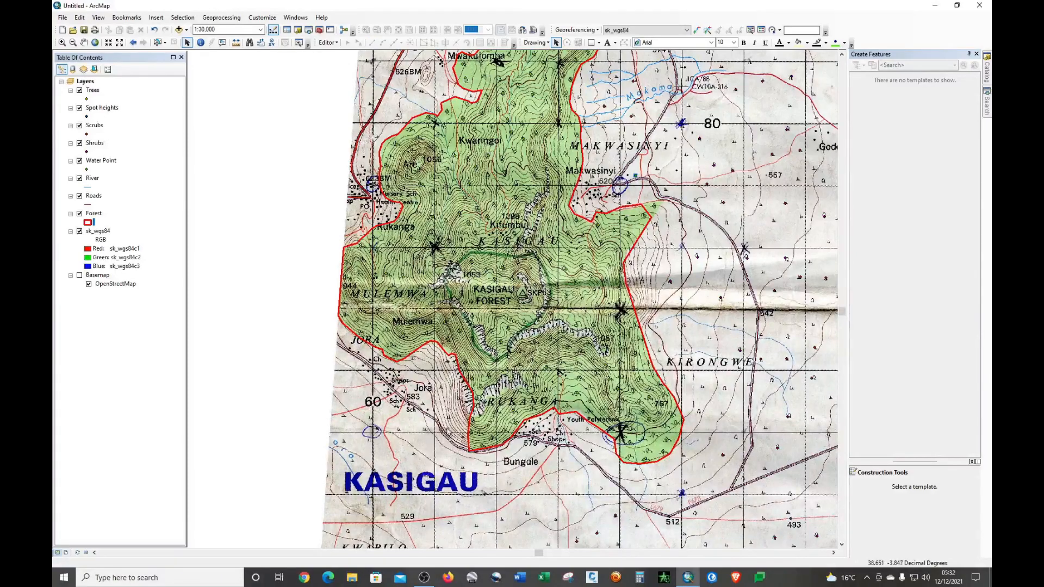
{"action": "scroll", "coordinate": [459, 480], "scroll_direction": "down", "scroll_amount": 4}
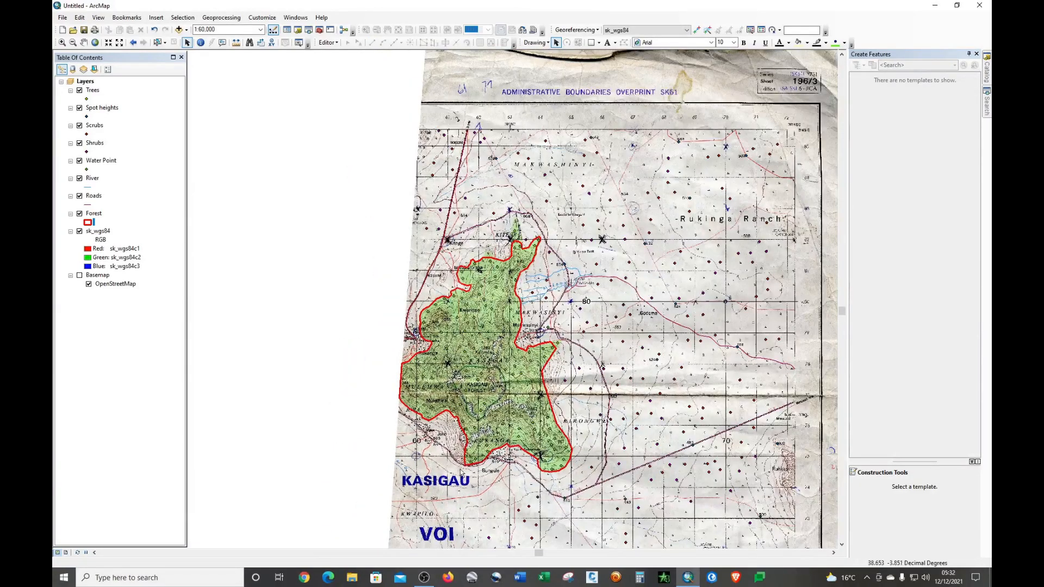
{"action": "scroll", "coordinate": [441, 242], "scroll_direction": "up", "scroll_amount": 4}
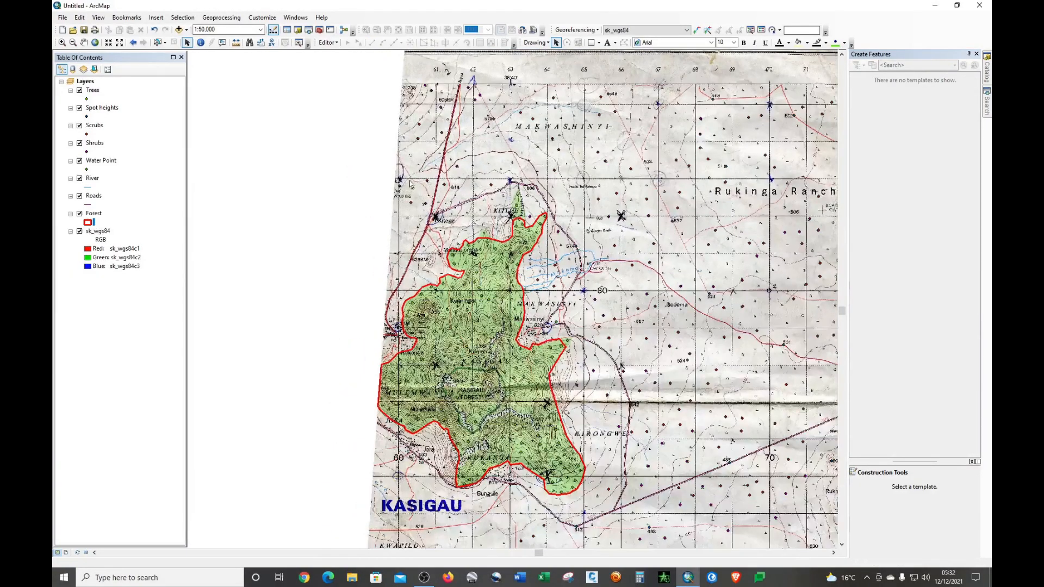
{"action": "scroll", "coordinate": [408, 187], "scroll_direction": "up", "scroll_amount": 1}
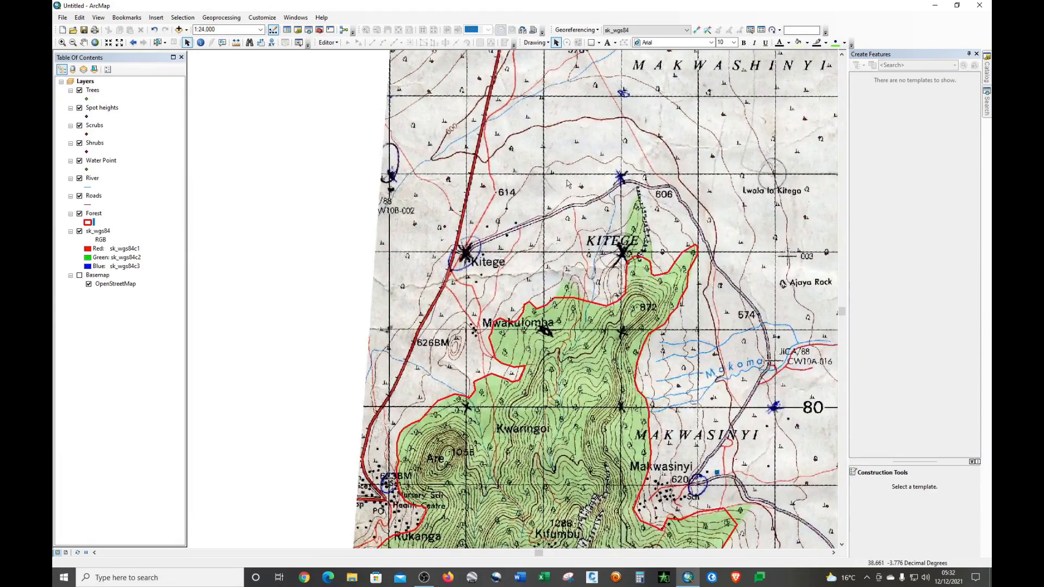
{"action": "scroll", "coordinate": [634, 168], "scroll_direction": "up", "scroll_amount": 1}
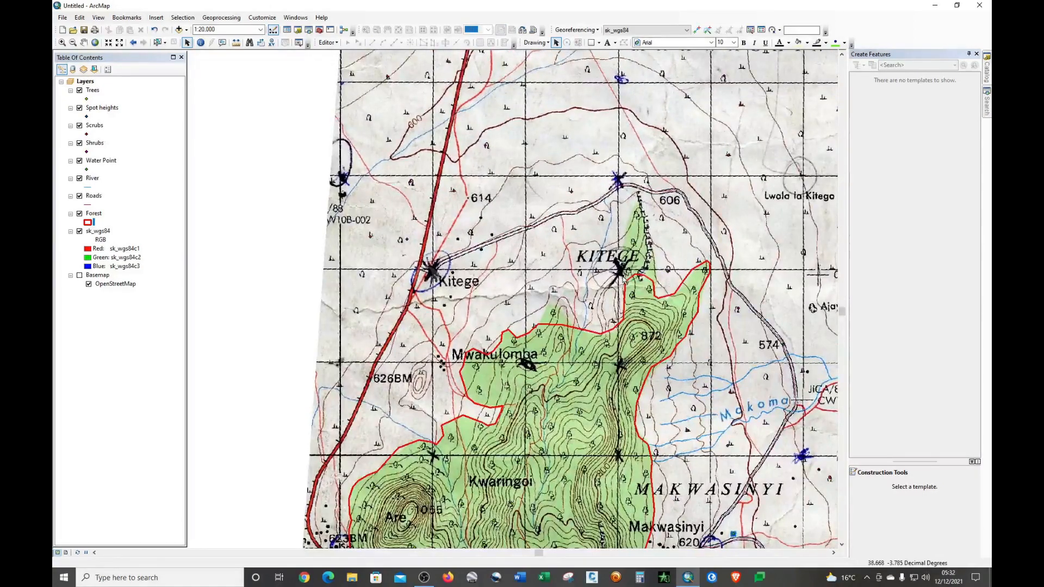
{"action": "scroll", "coordinate": [653, 254], "scroll_direction": "up", "scroll_amount": 1}
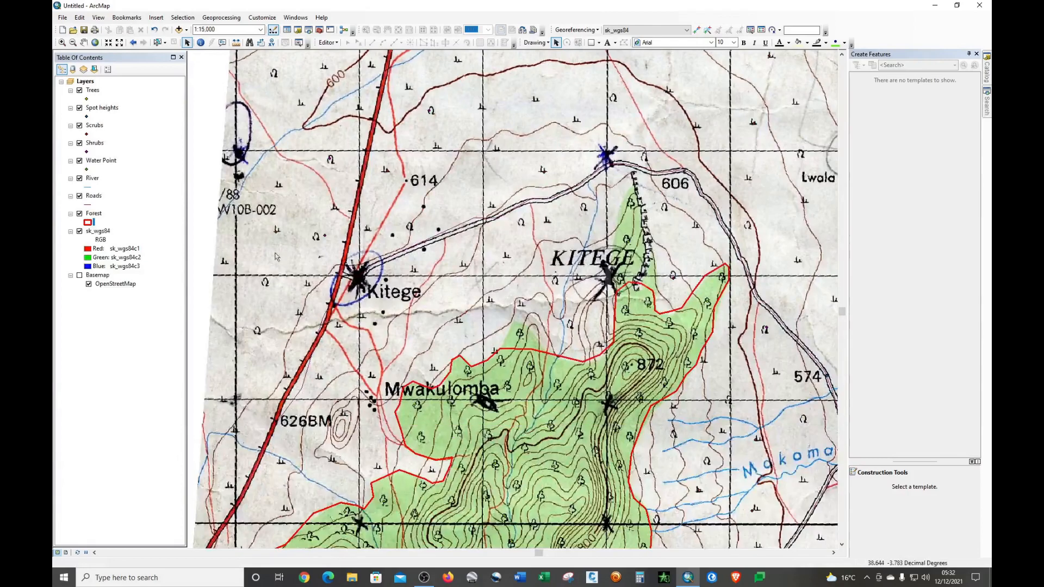
{"action": "left_click", "coordinate": [89, 205]}
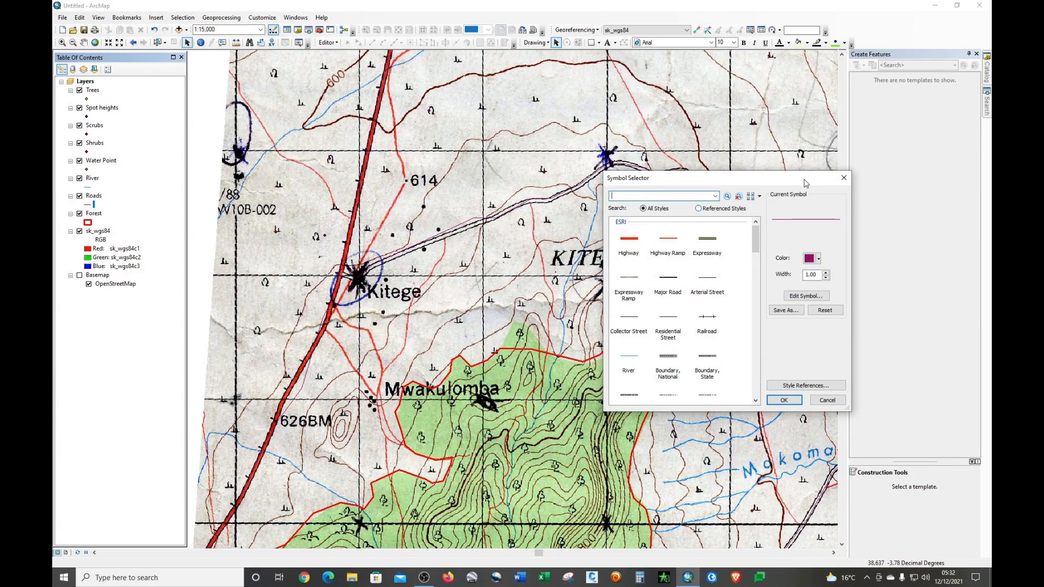
{"action": "left_click", "coordinate": [843, 178]}
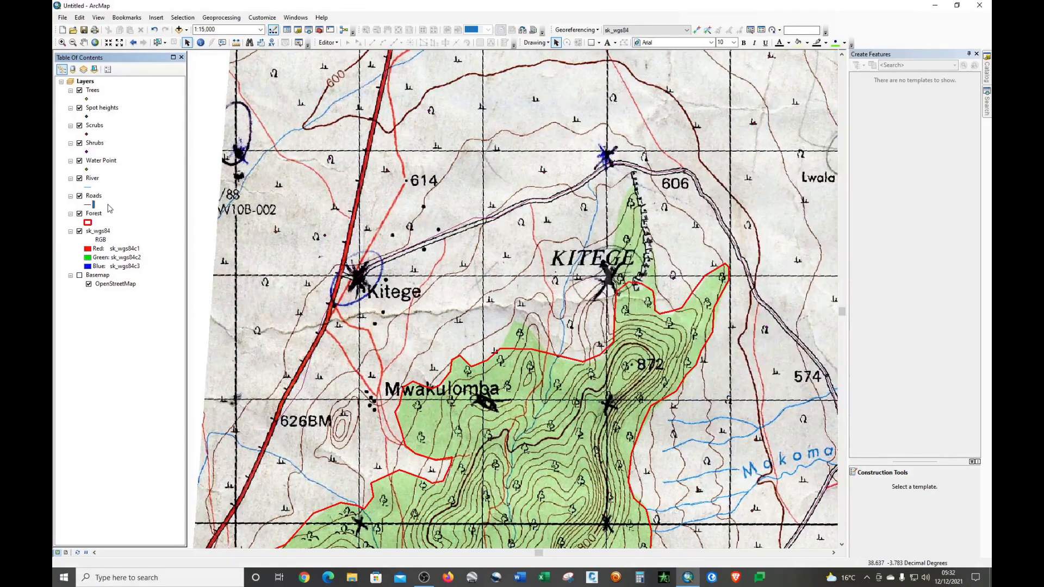
Find tree symbols and give the Trees layer the Ordnance Survey Coniferous trees symbol, size 30, in green
{"action": "left_click", "coordinate": [87, 100]}
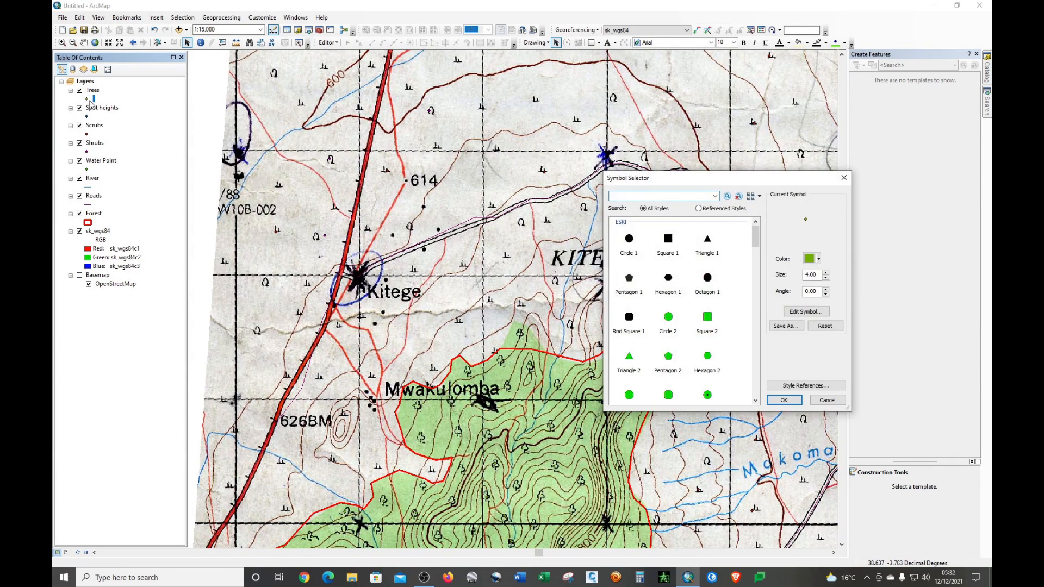
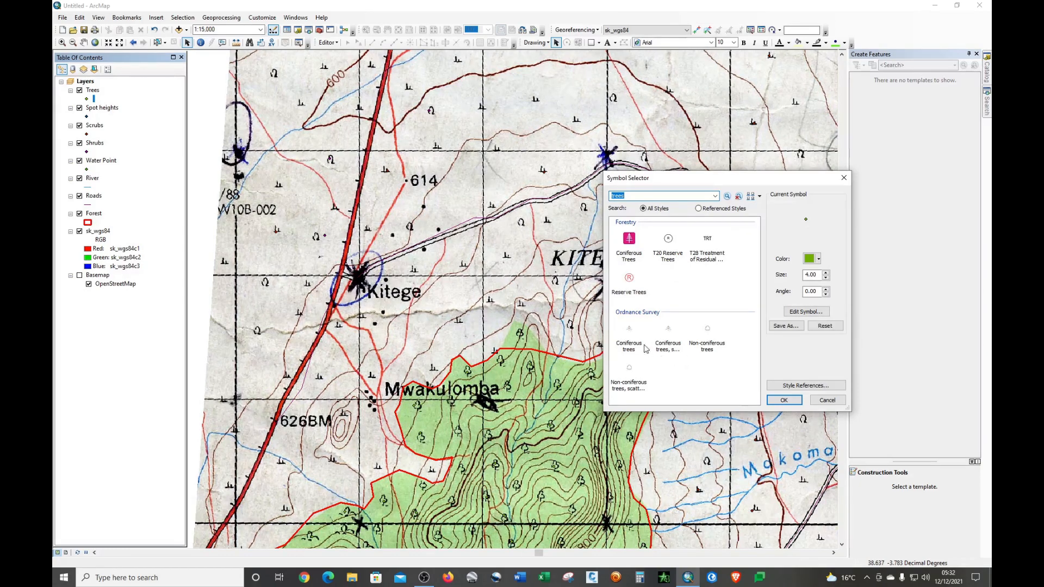
{"action": "left_click", "coordinate": [629, 332]}
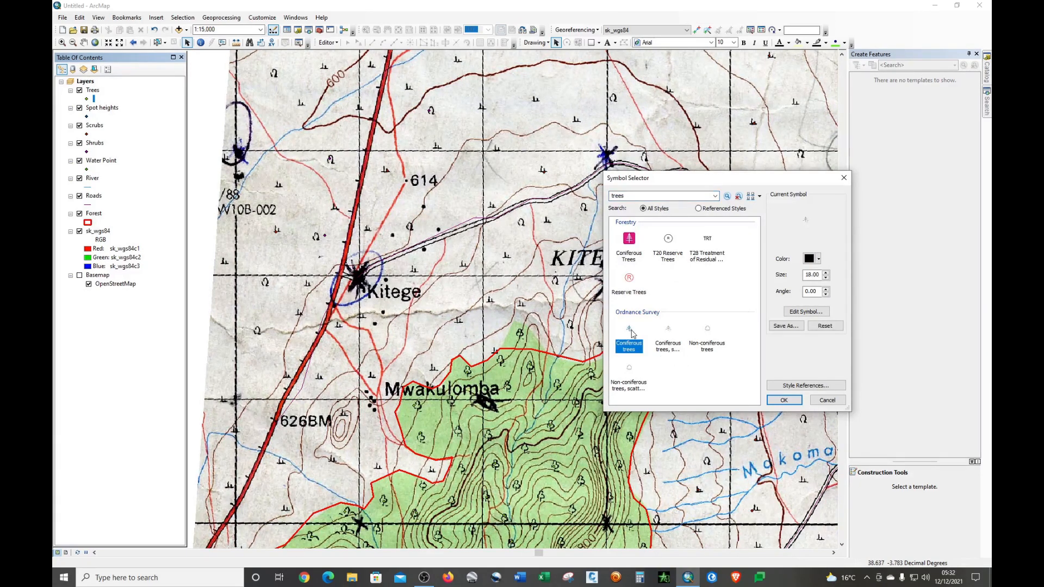
{"action": "left_click", "coordinate": [825, 272]}
{"action": "left_click", "coordinate": [826, 272]}
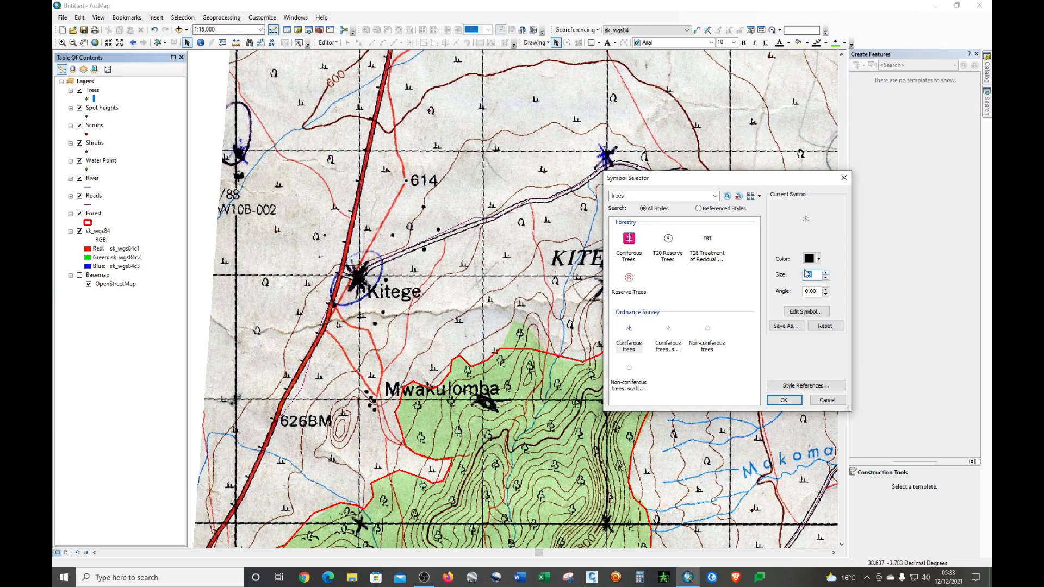
{"action": "left_click", "coordinate": [808, 260]}
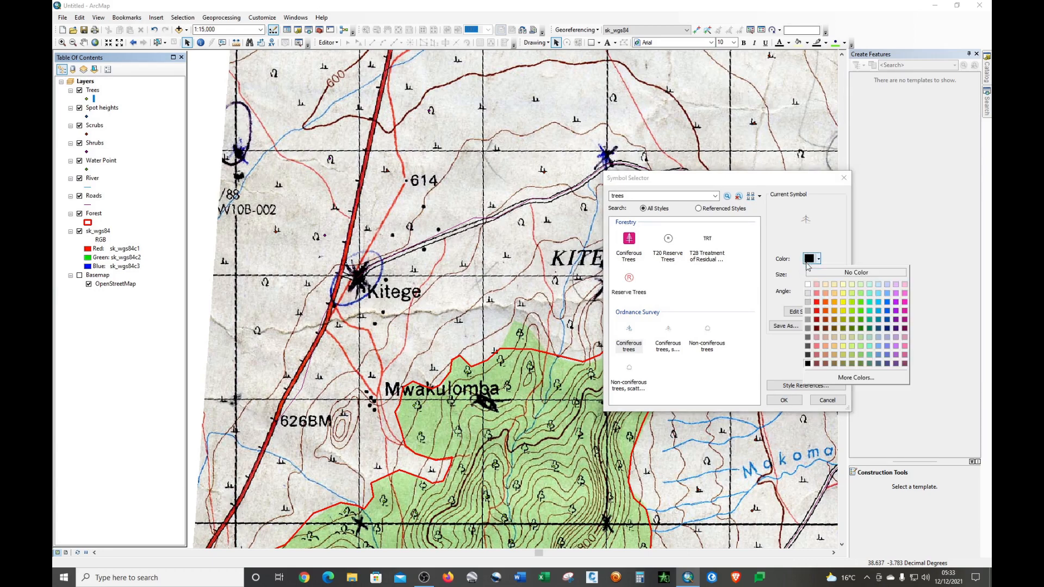
{"action": "left_click", "coordinate": [863, 326]}
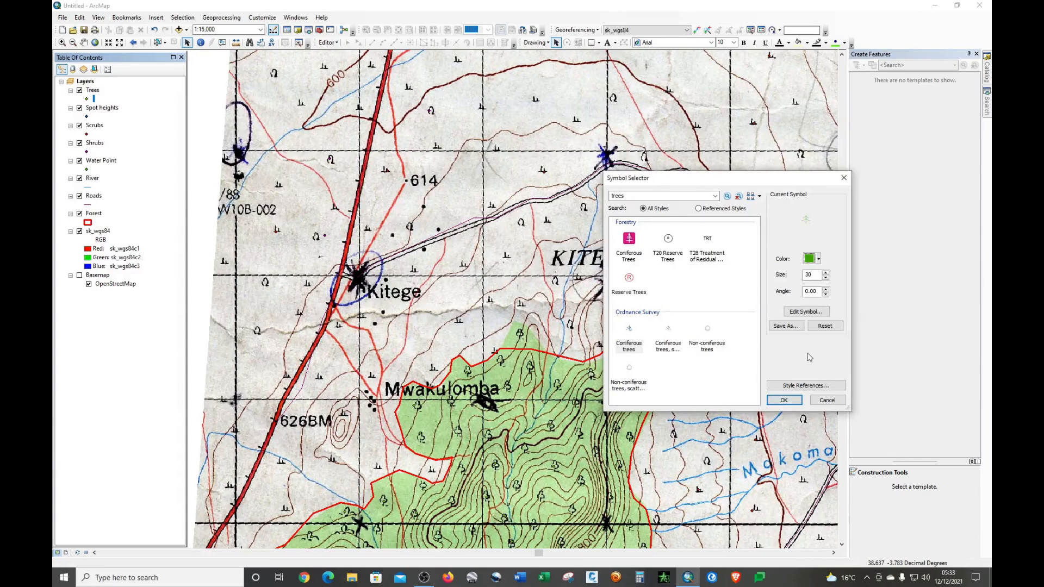
{"action": "left_click", "coordinate": [783, 400]}
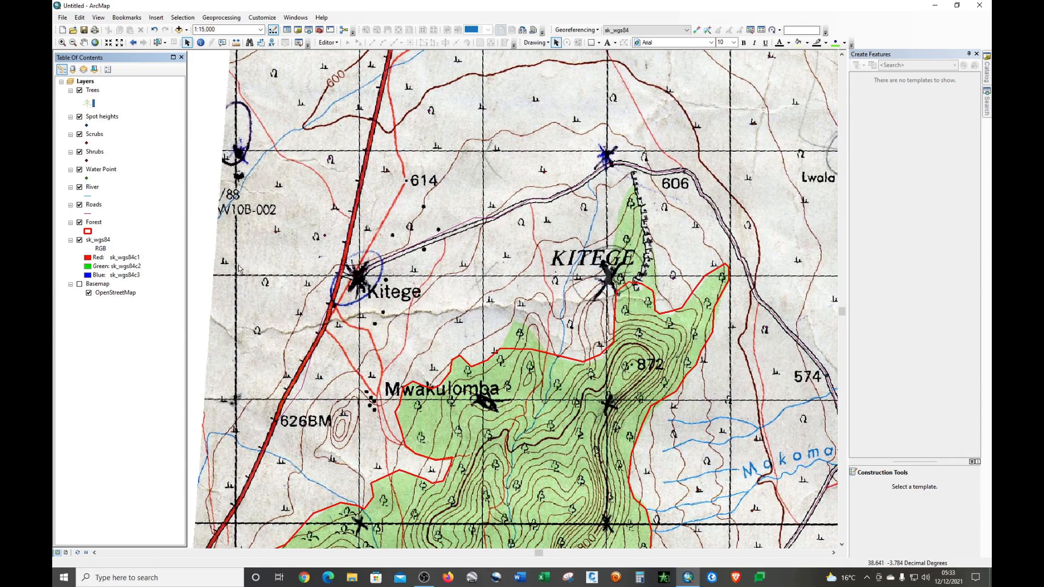
Change the Trees layer's symbol colour to red
{"action": "left_click", "coordinate": [87, 108]}
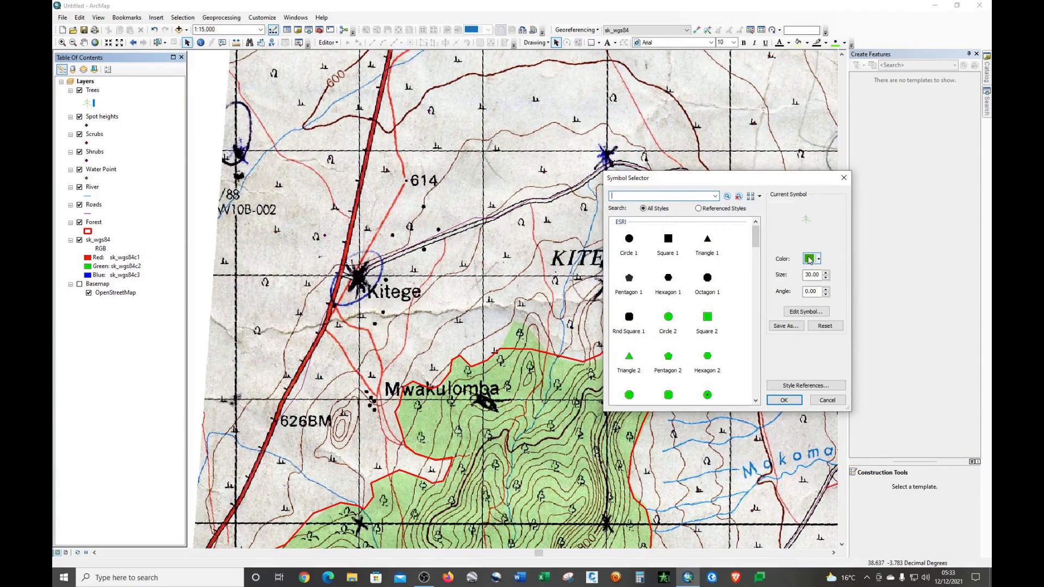
{"action": "left_click", "coordinate": [809, 260]}
{"action": "left_click", "coordinate": [817, 302]}
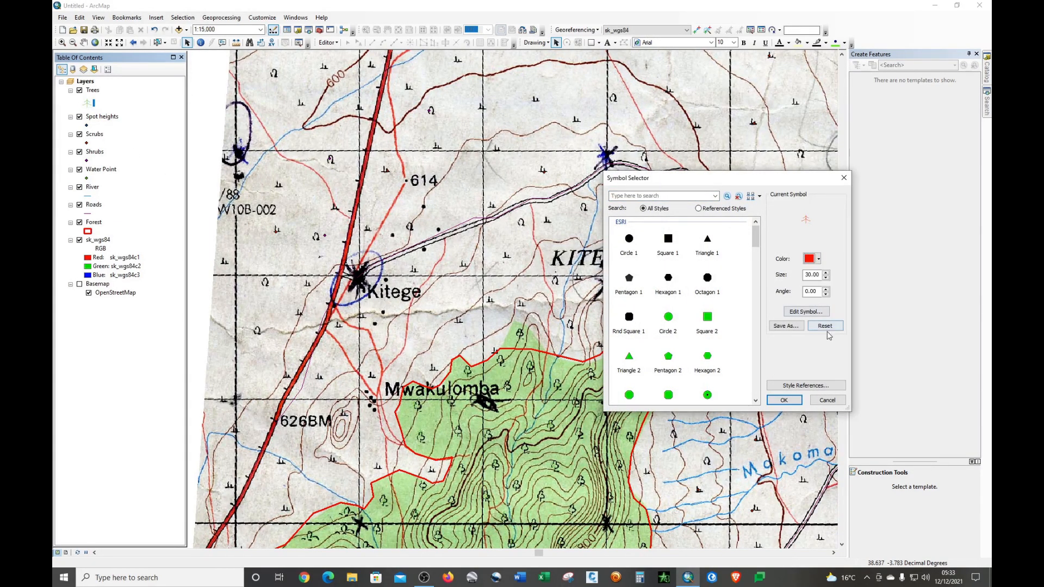
{"action": "left_click", "coordinate": [785, 400]}
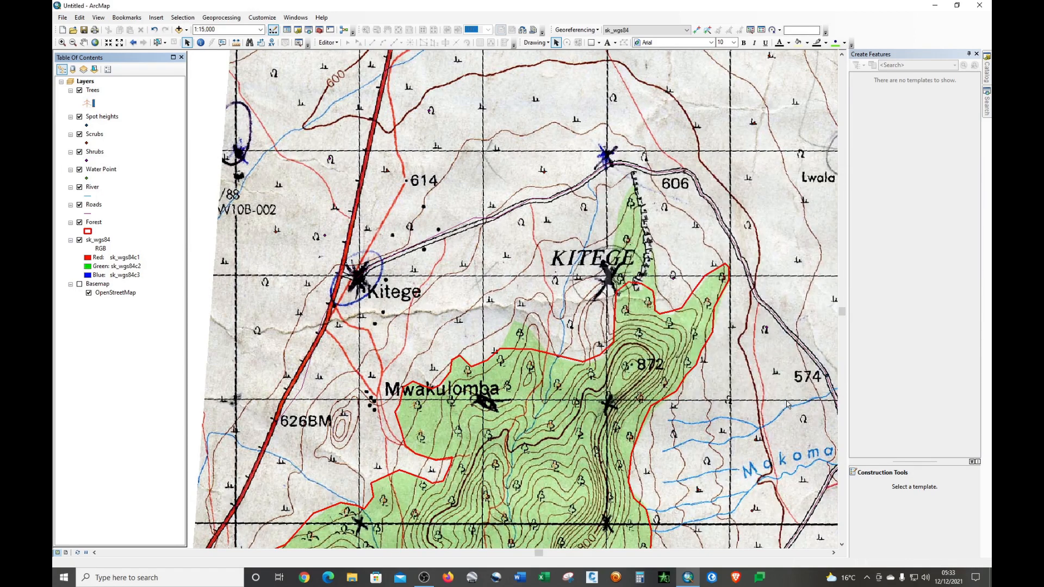
Search the symbols for trees and give the Trees layer the Forestry Coniferous Trees symbol
{"action": "left_click", "coordinate": [87, 104]}
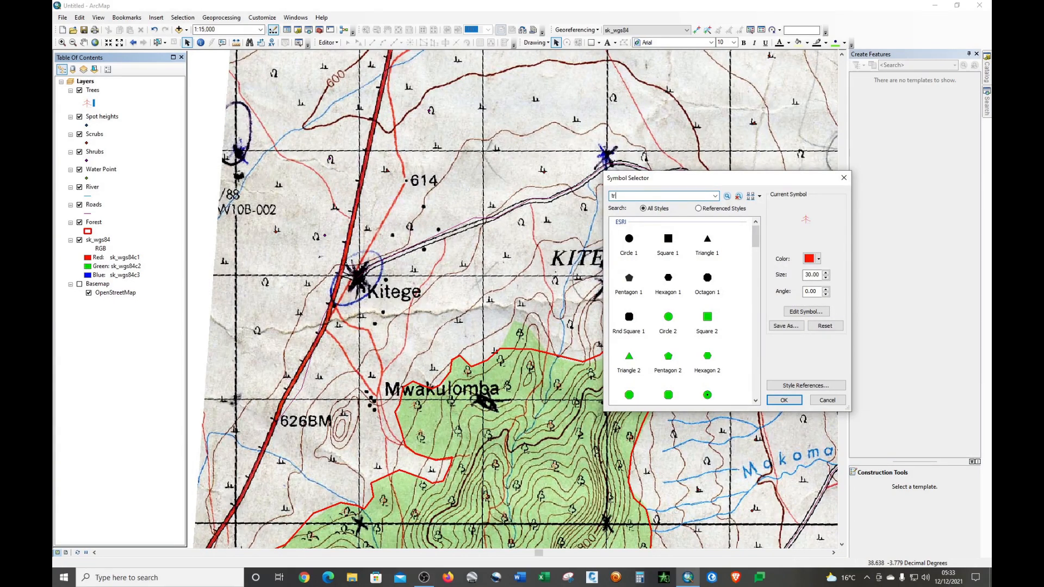
{"action": "left_click", "coordinate": [656, 195]}
{"action": "type", "text": "trees"}
{"action": "key", "text": "Return"}
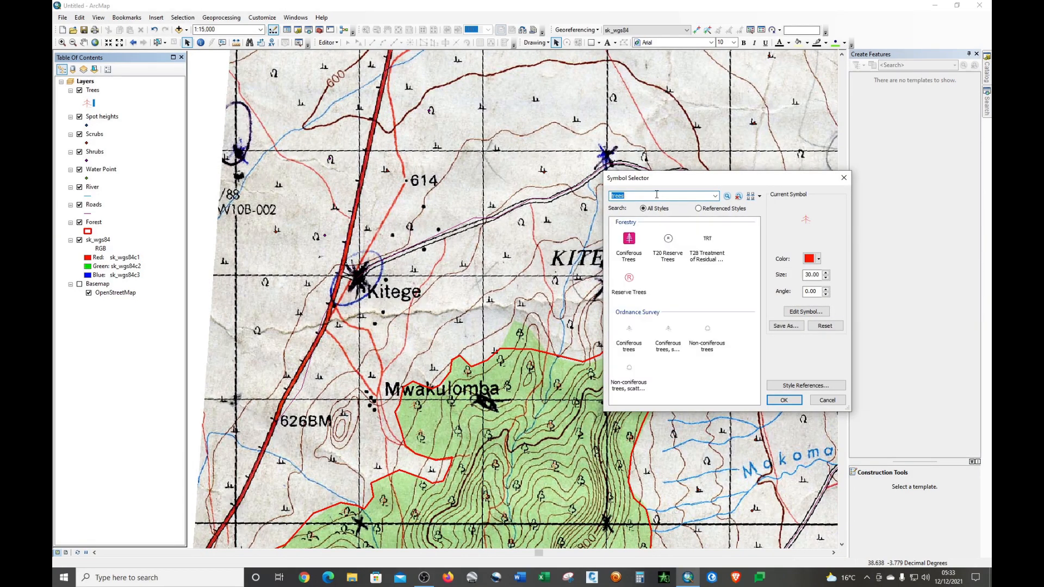
{"action": "left_click", "coordinate": [629, 239]}
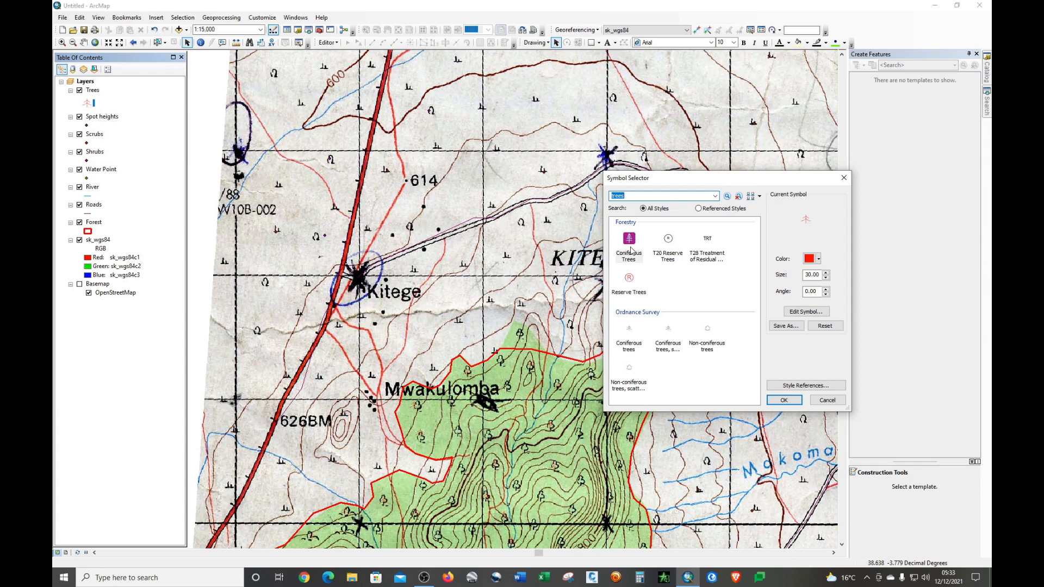
{"action": "left_click", "coordinate": [792, 400]}
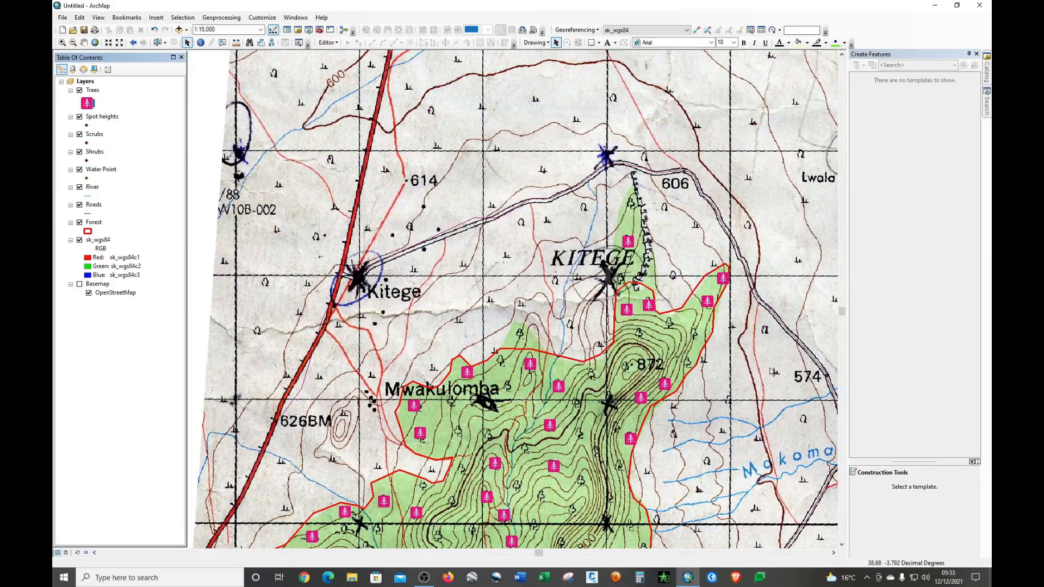
{"action": "scroll", "coordinate": [600, 204], "scroll_direction": "up", "scroll_amount": 1}
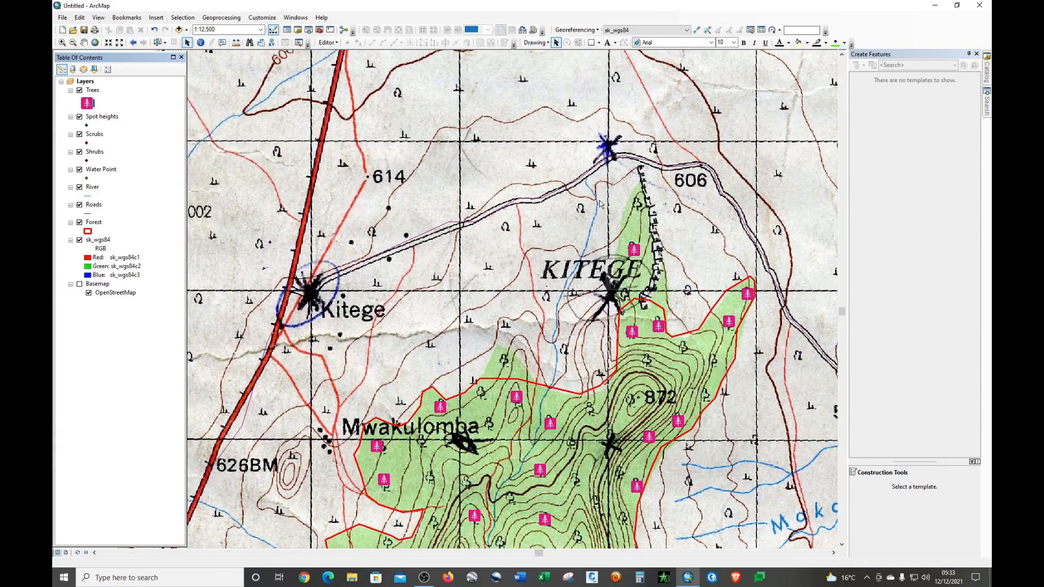
{"action": "scroll", "coordinate": [601, 205], "scroll_direction": "down", "scroll_amount": 3}
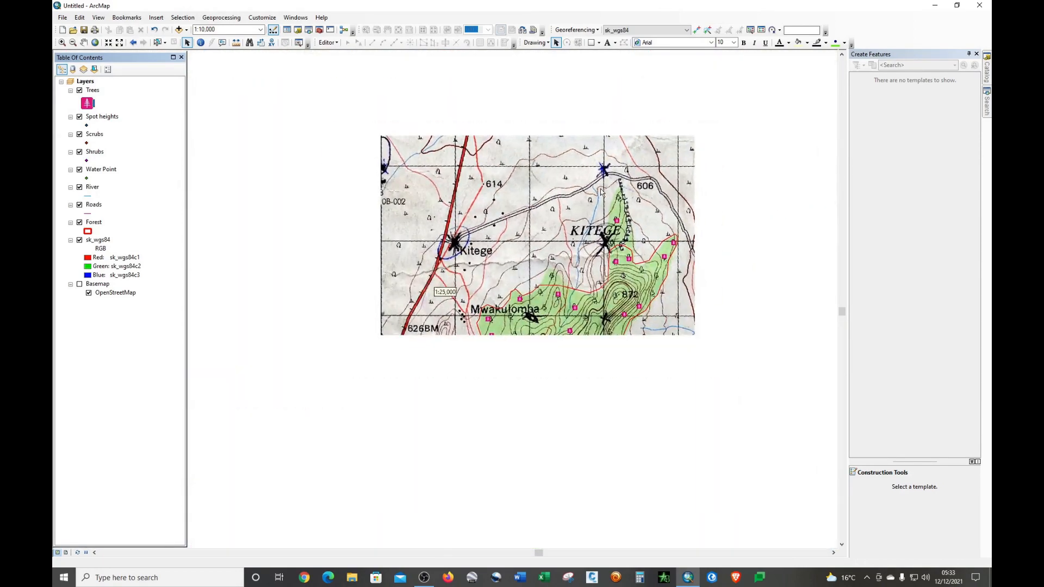
{"action": "scroll", "coordinate": [597, 204], "scroll_direction": "down", "scroll_amount": 4}
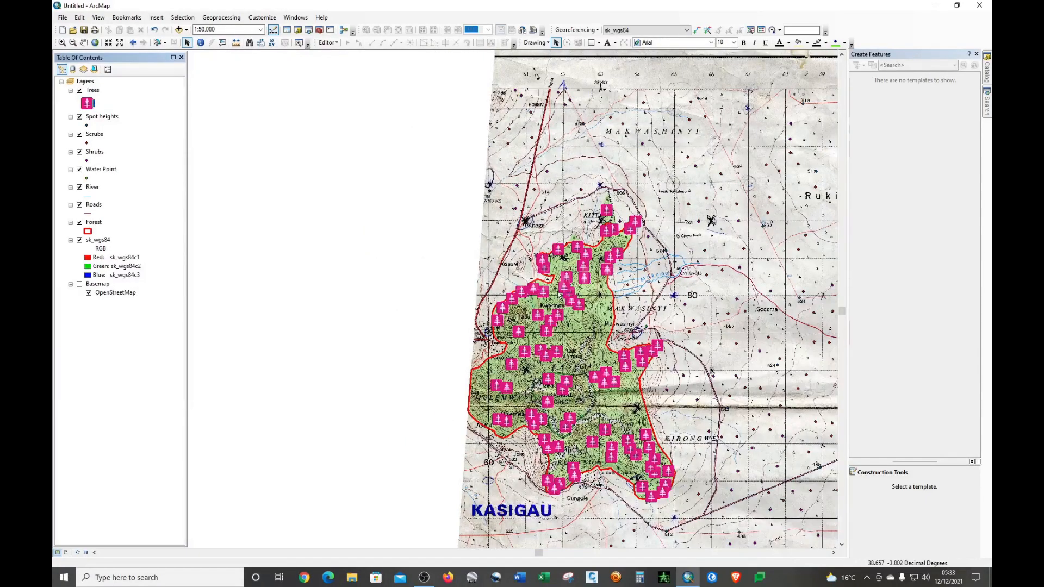
{"action": "scroll", "coordinate": [552, 268], "scroll_direction": "up", "scroll_amount": 2}
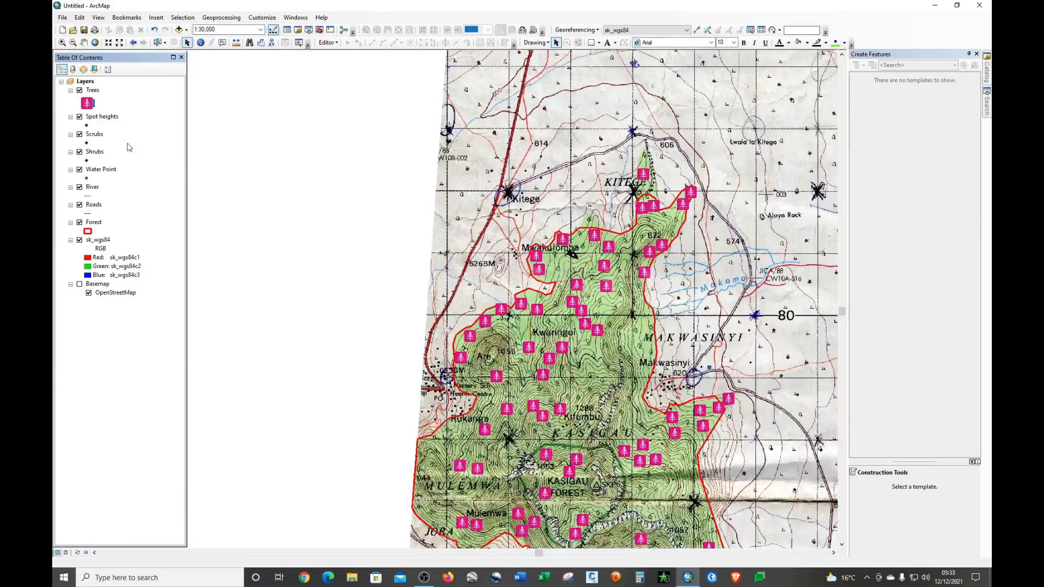
Give the Spot heights layer the Ordnance Survey Spot height symbol, size 27, in dark brown
{"action": "left_click", "coordinate": [87, 126]}
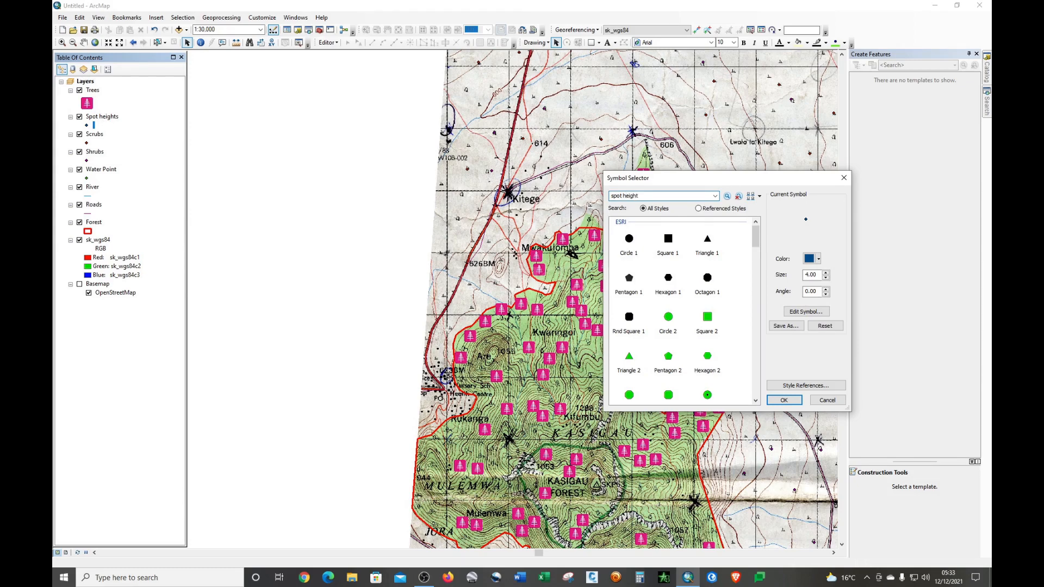
{"action": "key", "text": "Return"}
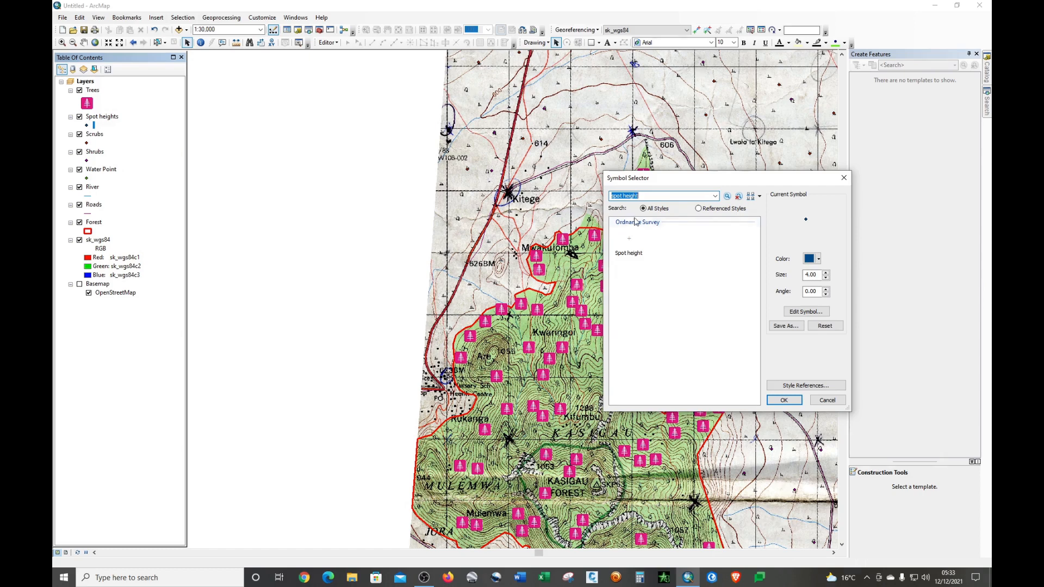
{"action": "left_click", "coordinate": [633, 247]}
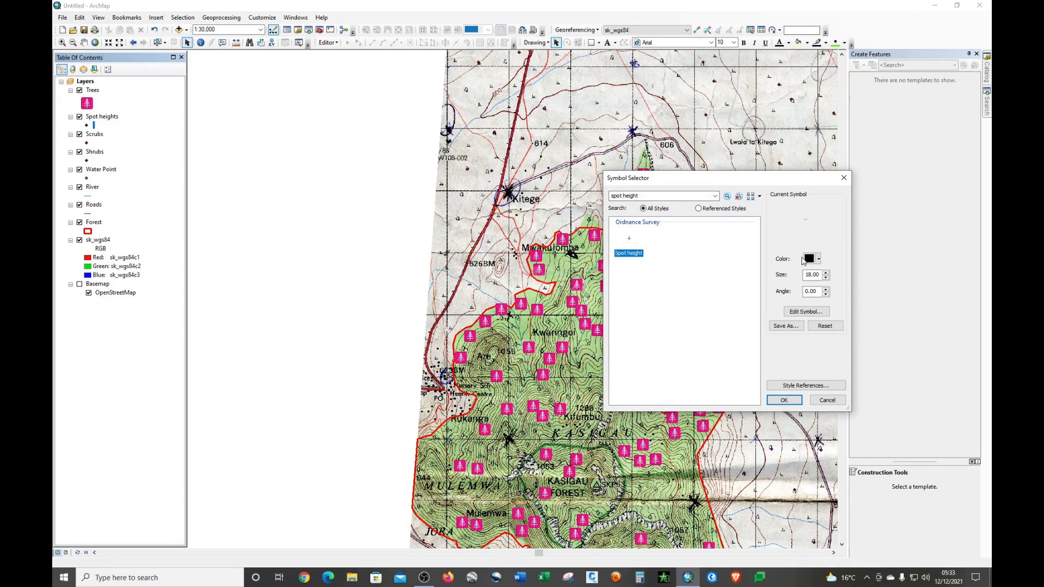
{"action": "double_click", "coordinate": [825, 273]}
{"action": "left_click", "coordinate": [809, 260]}
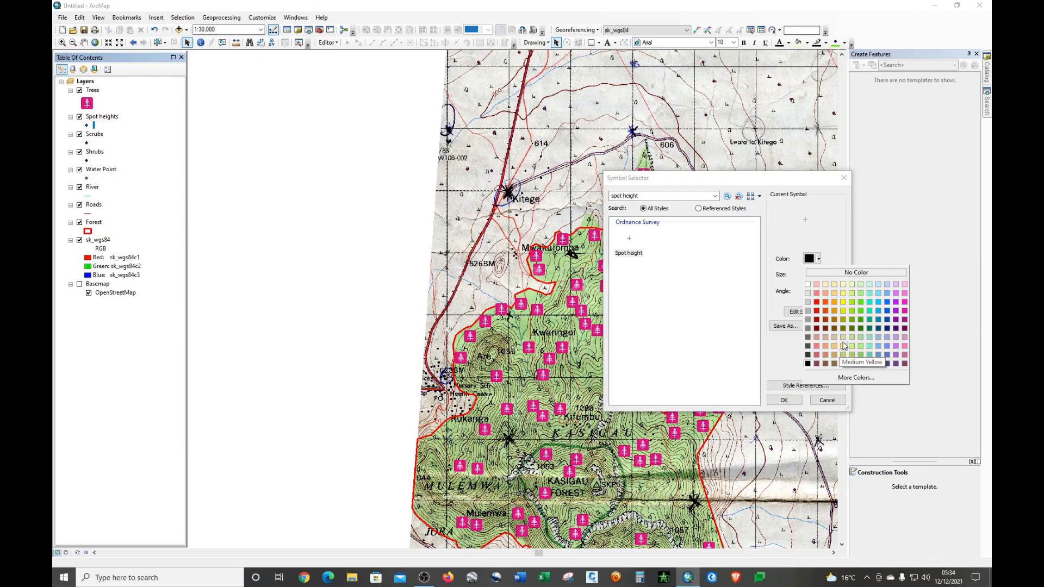
{"action": "left_click", "coordinate": [826, 329]}
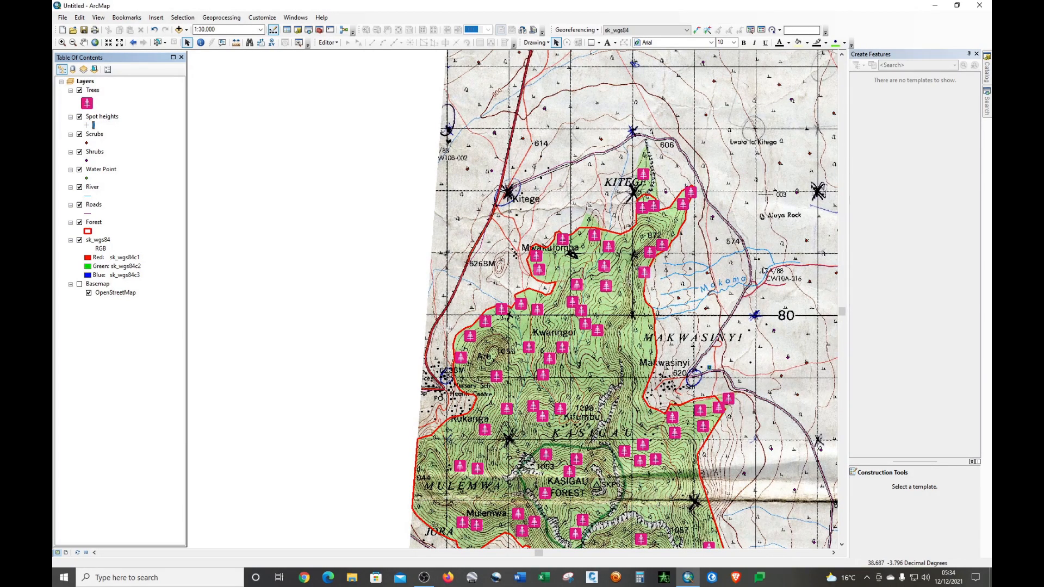
Check the Spot heights points across the eastern map and change their symbol to the green ESRI Star 3
{"action": "left_click", "coordinate": [83, 42]}
{"action": "left_click_drag", "start_coordinate": [694, 326], "coordinate": [403, 356]}
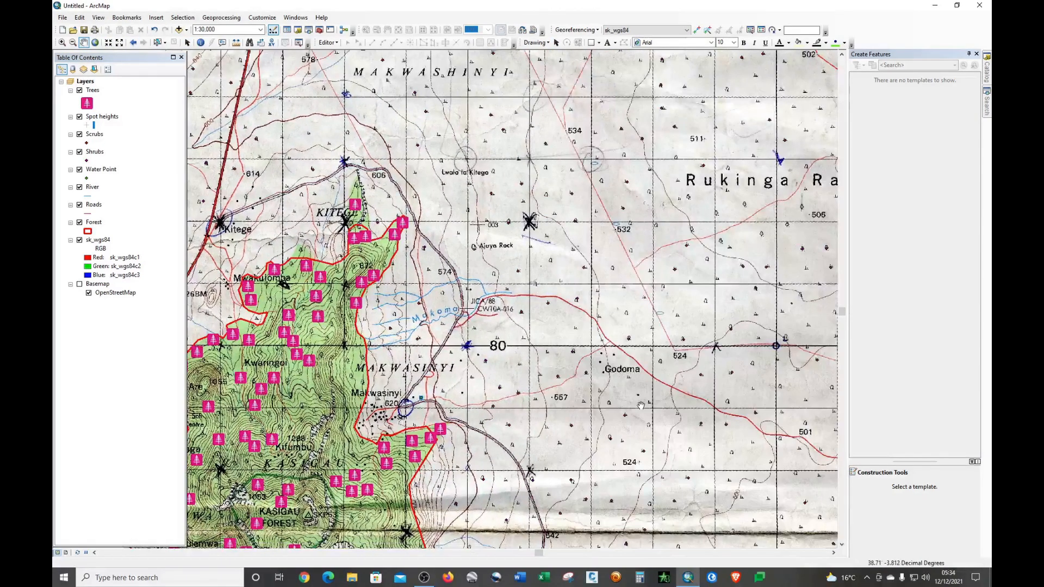
{"action": "left_click_drag", "start_coordinate": [662, 362], "coordinate": [366, 428]}
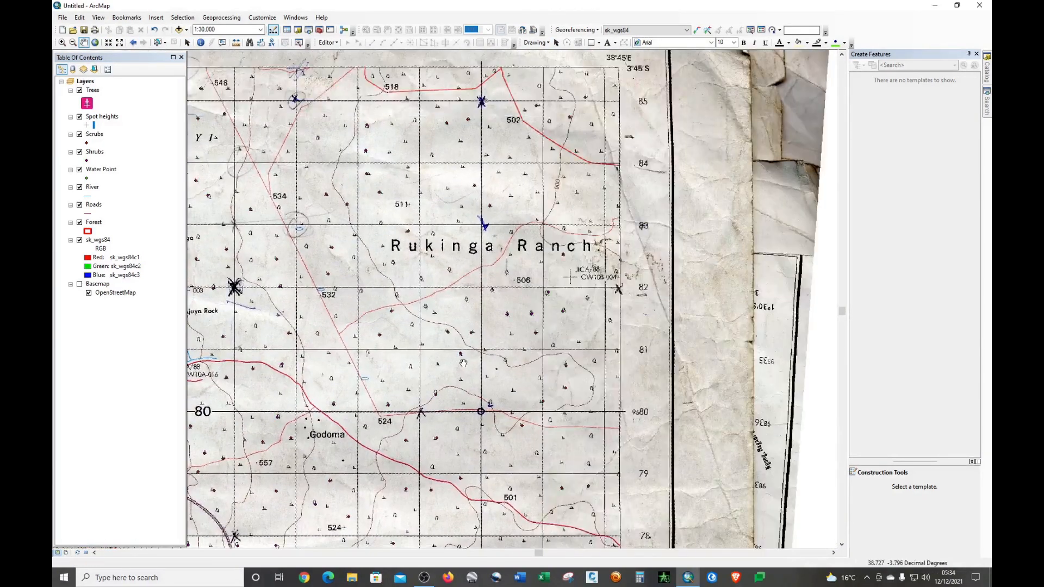
{"action": "left_click_drag", "start_coordinate": [444, 324], "coordinate": [611, 321]}
{"action": "left_click_drag", "start_coordinate": [650, 447], "coordinate": [614, 304]}
{"action": "left_click_drag", "start_coordinate": [662, 393], "coordinate": [669, 406]}
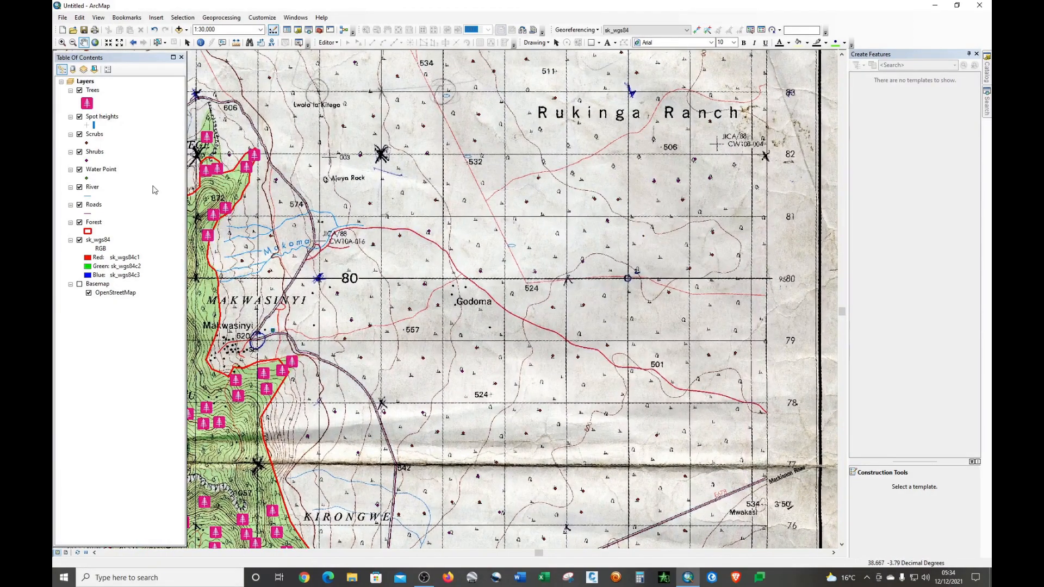
{"action": "left_click", "coordinate": [87, 126]}
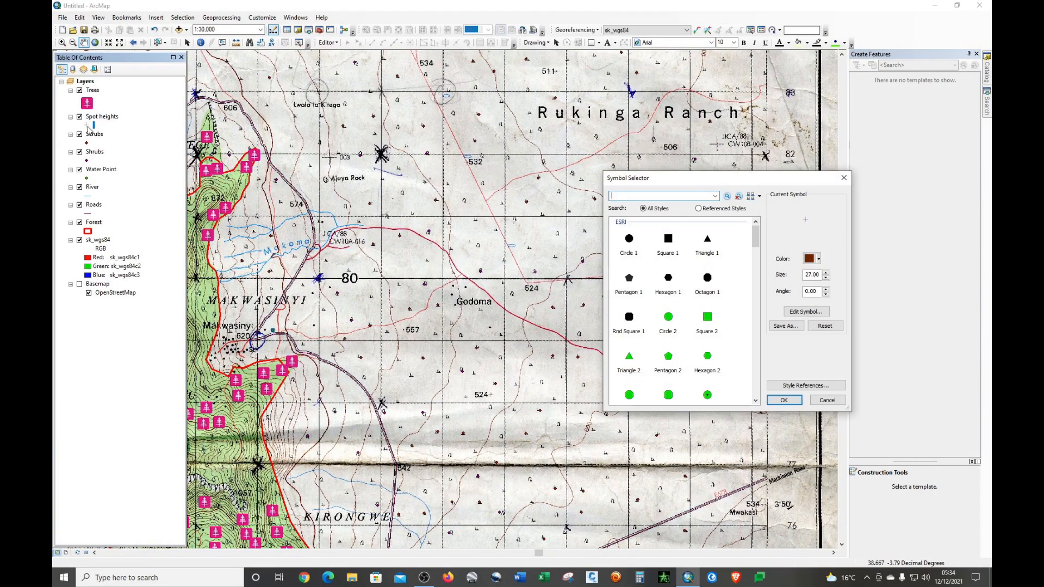
{"action": "scroll", "coordinate": [686, 341], "scroll_direction": "down", "scroll_amount": 3}
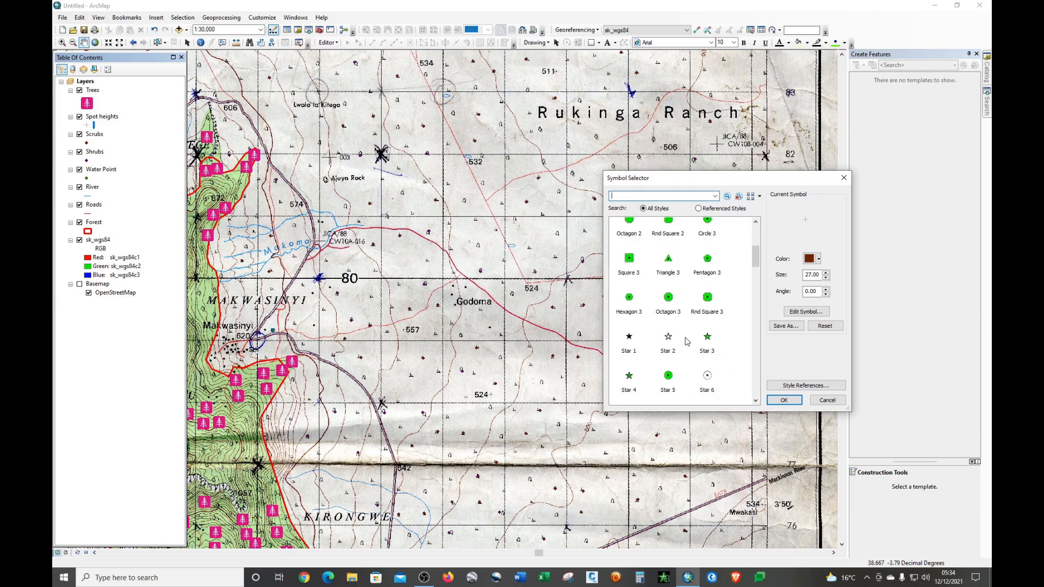
{"action": "left_click", "coordinate": [708, 338]}
{"action": "left_click", "coordinate": [791, 401]}
{"action": "left_click_drag", "start_coordinate": [525, 203], "coordinate": [671, 352]}
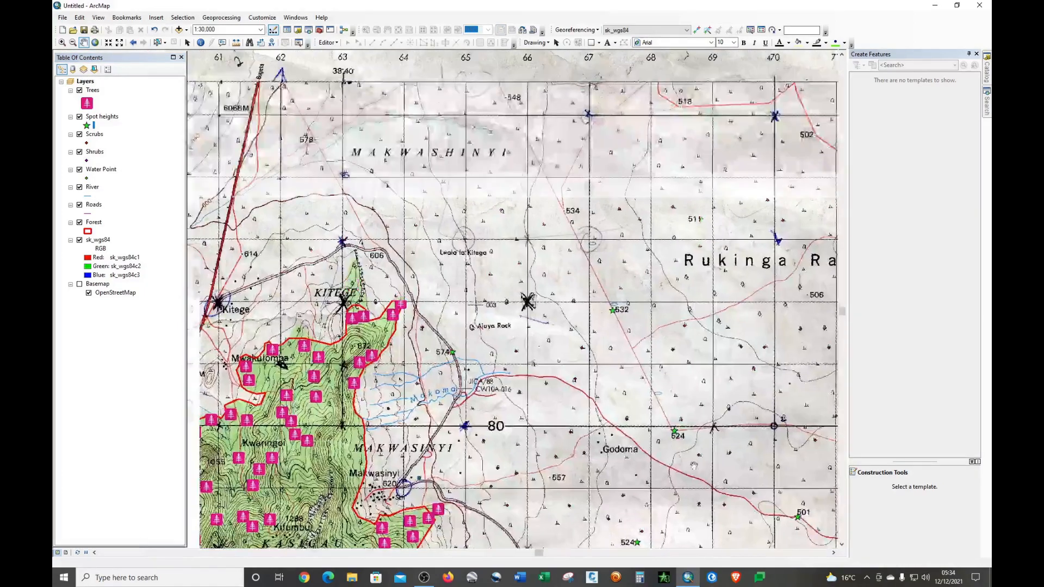
{"action": "left_click_drag", "start_coordinate": [547, 305], "coordinate": [603, 330]}
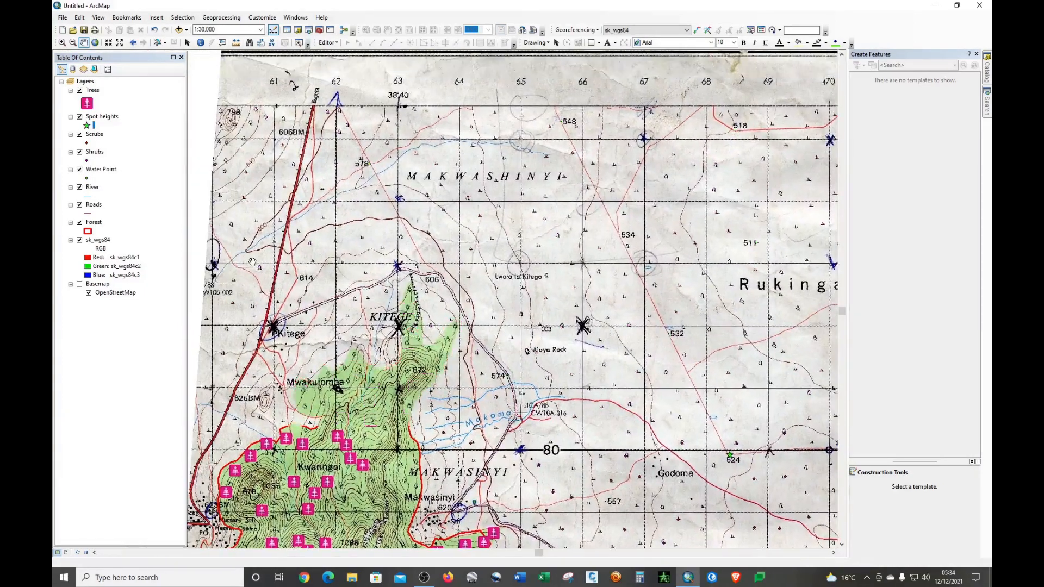
Search the symbol styles for scrubs, scrub and shrub to find a marker for the Scrubs layer
{"action": "left_click", "coordinate": [86, 143]}
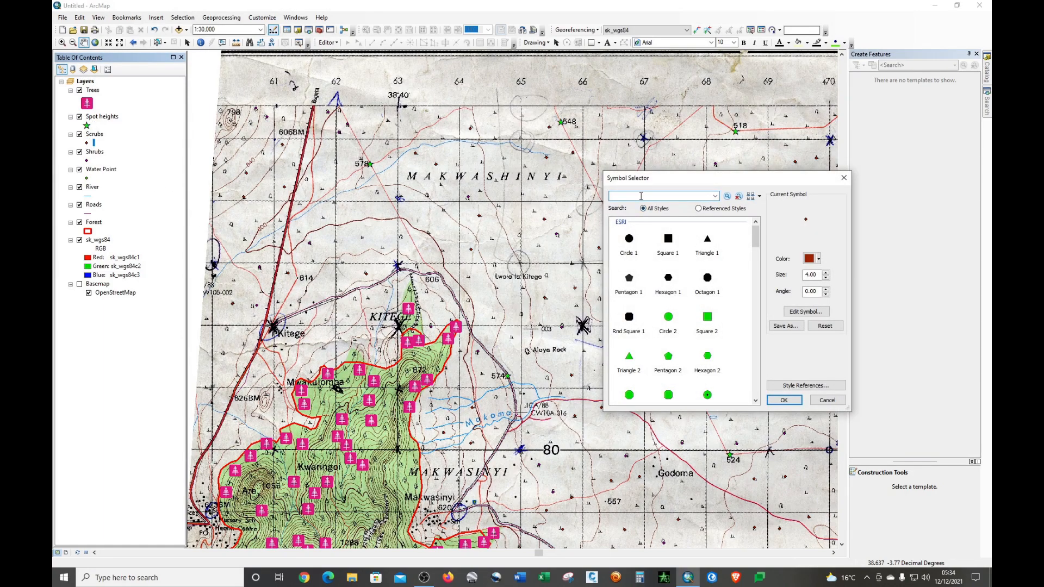
{"action": "type", "text": "scrubs"}
{"action": "key", "text": "Return"}
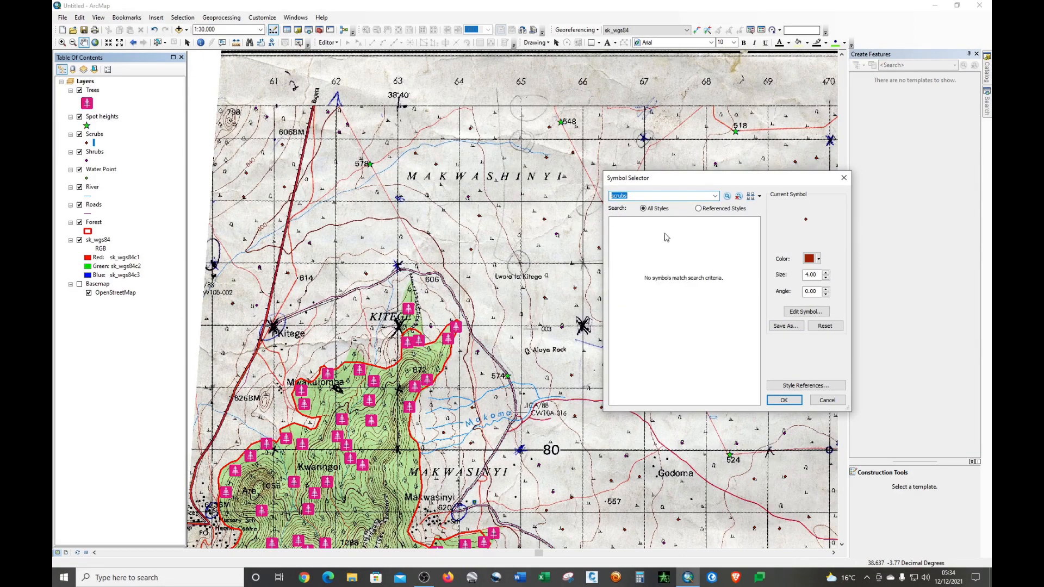
{"action": "left_click", "coordinate": [639, 195]}
{"action": "key", "text": "Return"}
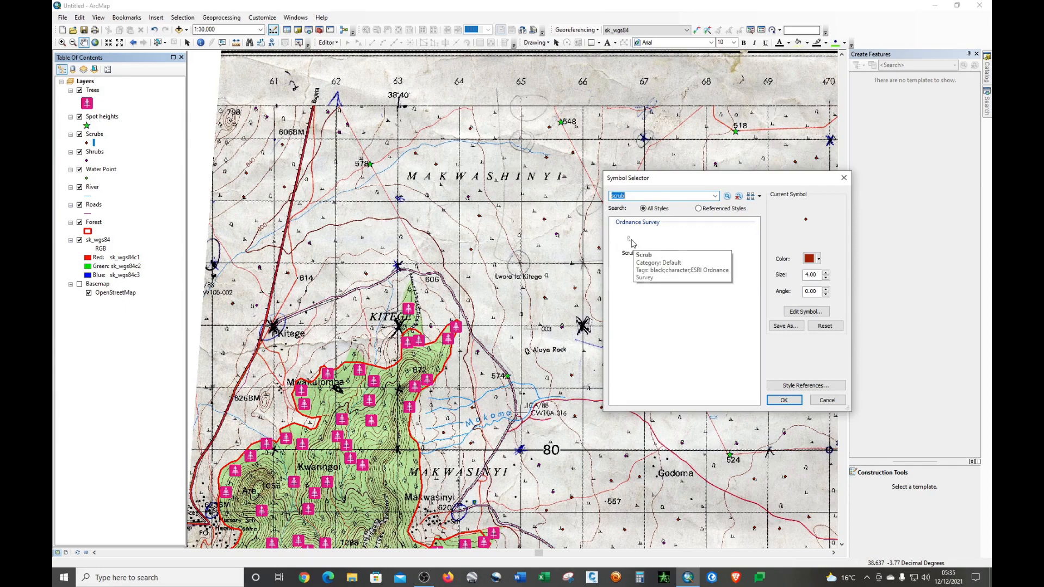
{"action": "key", "text": "BackSpace"}
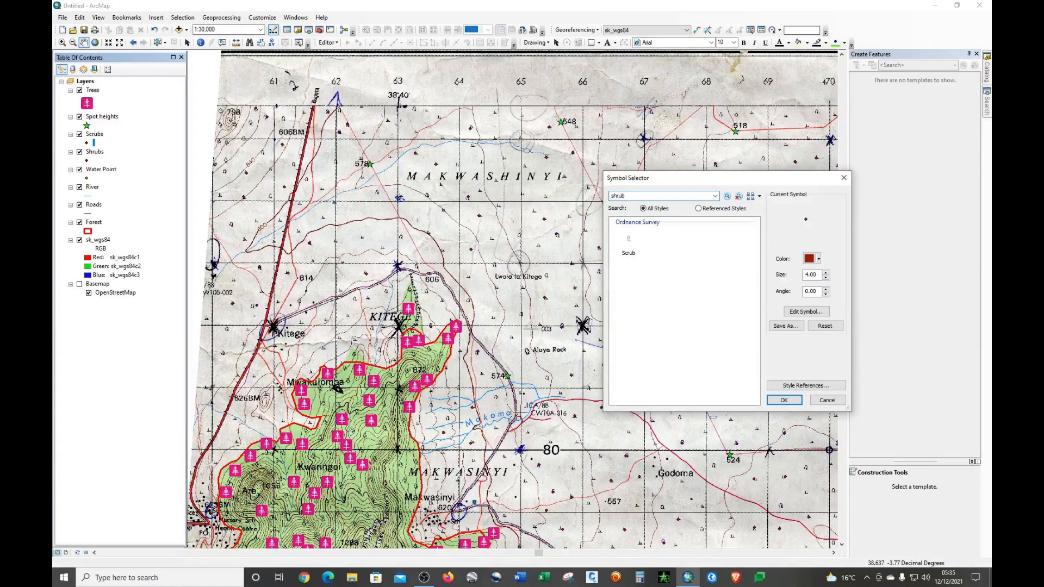
{"action": "key", "text": "Return"}
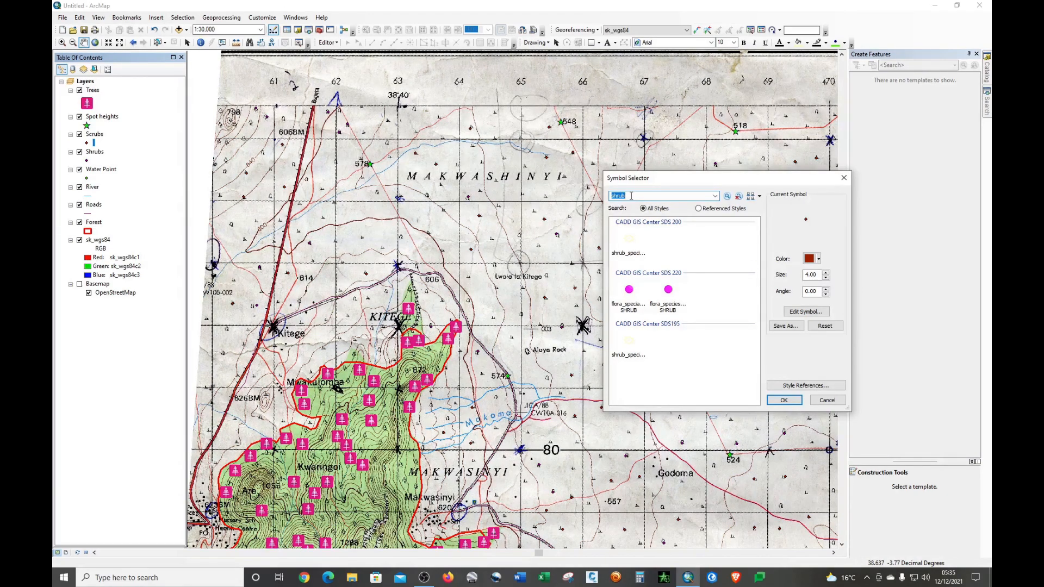
Search for scrub and give the Scrubs layer the Ordnance Survey Scrub symbol in green
{"action": "key", "text": "BackSpace"}
{"action": "key", "text": "Return"}
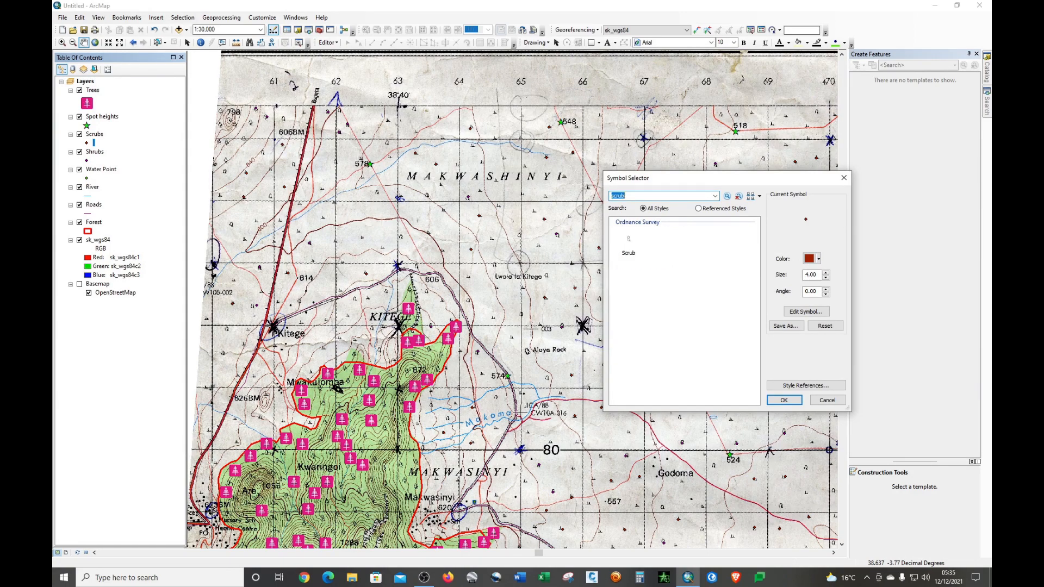
{"action": "left_click", "coordinate": [630, 244]}
{"action": "left_click", "coordinate": [812, 258]}
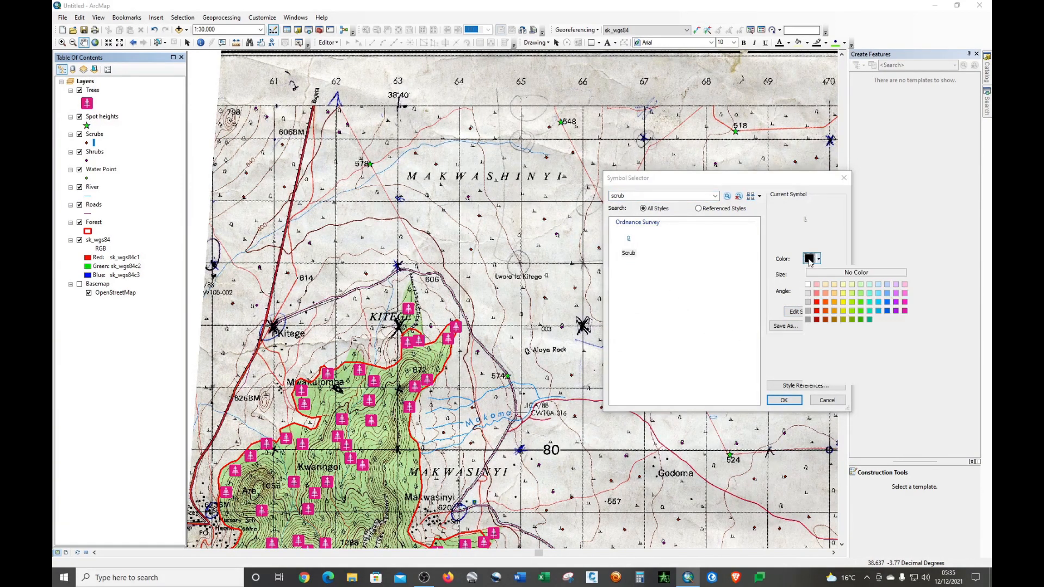
{"action": "left_click", "coordinate": [860, 320]}
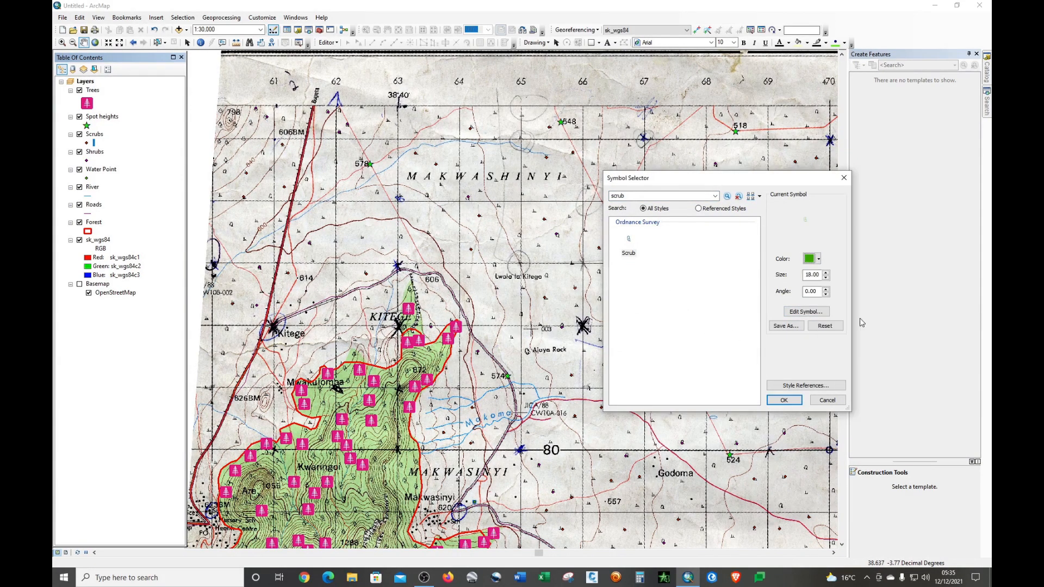
{"action": "left_click", "coordinate": [784, 400]}
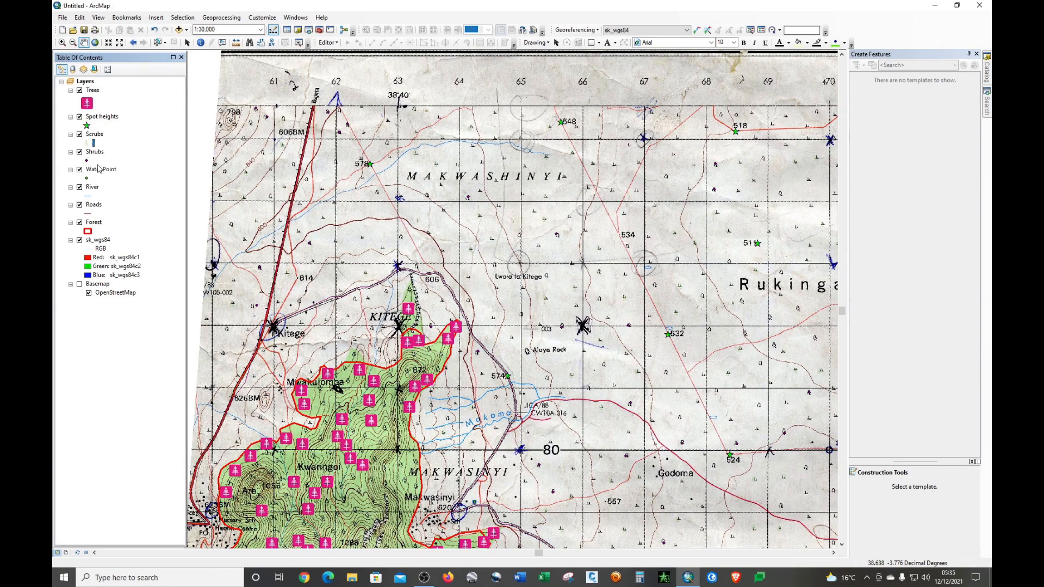
Change the Scrubs layer's symbol to the ESRI Asterisk 3 marker
{"action": "left_click", "coordinate": [89, 143]}
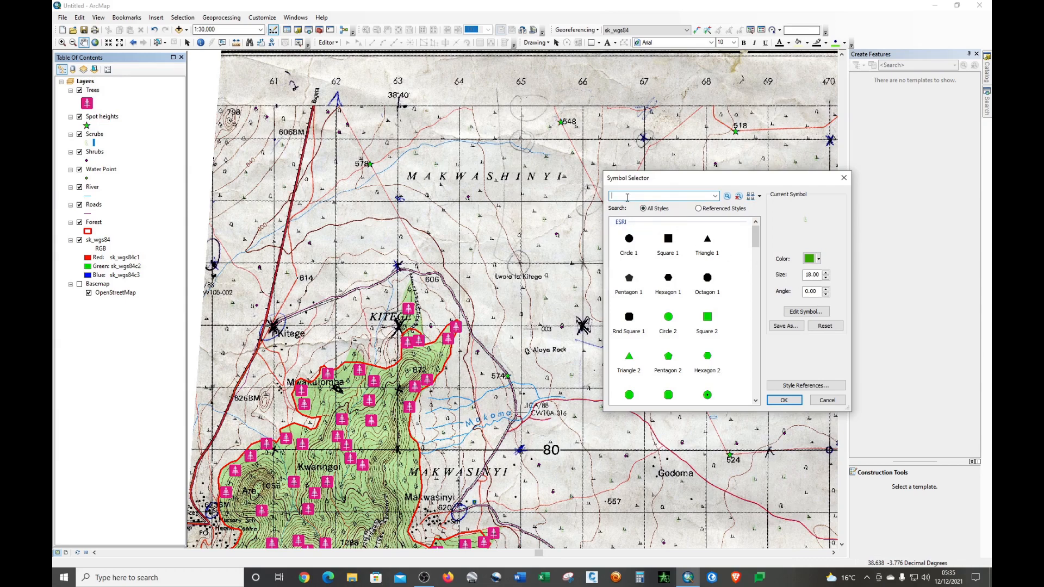
{"action": "scroll", "coordinate": [720, 328], "scroll_direction": "down", "scroll_amount": 3}
{"action": "scroll", "coordinate": [721, 329], "scroll_direction": "down", "scroll_amount": 5}
{"action": "scroll", "coordinate": [722, 340], "scroll_direction": "down", "scroll_amount": 5}
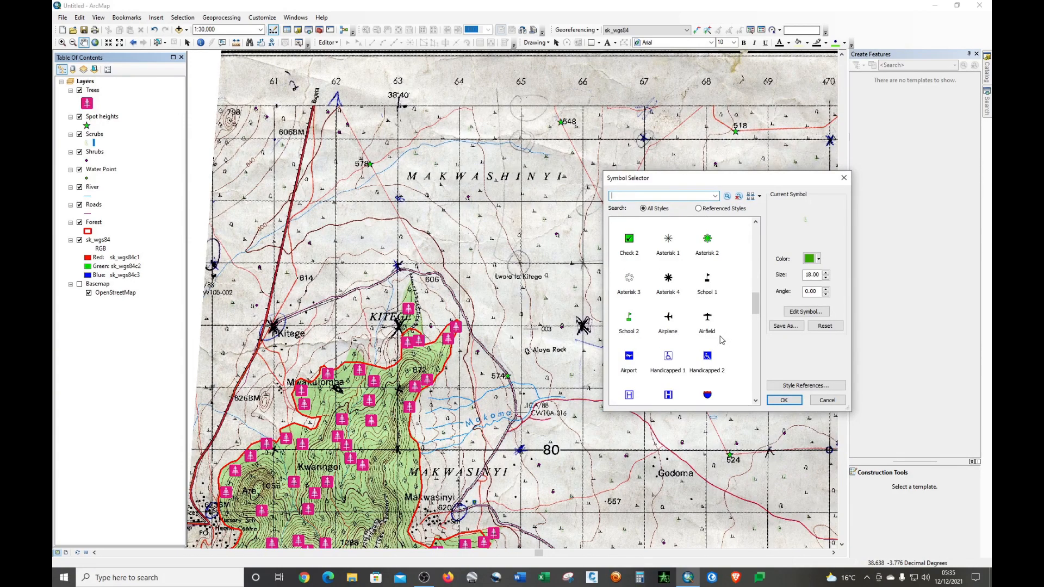
{"action": "scroll", "coordinate": [722, 340], "scroll_direction": "up", "scroll_amount": 1}
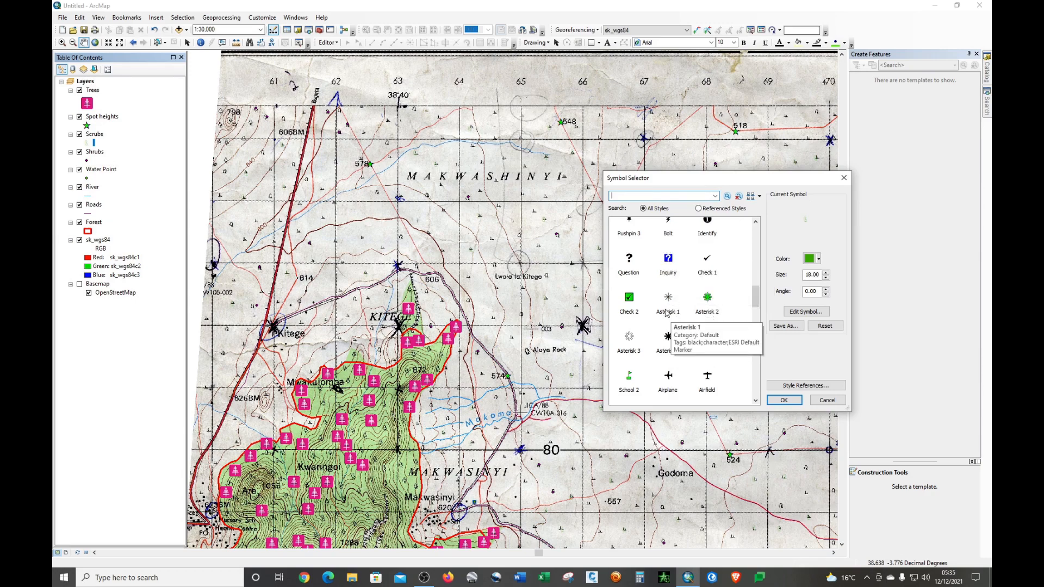
{"action": "left_click", "coordinate": [629, 337]}
{"action": "left_click", "coordinate": [783, 400]}
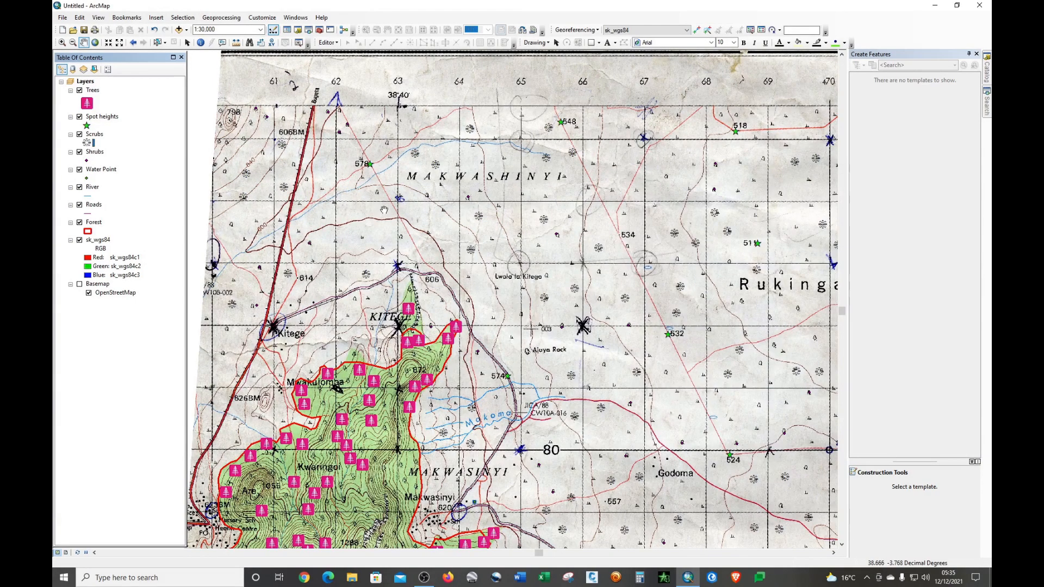
Search for scrub and give the Shrubs layer the Ordnance Survey Scrub symbol in green at size 65
{"action": "left_click", "coordinate": [87, 161]}
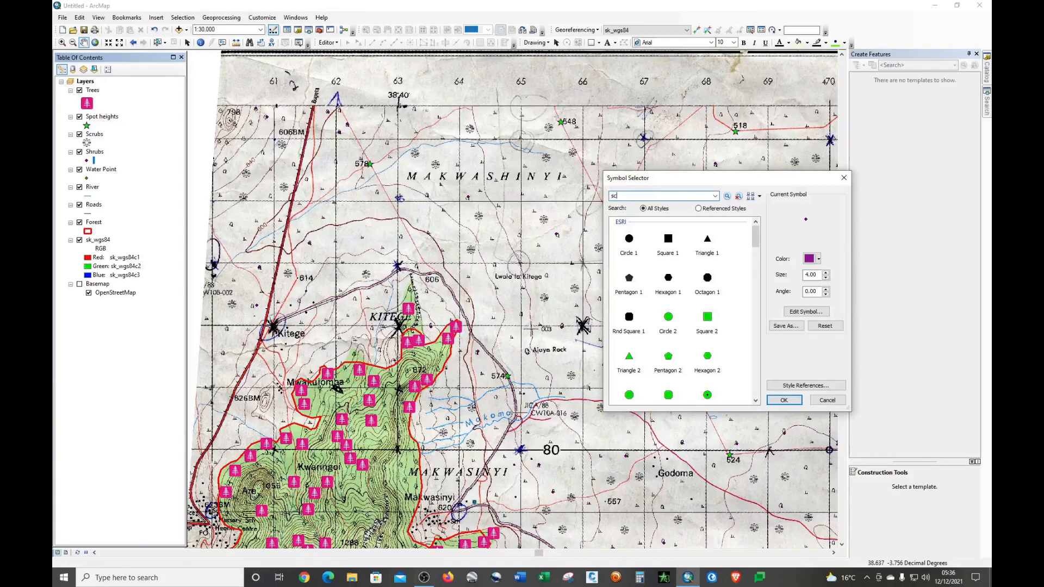
{"action": "key", "text": "Return"}
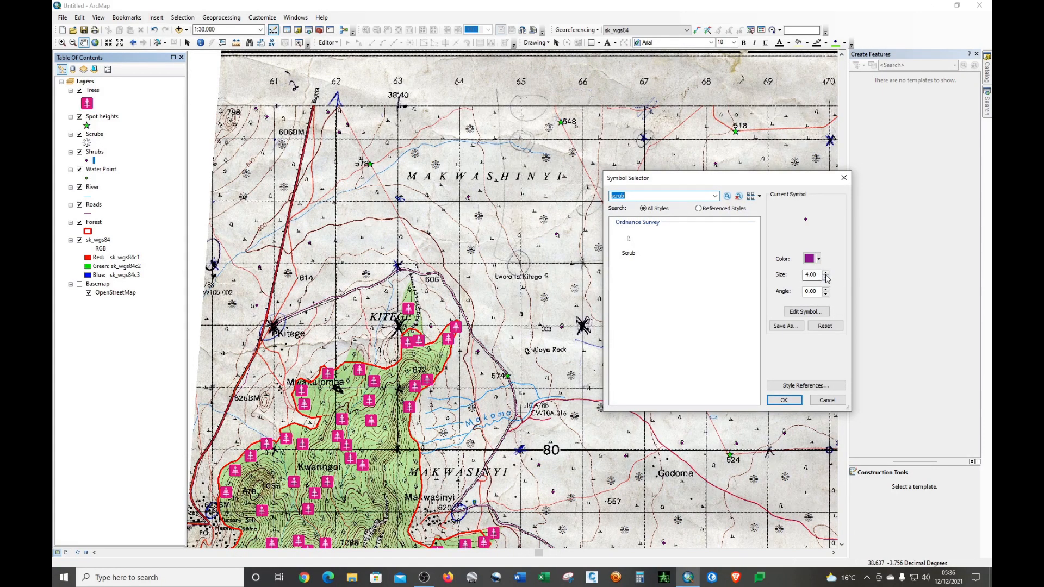
{"action": "left_click", "coordinate": [826, 274]}
{"action": "left_click", "coordinate": [825, 274]}
{"action": "left_click", "coordinate": [630, 245]}
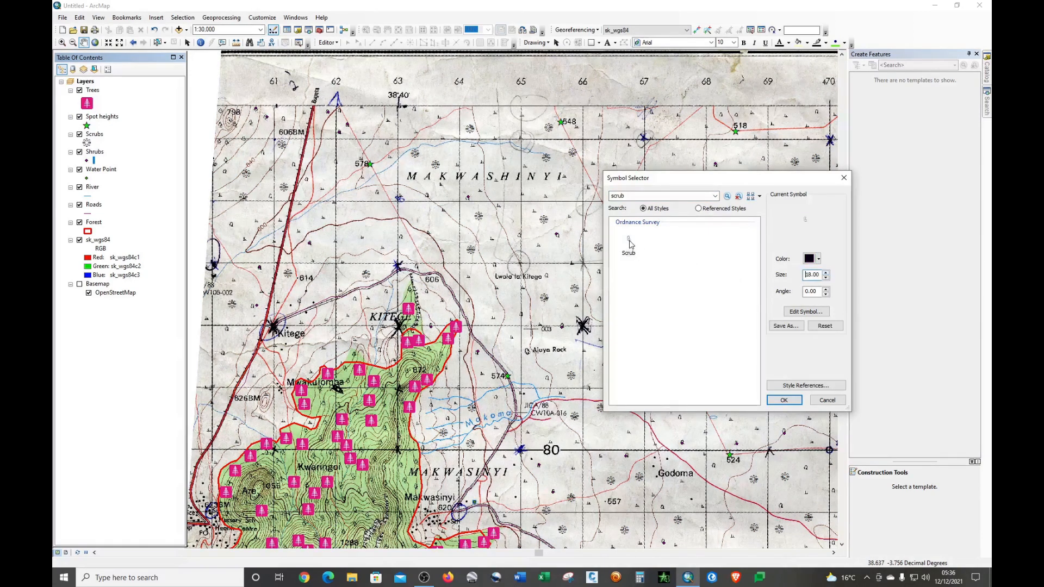
{"action": "left_click", "coordinate": [825, 274]}
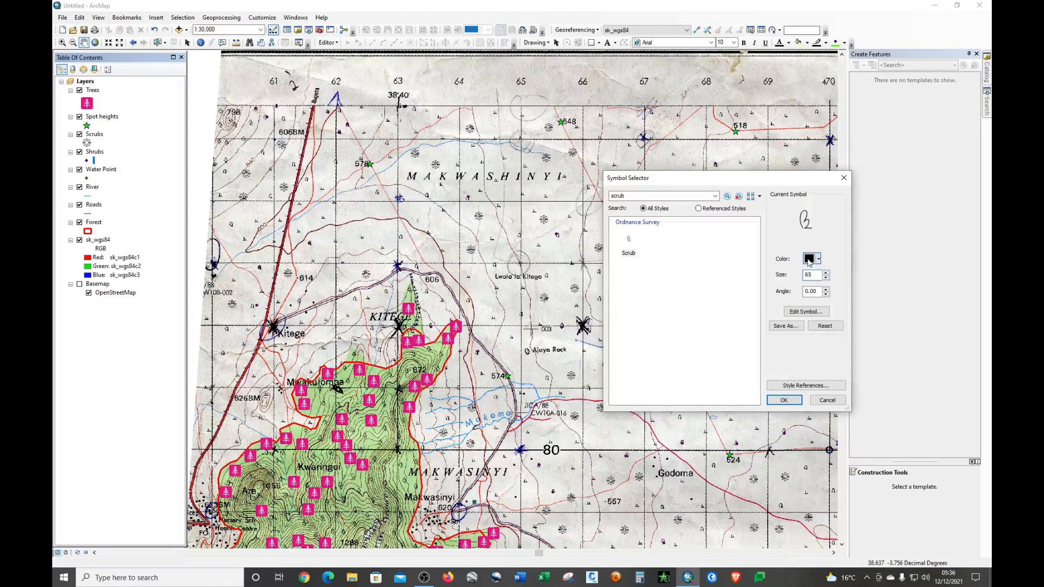
{"action": "left_click", "coordinate": [815, 259]}
{"action": "left_click", "coordinate": [860, 320]}
{"action": "left_click", "coordinate": [786, 400]}
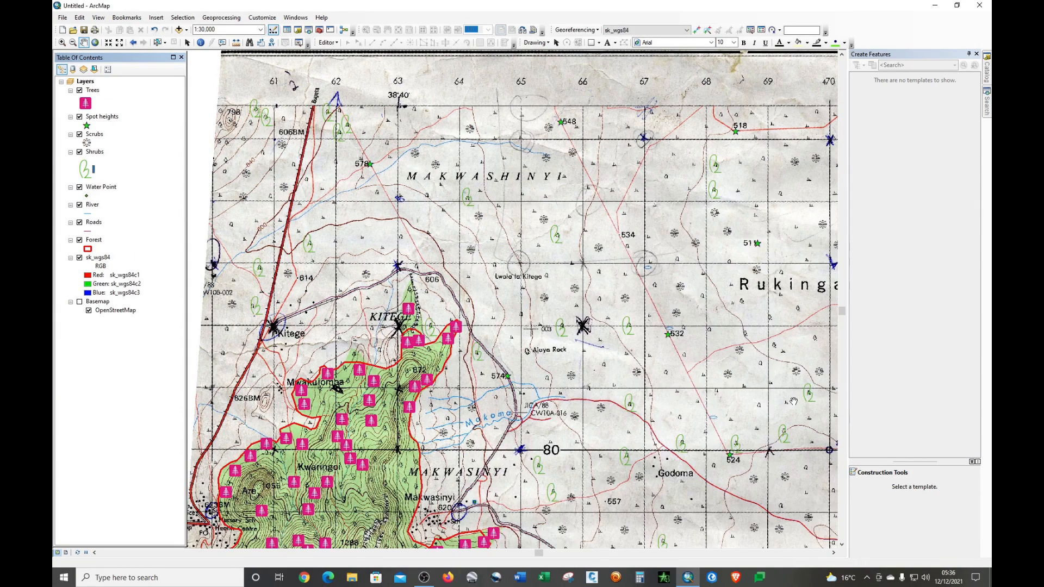
Check the Shrubs symbols across the whole map and set their size to 40
{"action": "scroll", "coordinate": [690, 342], "scroll_direction": "up", "scroll_amount": 3}
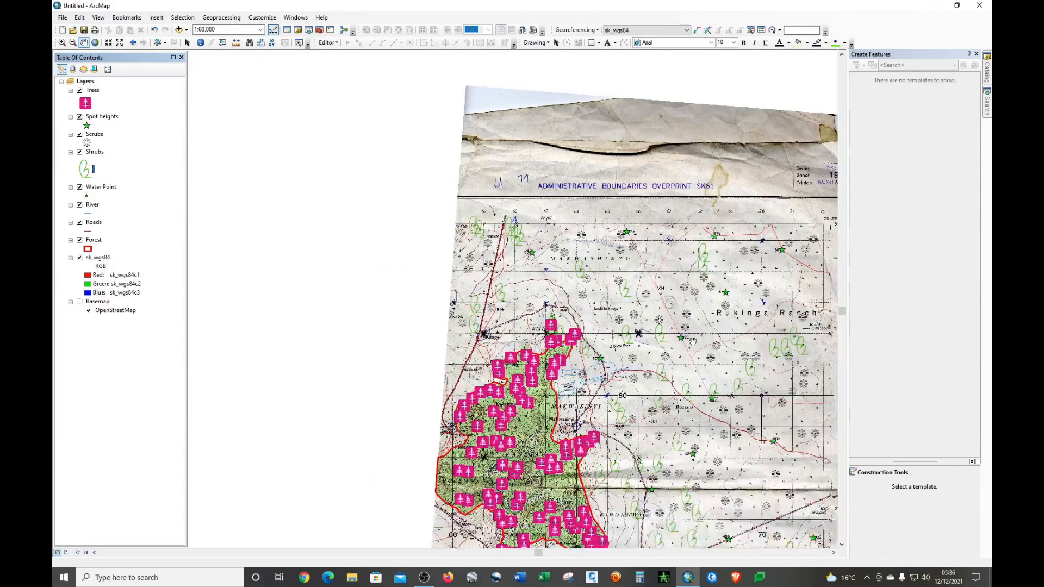
{"action": "scroll", "coordinate": [623, 332], "scroll_direction": "up", "scroll_amount": 1}
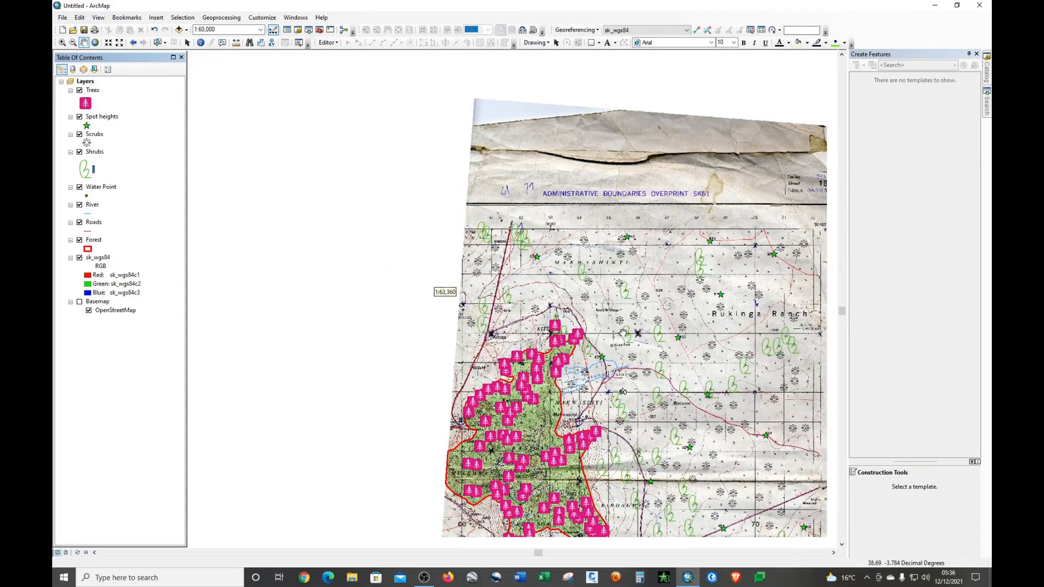
{"action": "scroll", "coordinate": [623, 333], "scroll_direction": "up", "scroll_amount": 1}
{"action": "scroll", "coordinate": [623, 333], "scroll_direction": "up", "scroll_amount": 2}
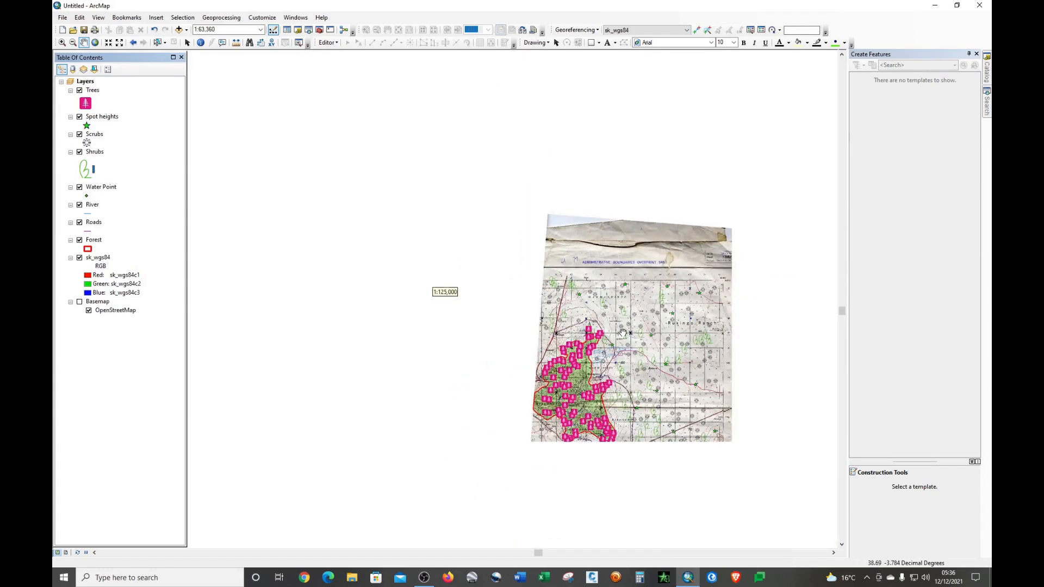
{"action": "scroll", "coordinate": [620, 335], "scroll_direction": "down", "scroll_amount": 1}
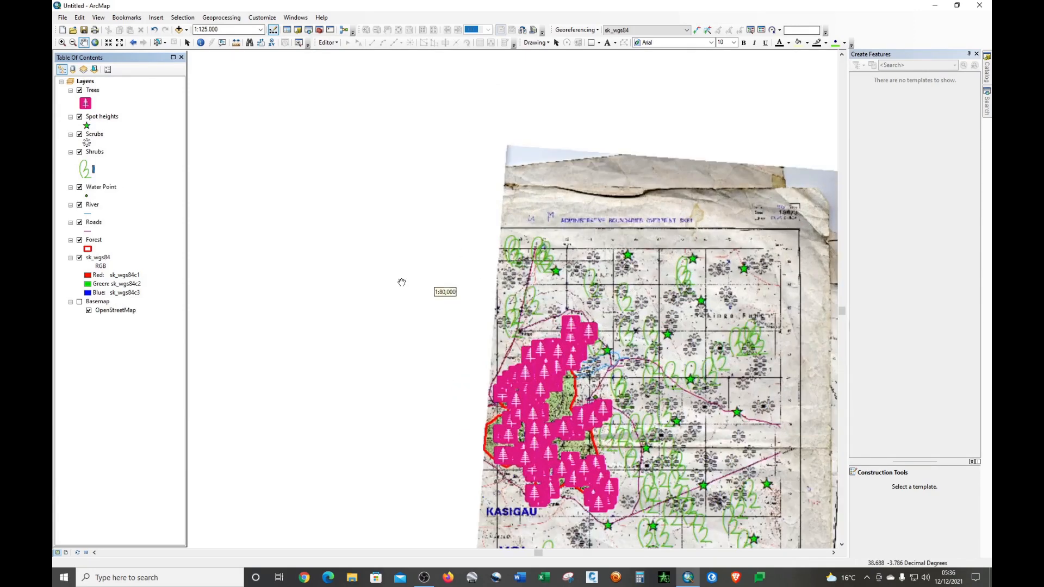
{"action": "left_click", "coordinate": [86, 176]}
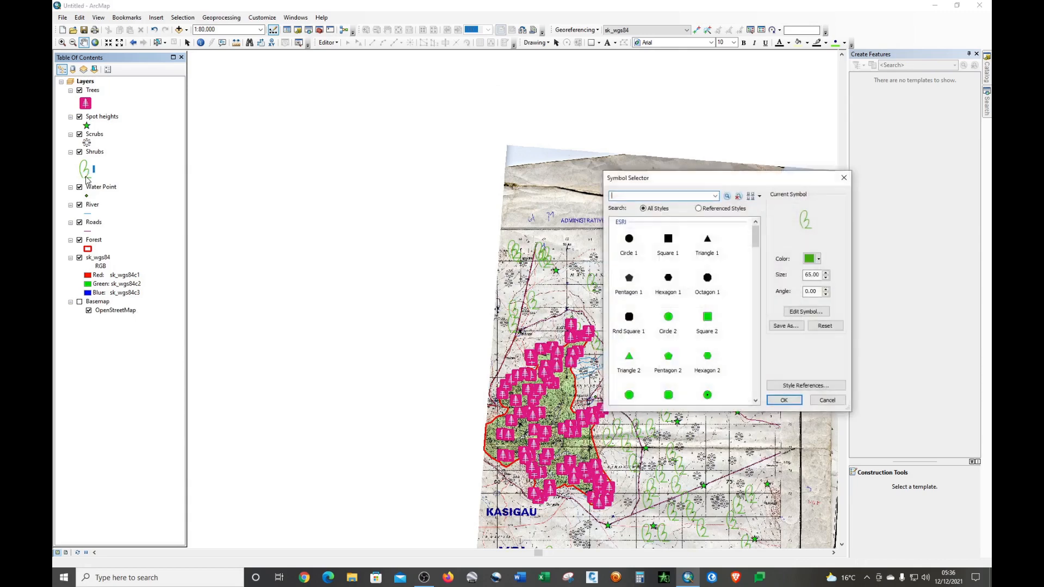
{"action": "left_click", "coordinate": [826, 279]}
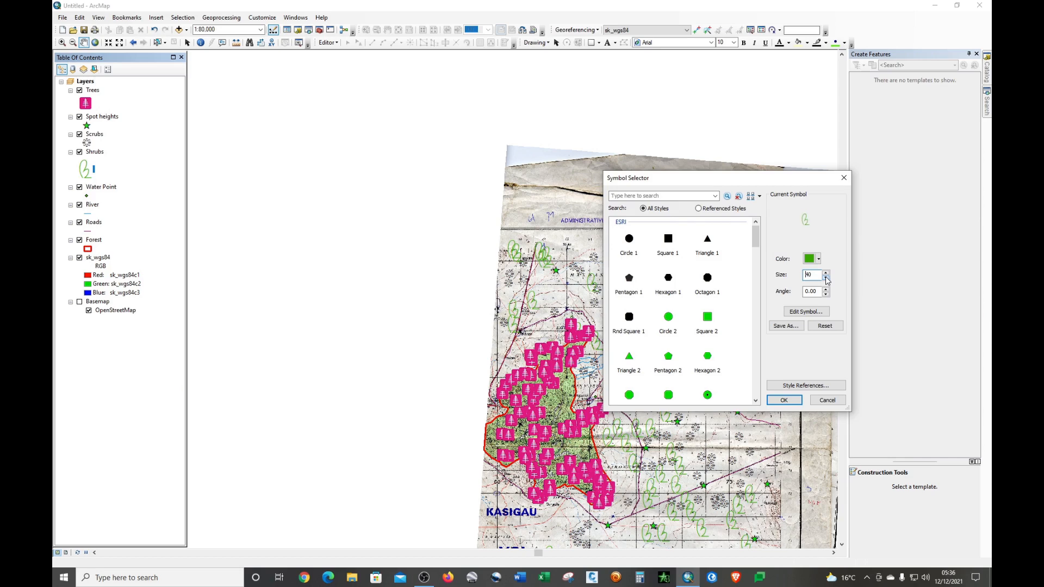
{"action": "left_click", "coordinate": [783, 400]}
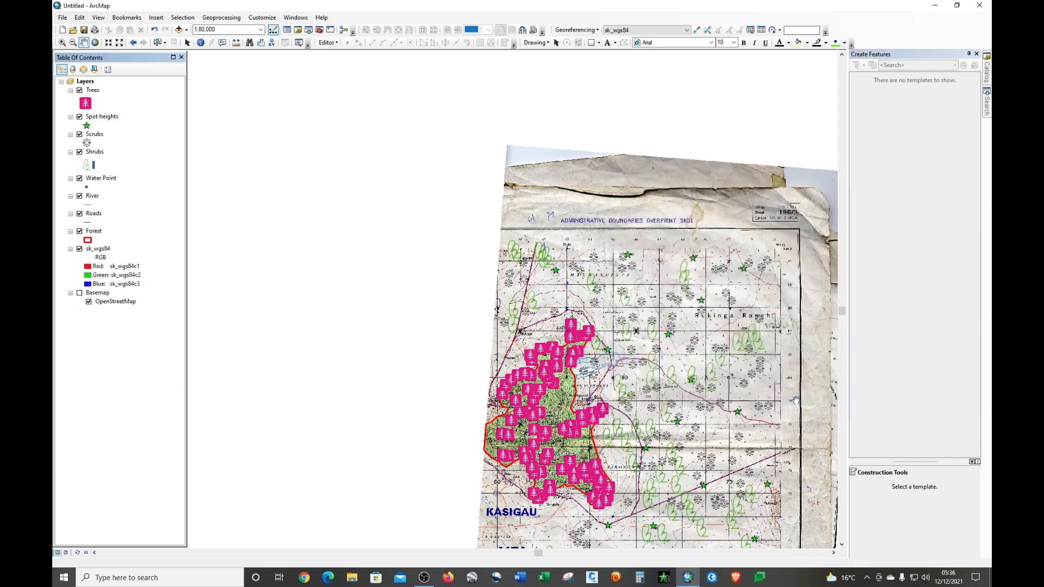
Search the symbol styles for borehole and waterpoint to find a marker for the Water Point layer
{"action": "scroll", "coordinate": [701, 340], "scroll_direction": "up", "scroll_amount": 1}
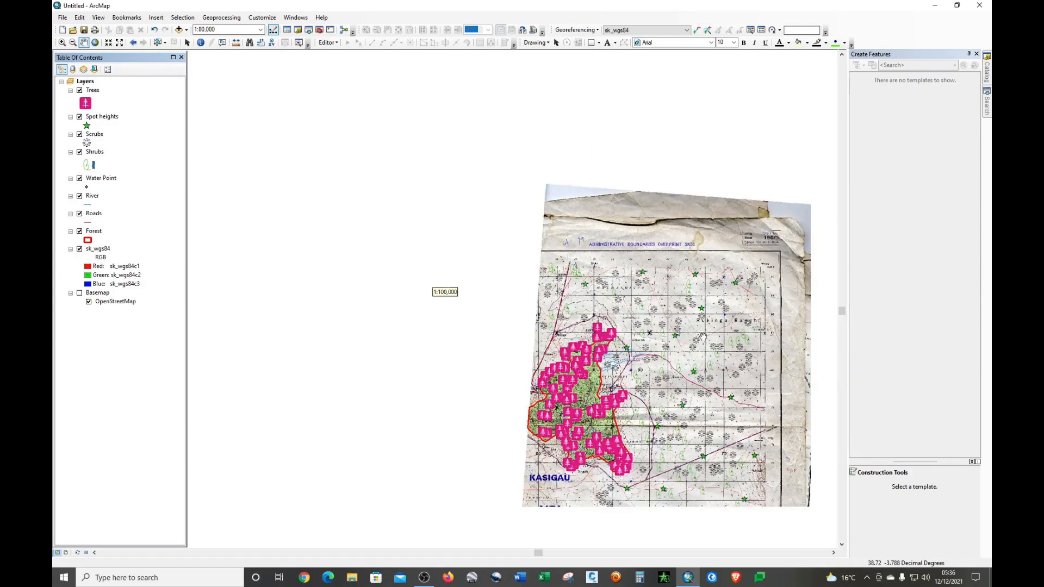
{"action": "scroll", "coordinate": [705, 338], "scroll_direction": "down", "scroll_amount": 2}
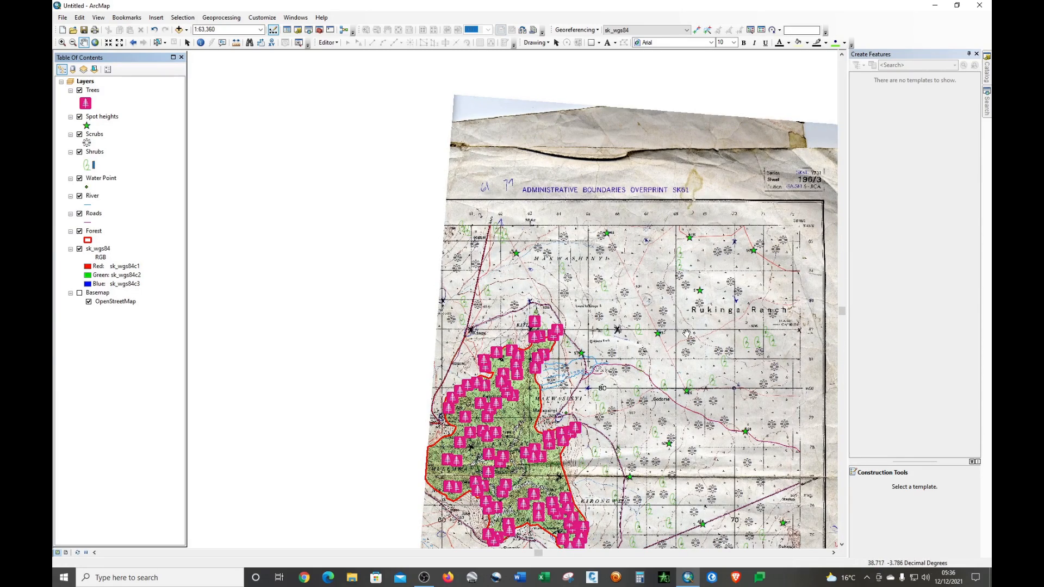
{"action": "scroll", "coordinate": [675, 326], "scroll_direction": "down", "scroll_amount": 1}
{"action": "left_click_drag", "start_coordinate": [638, 346], "coordinate": [537, 328]}
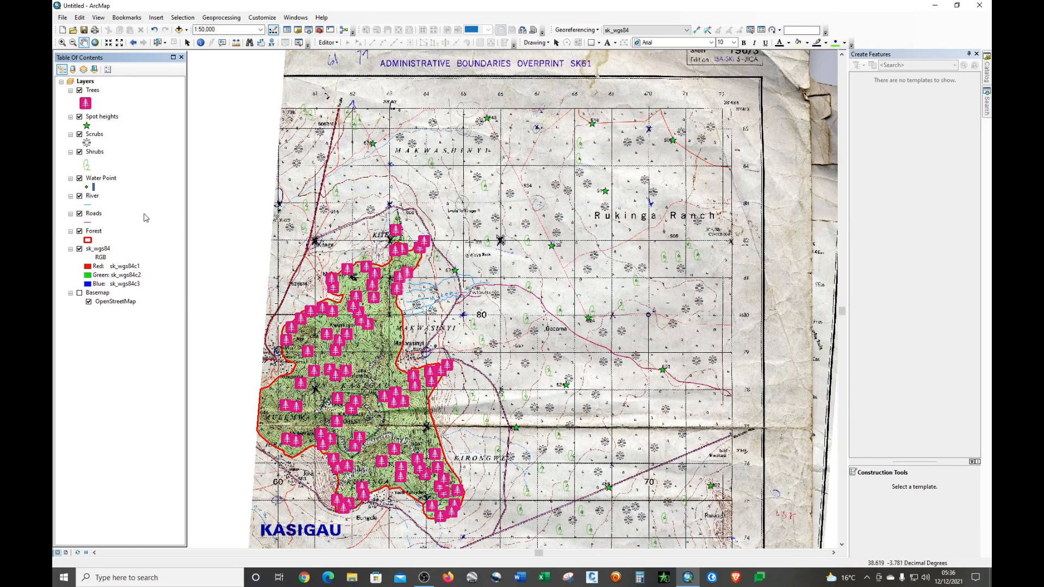
{"action": "left_click", "coordinate": [86, 187]}
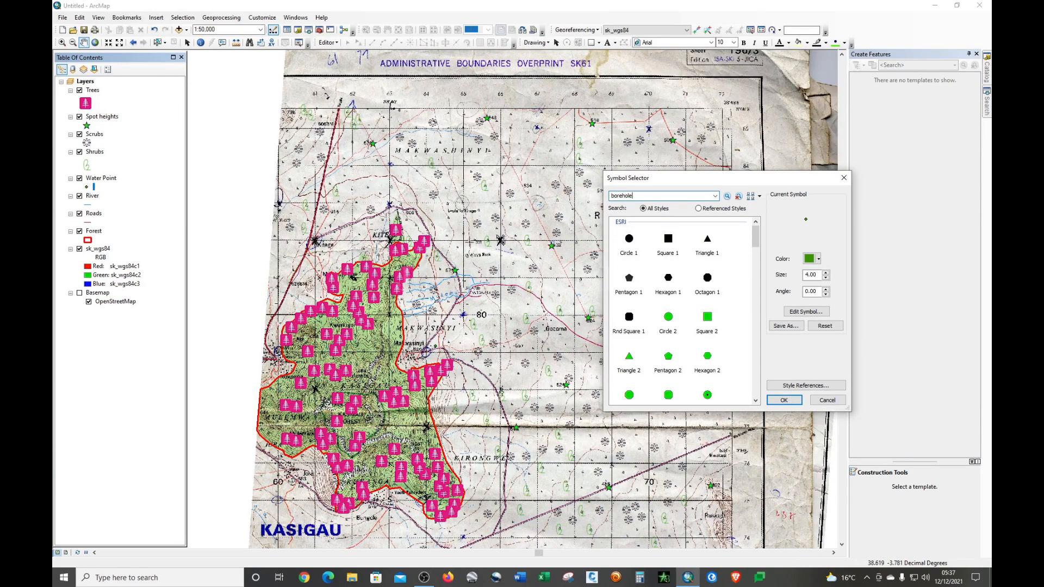
{"action": "key", "text": "Return"}
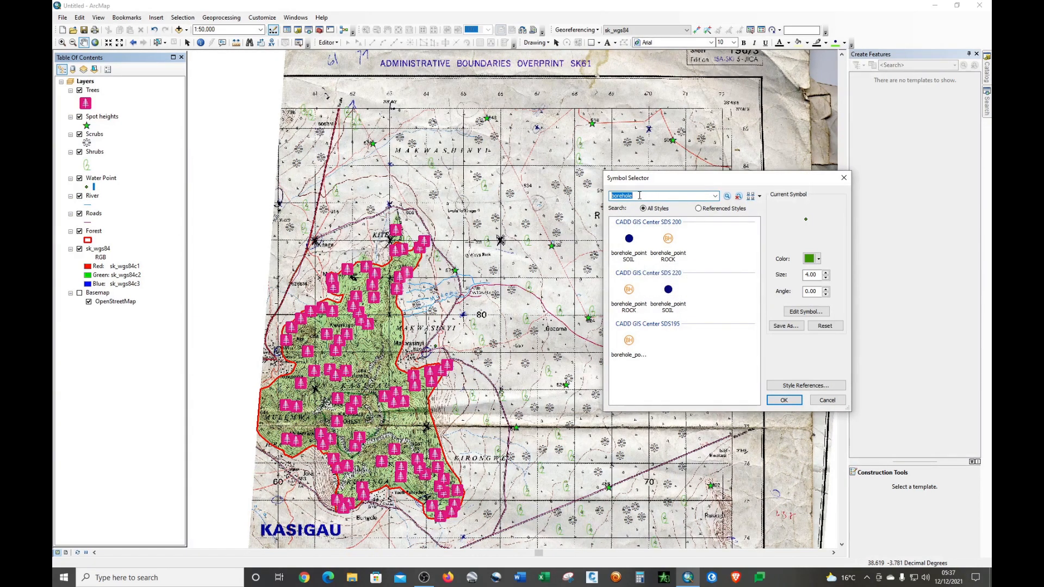
{"action": "type", "text": "waterpoint"}
{"action": "key", "text": "Return"}
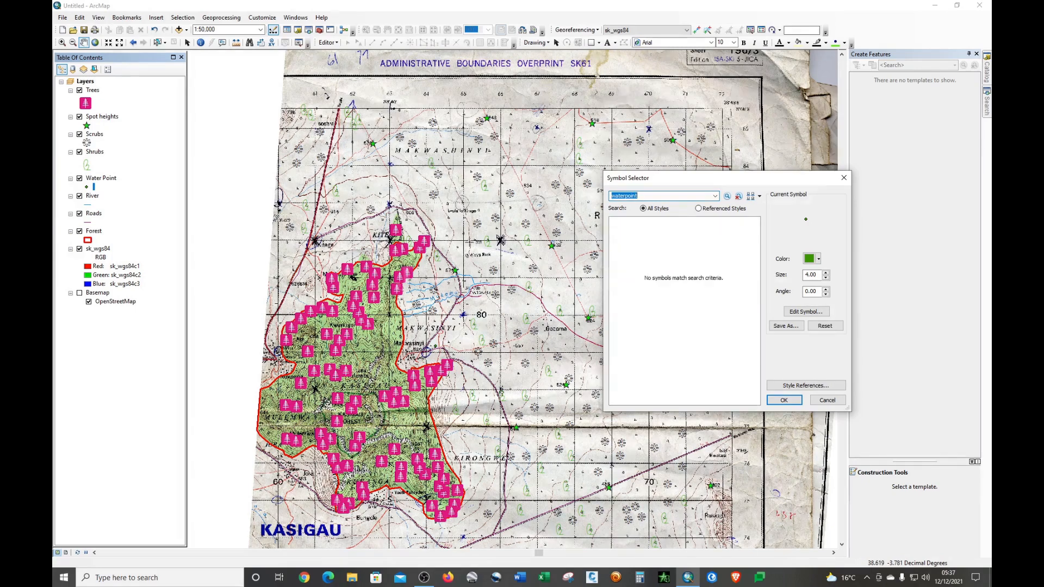
Search for water point and give the Water Point layer the ArcGIS_Explorer Drinking Water symbol
{"action": "left_click", "coordinate": [624, 195]}
{"action": "key", "text": "Return"}
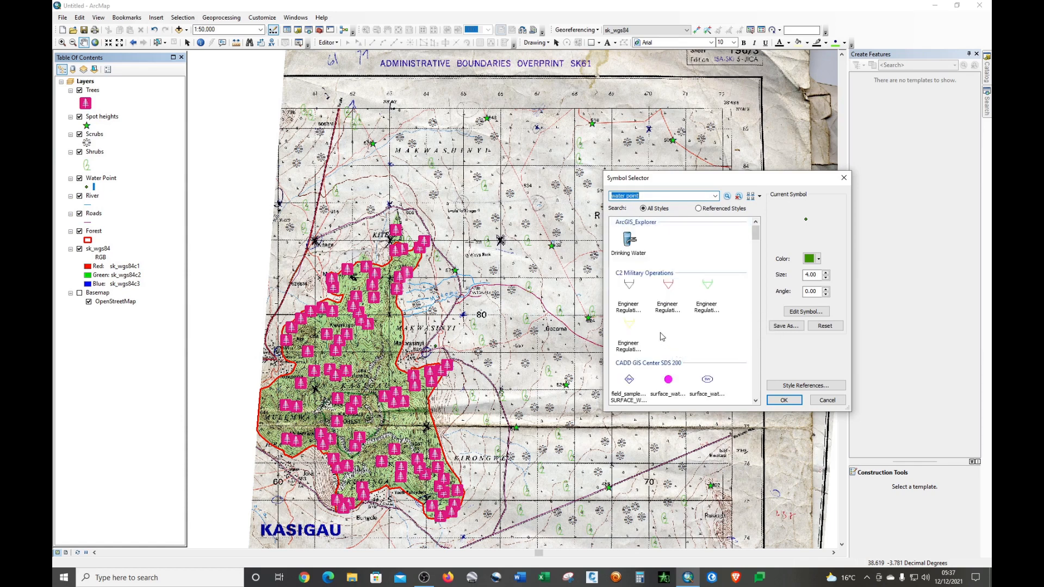
{"action": "left_click", "coordinate": [628, 240]}
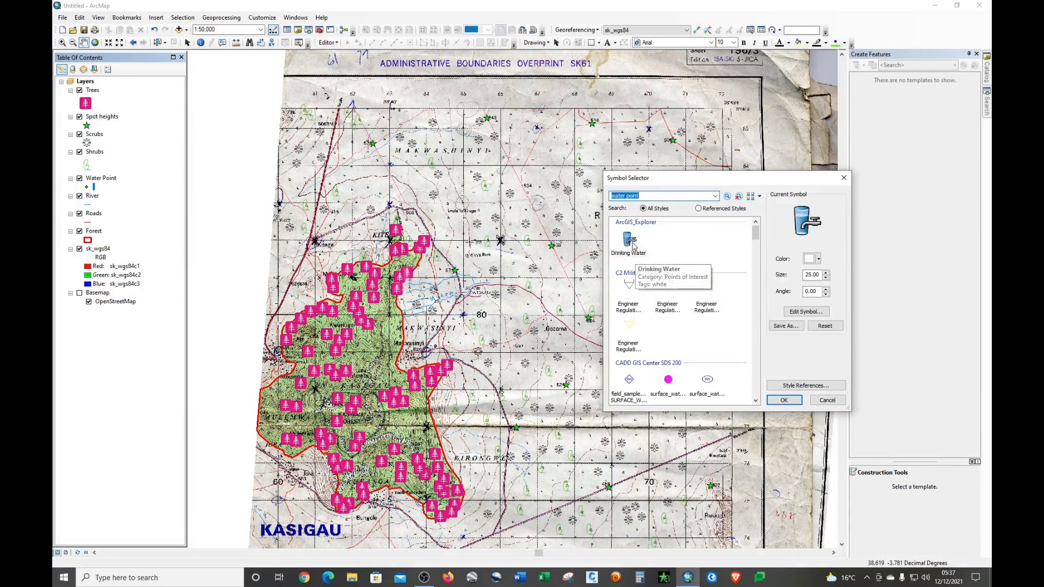
{"action": "left_click", "coordinate": [789, 400]}
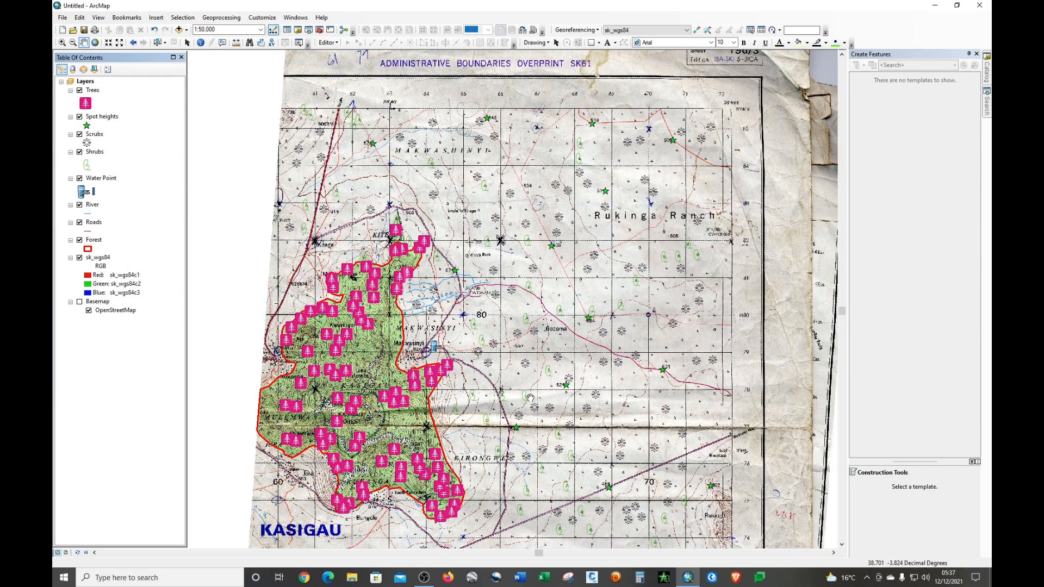
Search the symbol styles for river and give the River layer a thicker light blue line symbol
{"action": "left_click_drag", "start_coordinate": [532, 390], "coordinate": [515, 309]}
{"action": "left_click_drag", "start_coordinate": [540, 404], "coordinate": [549, 301]}
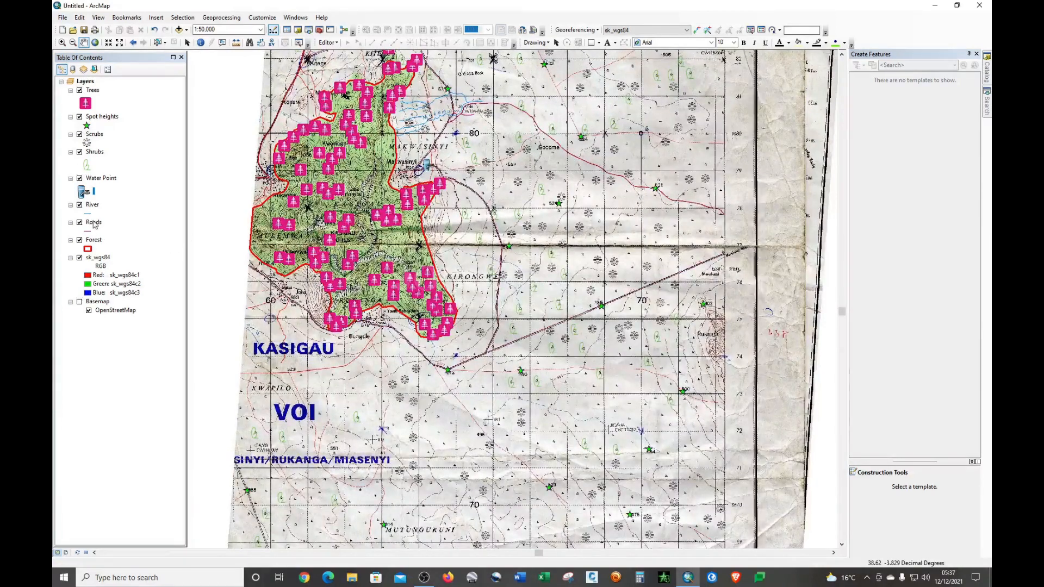
{"action": "left_click", "coordinate": [89, 215]}
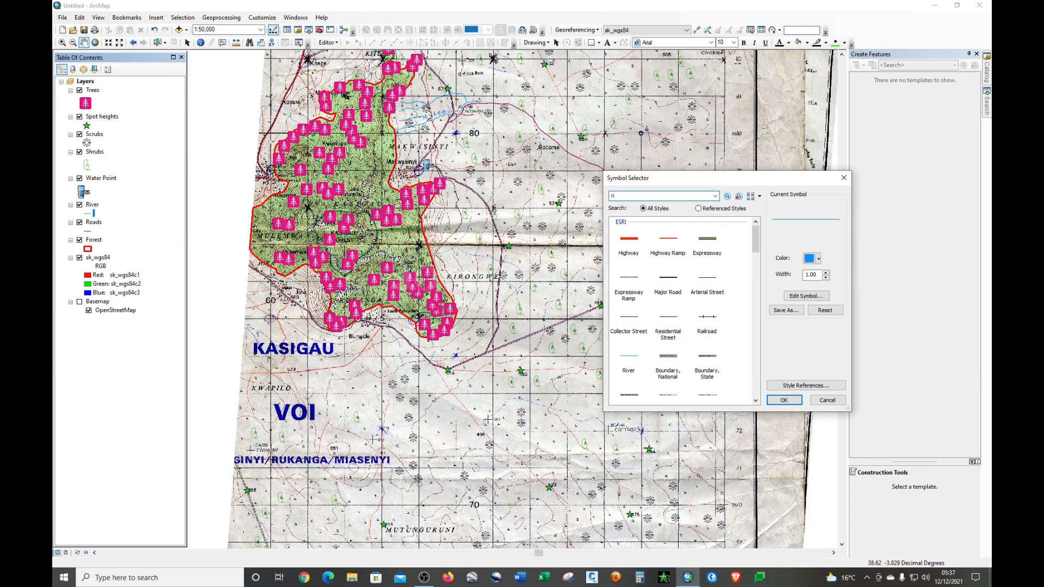
{"action": "type", "text": "river"}
{"action": "key", "text": "Return"}
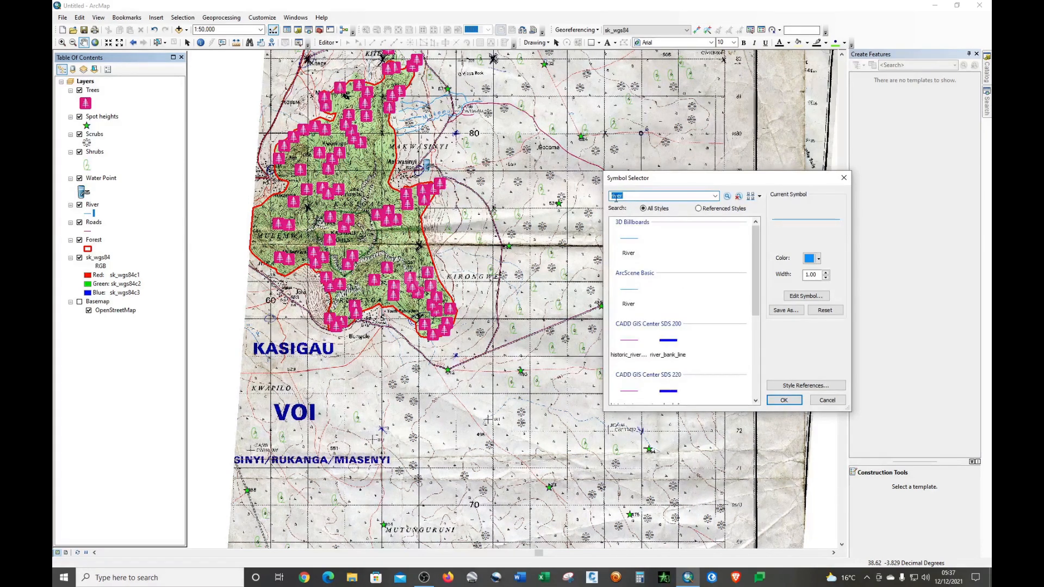
{"action": "scroll", "coordinate": [699, 325], "scroll_direction": "down", "scroll_amount": 3}
{"action": "scroll", "coordinate": [700, 325], "scroll_direction": "up", "scroll_amount": 3}
{"action": "scroll", "coordinate": [695, 321], "scroll_direction": "down", "scroll_amount": 3}
{"action": "left_click", "coordinate": [668, 378]}
{"action": "left_click", "coordinate": [784, 400]}
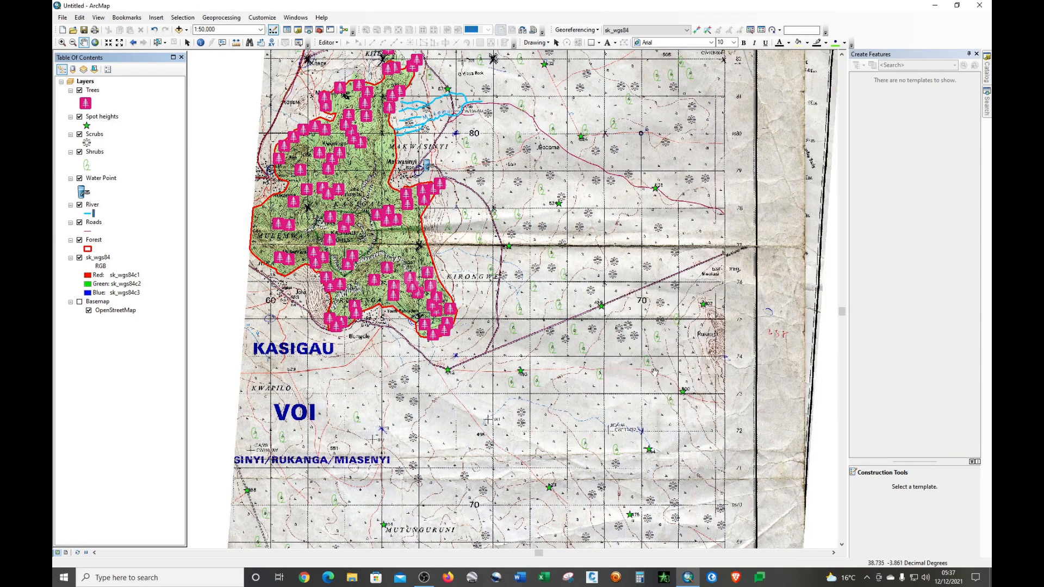
Change the Roads layer's symbol to the red ESRI Highway line
{"action": "left_click_drag", "start_coordinate": [540, 299], "coordinate": [523, 248]}
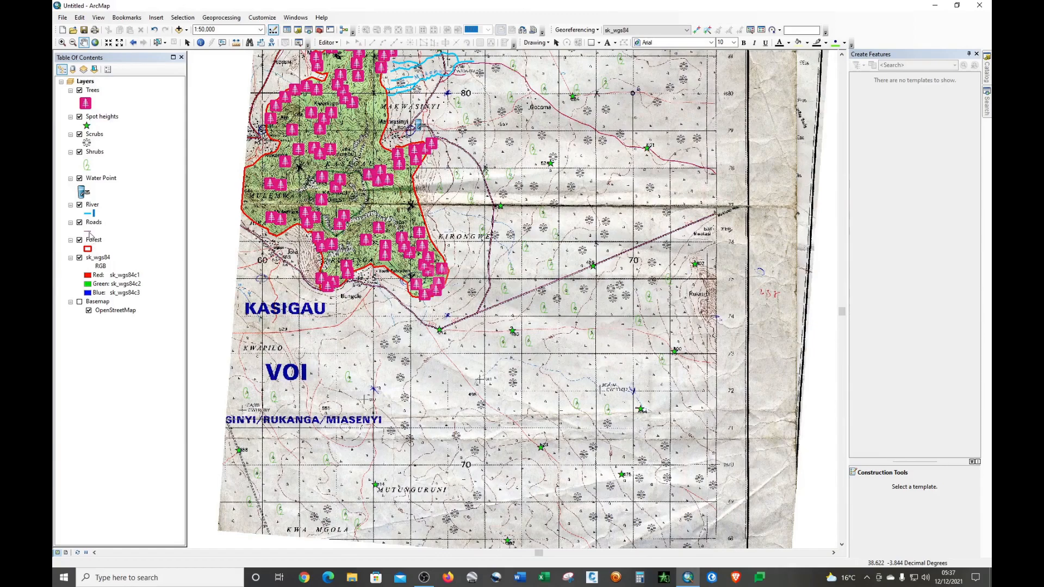
{"action": "left_click", "coordinate": [88, 233]}
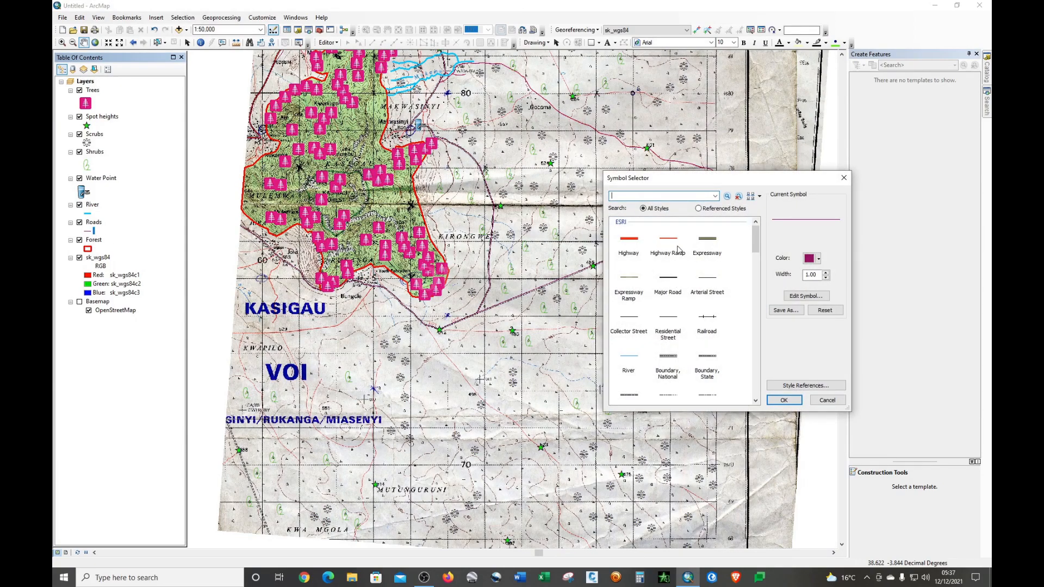
{"action": "left_click", "coordinate": [628, 245]}
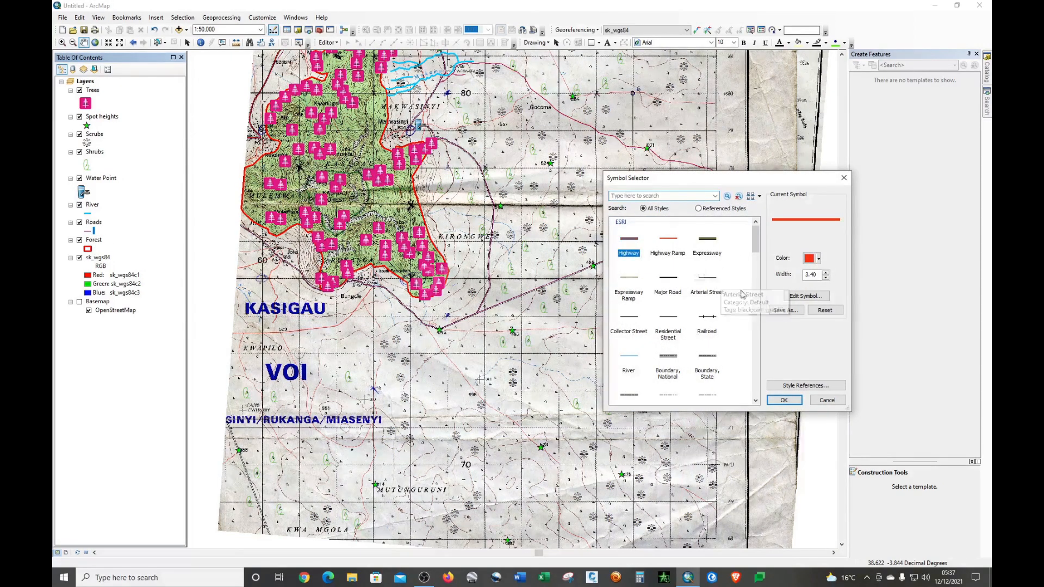
{"action": "left_click", "coordinate": [784, 399]}
Reduce the line width of the Roads layer's Highway symbol
{"action": "left_click_drag", "start_coordinate": [534, 347], "coordinate": [544, 393]}
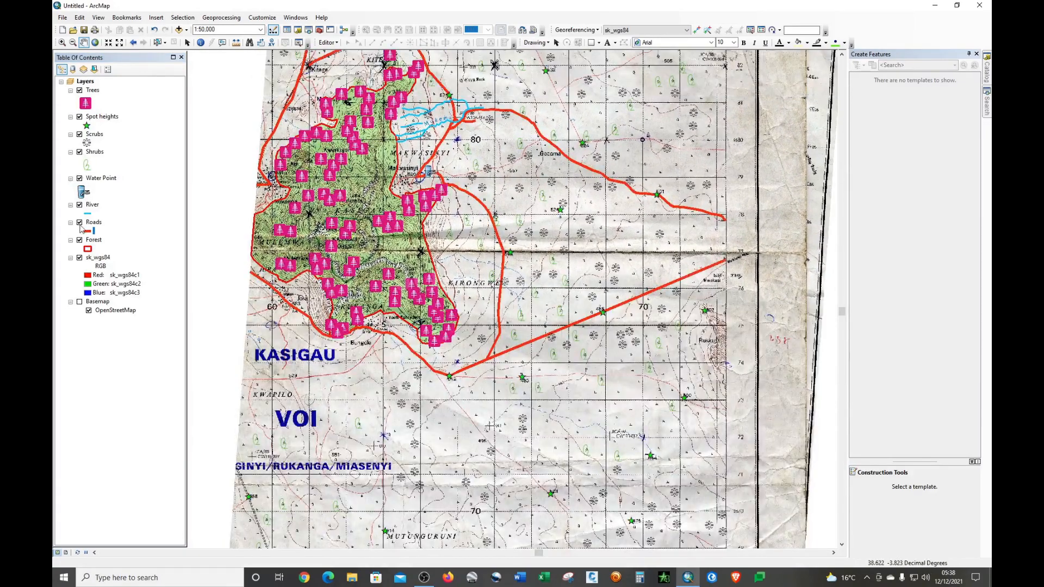
{"action": "left_click", "coordinate": [86, 232]}
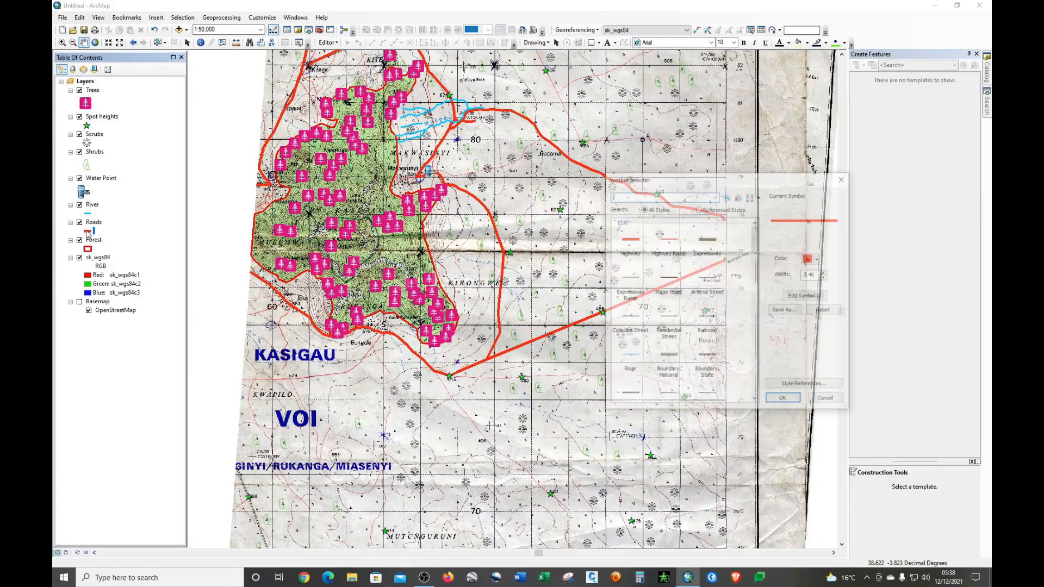
{"action": "left_click", "coordinate": [826, 278]}
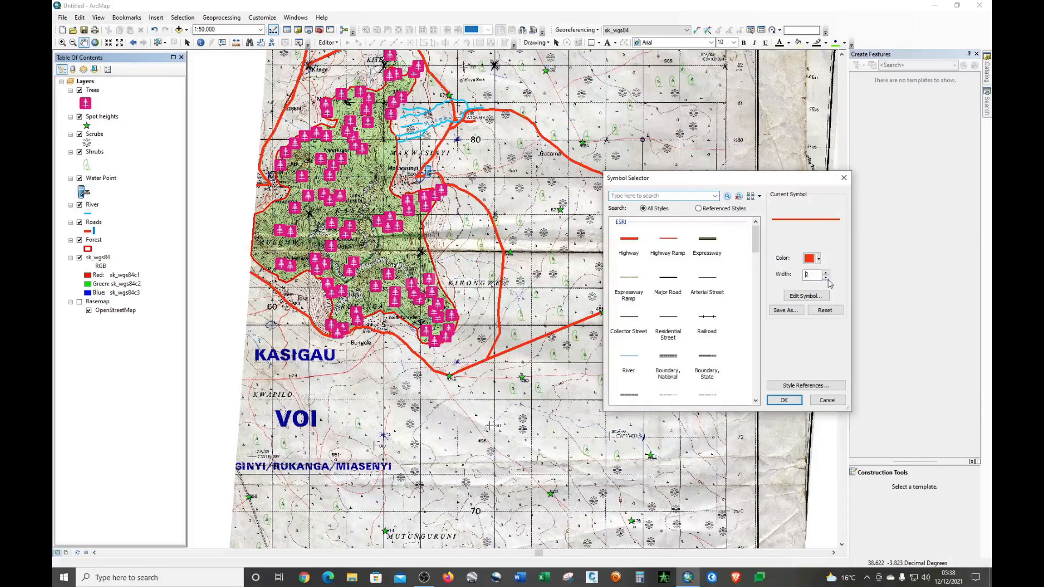
{"action": "left_click", "coordinate": [783, 399]}
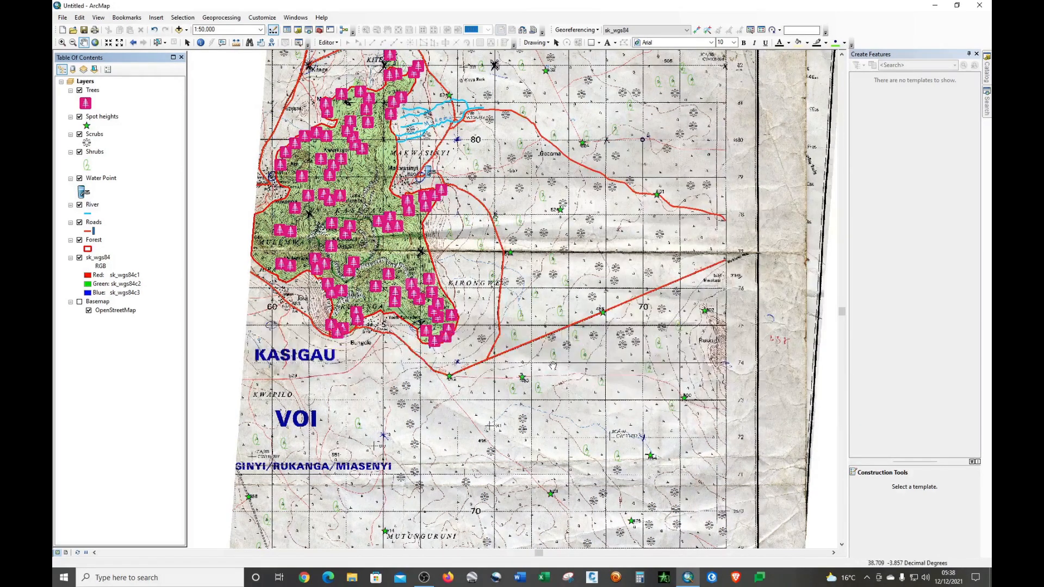
Search the symbol styles for forest and pick the Pine Tree 1 fill for the Forest layer
{"action": "left_click_drag", "start_coordinate": [553, 437], "coordinate": [545, 264]}
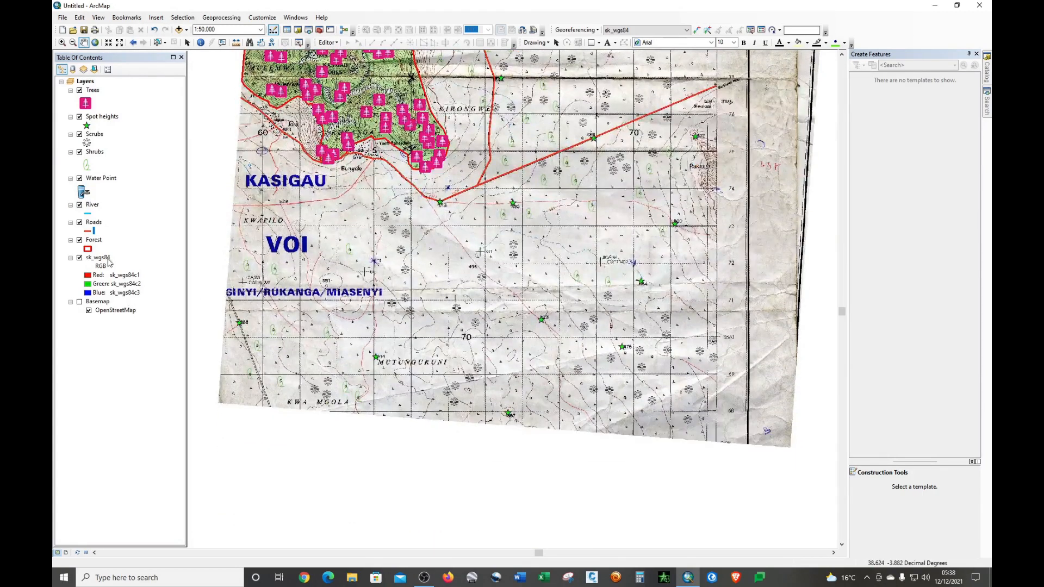
{"action": "left_click_drag", "start_coordinate": [407, 259], "coordinate": [448, 483]}
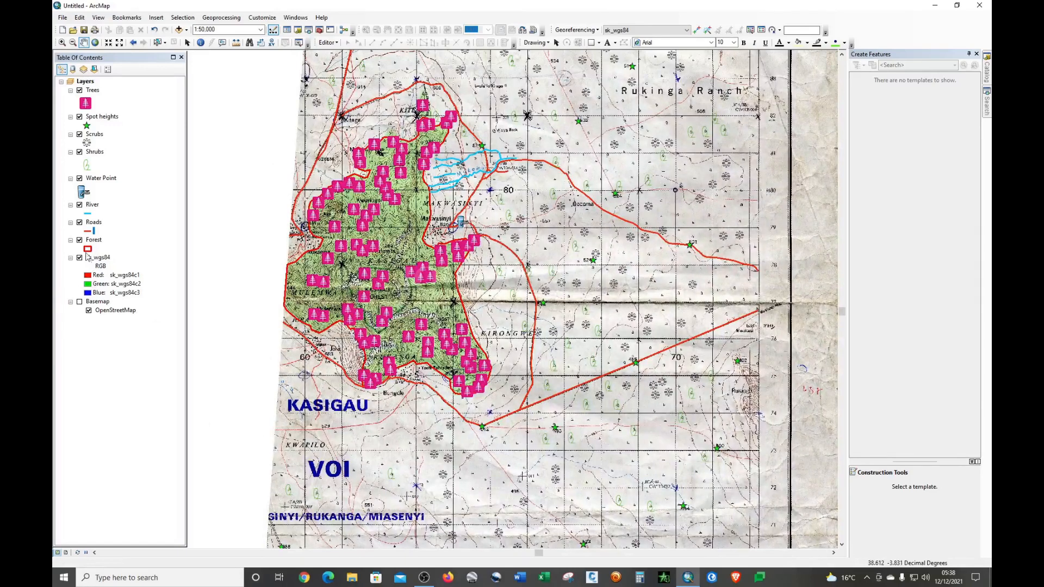
{"action": "left_click", "coordinate": [88, 248]}
{"action": "left_click", "coordinate": [87, 248]}
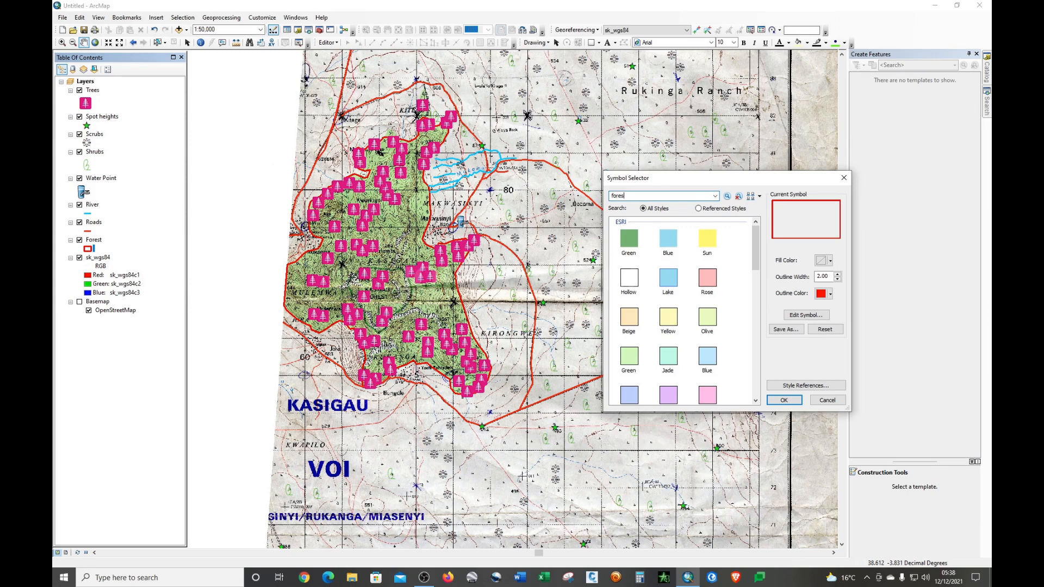
{"action": "type", "text": "forest"}
{"action": "key", "text": "Return"}
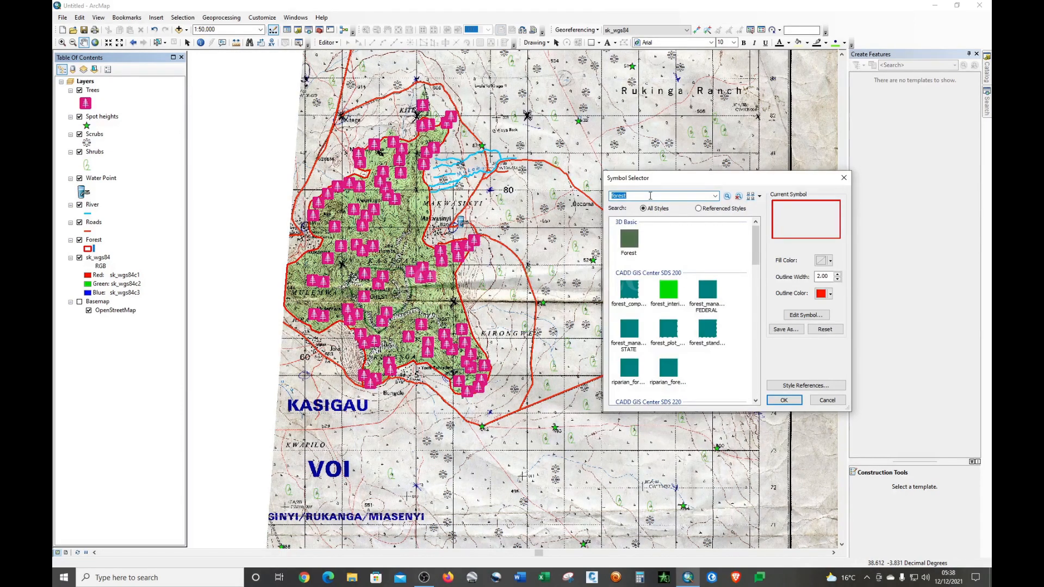
{"action": "scroll", "coordinate": [723, 350], "scroll_direction": "down", "scroll_amount": 10}
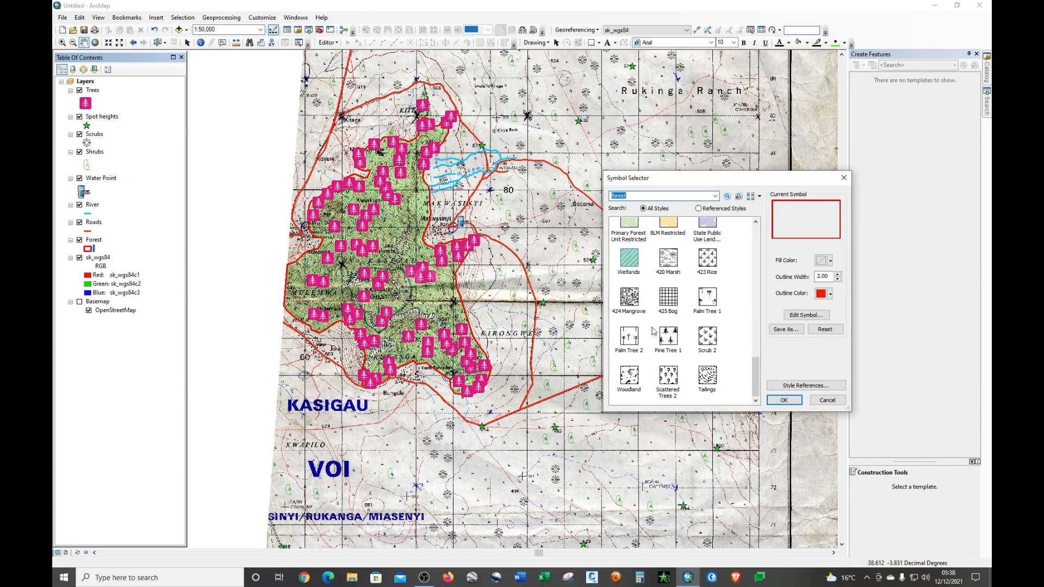
{"action": "left_click", "coordinate": [669, 340]}
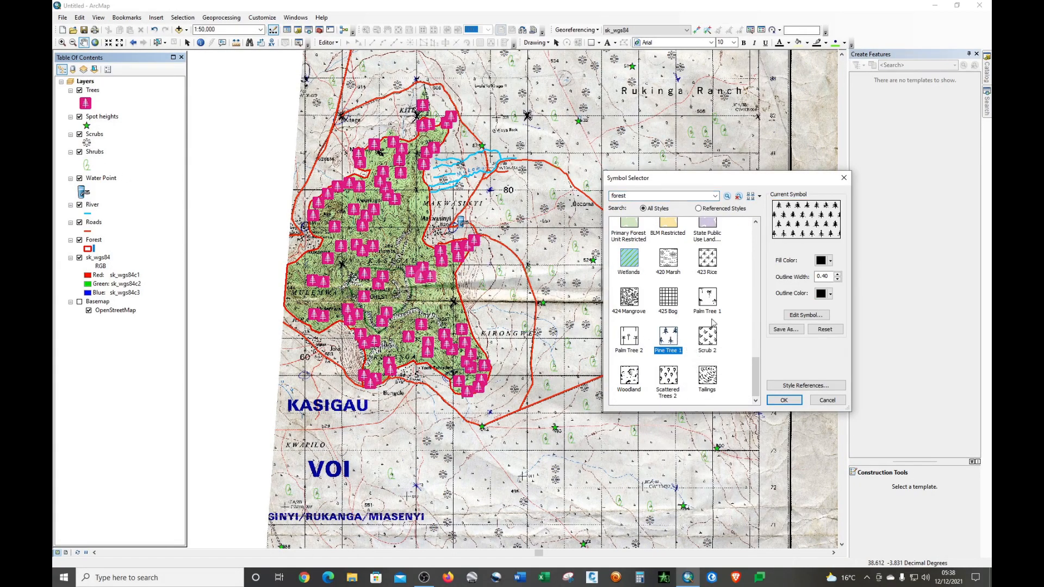
Set the fill color of the Forest layer's pine tree pattern to green and apply the symbol
{"action": "left_click", "coordinate": [823, 261]}
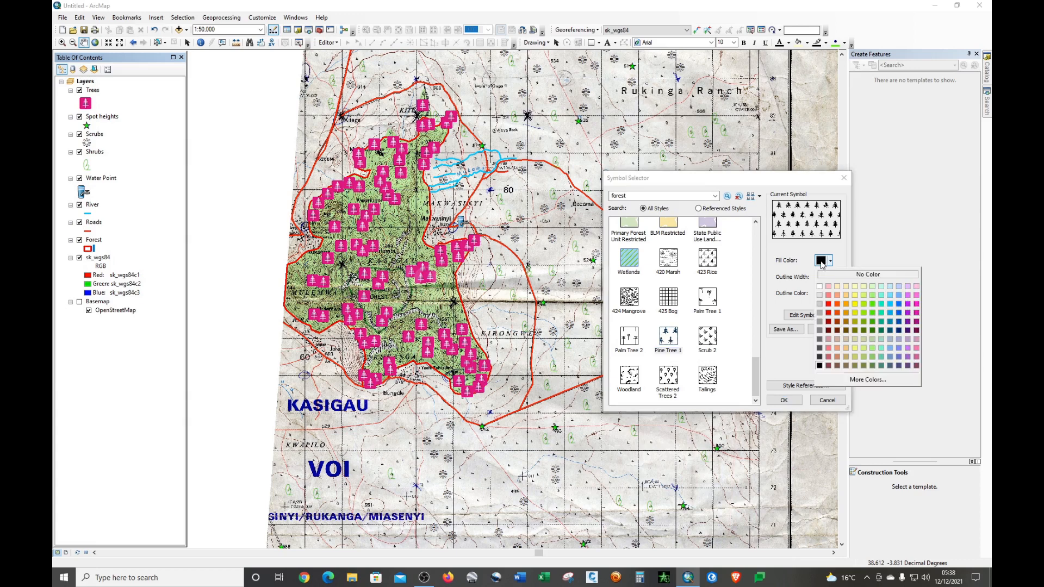
{"action": "left_click", "coordinate": [874, 322]}
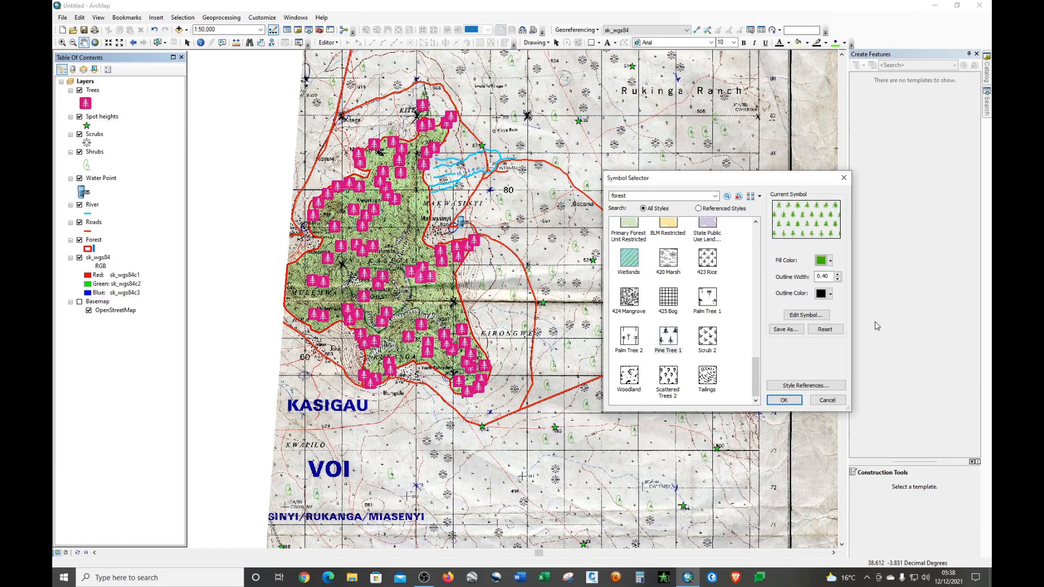
{"action": "left_click", "coordinate": [784, 400]}
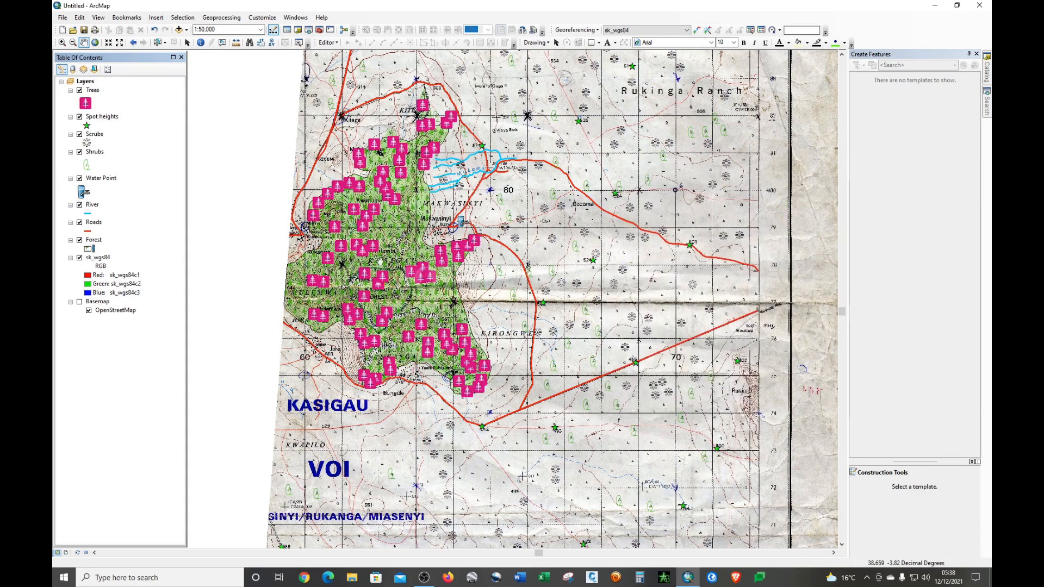
Hide the Trees layer and the scanned sk_wgs84 map so only the other digitized layers are drawn
{"action": "left_click", "coordinate": [79, 91]}
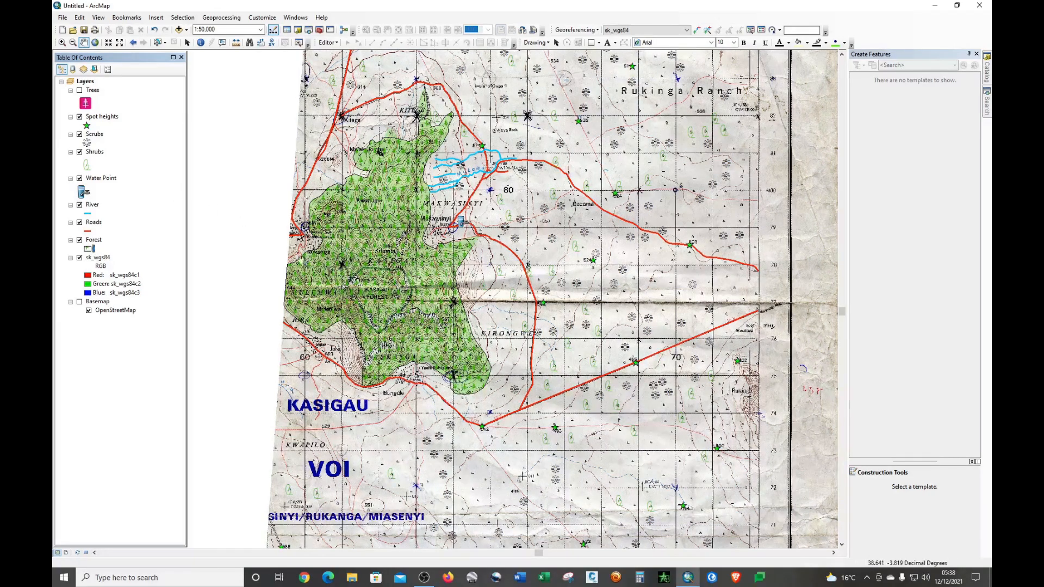
{"action": "scroll", "coordinate": [356, 178], "scroll_direction": "up", "scroll_amount": 1}
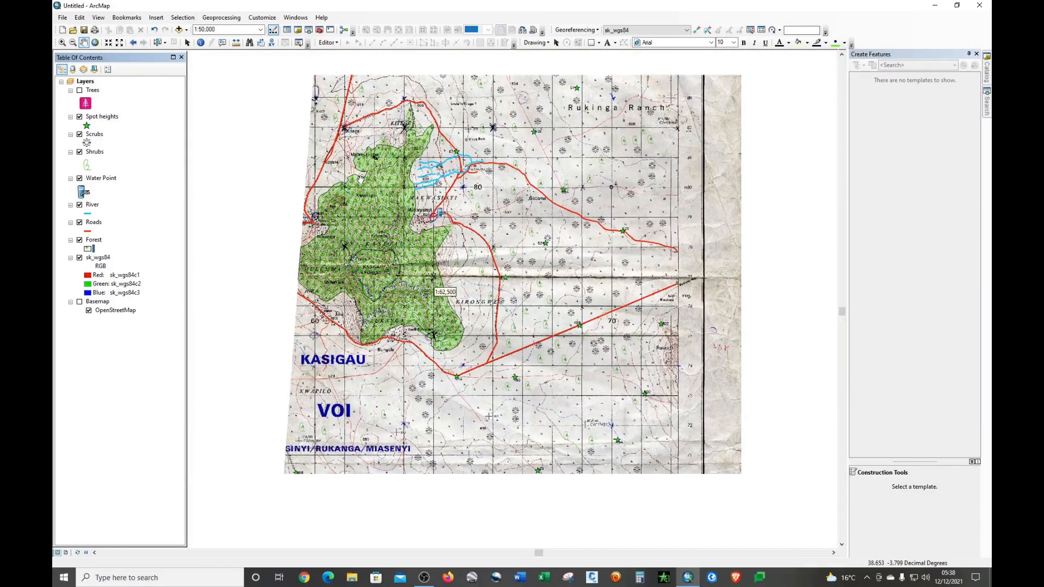
{"action": "scroll", "coordinate": [361, 178], "scroll_direction": "down", "scroll_amount": 3}
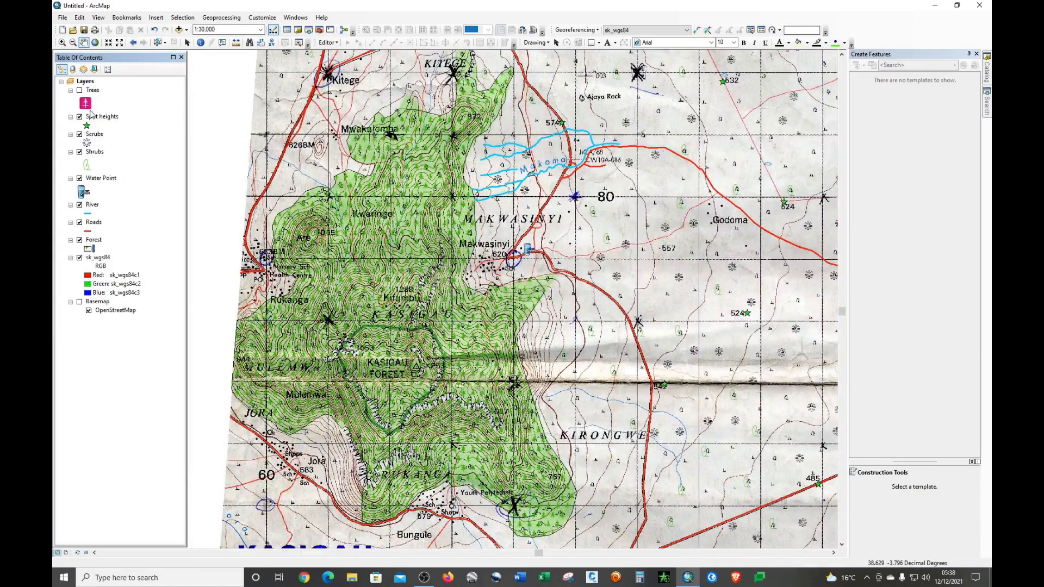
{"action": "left_click", "coordinate": [79, 258]}
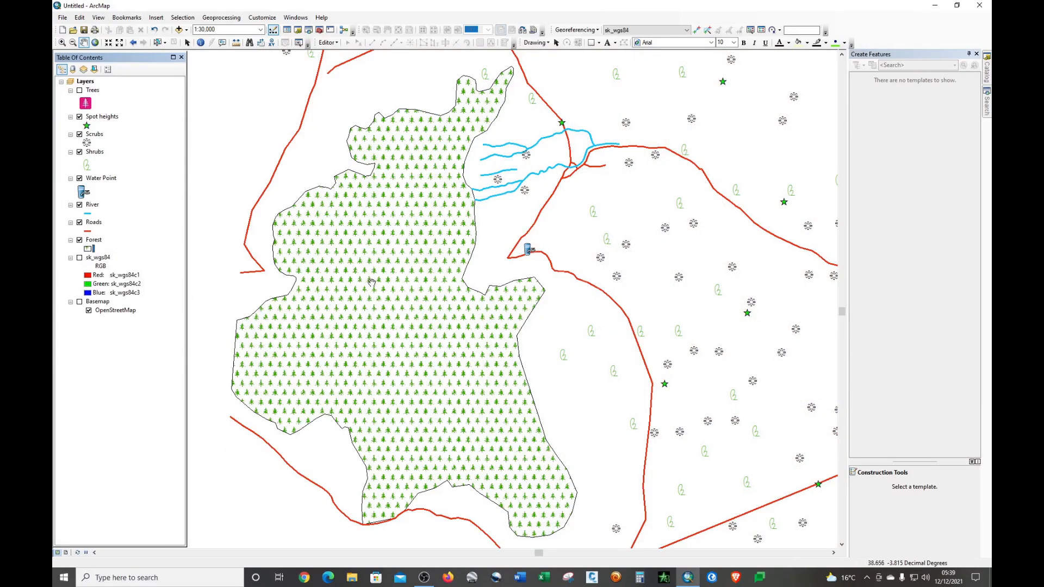
Reduce the outline width of the Forest layer's symbol until its boundary line is no longer drawn
{"action": "left_click", "coordinate": [79, 240]}
{"action": "left_click", "coordinate": [88, 250]}
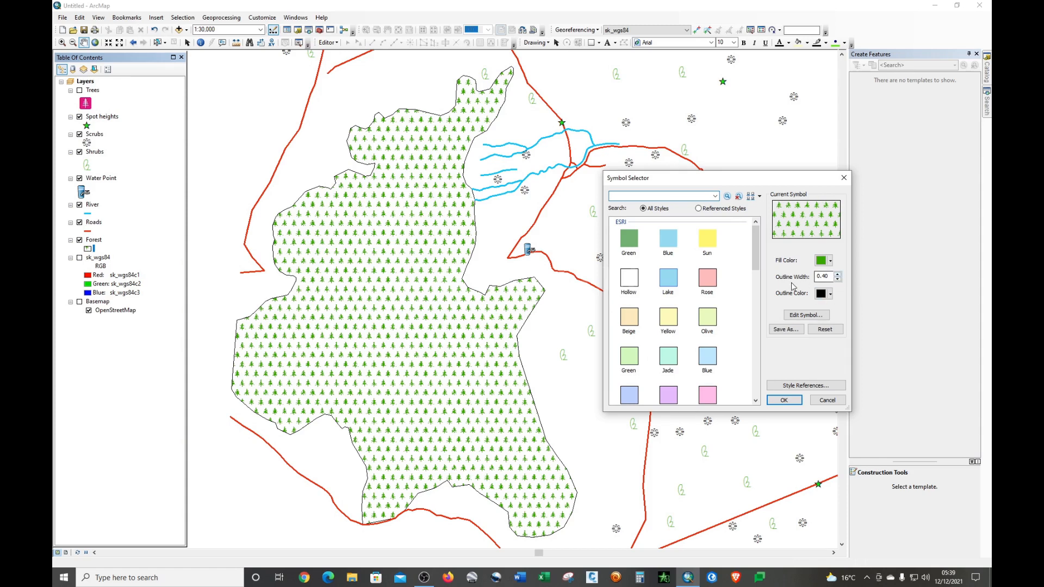
{"action": "left_click", "coordinate": [837, 279]}
{"action": "left_click", "coordinate": [782, 400]}
{"action": "scroll", "coordinate": [512, 392], "scroll_direction": "down", "scroll_amount": 1}
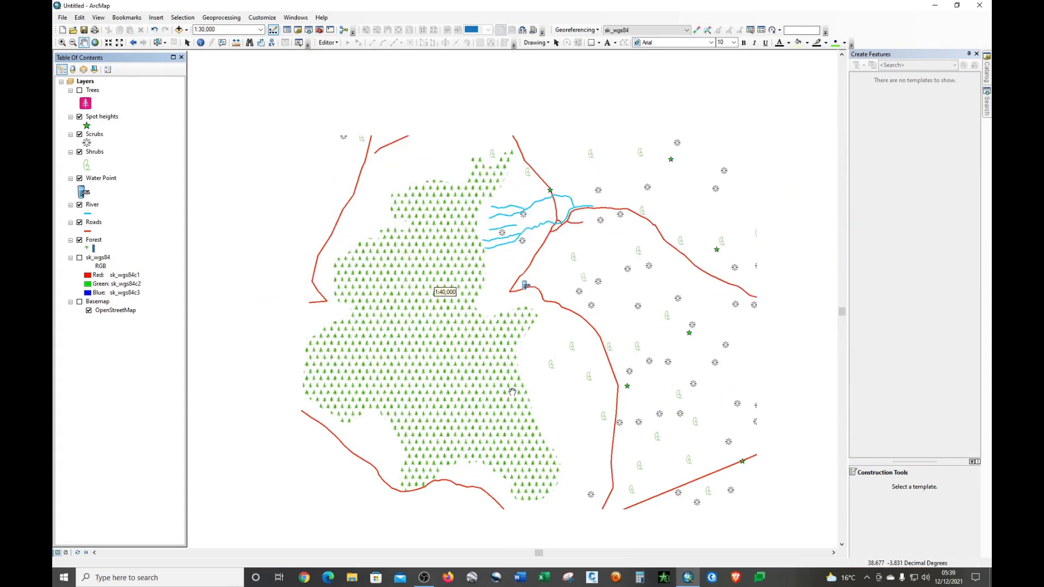
Set the Scrubs layer's symbol size to 11
{"action": "left_click_drag", "start_coordinate": [542, 397], "coordinate": [423, 366]}
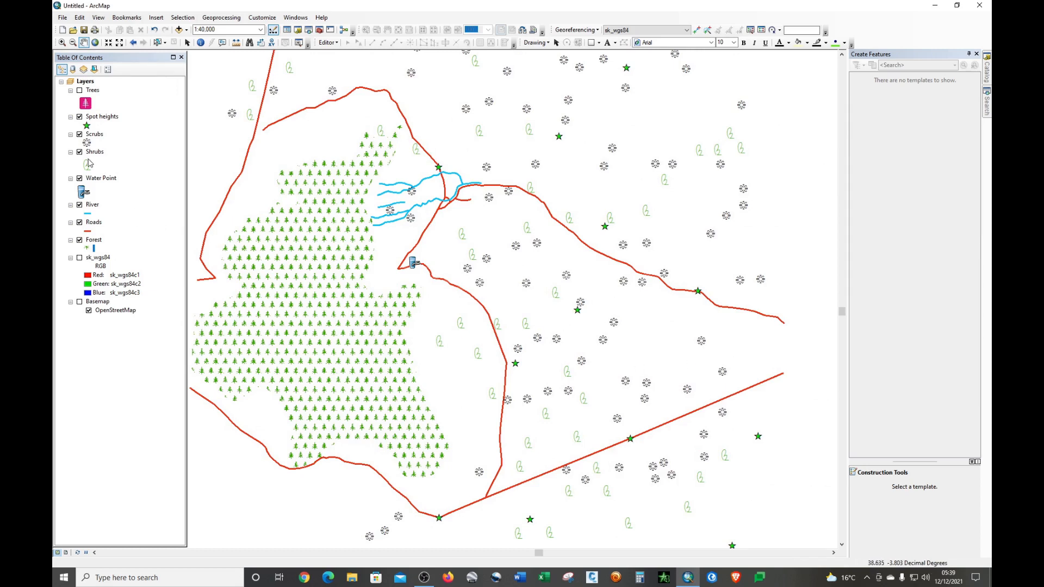
{"action": "left_click", "coordinate": [87, 143]}
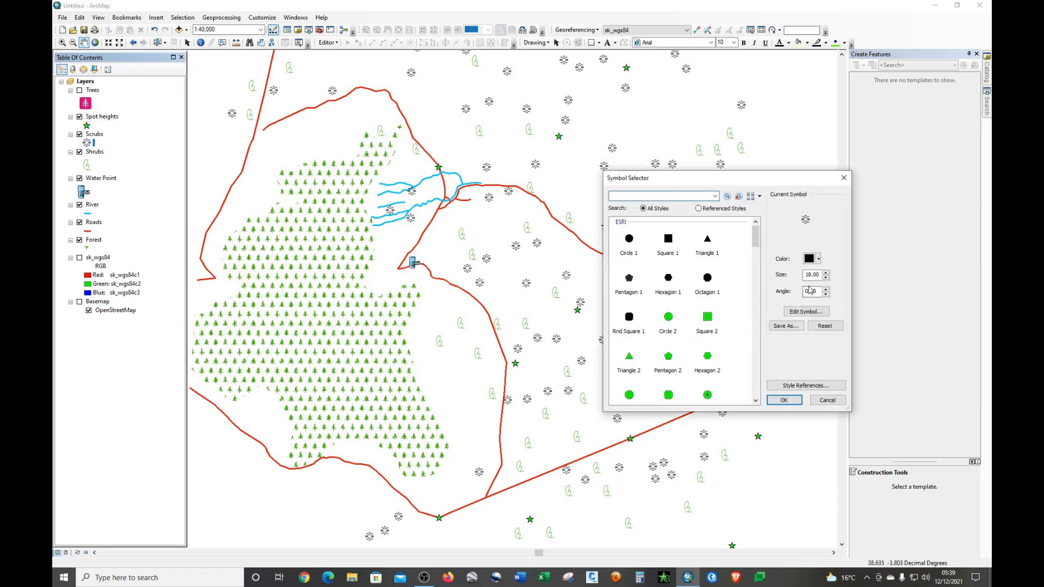
{"action": "left_click", "coordinate": [825, 278]}
{"action": "left_click", "coordinate": [825, 278]}
{"action": "left_click", "coordinate": [825, 278]}
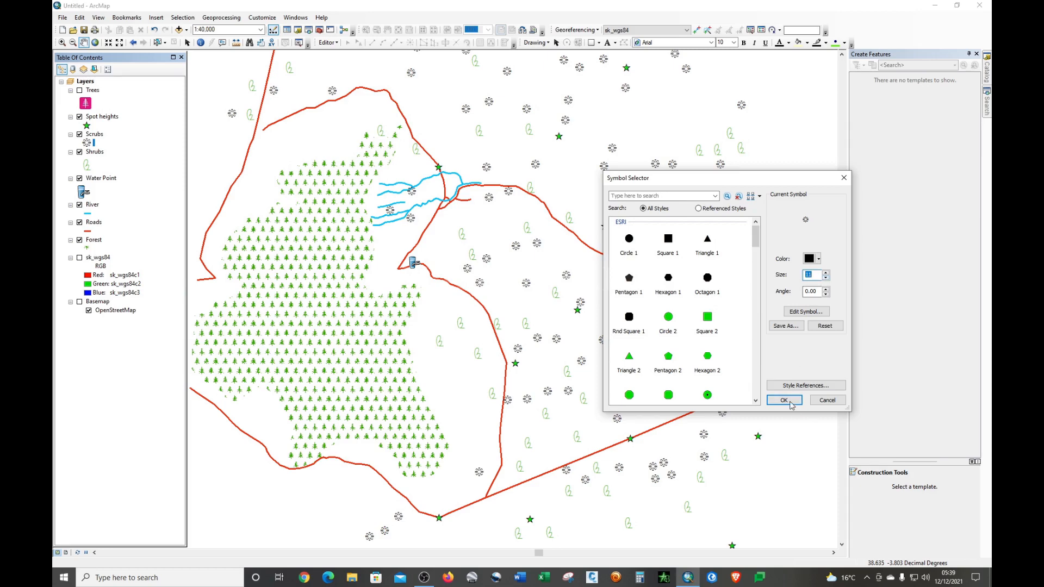
{"action": "left_click", "coordinate": [784, 400]}
{"action": "scroll", "coordinate": [625, 405], "scroll_direction": "down", "scroll_amount": 2}
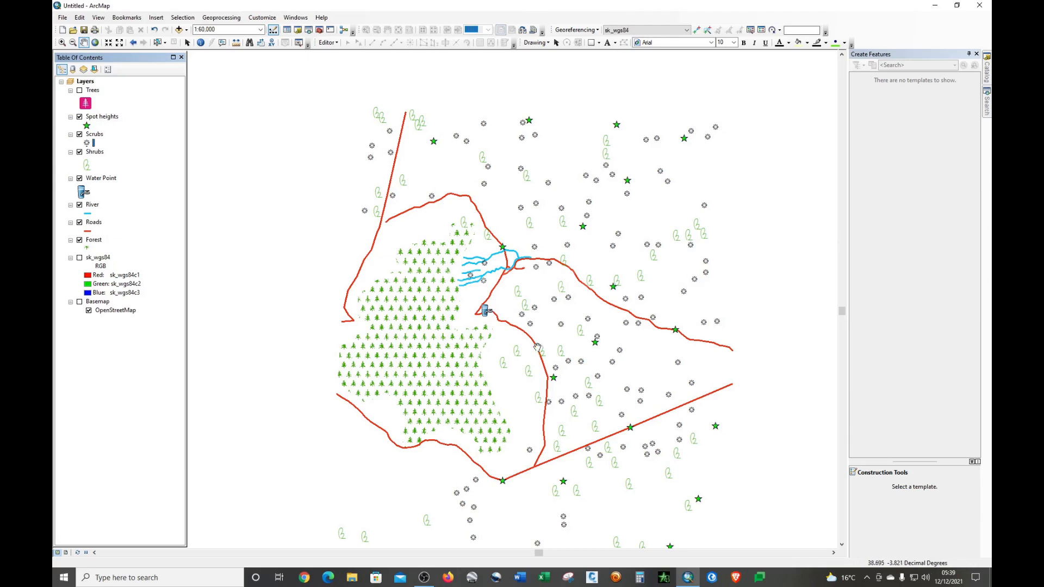
Show the OpenStreetMap basemap beneath the digitized layers, compare the forest and roads with it, and hide the basemap again
{"action": "scroll", "coordinate": [529, 347], "scroll_direction": "down", "scroll_amount": 1}
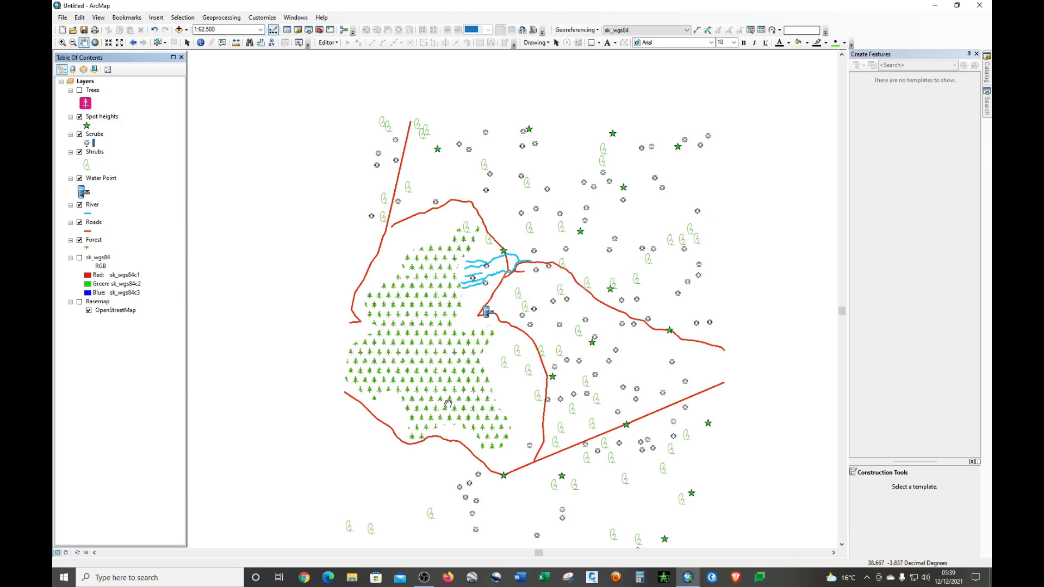
{"action": "left_click_drag", "start_coordinate": [447, 401], "coordinate": [432, 350]}
{"action": "mouse_move", "coordinate": [470, 397]}
{"action": "left_mouse_down"}
{"action": "mouse_move", "coordinate": [410, 289]}
{"action": "mouse_move", "coordinate": [492, 404]}
{"action": "left_mouse_up"}
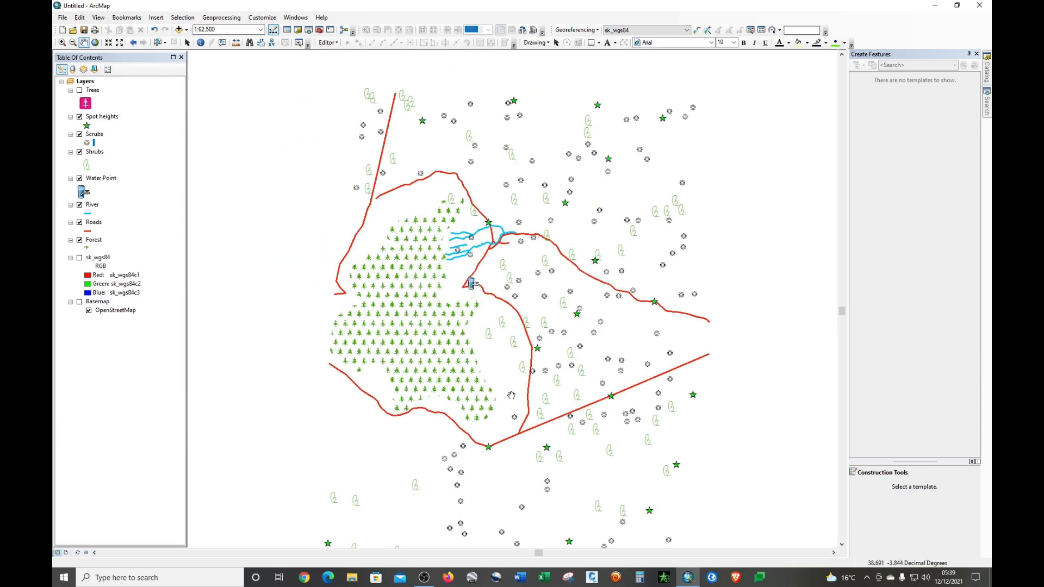
{"action": "left_click_drag", "start_coordinate": [592, 375], "coordinate": [645, 450]}
{"action": "left_click_drag", "start_coordinate": [560, 359], "coordinate": [467, 264]}
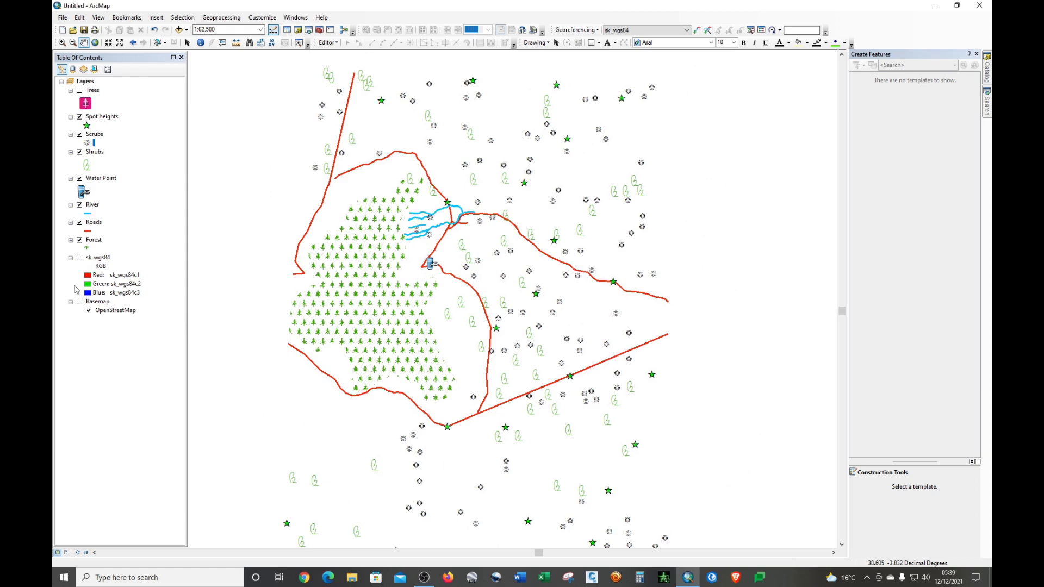
{"action": "left_click", "coordinate": [79, 258]}
{"action": "left_click", "coordinate": [80, 301]}
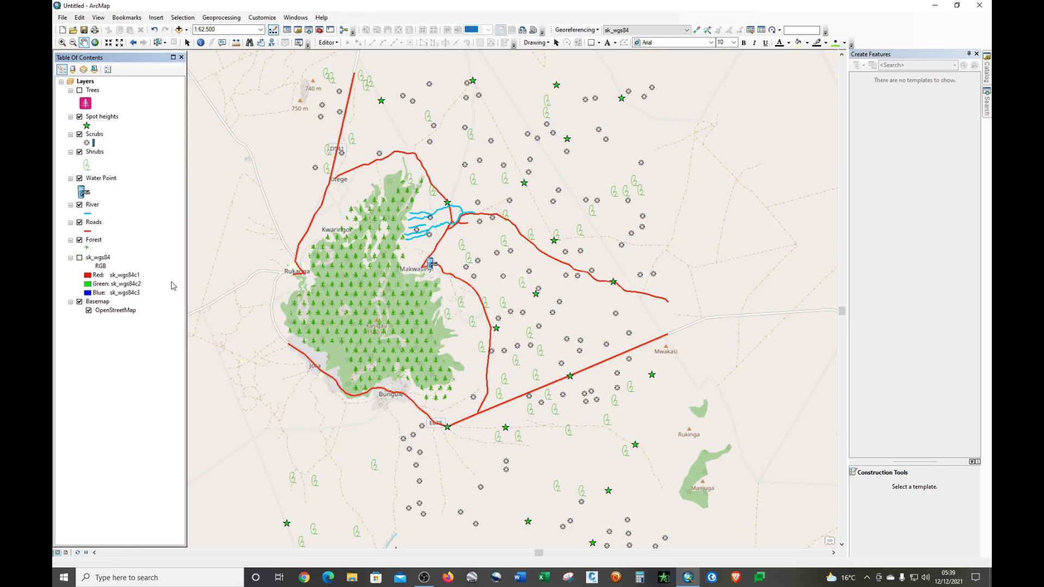
{"action": "left_click_drag", "start_coordinate": [554, 304], "coordinate": [628, 380]}
{"action": "left_click_drag", "start_coordinate": [693, 379], "coordinate": [628, 307]}
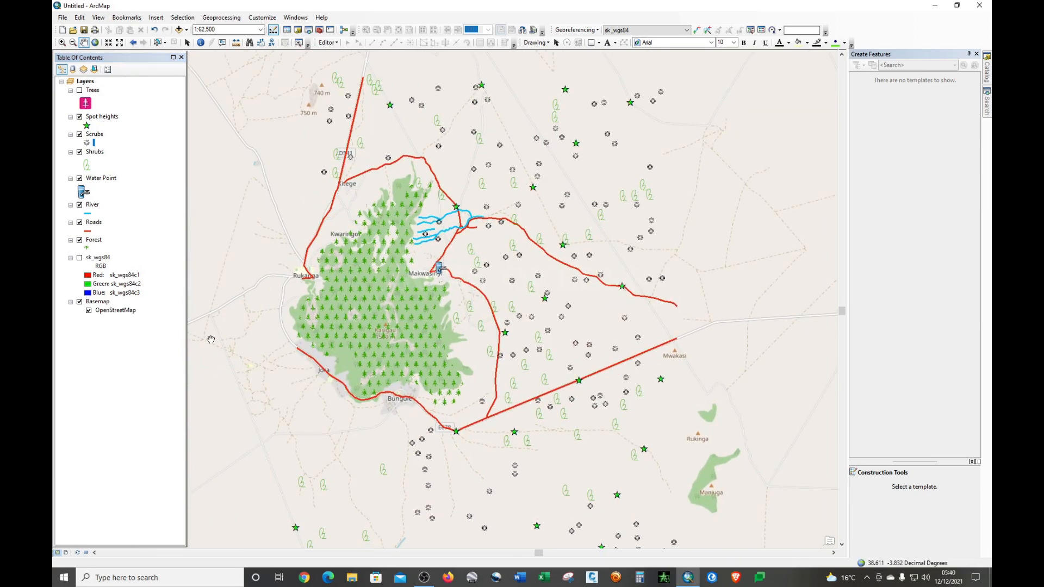
{"action": "left_click", "coordinate": [79, 301]}
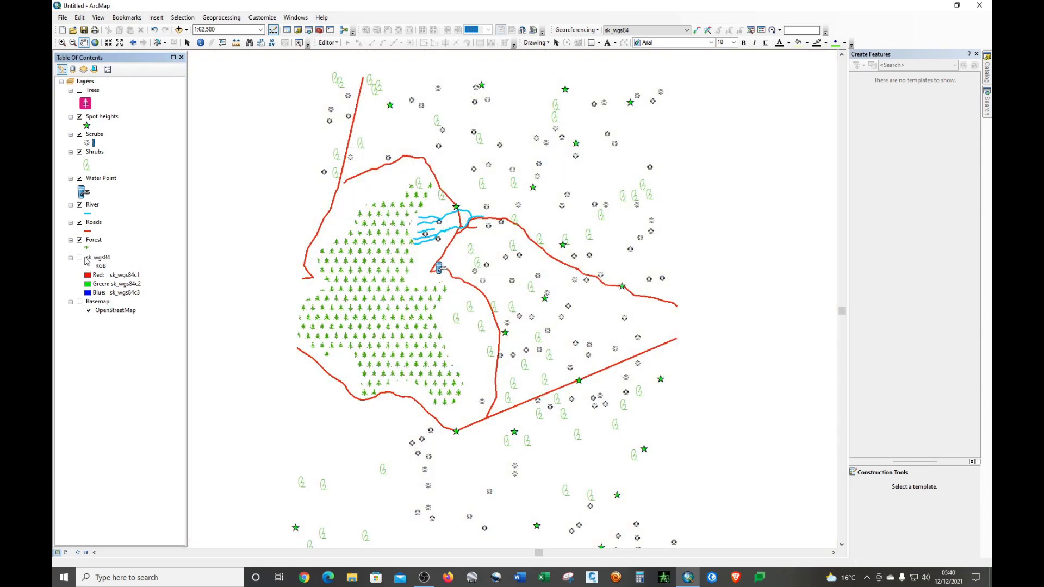
Show the scanned sk_wgs84 map again and examine the digitized roads around Kitege at 1:15,000 scale
{"action": "left_click", "coordinate": [80, 258]}
{"action": "mouse_move", "coordinate": [349, 218]}
{"action": "left_mouse_down"}
{"action": "mouse_move", "coordinate": [378, 266]}
{"action": "mouse_move", "coordinate": [496, 337]}
{"action": "left_mouse_up"}
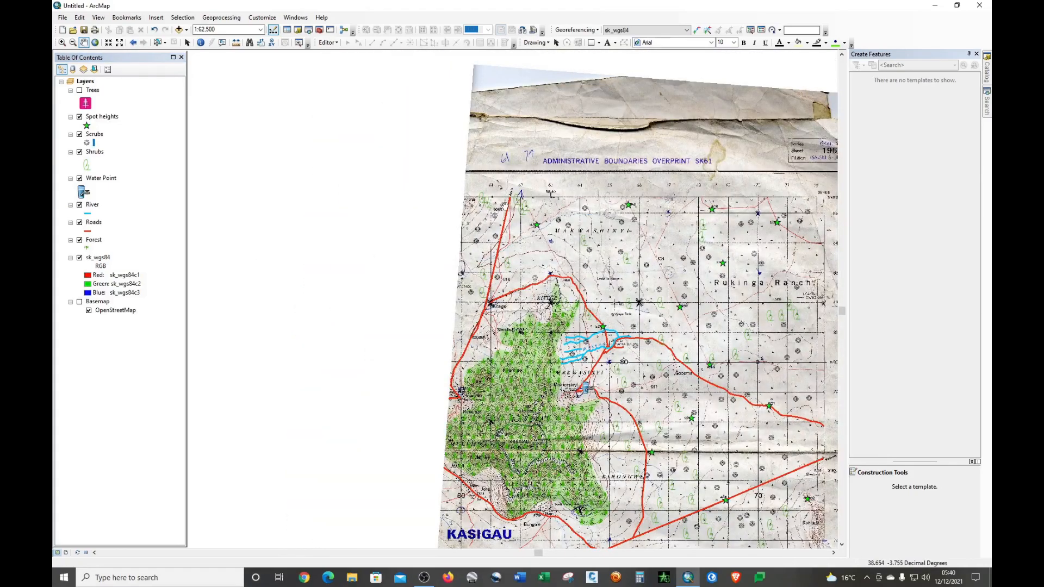
{"action": "scroll", "coordinate": [476, 303], "scroll_direction": "up", "scroll_amount": 1}
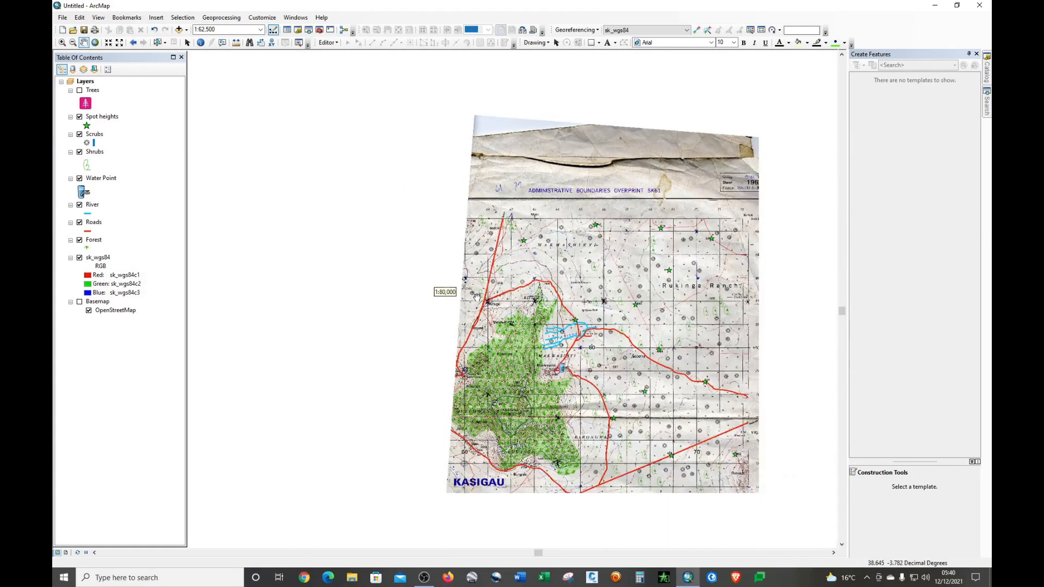
{"action": "scroll", "coordinate": [477, 302], "scroll_direction": "down", "scroll_amount": 1}
{"action": "scroll", "coordinate": [477, 303], "scroll_direction": "down", "scroll_amount": 5}
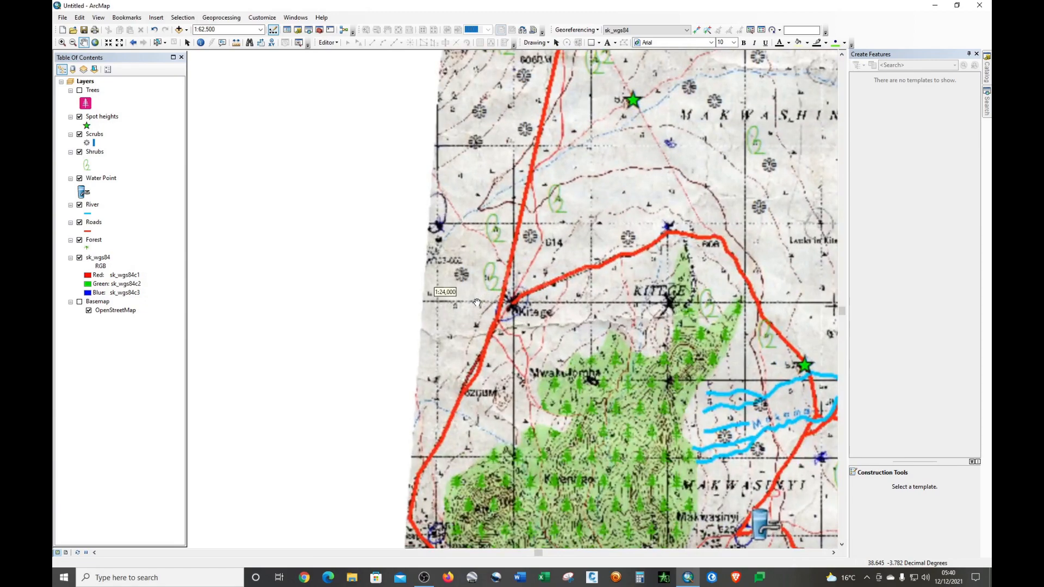
{"action": "left_click_drag", "start_coordinate": [510, 358], "coordinate": [566, 294]}
{"action": "left_click_drag", "start_coordinate": [558, 351], "coordinate": [536, 300]}
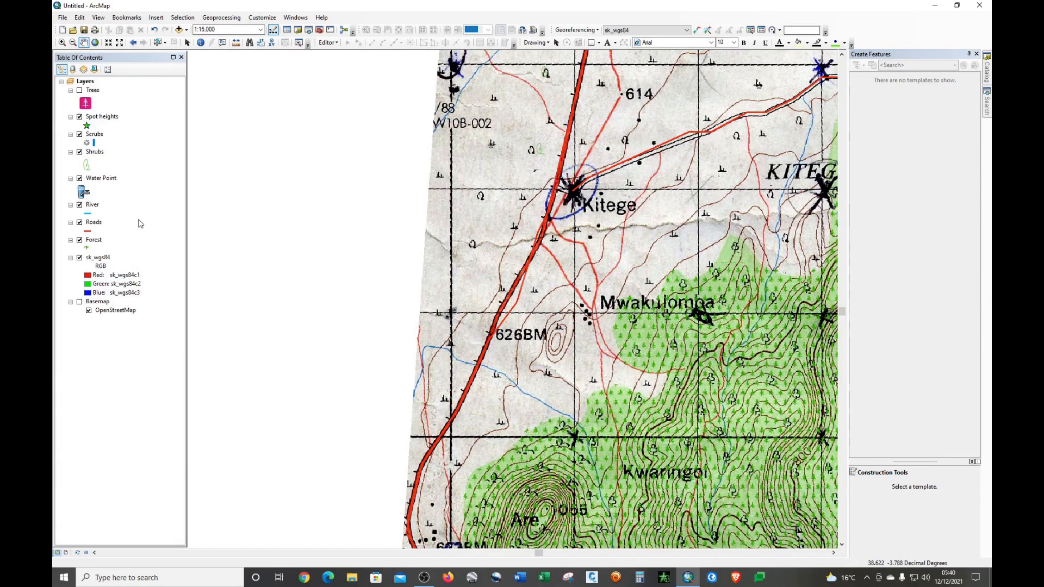
Start an edit session, choose the Roads feature template and activate the Edit Tool for the road near Kitege
{"action": "left_click", "coordinate": [328, 43]}
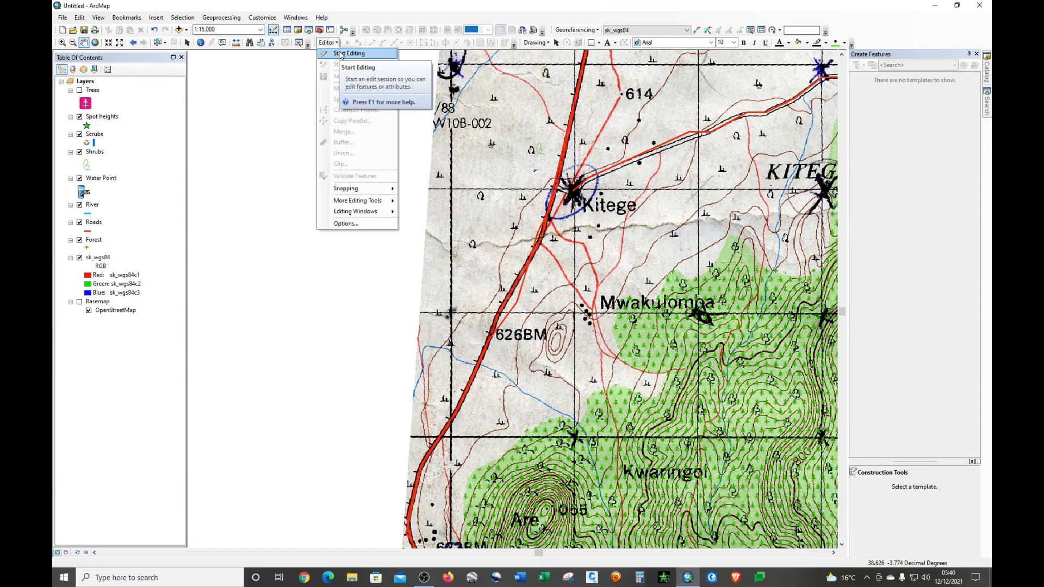
{"action": "left_click", "coordinate": [341, 55]}
{"action": "left_click", "coordinate": [867, 137]}
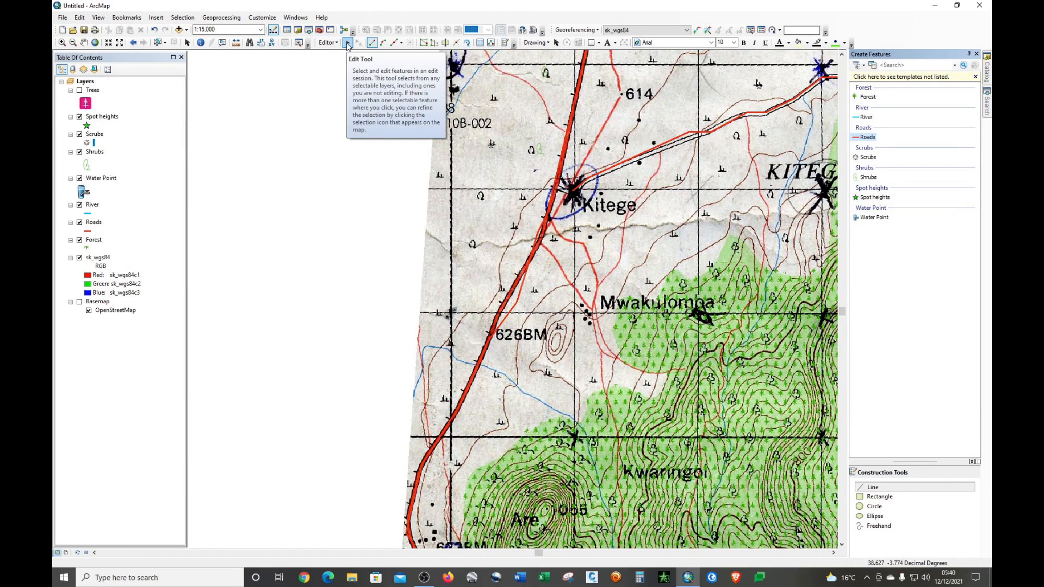
{"action": "left_click", "coordinate": [347, 43]}
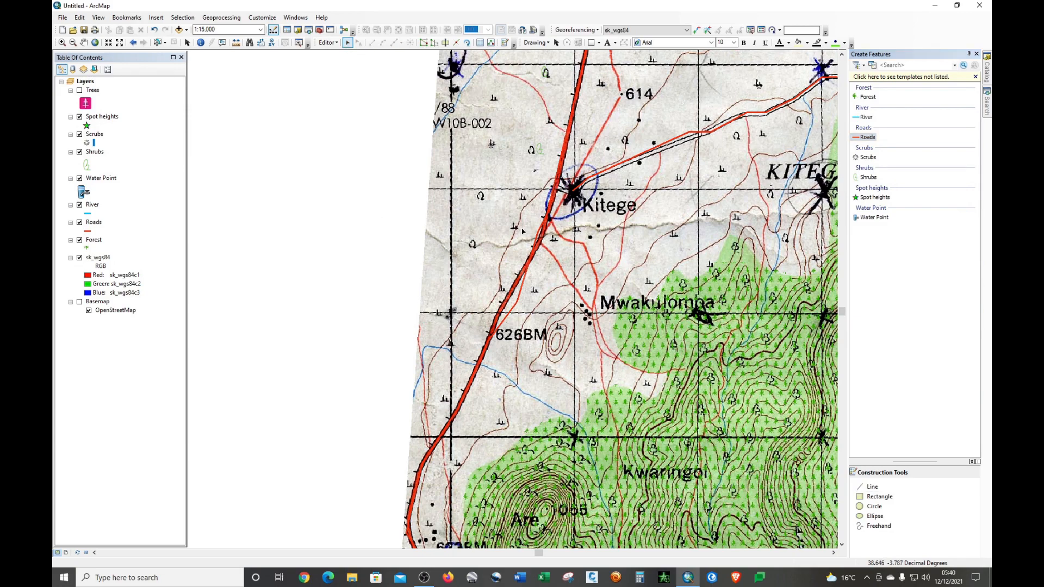
{"action": "scroll", "coordinate": [501, 229], "scroll_direction": "up", "scroll_amount": 2}
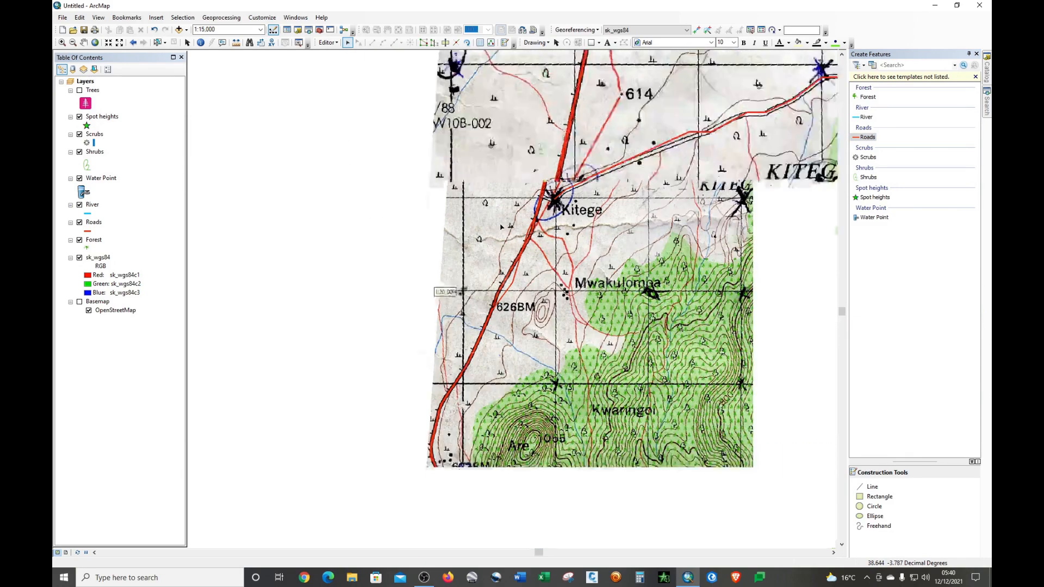
{"action": "scroll", "coordinate": [499, 231], "scroll_direction": "down", "scroll_amount": 1}
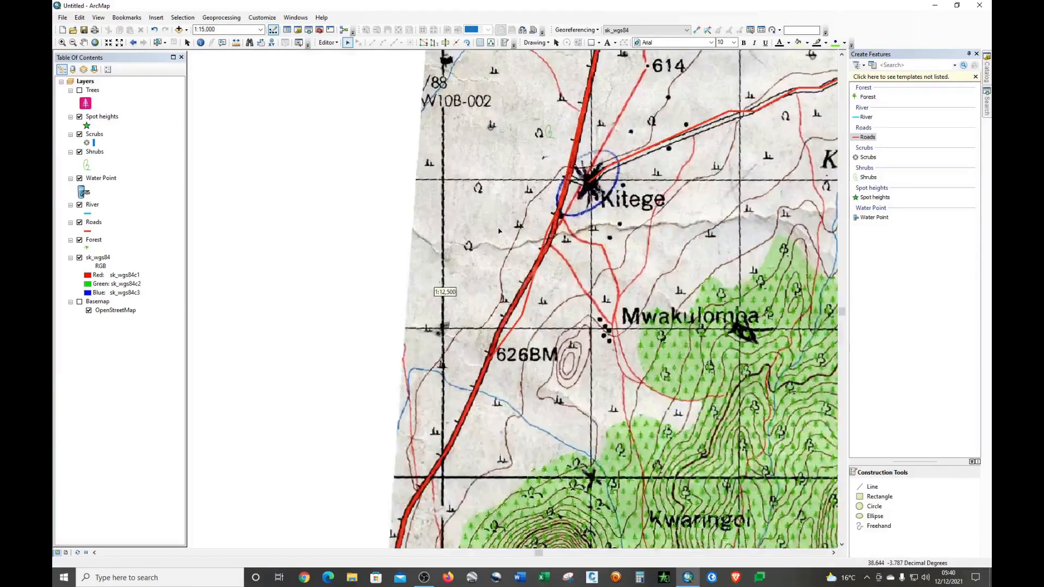
{"action": "scroll", "coordinate": [499, 231], "scroll_direction": "down", "scroll_amount": 1}
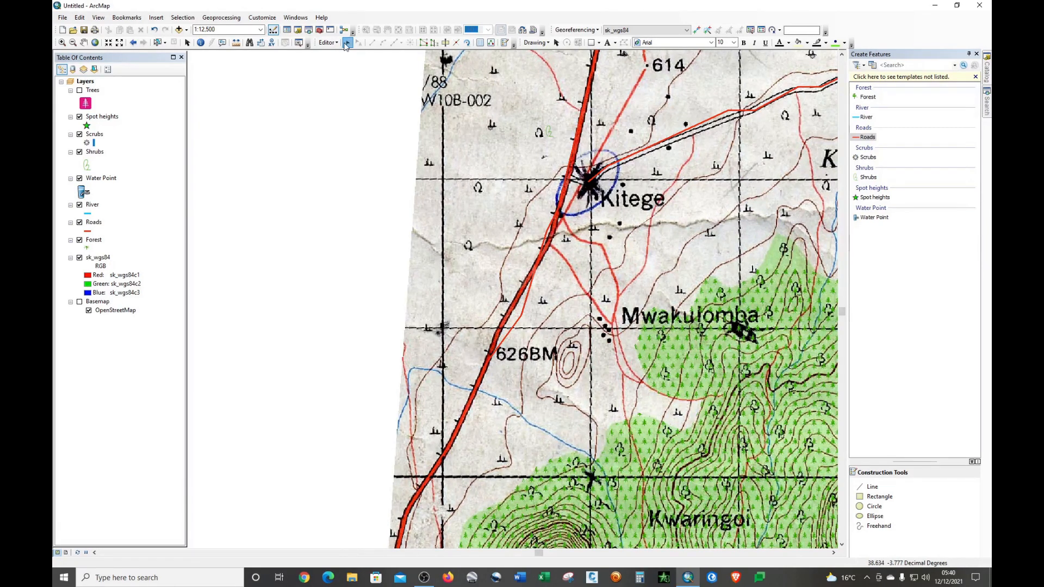
Open the main road southwest of Kitege for vertex editing and add vertices along its misaligned stretch north of 626BM
{"action": "double_click", "coordinate": [527, 298]}
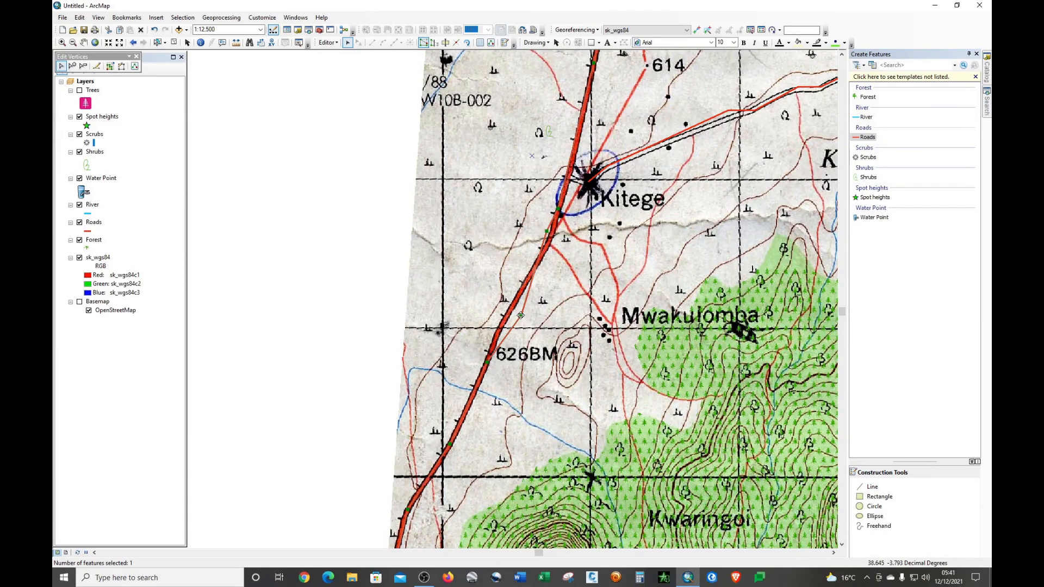
{"action": "left_click_drag", "start_coordinate": [520, 315], "coordinate": [511, 309]}
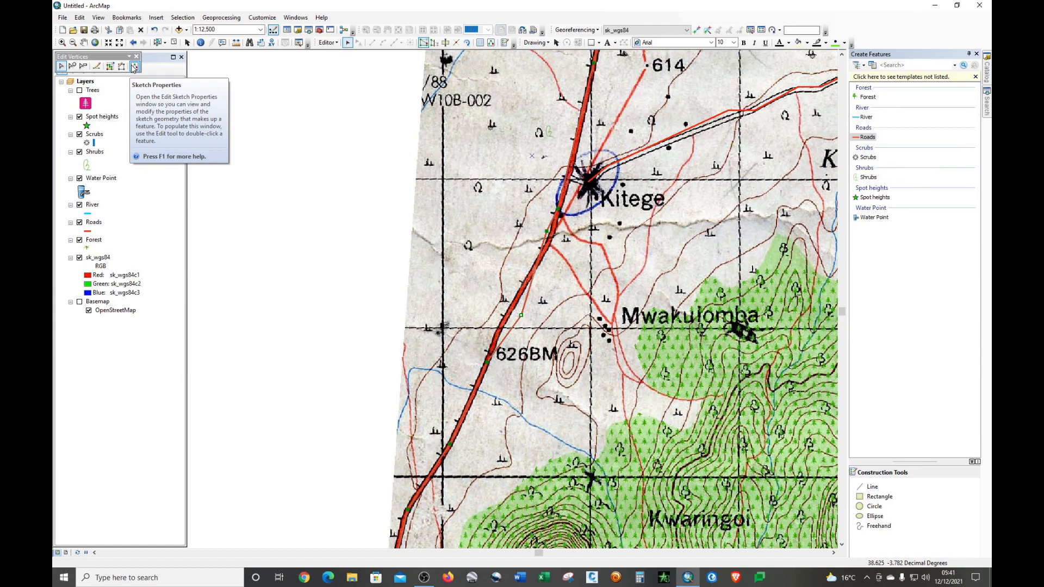
{"action": "left_click", "coordinate": [72, 66]}
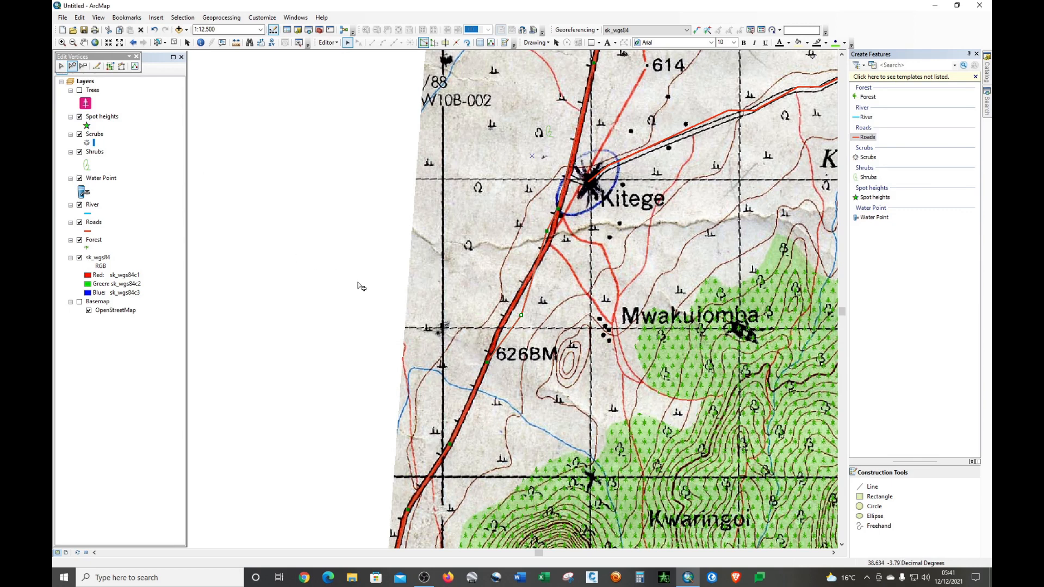
{"action": "left_click", "coordinate": [509, 332]}
{"action": "left_click", "coordinate": [515, 325]}
{"action": "left_click", "coordinate": [524, 306]}
{"action": "left_click", "coordinate": [528, 293]}
{"action": "left_click", "coordinate": [532, 281]}
Move the main road's misplaced vertices north of 626BM onto the scanned road line
{"action": "left_click", "coordinate": [60, 67]}
{"action": "left_click_drag", "start_coordinate": [515, 325], "coordinate": [505, 315]}
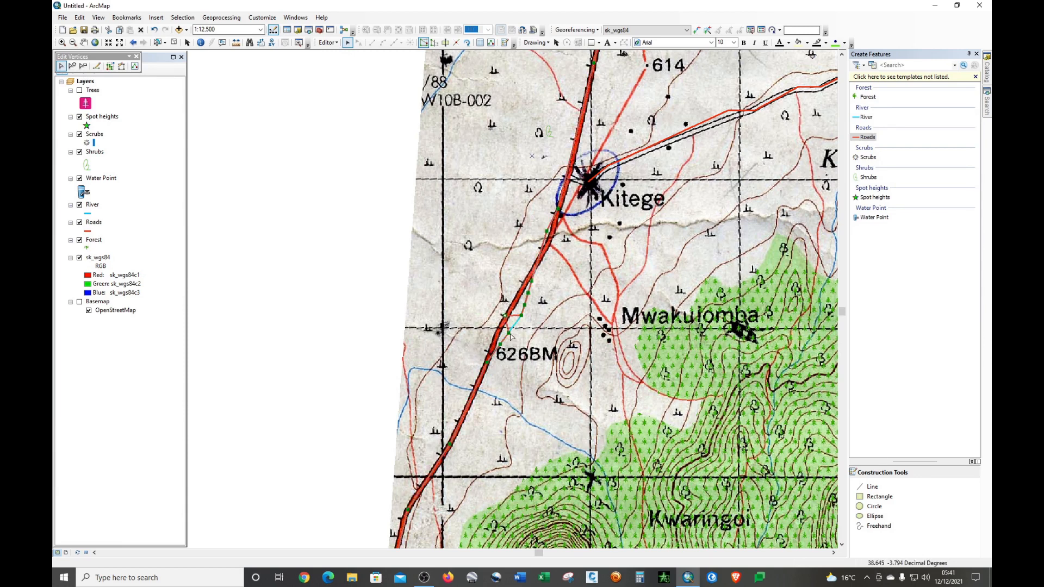
{"action": "left_click_drag", "start_coordinate": [508, 333], "coordinate": [499, 330]}
{"action": "left_click_drag", "start_coordinate": [520, 315], "coordinate": [513, 306]}
Delete the surplus vertices that still pull the main road away from the scanned line north of 626BM
{"action": "left_click", "coordinate": [83, 67]}
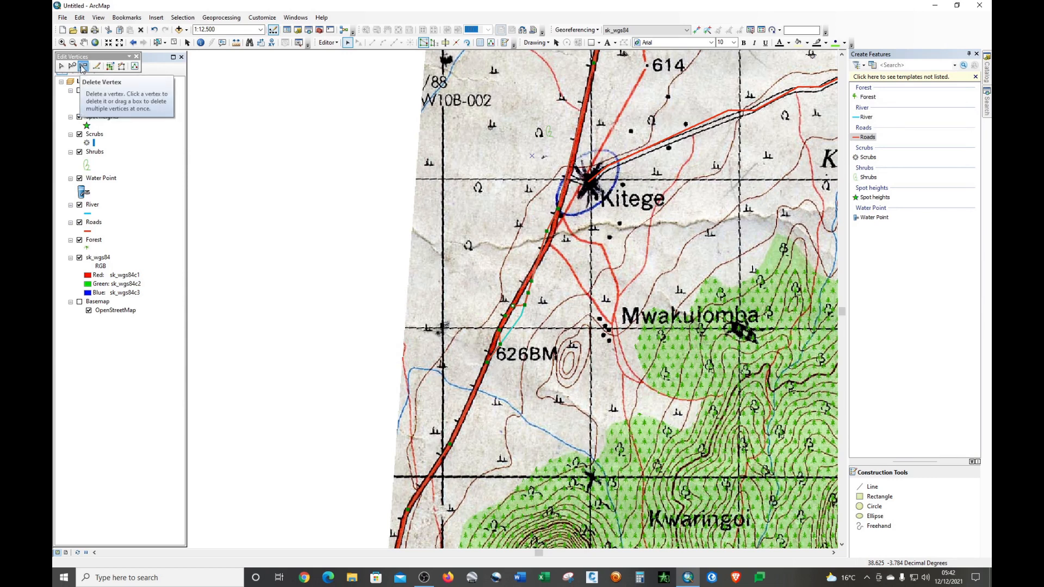
{"action": "left_click", "coordinate": [524, 305]}
{"action": "left_click", "coordinate": [528, 294]}
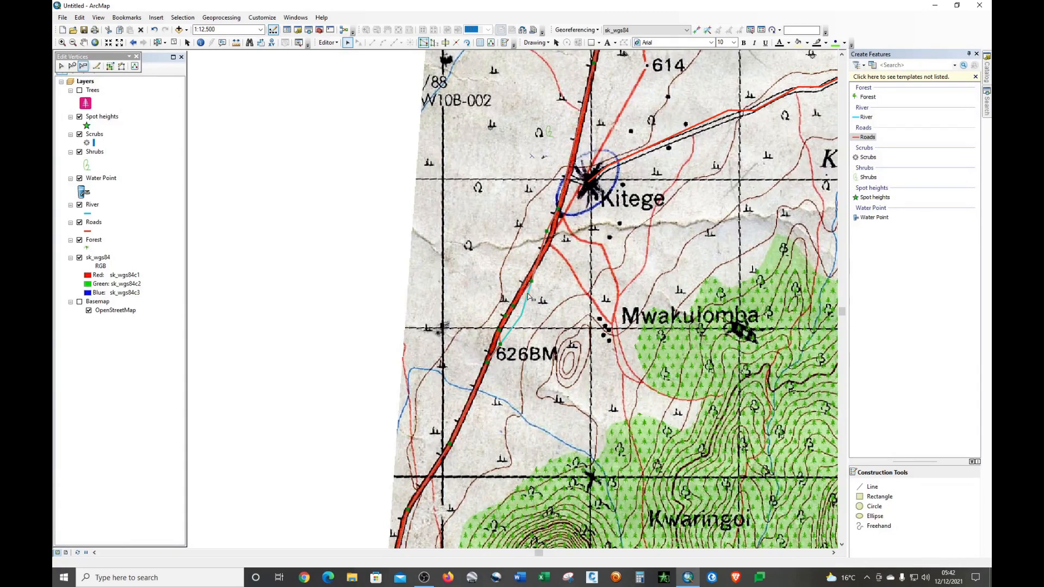
{"action": "left_click", "coordinate": [505, 347]}
Move the remaining off-line vertices between 626BM and Kitege onto the scanned main road and save the edits
{"action": "left_click", "coordinate": [62, 68]}
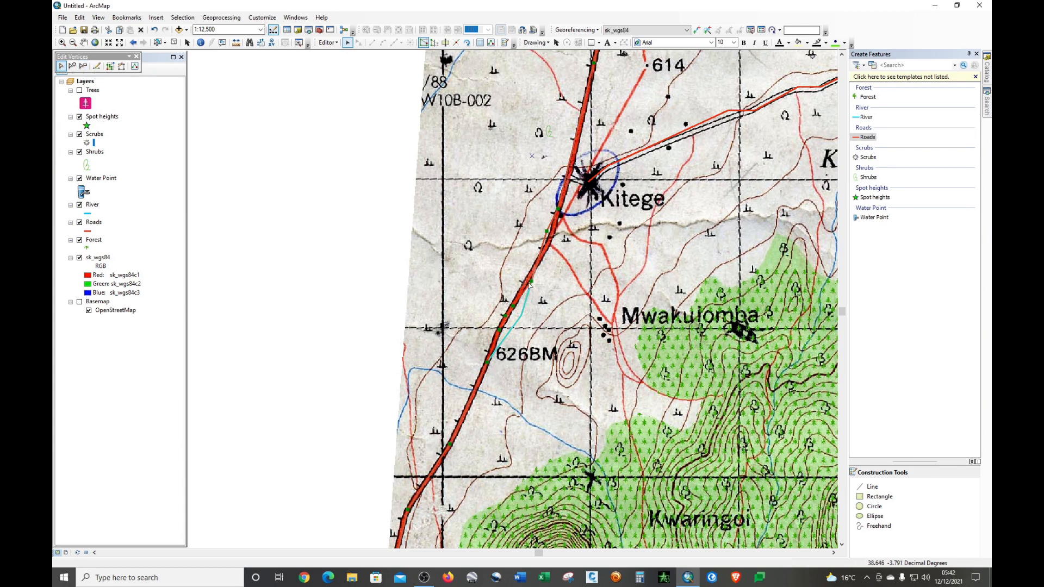
{"action": "left_click_drag", "start_coordinate": [531, 281], "coordinate": [525, 279]}
{"action": "left_click_drag", "start_coordinate": [545, 231], "coordinate": [551, 235]}
{"action": "left_click", "coordinate": [328, 42]}
{"action": "left_click", "coordinate": [347, 64]}
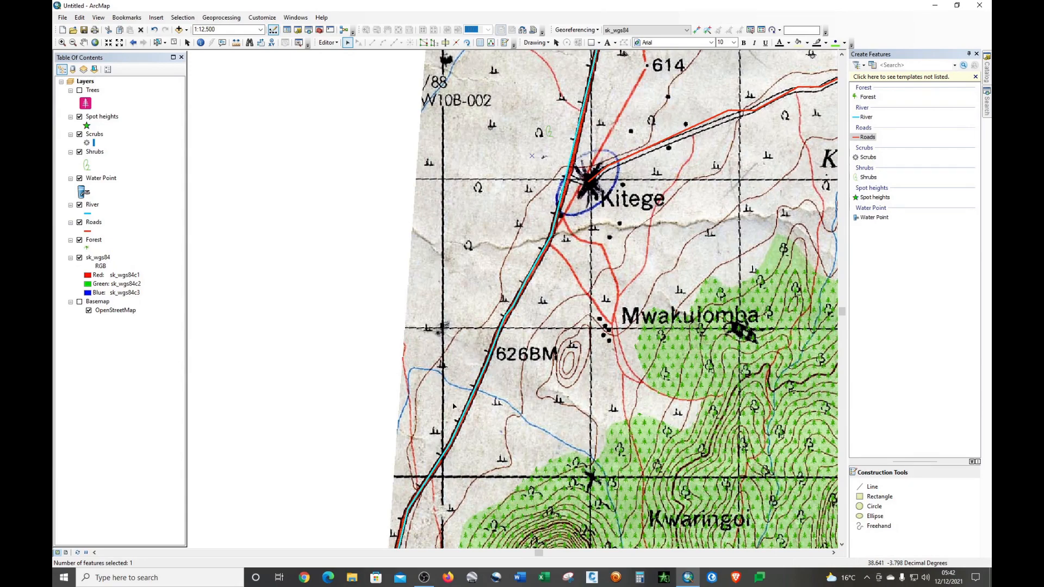
Open the road running northeast from Kitege for vertex editing and move its off-line bend vertex between the scanned road edges
{"action": "scroll", "coordinate": [454, 405], "scroll_direction": "up", "scroll_amount": 2}
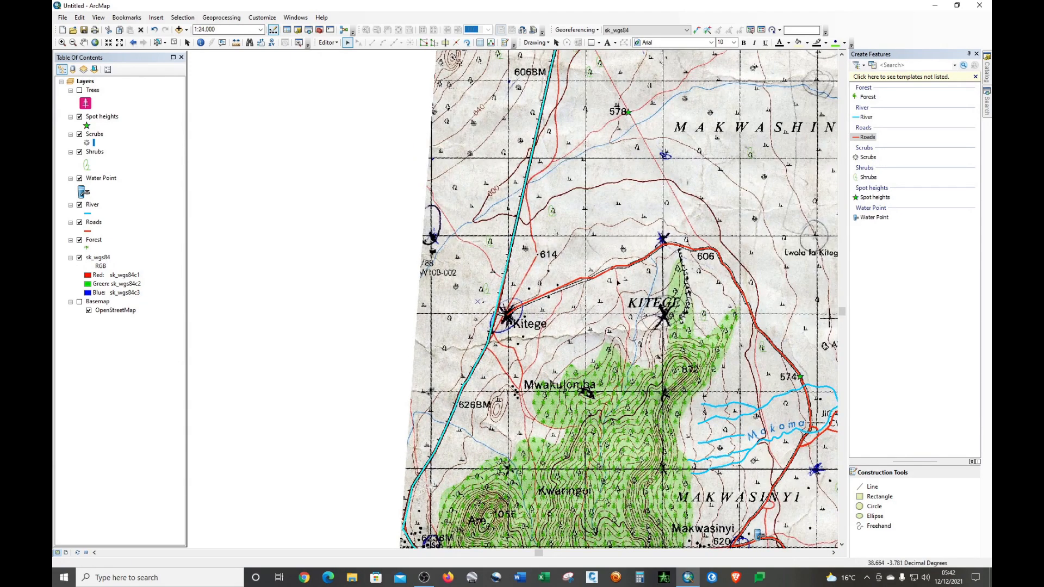
{"action": "scroll", "coordinate": [629, 288], "scroll_direction": "down", "scroll_amount": 3}
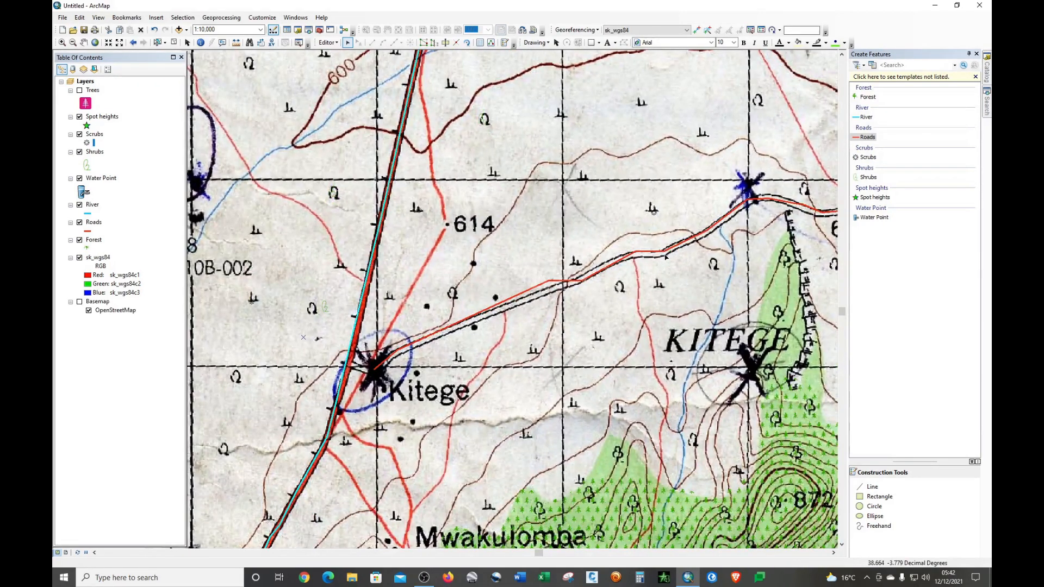
{"action": "scroll", "coordinate": [665, 257], "scroll_direction": "down", "scroll_amount": 1}
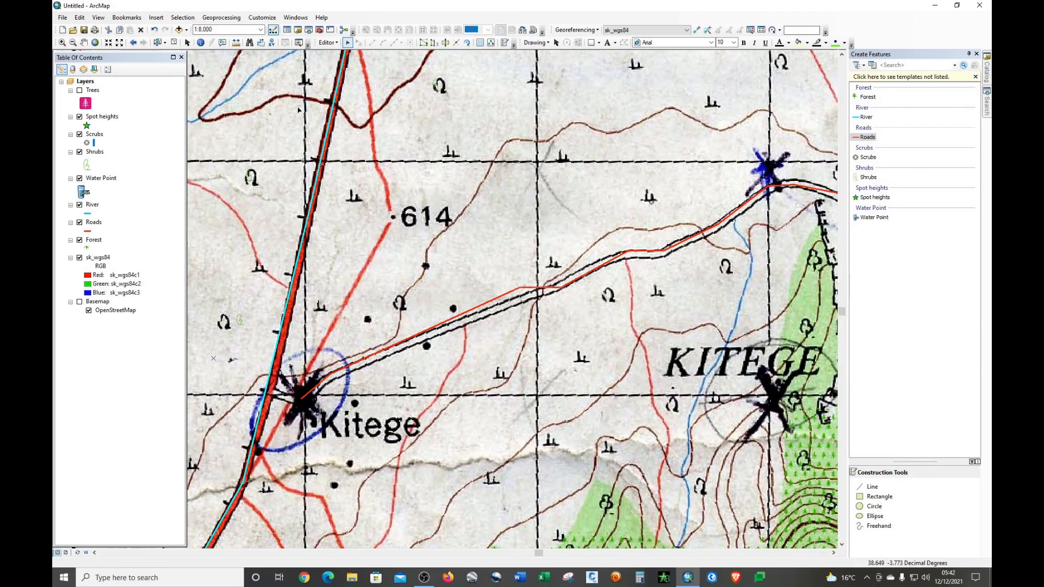
{"action": "left_click", "coordinate": [346, 44]}
{"action": "double_click", "coordinate": [521, 290]}
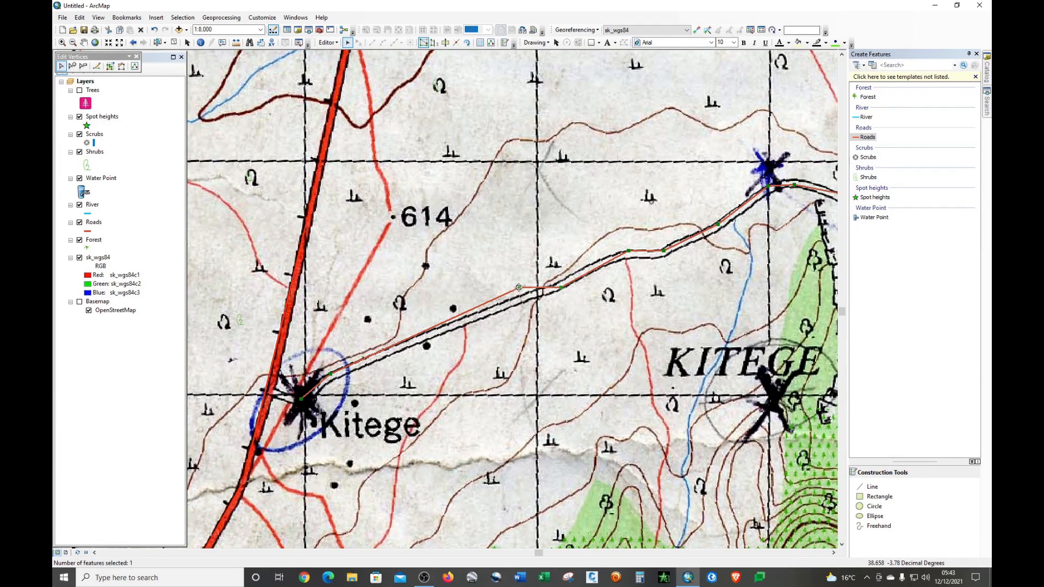
{"action": "left_click_drag", "start_coordinate": [518, 287], "coordinate": [519, 298]}
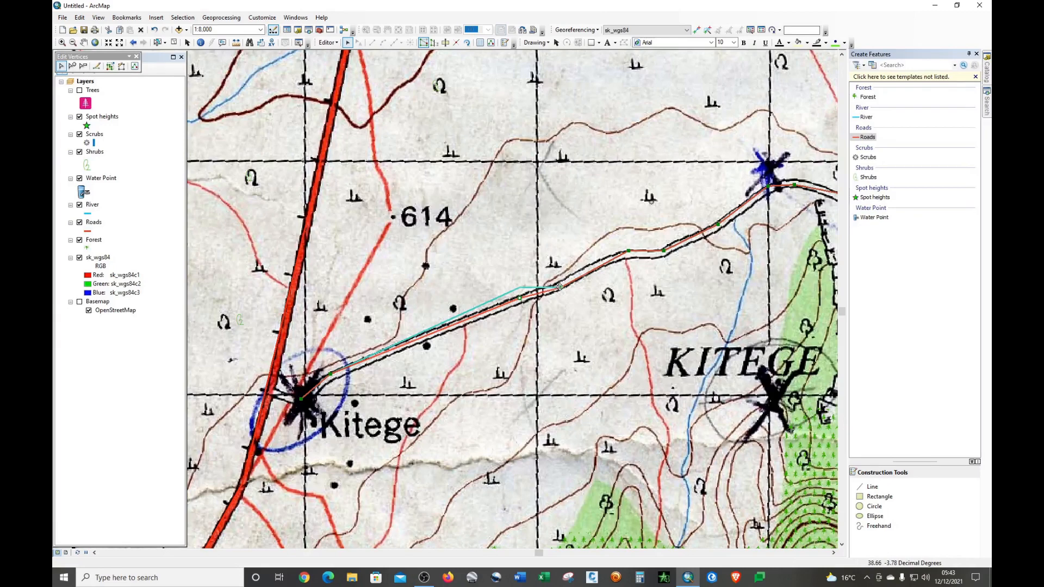
{"action": "left_click", "coordinate": [560, 286]}
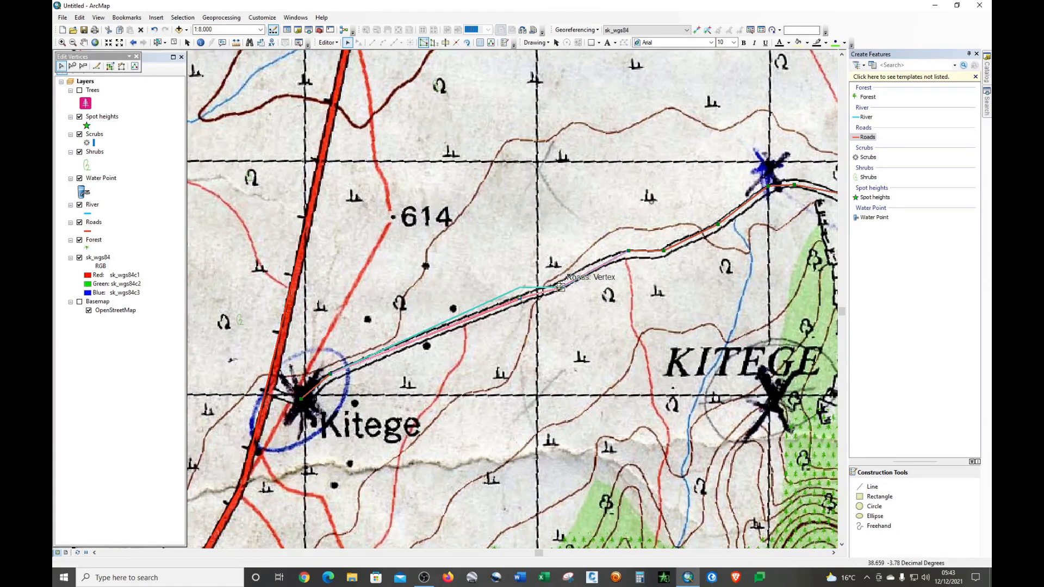
{"action": "left_click", "coordinate": [560, 286]}
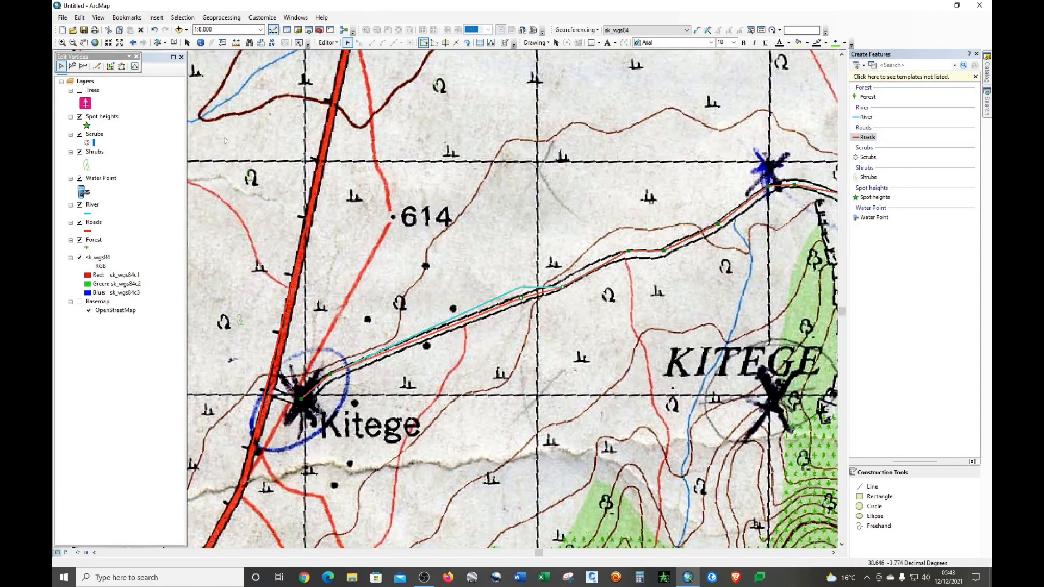
Turn off point, end, vertex and edge snapping so that vertices can be moved freely
{"action": "left_click", "coordinate": [329, 43]}
{"action": "mouse_move", "coordinate": [344, 187]}
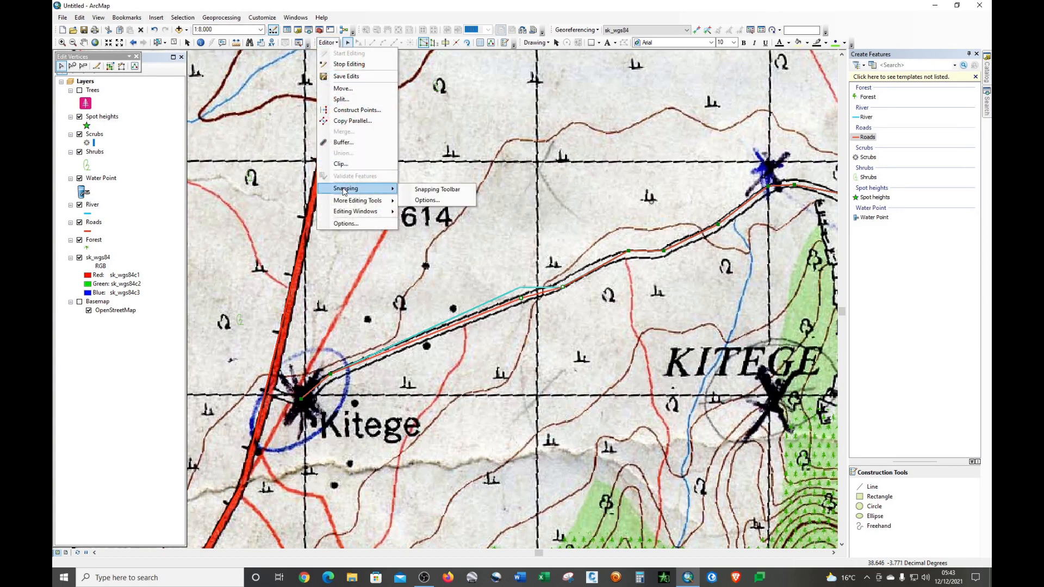
{"action": "left_click", "coordinate": [427, 190]}
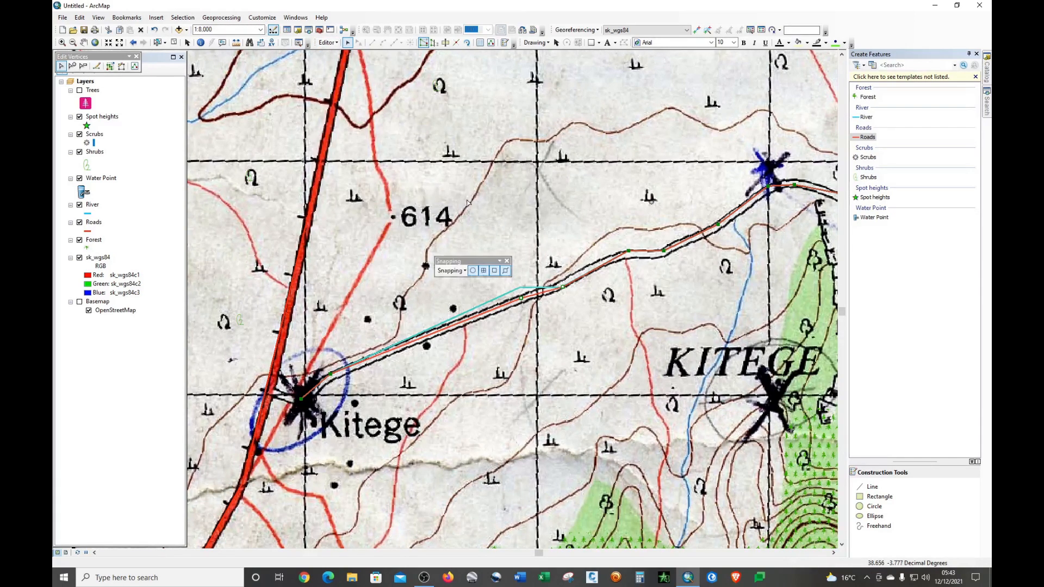
{"action": "left_click", "coordinate": [474, 272]}
{"action": "left_click", "coordinate": [484, 272]}
{"action": "left_click", "coordinate": [494, 272]}
{"action": "left_click", "coordinate": [505, 271]}
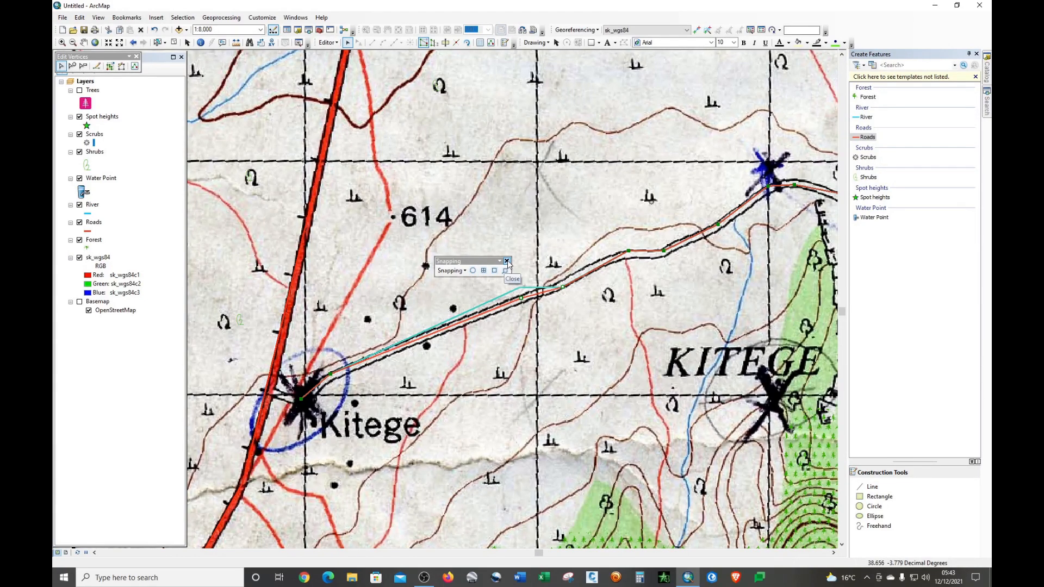
{"action": "left_click", "coordinate": [507, 262]}
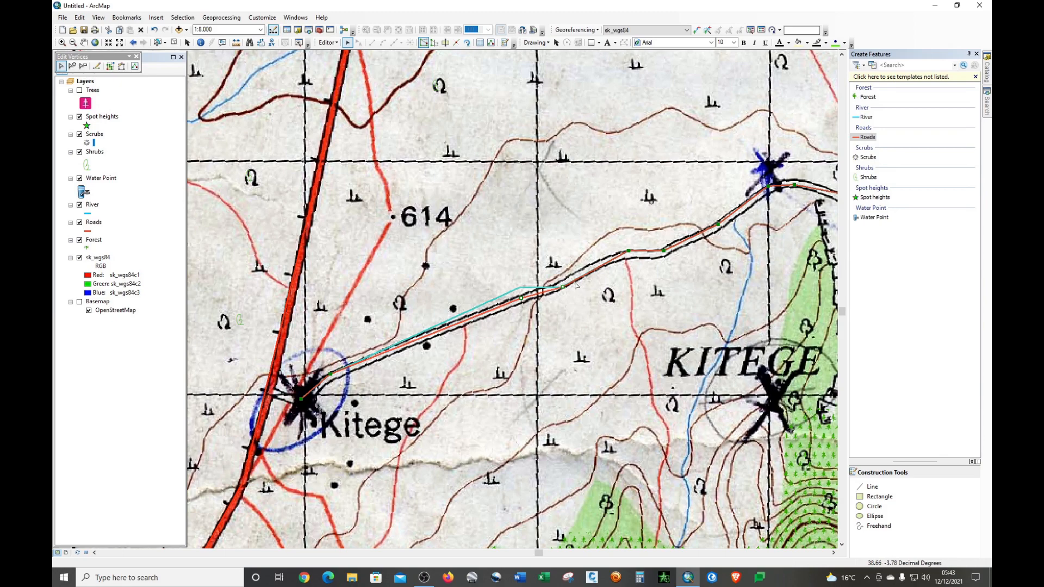
Adjust the vertex just east of the grid line crossing the Kitege road and add three vertices along the neighbouring segments
{"action": "scroll", "coordinate": [567, 245], "scroll_direction": "down", "scroll_amount": 2}
{"action": "scroll", "coordinate": [569, 244], "scroll_direction": "down", "scroll_amount": 5}
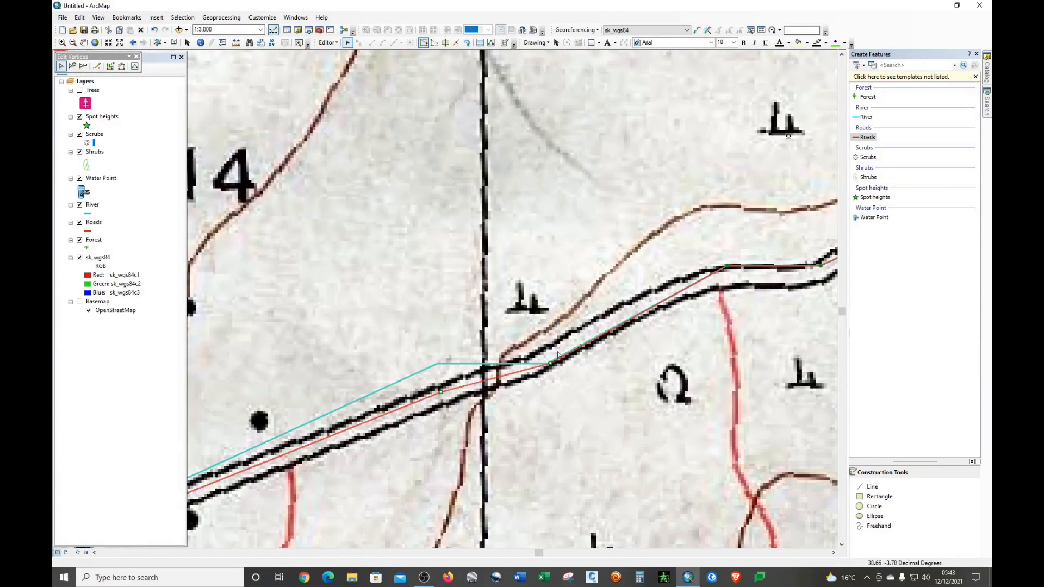
{"action": "left_click_drag", "start_coordinate": [551, 363], "coordinate": [550, 358]}
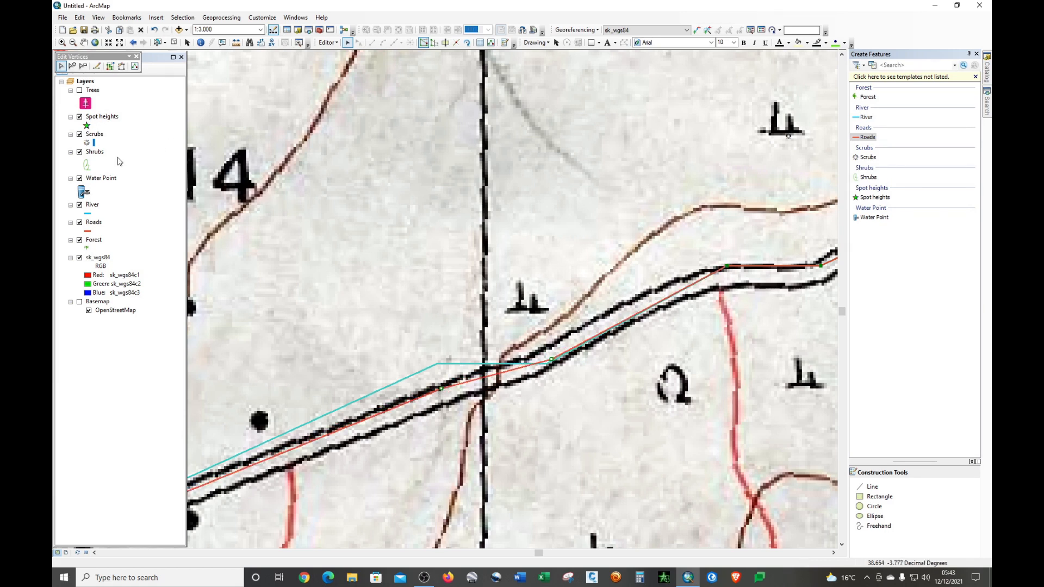
{"action": "left_click", "coordinate": [72, 66]}
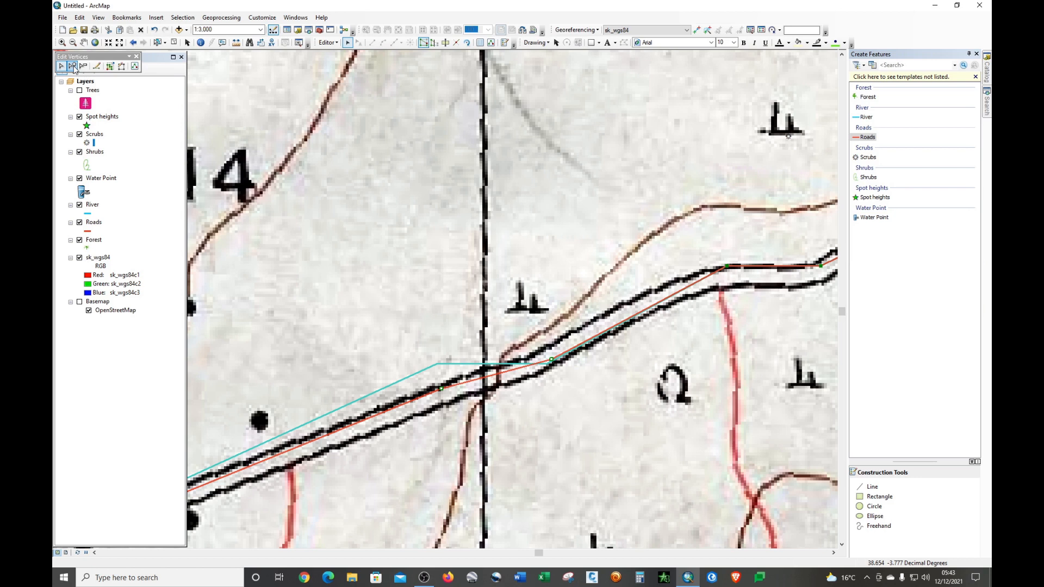
{"action": "left_click", "coordinate": [320, 437]}
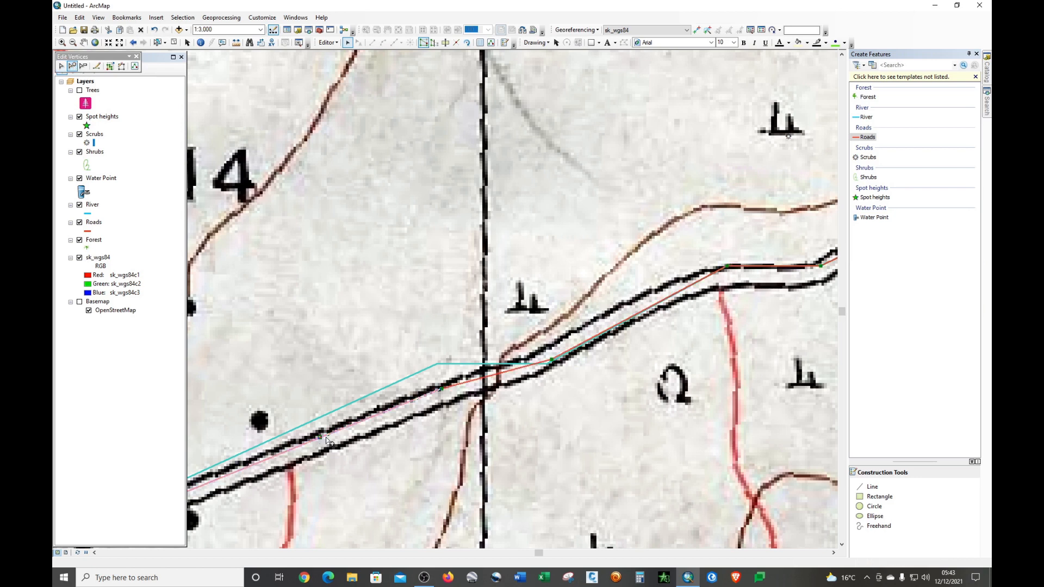
{"action": "left_click", "coordinate": [389, 409]}
{"action": "left_click", "coordinate": [498, 375]}
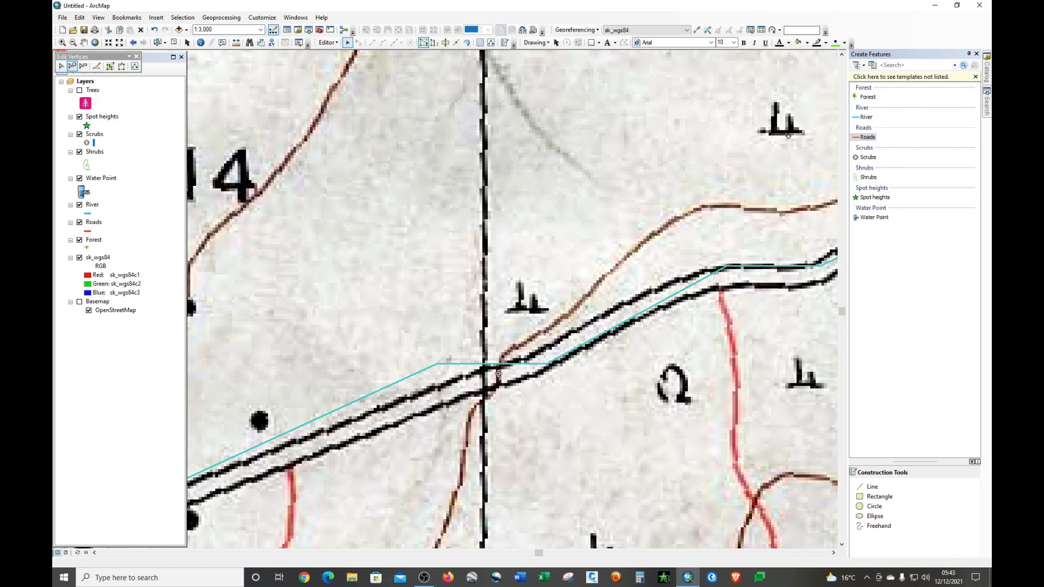
Move the vertices around the grid line crossing to the middle of the scanned double-line road
{"action": "left_click", "coordinate": [62, 66]}
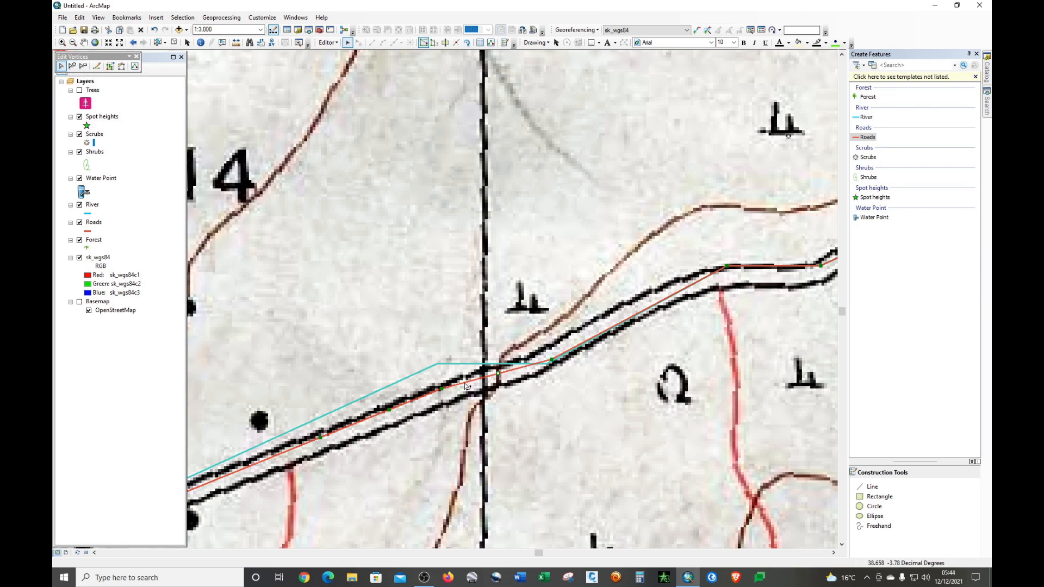
{"action": "left_click_drag", "start_coordinate": [552, 359], "coordinate": [499, 375]}
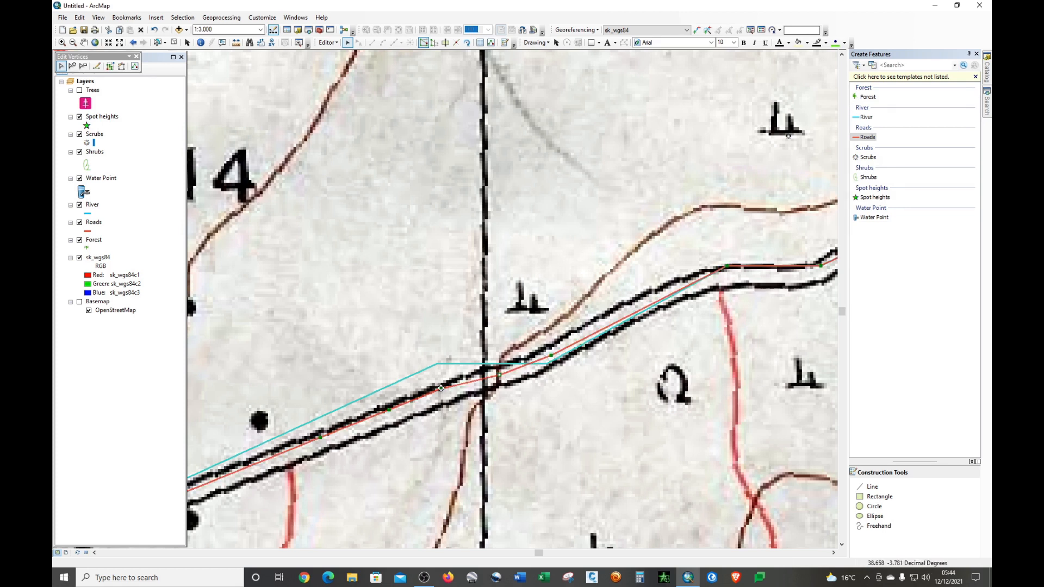
{"action": "left_click_drag", "start_coordinate": [441, 389], "coordinate": [443, 394]}
{"action": "left_click_drag", "start_coordinate": [390, 416], "coordinate": [391, 416]}
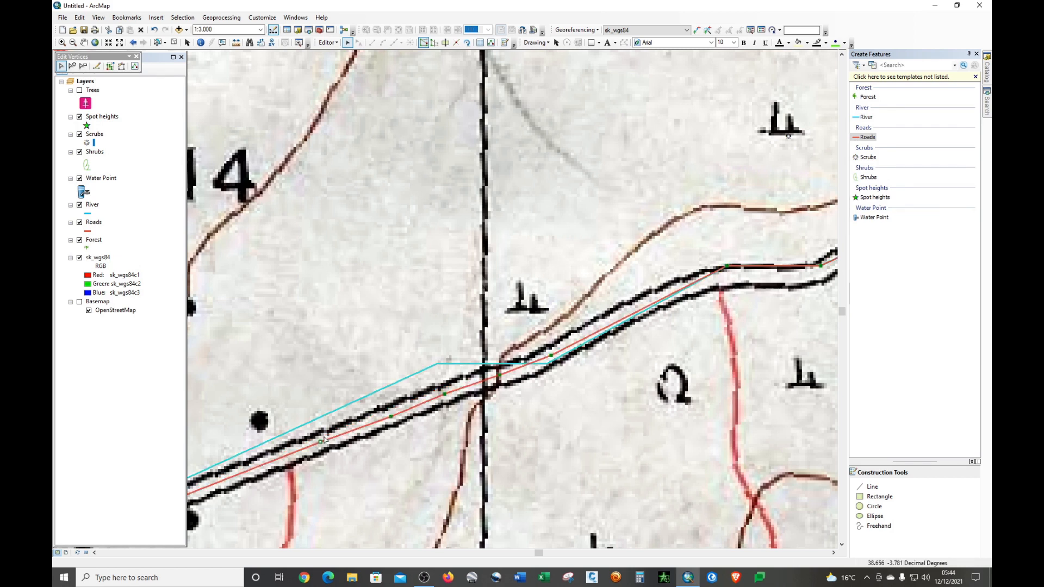
Centre the road's eastern vertices up to the blue-marked grid intersection on the scanned road, adding one vertex, and save the edits
{"action": "scroll", "coordinate": [390, 442], "scroll_direction": "up", "scroll_amount": 1}
{"action": "scroll", "coordinate": [390, 442], "scroll_direction": "up", "scroll_amount": 1}
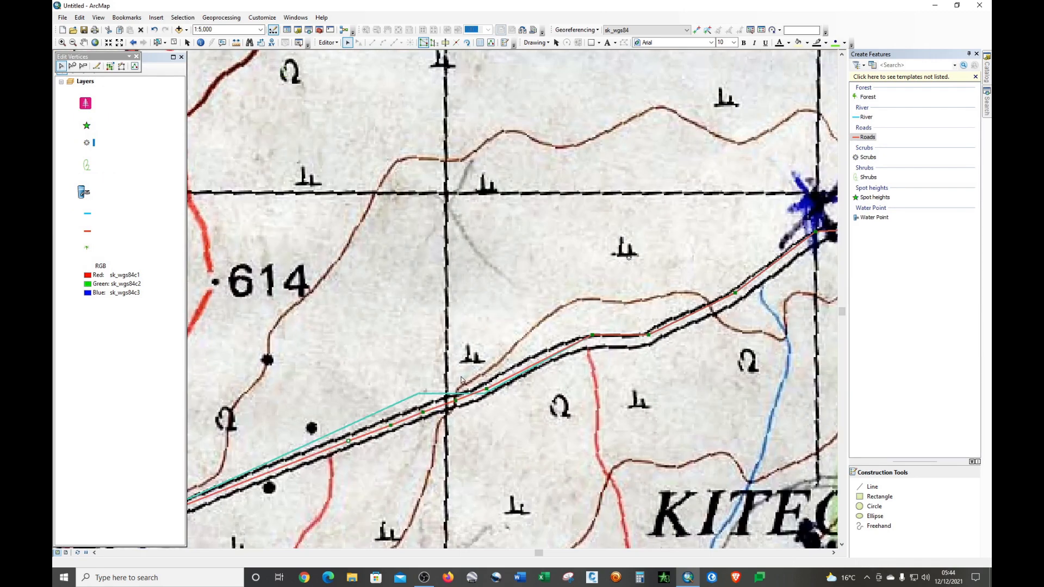
{"action": "left_click_drag", "start_coordinate": [591, 335], "coordinate": [593, 341]}
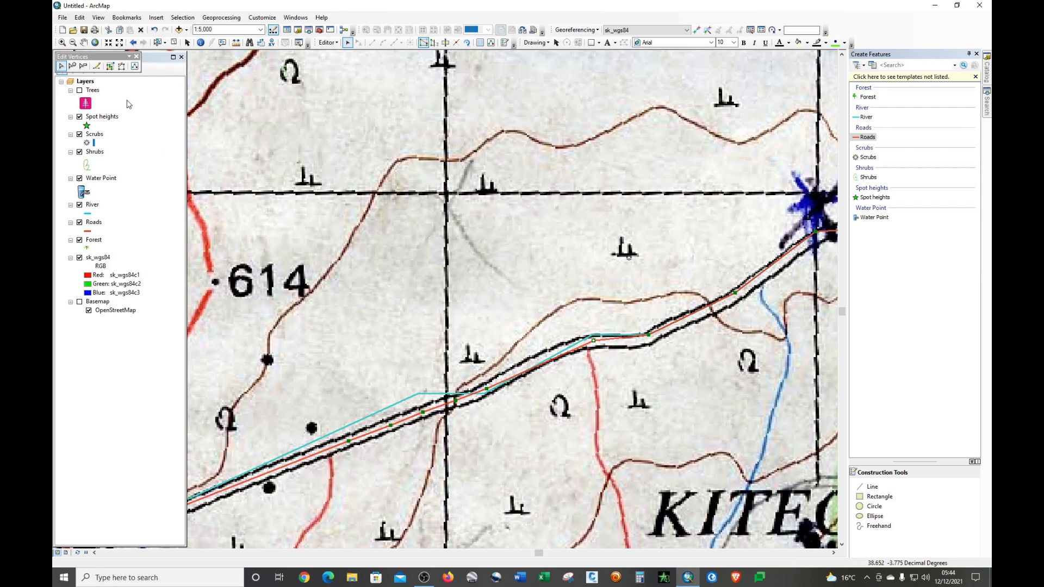
{"action": "left_click", "coordinate": [73, 65]}
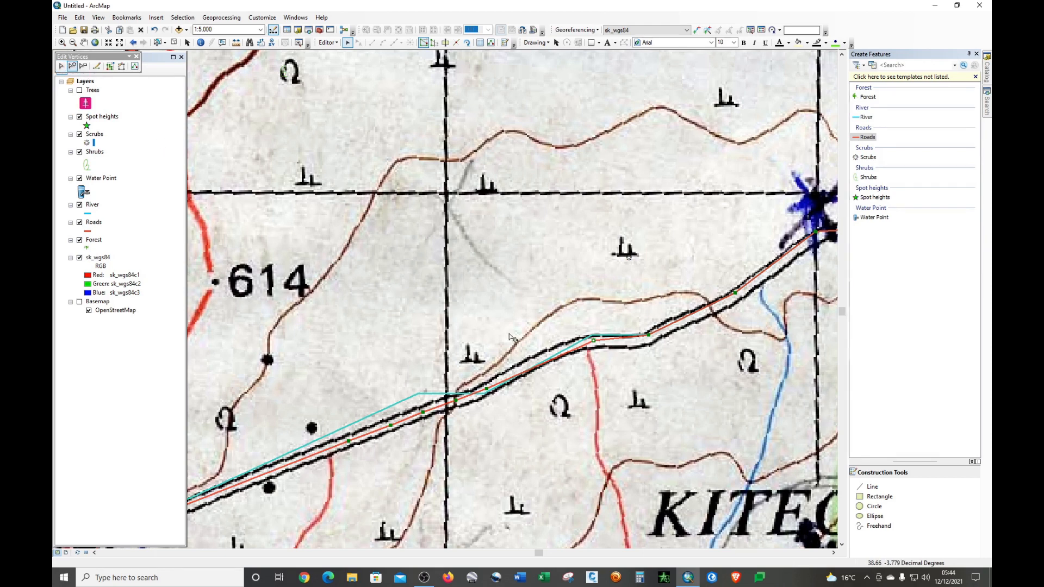
{"action": "left_click", "coordinate": [542, 365]}
{"action": "left_click_drag", "start_coordinate": [541, 365], "coordinate": [539, 361]}
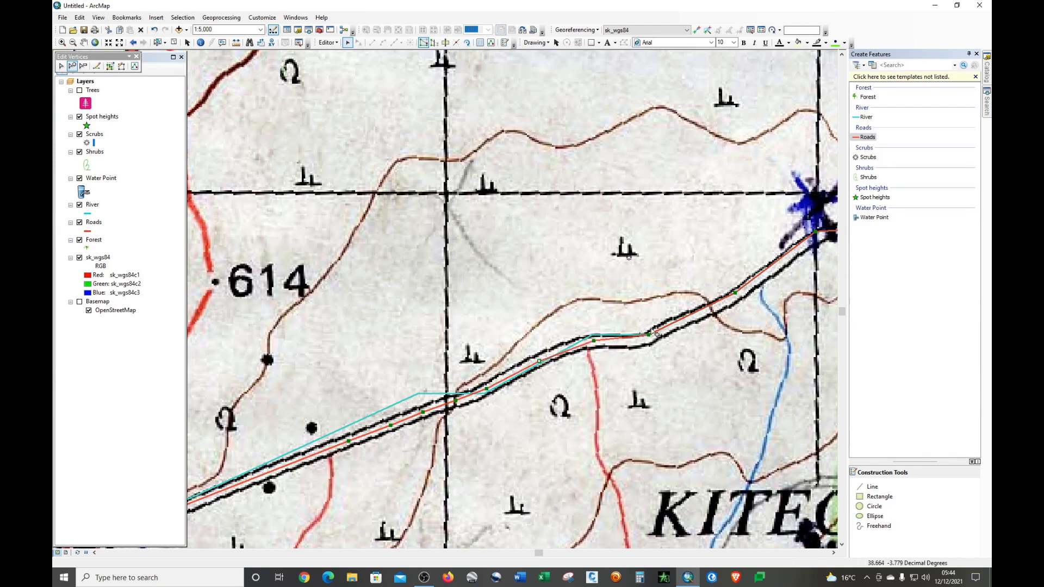
{"action": "left_click_drag", "start_coordinate": [648, 335], "coordinate": [649, 339]}
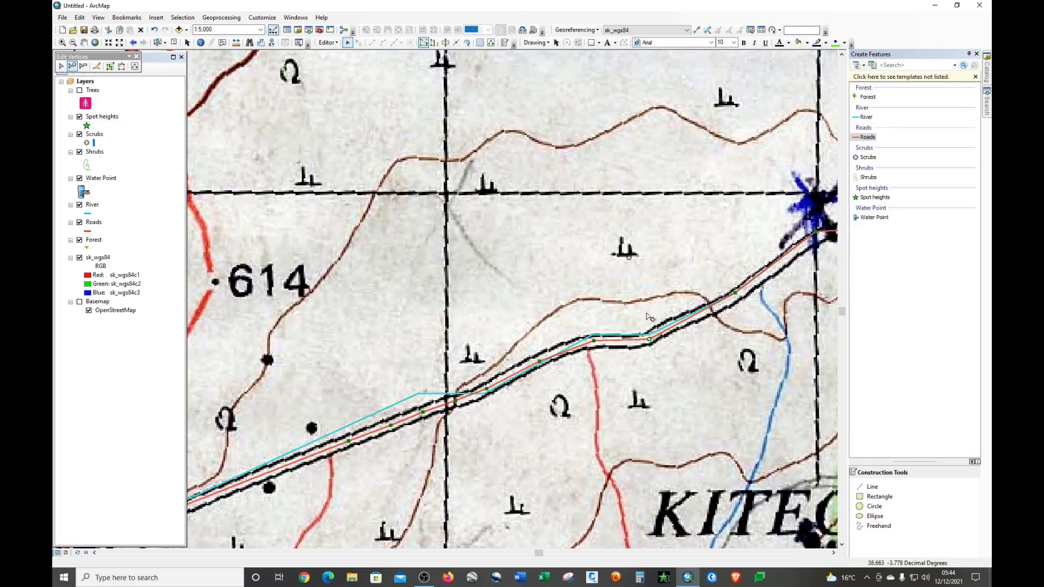
{"action": "left_click_drag", "start_coordinate": [735, 292], "coordinate": [736, 294]}
{"action": "left_click_drag", "start_coordinate": [816, 231], "coordinate": [817, 235]}
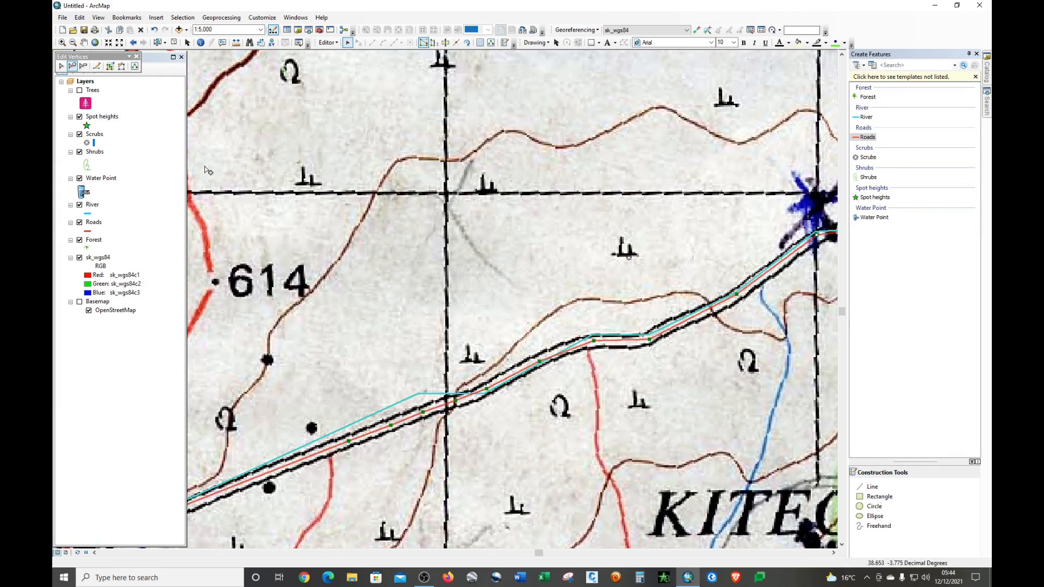
{"action": "left_click", "coordinate": [337, 43]}
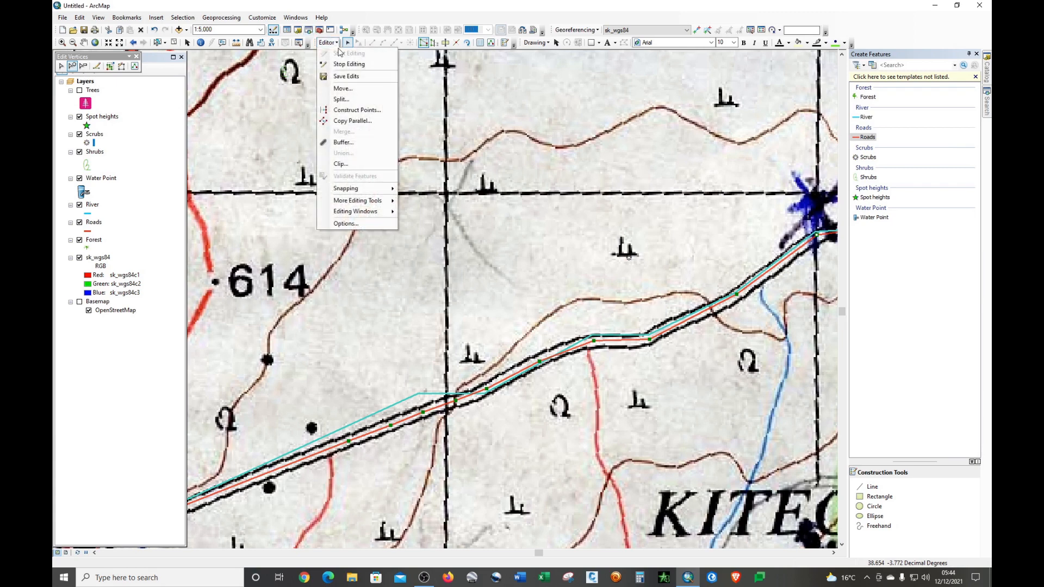
{"action": "left_click", "coordinate": [345, 77]}
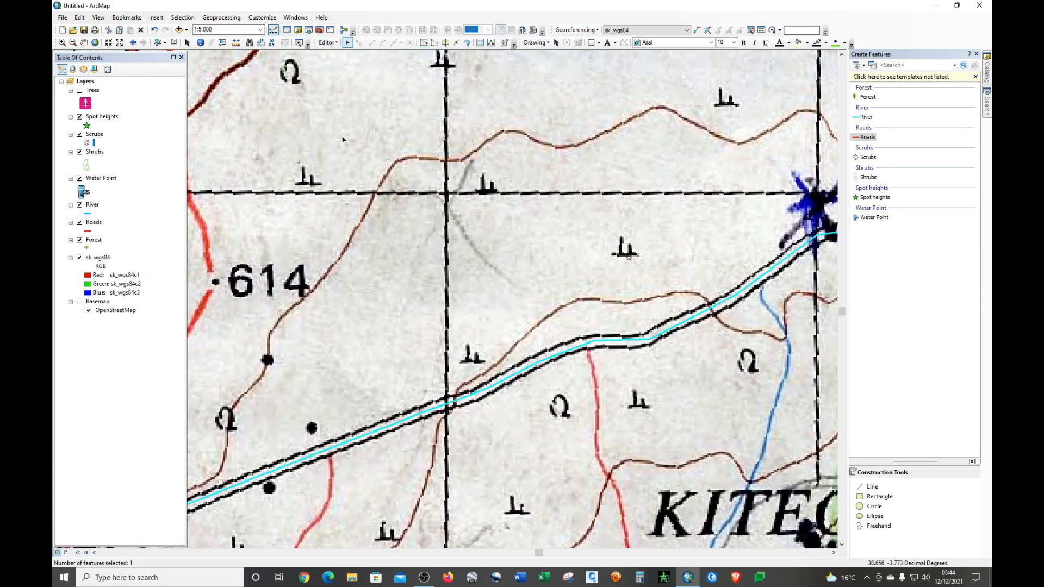
Examine the digitized road loop and forest from Kitege past Makwasinyi to Bungule against the scanned map
{"action": "scroll", "coordinate": [341, 217], "scroll_direction": "up", "scroll_amount": 4}
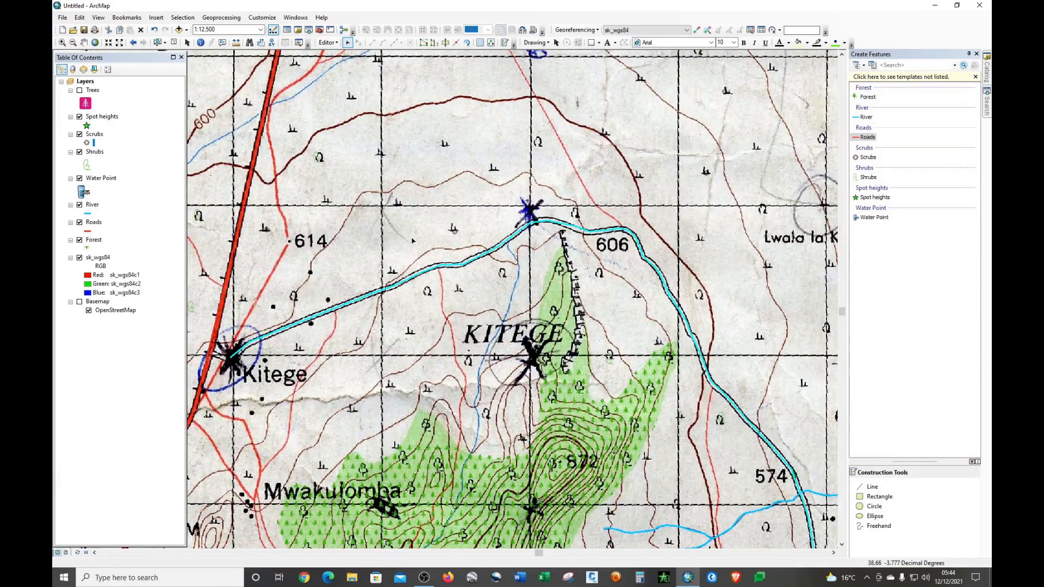
{"action": "scroll", "coordinate": [446, 228], "scroll_direction": "up", "scroll_amount": 3}
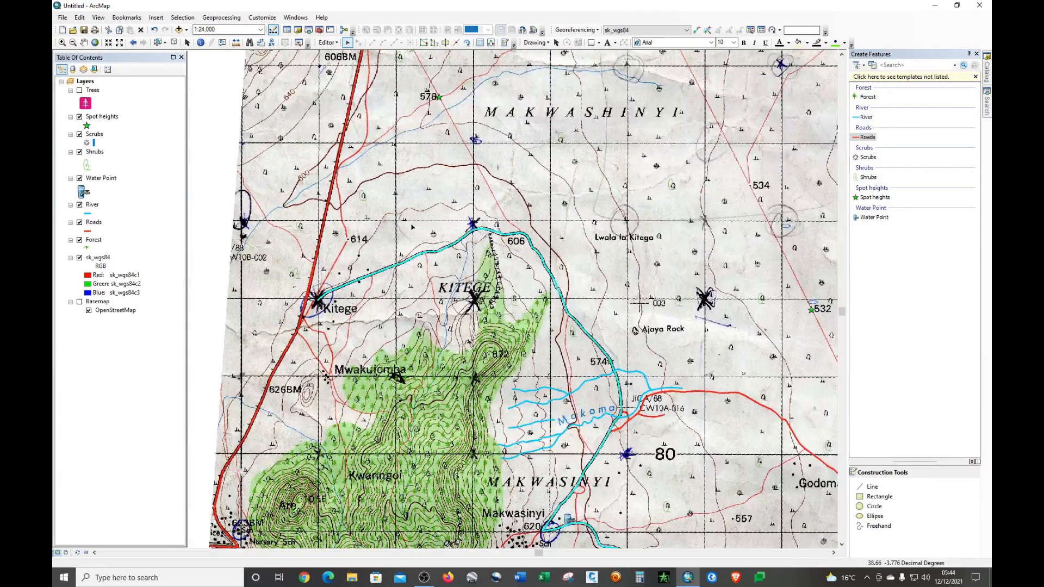
{"action": "scroll", "coordinate": [412, 217], "scroll_direction": "up", "scroll_amount": 3}
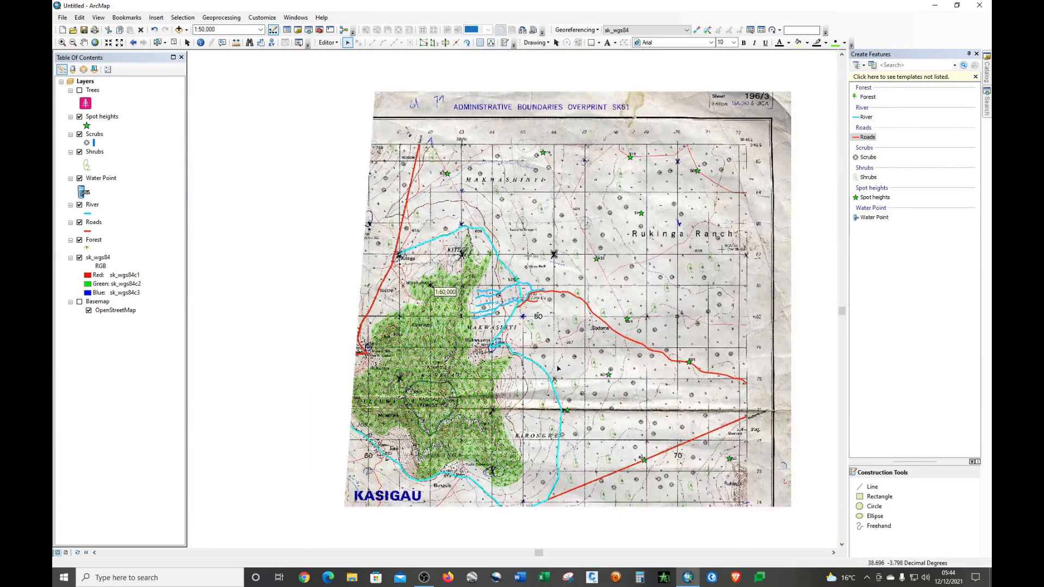
{"action": "scroll", "coordinate": [558, 303], "scroll_direction": "up", "scroll_amount": 1}
{"action": "scroll", "coordinate": [501, 520], "scroll_direction": "down", "scroll_amount": 4}
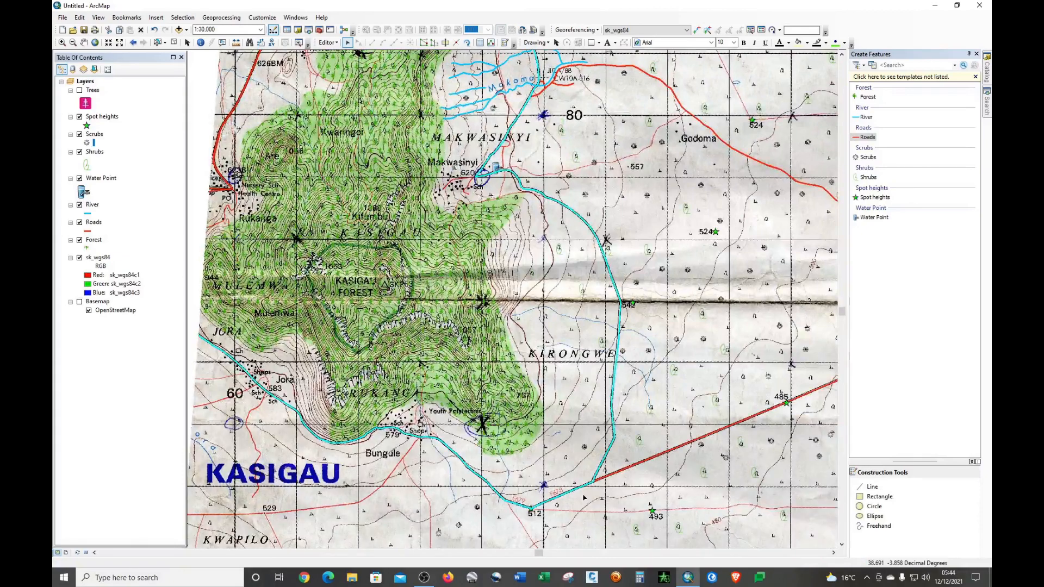
{"action": "scroll", "coordinate": [585, 492], "scroll_direction": "down", "scroll_amount": 1}
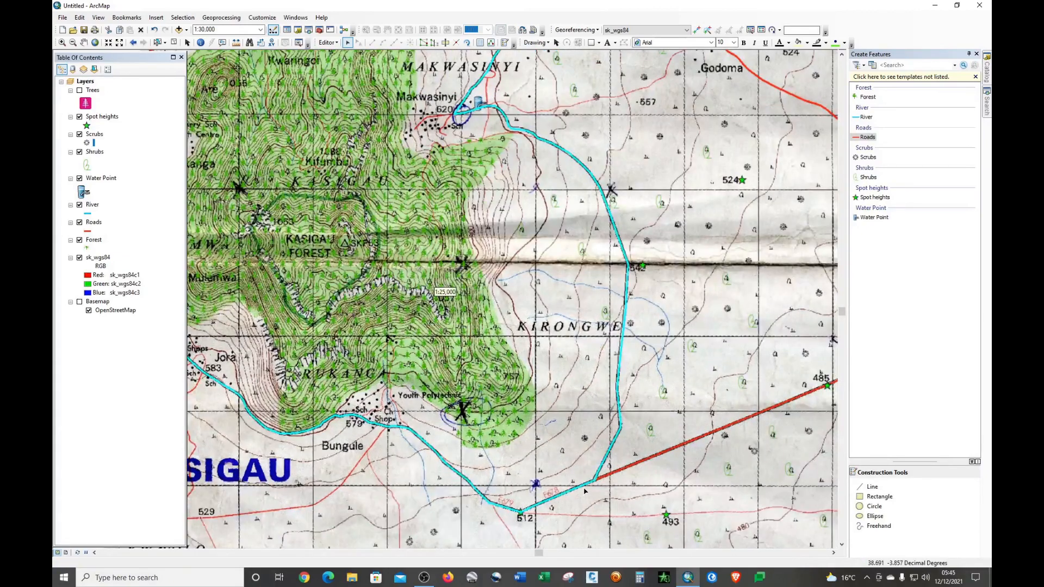
{"action": "scroll", "coordinate": [593, 432], "scroll_direction": "up", "scroll_amount": 3}
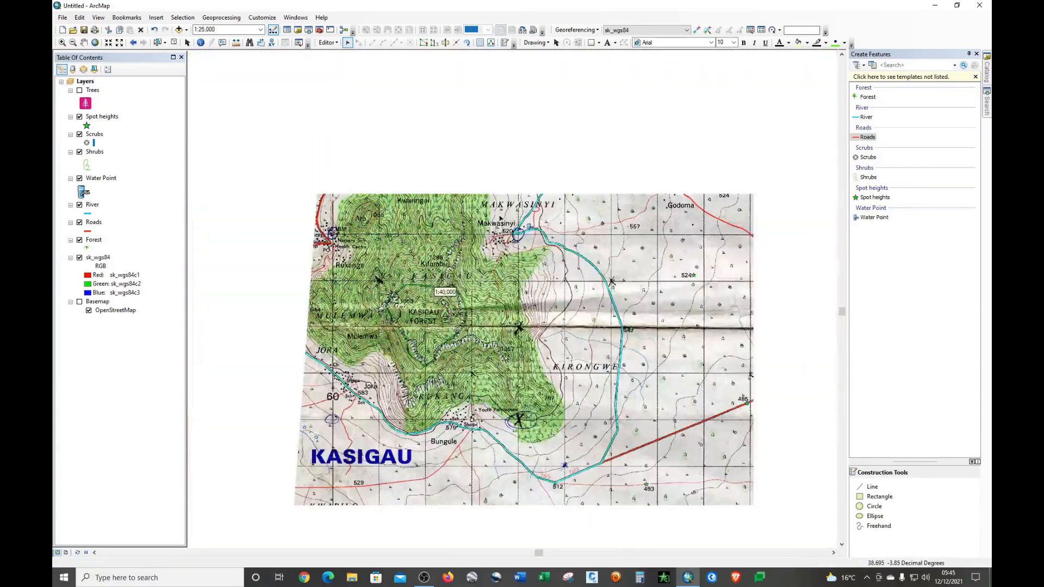
{"action": "scroll", "coordinate": [544, 216], "scroll_direction": "down", "scroll_amount": 2}
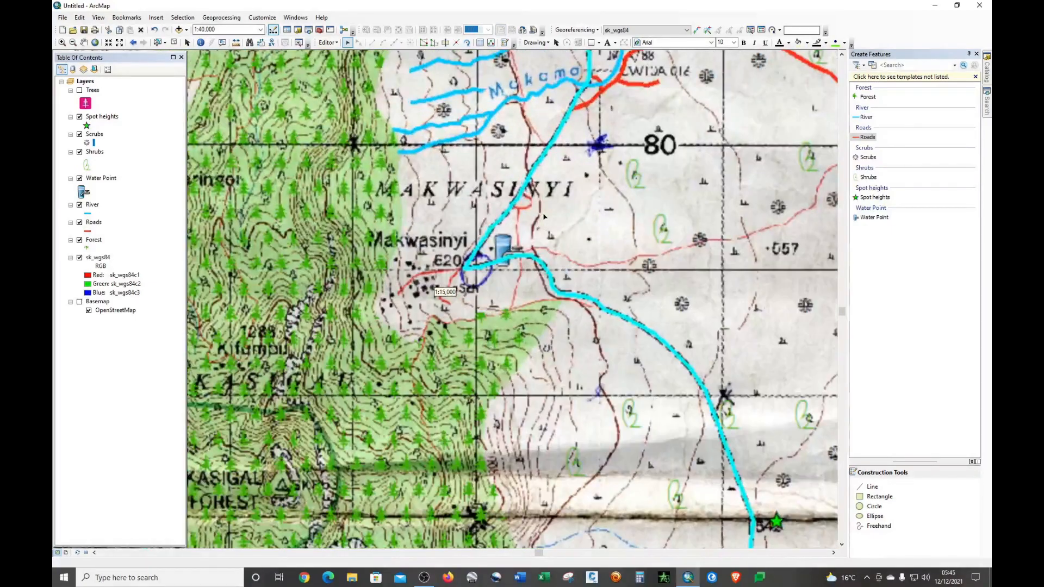
{"action": "scroll", "coordinate": [598, 352], "scroll_direction": "up", "scroll_amount": 2}
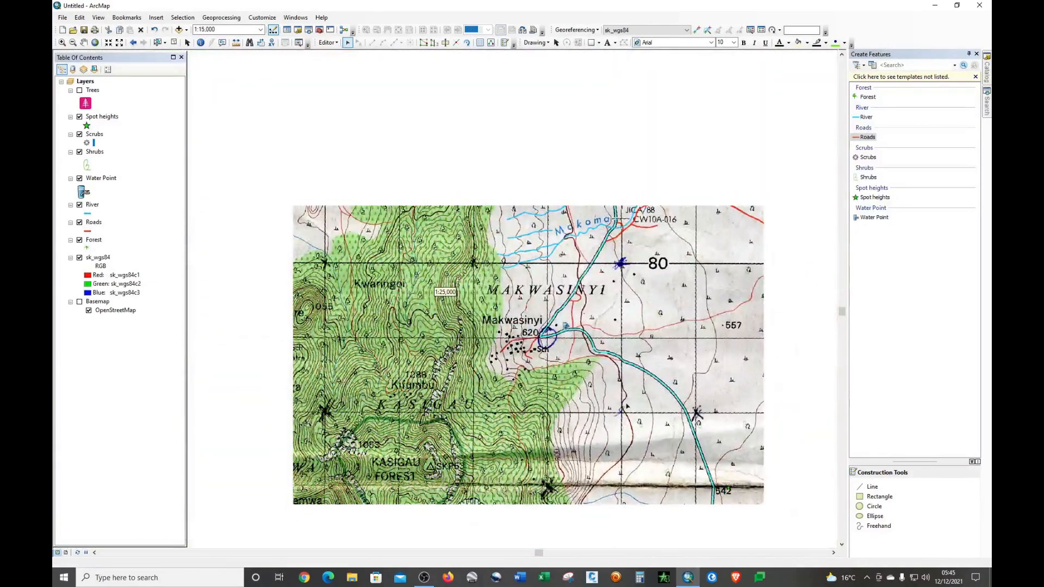
{"action": "scroll", "coordinate": [536, 68], "scroll_direction": "up", "scroll_amount": 2}
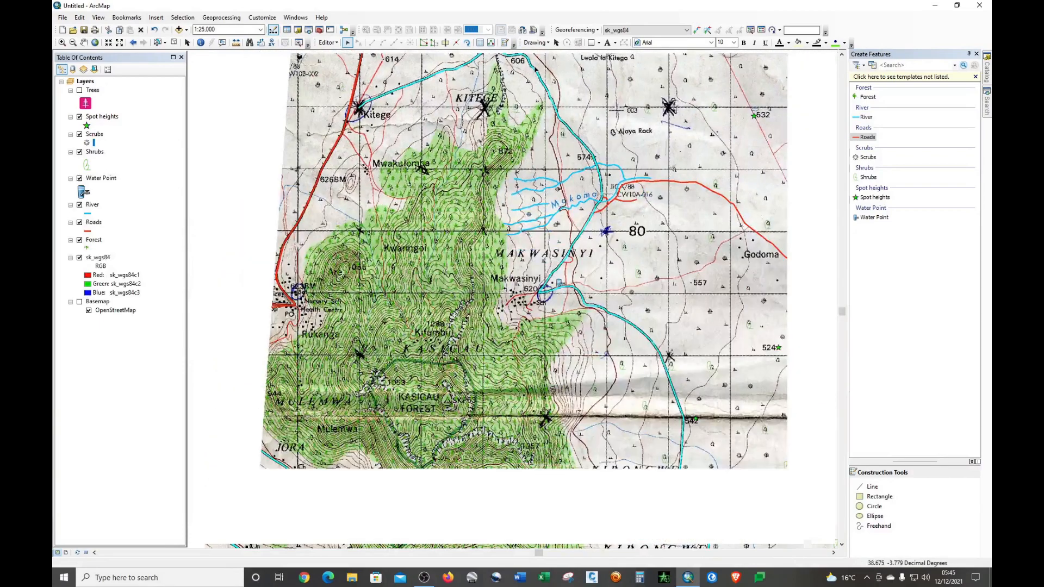
{"action": "scroll", "coordinate": [444, 296], "scroll_direction": "up", "scroll_amount": 1}
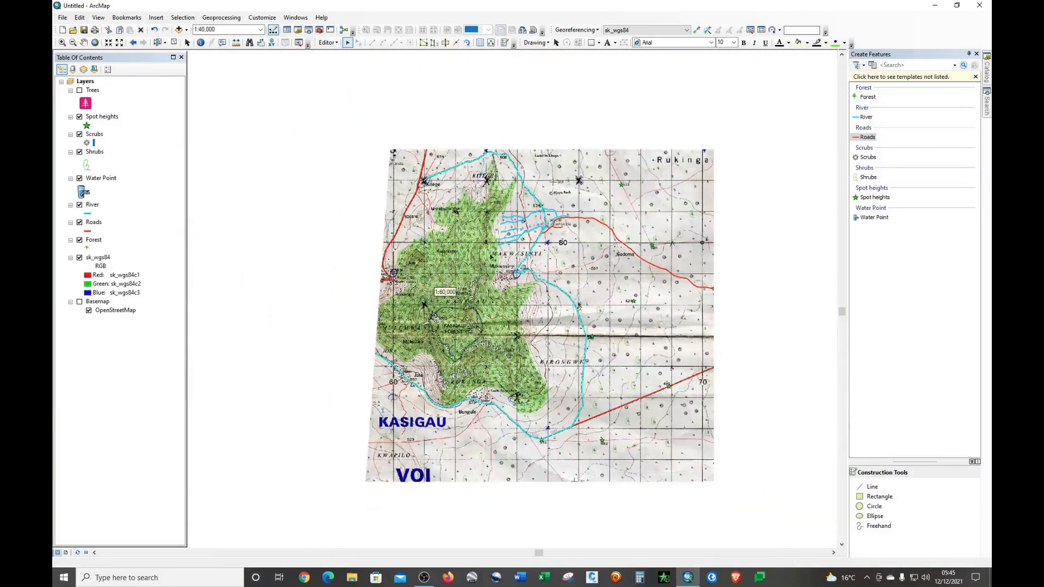
{"action": "scroll", "coordinate": [479, 239], "scroll_direction": "down", "scroll_amount": 3}
{"action": "scroll", "coordinate": [388, 294], "scroll_direction": "up", "scroll_amount": 3}
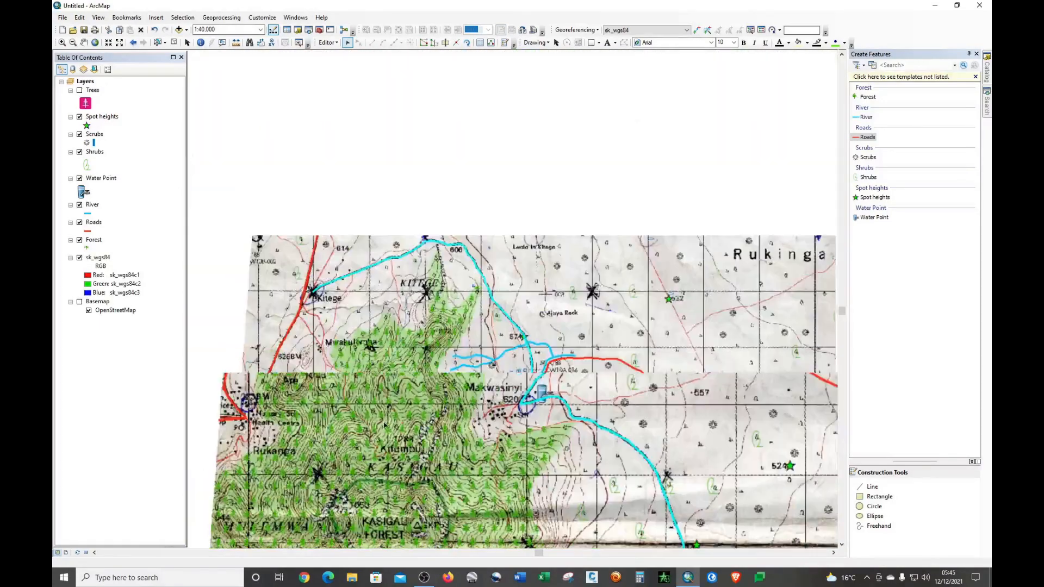
{"action": "scroll", "coordinate": [388, 294], "scroll_direction": "down", "scroll_amount": 2}
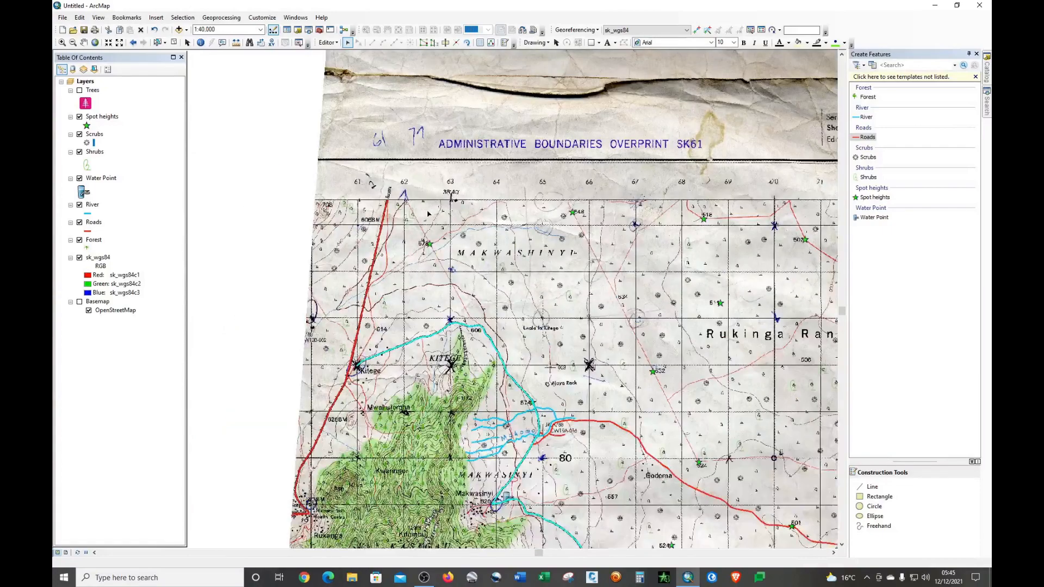
{"action": "scroll", "coordinate": [423, 302], "scroll_direction": "down", "scroll_amount": 1}
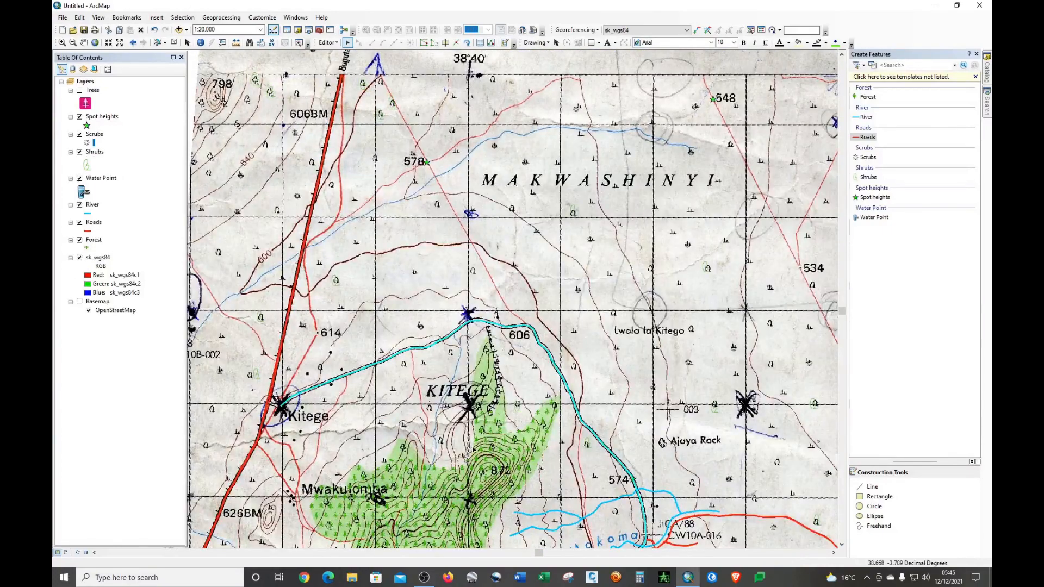
Open the forest polygon for vertex editing and move a vertex up the eastern edge of the uncovered green spur at Kitege
{"action": "double_click", "coordinate": [473, 444]}
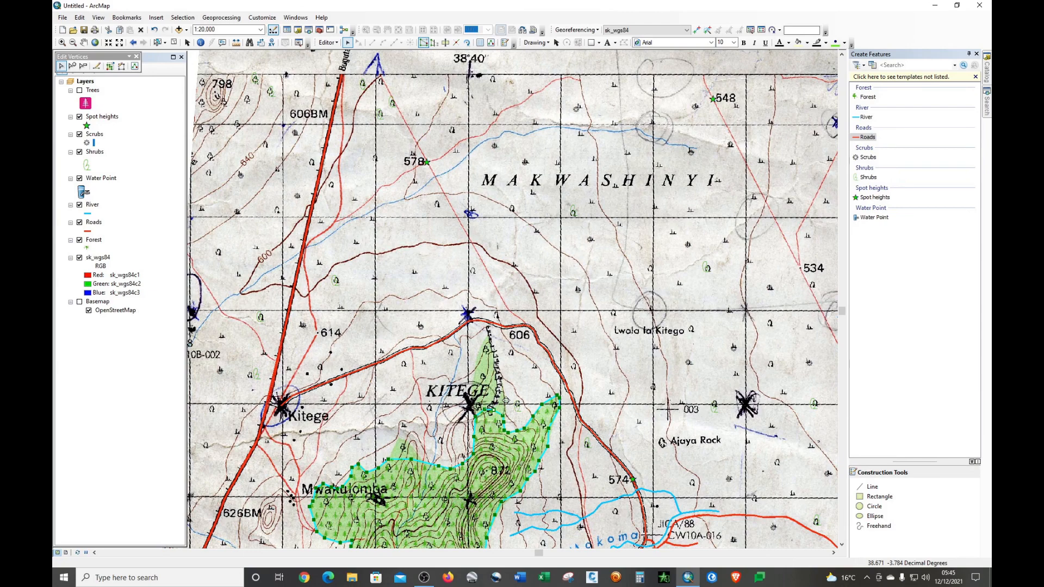
{"action": "scroll", "coordinate": [489, 356], "scroll_direction": "up", "scroll_amount": 2}
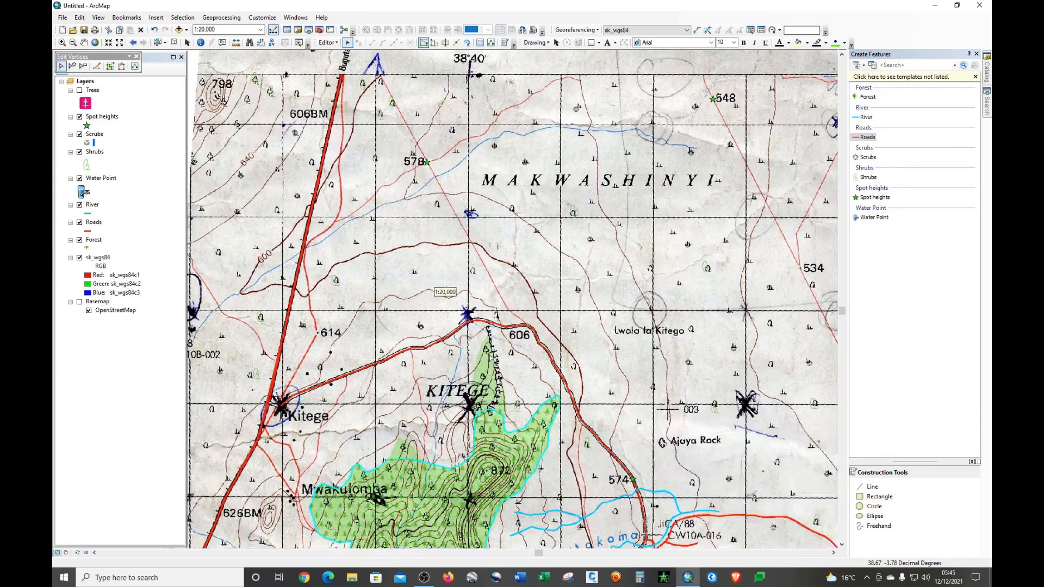
{"action": "scroll", "coordinate": [489, 357], "scroll_direction": "up", "scroll_amount": 2}
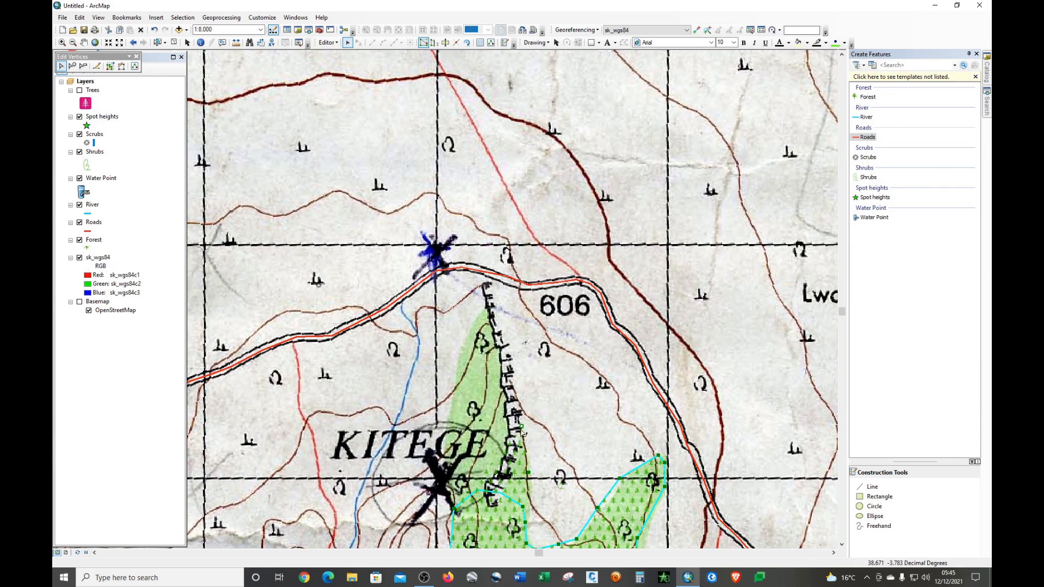
{"action": "left_click", "coordinate": [512, 501]}
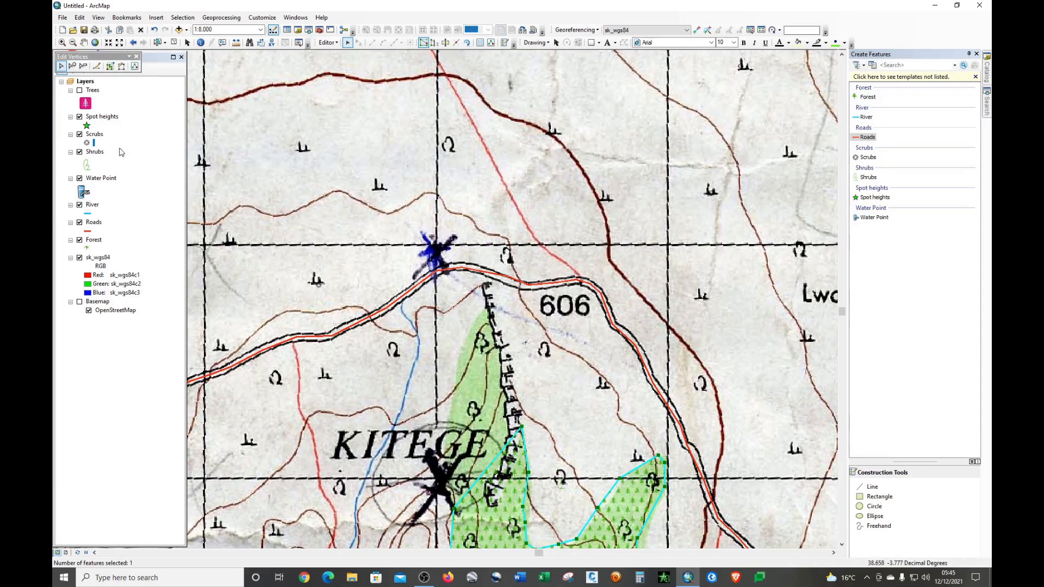
Add vertices around the green spur at Kitege, shape them to its scanned outline up to the northern tip, and save the edits
{"action": "left_click", "coordinate": [72, 66]}
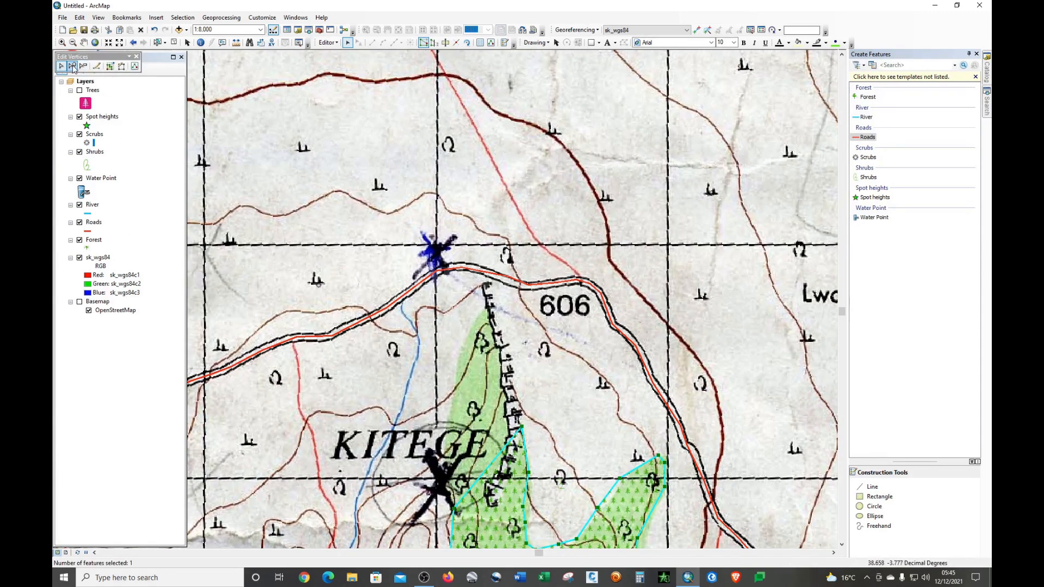
{"action": "left_click", "coordinate": [485, 470]}
{"action": "left_click_drag", "start_coordinate": [512, 437], "coordinate": [506, 374]}
{"action": "mouse_move", "coordinate": [504, 448]}
{"action": "left_mouse_down"}
{"action": "mouse_move", "coordinate": [501, 339]}
{"action": "mouse_move", "coordinate": [496, 353]}
{"action": "left_mouse_up"}
{"action": "left_click_drag", "start_coordinate": [485, 471], "coordinate": [479, 311]}
{"action": "left_click_drag", "start_coordinate": [478, 480], "coordinate": [460, 348]}
{"action": "left_click_drag", "start_coordinate": [473, 485], "coordinate": [456, 379]}
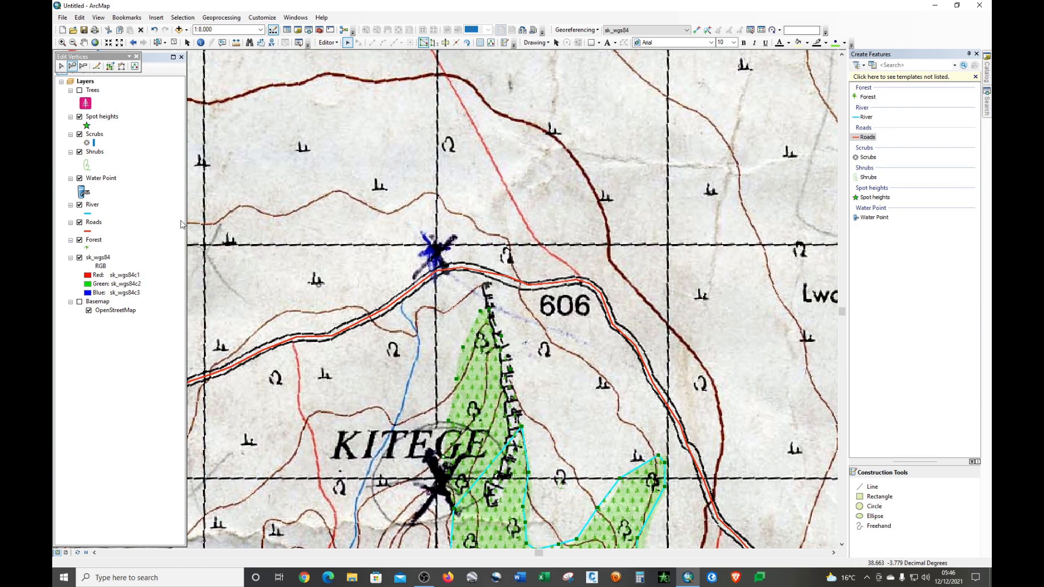
{"action": "left_click", "coordinate": [328, 43]}
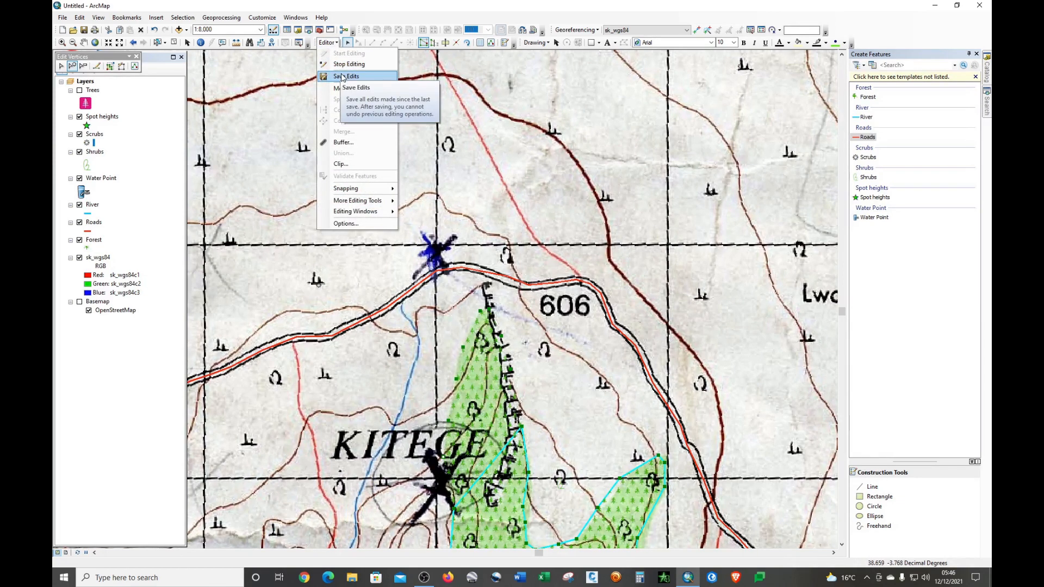
{"action": "left_click", "coordinate": [342, 76]}
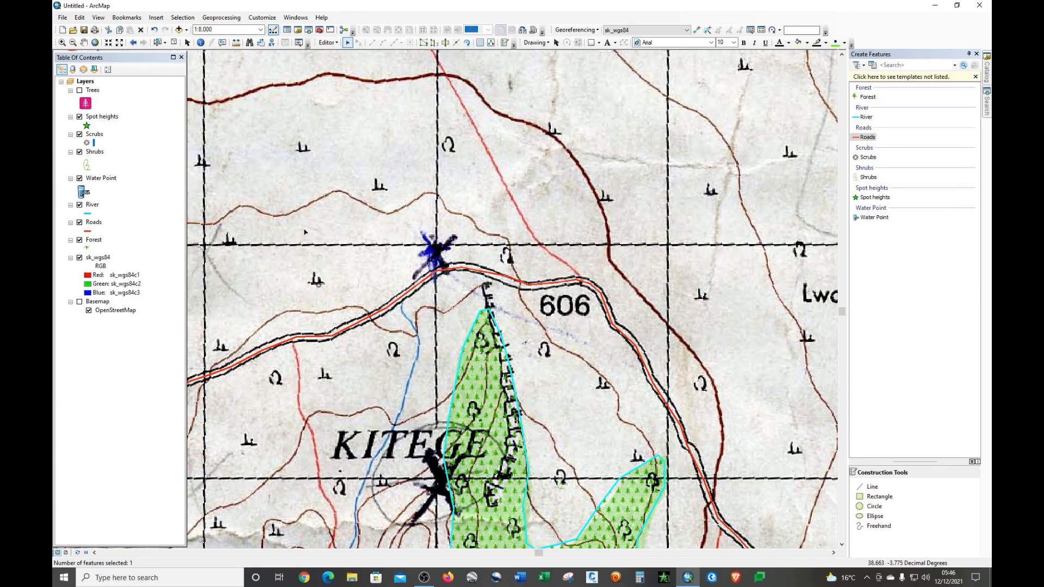
Inspect the forest polygon's boundary from Kitege to Makwasinyi for places that do not match the scanned green area
{"action": "scroll", "coordinate": [305, 232], "scroll_direction": "down", "scroll_amount": 1}
{"action": "scroll", "coordinate": [305, 232], "scroll_direction": "up", "scroll_amount": 2}
{"action": "scroll", "coordinate": [304, 232], "scroll_direction": "down", "scroll_amount": 2}
{"action": "scroll", "coordinate": [304, 232], "scroll_direction": "down", "scroll_amount": 2}
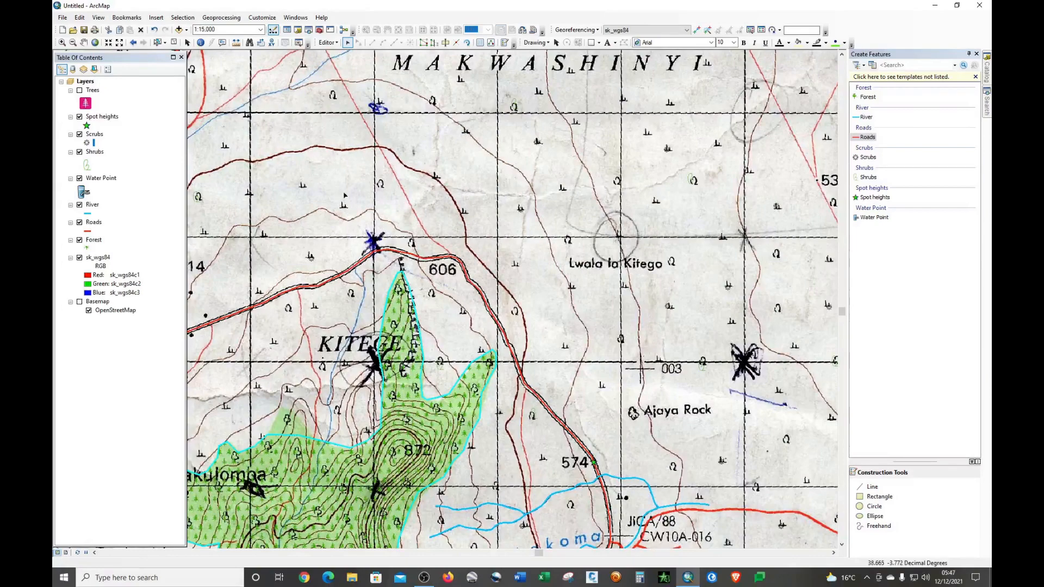
{"action": "scroll", "coordinate": [364, 181], "scroll_direction": "down", "scroll_amount": 2}
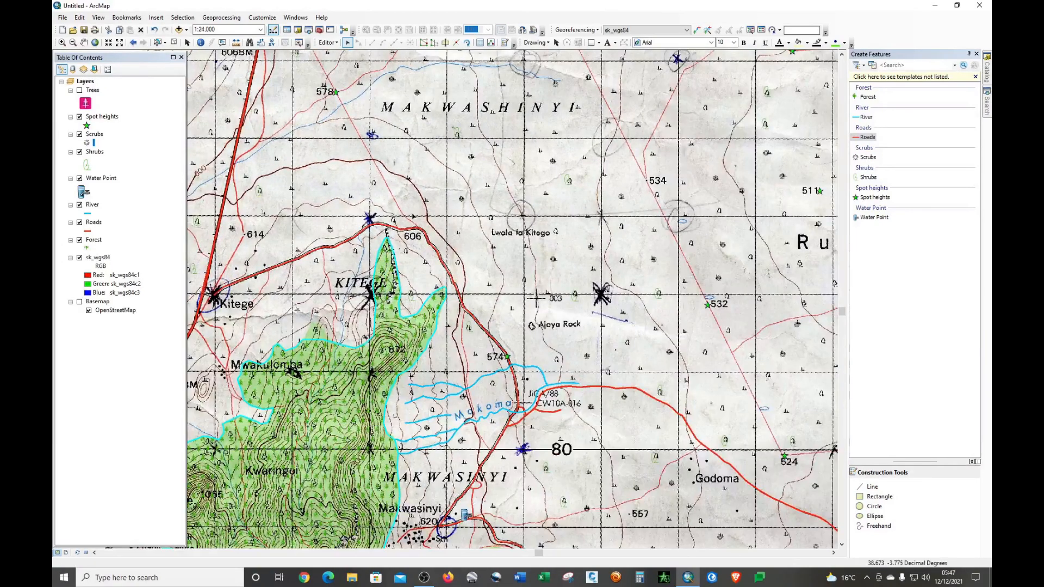
{"action": "scroll", "coordinate": [452, 175], "scroll_direction": "down", "scroll_amount": 3}
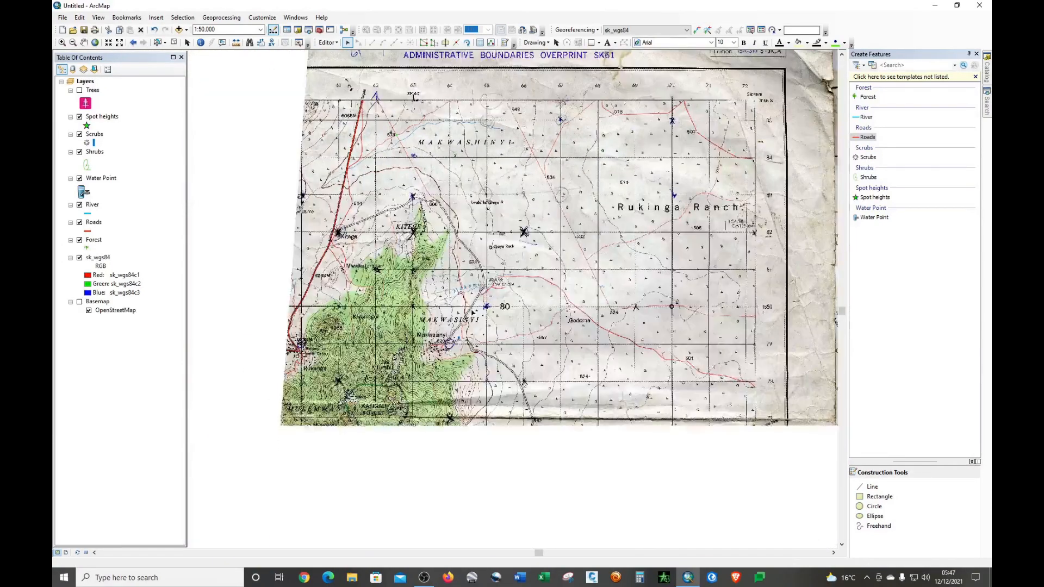
{"action": "scroll", "coordinate": [477, 368], "scroll_direction": "up", "scroll_amount": 2}
{"action": "scroll", "coordinate": [477, 368], "scroll_direction": "down", "scroll_amount": 3}
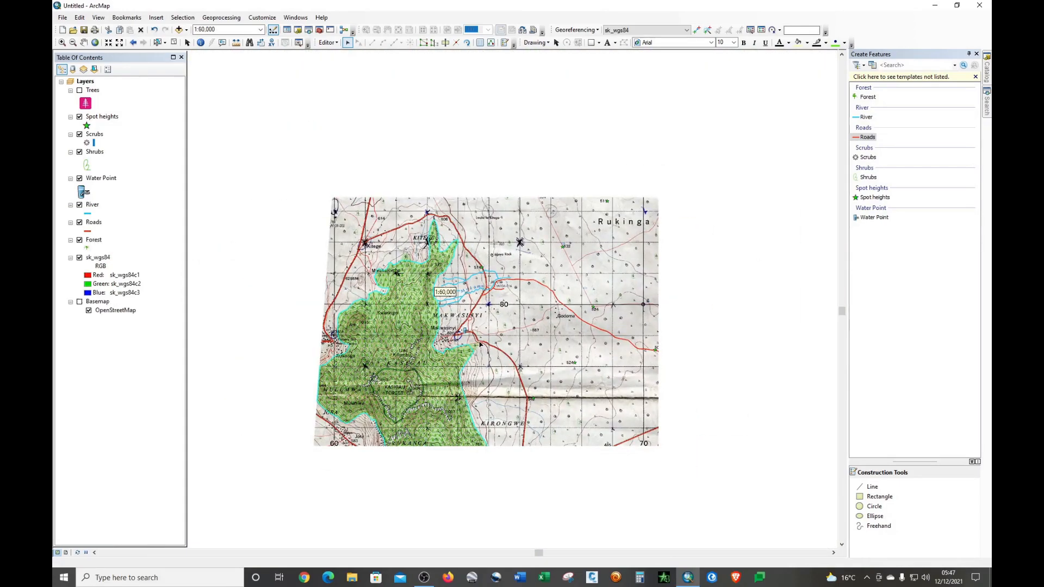
{"action": "scroll", "coordinate": [480, 344], "scroll_direction": "up", "scroll_amount": 4}
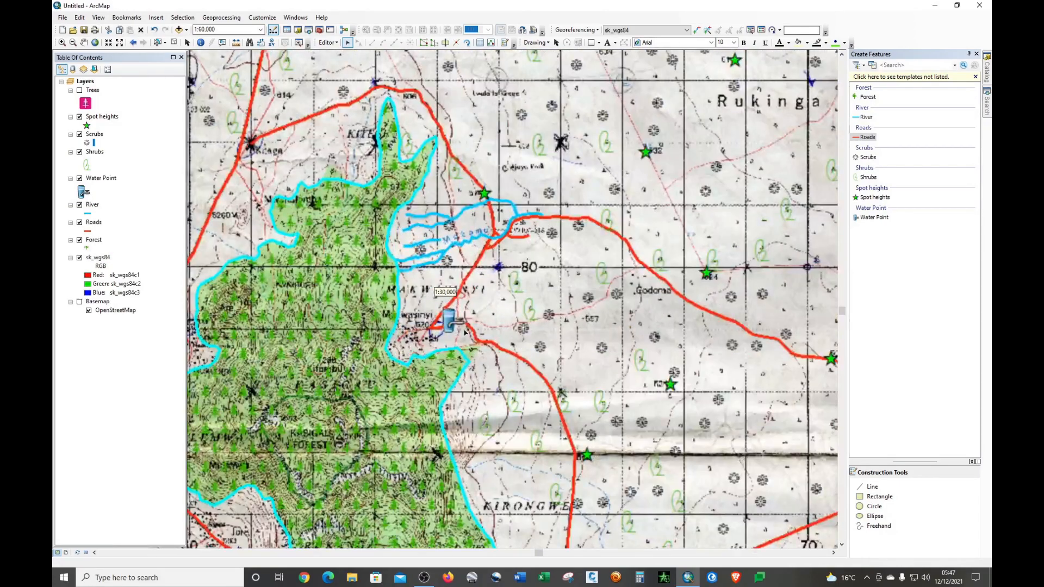
{"action": "scroll", "coordinate": [464, 331], "scroll_direction": "up", "scroll_amount": 2}
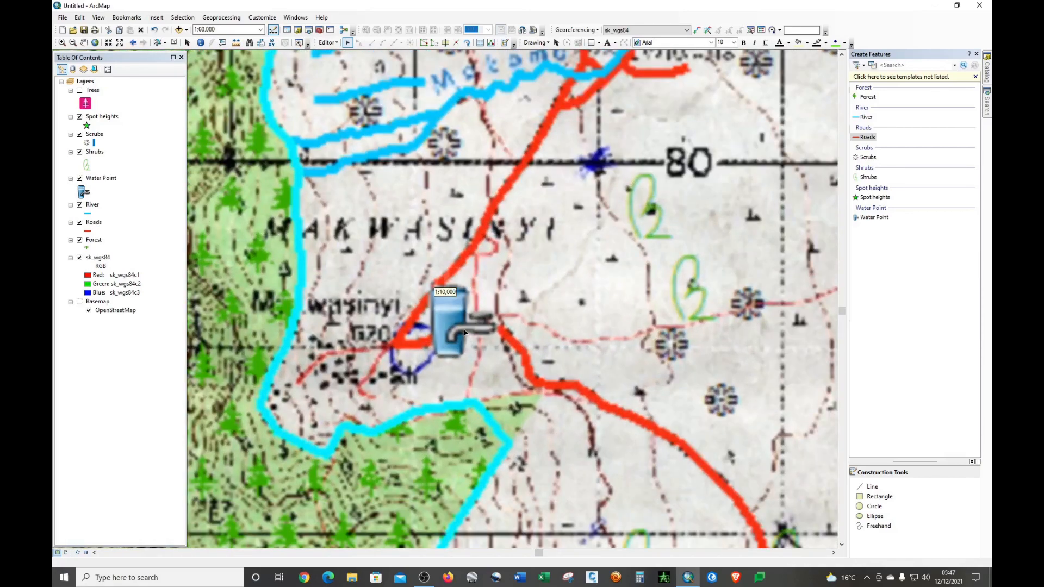
Add a vertex to the forest polygon southeast of Makwasinyi and extend its corner to the tip of the scanned green area
{"action": "double_click", "coordinate": [489, 421]}
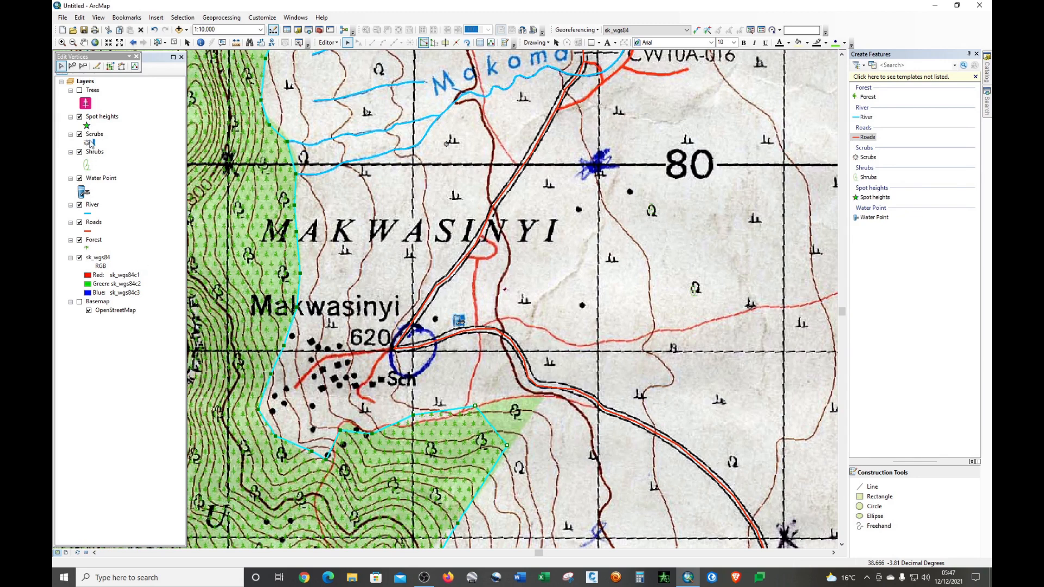
{"action": "left_click", "coordinate": [72, 65]}
{"action": "left_click", "coordinate": [488, 421]}
{"action": "left_click_drag", "start_coordinate": [499, 436], "coordinate": [540, 397]}
Save the forest boundary edits and end the editing session
{"action": "left_click", "coordinate": [328, 42]}
{"action": "left_click", "coordinate": [344, 77]}
{"action": "left_click", "coordinate": [320, 43]}
{"action": "left_click", "coordinate": [345, 66]}
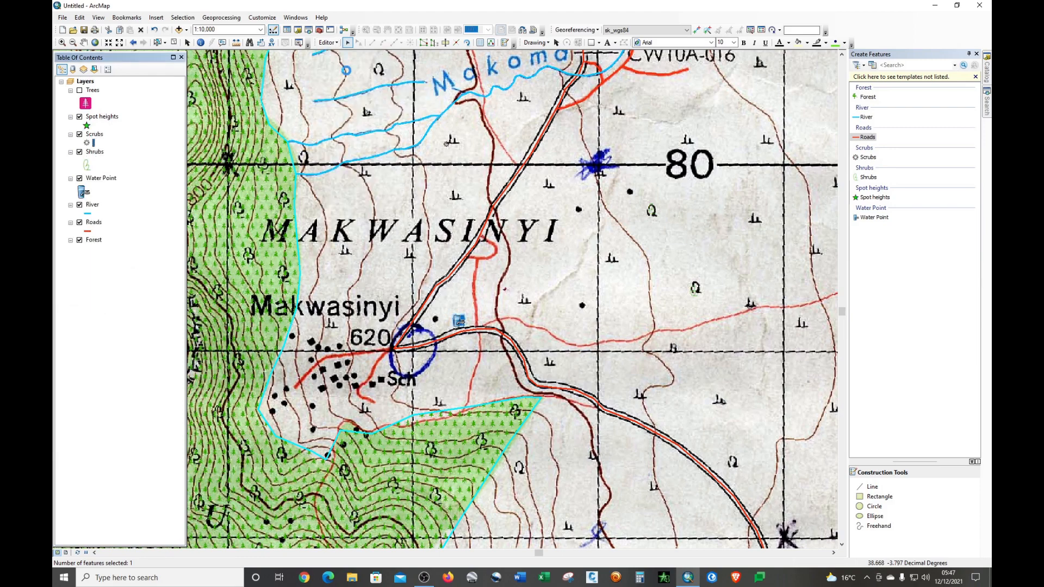
Show the Trees layer over the forest to view its symbols and hide it again
{"action": "scroll", "coordinate": [501, 270], "scroll_direction": "down", "scroll_amount": 2}
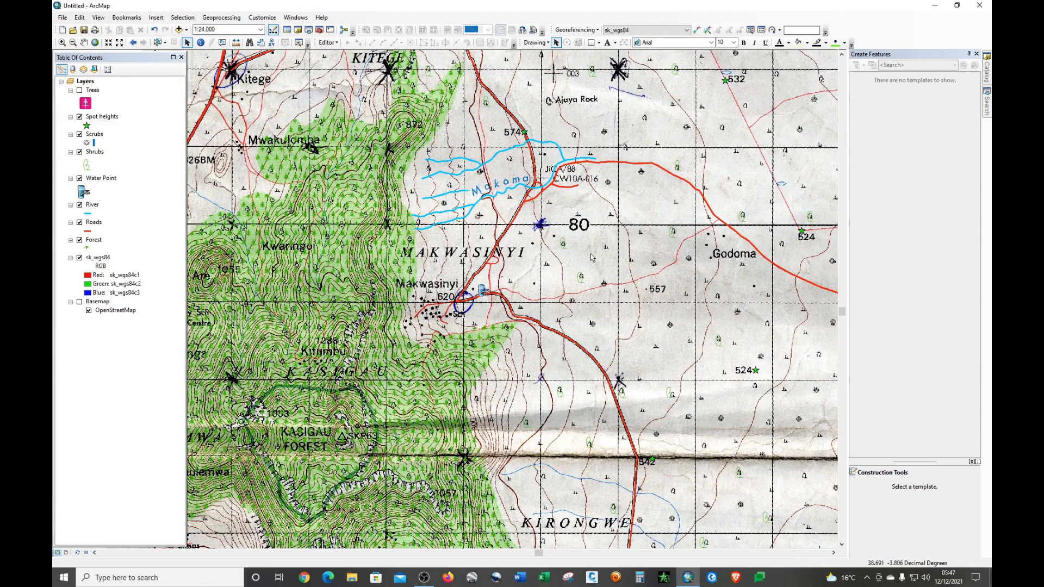
{"action": "scroll", "coordinate": [635, 261], "scroll_direction": "down", "scroll_amount": 2}
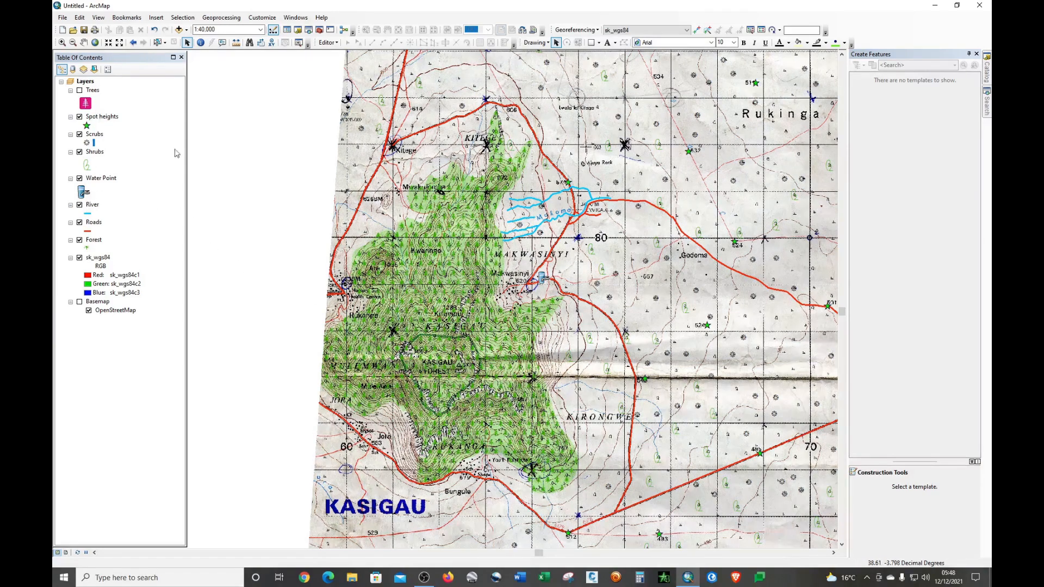
{"action": "scroll", "coordinate": [351, 324], "scroll_direction": "up", "scroll_amount": 2}
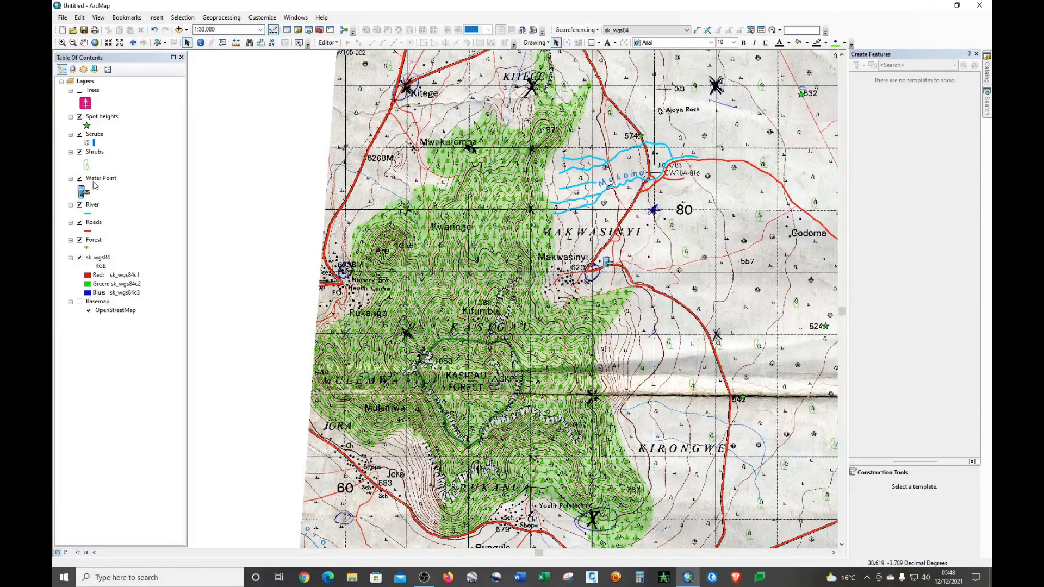
{"action": "left_click", "coordinate": [88, 91]}
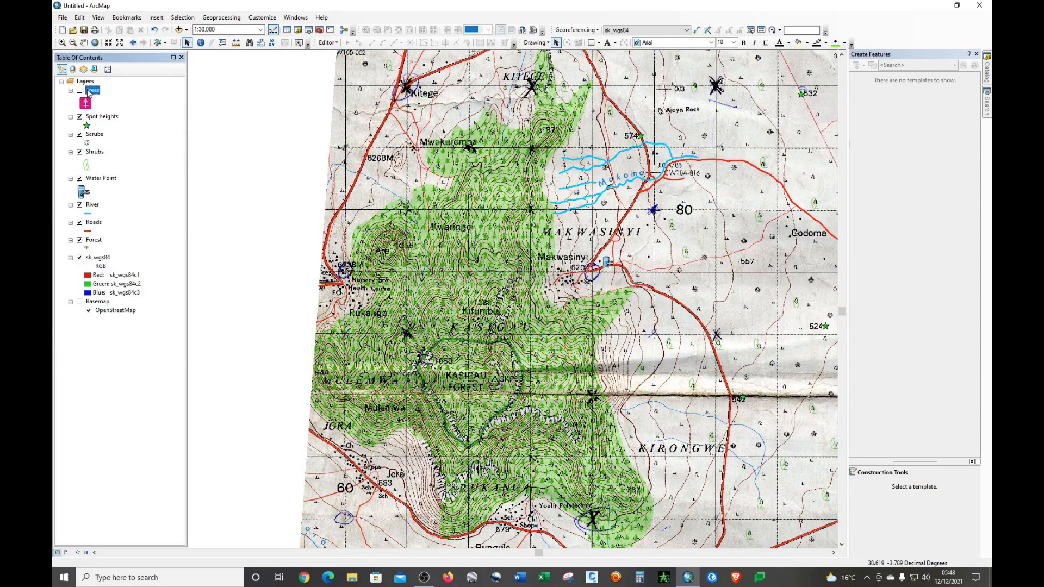
{"action": "left_click", "coordinate": [79, 90]}
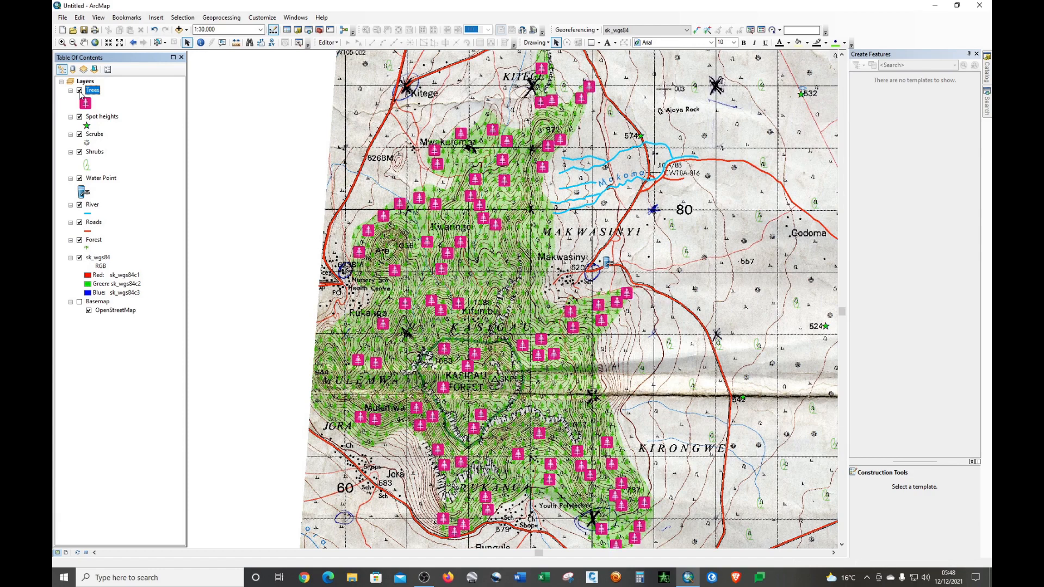
{"action": "left_click", "coordinate": [79, 91]}
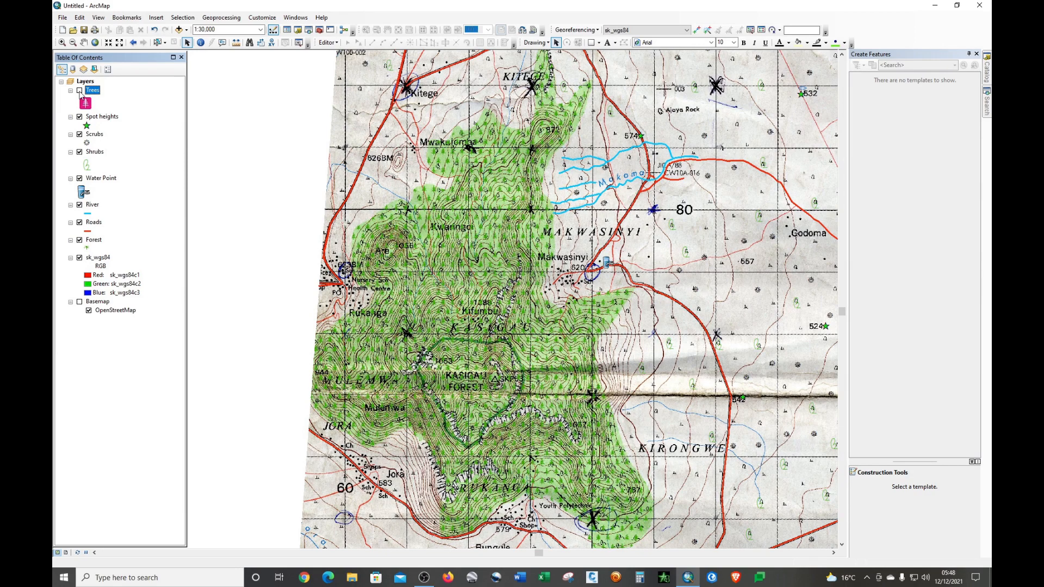
Remove the Trees layer from the map
{"action": "left_click", "coordinate": [80, 90]}
{"action": "right_click", "coordinate": [98, 94]}
{"action": "left_click", "coordinate": [135, 106]}
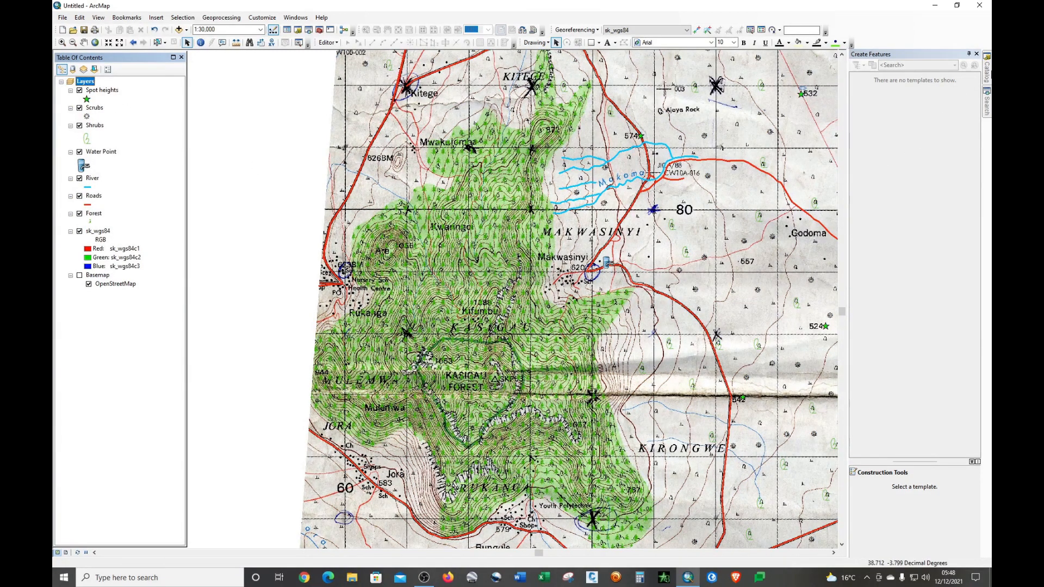
Delete the Trees.shp shapefile from the Digitization project's Feature Classes folder and confirm the deletion
{"action": "left_click", "coordinate": [986, 71]}
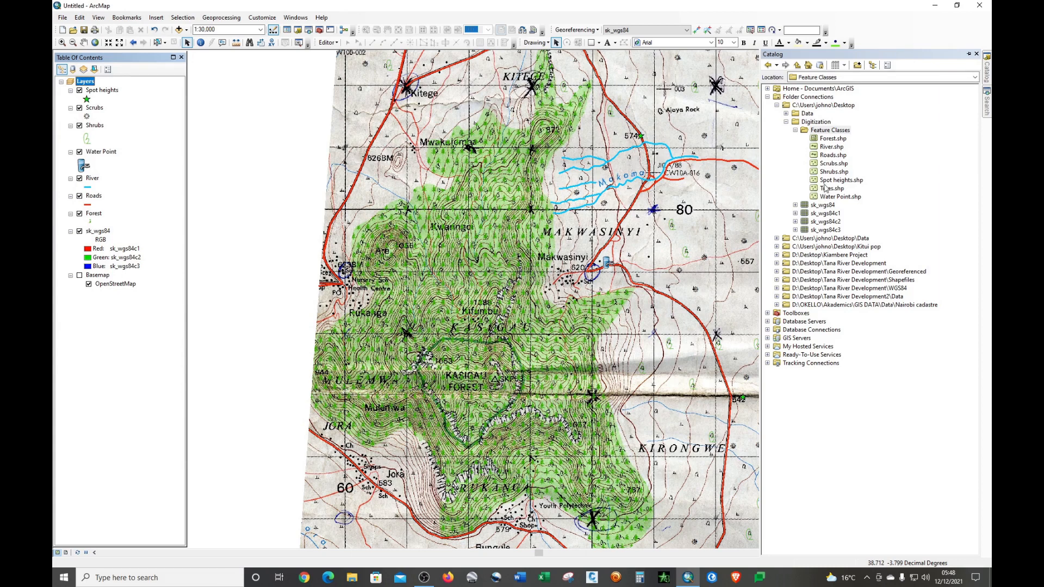
{"action": "left_click", "coordinate": [830, 139]}
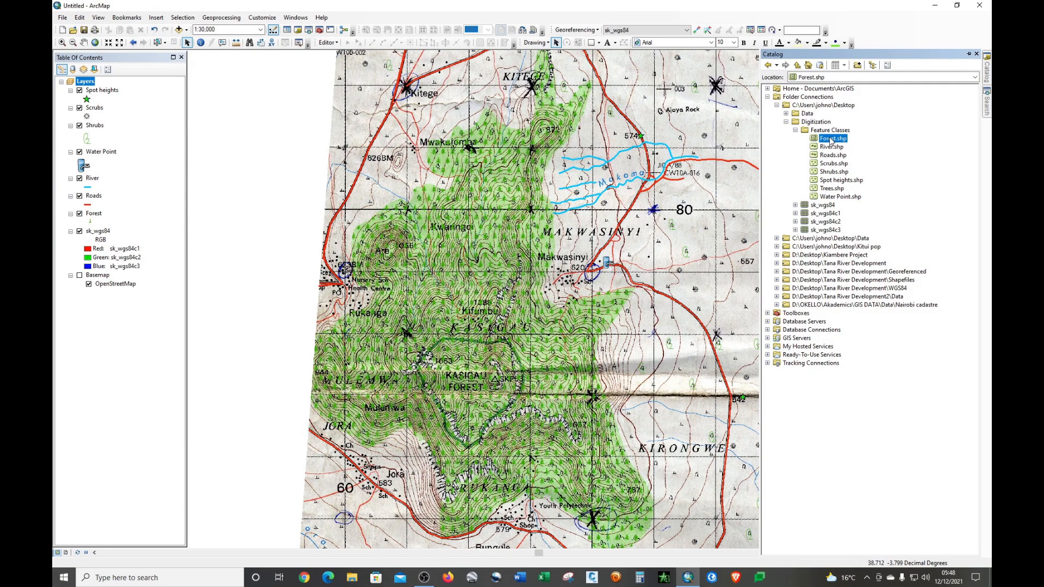
{"action": "left_click", "coordinate": [832, 189]}
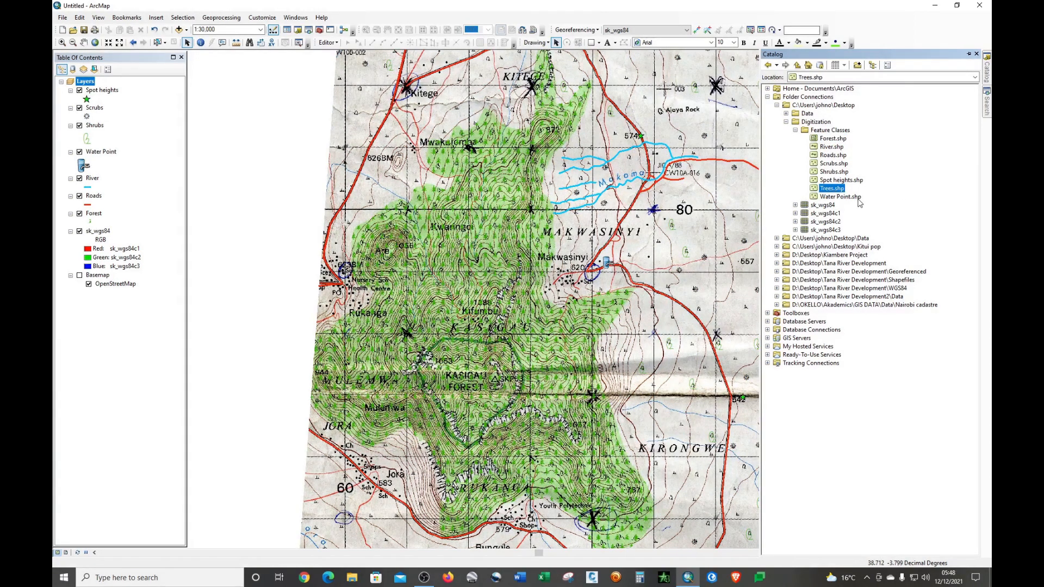
{"action": "right_click", "coordinate": [835, 192]}
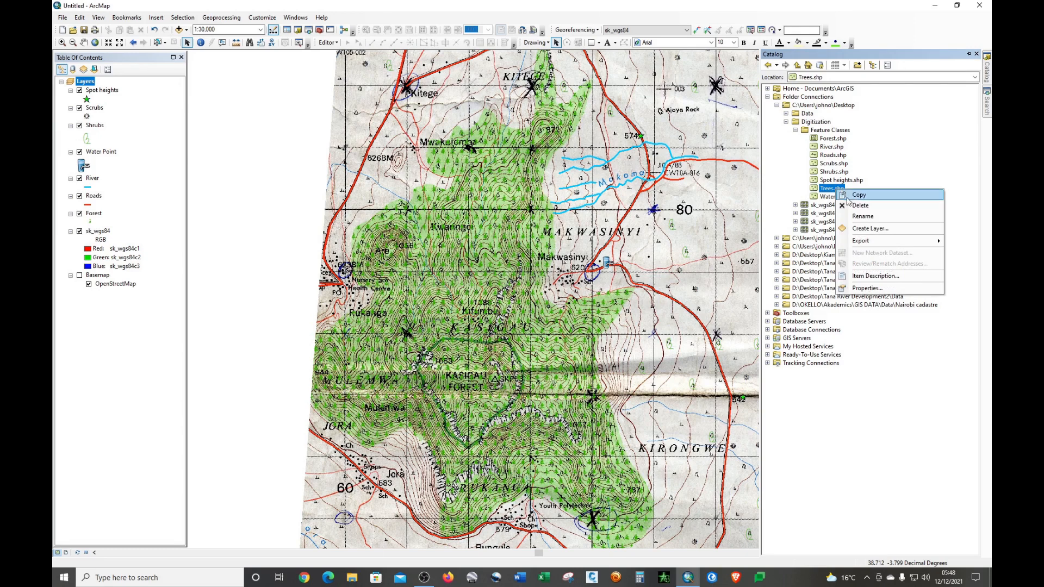
{"action": "left_click", "coordinate": [851, 208]}
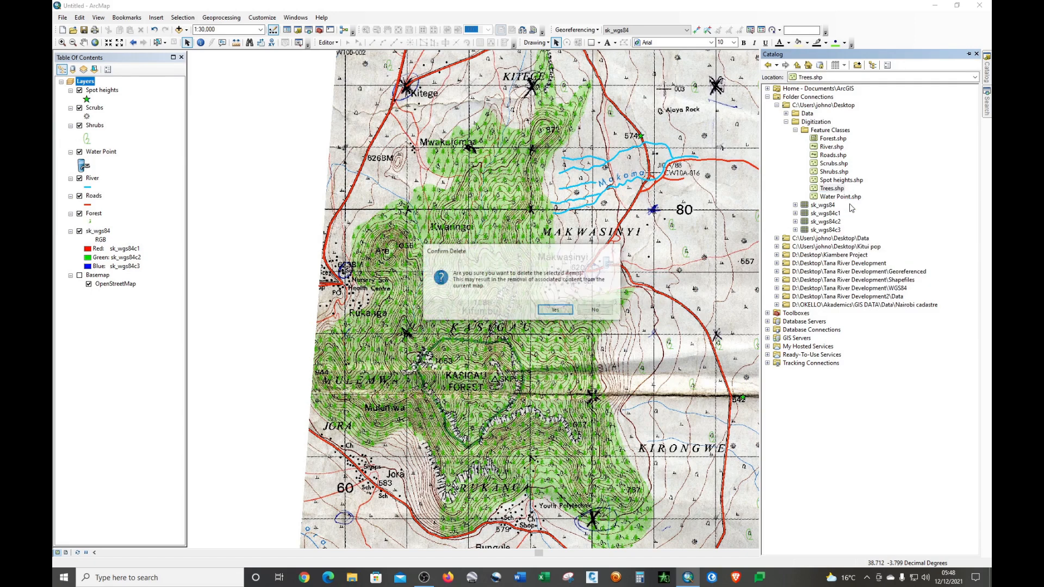
{"action": "left_click", "coordinate": [564, 310]}
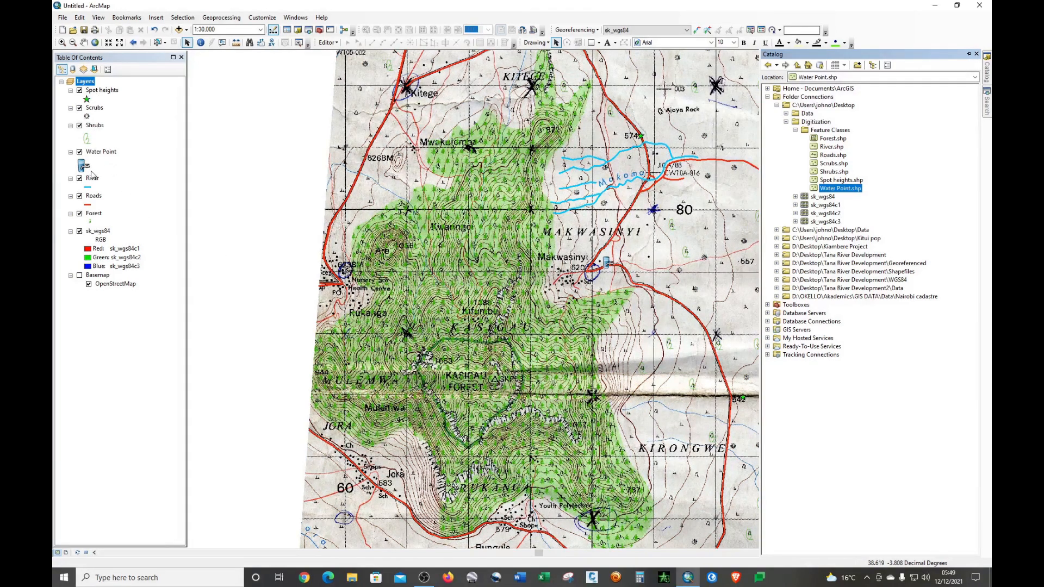
Start an editing session and open the Forest layer's attribute table
{"action": "left_click", "coordinate": [337, 43]}
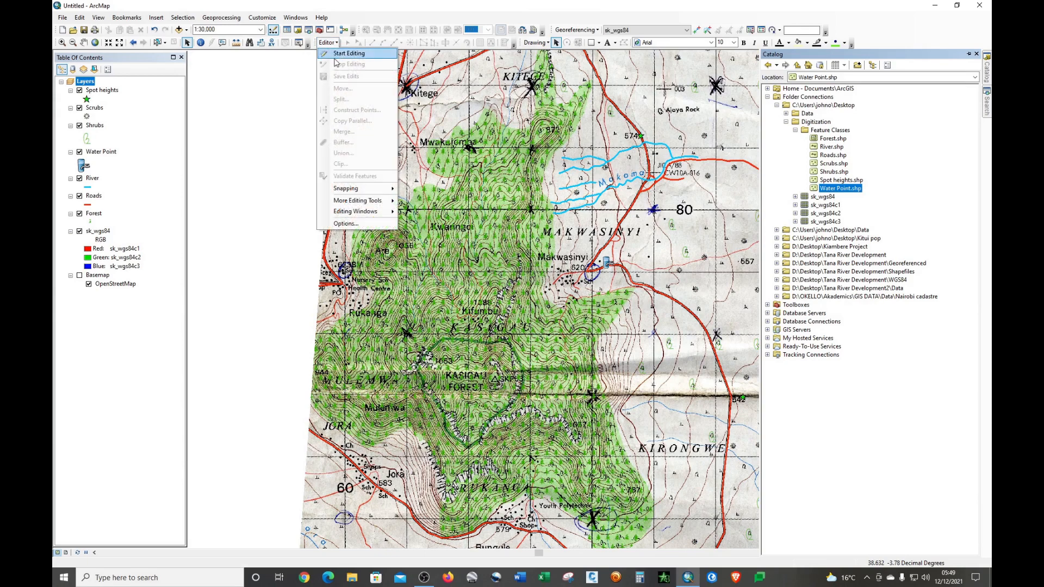
{"action": "left_click", "coordinate": [348, 54]}
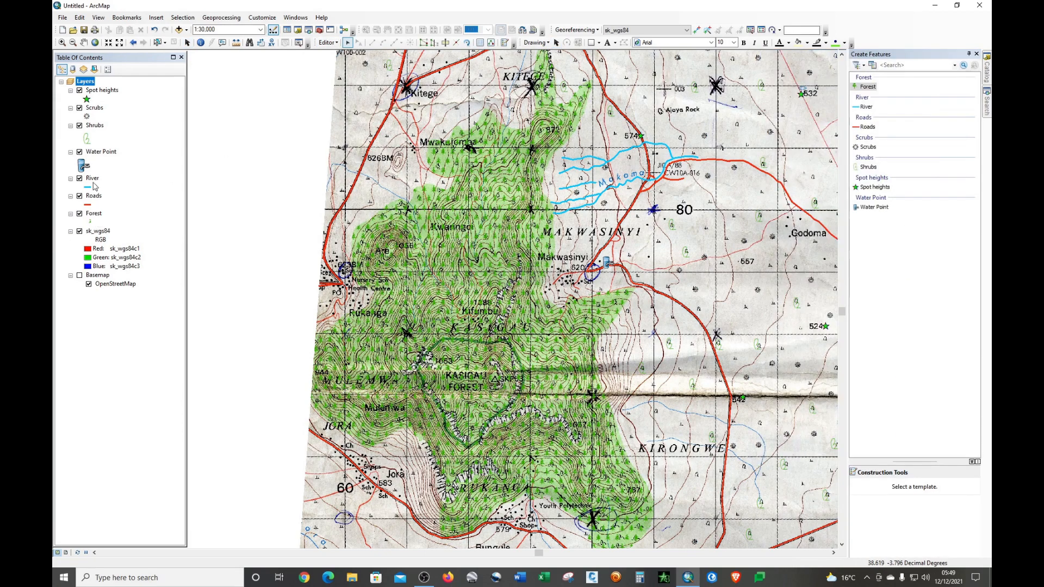
{"action": "left_click", "coordinate": [94, 215]}
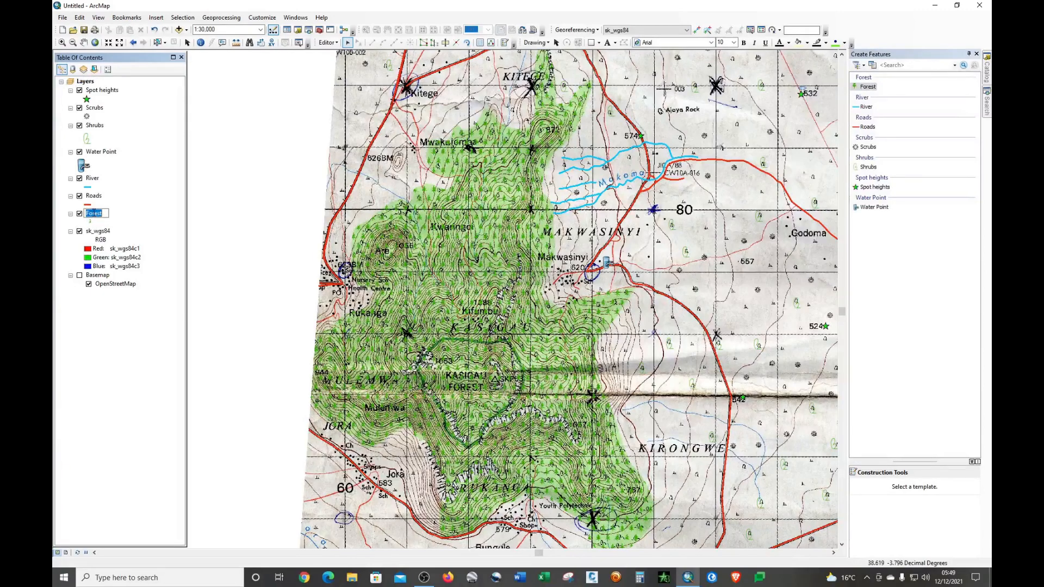
{"action": "left_click", "coordinate": [95, 215]}
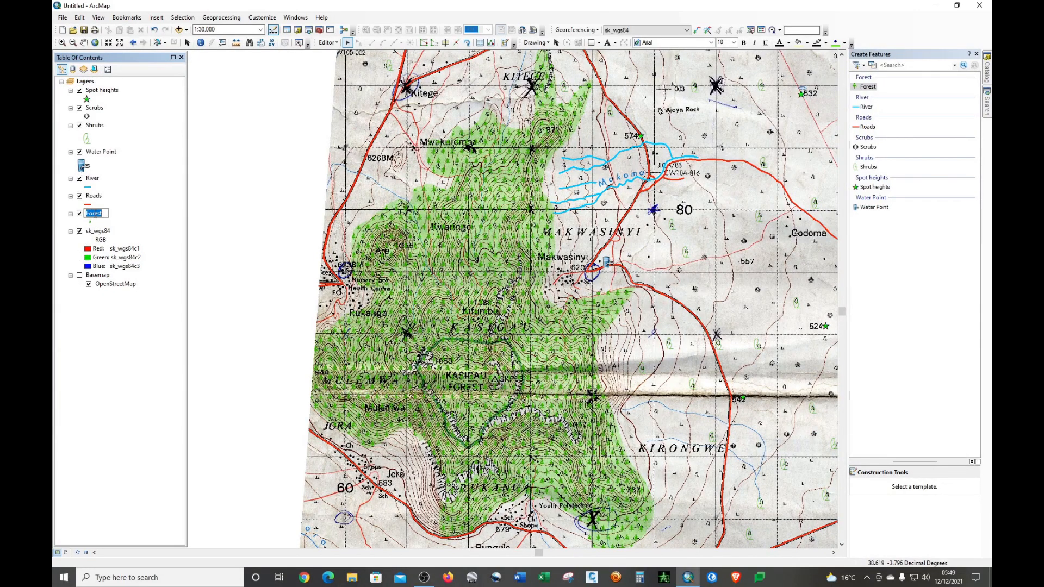
{"action": "right_click", "coordinate": [95, 213]}
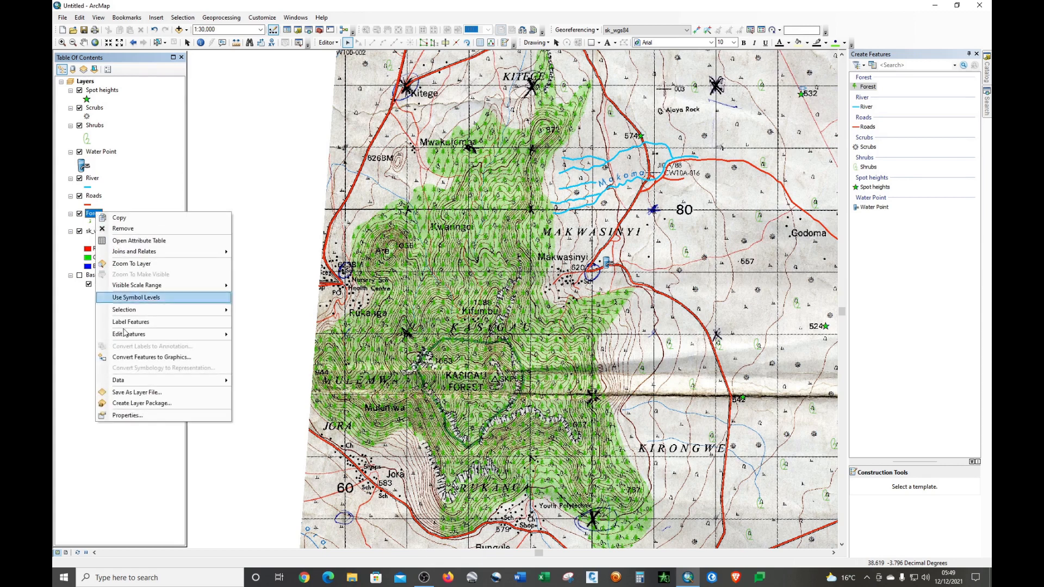
{"action": "left_click", "coordinate": [152, 241]}
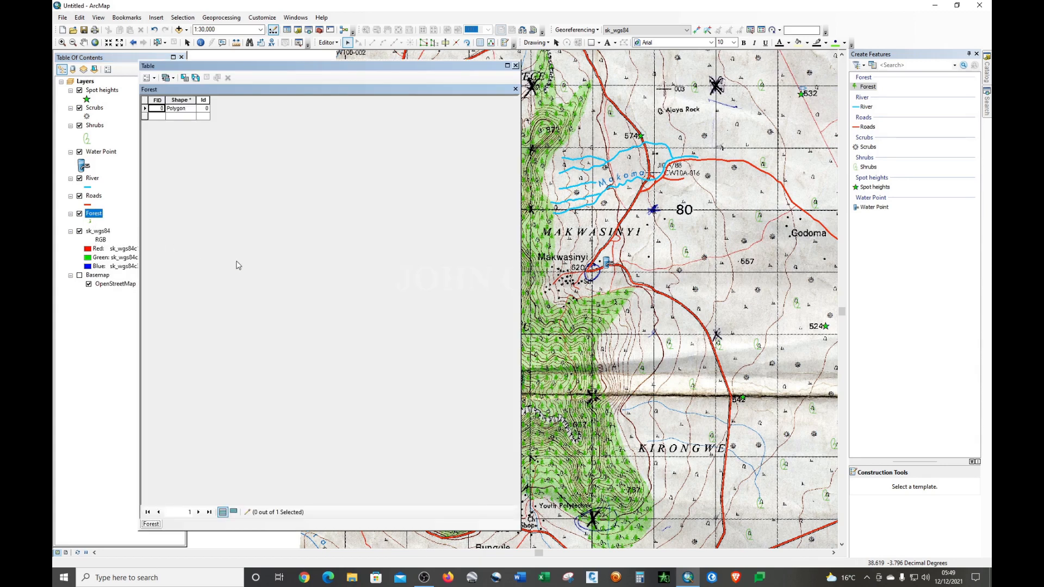
End the editing session and add a text field called Name with a length of 15 to the Forest table
{"action": "left_click", "coordinate": [153, 79]}
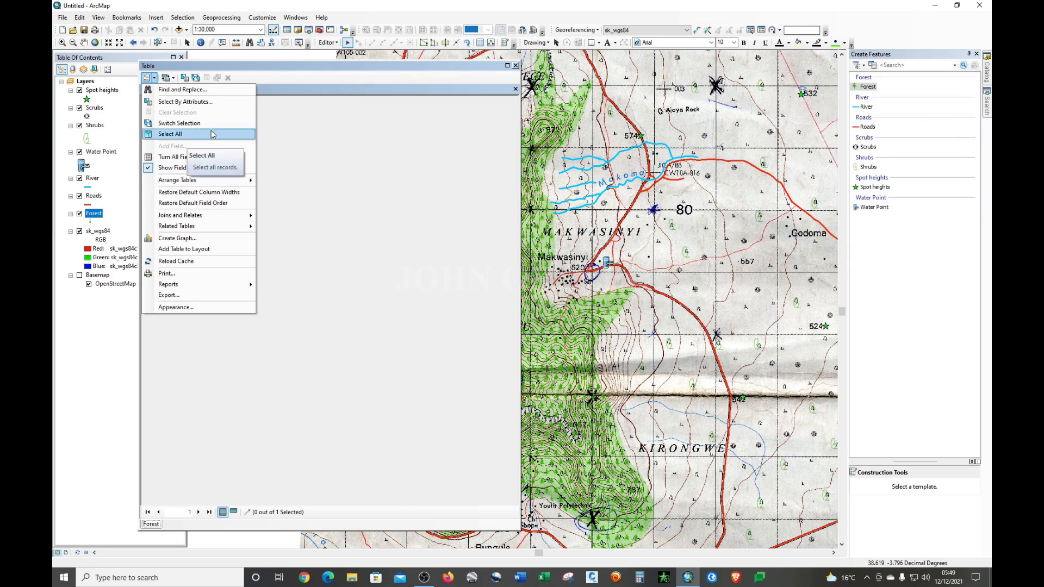
{"action": "left_click", "coordinate": [333, 43]}
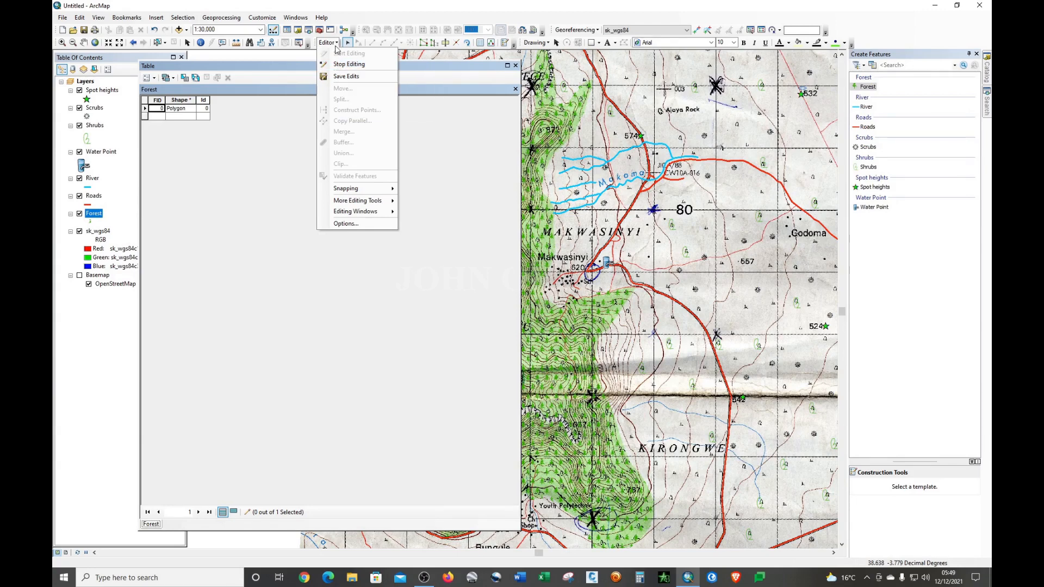
{"action": "left_click", "coordinate": [346, 64]}
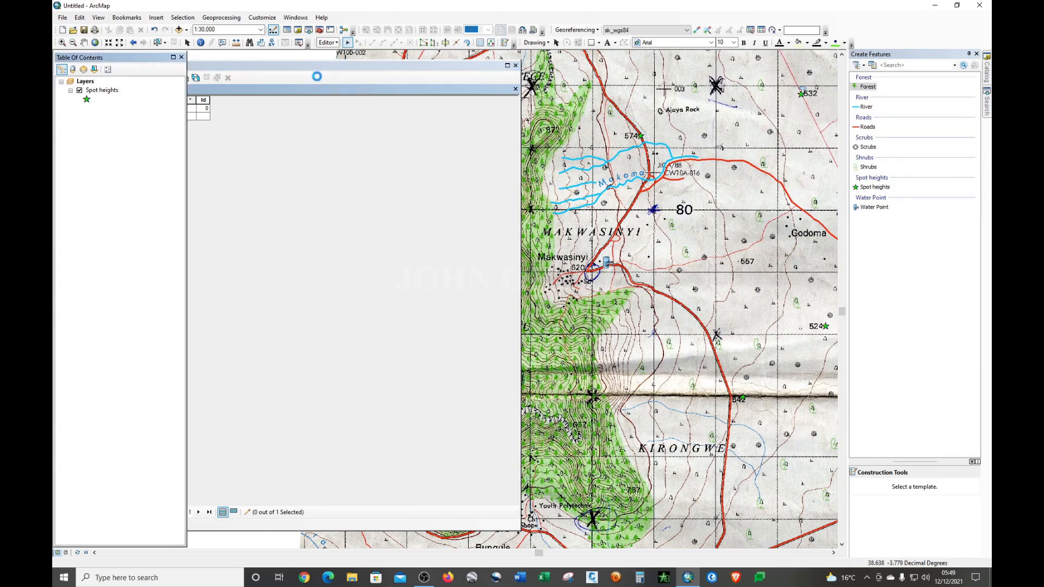
{"action": "left_click", "coordinate": [148, 77]}
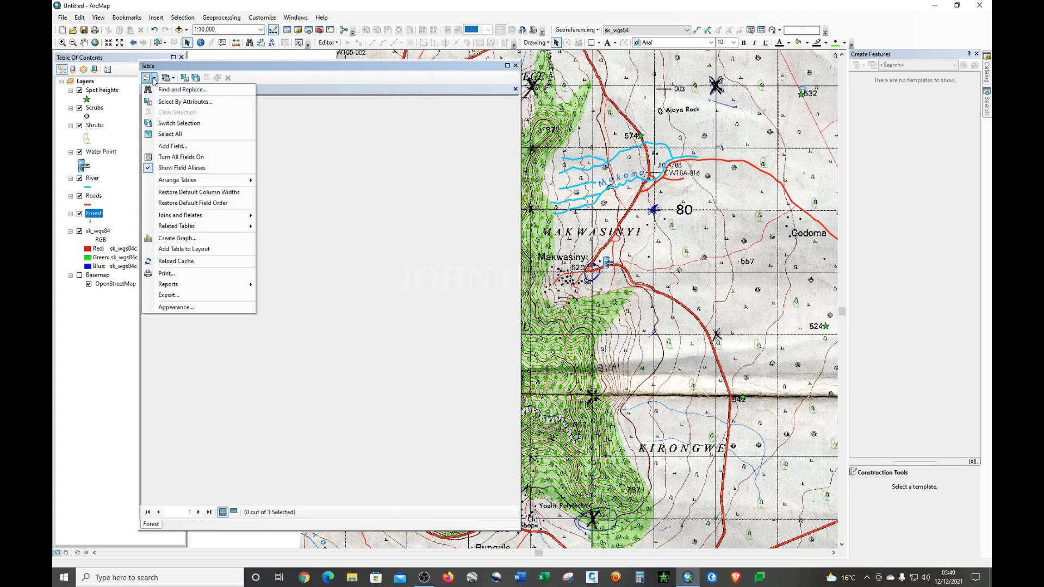
{"action": "left_click", "coordinate": [173, 148]}
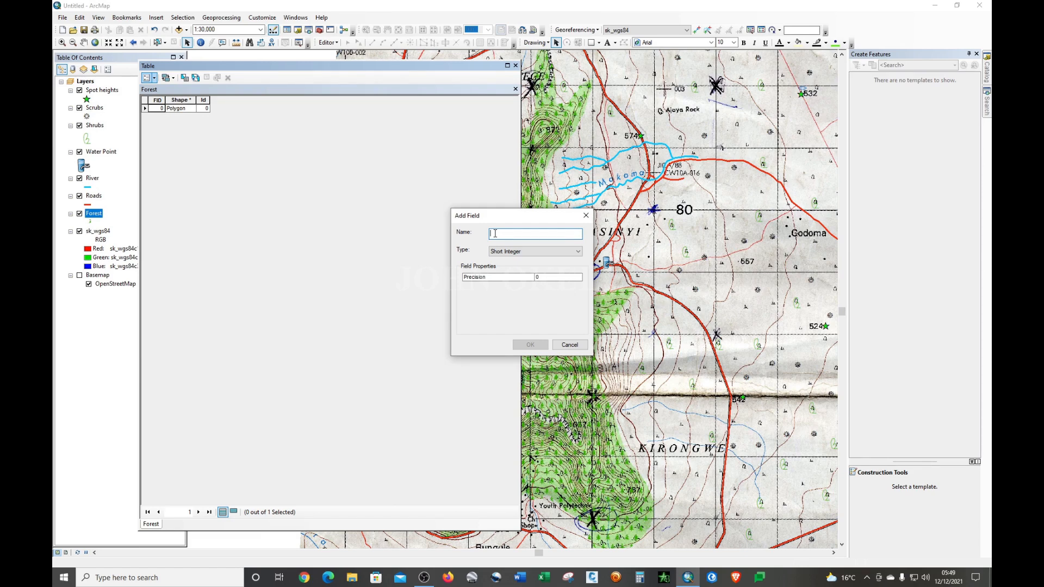
{"action": "type", "text": "N"}
{"action": "left_click", "coordinate": [519, 254]}
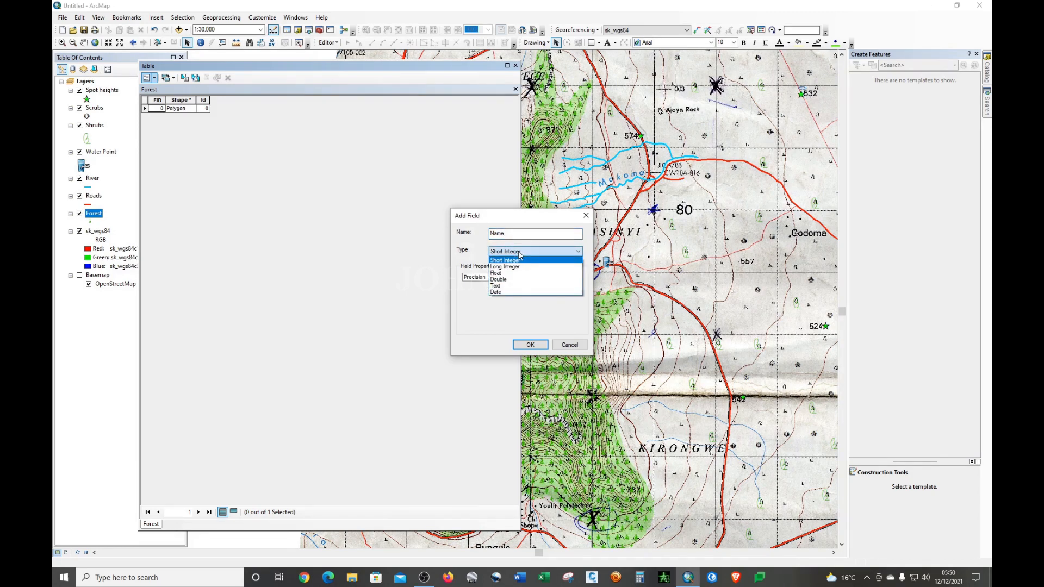
{"action": "left_click", "coordinate": [506, 286]}
{"action": "left_click", "coordinate": [549, 277]}
{"action": "double_click", "coordinate": [550, 278]}
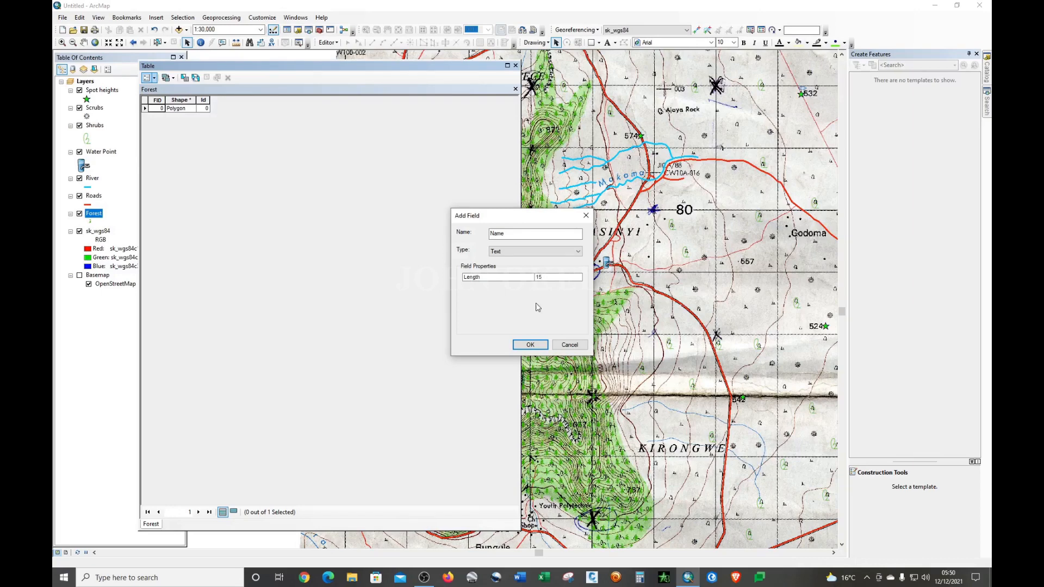
{"action": "left_click", "coordinate": [530, 345]}
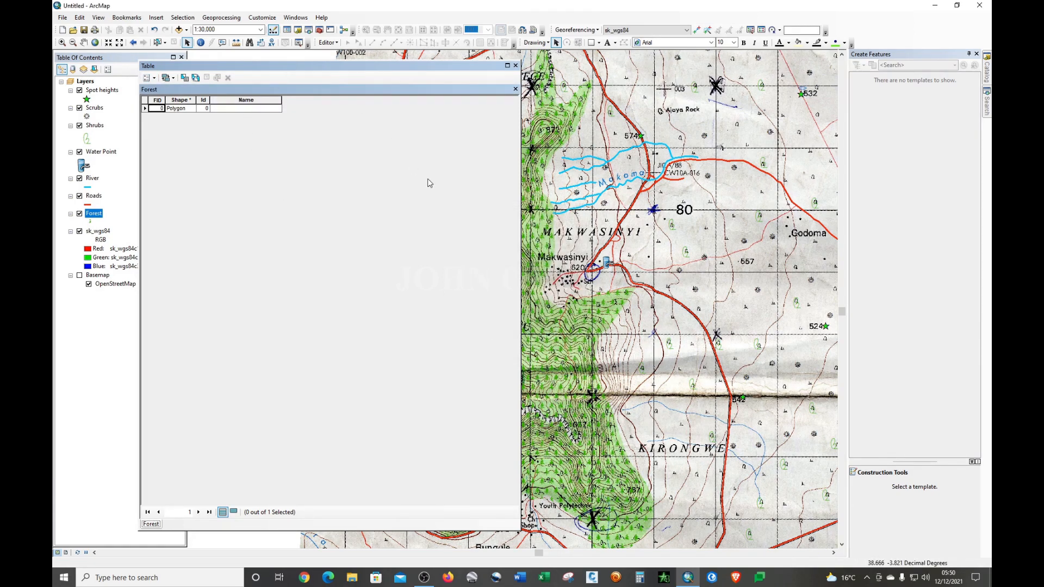
Move the table off the forest, start editing again and enter KISAGALI FOREST as the polygon's Name
{"action": "left_click_drag", "start_coordinate": [349, 68], "coordinate": [451, 311]}
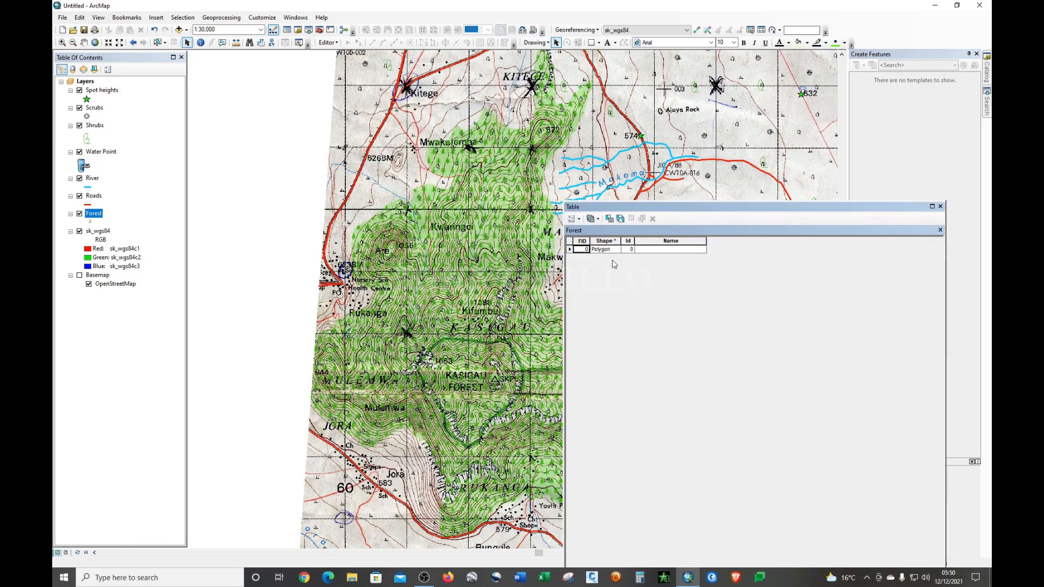
{"action": "left_click", "coordinate": [329, 43]}
{"action": "left_click", "coordinate": [343, 54]}
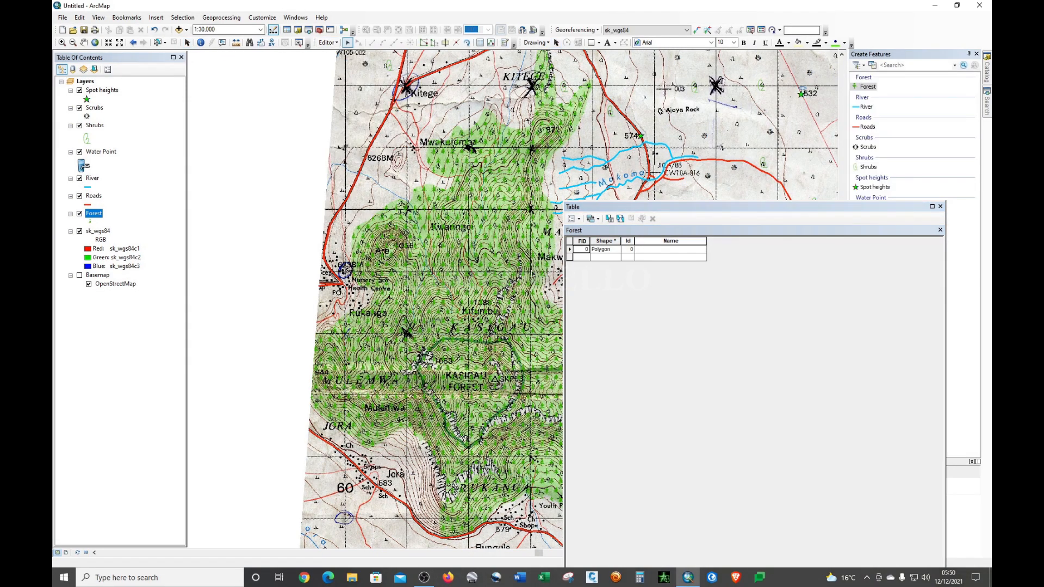
{"action": "left_click", "coordinate": [645, 248]}
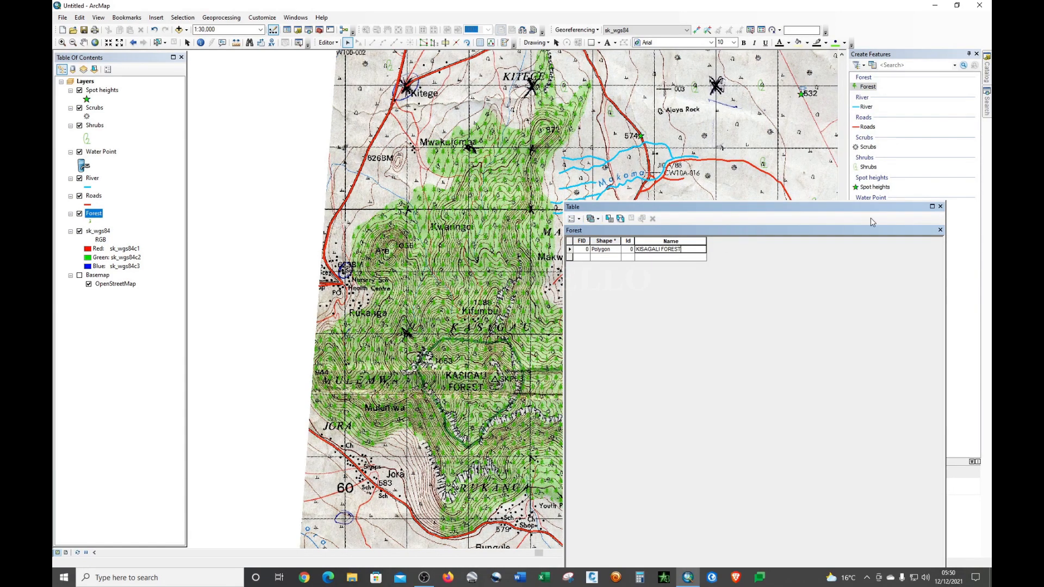
Save the Forest attribute edits, end the editing session and close the table
{"action": "left_click", "coordinate": [328, 42]}
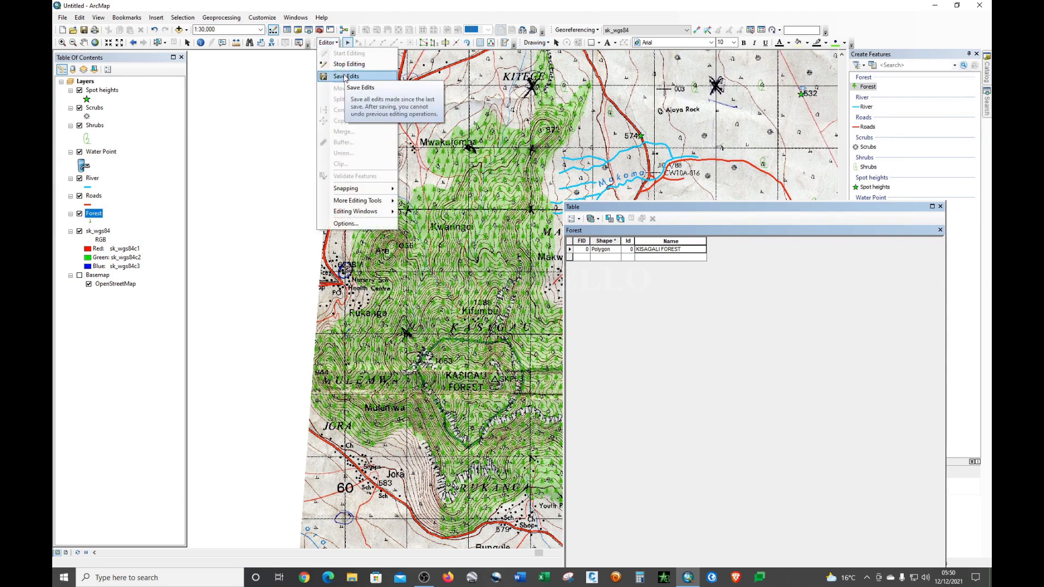
{"action": "left_click", "coordinate": [345, 70]}
{"action": "left_click", "coordinate": [329, 43]}
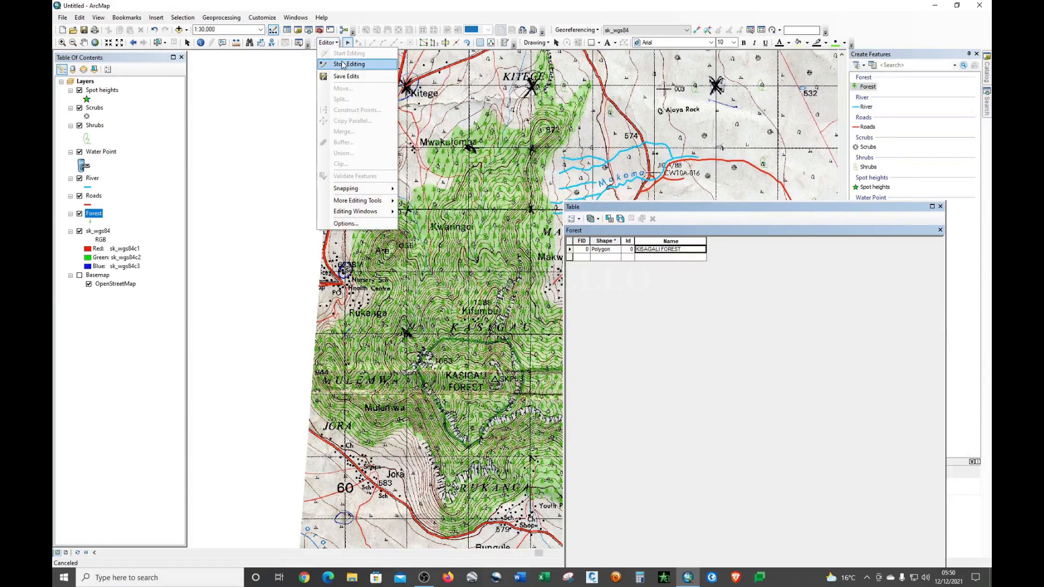
{"action": "left_click", "coordinate": [348, 64]}
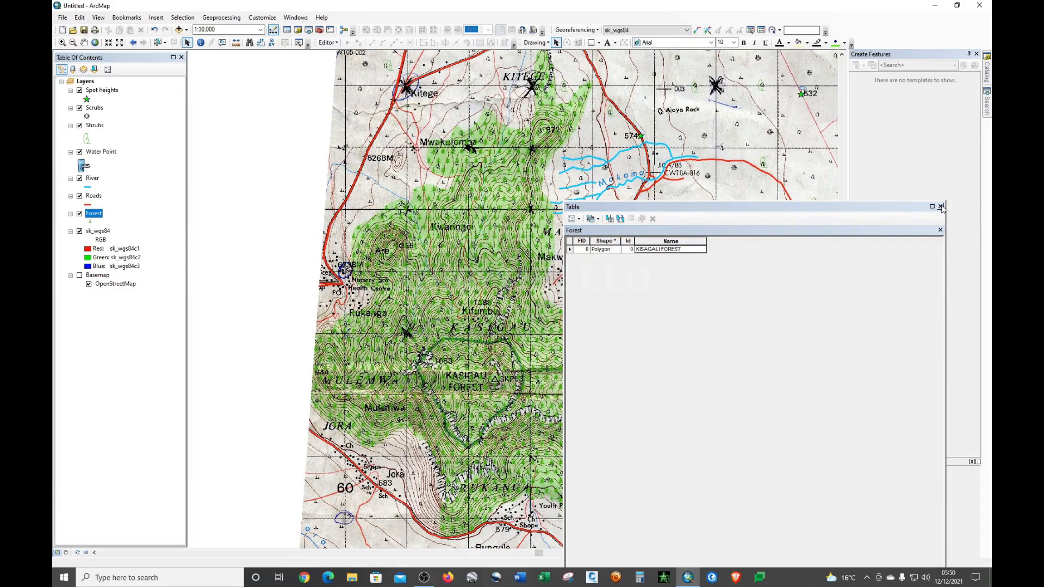
{"action": "left_click", "coordinate": [940, 206]}
Open the Water Point layer's attribute table
{"action": "scroll", "coordinate": [409, 346], "scroll_direction": "down", "scroll_amount": 1}
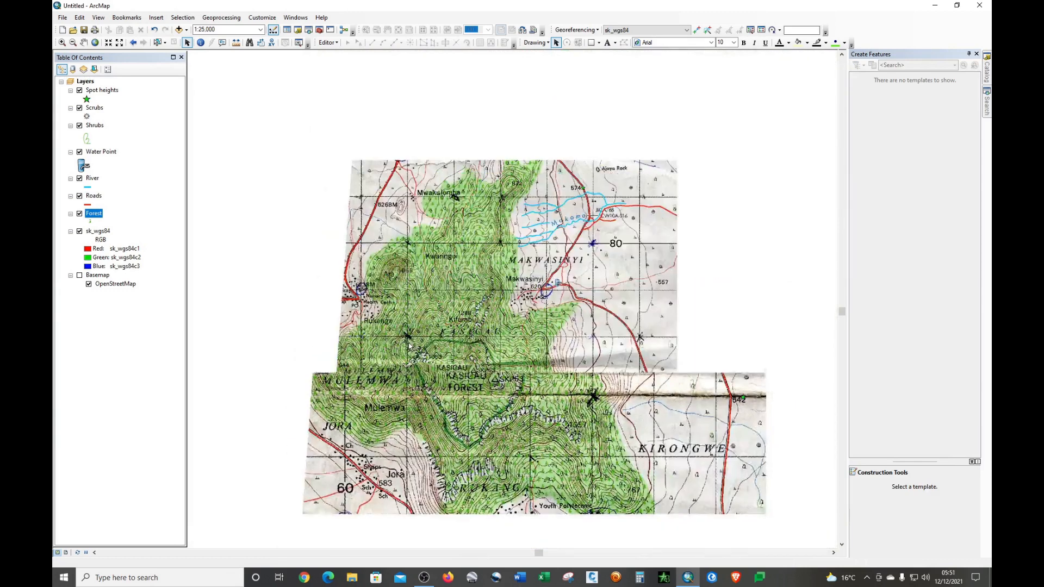
{"action": "scroll", "coordinate": [409, 346], "scroll_direction": "up", "scroll_amount": 2}
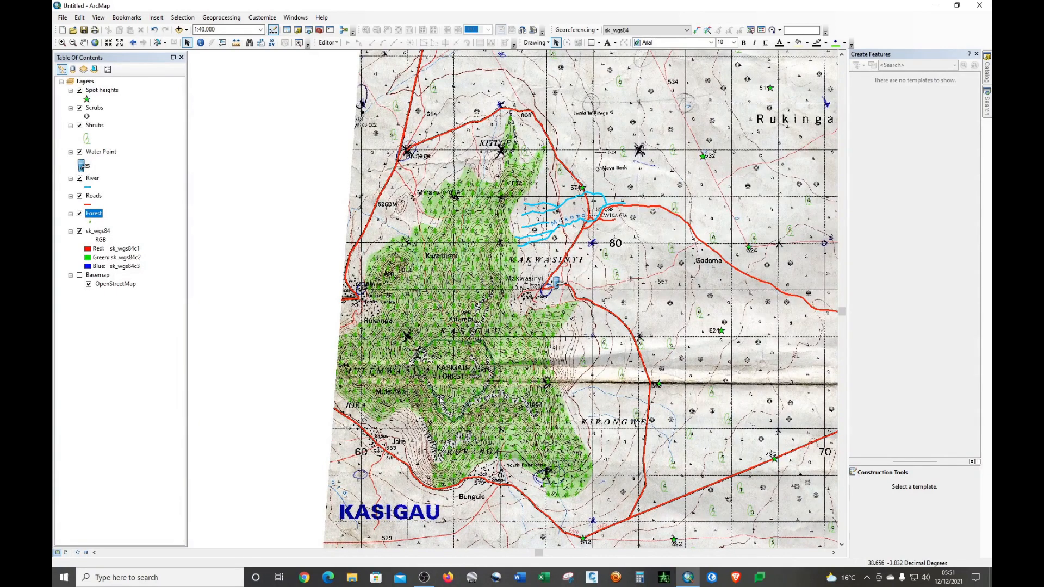
{"action": "left_click", "coordinate": [95, 153]}
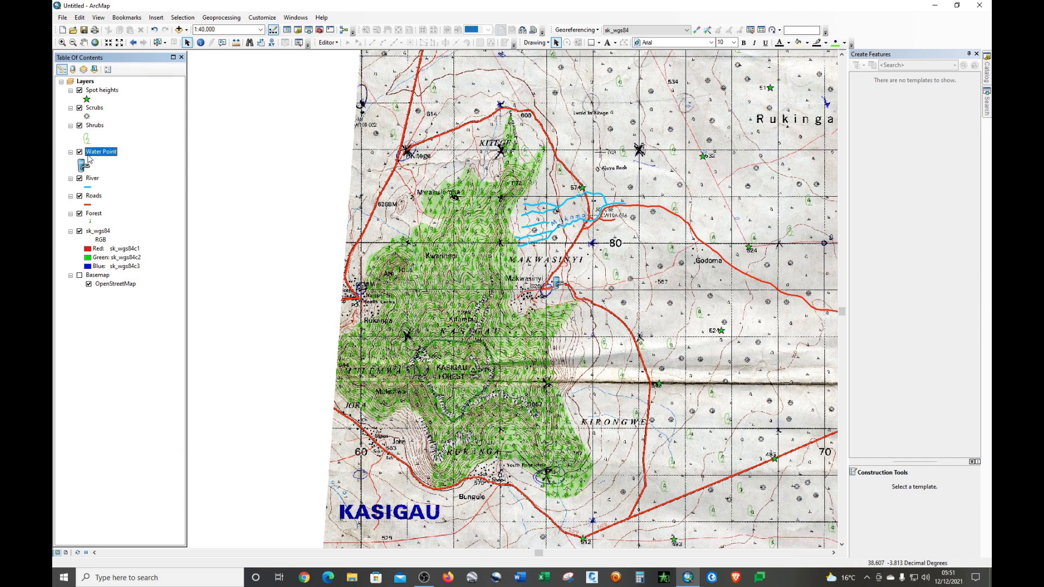
{"action": "left_click", "coordinate": [96, 154]}
{"action": "left_click", "coordinate": [125, 168]}
{"action": "left_click", "coordinate": [108, 154]}
{"action": "left_click", "coordinate": [133, 169]}
{"action": "right_click", "coordinate": [115, 155]}
{"action": "left_click", "coordinate": [156, 182]}
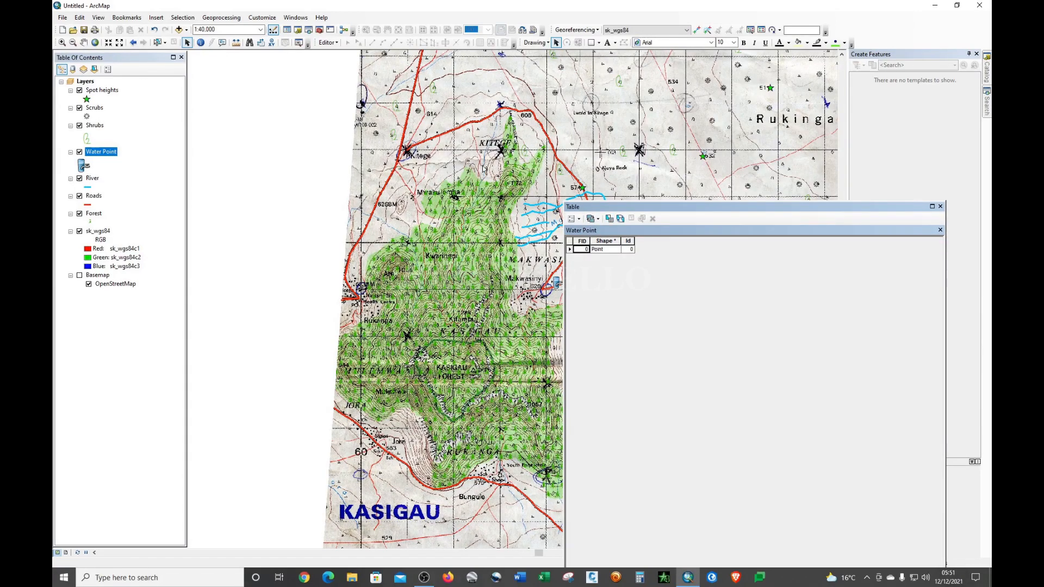
Add a text field called Name to the Water Point attribute table
{"action": "left_click", "coordinate": [574, 218]}
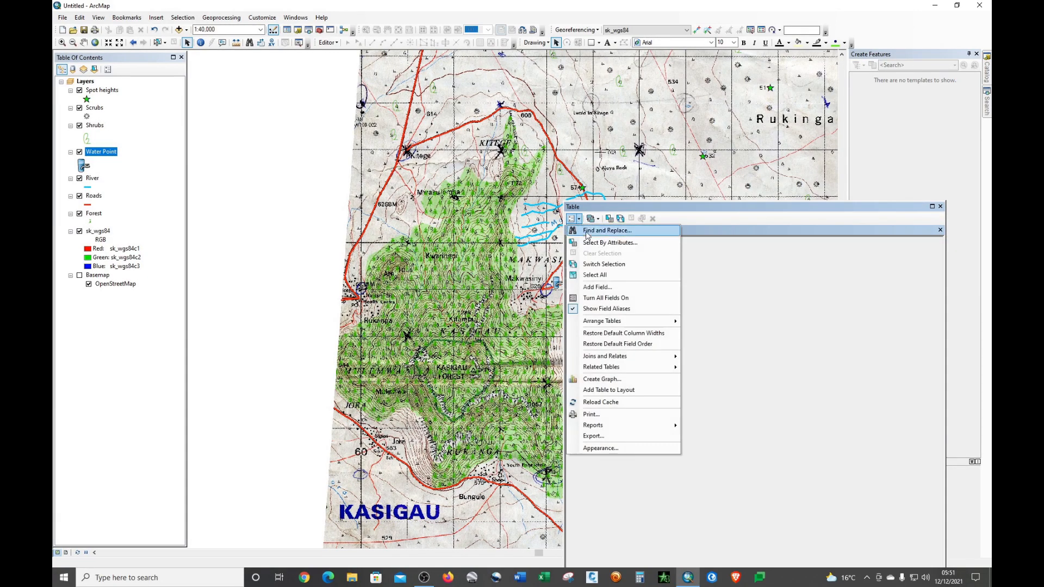
{"action": "left_click", "coordinate": [605, 293]}
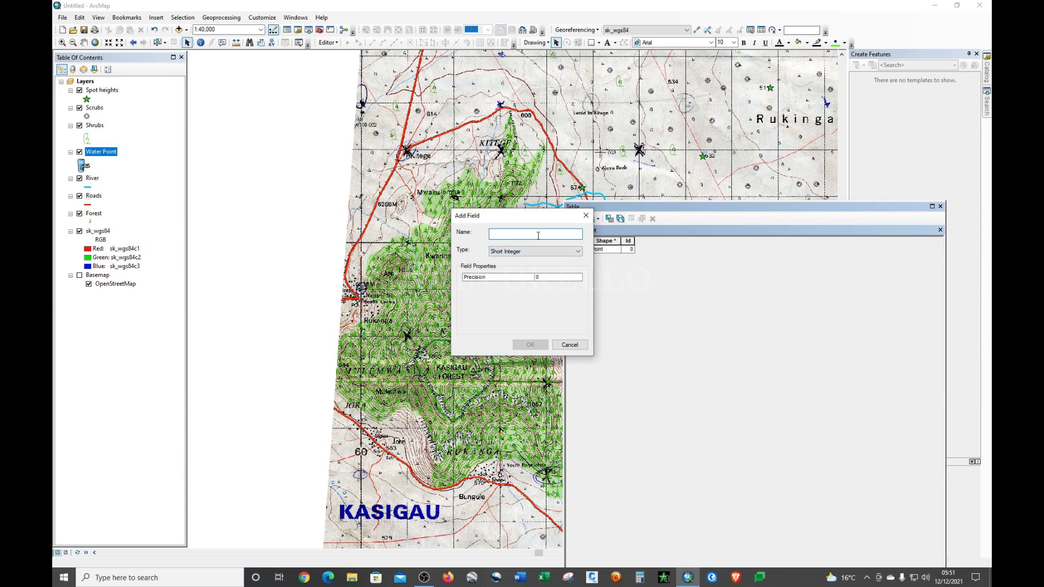
{"action": "type", "text": "Name"}
{"action": "left_click", "coordinate": [516, 251]}
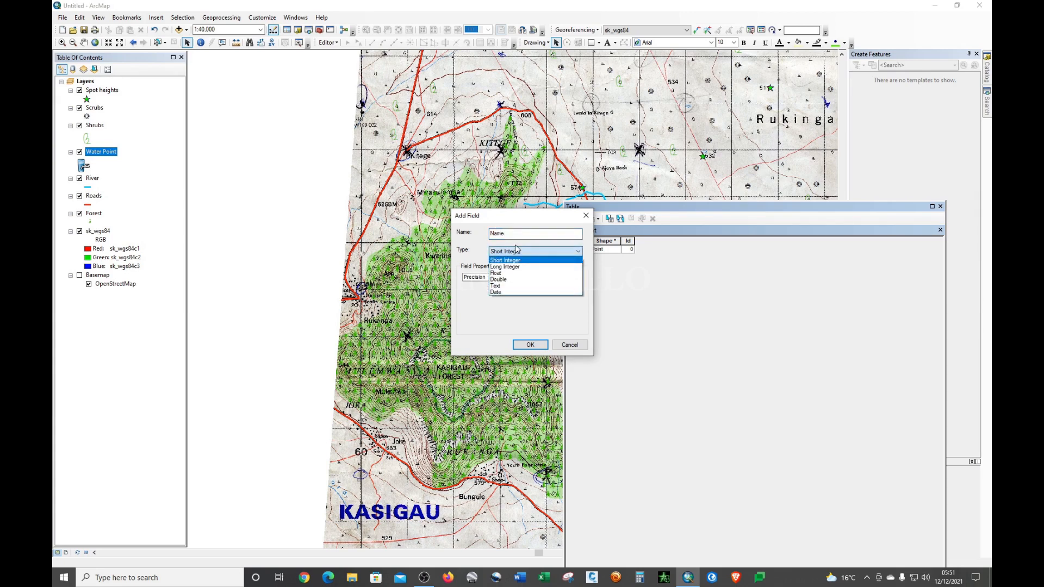
{"action": "left_click", "coordinate": [502, 286]}
{"action": "left_click", "coordinate": [550, 276]}
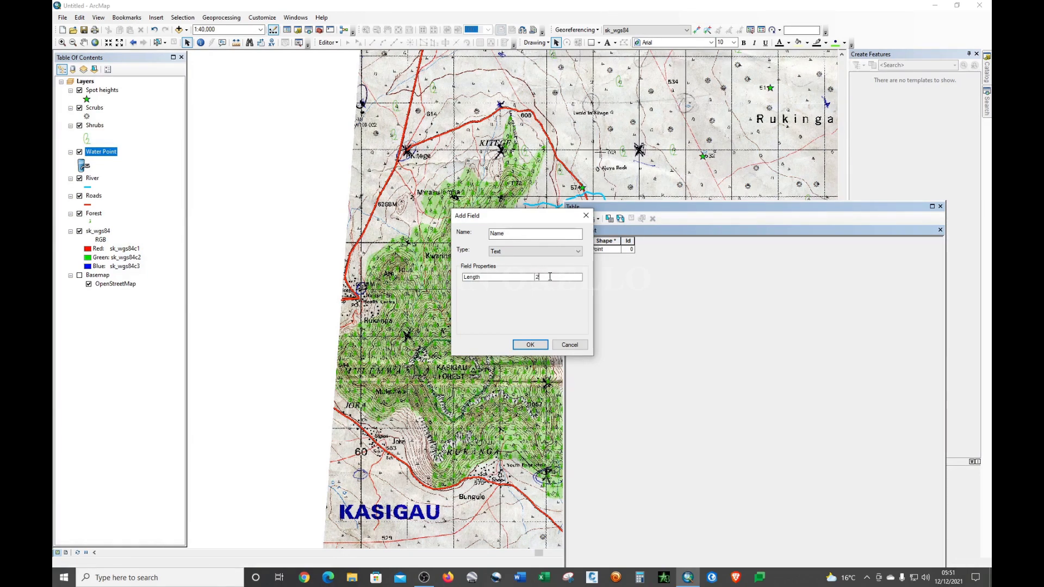
{"action": "left_click", "coordinate": [531, 345]}
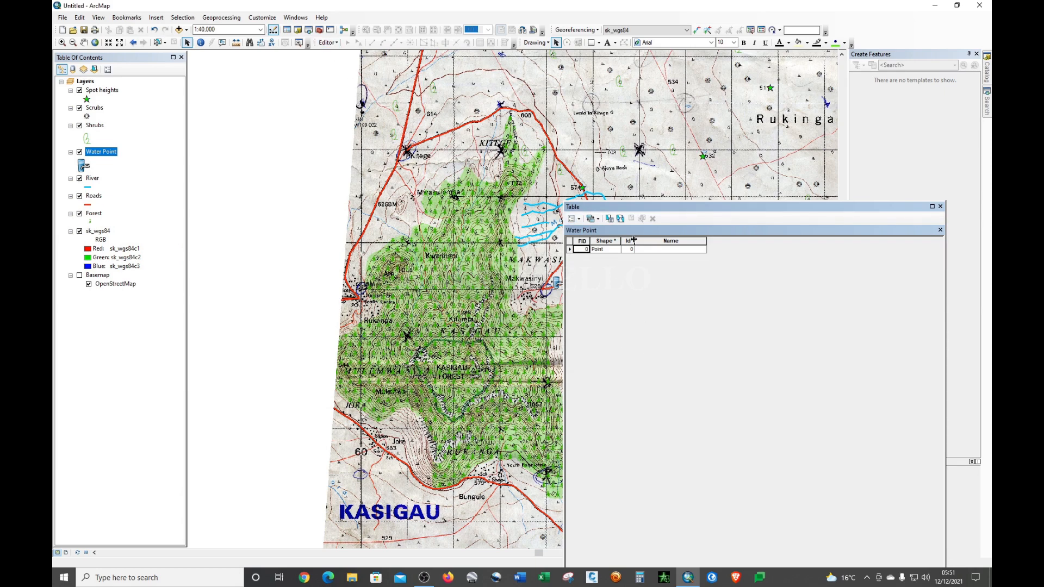
Start an editing session and enter Water Point as the Name of the point record
{"action": "left_click", "coordinate": [328, 43]}
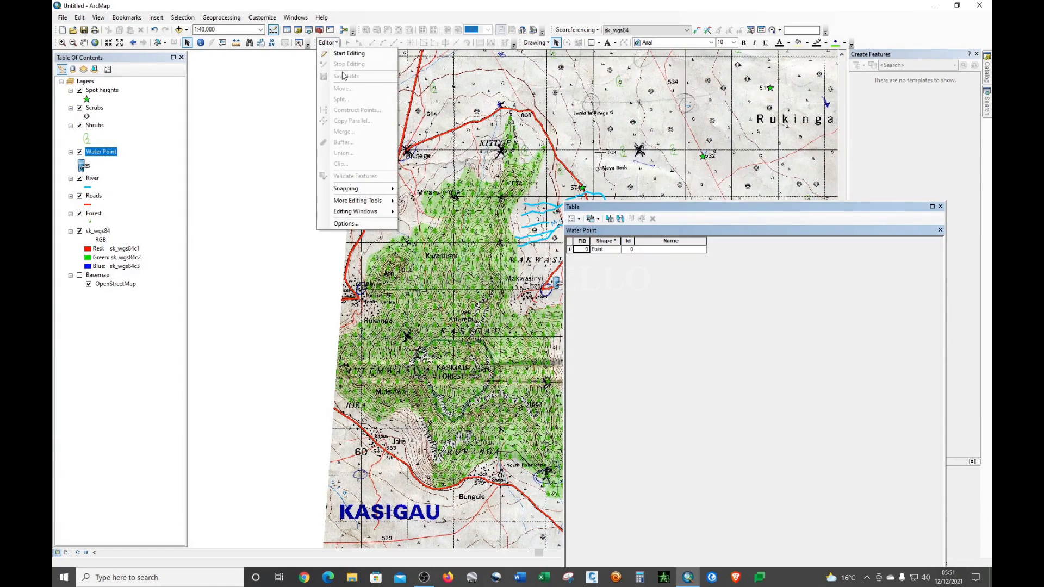
{"action": "left_click", "coordinate": [351, 53]}
{"action": "left_click", "coordinate": [660, 249]}
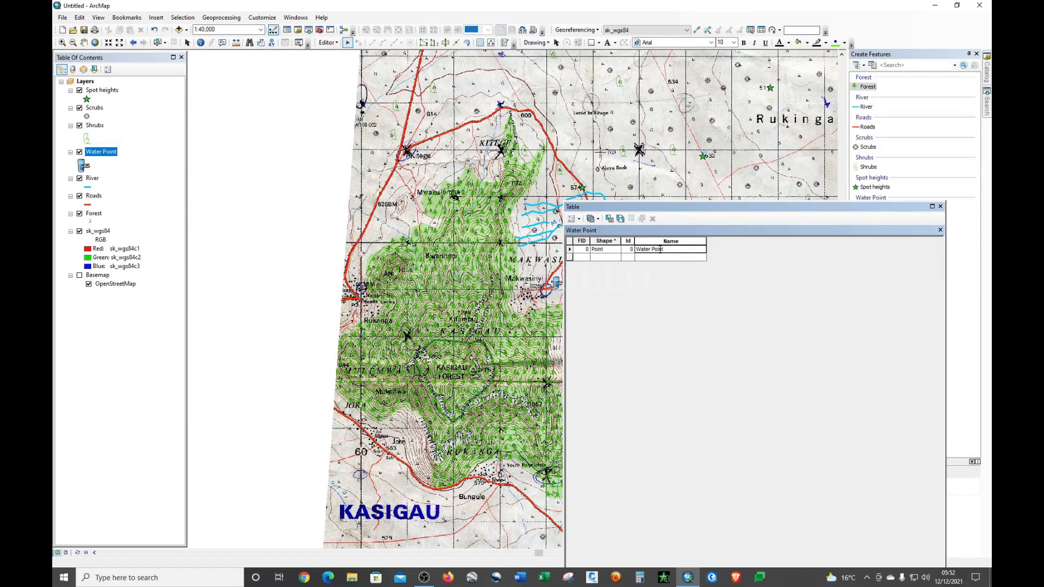
{"action": "key", "text": "Return"}
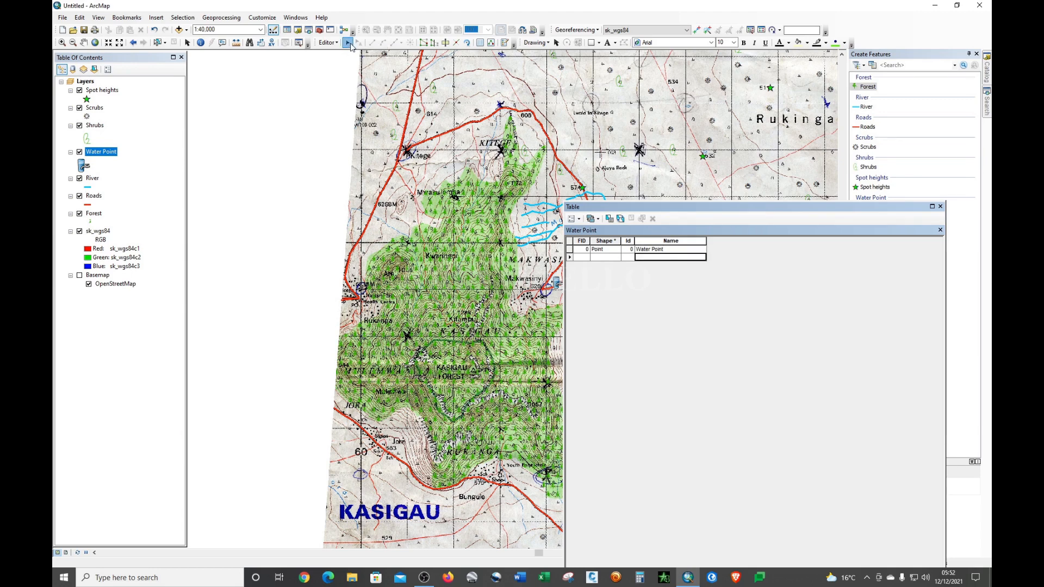
Save the Water Point attribute edits, end the editing session and close the table
{"action": "left_click", "coordinate": [328, 42]}
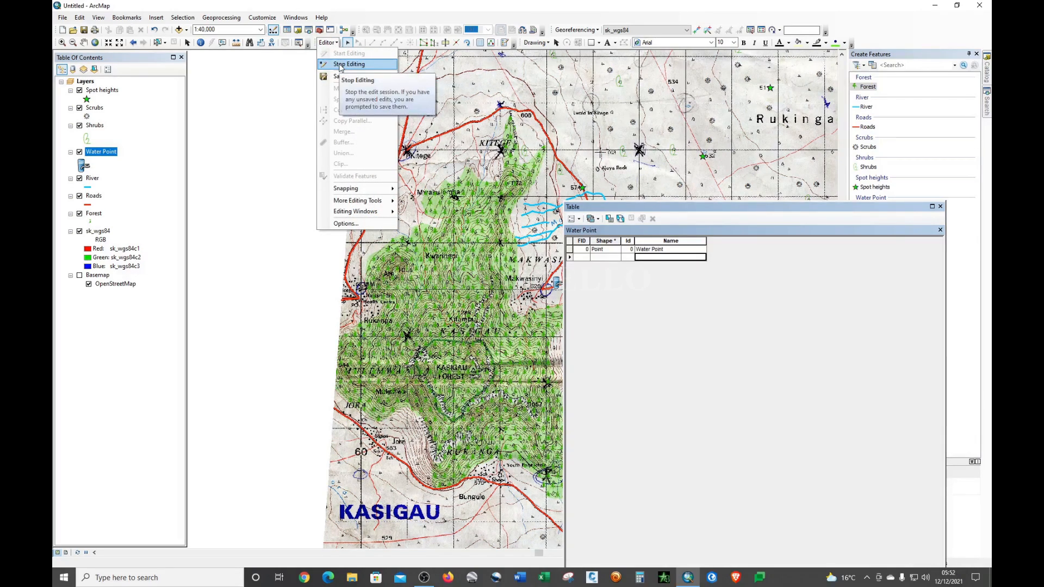
{"action": "left_click", "coordinate": [343, 76]}
{"action": "left_click", "coordinate": [329, 42]}
{"action": "left_click", "coordinate": [339, 64]}
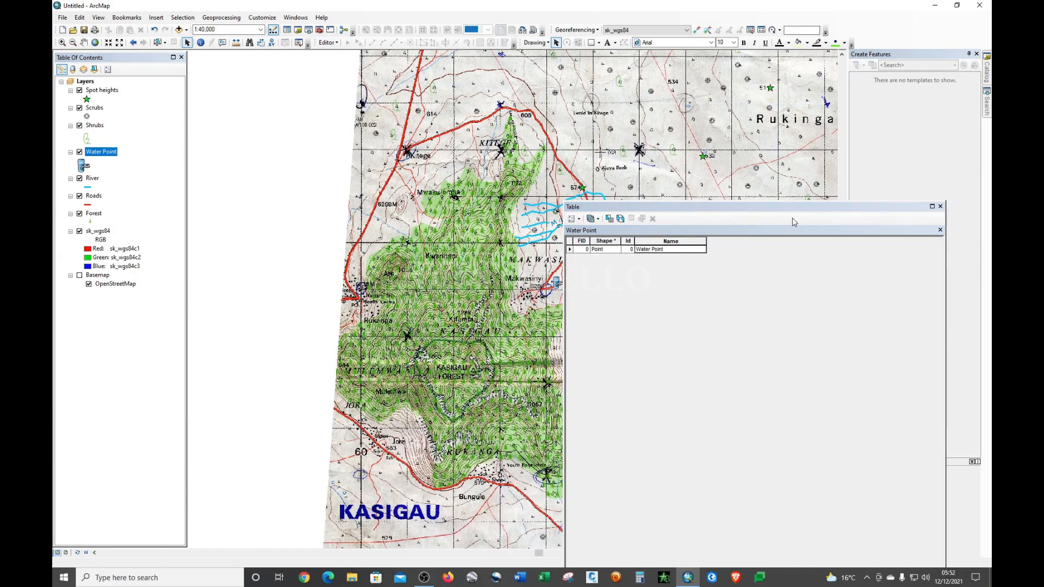
{"action": "left_click", "coordinate": [940, 207]}
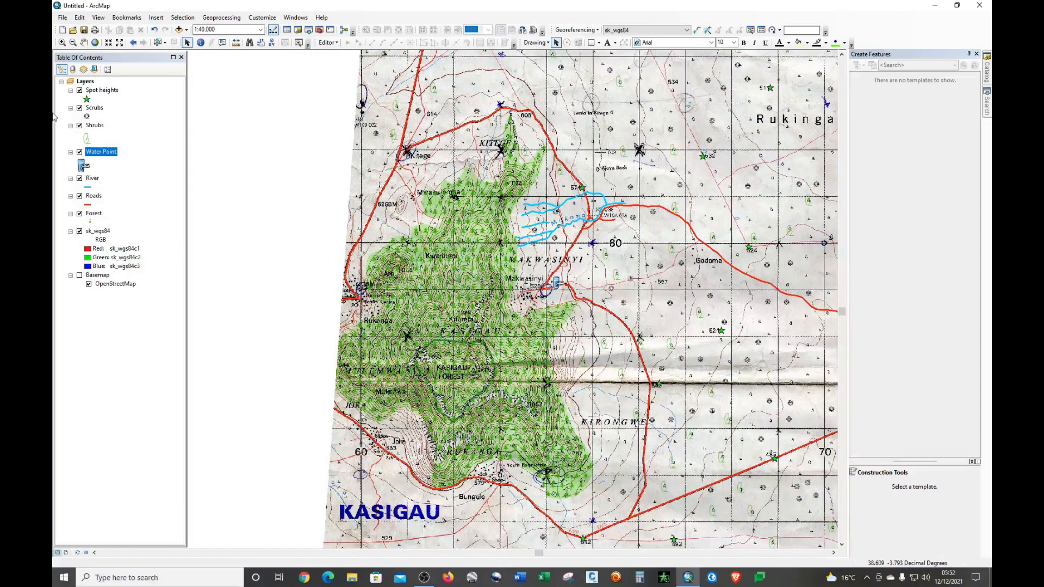
{"action": "right_click", "coordinate": [88, 154]}
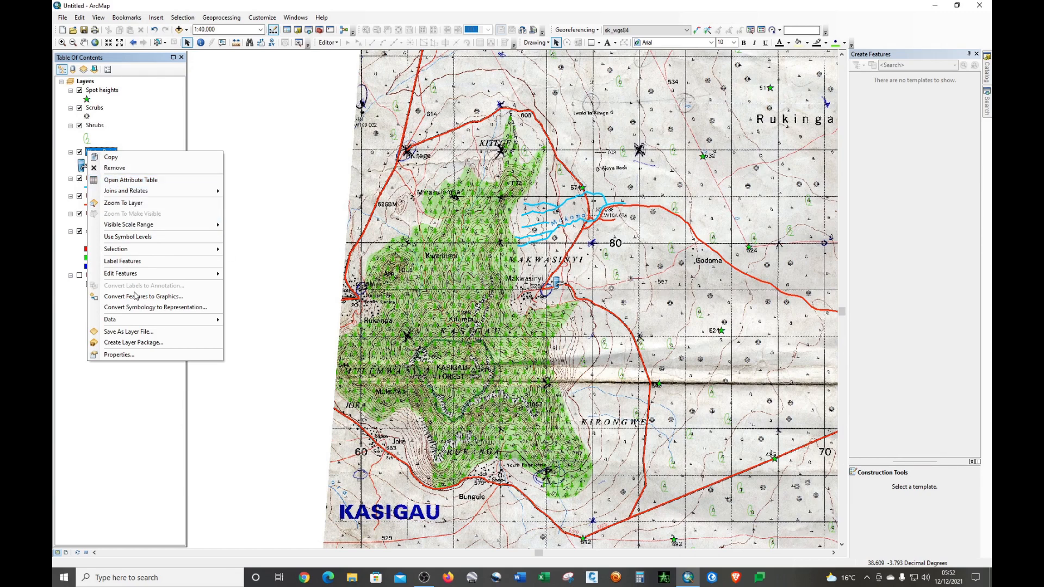
{"action": "left_click", "coordinate": [122, 355]}
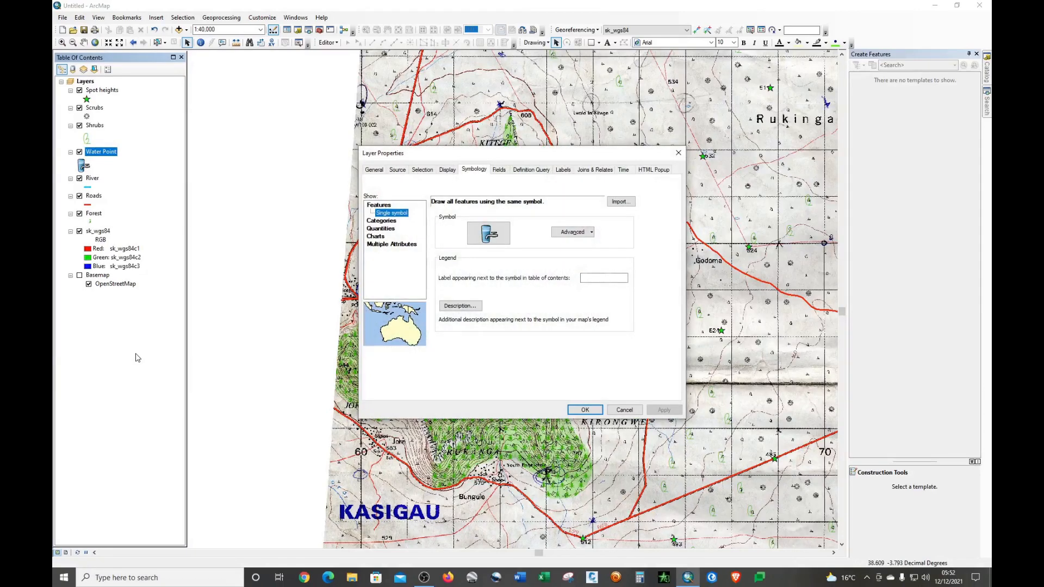
{"action": "left_click", "coordinate": [678, 153]}
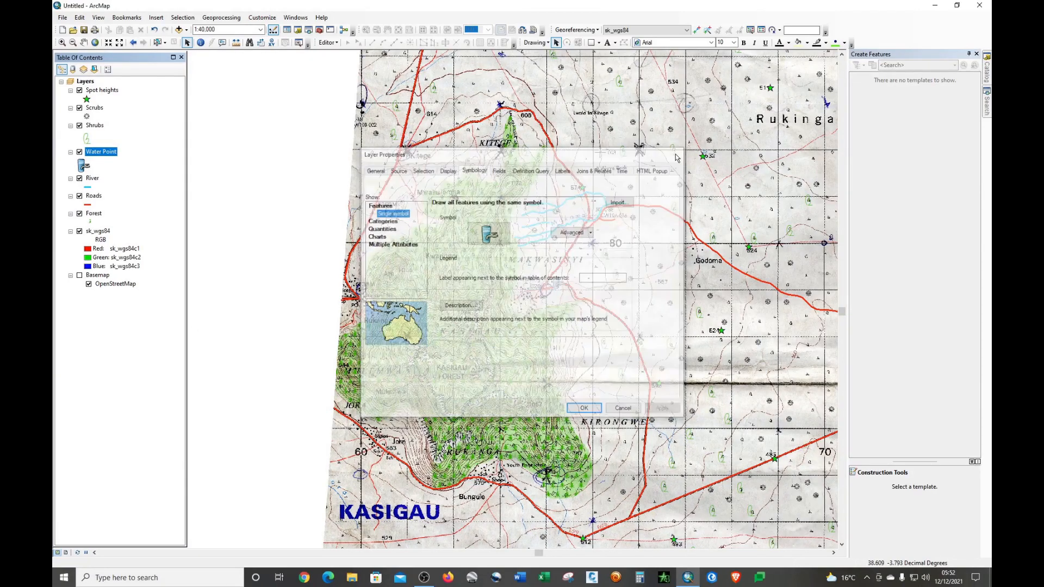
Turn on feature labels for the Water Point layer
{"action": "right_click", "coordinate": [113, 152]}
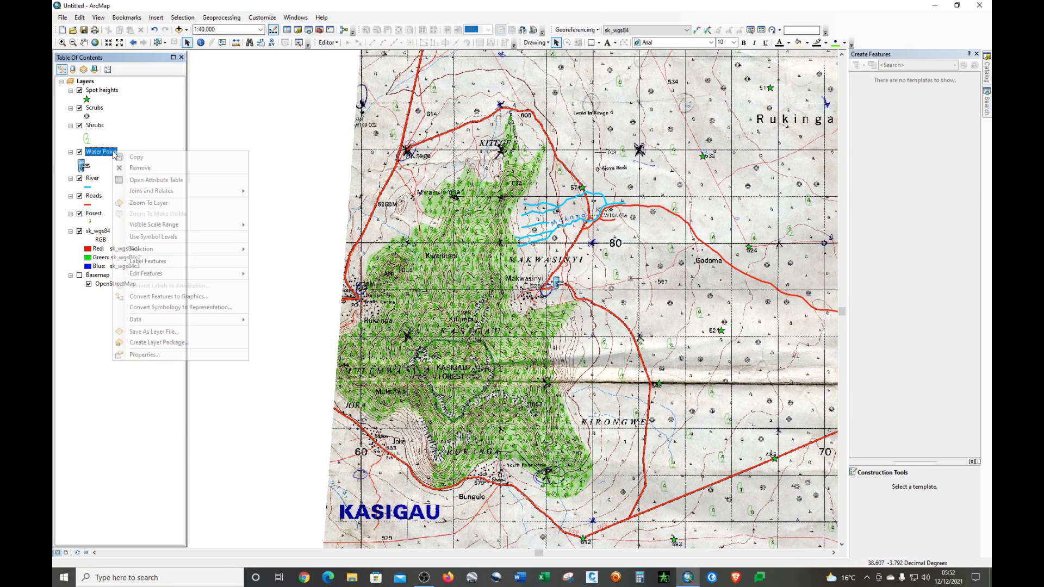
{"action": "left_click", "coordinate": [145, 261]}
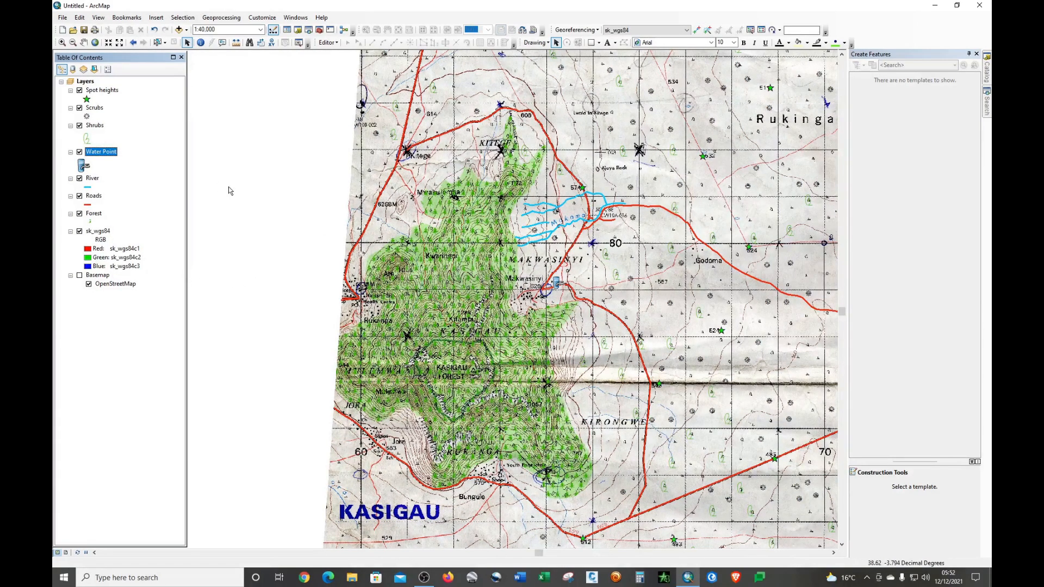
{"action": "scroll", "coordinate": [556, 248], "scroll_direction": "down", "scroll_amount": 3}
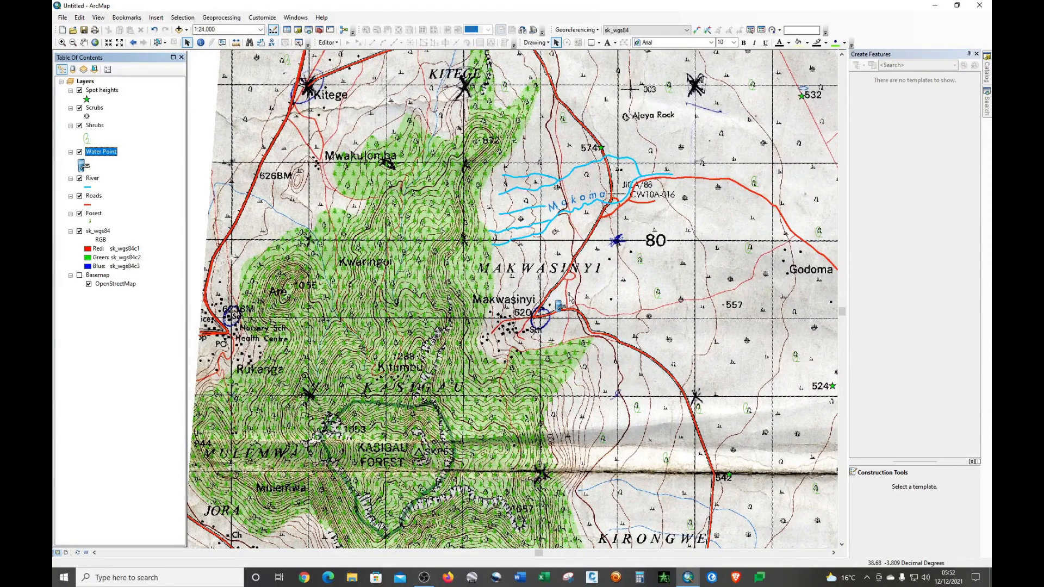
Check the Name entry in the Water Point attribute table and close the table again
{"action": "right_click", "coordinate": [98, 153]}
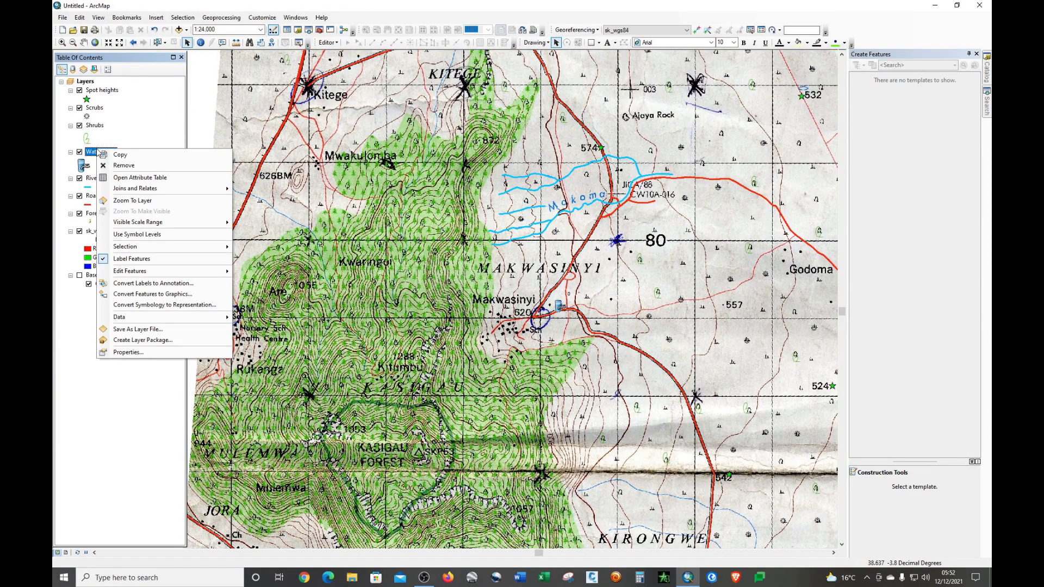
{"action": "left_click", "coordinate": [126, 180]}
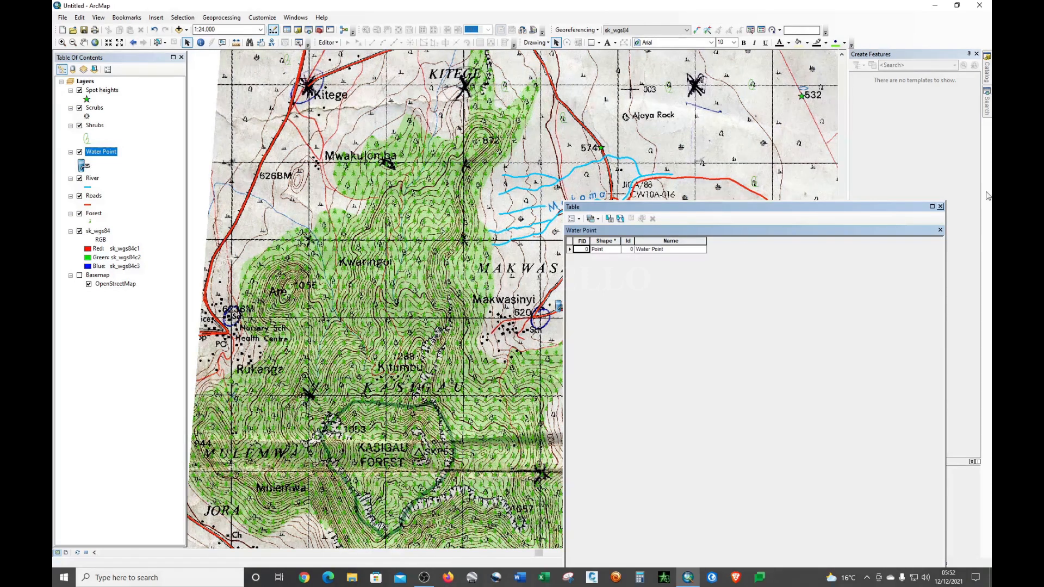
{"action": "left_click", "coordinate": [941, 207]}
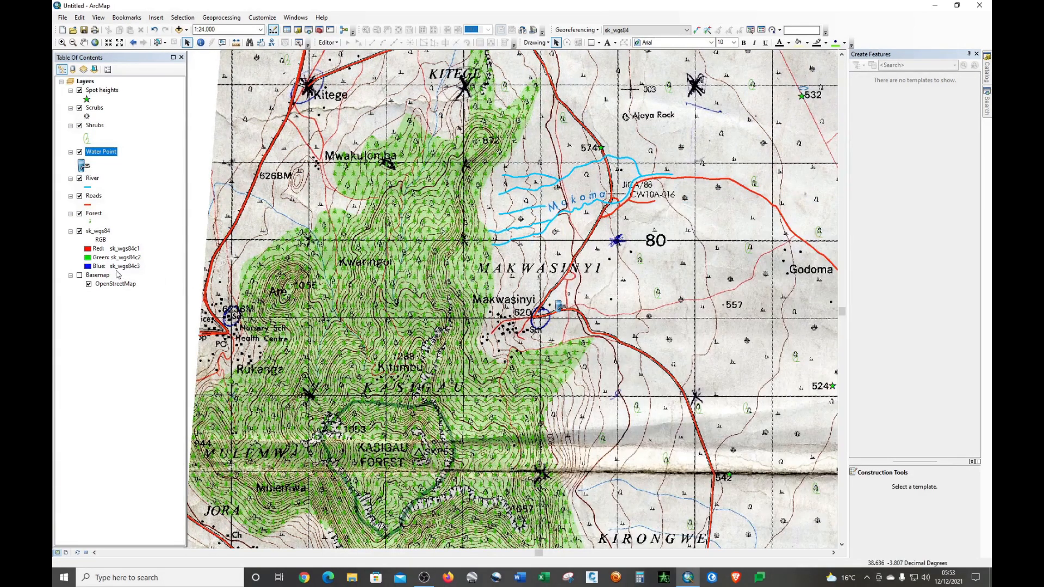
Open the Water Point layer's label properties and set the label field to Name
{"action": "right_click", "coordinate": [97, 152]}
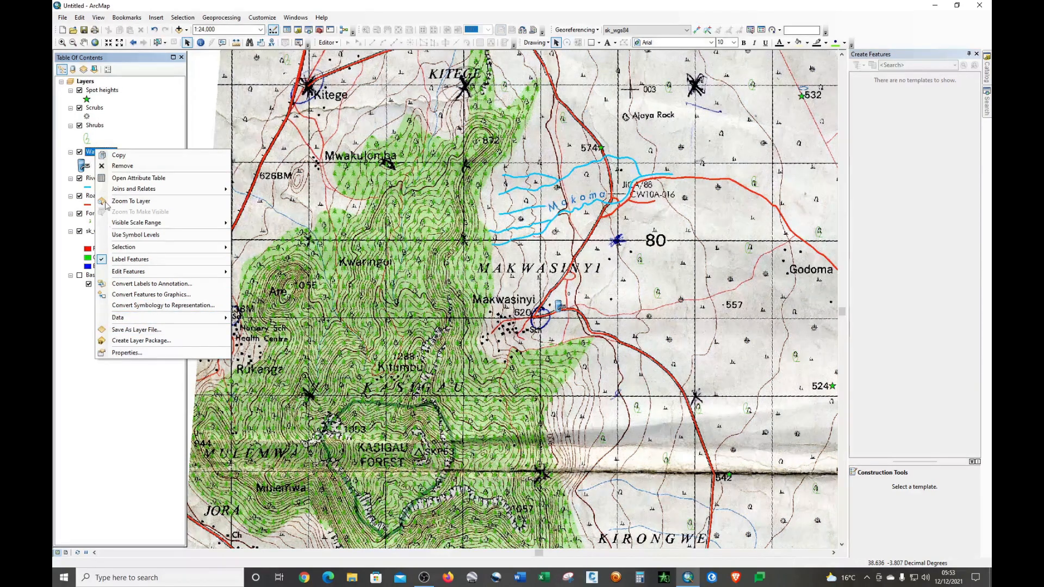
{"action": "left_click", "coordinate": [127, 352]}
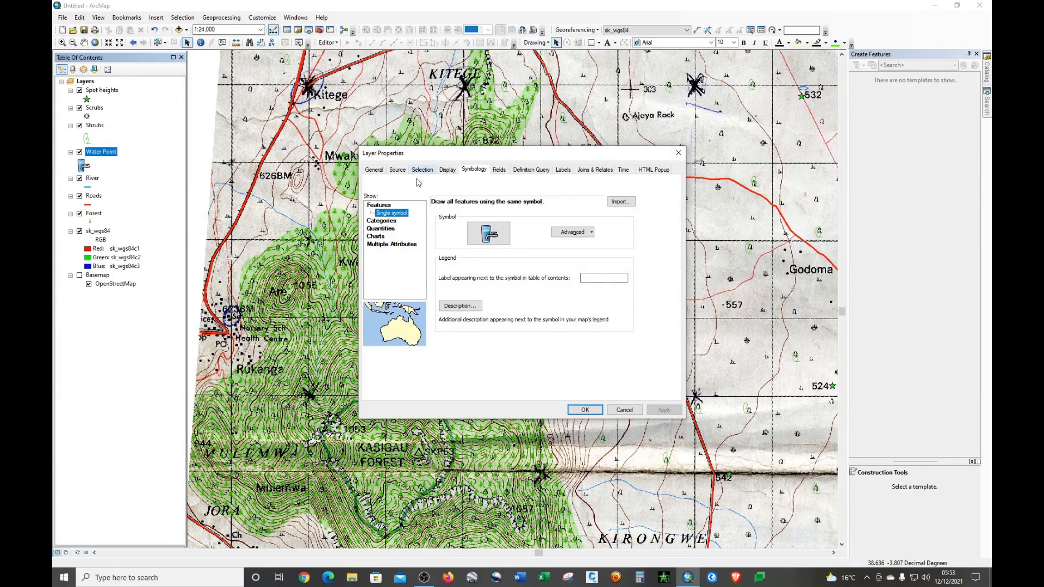
{"action": "left_click", "coordinate": [563, 170]}
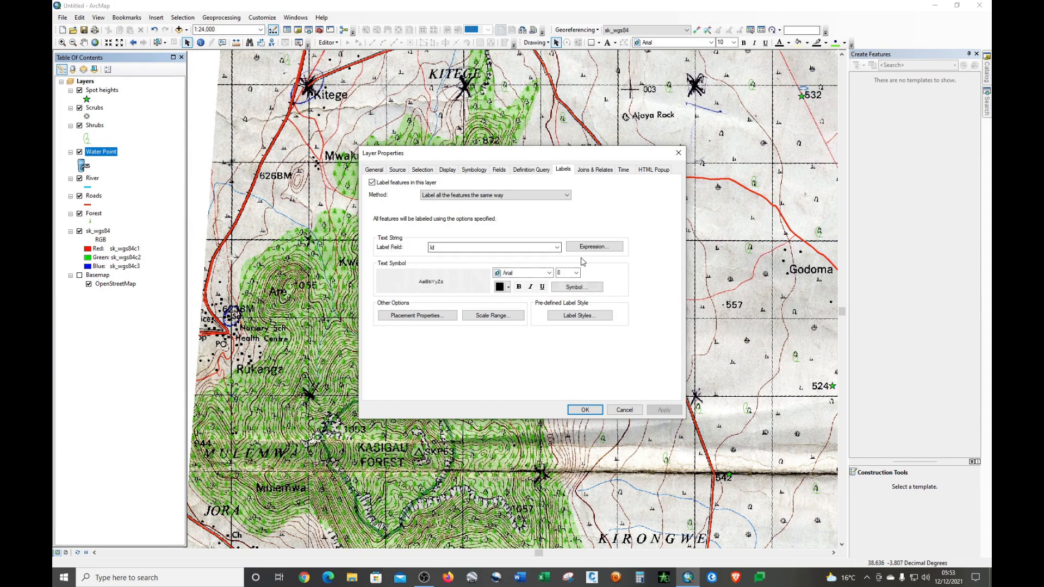
{"action": "left_click", "coordinate": [557, 248]}
{"action": "left_click", "coordinate": [450, 269]}
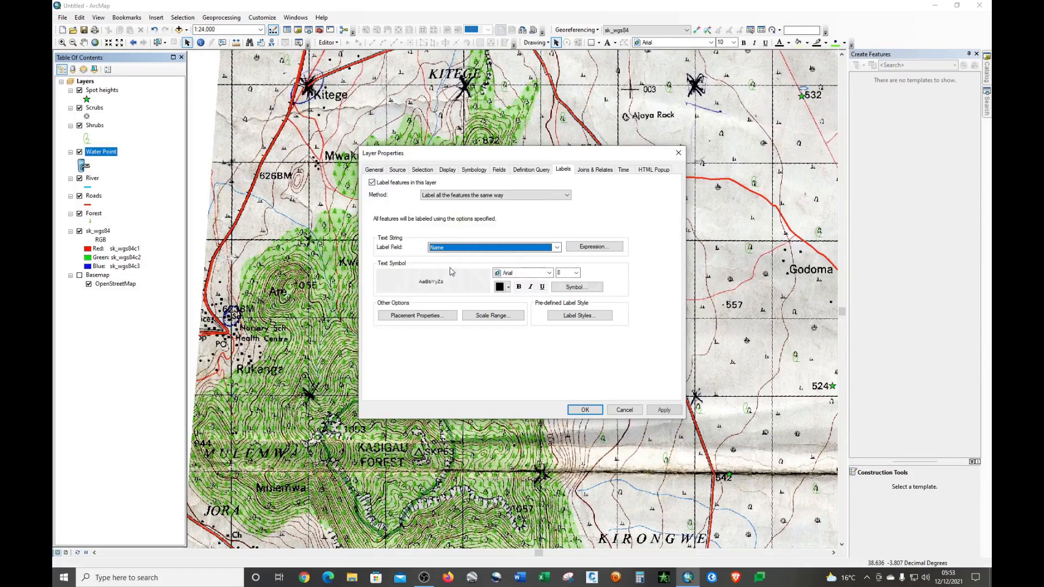
Format the Water Point labels in Times New Roman, size 14, blue and not bold, and apply the layer properties
{"action": "left_click", "coordinate": [549, 273]}
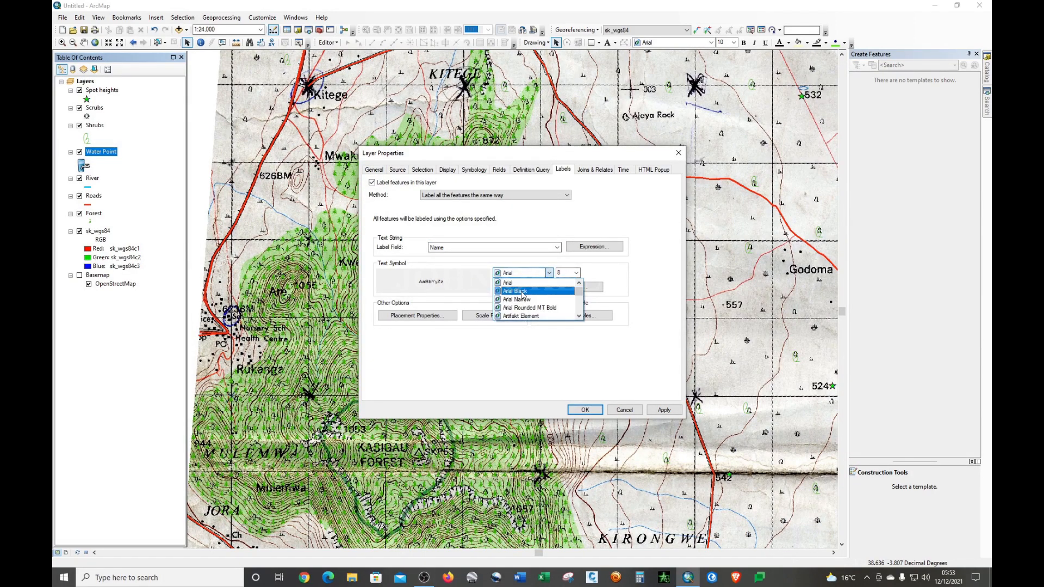
{"action": "type", "text": "ti"}
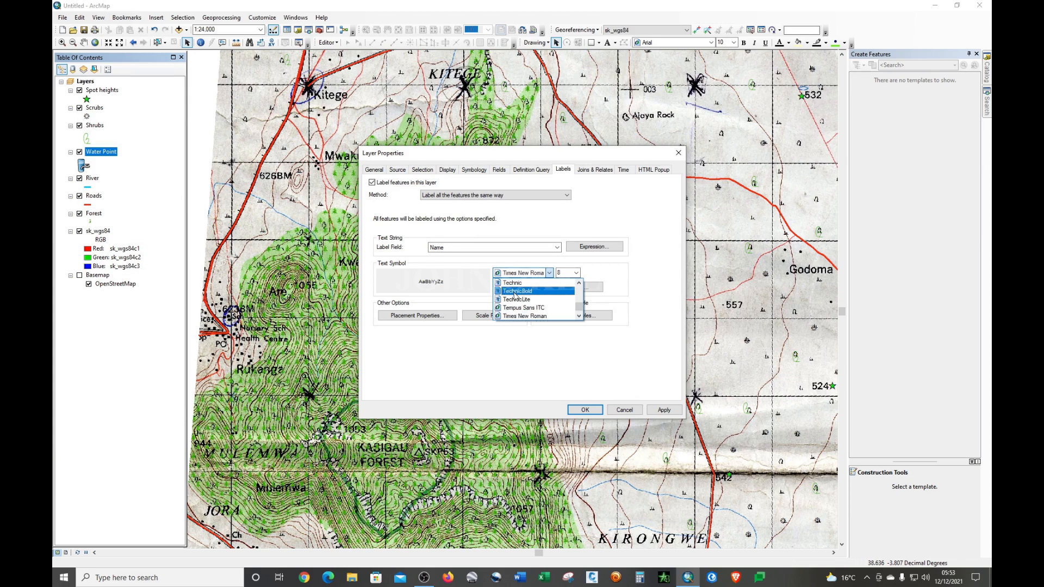
{"action": "left_click", "coordinate": [523, 316]}
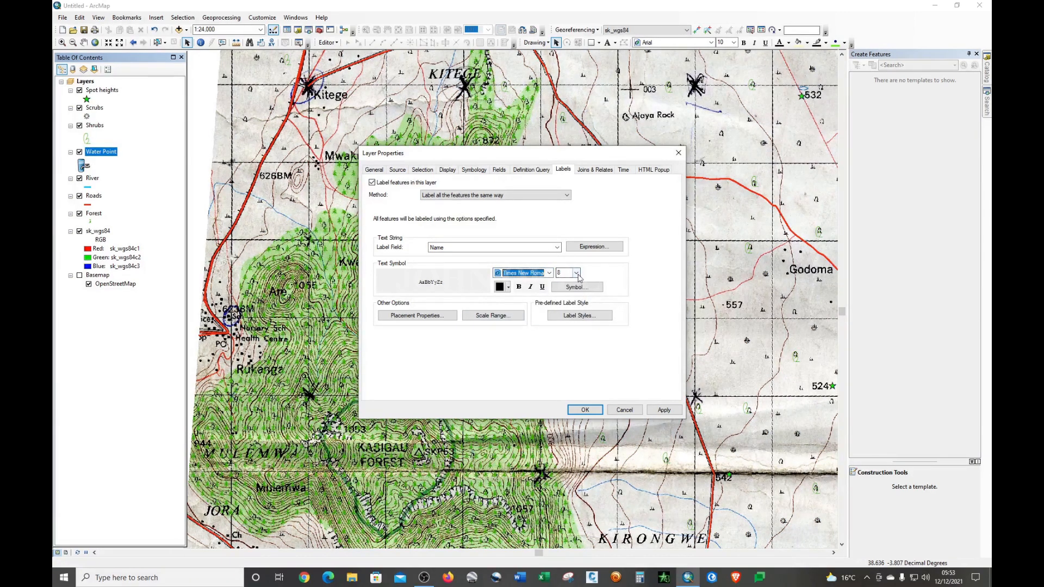
{"action": "left_click", "coordinate": [572, 273]}
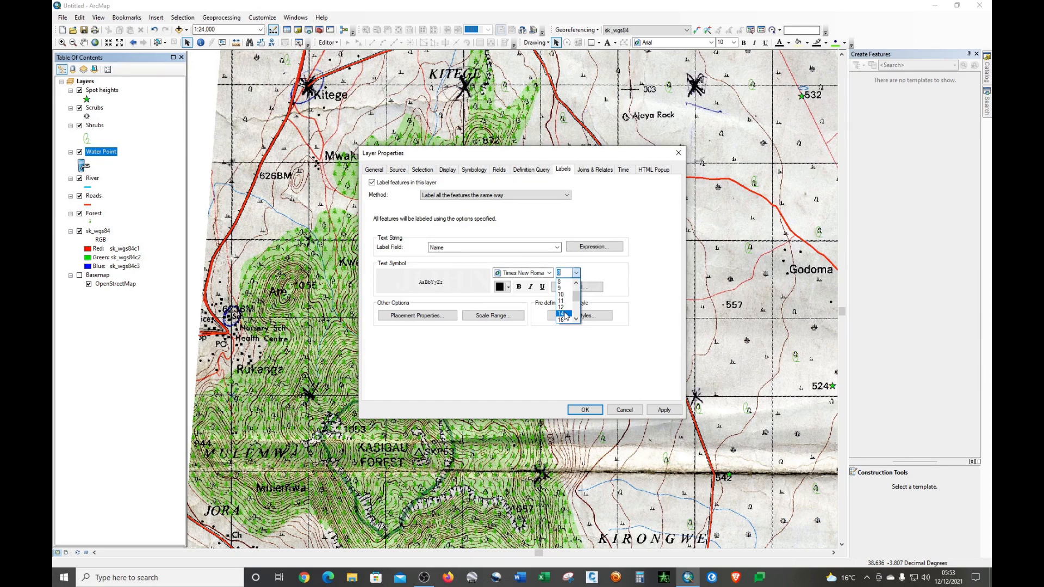
{"action": "left_click", "coordinate": [566, 314]}
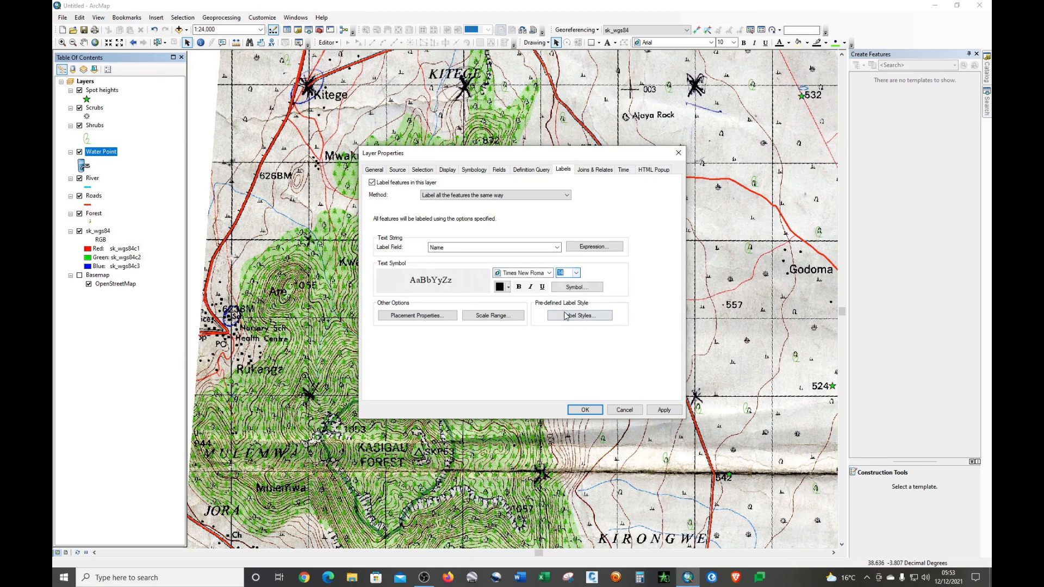
{"action": "left_click", "coordinate": [505, 287]}
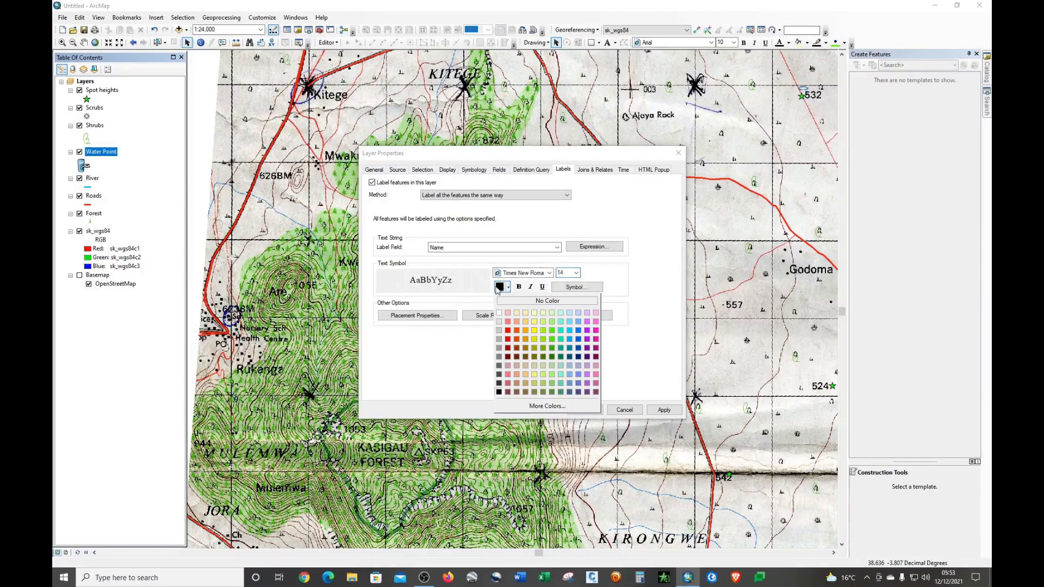
{"action": "left_click", "coordinate": [578, 338]}
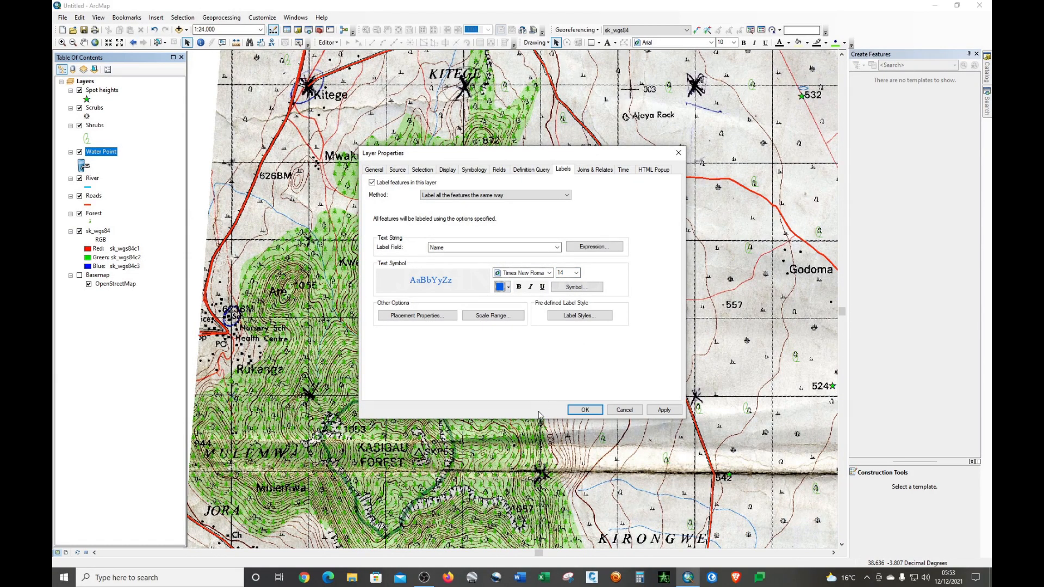
{"action": "left_click", "coordinate": [519, 287]}
{"action": "left_click", "coordinate": [518, 288]}
{"action": "left_click", "coordinate": [663, 410]}
{"action": "left_click", "coordinate": [585, 409]}
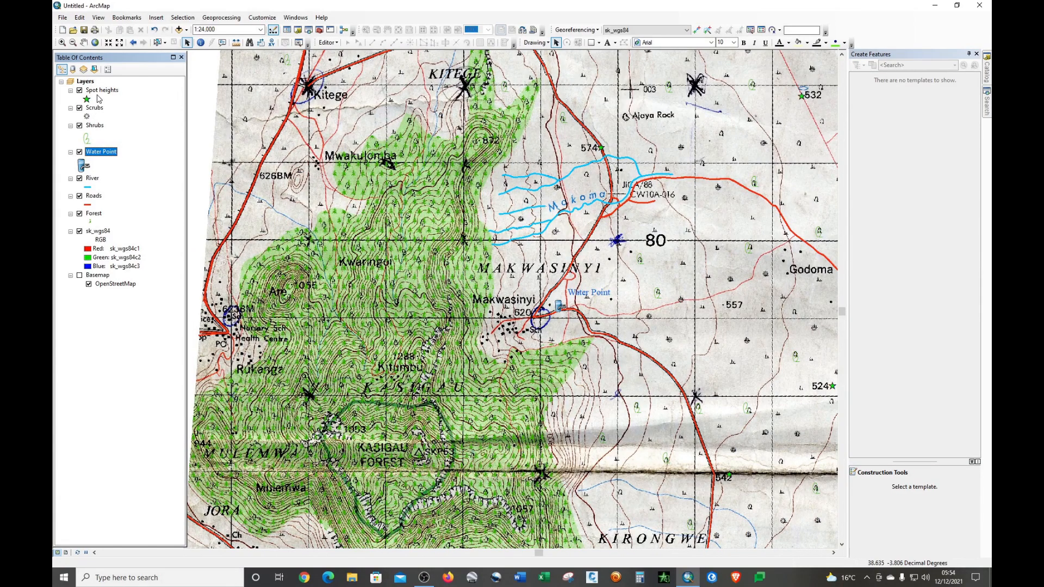
Open the Forest layer's label properties and set the label field to Name
{"action": "left_click", "coordinate": [95, 213]}
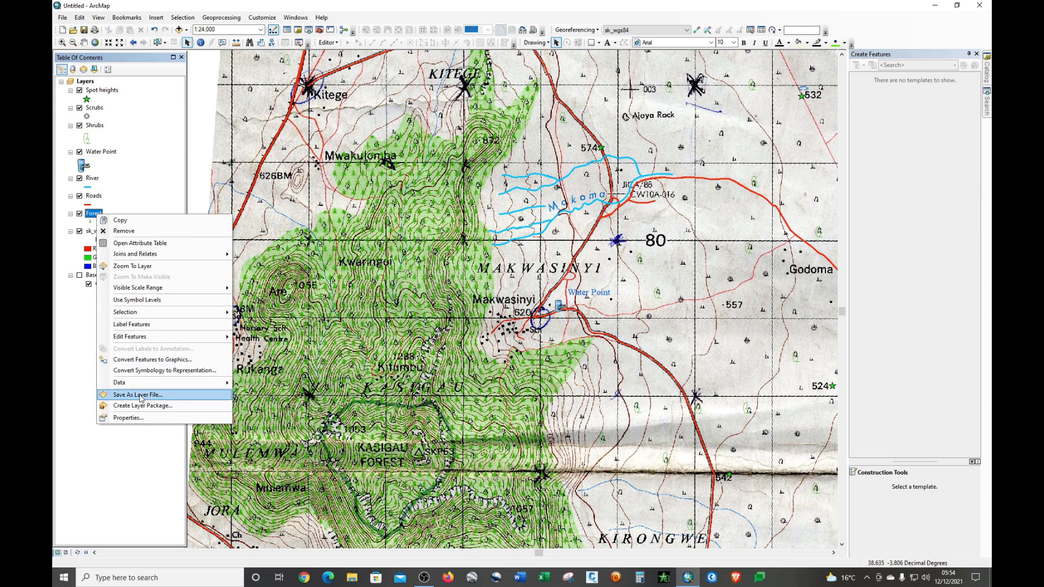
{"action": "left_click", "coordinate": [131, 417]}
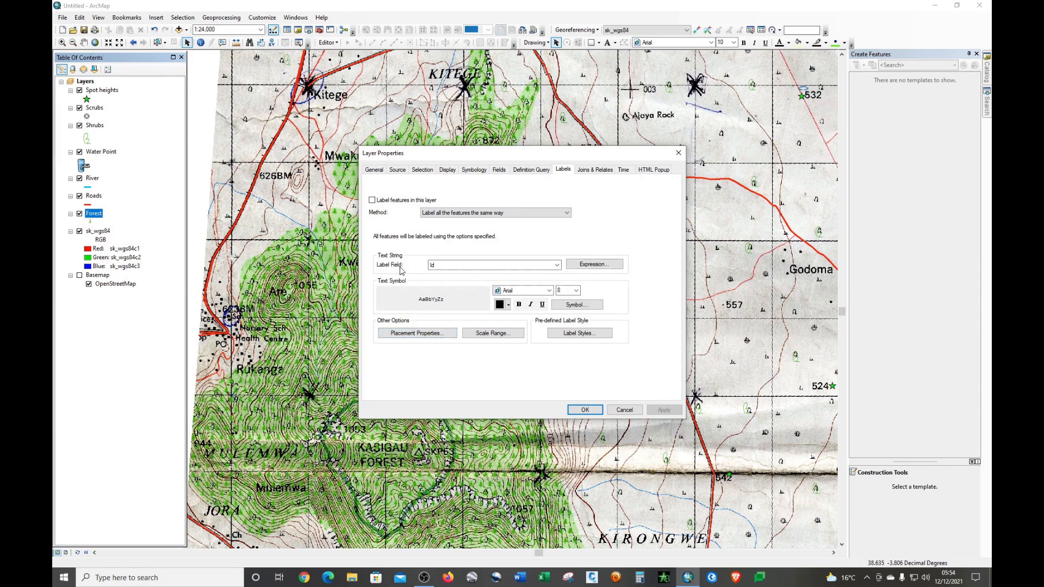
{"action": "left_click", "coordinate": [557, 266]}
{"action": "left_click", "coordinate": [516, 275]}
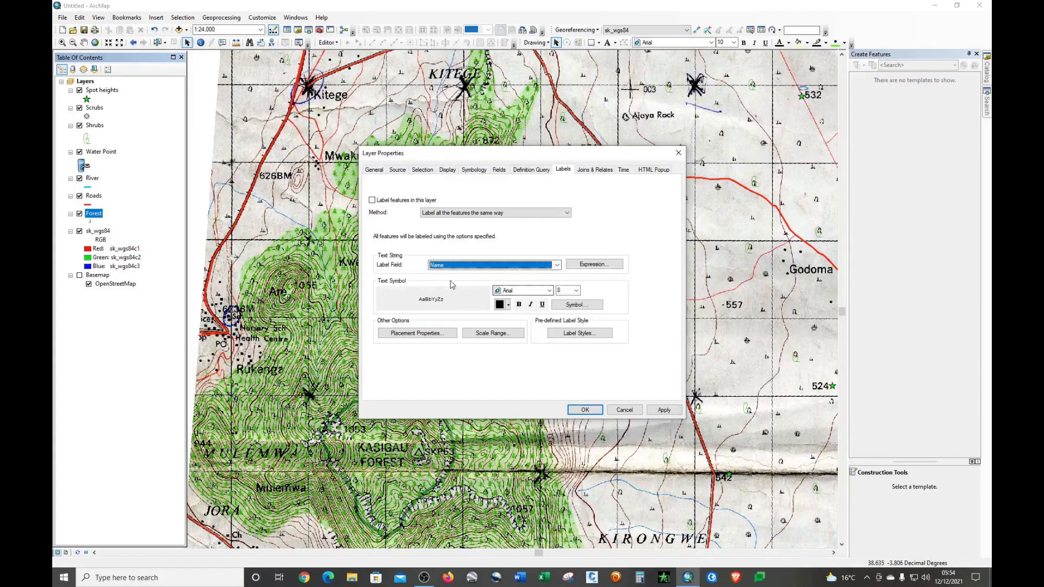
Format the Forest labels in bold Times New Roman, size 16
{"action": "left_click", "coordinate": [547, 292]}
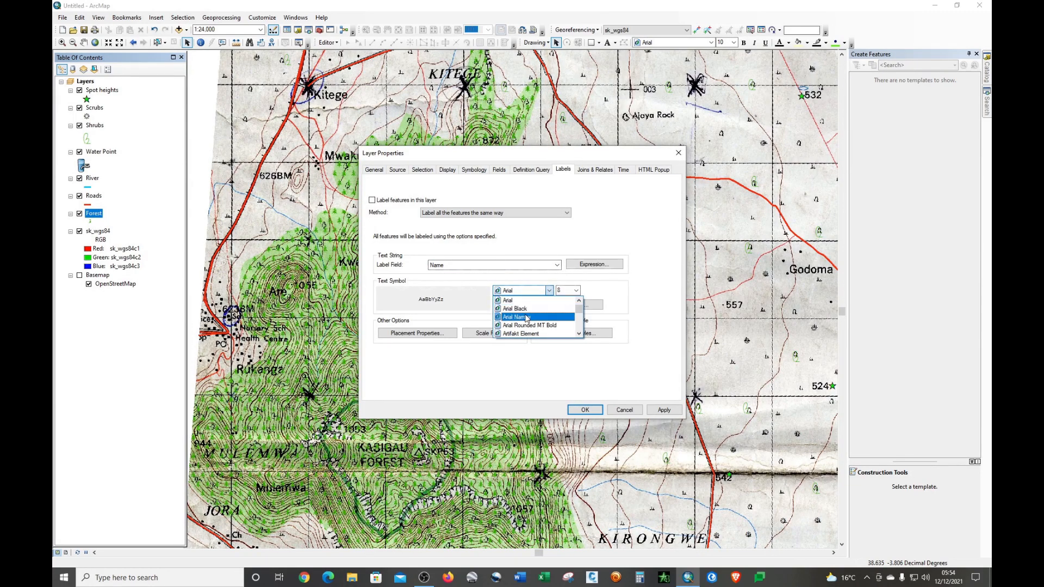
{"action": "type", "text": "ti"}
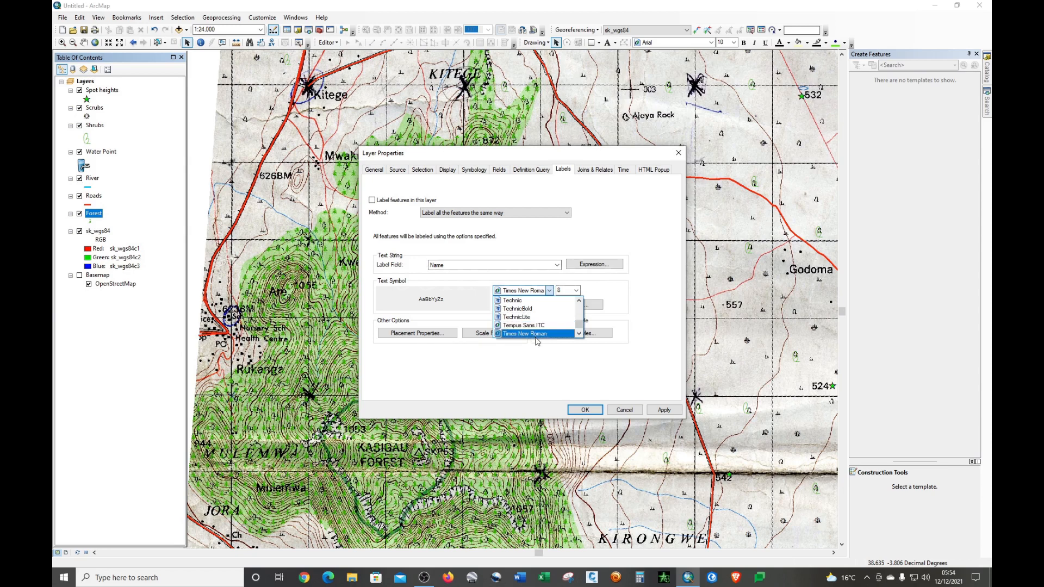
{"action": "left_click", "coordinate": [537, 336]}
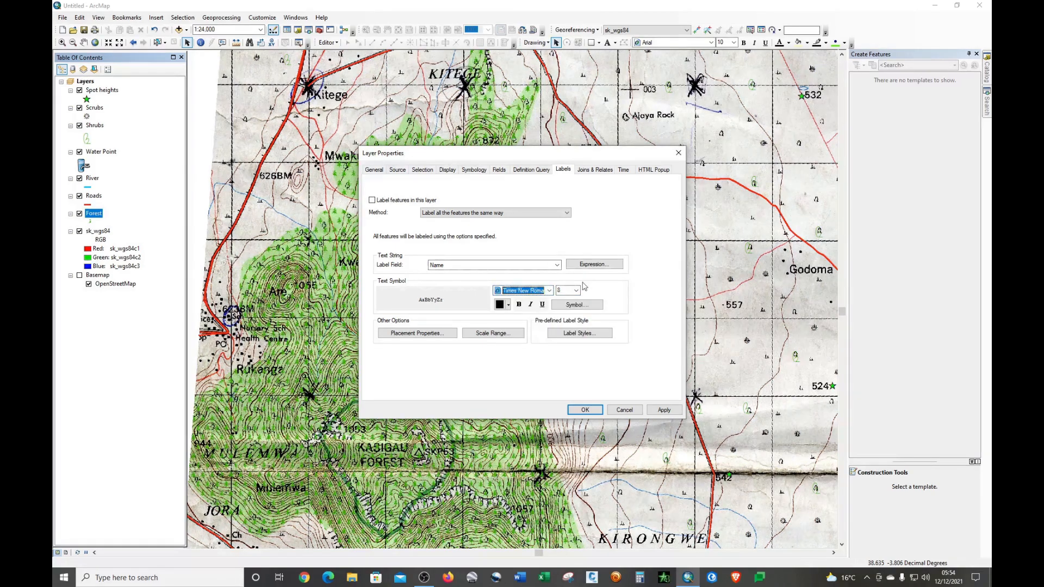
{"action": "left_click", "coordinate": [577, 292]}
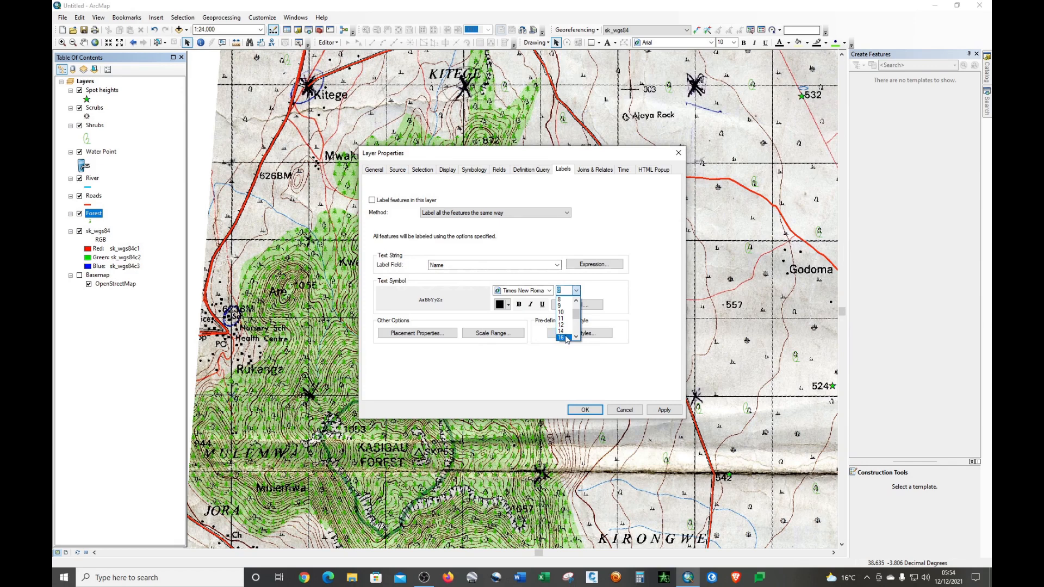
{"action": "left_click", "coordinate": [561, 338]}
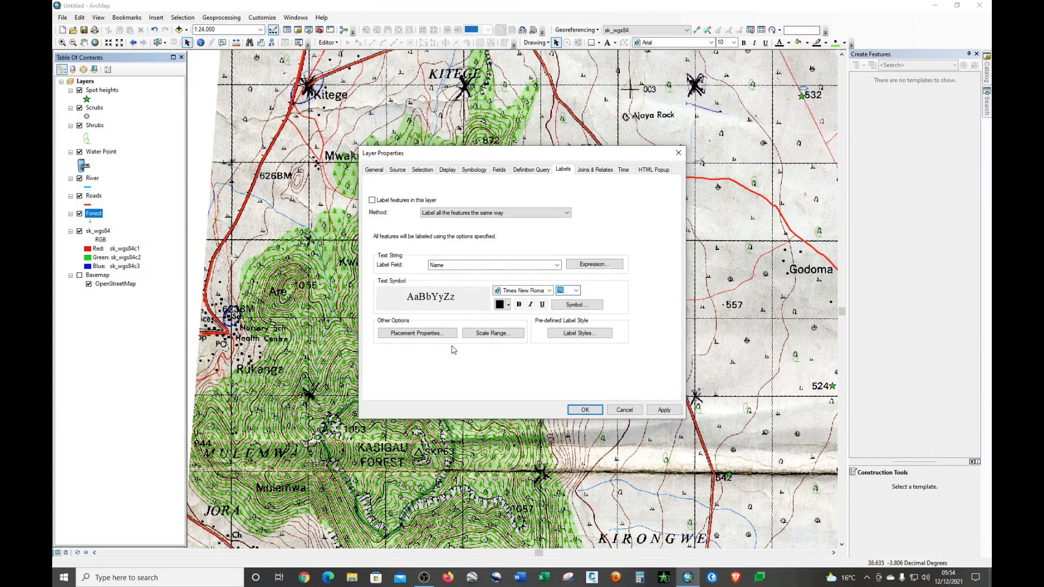
{"action": "left_click", "coordinate": [519, 305]}
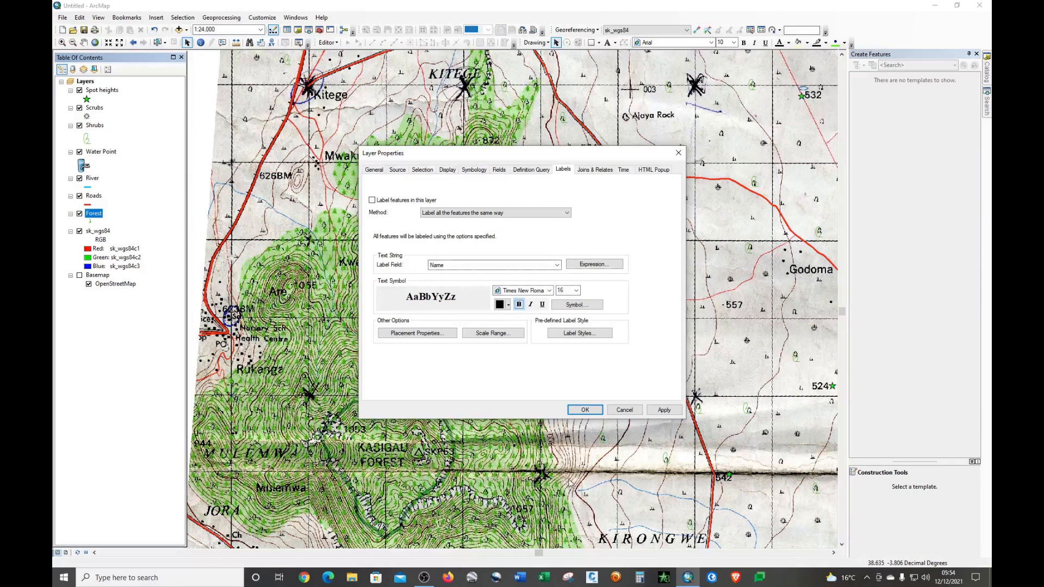
{"action": "left_click", "coordinate": [499, 306]}
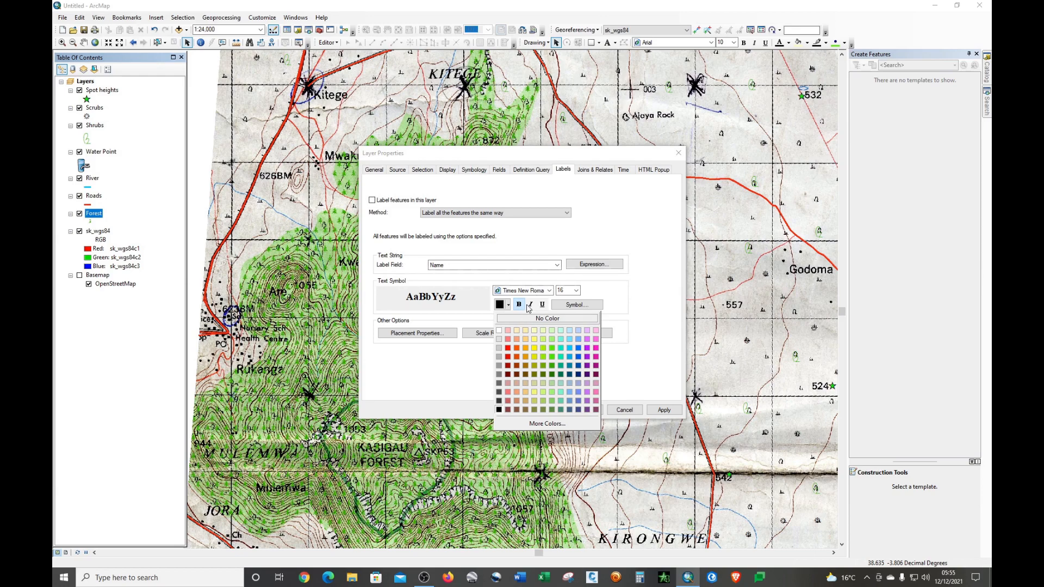
{"action": "left_click", "coordinate": [465, 375]}
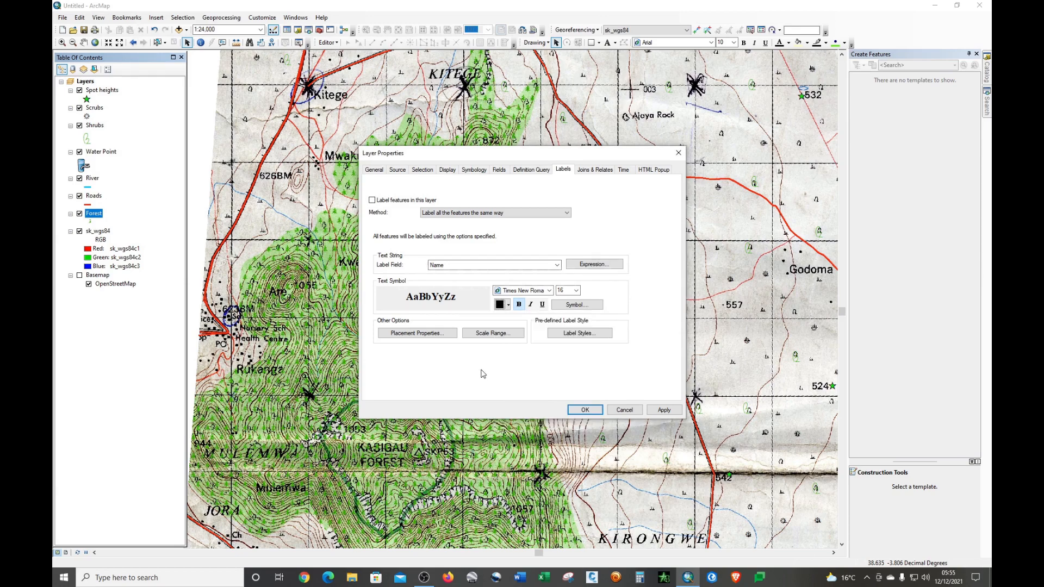
Apply the Forest layer properties and turn on labelling for its features
{"action": "left_click", "coordinate": [663, 410]}
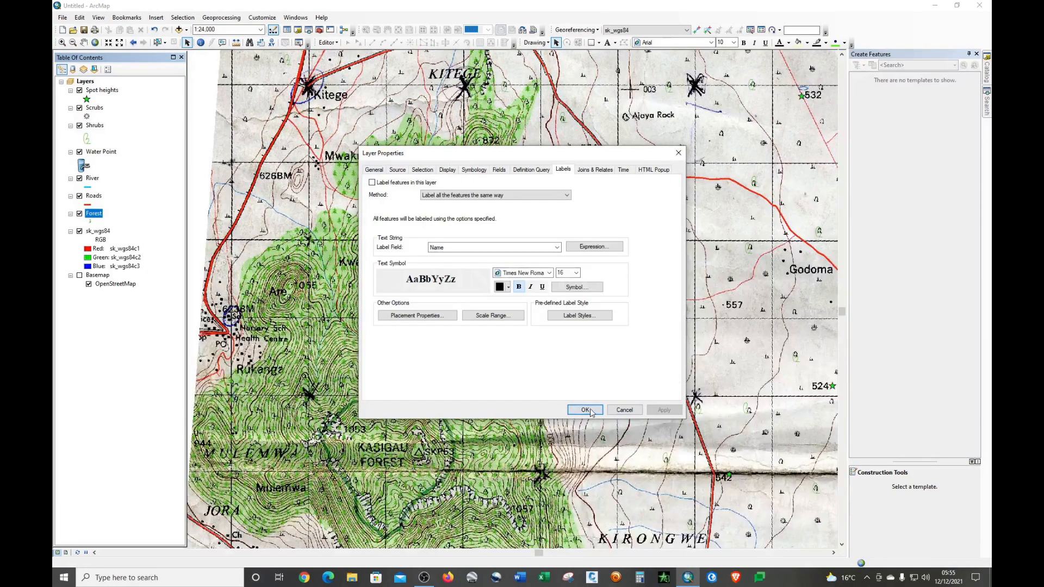
{"action": "left_click", "coordinate": [589, 413]}
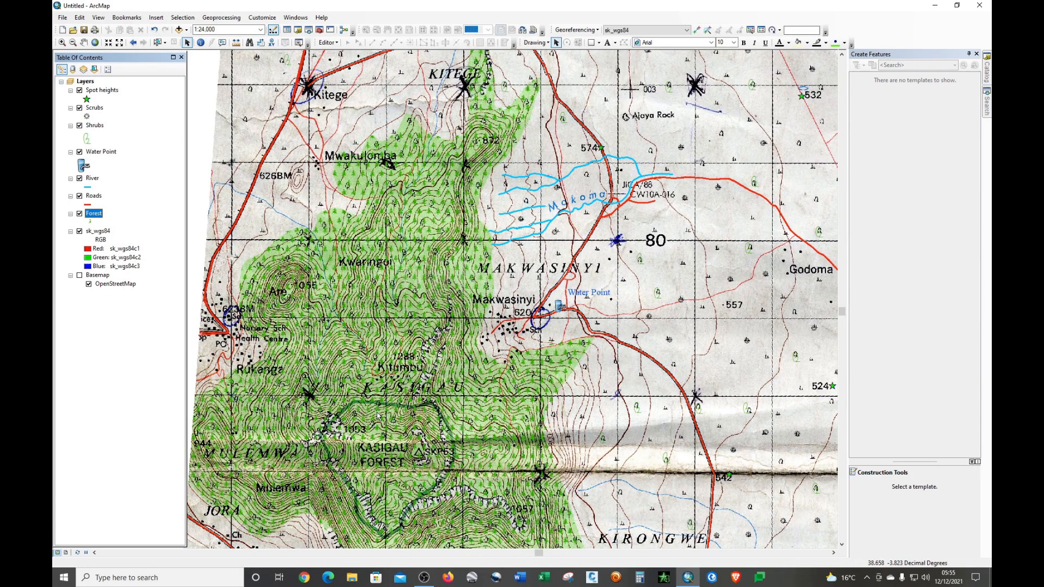
{"action": "right_click", "coordinate": [96, 215]}
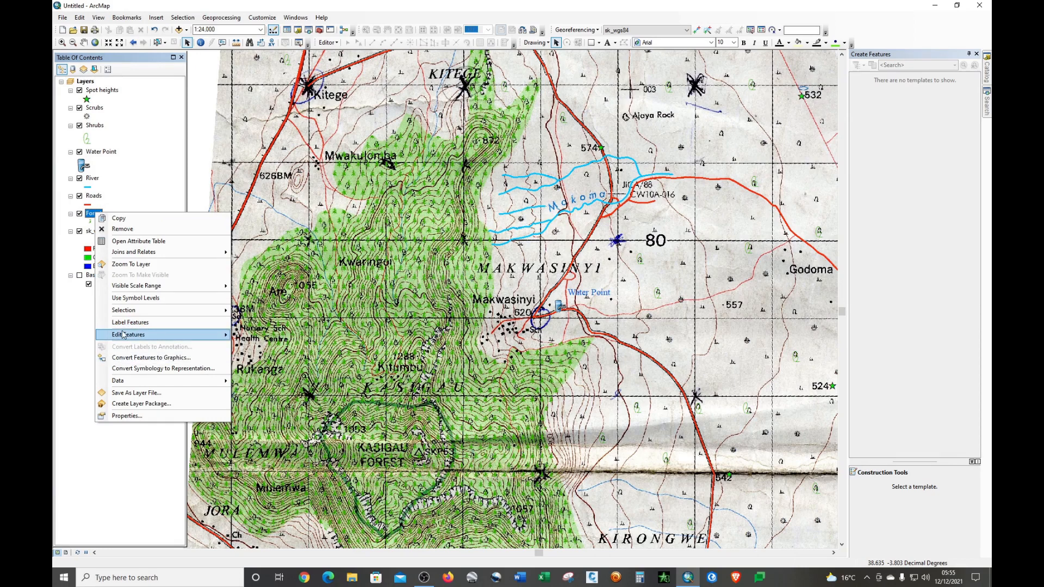
{"action": "left_click", "coordinate": [141, 323]}
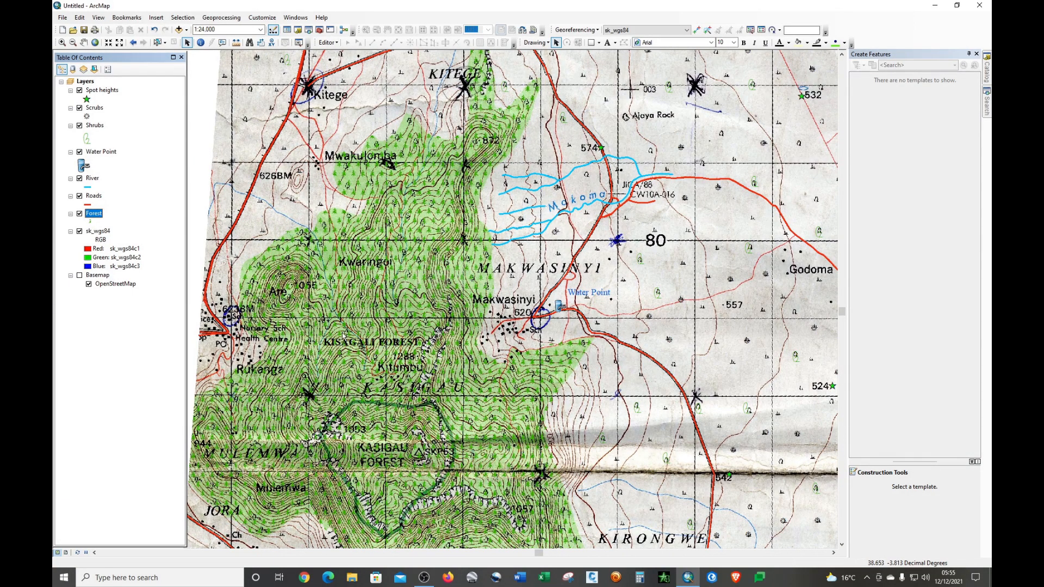
Reopen the Forest layer's label properties and set the label text colour to green
{"action": "right_click", "coordinate": [97, 216]}
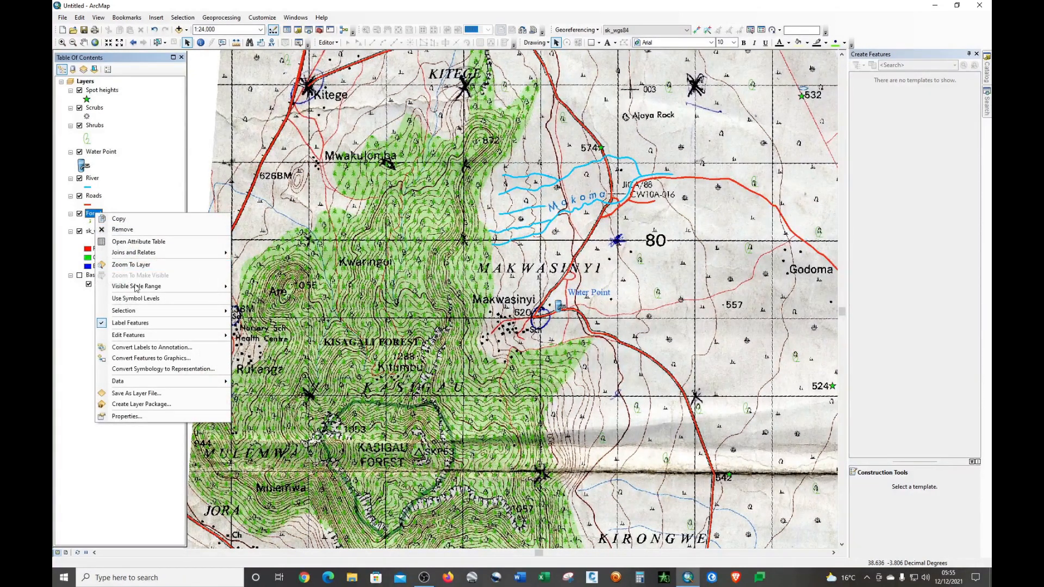
{"action": "left_click", "coordinate": [156, 417]}
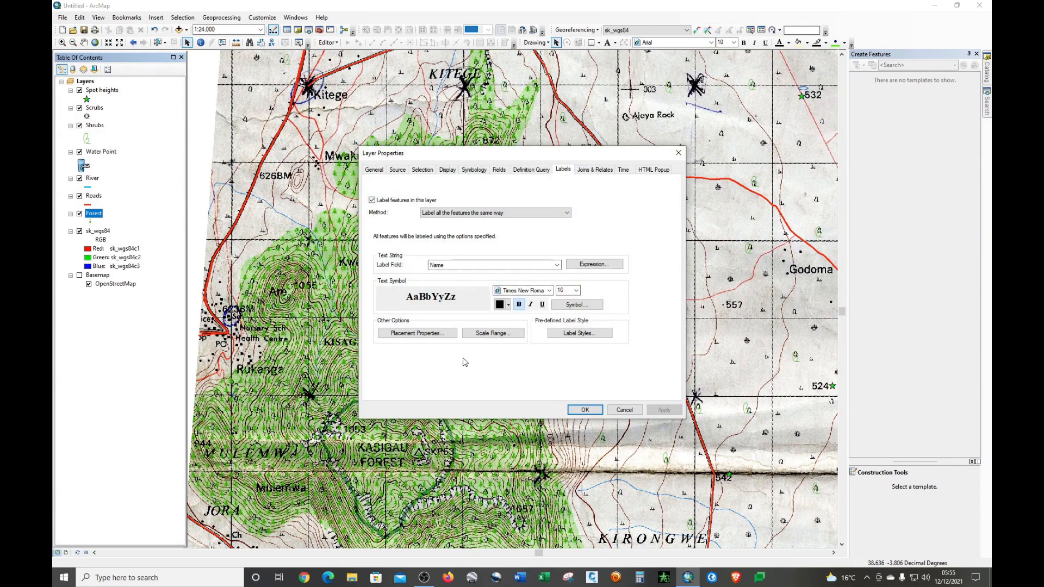
{"action": "left_click", "coordinate": [499, 304]}
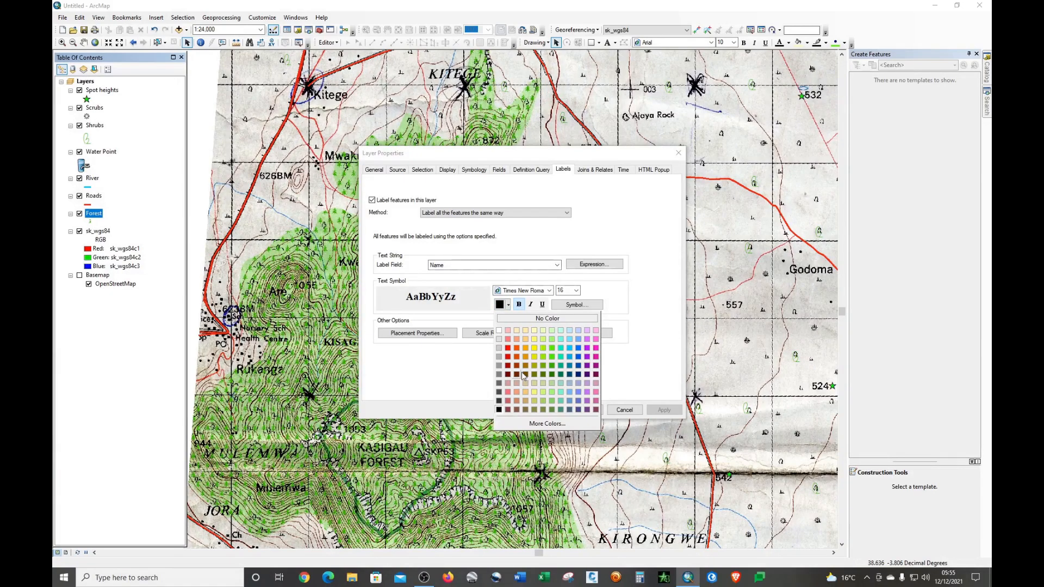
{"action": "left_click", "coordinate": [552, 365]}
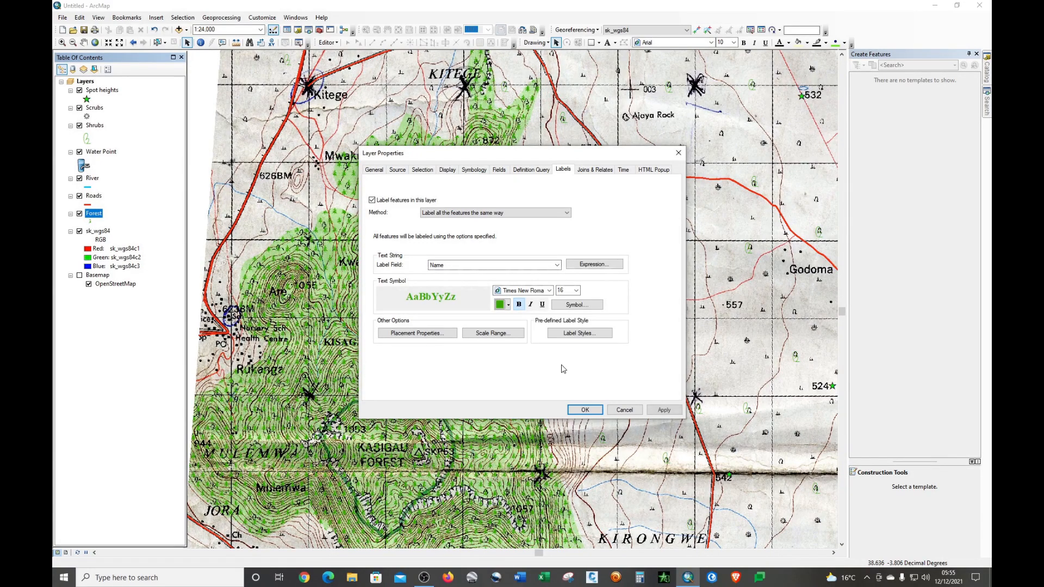
Add a text background to the Forest label symbol and open the background's properties
{"action": "left_click", "coordinate": [575, 305]}
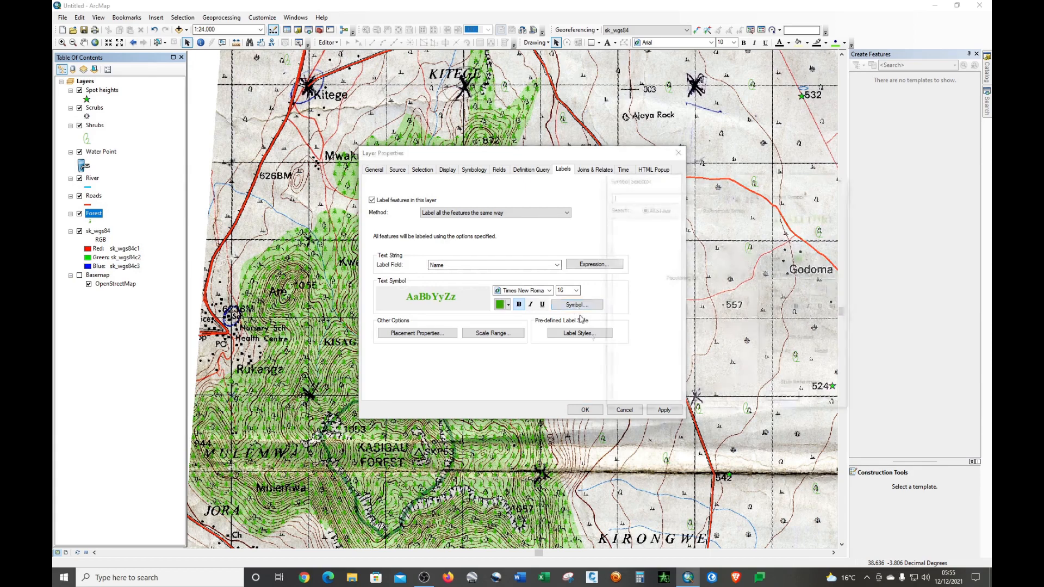
{"action": "left_click", "coordinate": [800, 338]}
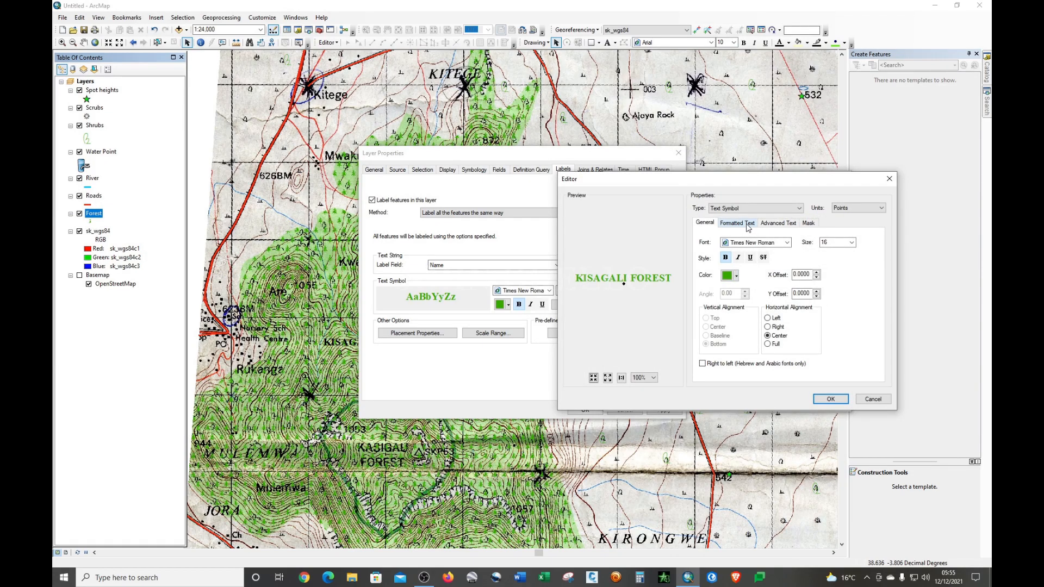
{"action": "left_click", "coordinate": [775, 224]}
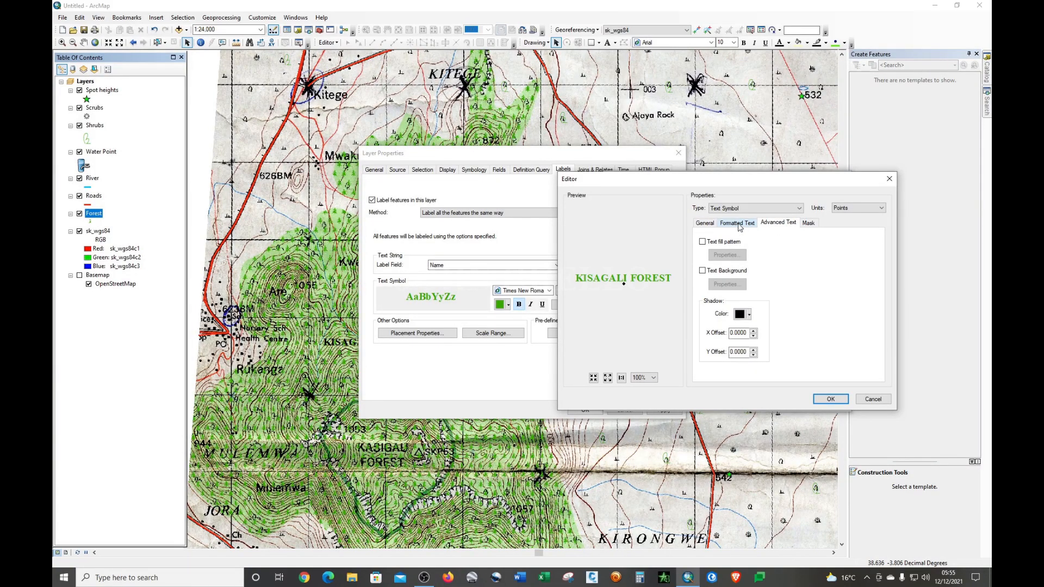
{"action": "left_click", "coordinate": [703, 271]}
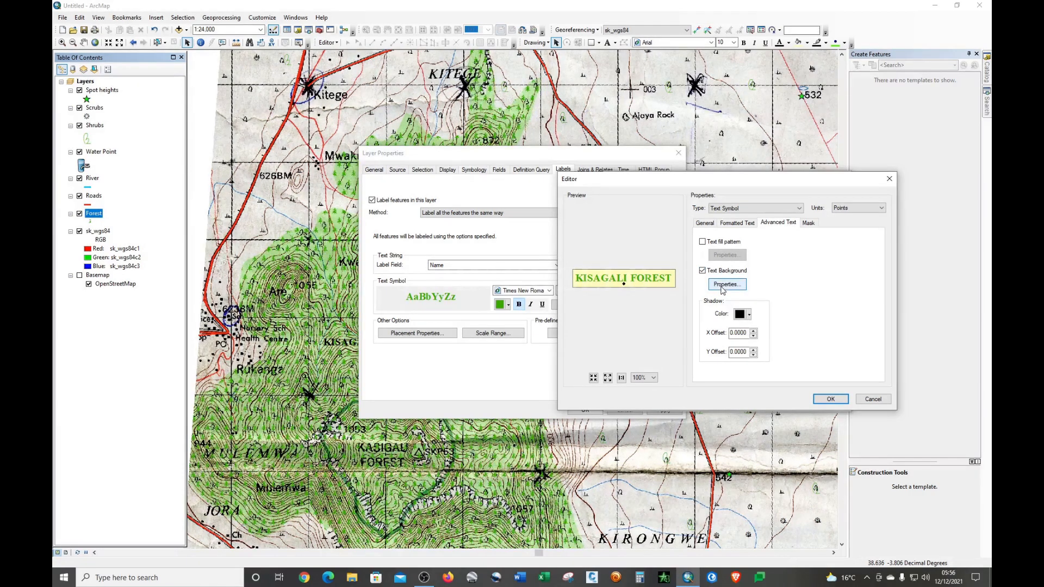
{"action": "left_click", "coordinate": [723, 285]}
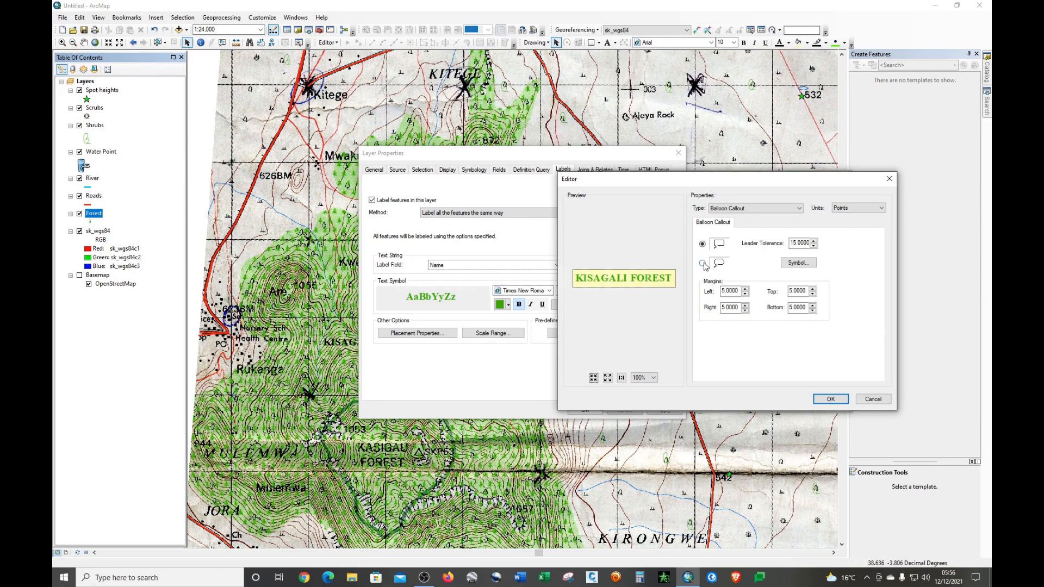
Give the label's balloon callout background a white fill and apply the Forest layer properties
{"action": "left_click", "coordinate": [797, 264]}
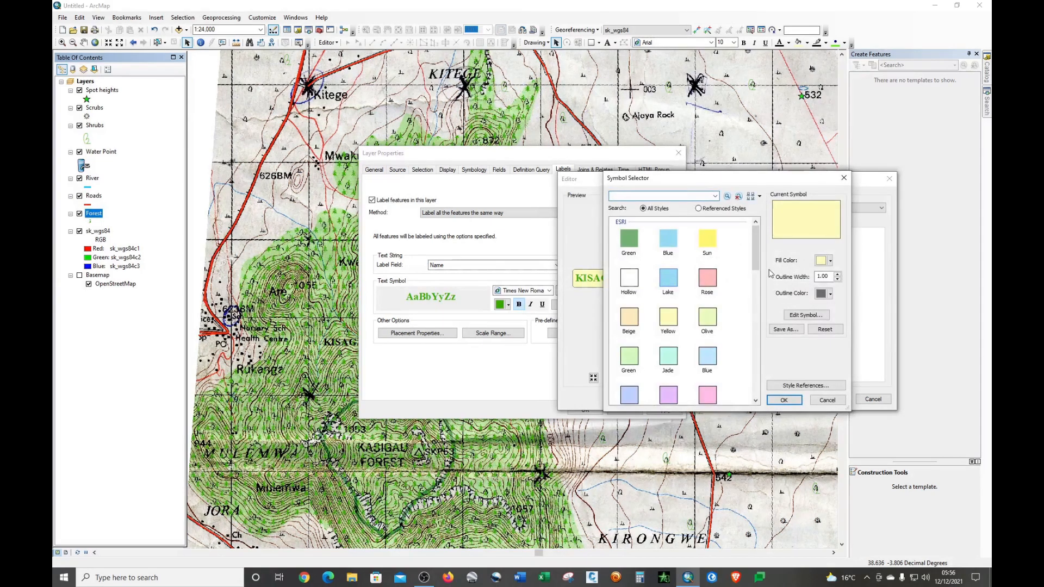
{"action": "left_click", "coordinate": [820, 261]}
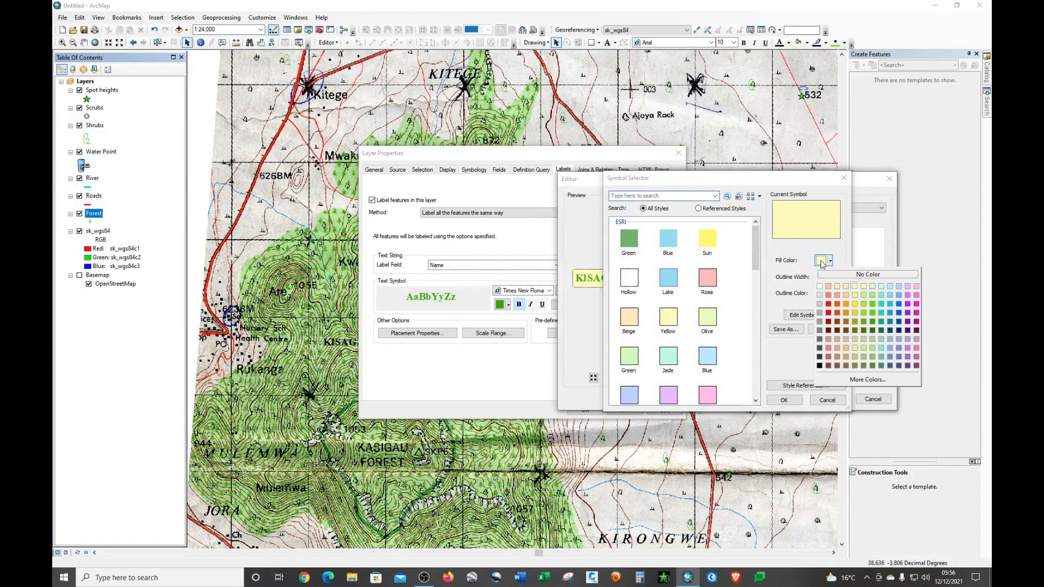
{"action": "left_click", "coordinate": [821, 287]}
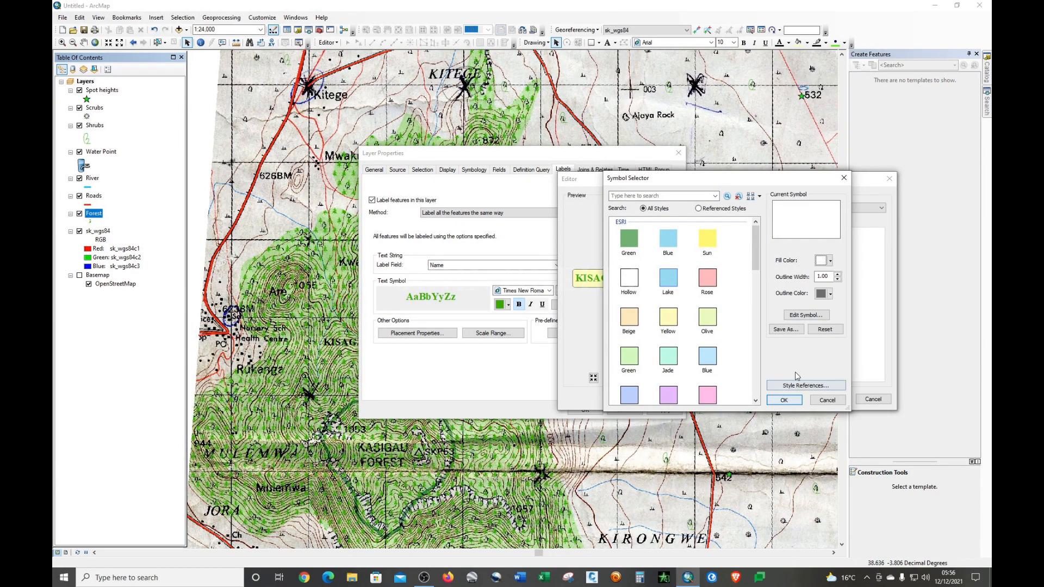
{"action": "left_click", "coordinate": [785, 401]}
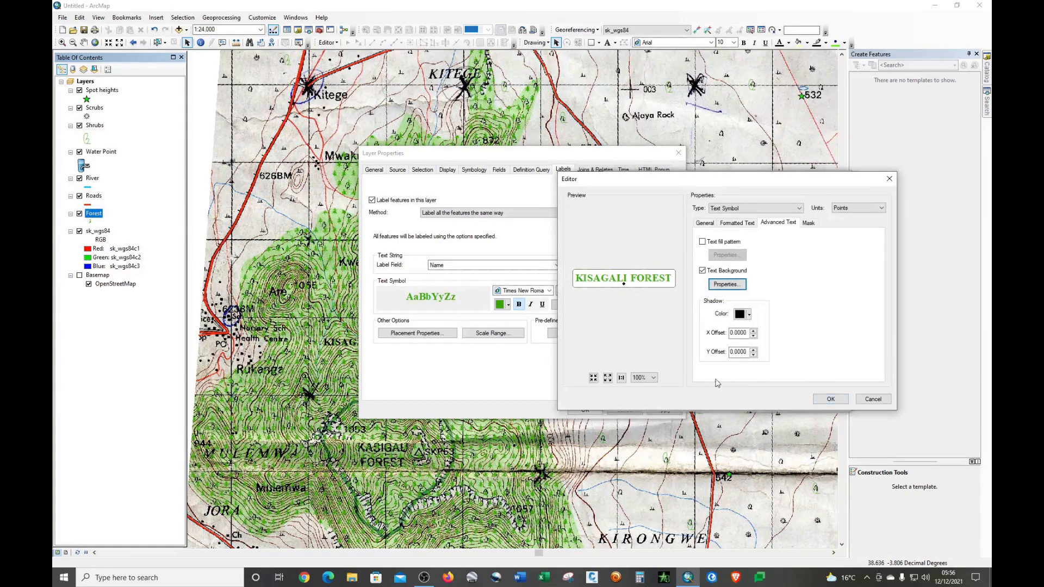
{"action": "left_click", "coordinate": [823, 399]}
{"action": "left_click", "coordinate": [776, 403]}
{"action": "left_click", "coordinate": [662, 409]}
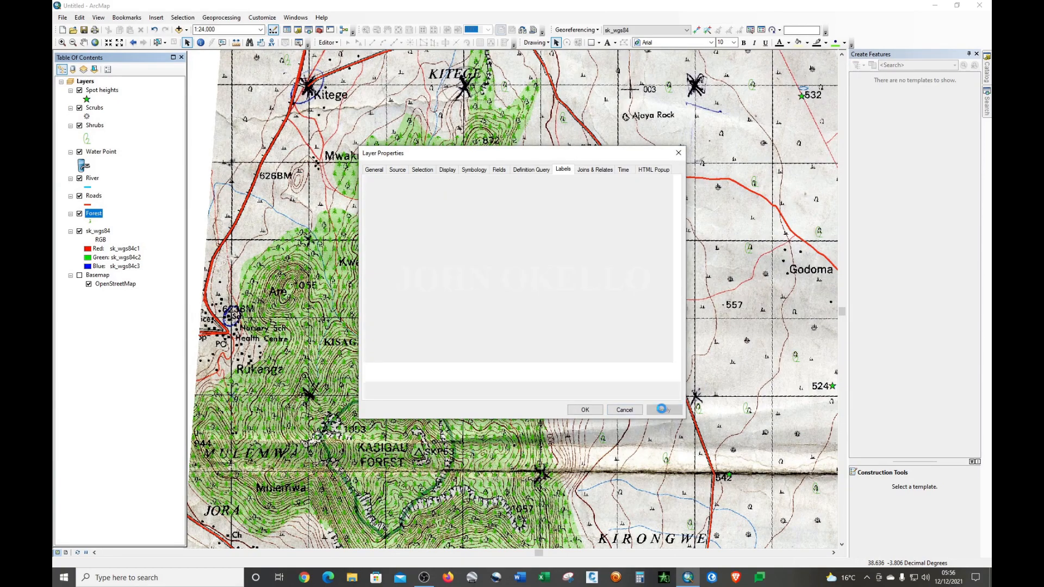
{"action": "left_click", "coordinate": [584, 409]}
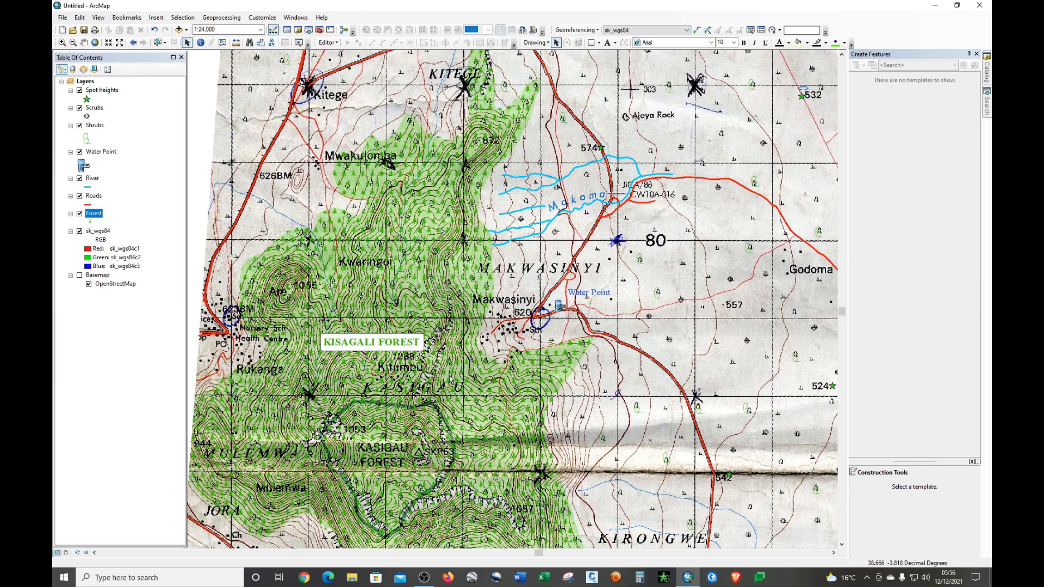
Show the OpenStreetMap basemap and hide the scanned sk_wgs84 map beneath the digitized layers
{"action": "scroll", "coordinate": [465, 410], "scroll_direction": "up", "scroll_amount": 2}
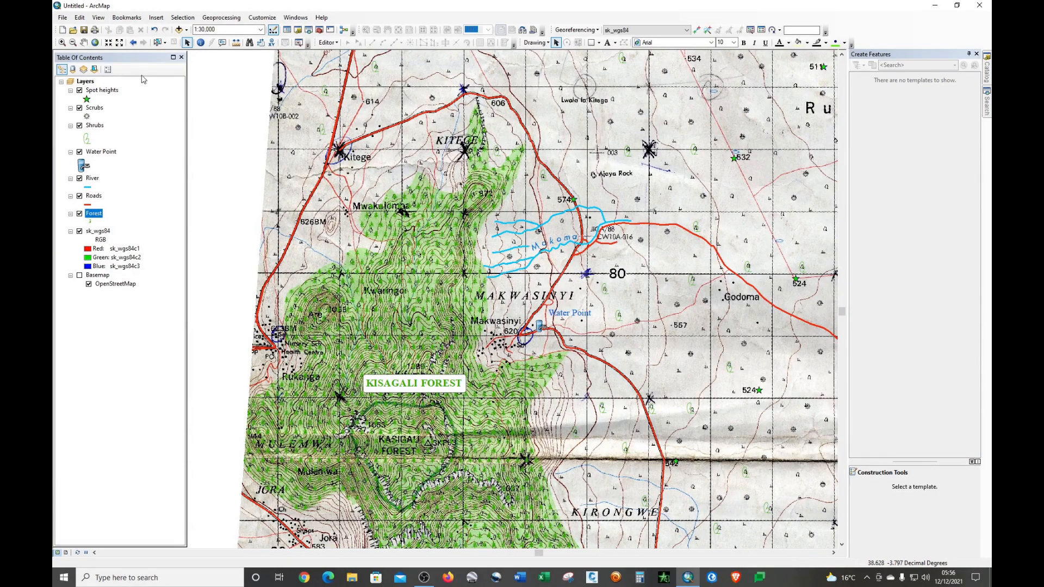
{"action": "left_click", "coordinate": [79, 275]}
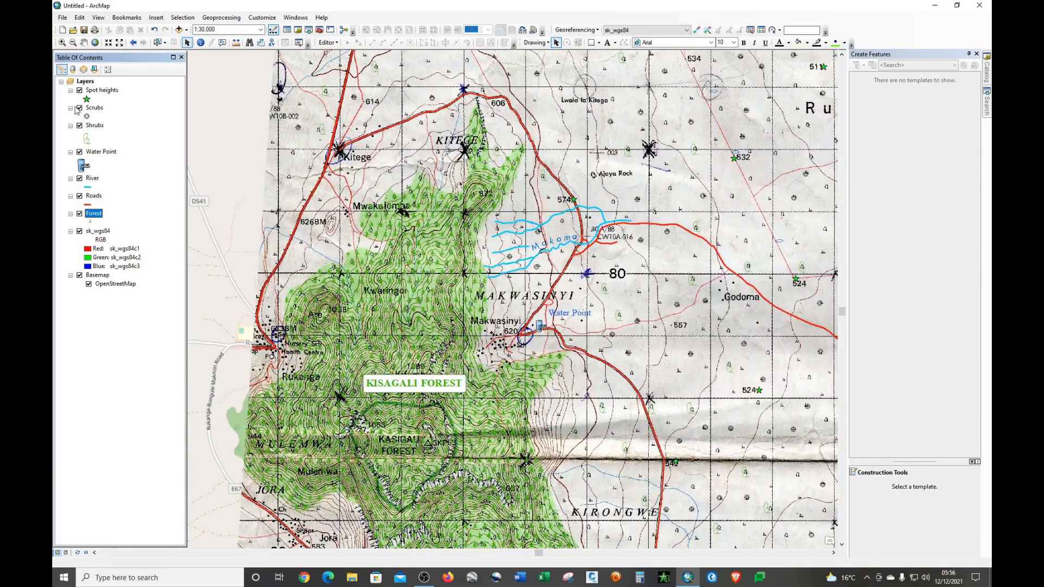
{"action": "left_click", "coordinate": [79, 232]}
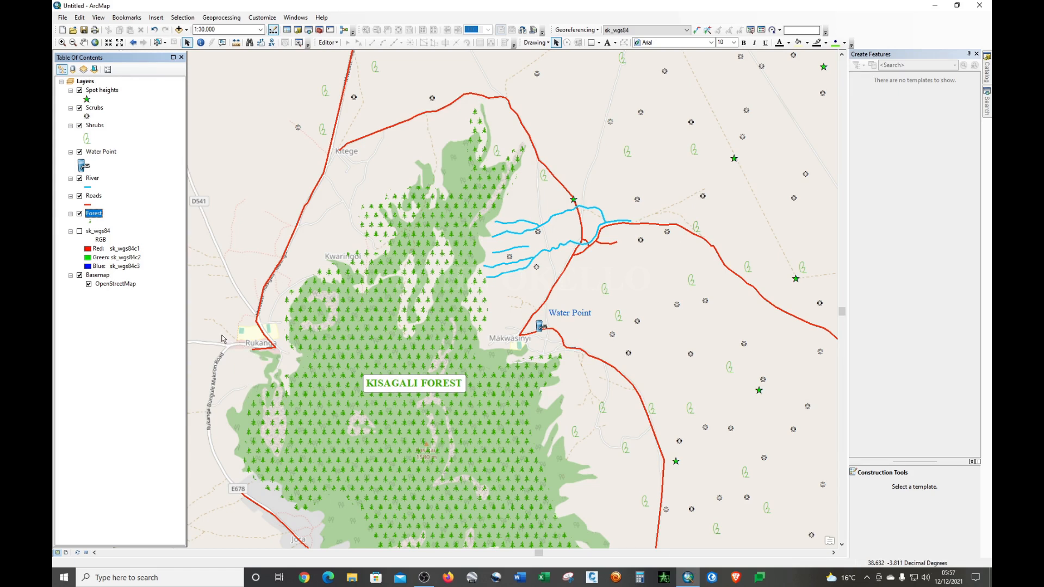
Start an edit session and open the digitized road line near Rukanga for vertex editing
{"action": "scroll", "coordinate": [222, 338], "scroll_direction": "up", "scroll_amount": 4}
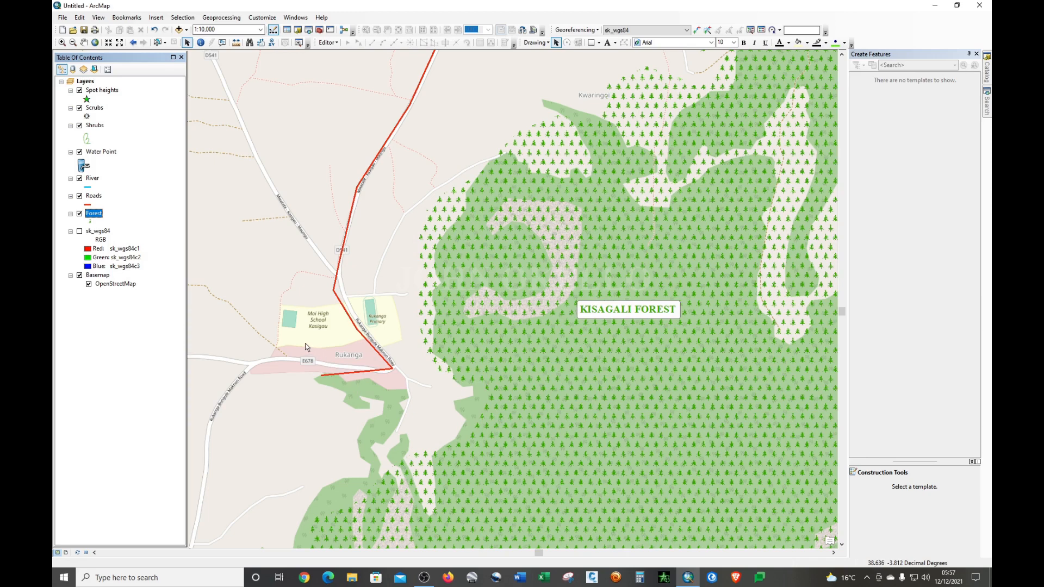
{"action": "left_click", "coordinate": [327, 42]}
{"action": "left_click", "coordinate": [349, 54]}
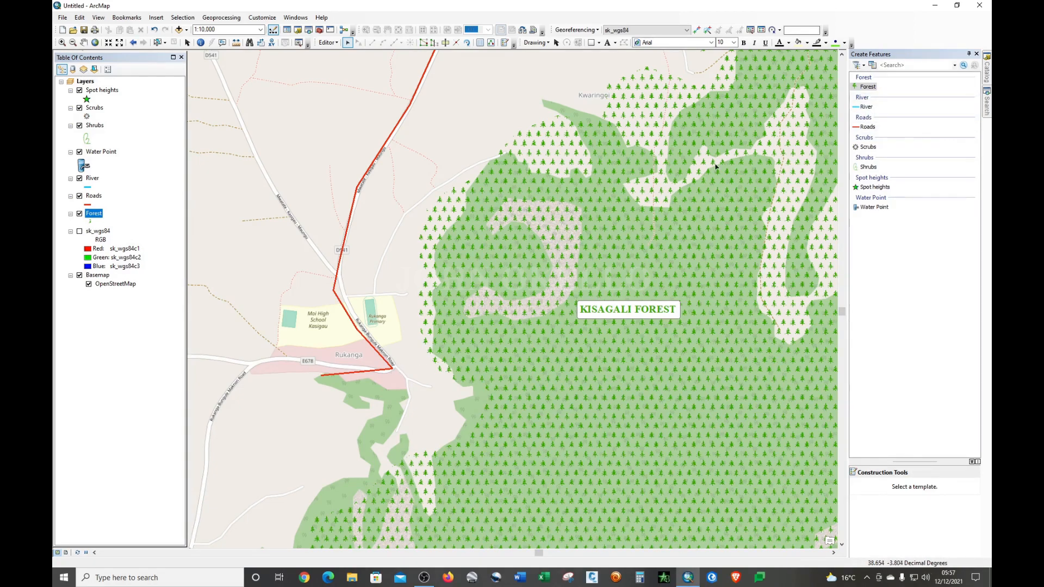
{"action": "left_click", "coordinate": [866, 127]}
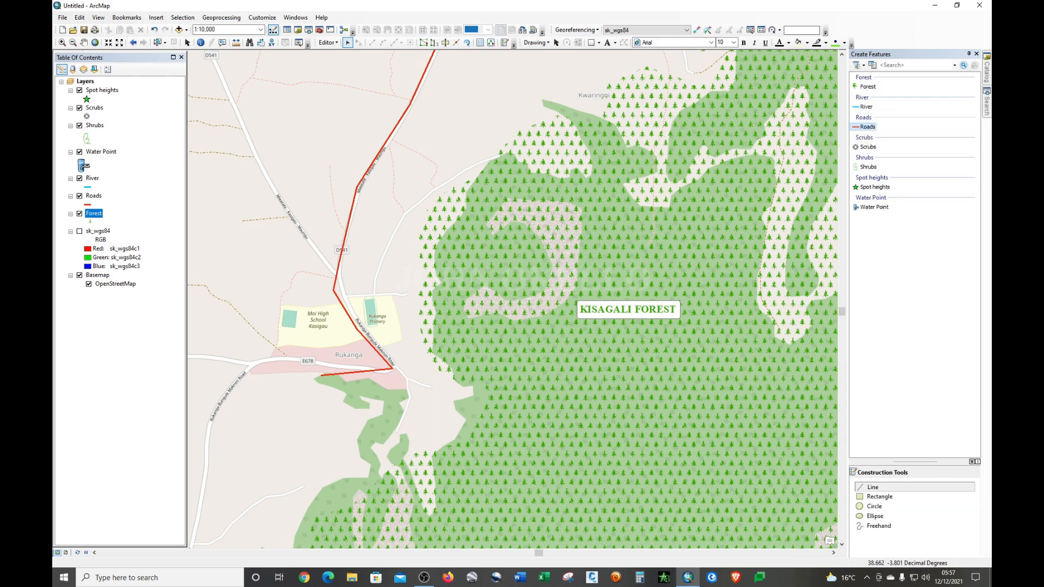
{"action": "left_click", "coordinate": [348, 42]}
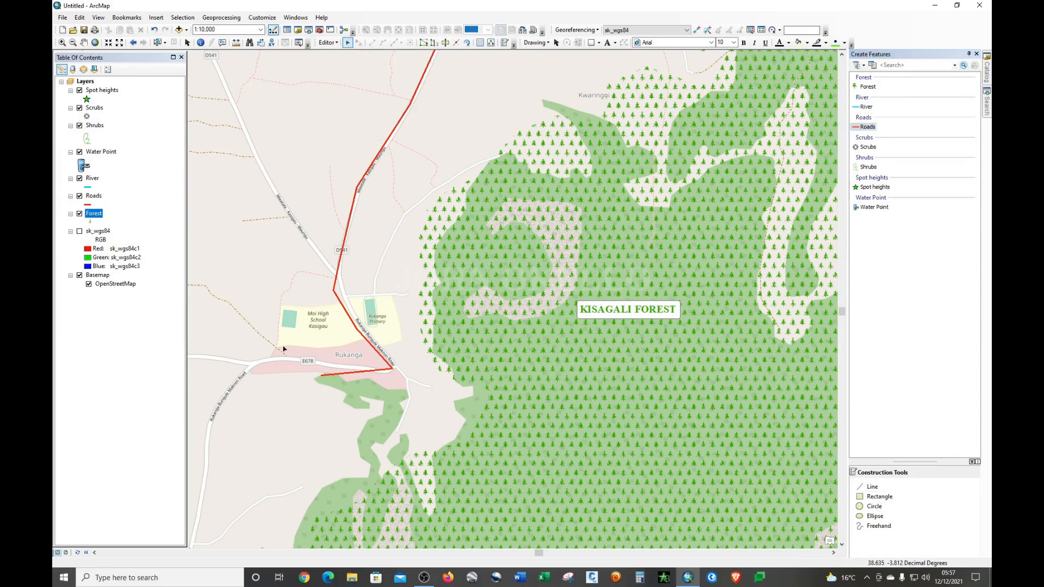
{"action": "double_click", "coordinate": [333, 375]}
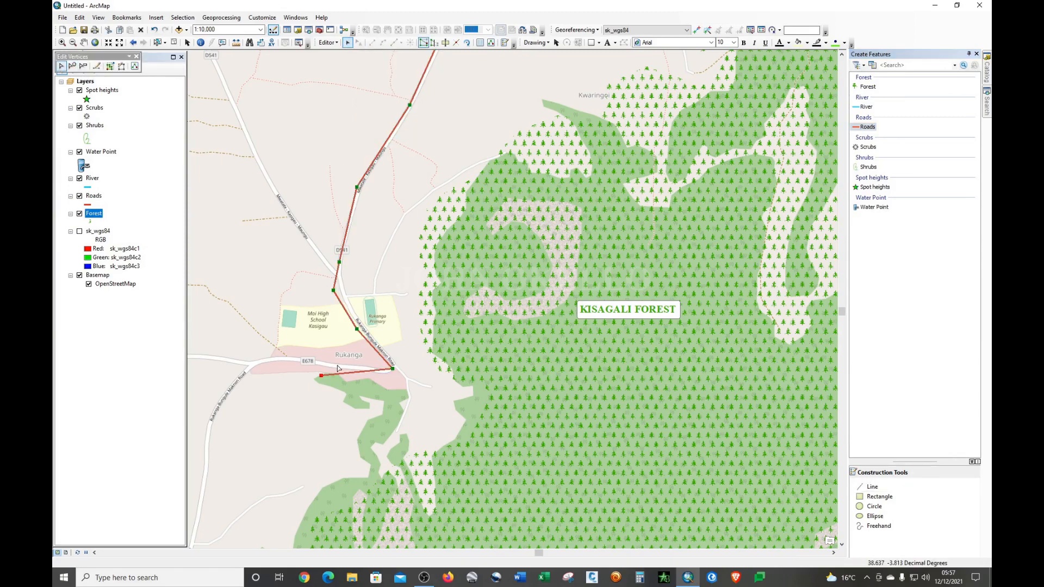
Add vertices along the road's end segment at Rukanga and move that segment onto the basemap's E678 road
{"action": "left_click", "coordinate": [72, 66]}
{"action": "left_click", "coordinate": [372, 370]}
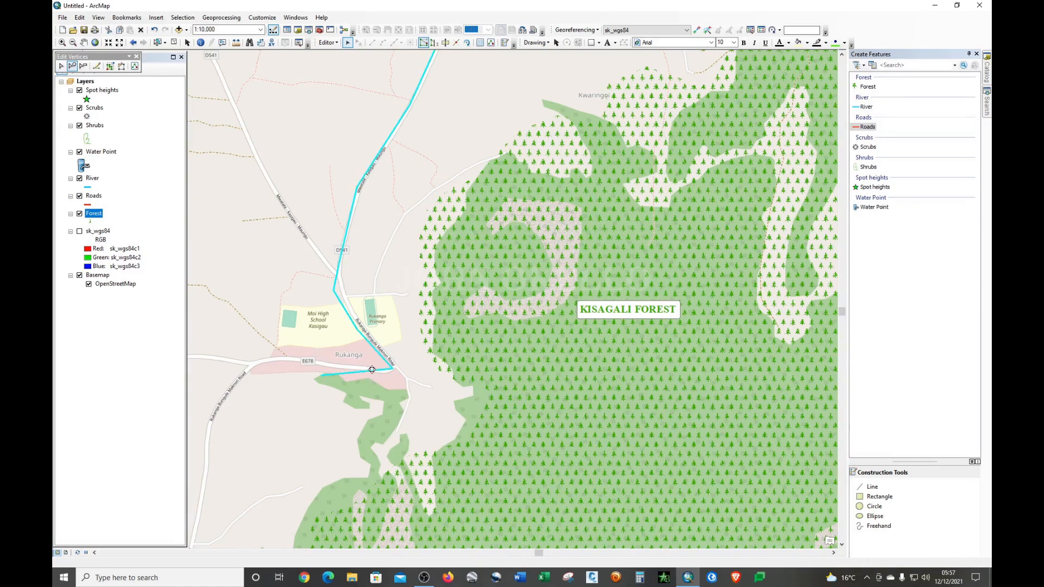
{"action": "left_click", "coordinate": [355, 372]}
{"action": "left_click", "coordinate": [337, 374]}
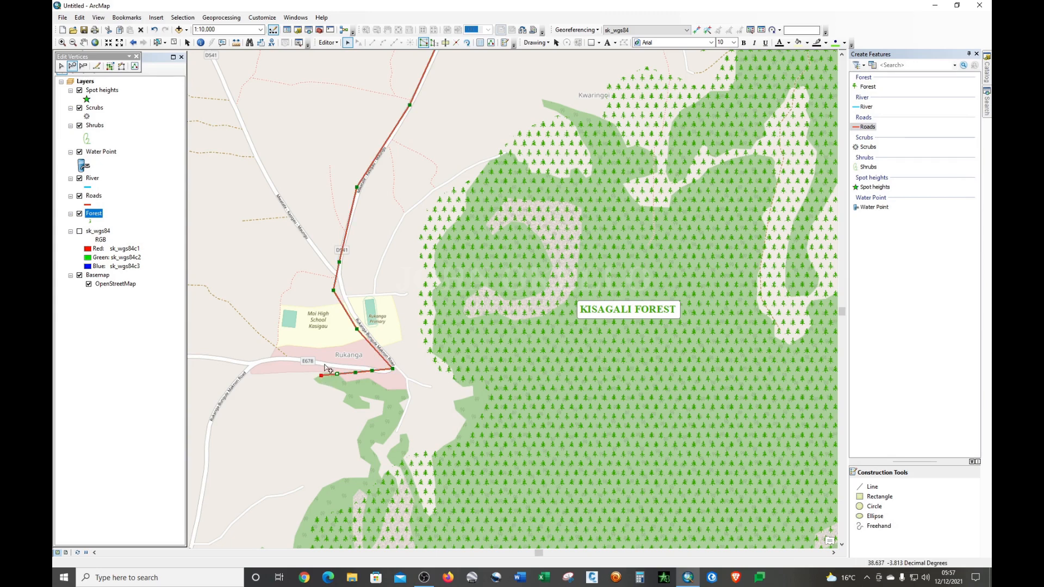
{"action": "left_click_drag", "start_coordinate": [320, 375], "coordinate": [356, 368]}
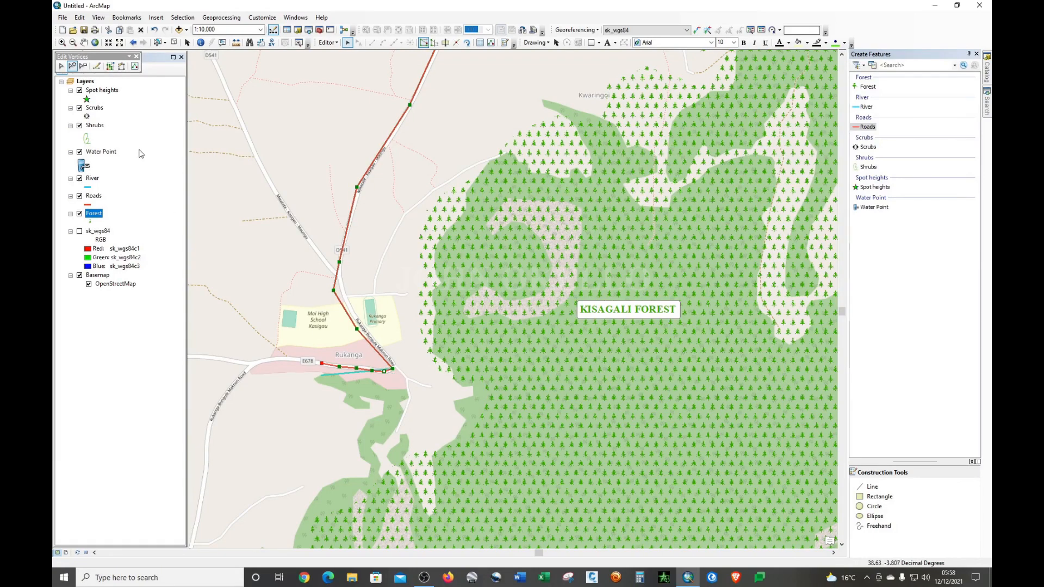
Delete the road's corner vertex at Rukanga and add new vertices that follow the basemap's Rukanga-Bungule road around the bend
{"action": "left_click", "coordinate": [83, 67]}
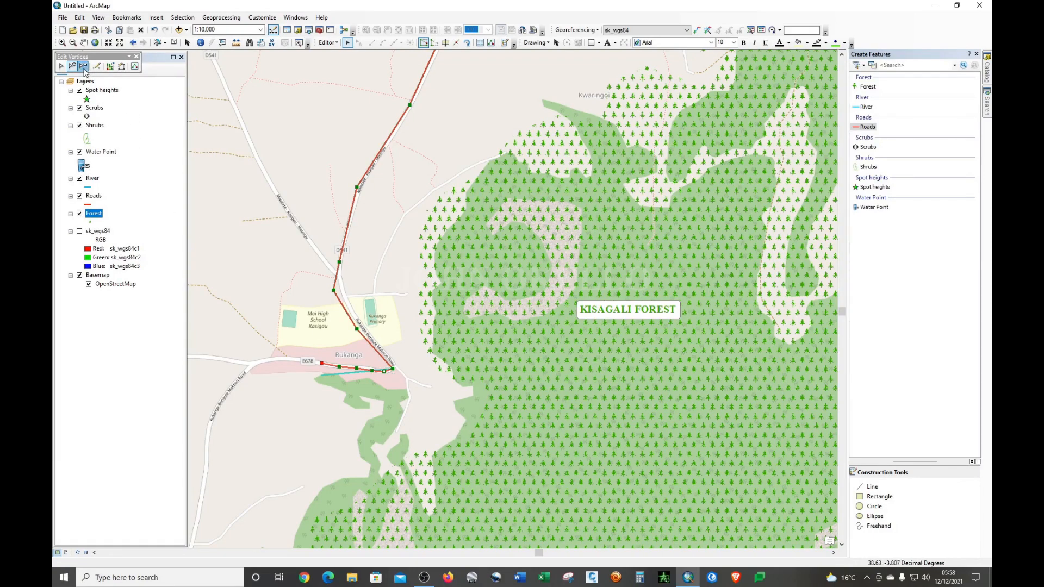
{"action": "left_click", "coordinate": [393, 370]}
{"action": "left_click", "coordinate": [73, 66]}
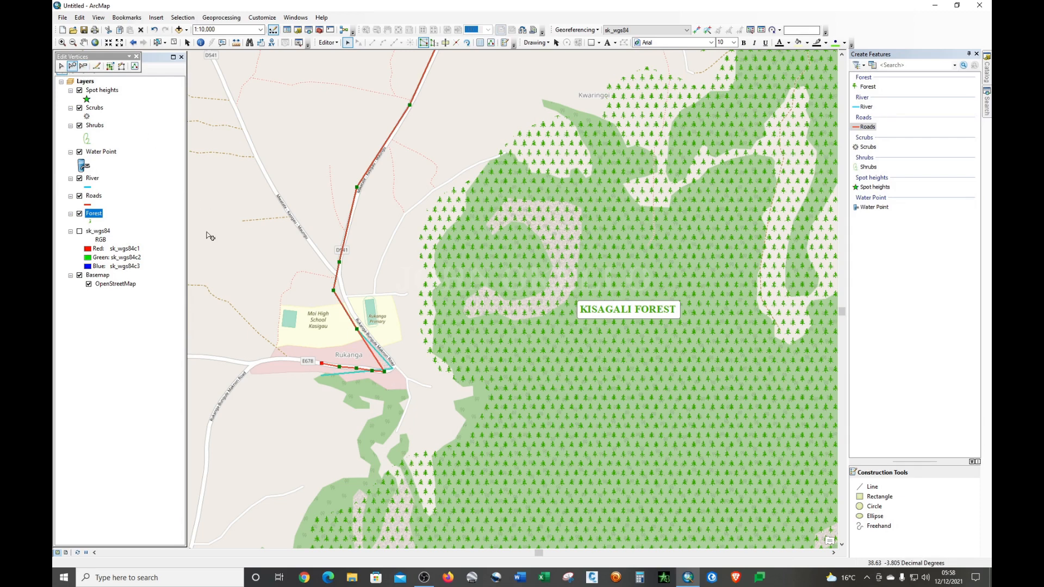
{"action": "left_click", "coordinate": [365, 341]}
{"action": "left_click", "coordinate": [375, 357]}
{"action": "left_click_drag", "start_coordinate": [370, 342], "coordinate": [389, 362]}
{"action": "left_click_drag", "start_coordinate": [393, 369], "coordinate": [393, 369]}
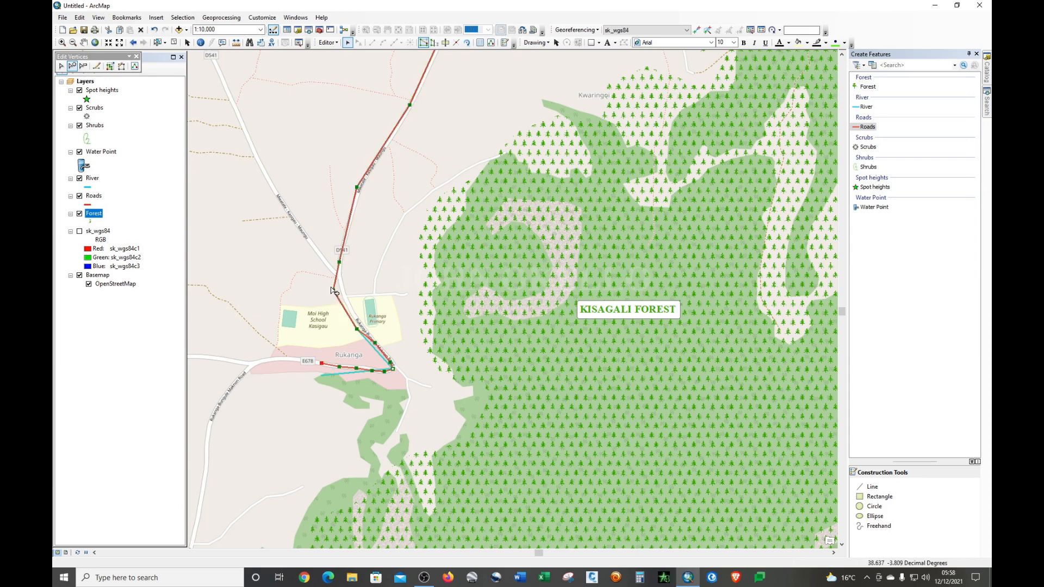
Move the road's vertices near the D541 junction and beside the schools onto the basemap road, and stop editing
{"action": "mouse_move", "coordinate": [334, 291]}
{"action": "left_mouse_down"}
{"action": "mouse_move", "coordinate": [343, 291]}
{"action": "mouse_move", "coordinate": [339, 279]}
{"action": "left_mouse_up"}
{"action": "left_click_drag", "start_coordinate": [357, 327], "coordinate": [359, 325]}
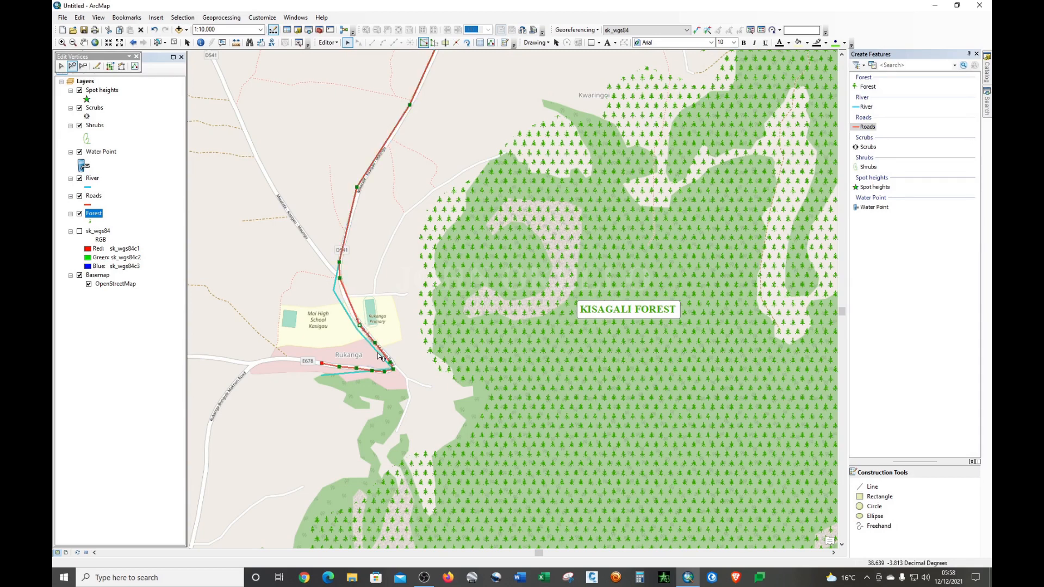
{"action": "left_click", "coordinate": [327, 42]}
{"action": "left_click", "coordinate": [343, 64]}
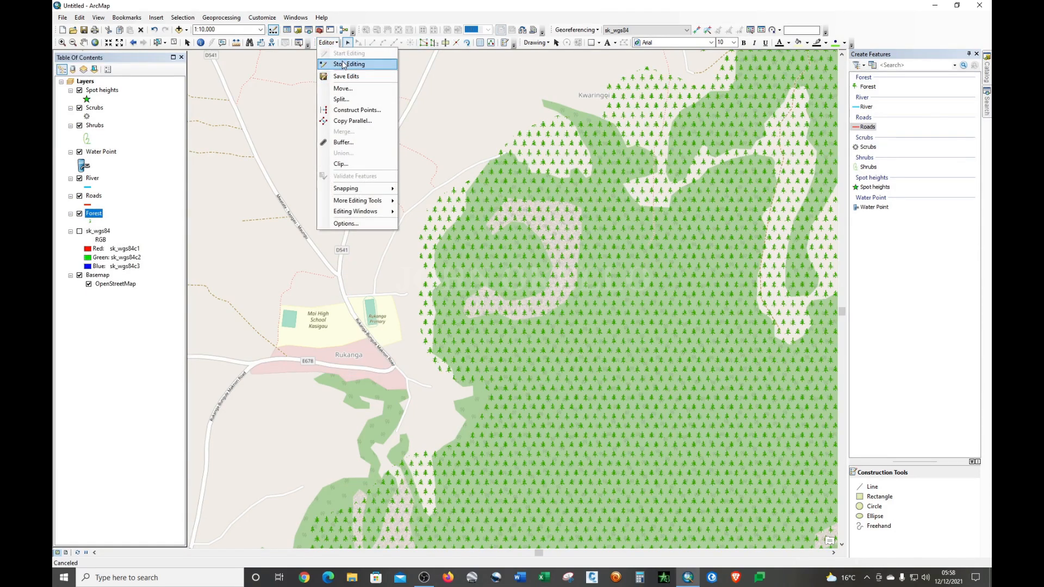
{"action": "left_click", "coordinate": [341, 64]}
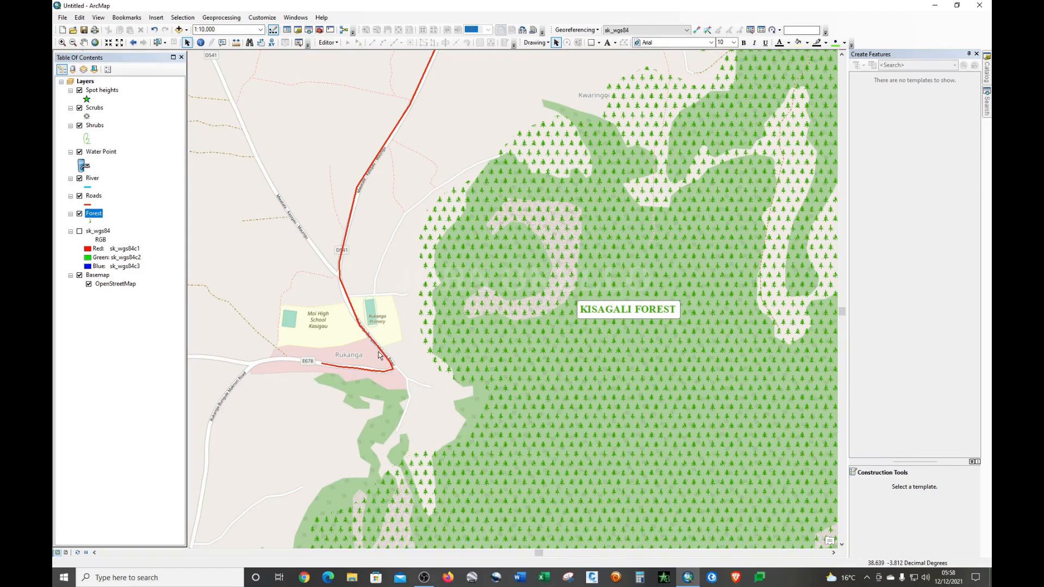
Show the scanned sk_wgs84 map again beneath the digitized layers
{"action": "scroll", "coordinate": [380, 356], "scroll_direction": "up", "scroll_amount": 1}
{"action": "scroll", "coordinate": [380, 356], "scroll_direction": "up", "scroll_amount": 3}
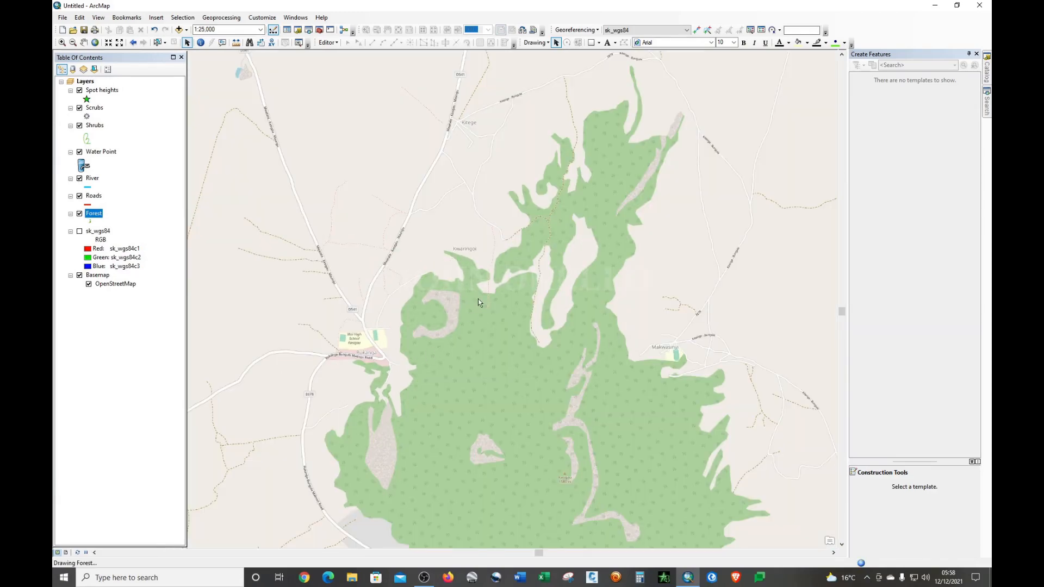
{"action": "scroll", "coordinate": [478, 293], "scroll_direction": "down", "scroll_amount": 1}
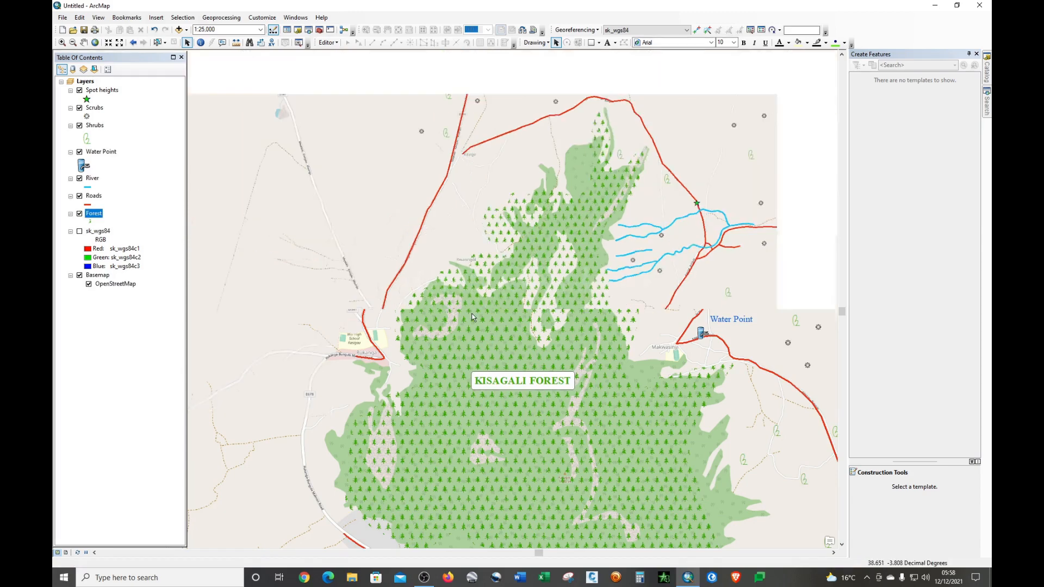
{"action": "left_click", "coordinate": [80, 231]}
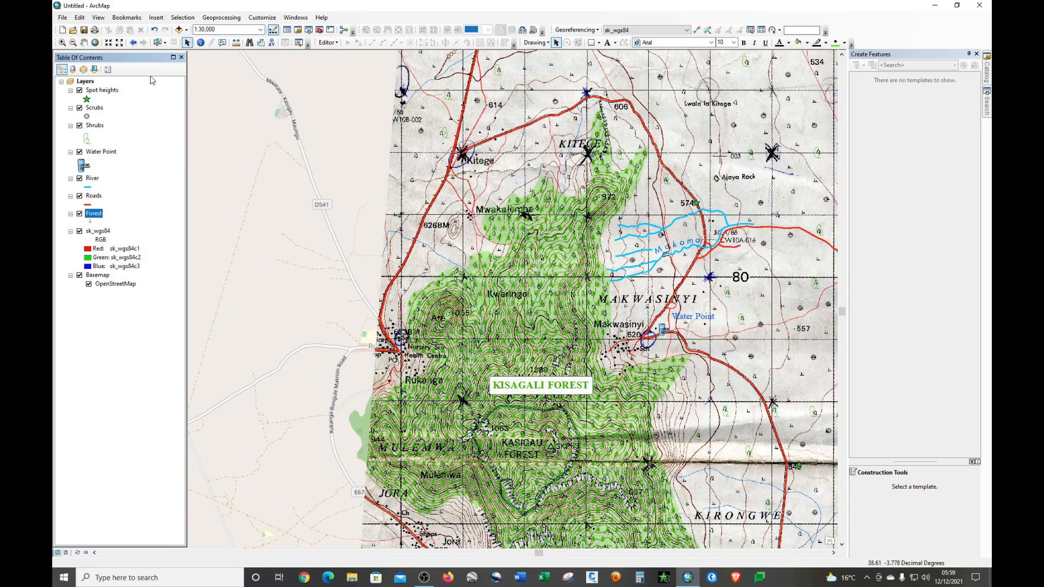
Look over the digitized layers across the northern part of the scanned map and close the untitled map document
{"action": "left_click", "coordinate": [84, 43]}
{"action": "left_click_drag", "start_coordinate": [571, 257], "coordinate": [429, 278]}
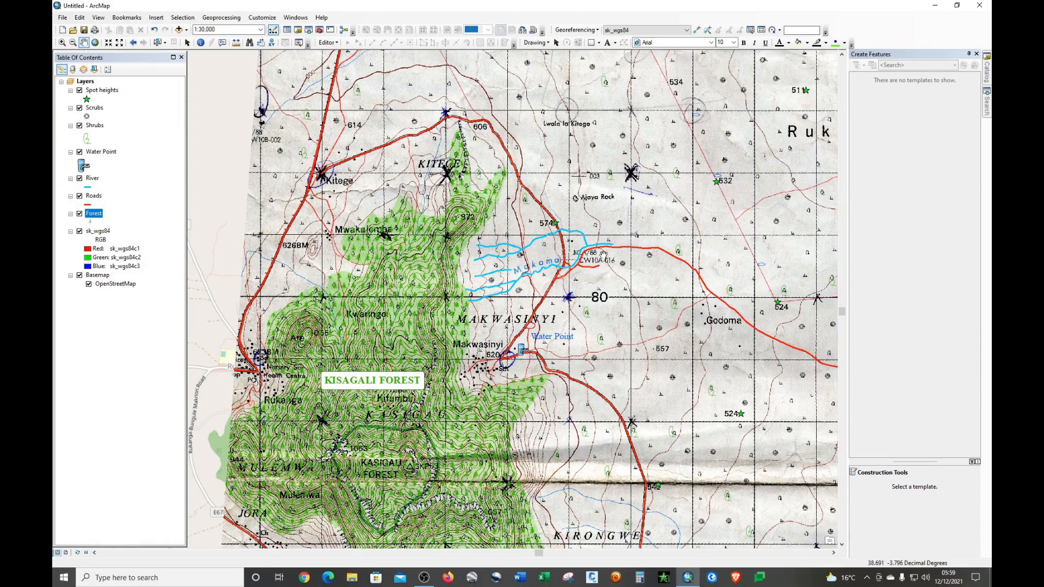
{"action": "left_click_drag", "start_coordinate": [520, 172], "coordinate": [571, 166]}
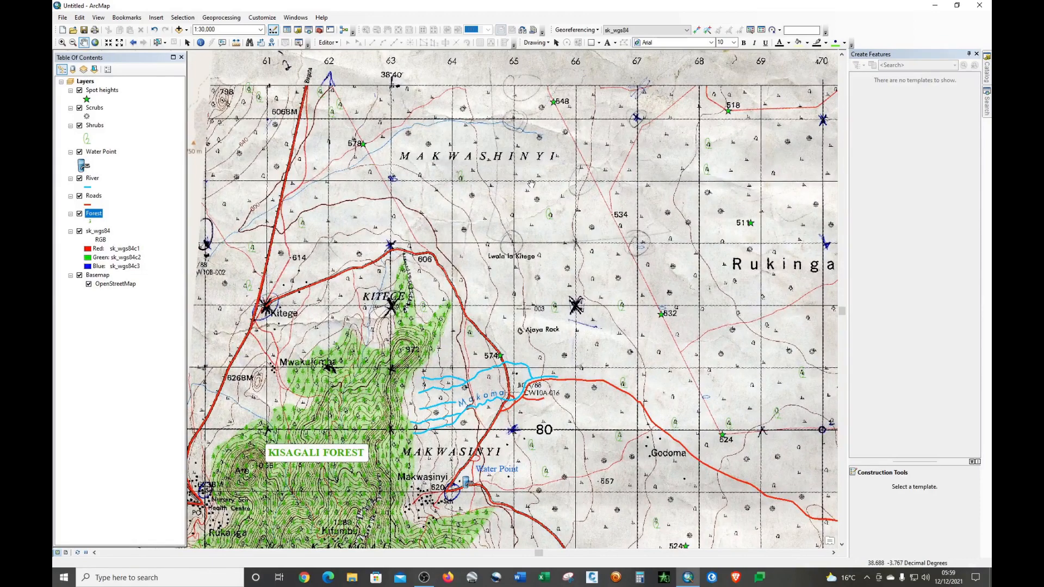
{"action": "left_click_drag", "start_coordinate": [548, 171], "coordinate": [635, 262]}
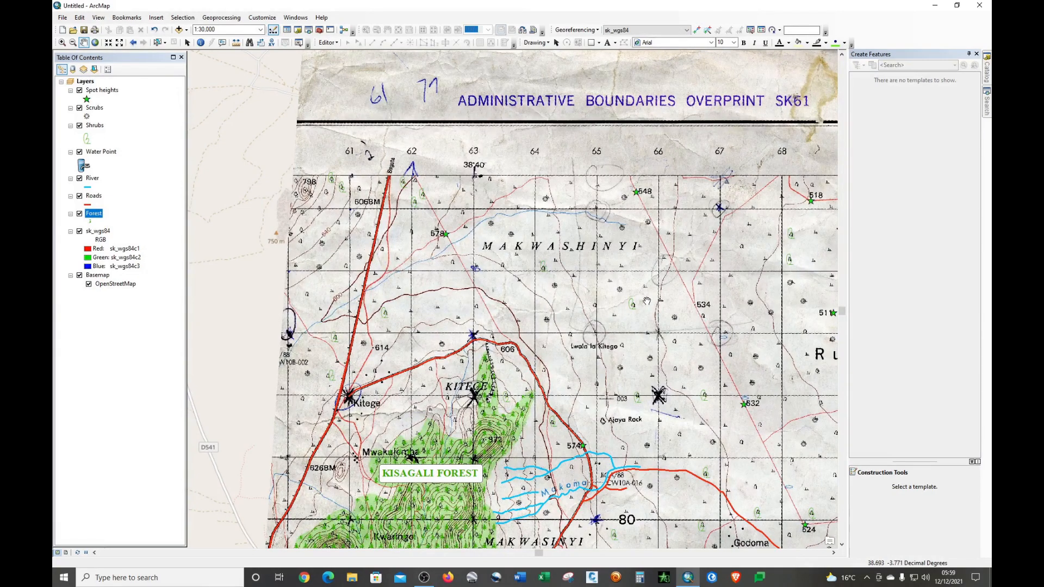
{"action": "left_click_drag", "start_coordinate": [616, 321], "coordinate": [559, 294]}
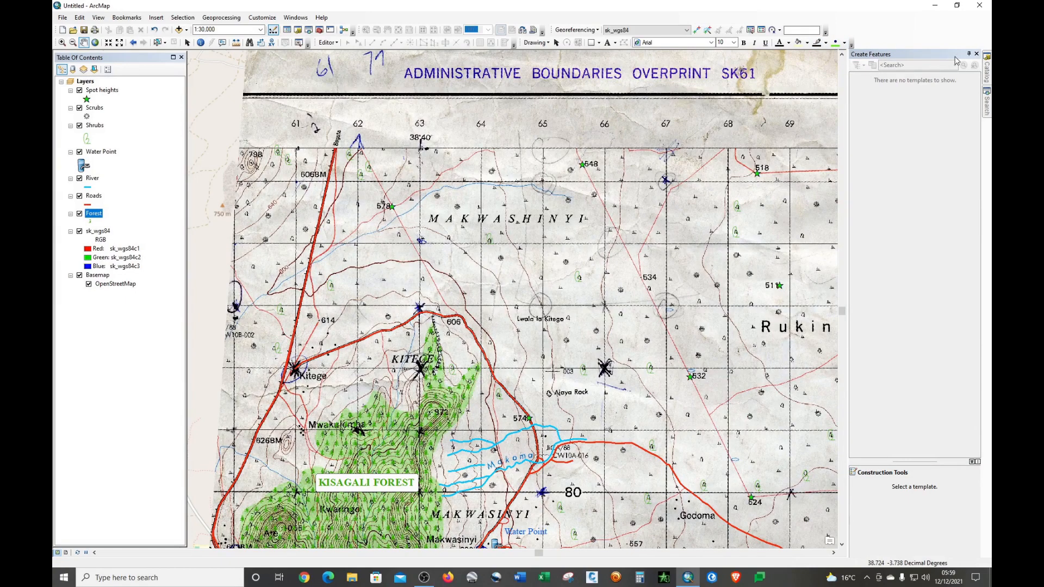
{"action": "left_click", "coordinate": [979, 5]}
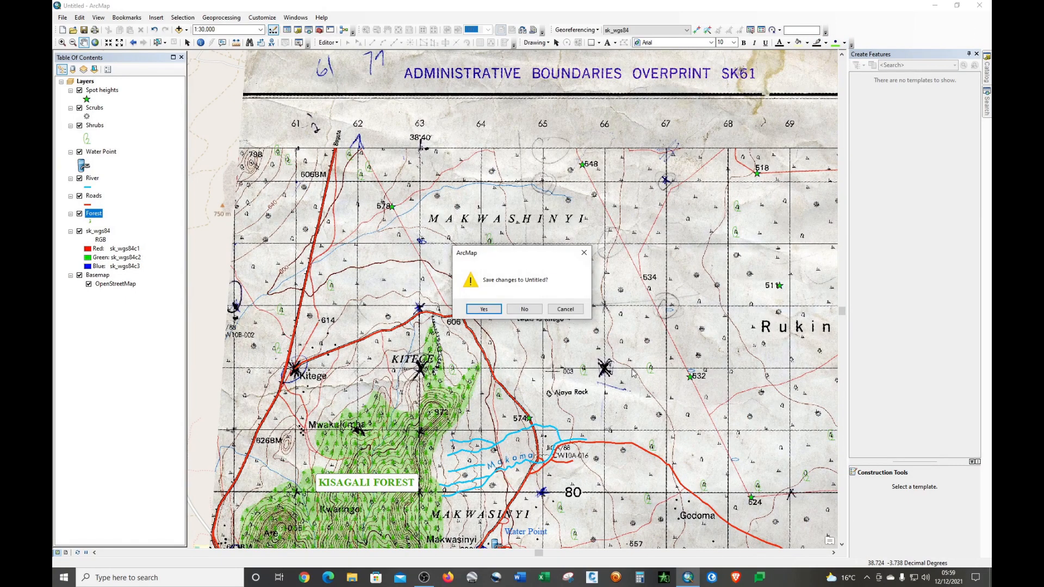